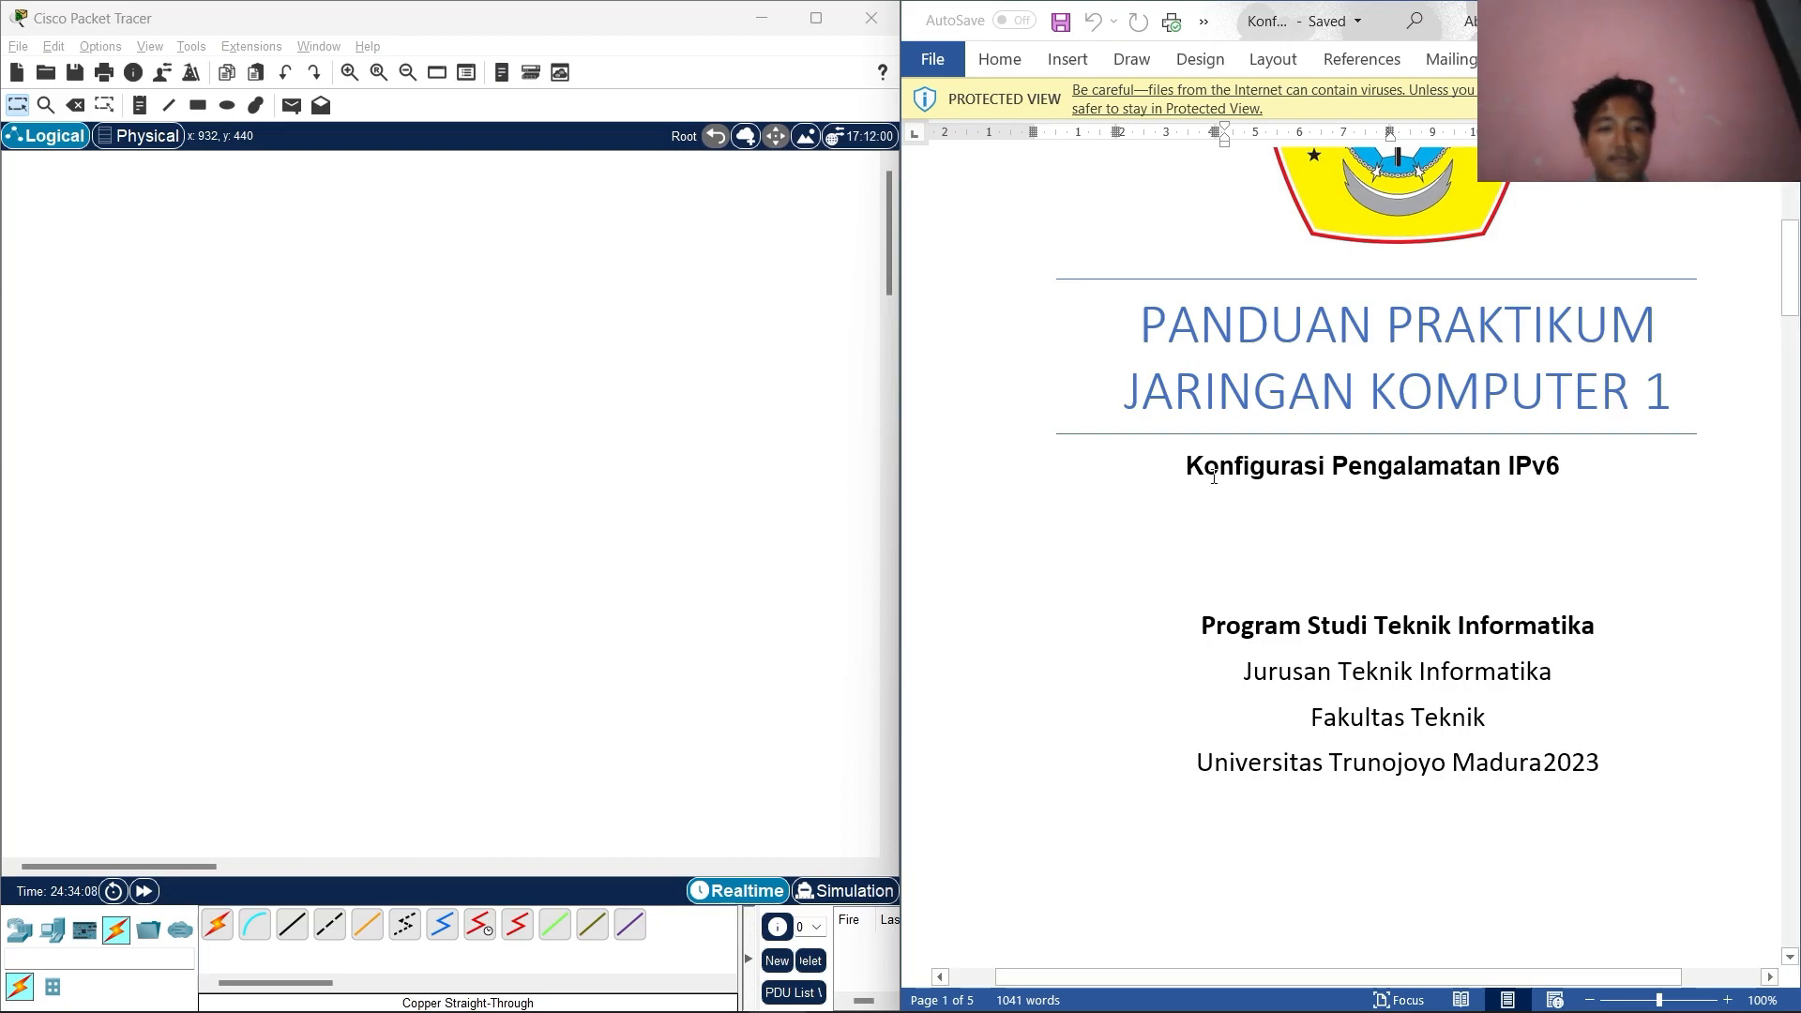
# Place an ISR4321 router on the canvas and name it R1.
pyautogui.scroll(-8, 1212, 476)
pyautogui.scroll(-10, 1060, 577)
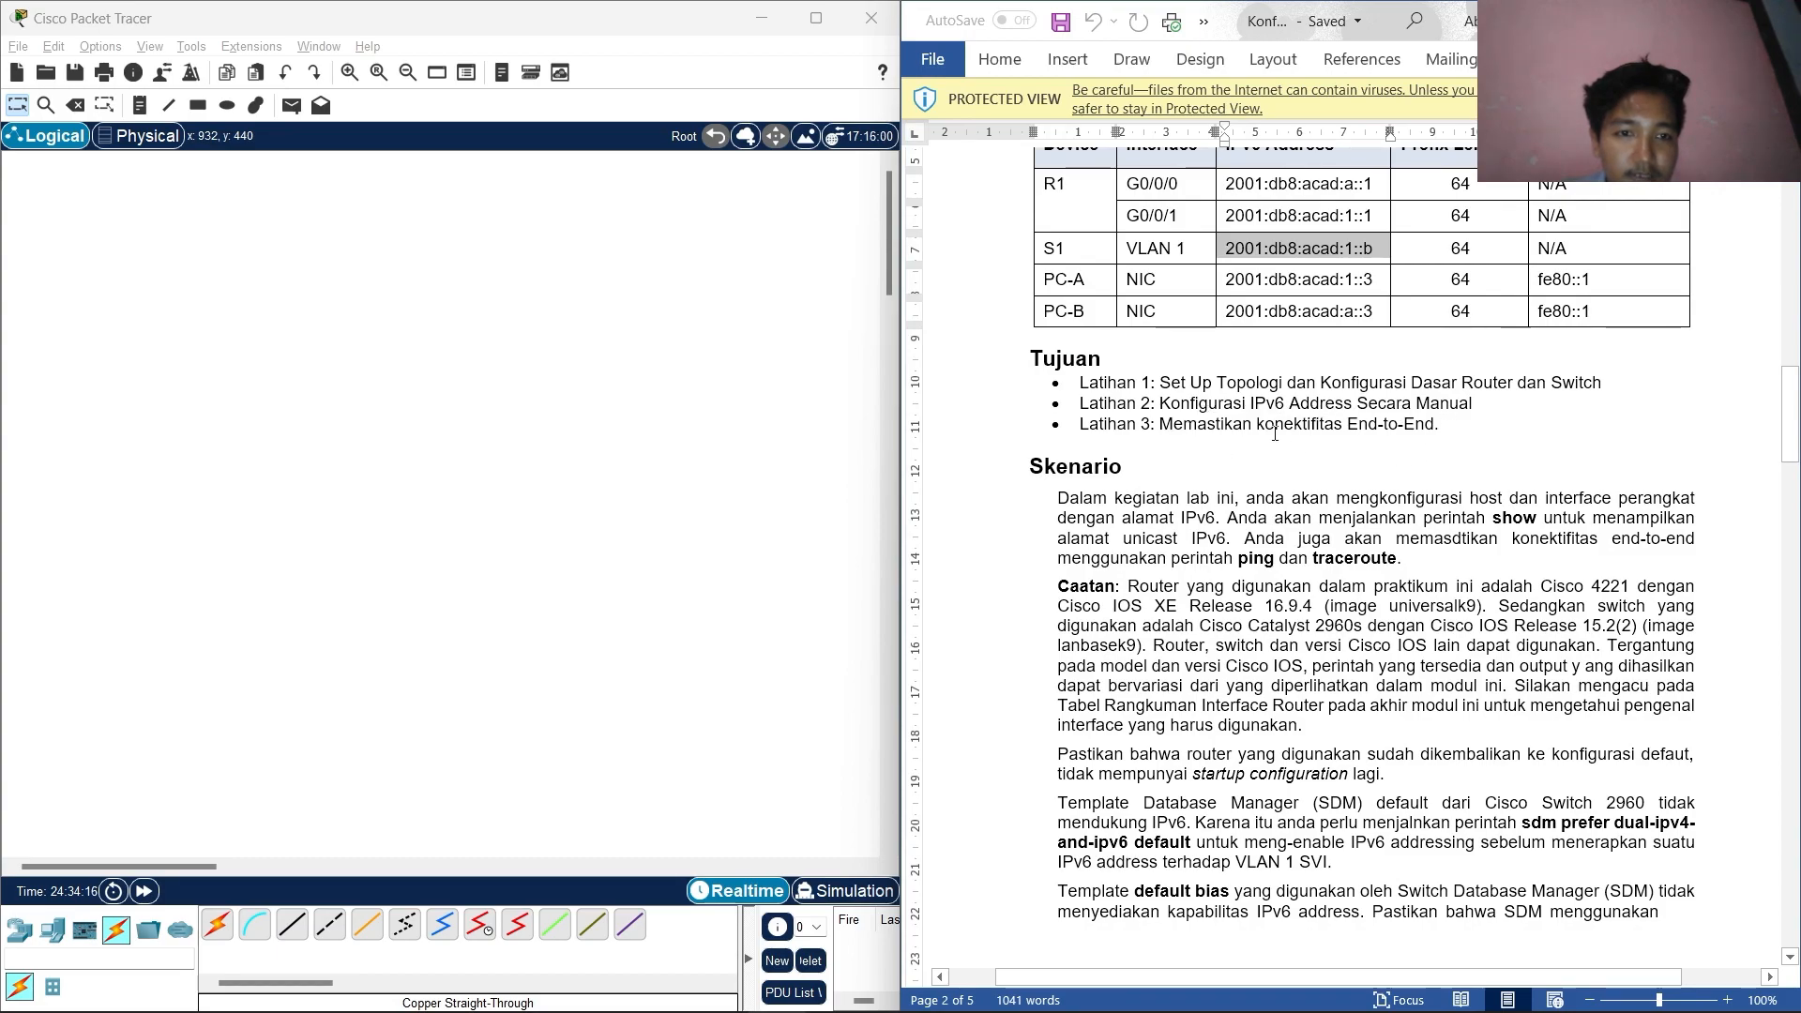
pyautogui.scroll(-15, 1403, 434)
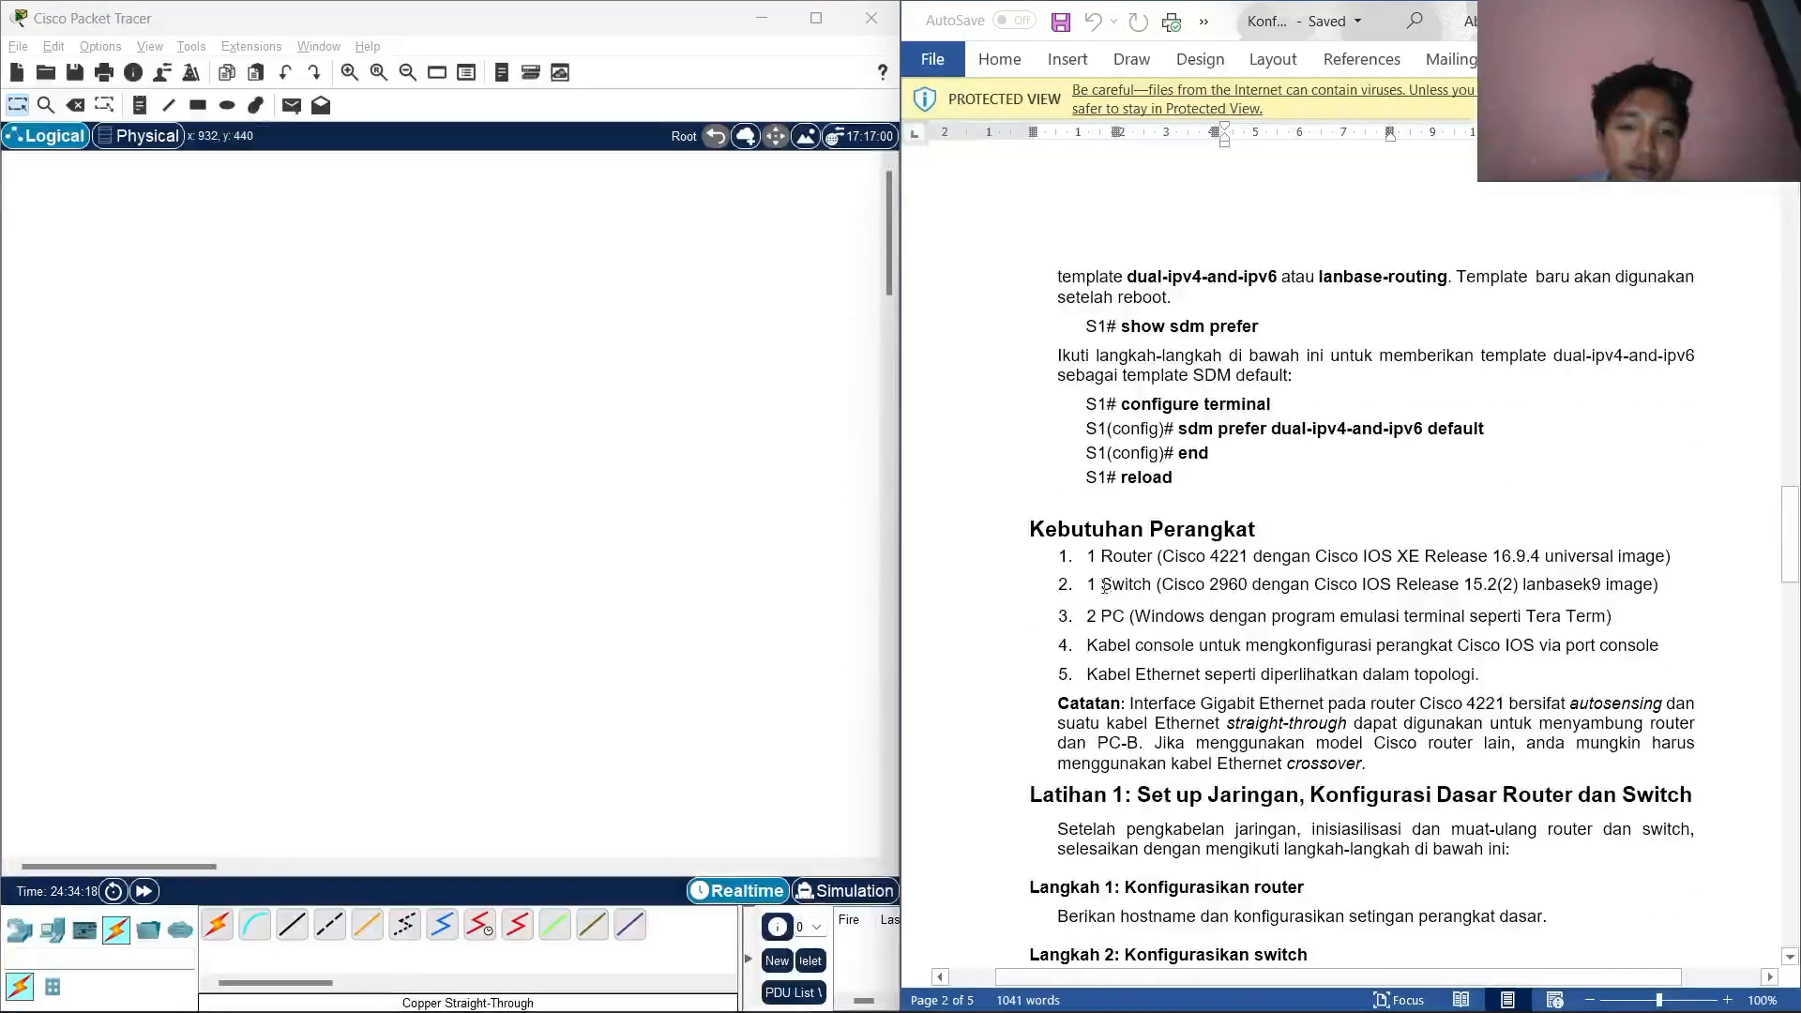
pyautogui.scroll(-4, 1333, 526)
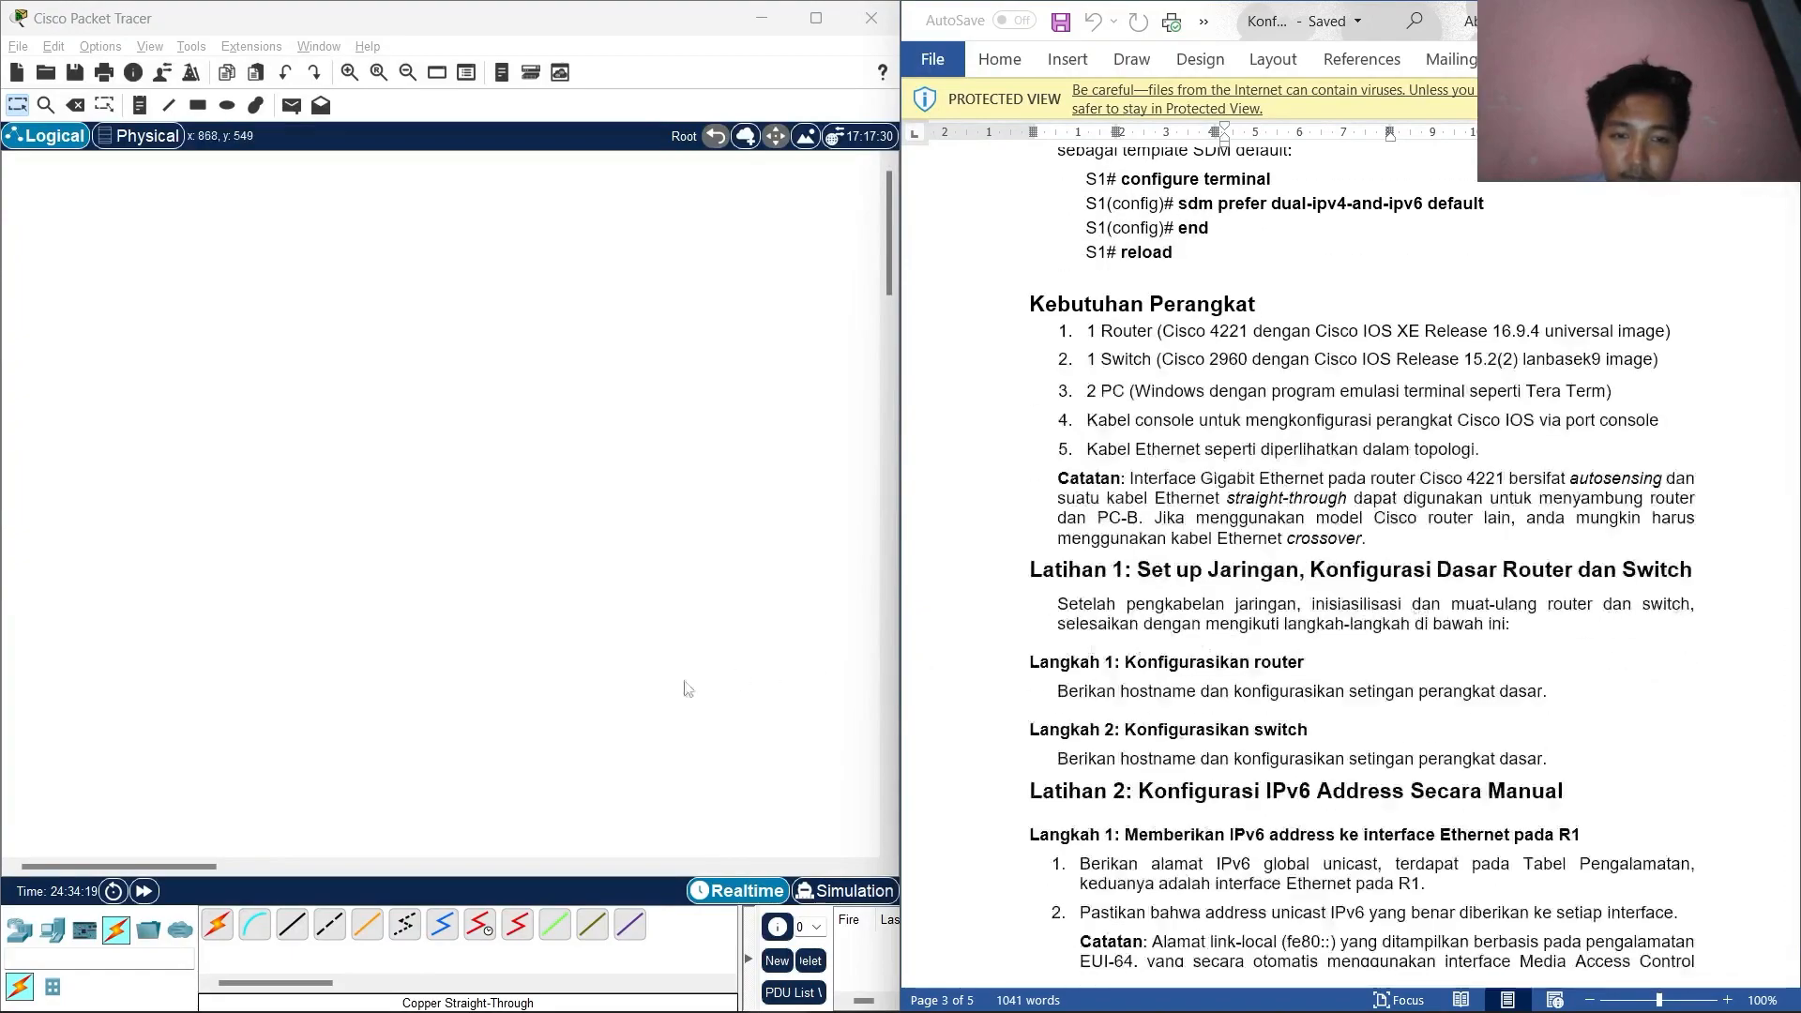
pyautogui.click(19, 929)
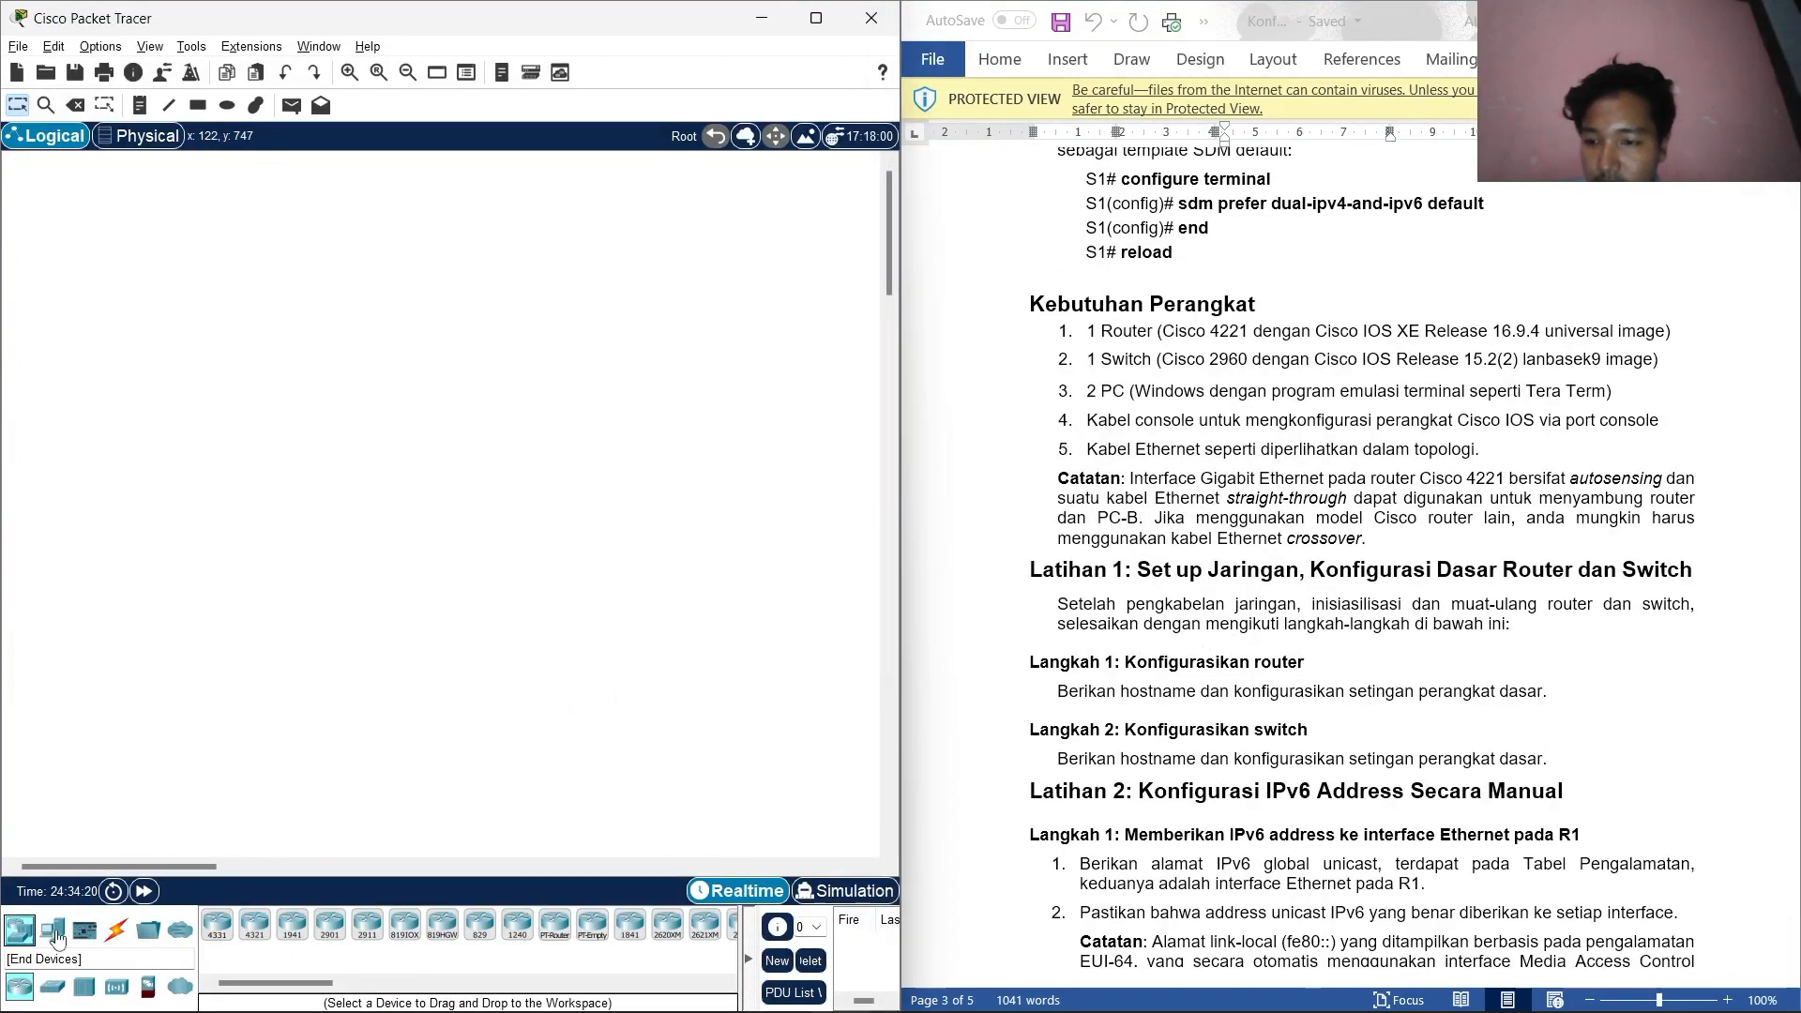
pyautogui.click(254, 924)
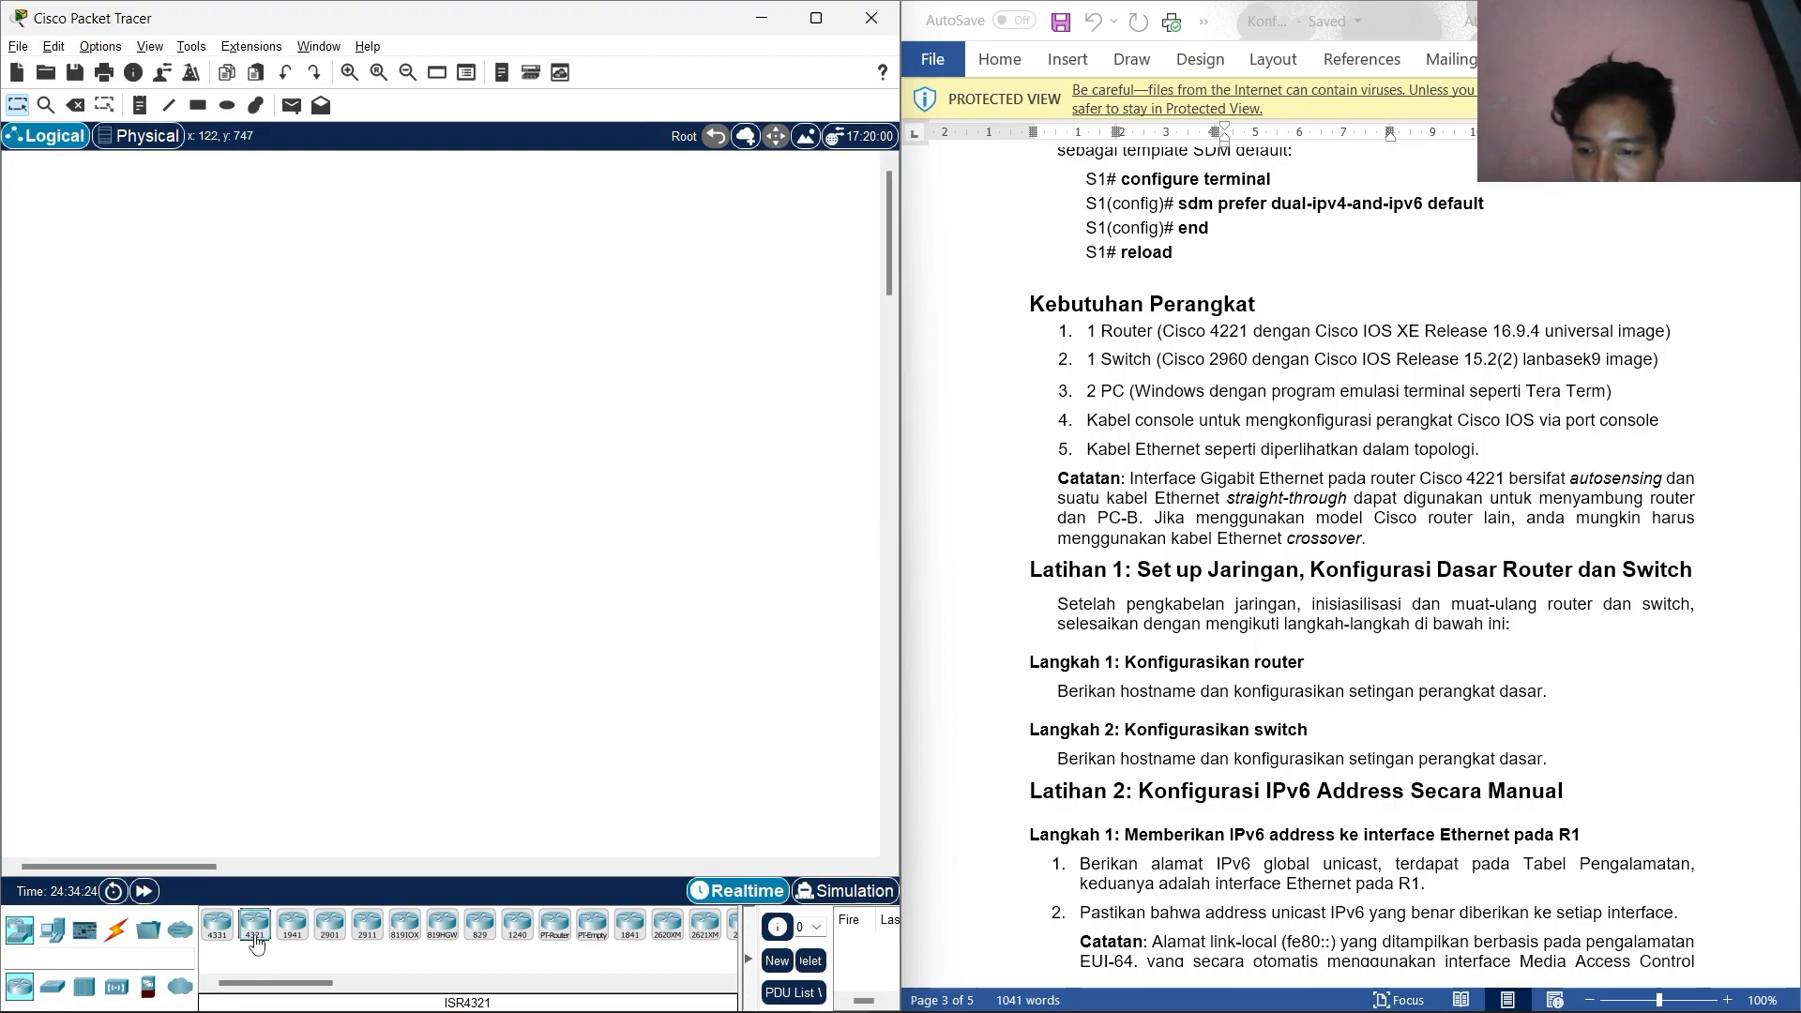
pyautogui.click(222, 623)
pyautogui.moveTo(232, 627); pyautogui.dragTo(395, 625)
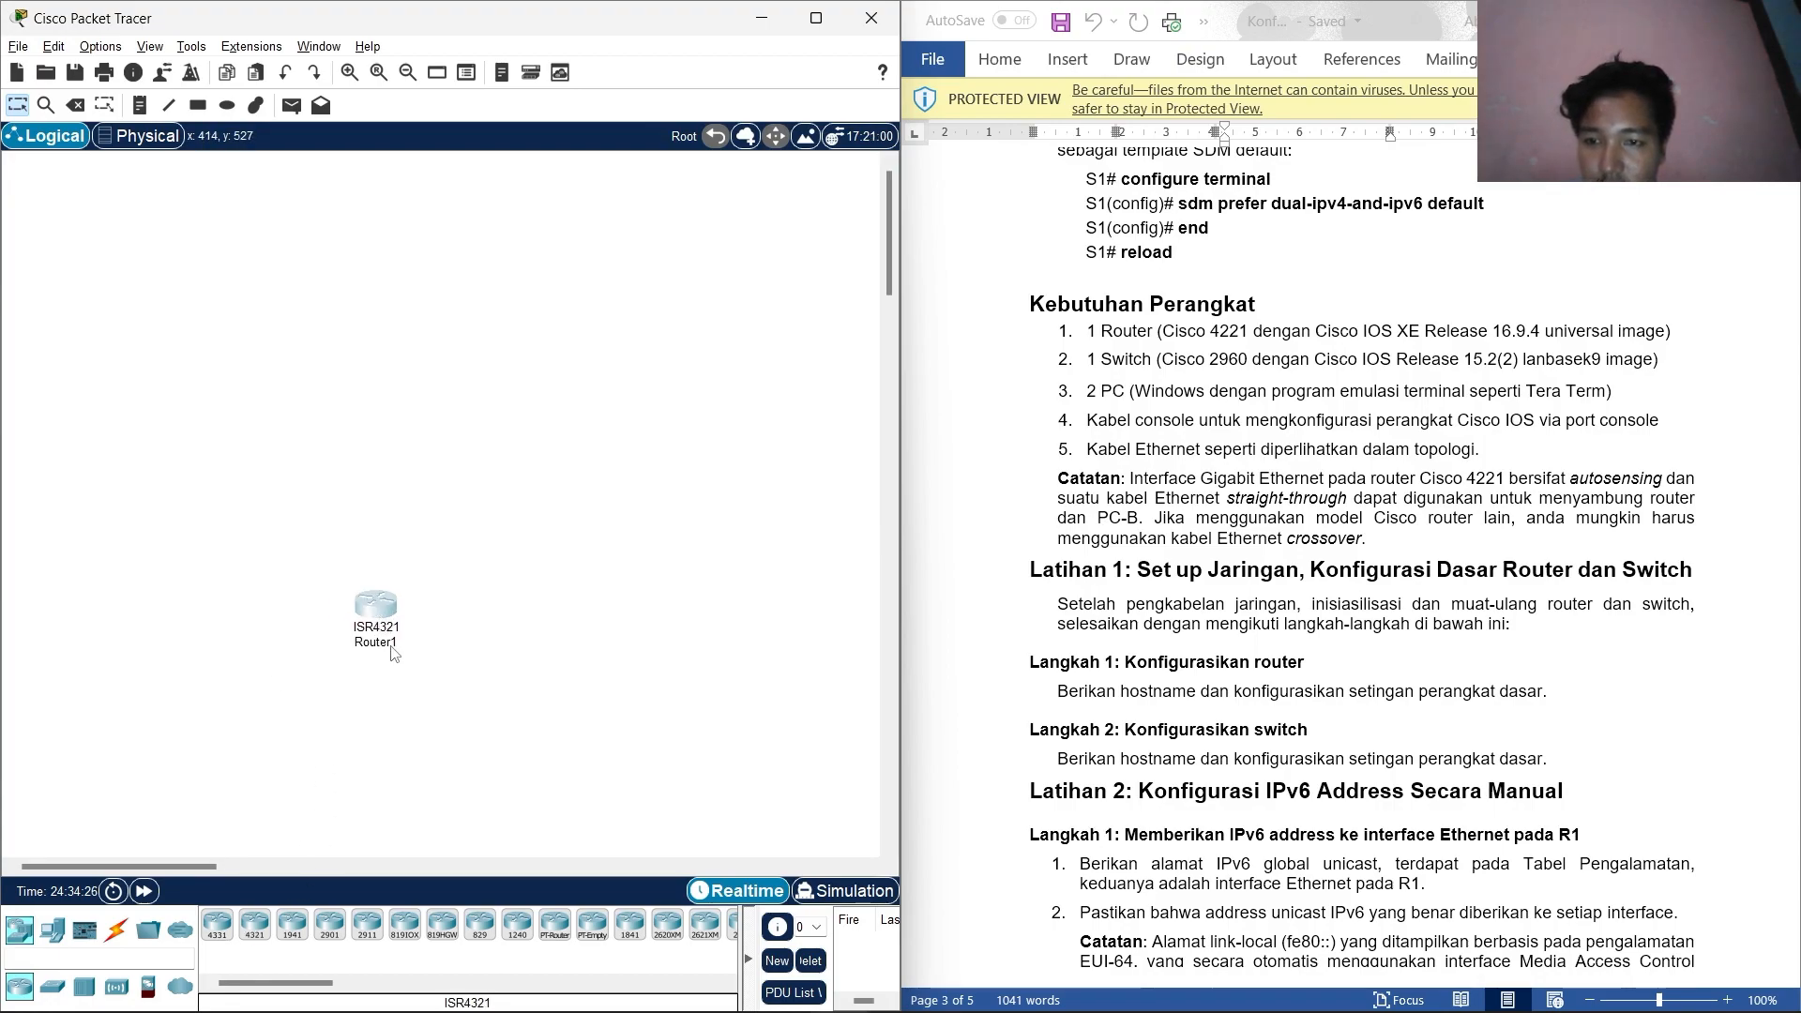
pyautogui.click(392, 644)
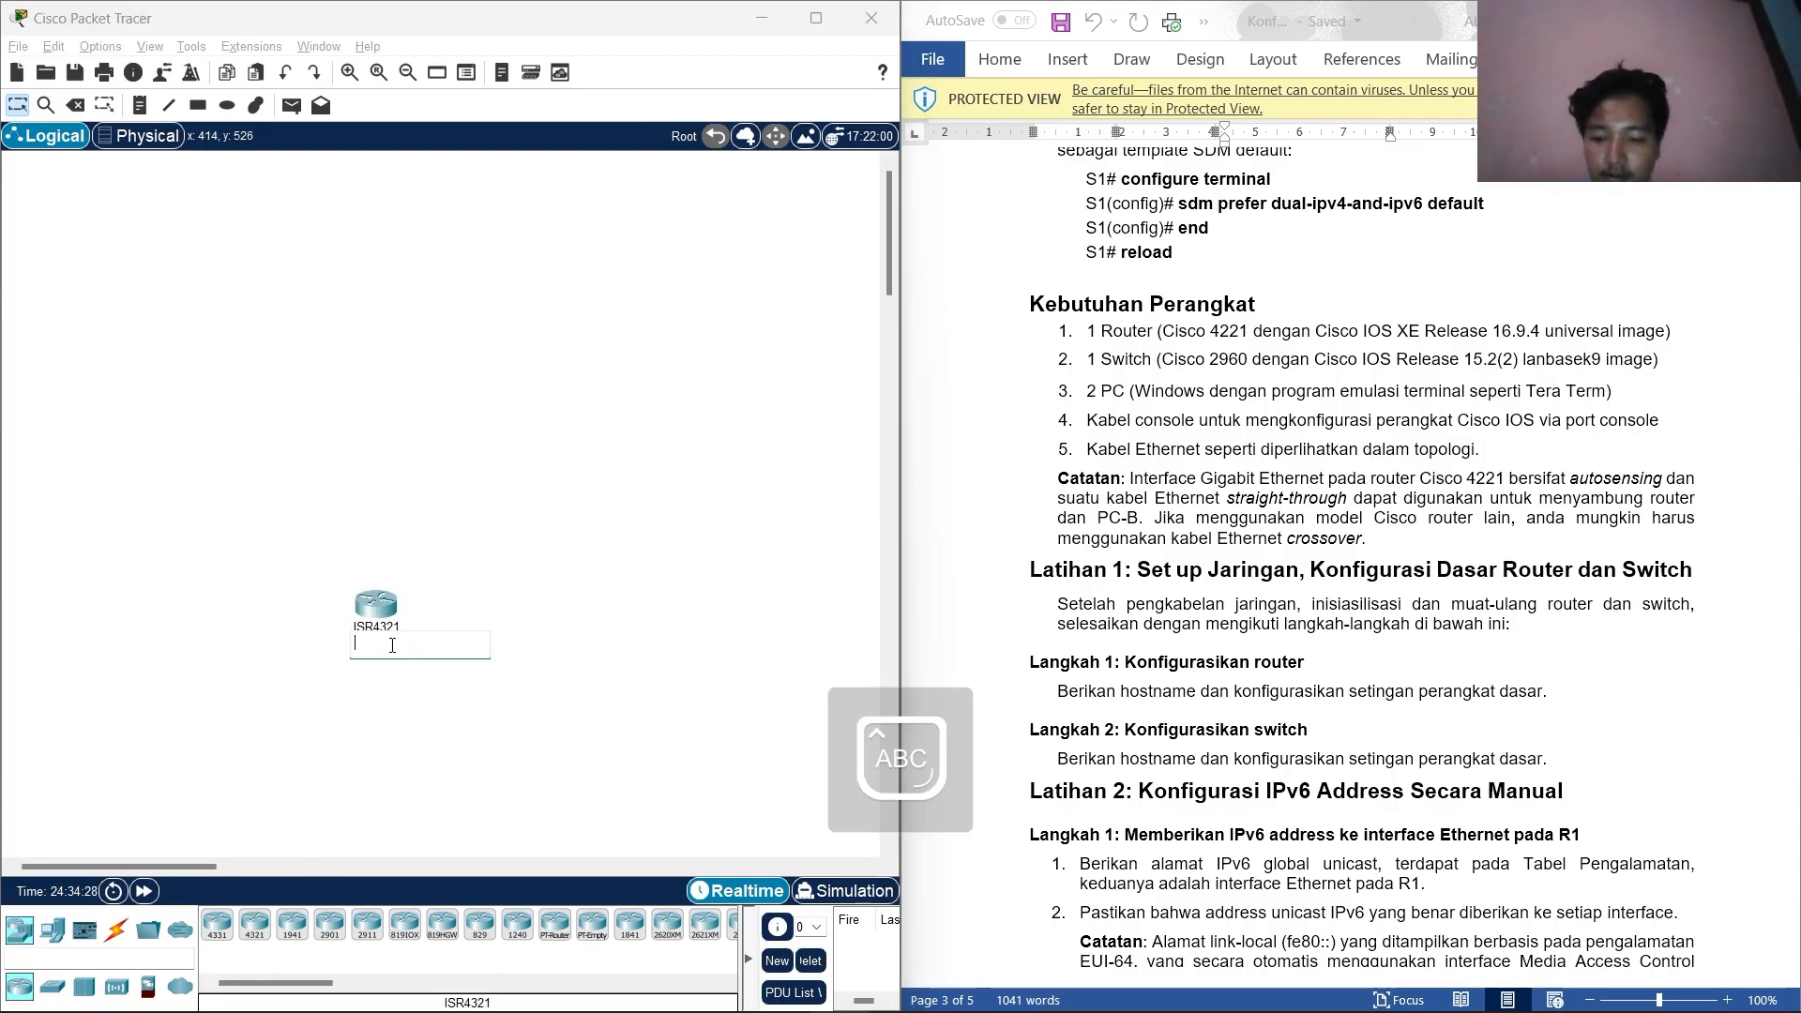
pyautogui.write('R1')
pyautogui.press('Return')
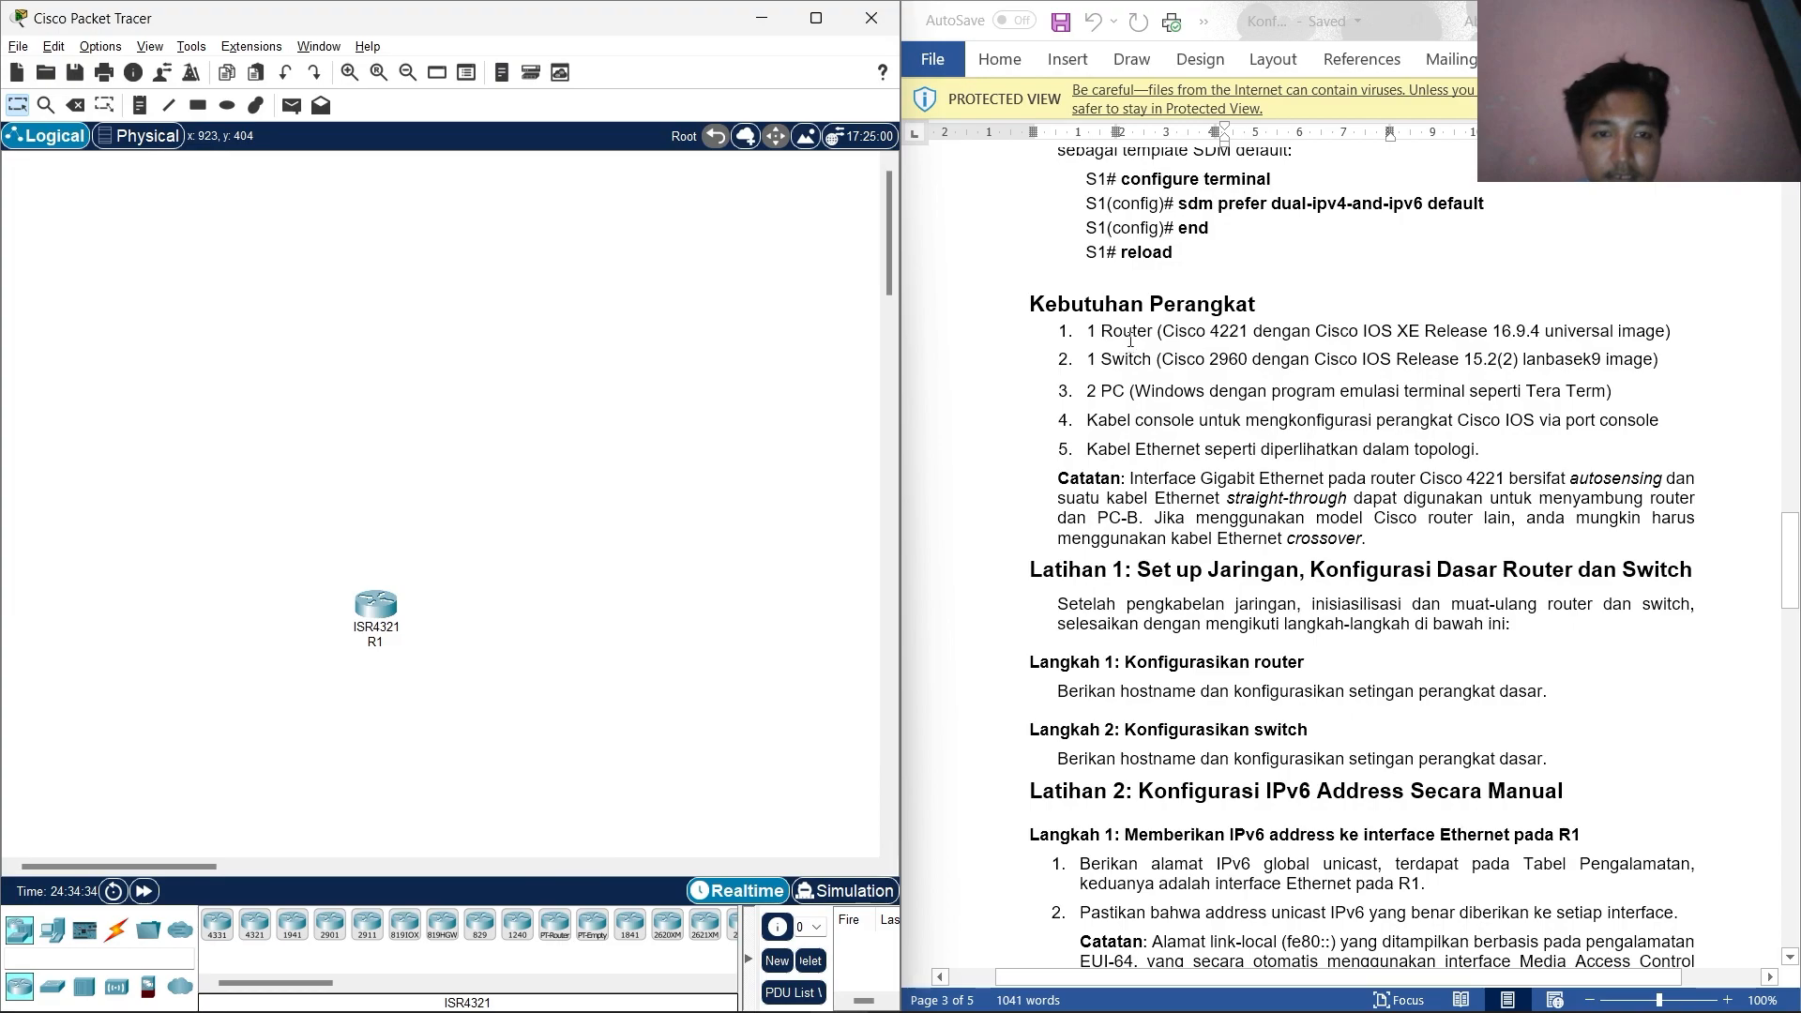
# Add a 2960 switch left of R1 and name it S1.
pyautogui.click(52, 985)
pyautogui.moveTo(210, 938); pyautogui.dragTo(272, 638)
pyautogui.click(280, 670)
pyautogui.write('S1')
pyautogui.press('Return')
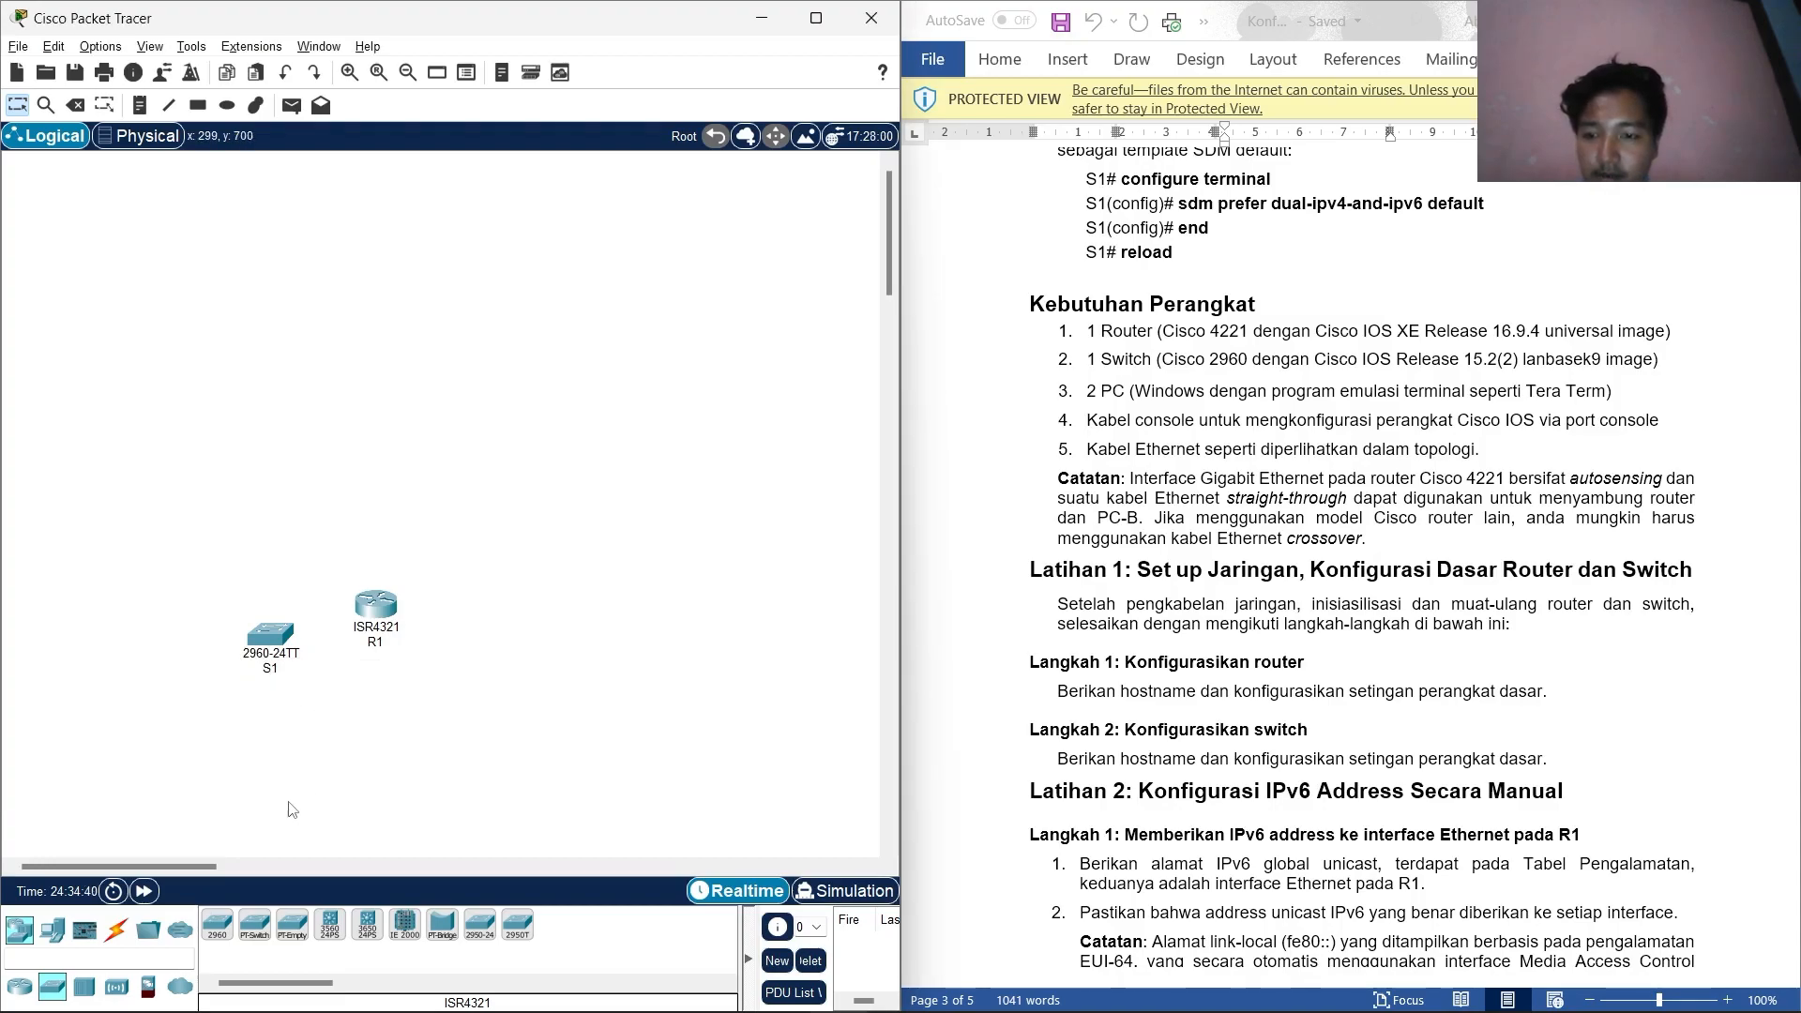
# Add two PCs, one left of S1 and one right of R1.
pyautogui.click(52, 929)
pyautogui.moveTo(216, 924); pyautogui.dragTo(497, 645)
pyautogui.moveTo(375, 605); pyautogui.dragTo(387, 634)
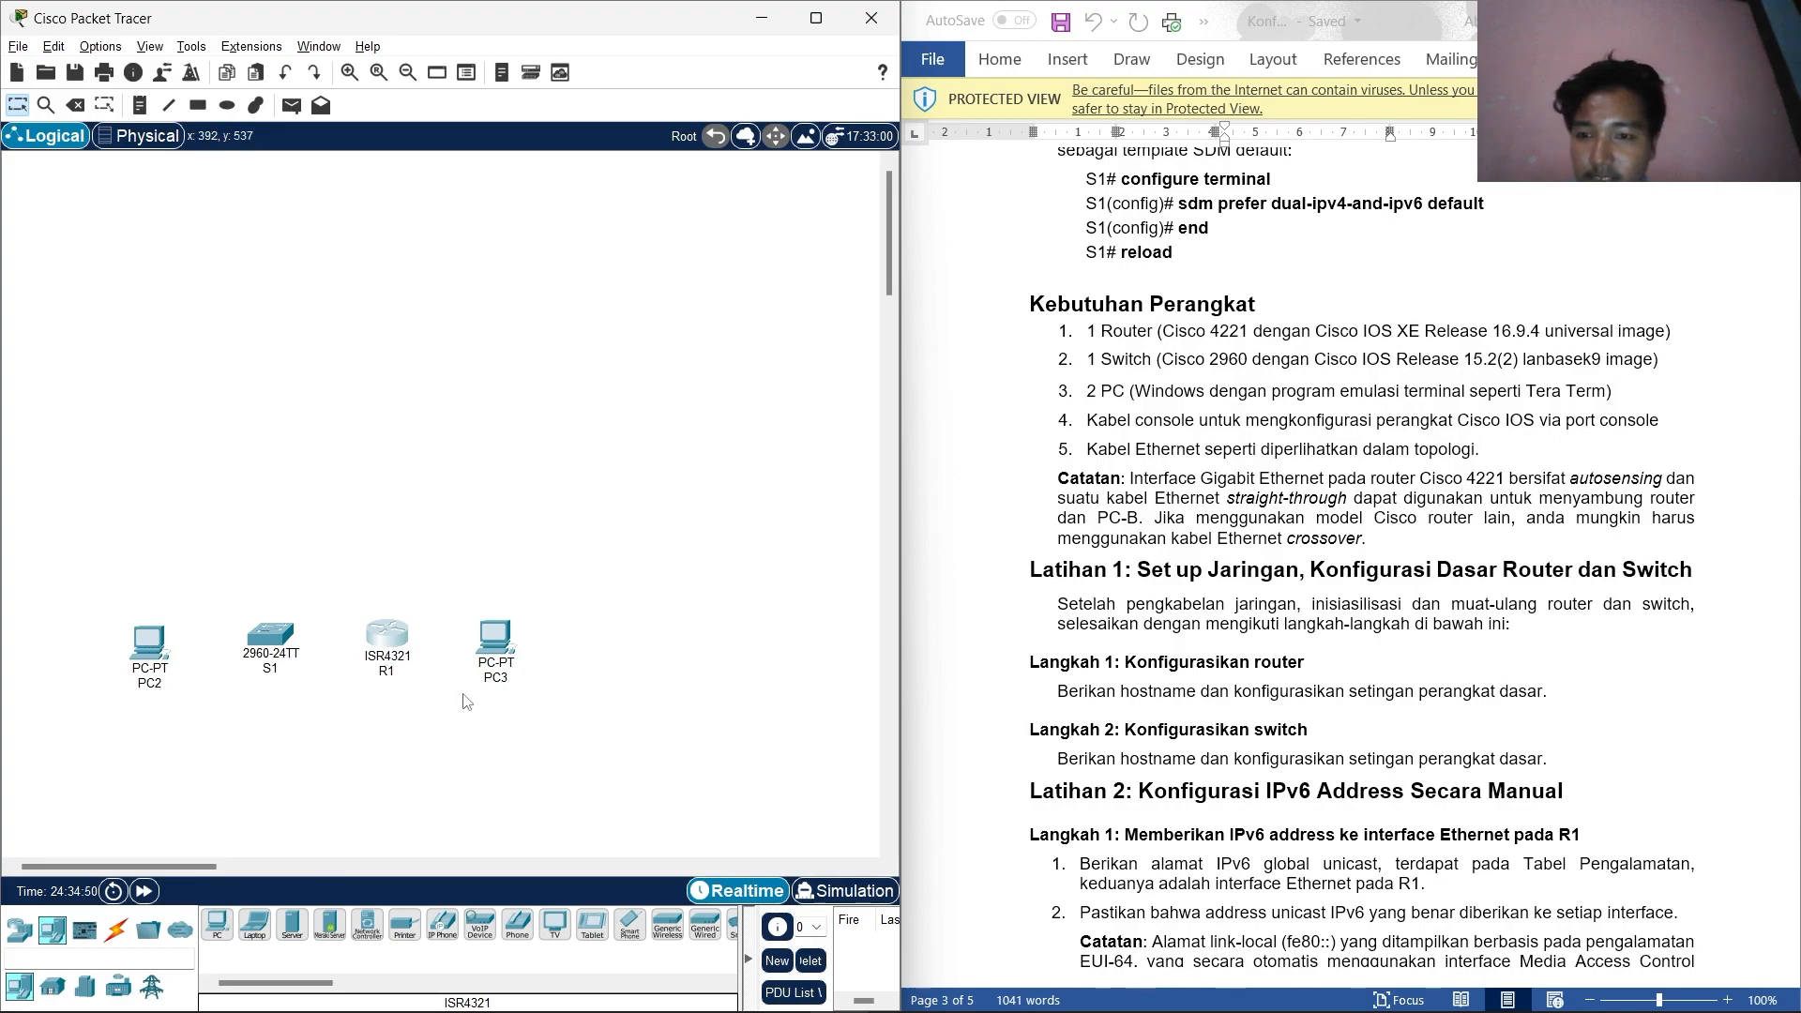
# Connect console cables from PC2 RS232 to S1 Console and PC3 RS232 to R1 Console.
pyautogui.click(116, 928)
pyautogui.click(254, 926)
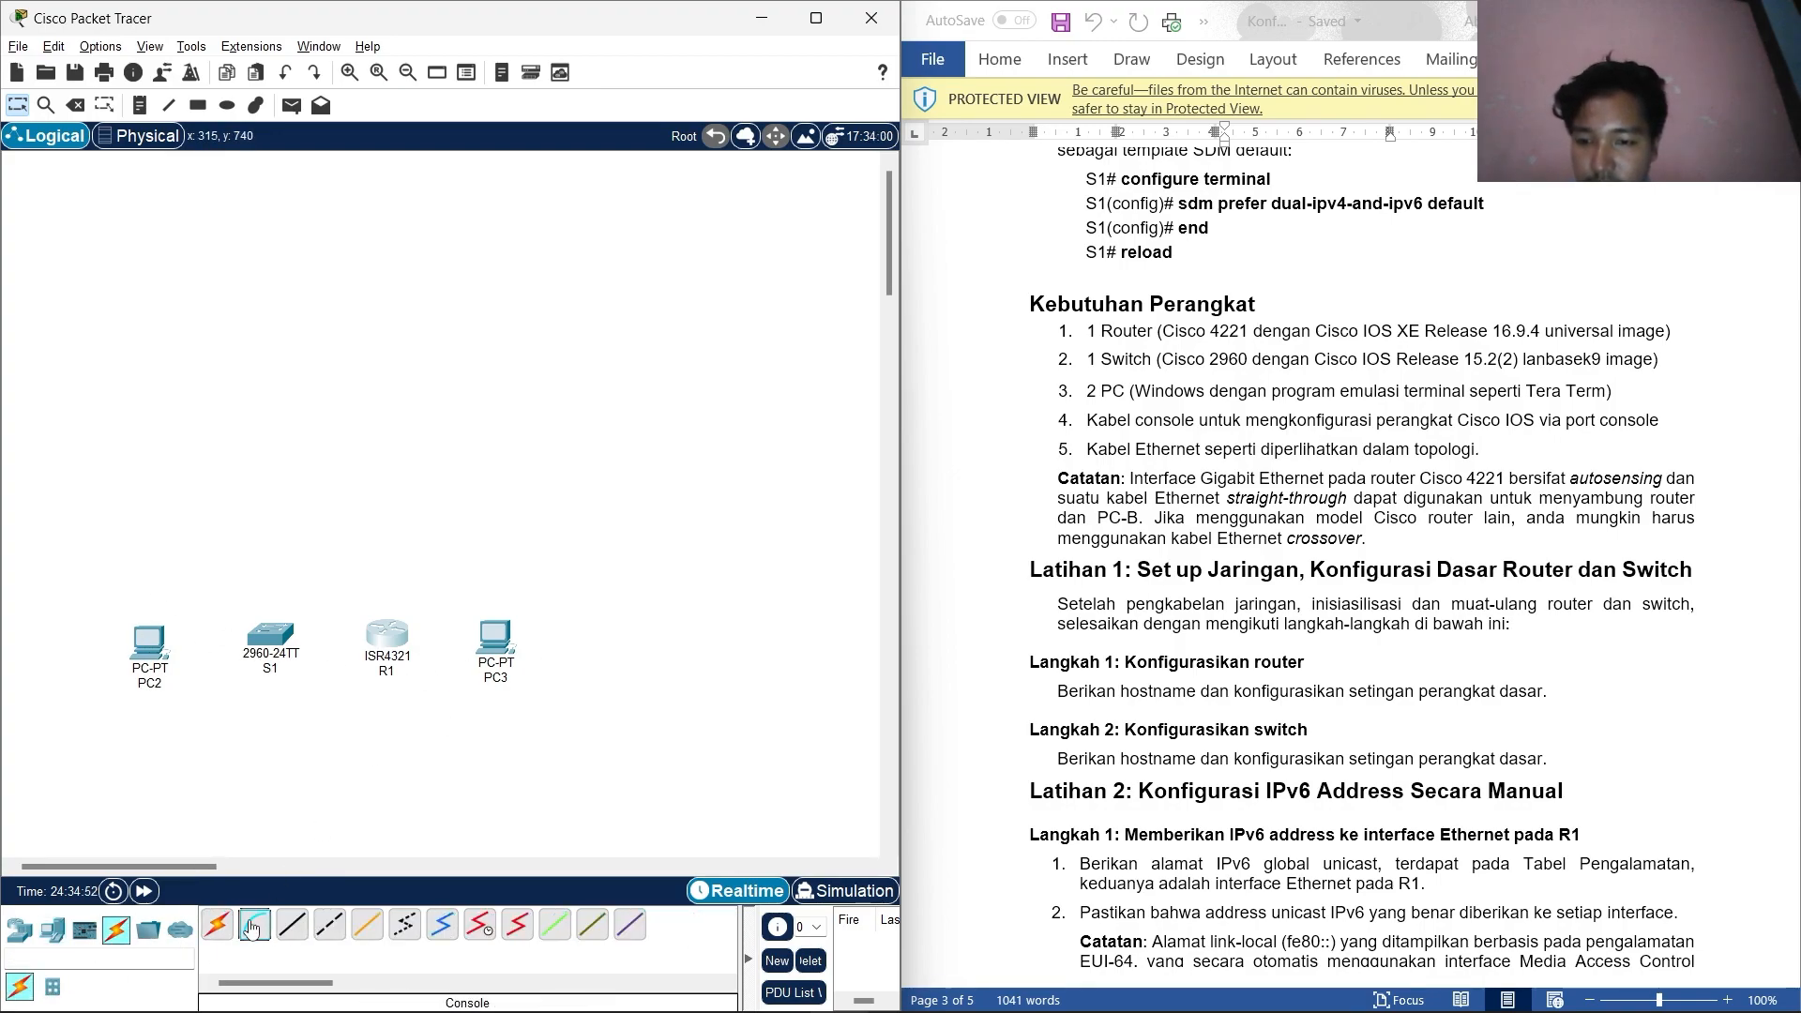
pyautogui.click(149, 645)
pyautogui.click(255, 671)
pyautogui.click(254, 659)
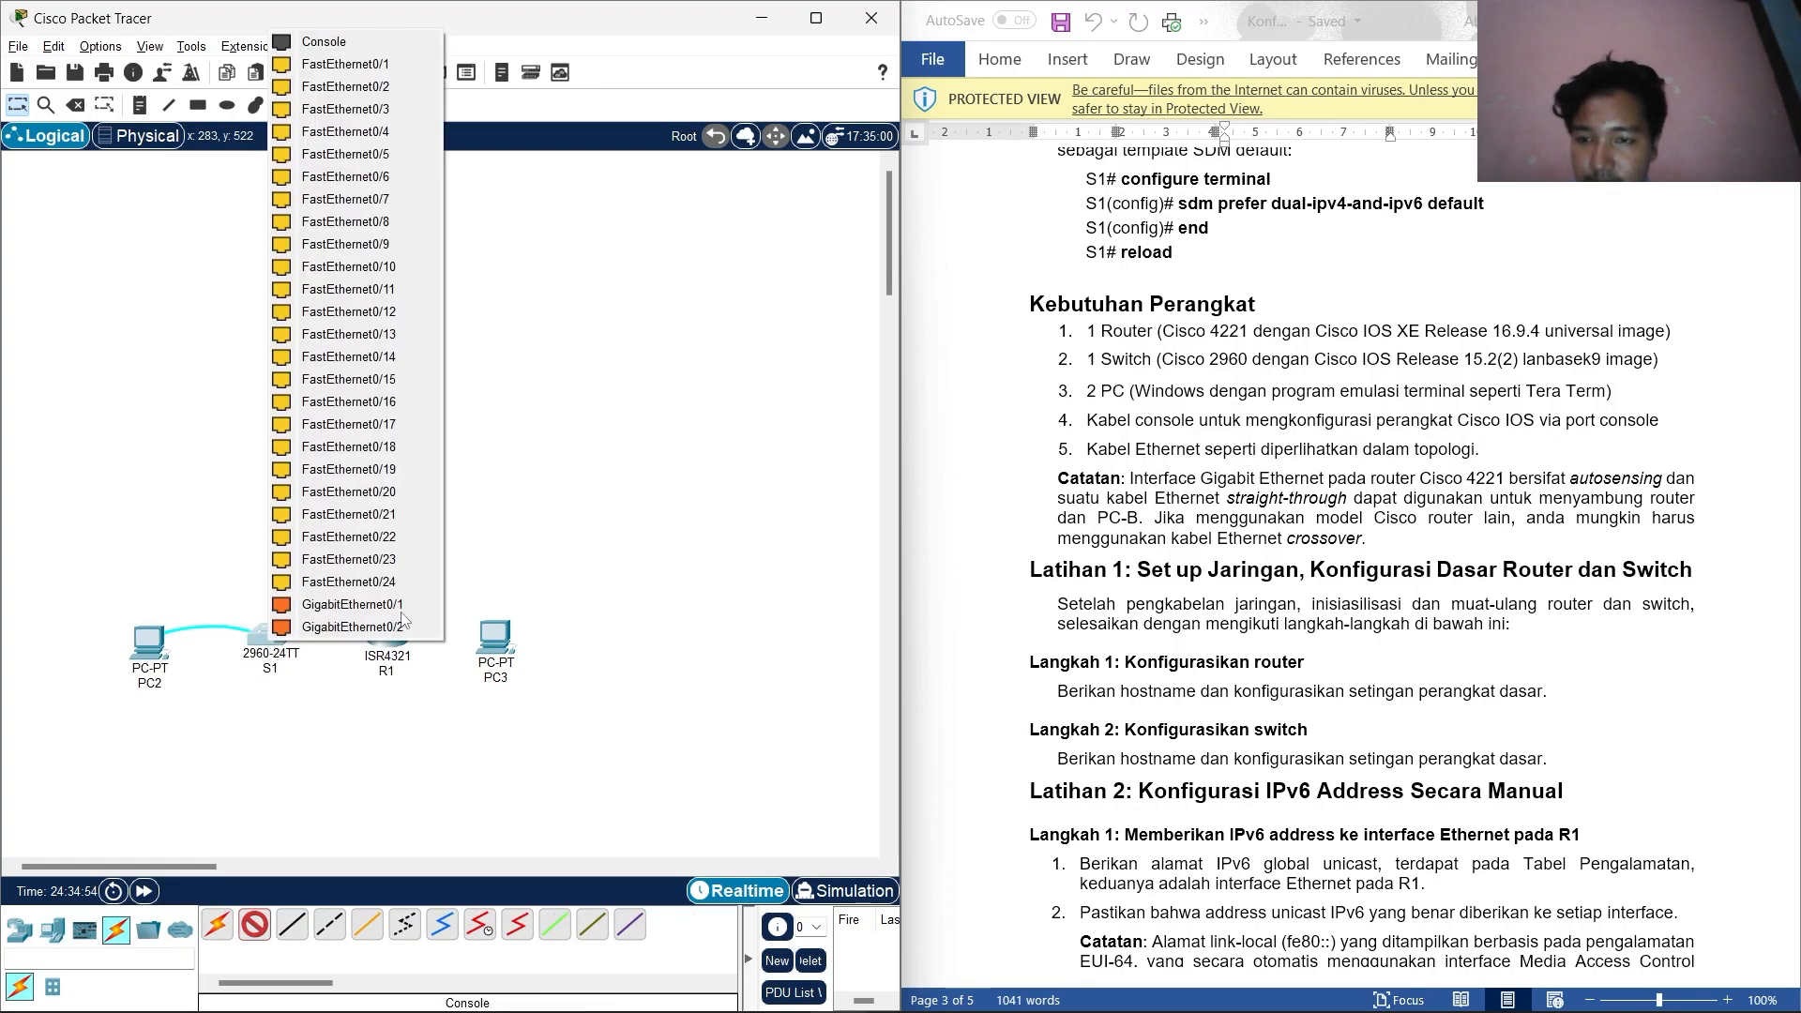
pyautogui.click(314, 41)
pyautogui.click(254, 926)
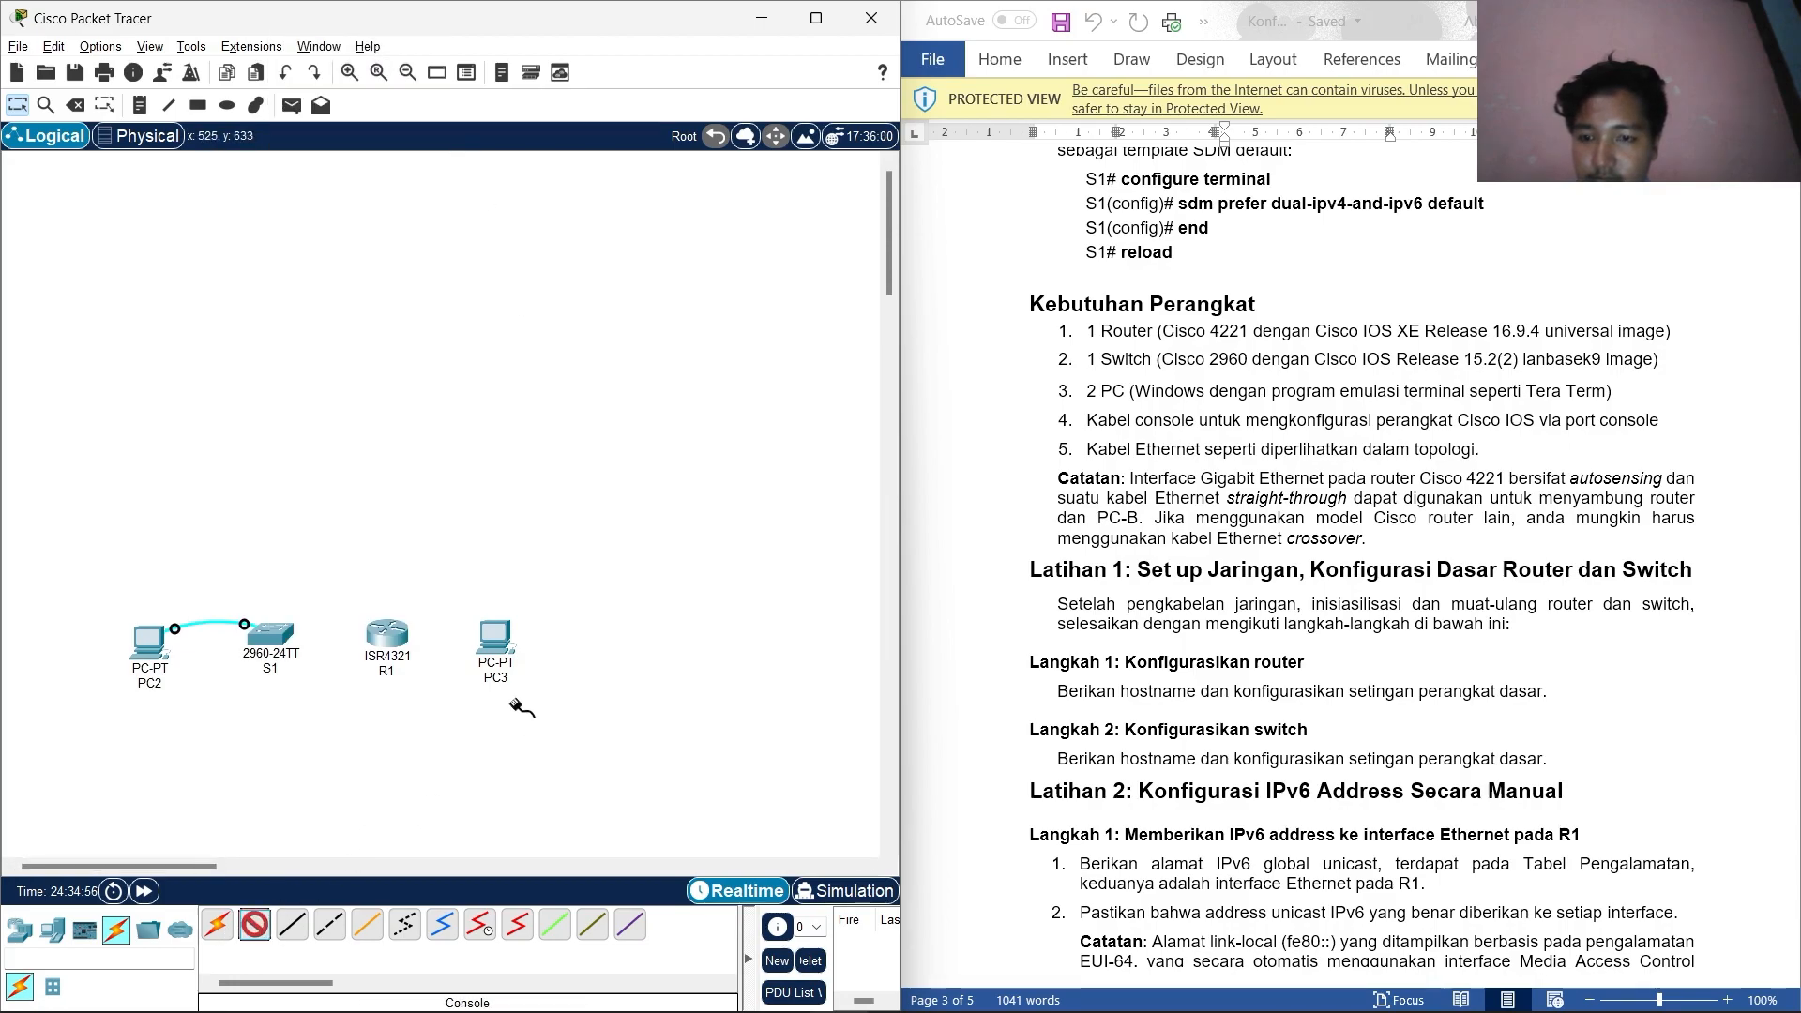
pyautogui.click(495, 638)
pyautogui.click(537, 660)
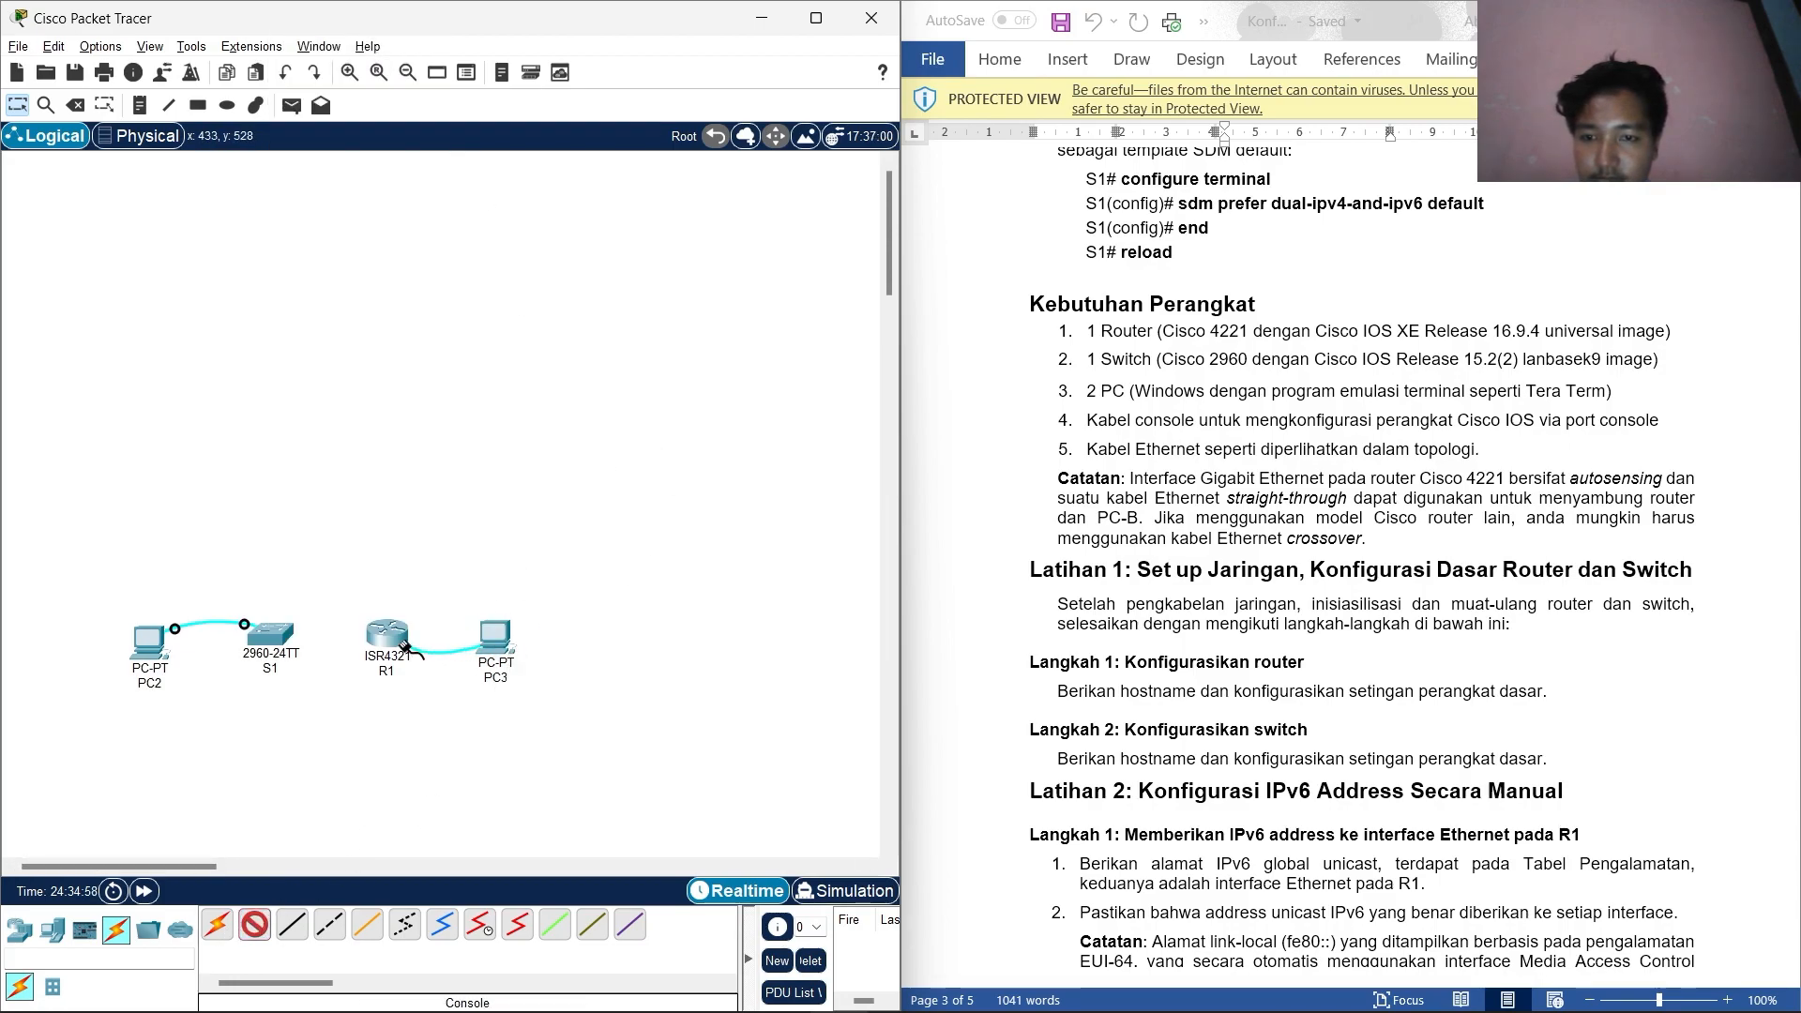
pyautogui.click(398, 644)
pyautogui.click(452, 701)
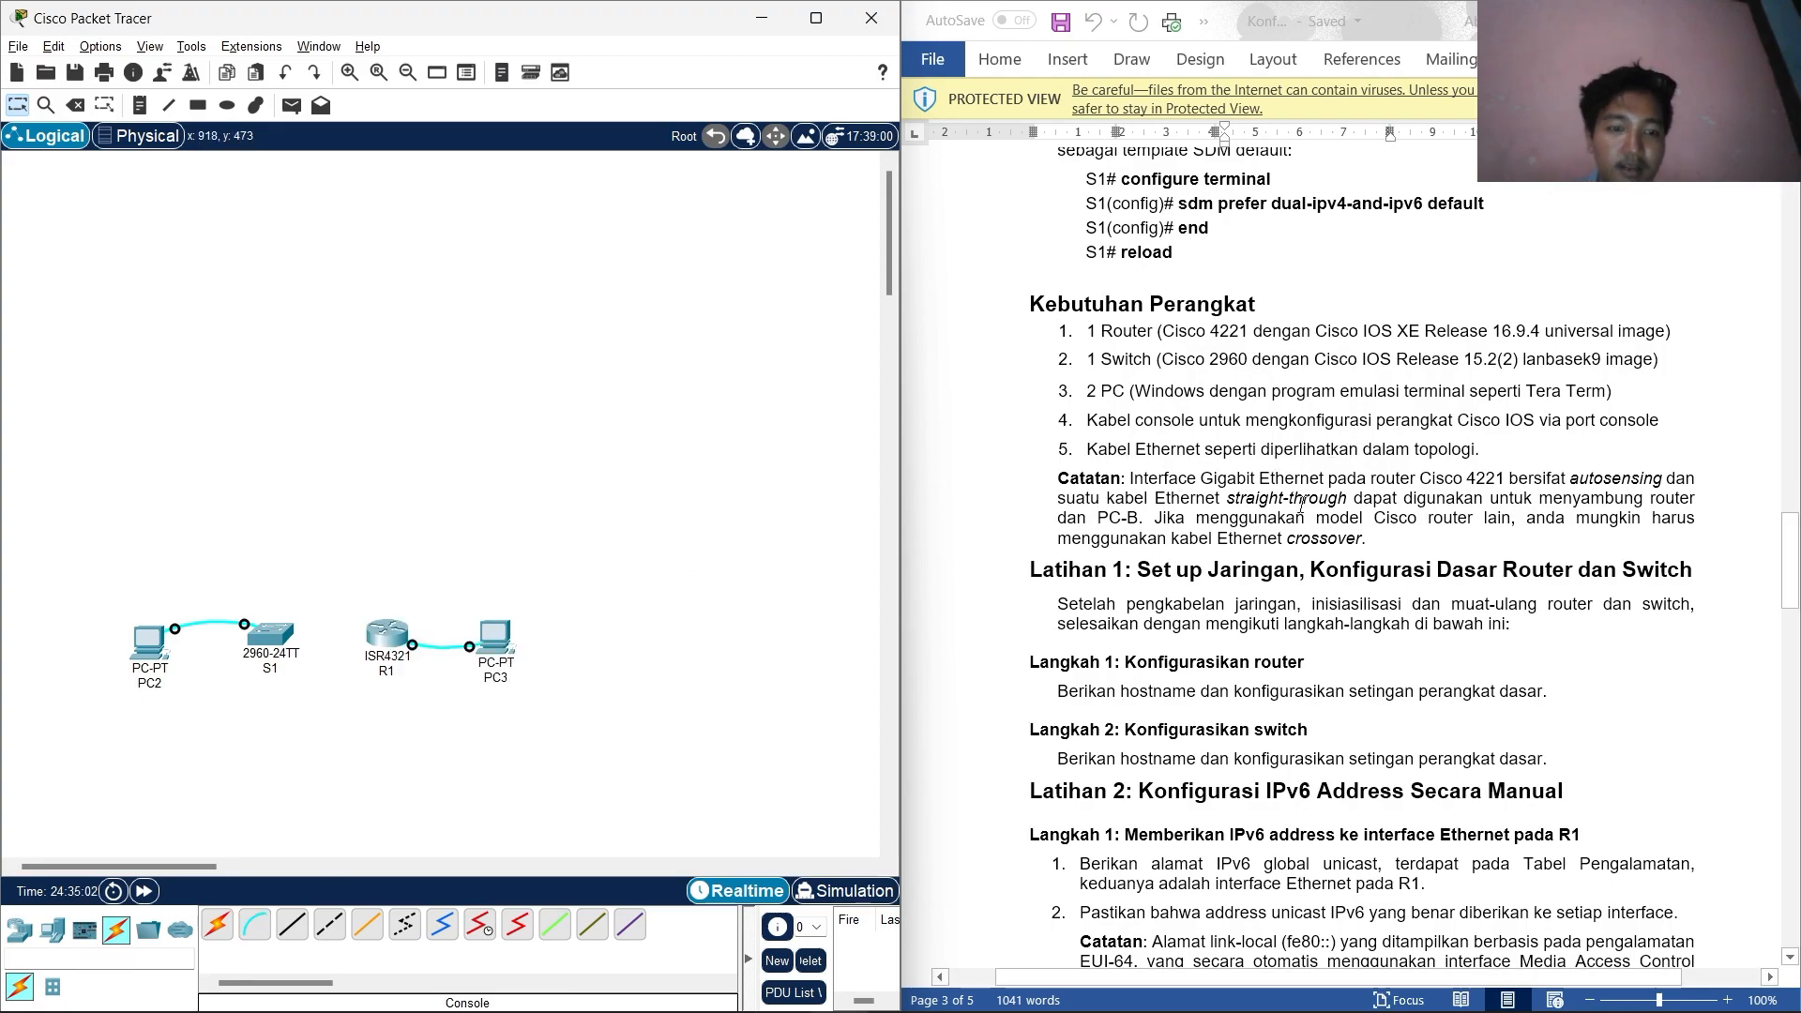
# Cable PC2 FastEthernet0 to S1 FastEthernet0/6 with a copper straight-through cable.
pyautogui.scroll(10, 1304, 501)
pyautogui.scroll(10, 1248, 605)
pyautogui.click(302, 938)
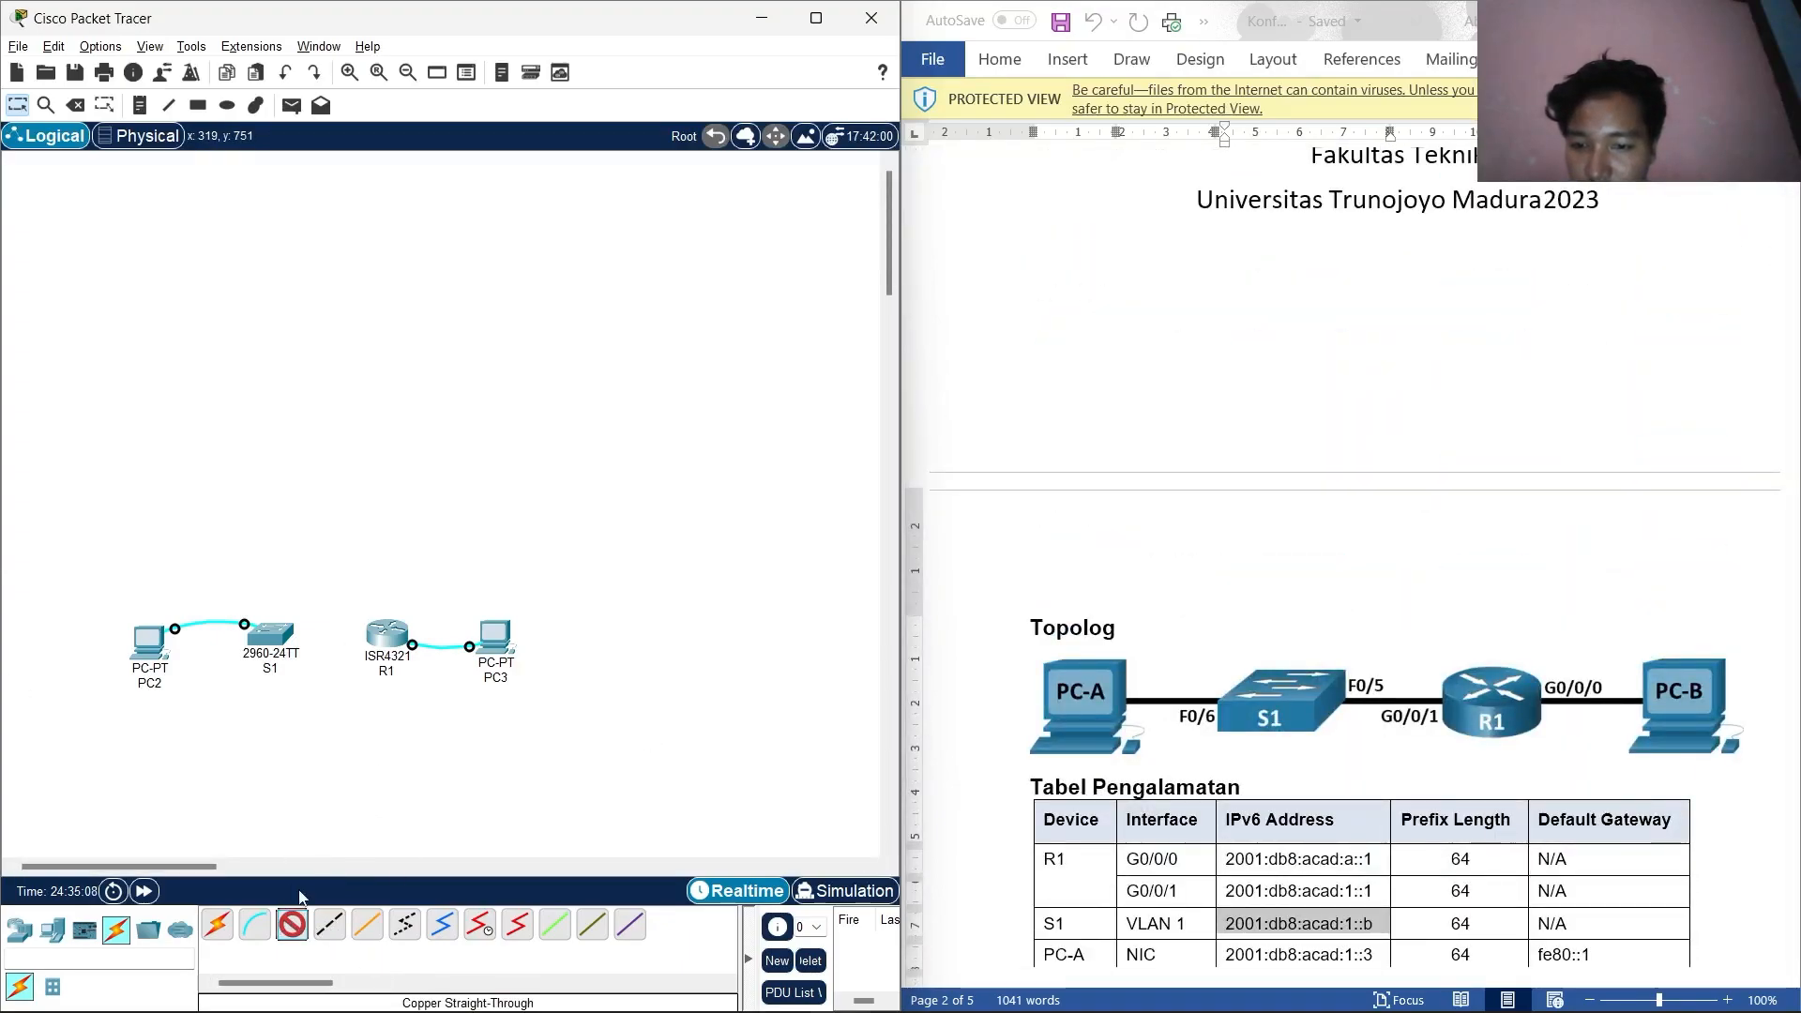
pyautogui.click(150, 638)
pyautogui.click(202, 694)
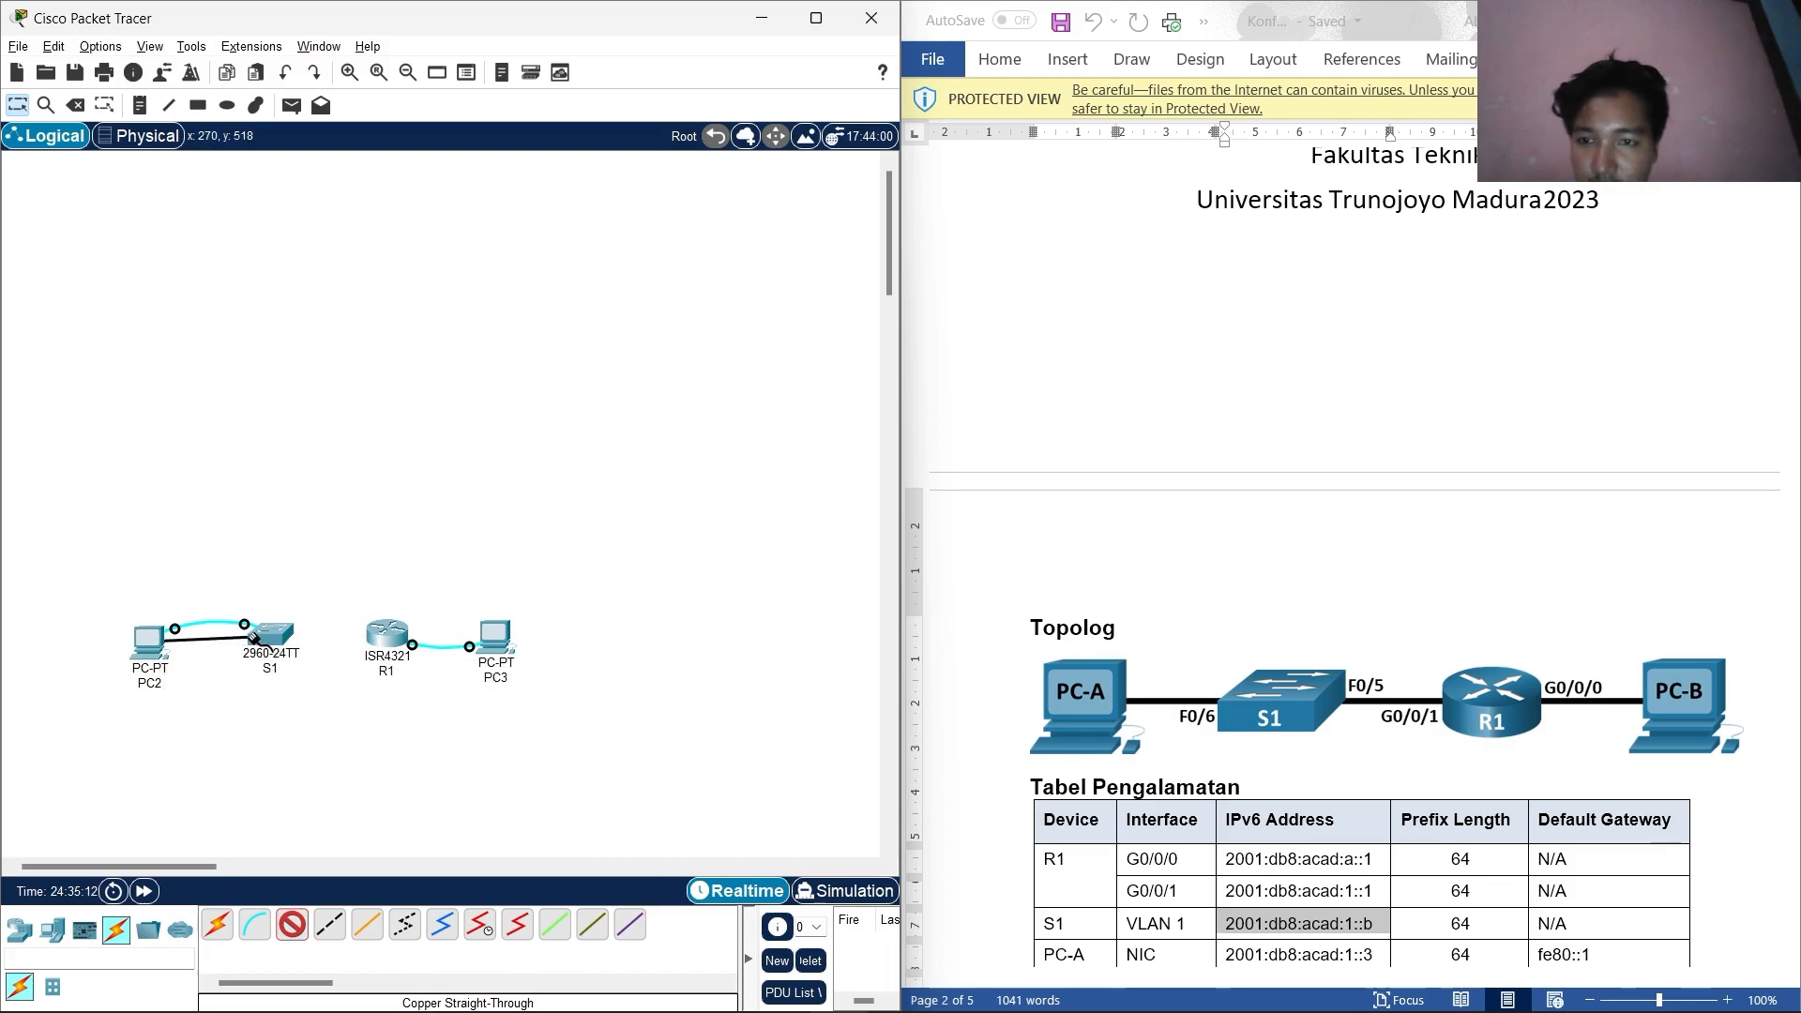
pyautogui.click(254, 638)
pyautogui.click(394, 172)
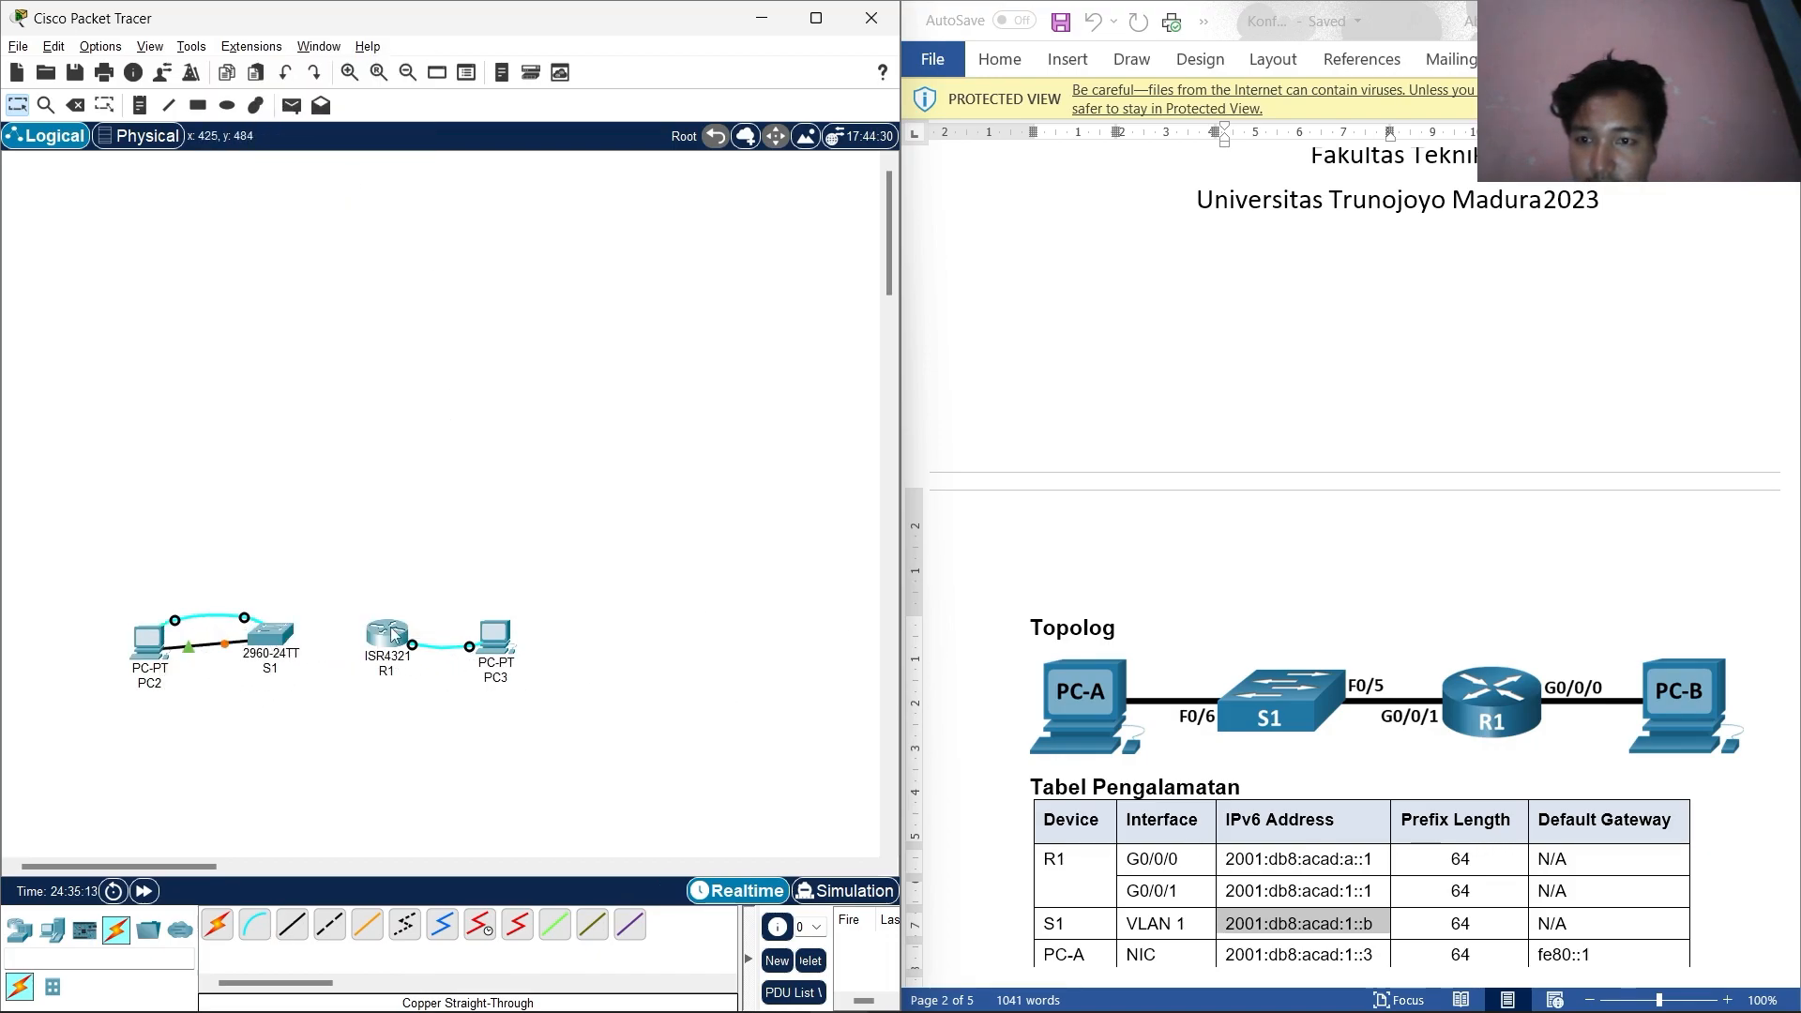
# Cable S1 FastEthernet0/5 to an R1 GigabitEthernet port, and R1 G0/0/0 to PC3 FastEthernet0.
pyautogui.click(291, 925)
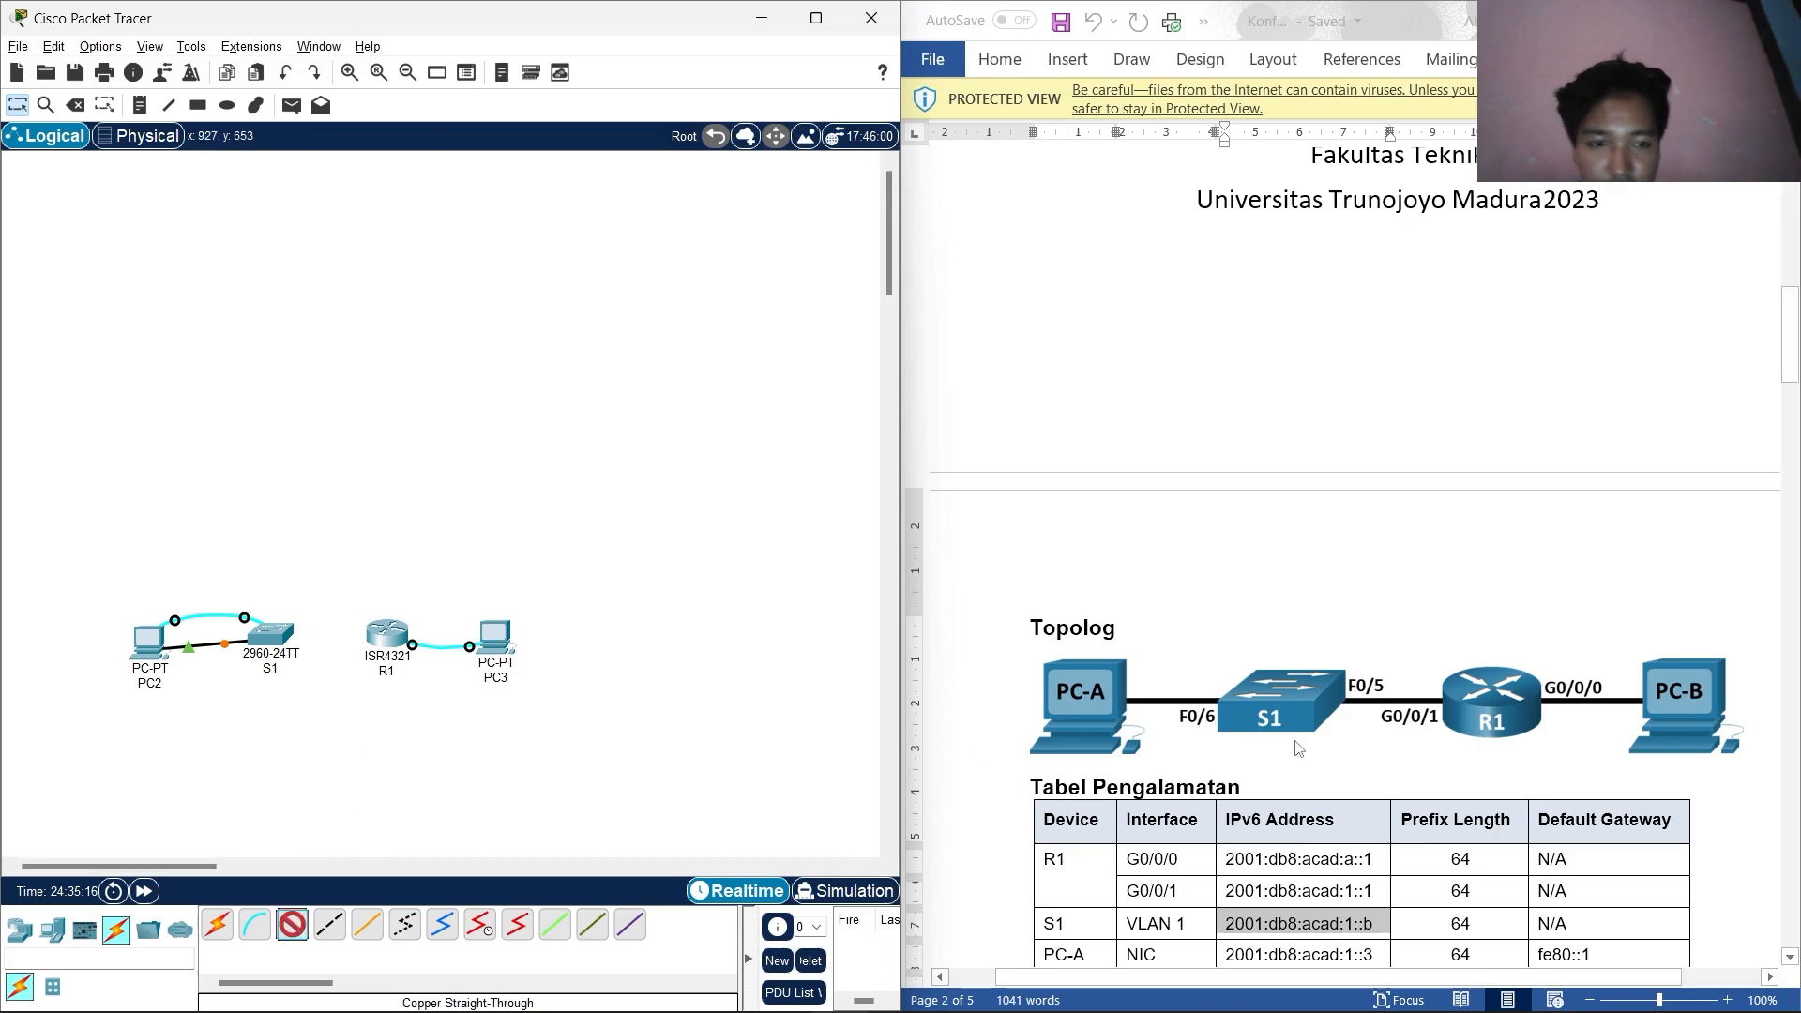
pyautogui.click(279, 640)
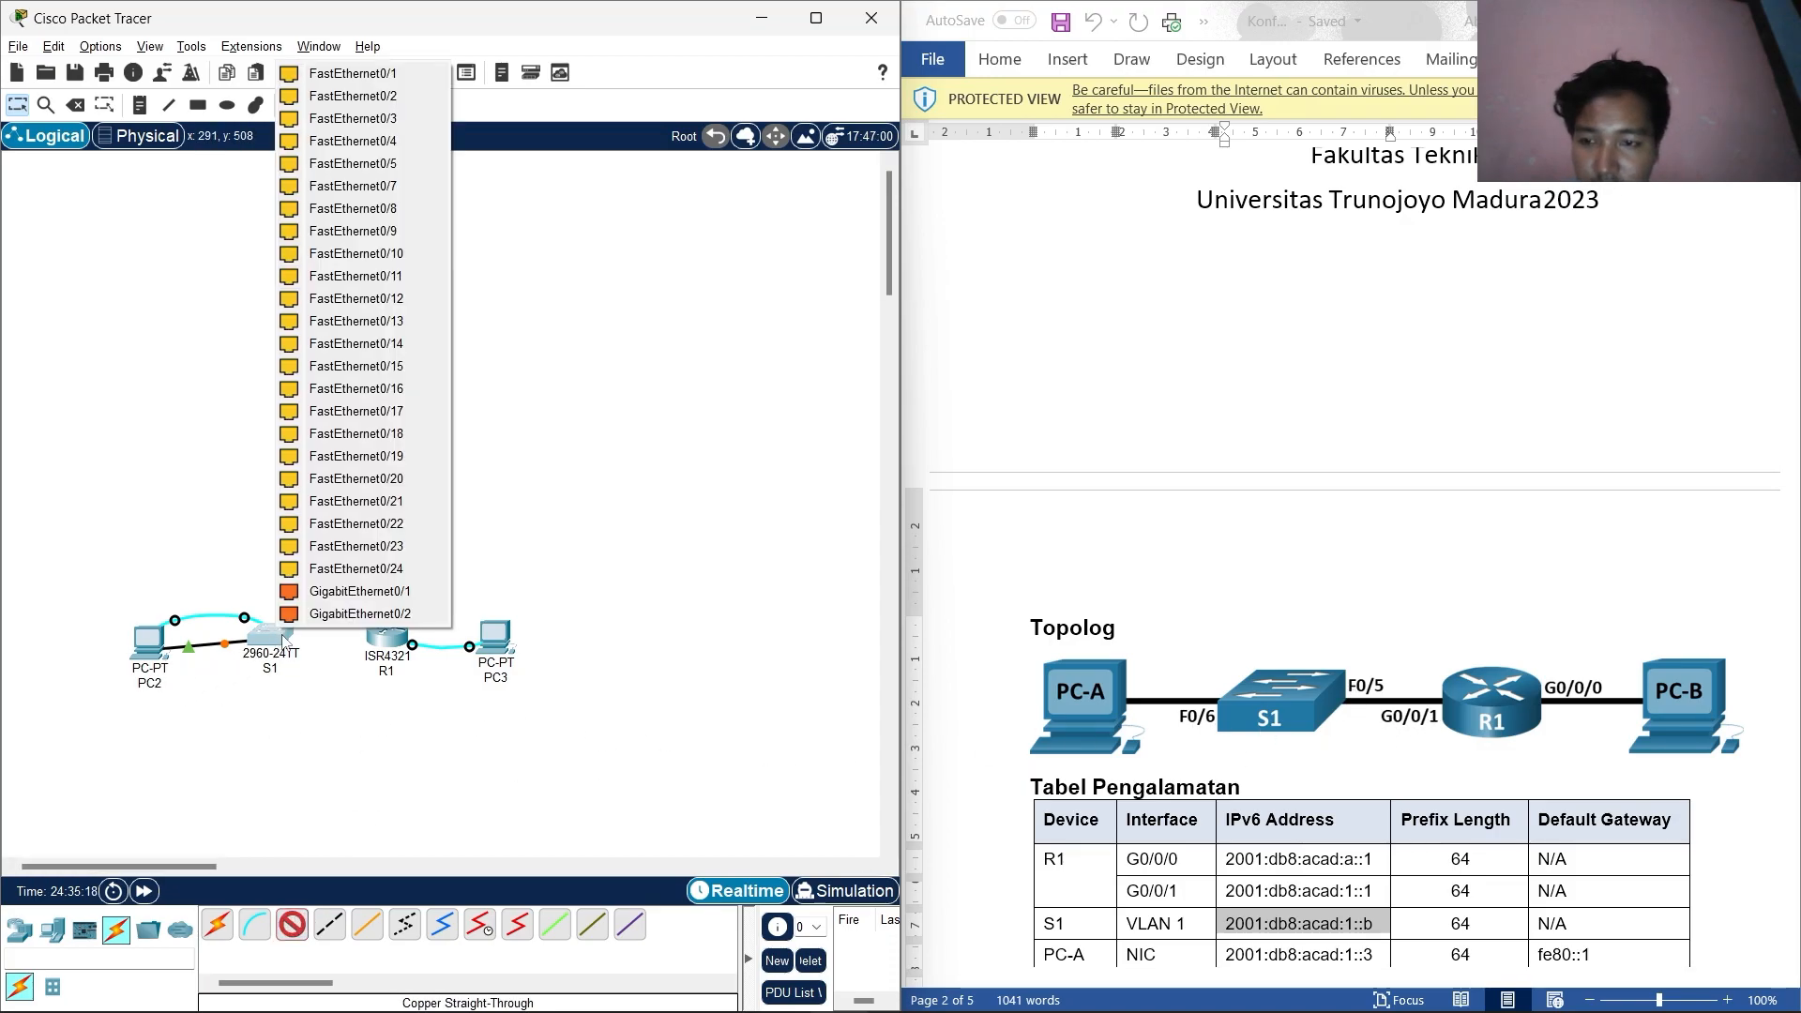
pyautogui.click(375, 165)
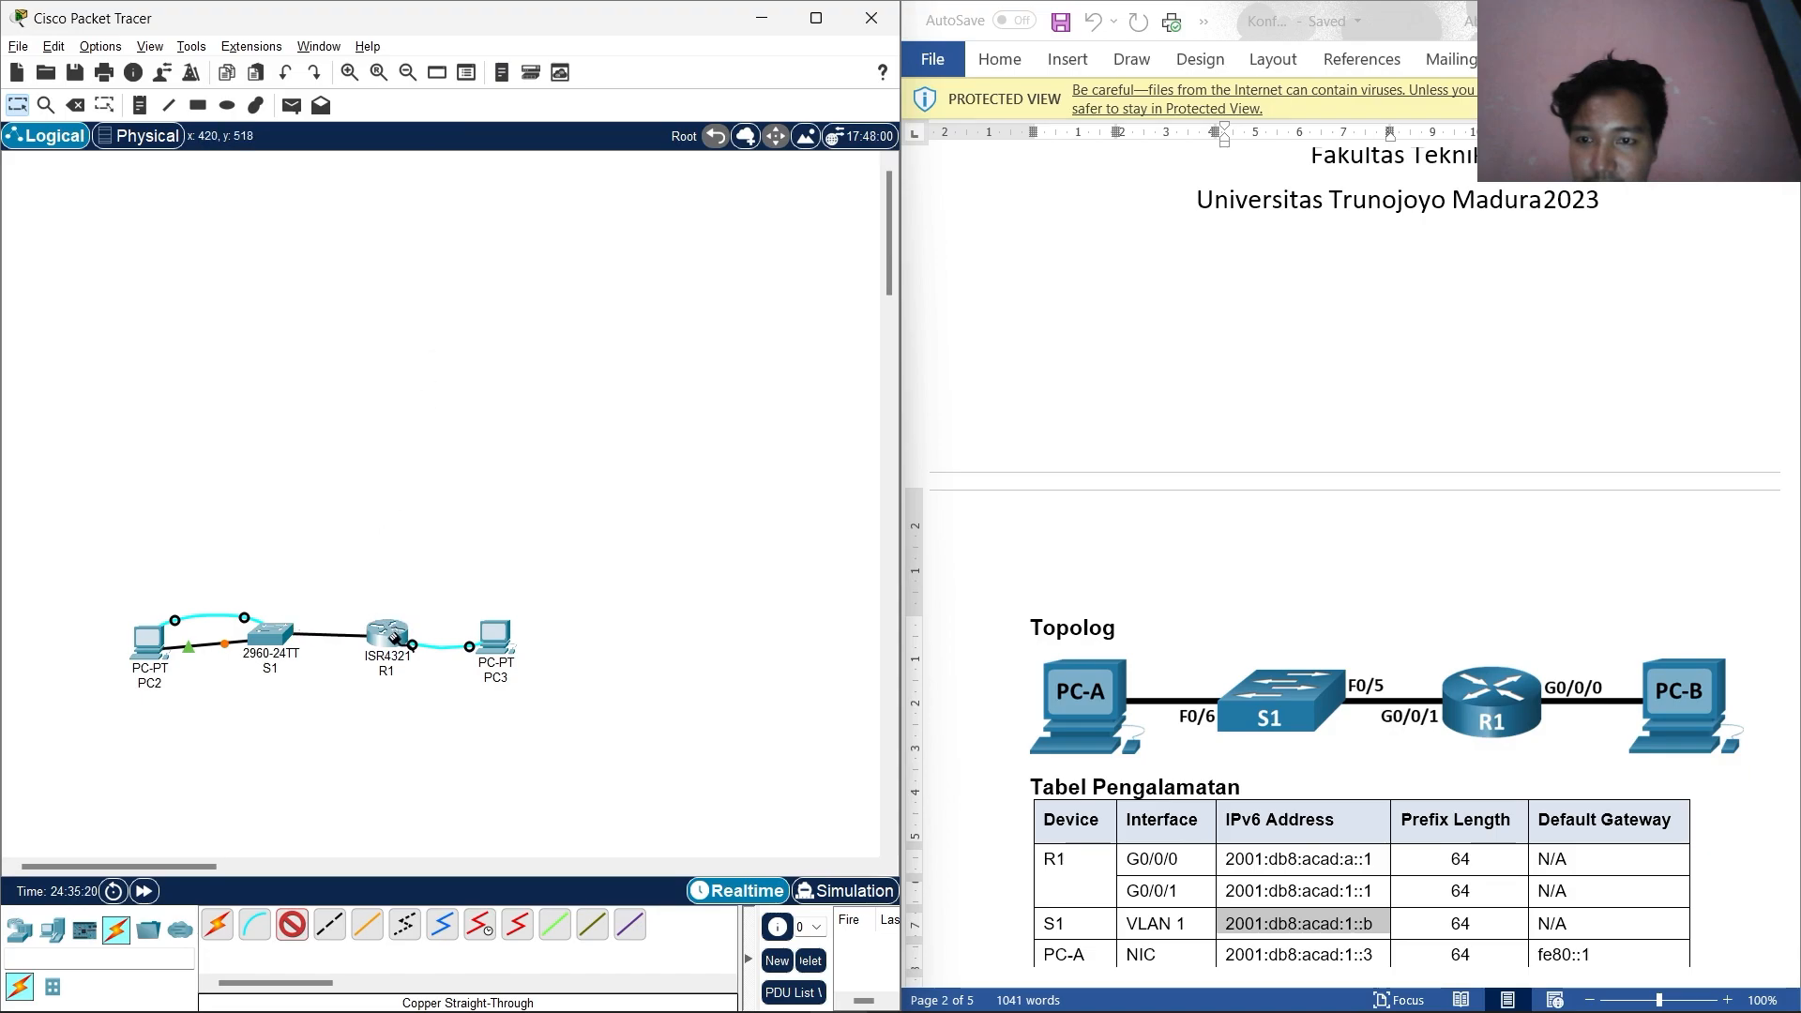
pyautogui.click(394, 638)
pyautogui.click(477, 726)
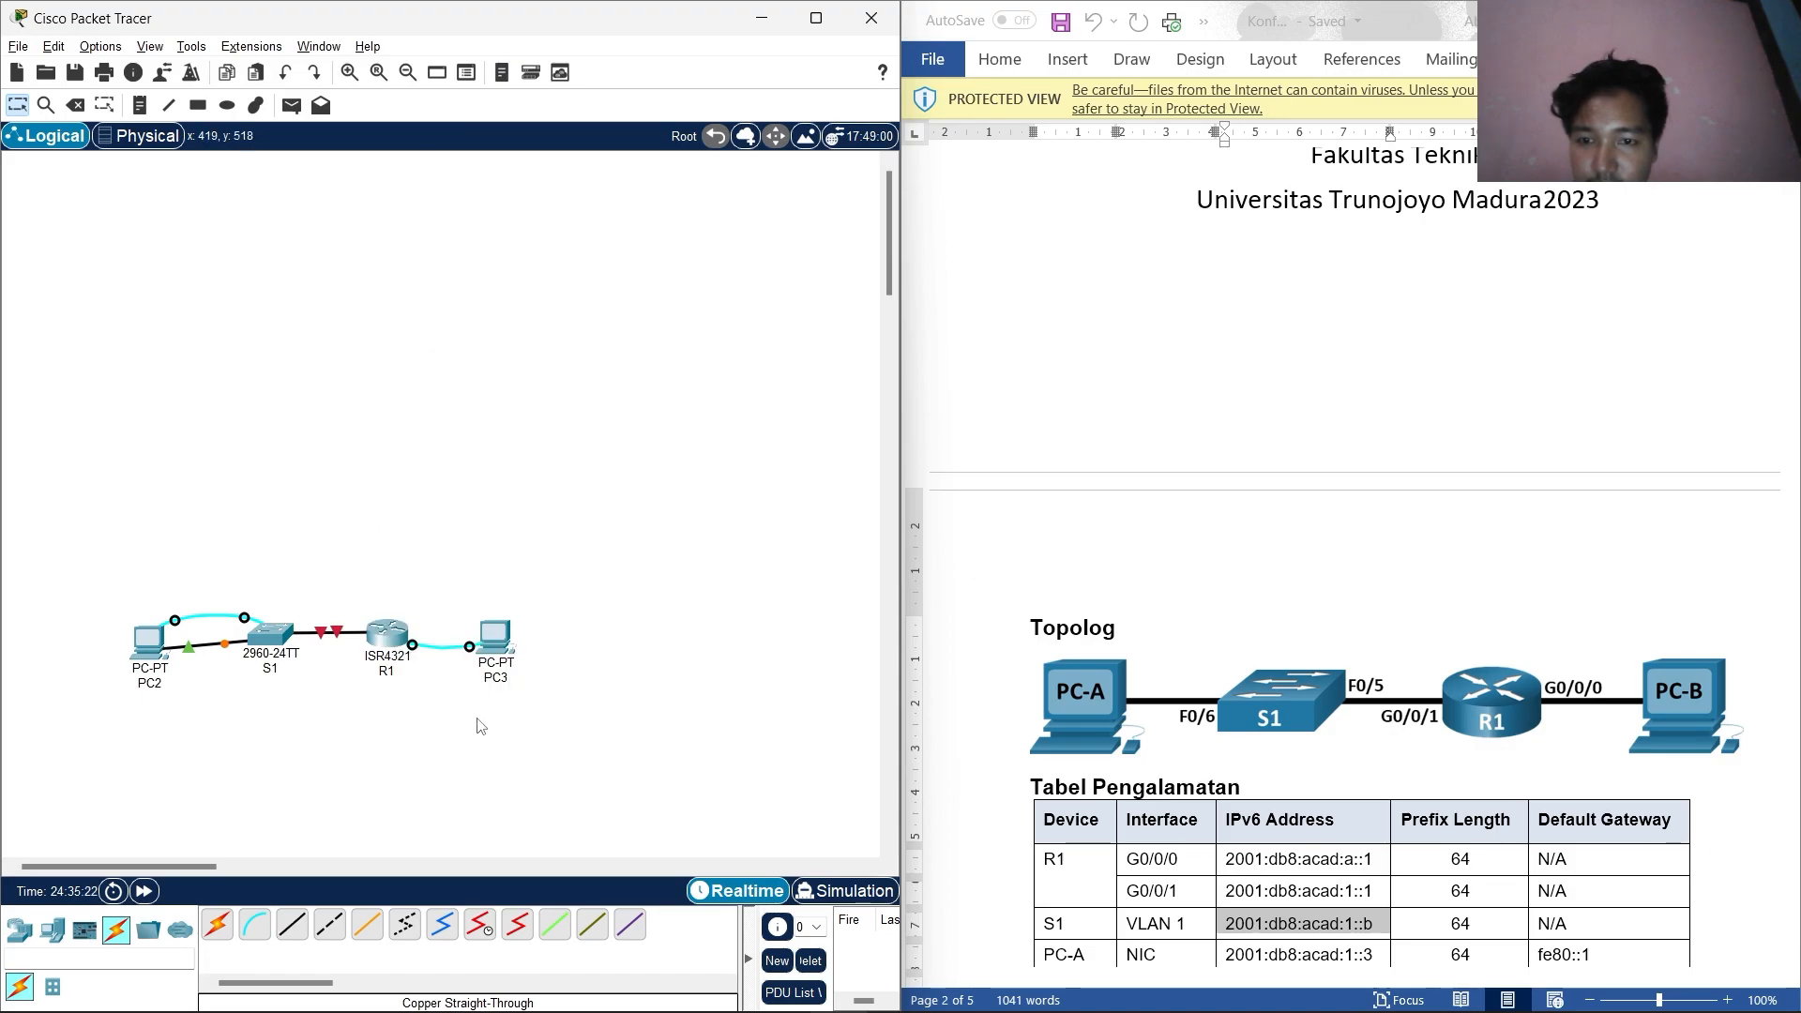
pyautogui.click(292, 926)
pyautogui.click(387, 632)
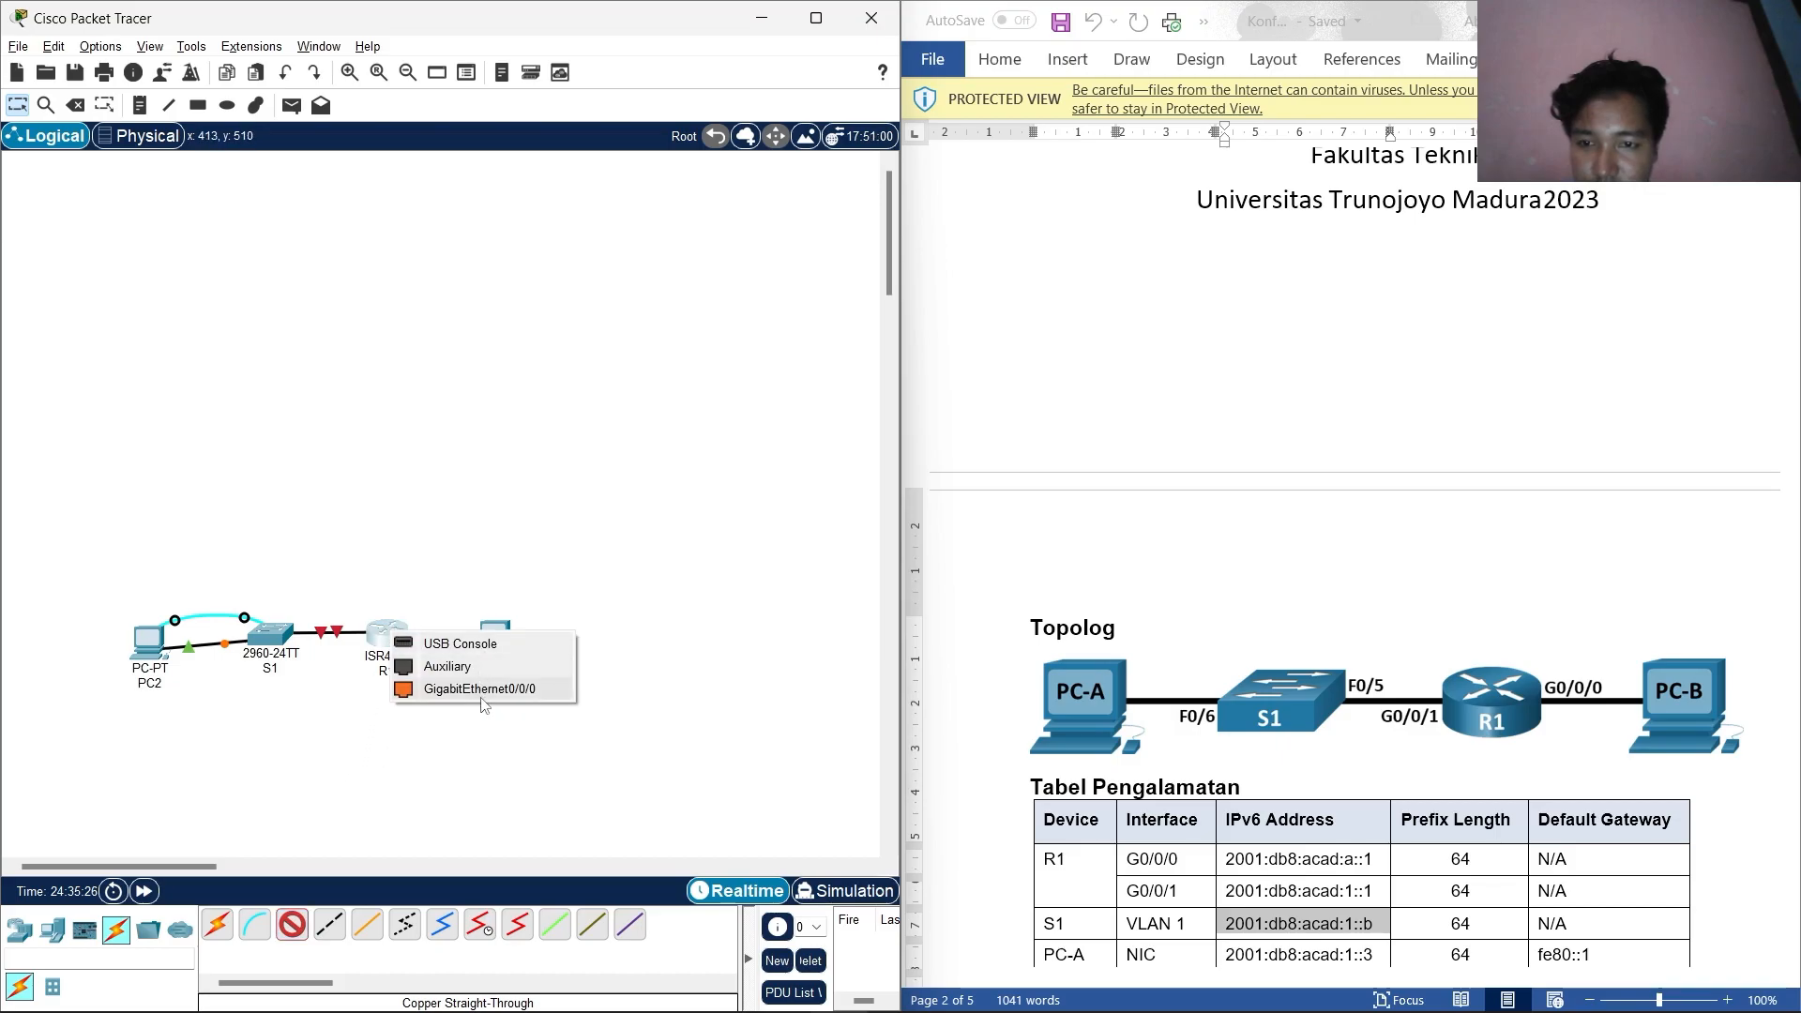
pyautogui.click(488, 695)
pyautogui.click(495, 640)
pyautogui.click(563, 699)
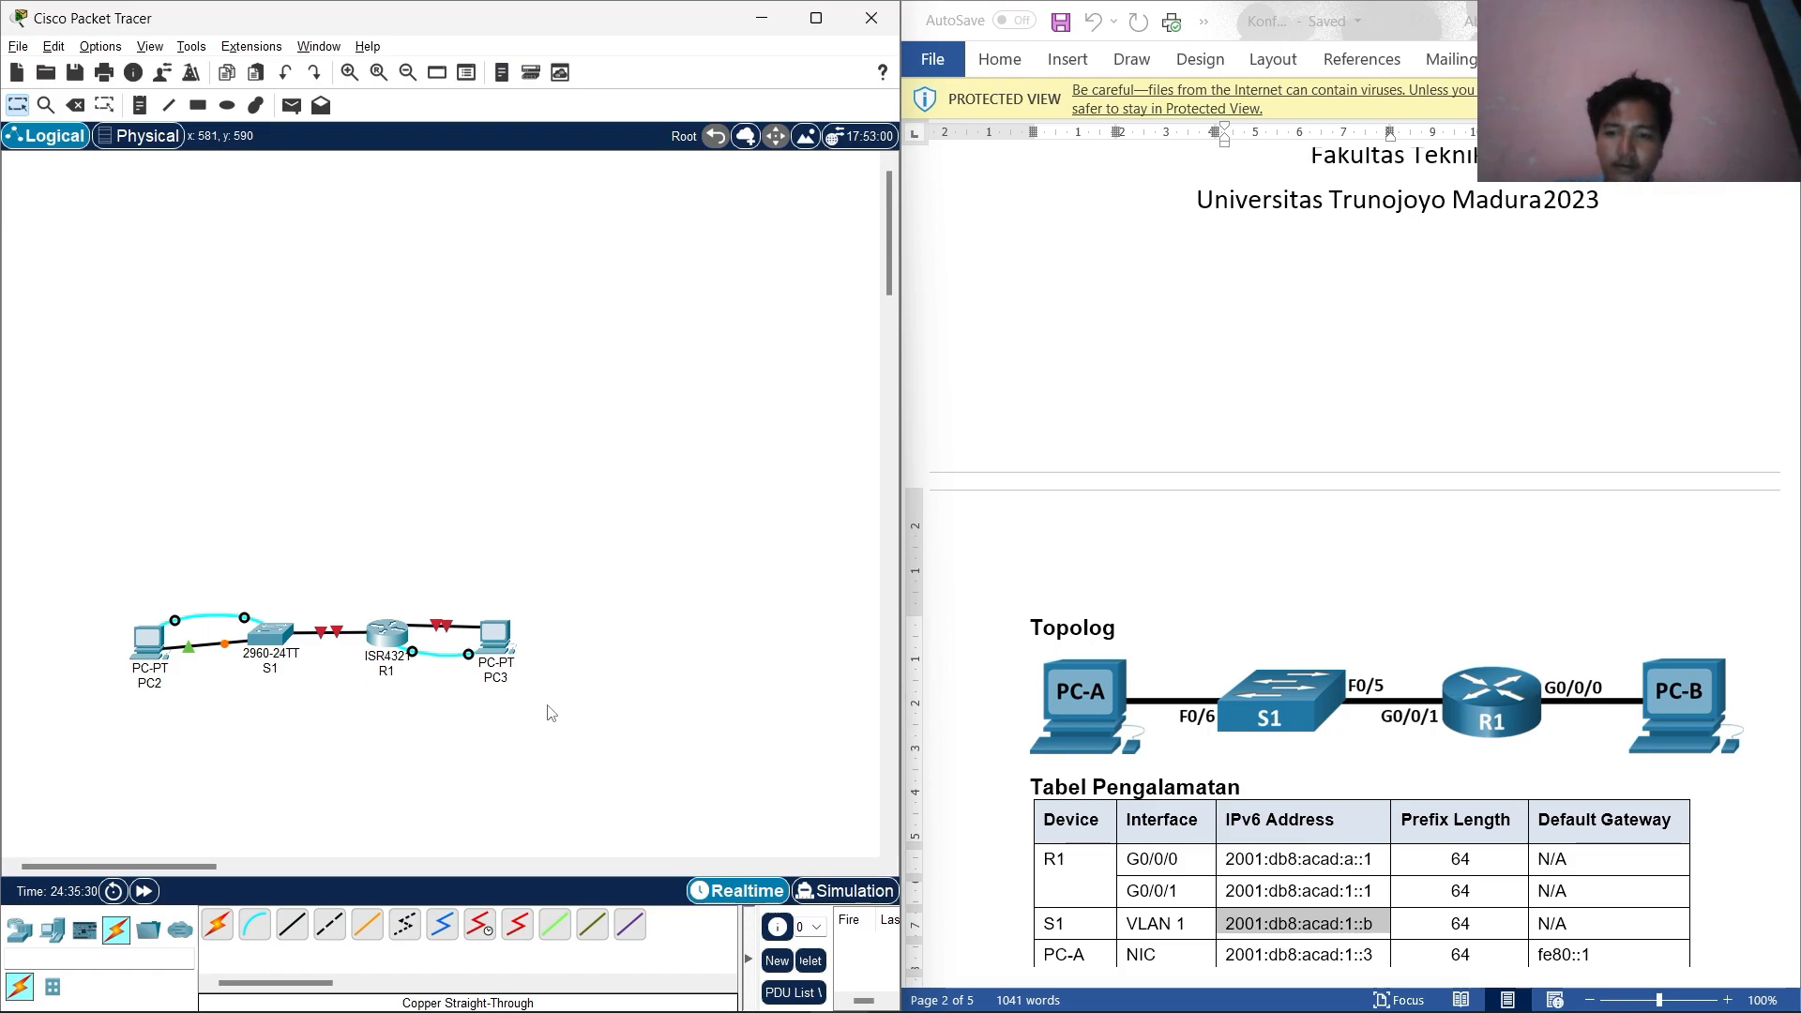
# Reposition PC3 and copy the show sdm prefer command from the lab guide.
pyautogui.moveTo(497, 643); pyautogui.dragTo(615, 640)
pyautogui.scroll(-3, 619, 647)
pyautogui.scroll(-6, 1227, 694)
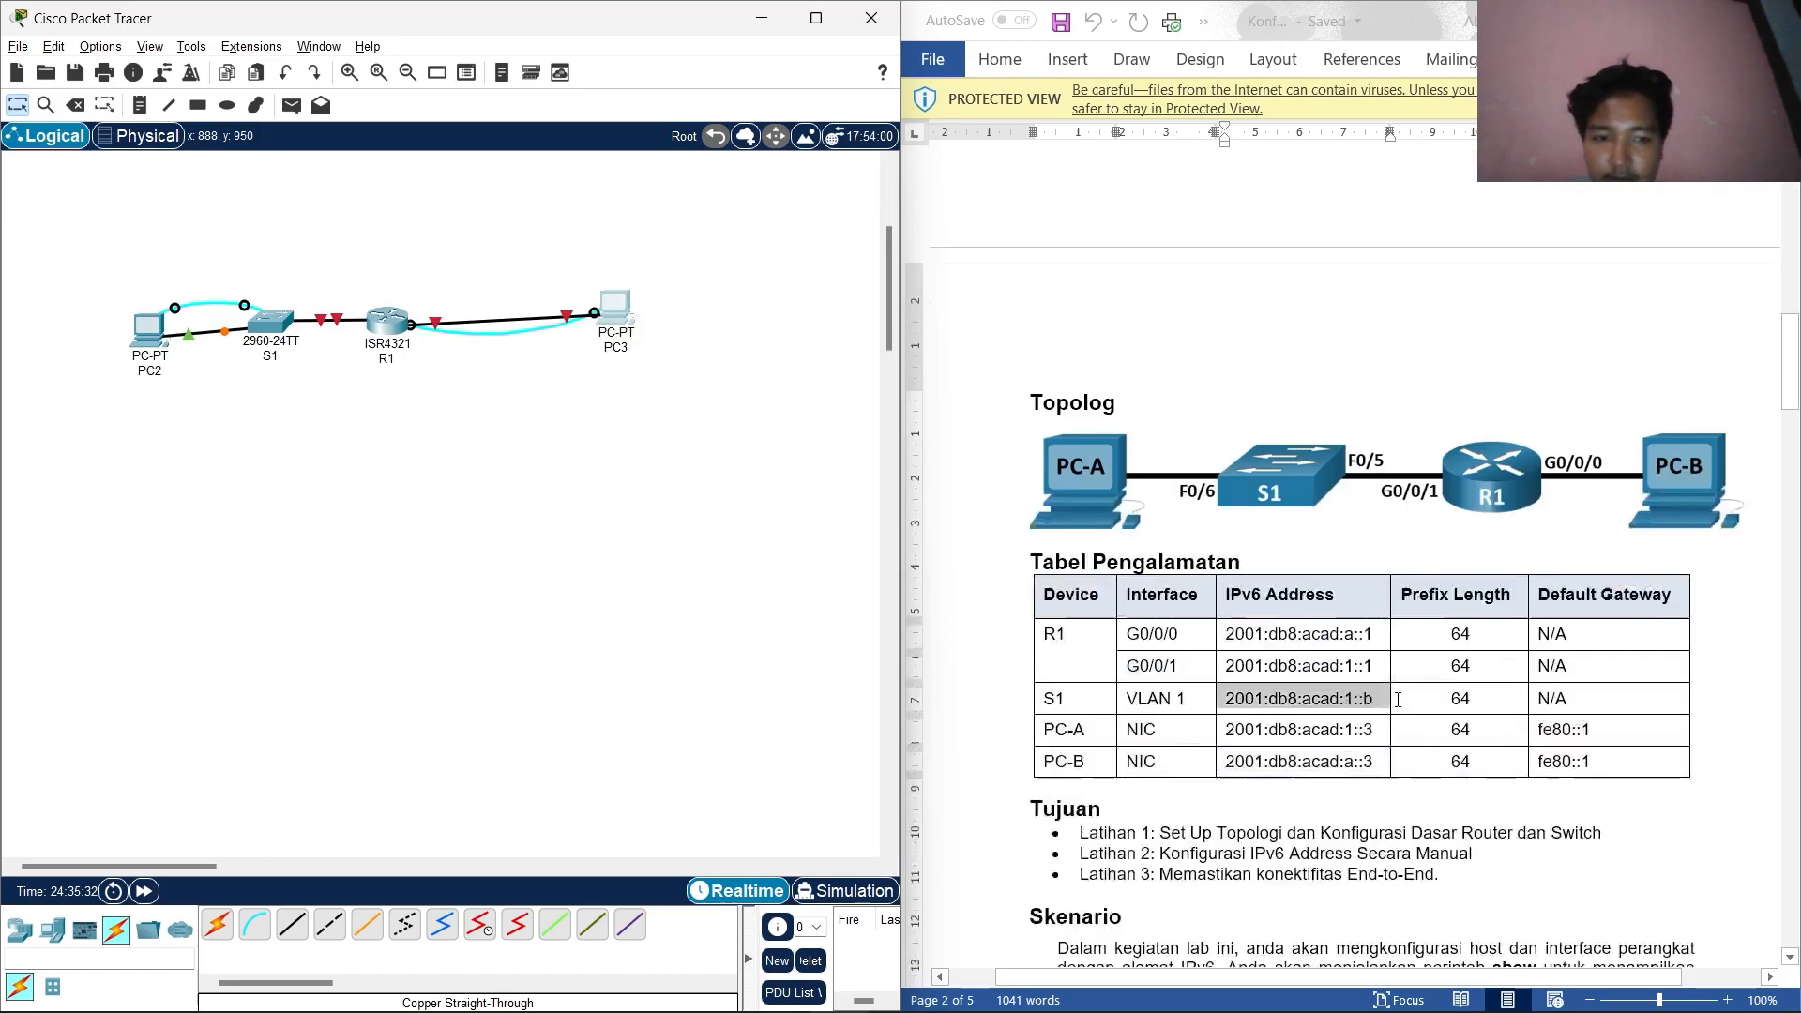
pyautogui.scroll(-20, 1227, 695)
pyautogui.scroll(4, 1210, 712)
pyautogui.scroll(-2, 1201, 730)
pyautogui.scroll(-6, 1201, 730)
pyautogui.scroll(14, 1434, 339)
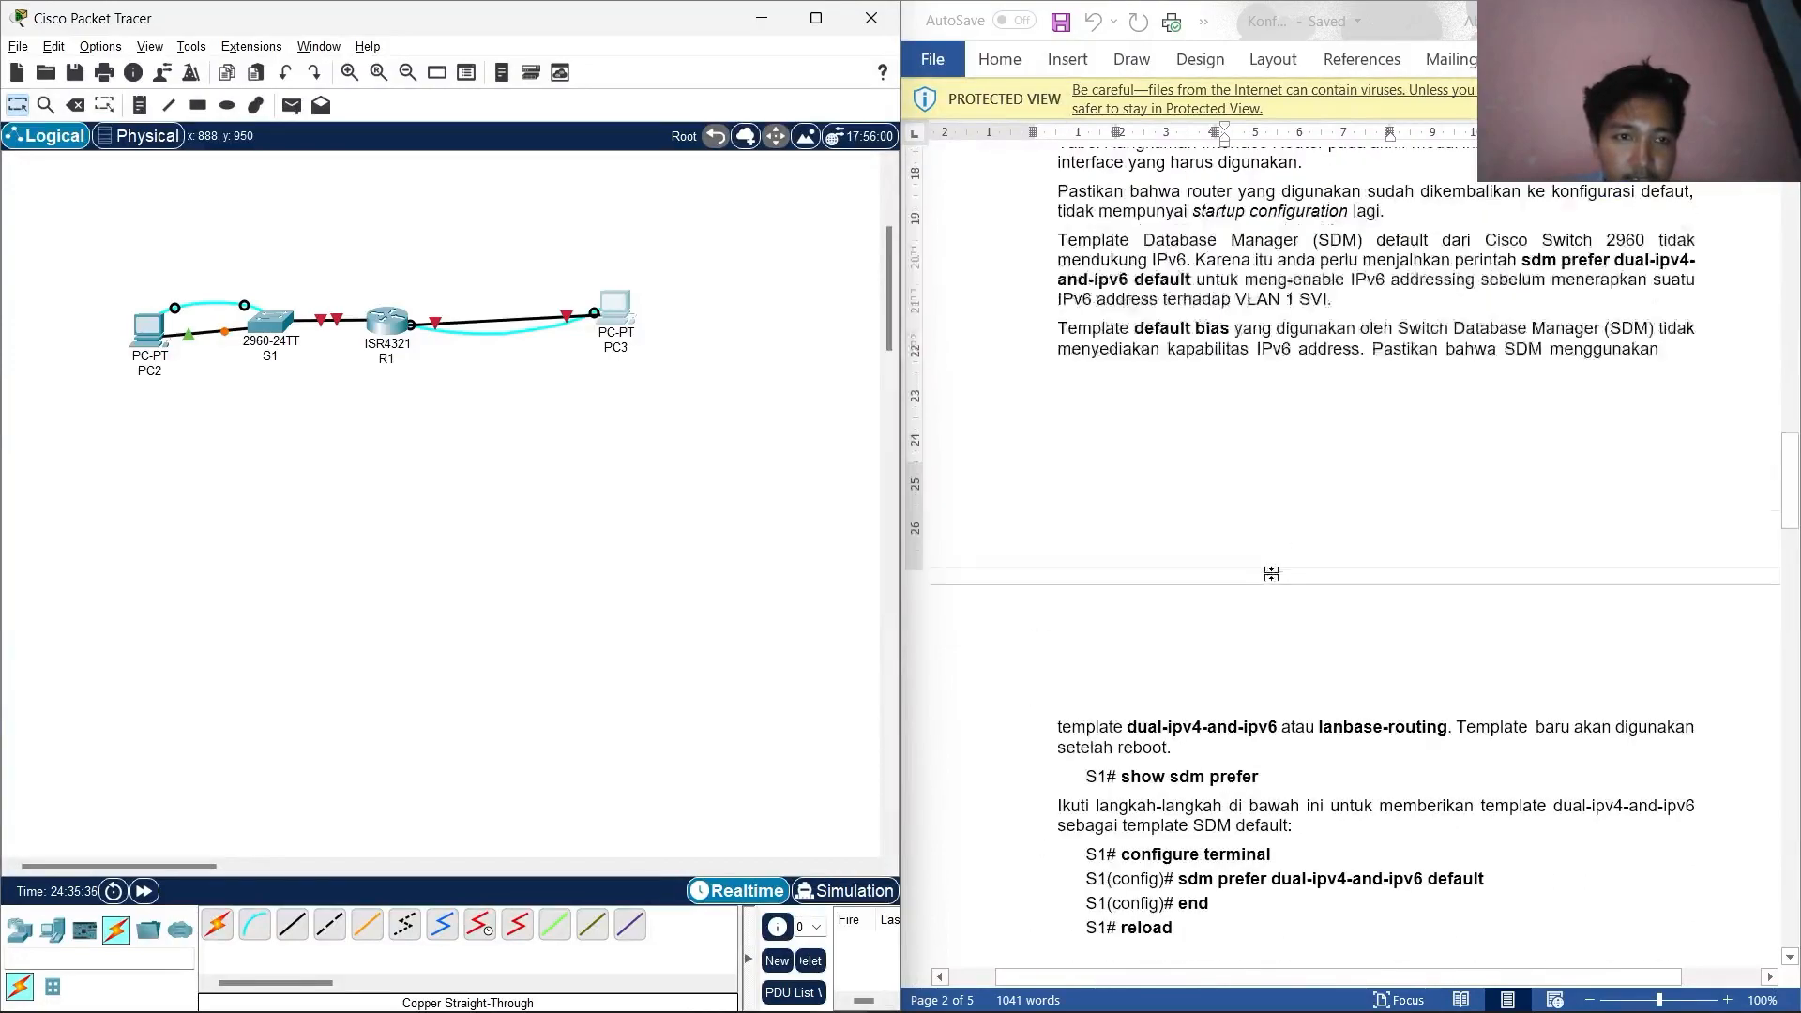
pyautogui.scroll(-2, 1153, 656)
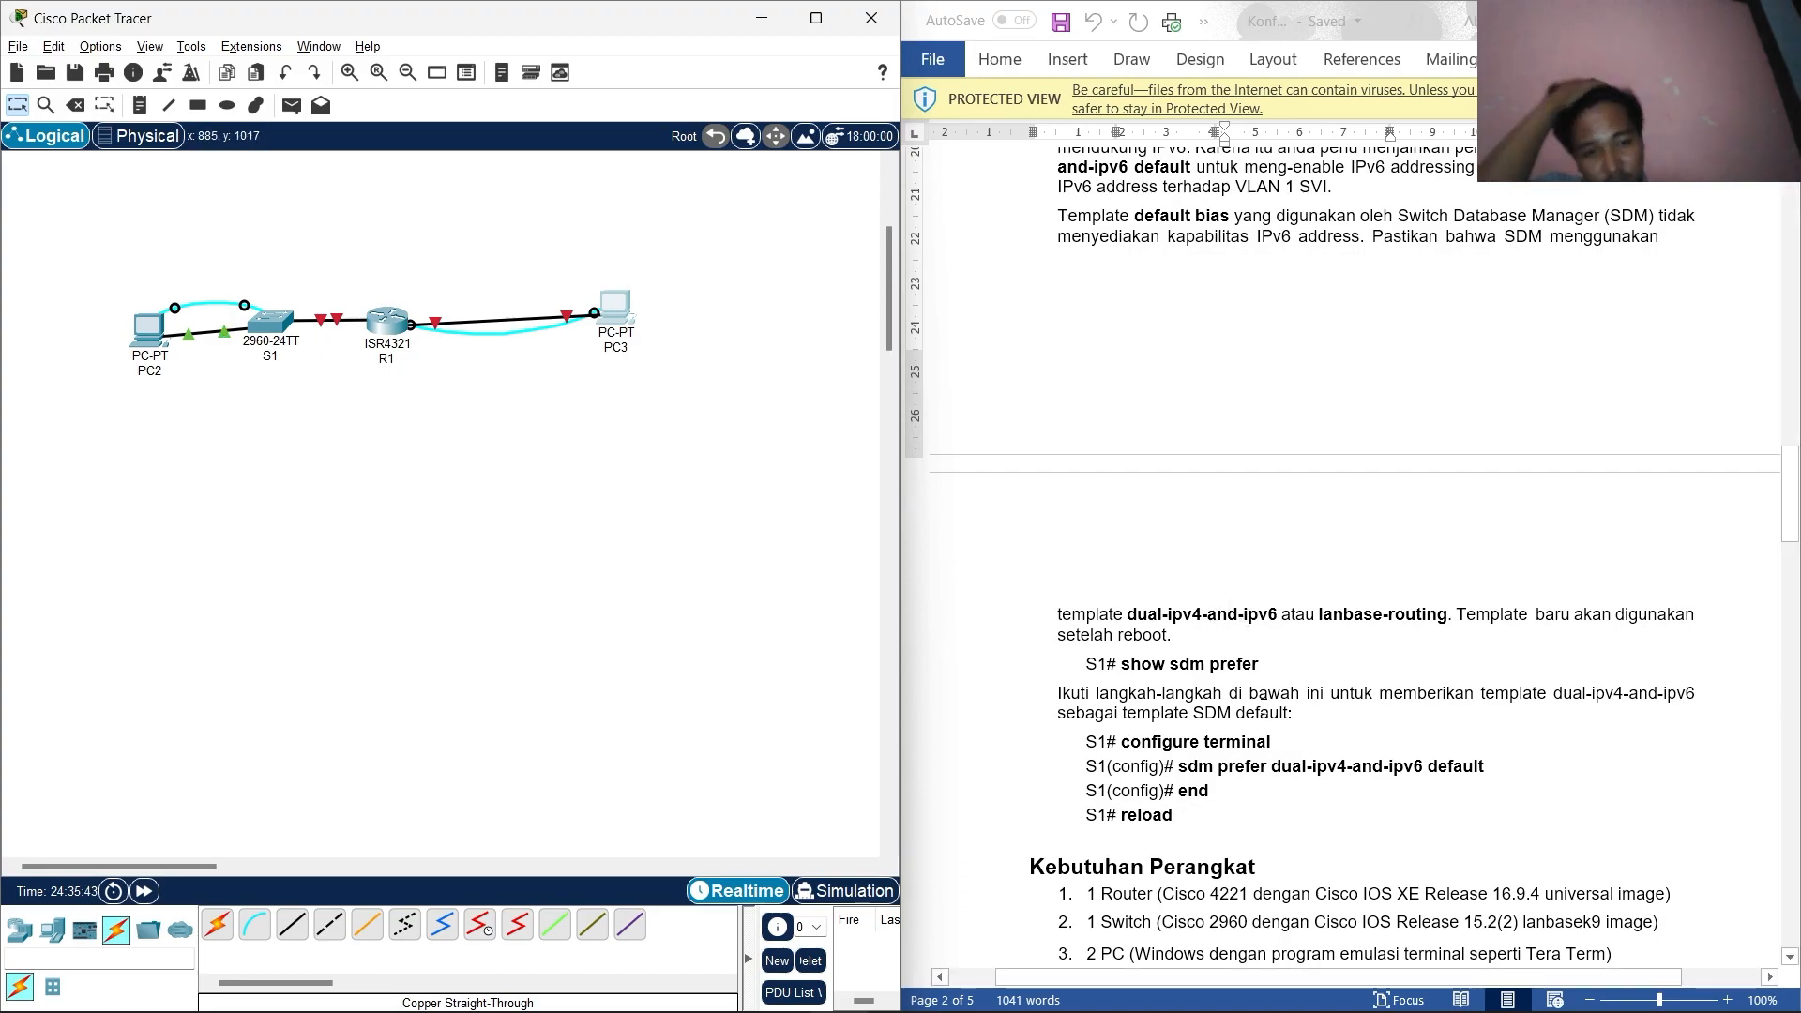
pyautogui.doubleClick(1201, 614)
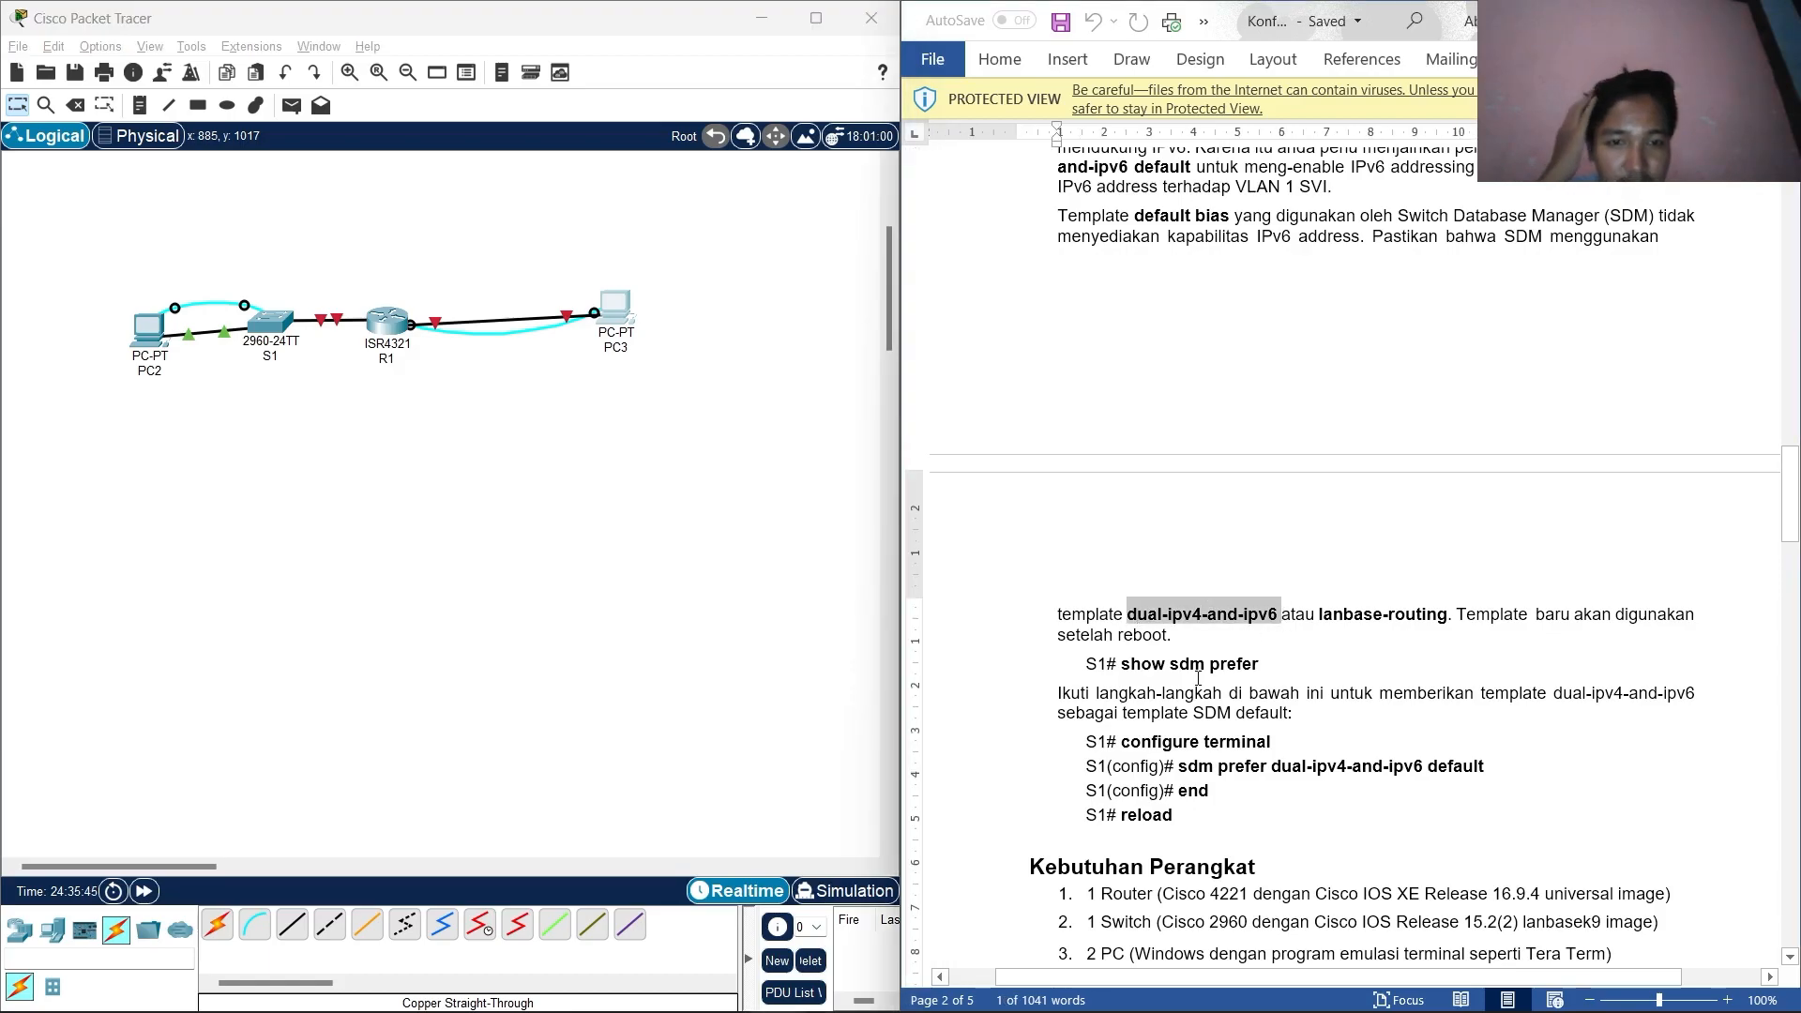
pyautogui.moveTo(1262, 668); pyautogui.dragTo(1133, 666)
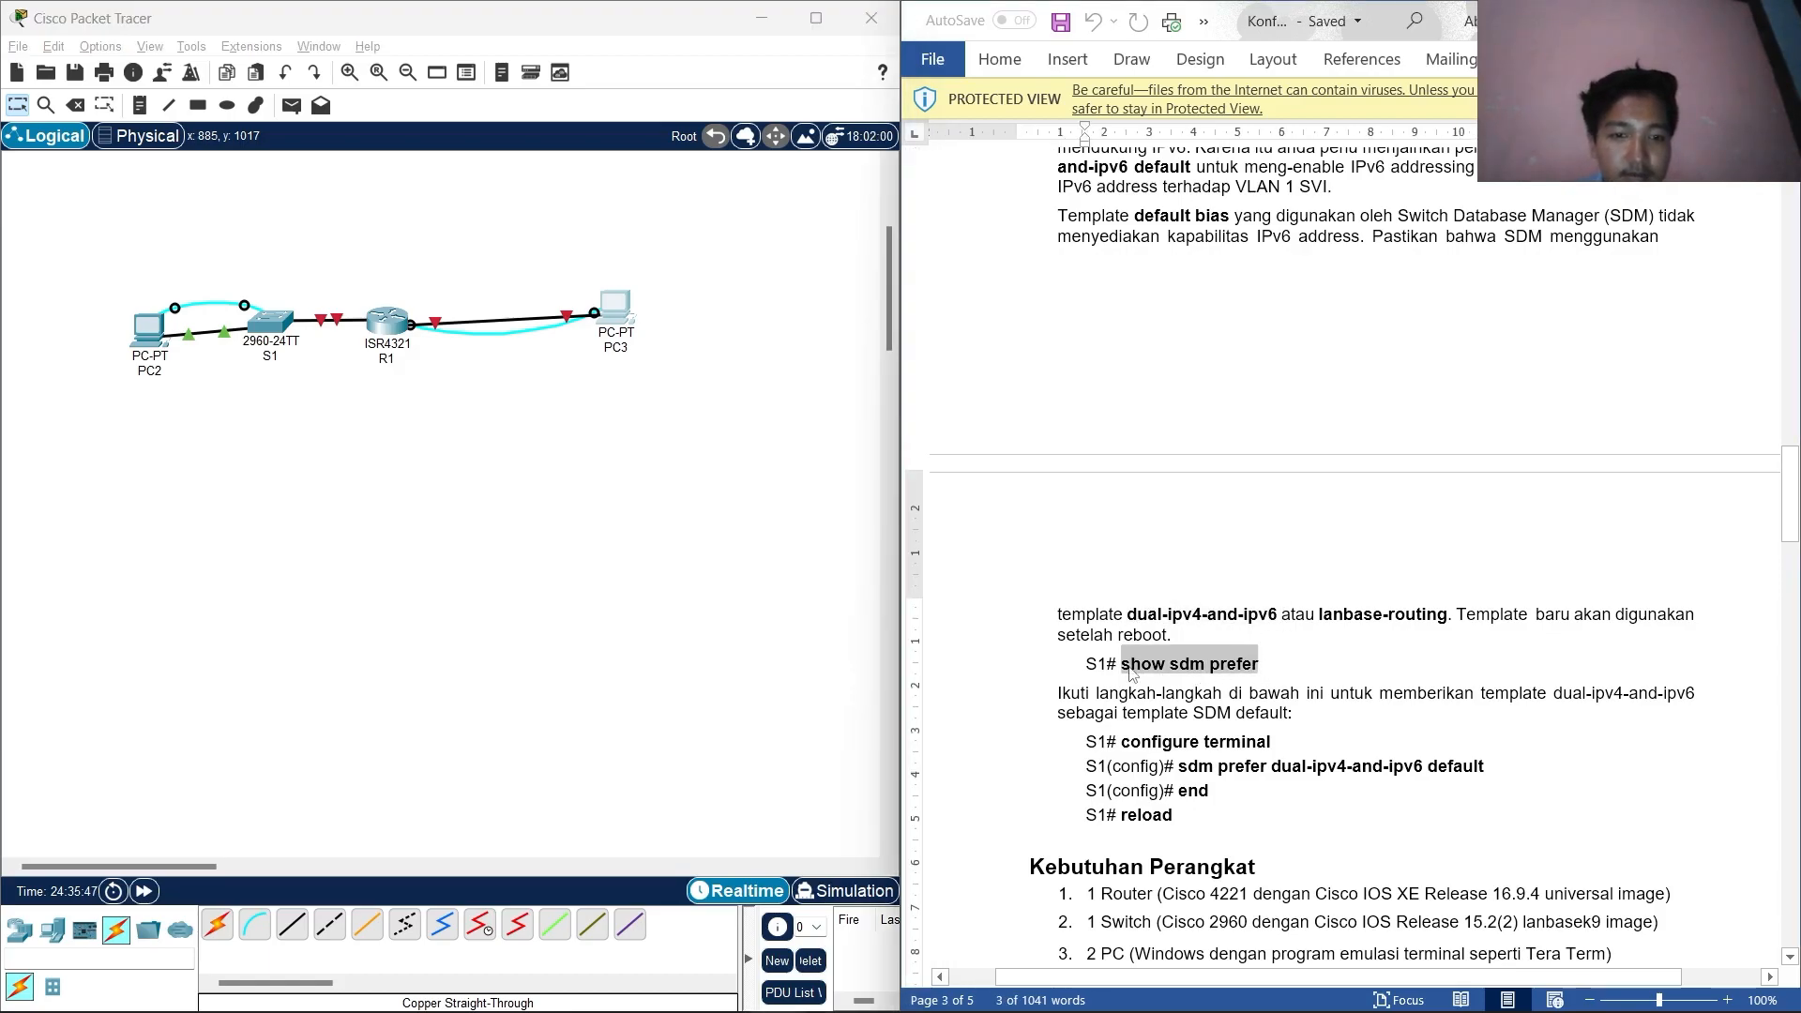
pyautogui.rightClick(1130, 667)
pyautogui.click(1156, 336)
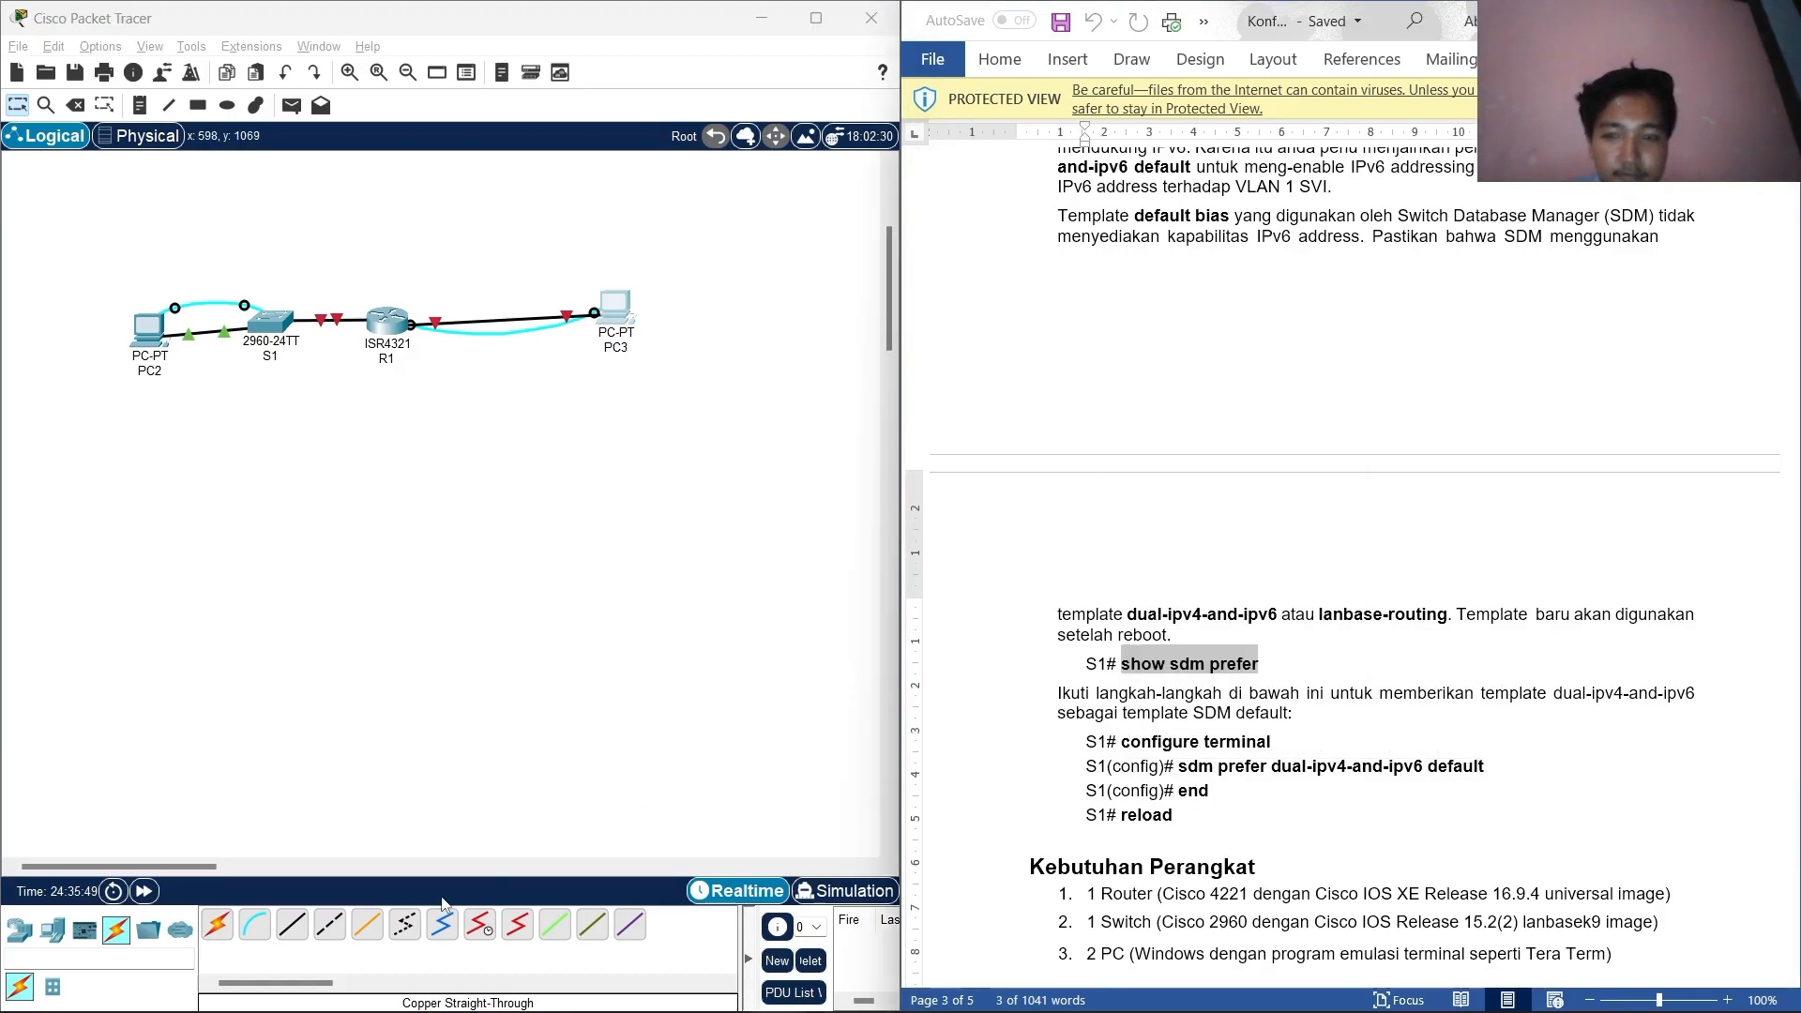
# Rename PC2 to PC-A and PC3 to PC-B.
pyautogui.click(159, 371)
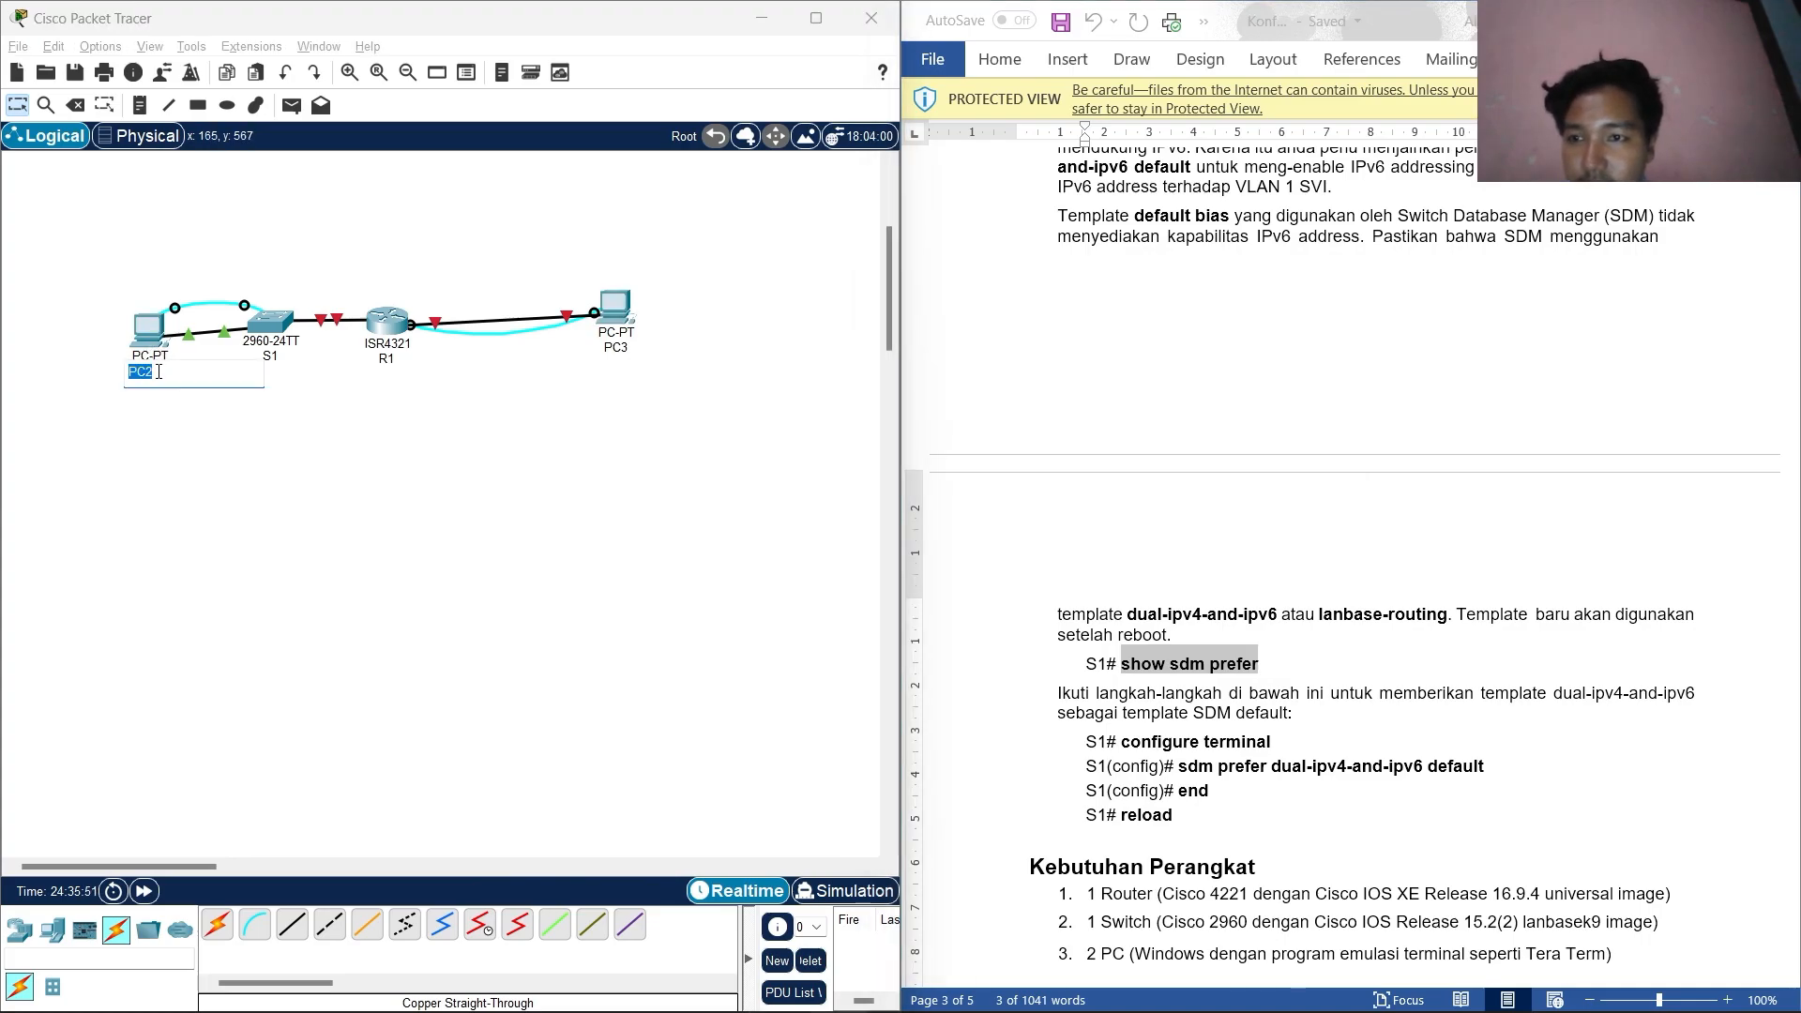
pyautogui.press('capslock')
pyautogui.write('pc-1')
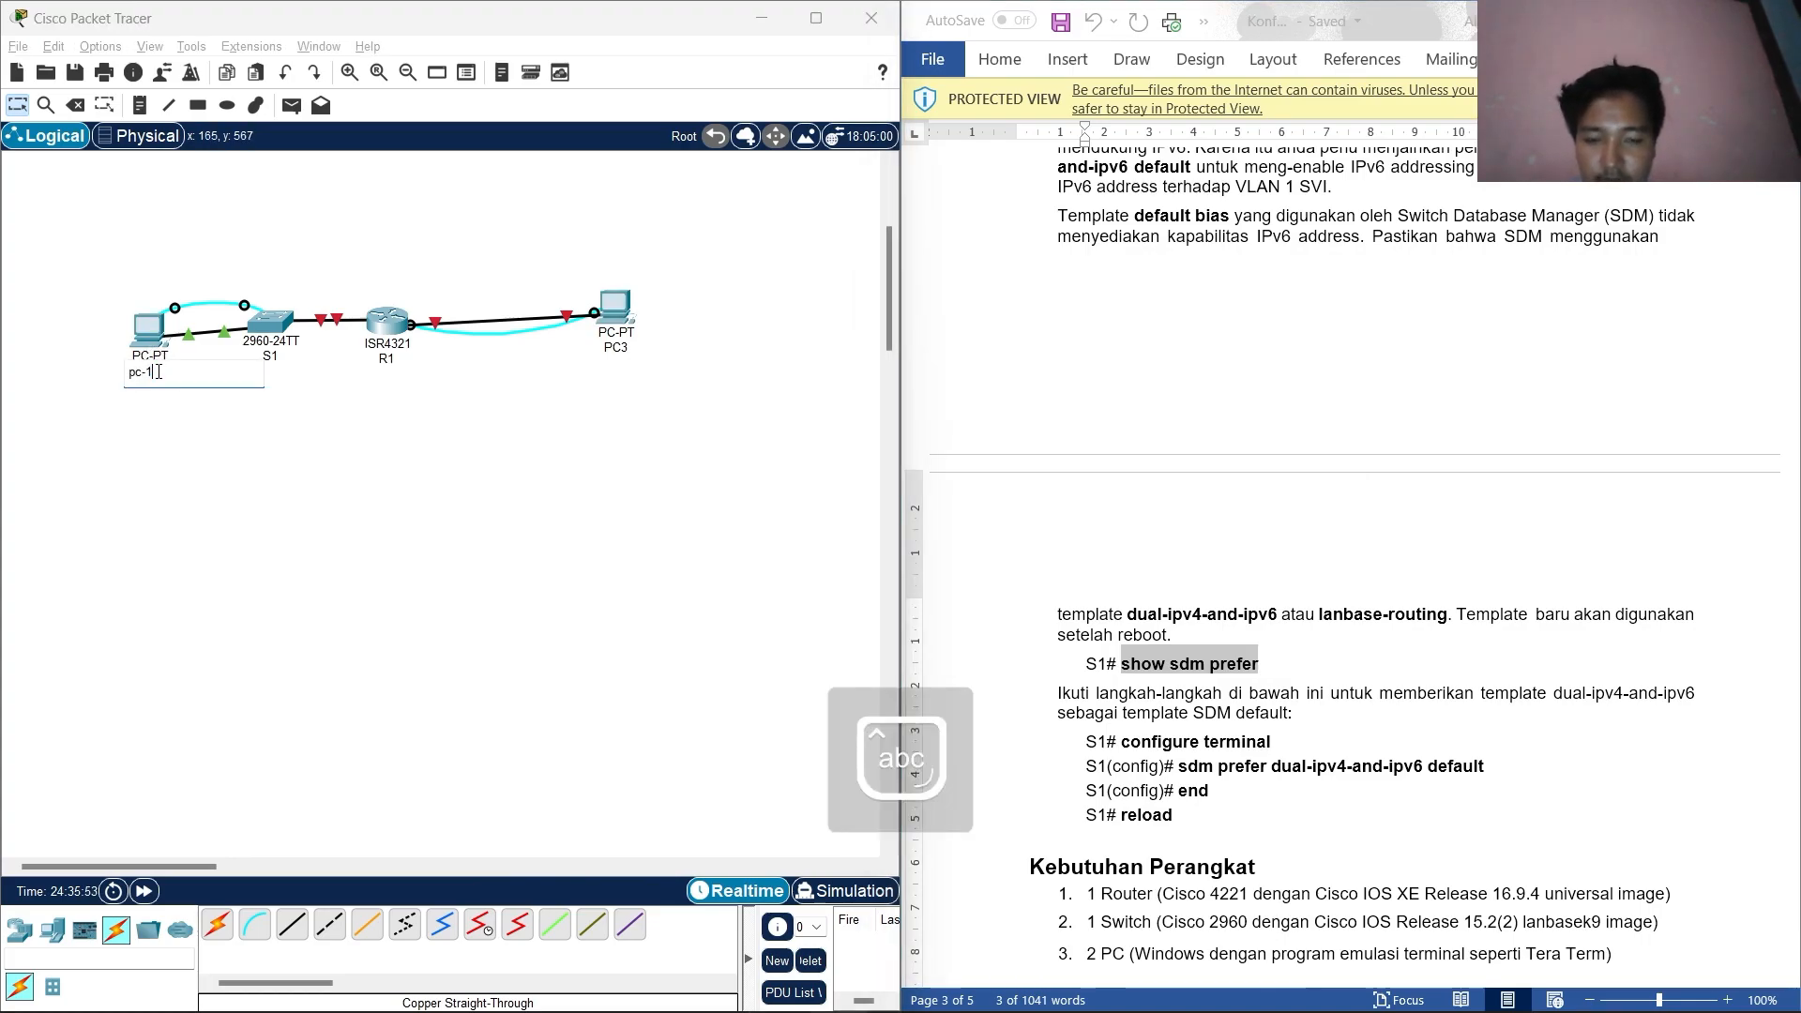
pyautogui.press('capslock')
pyautogui.write('PC-A')
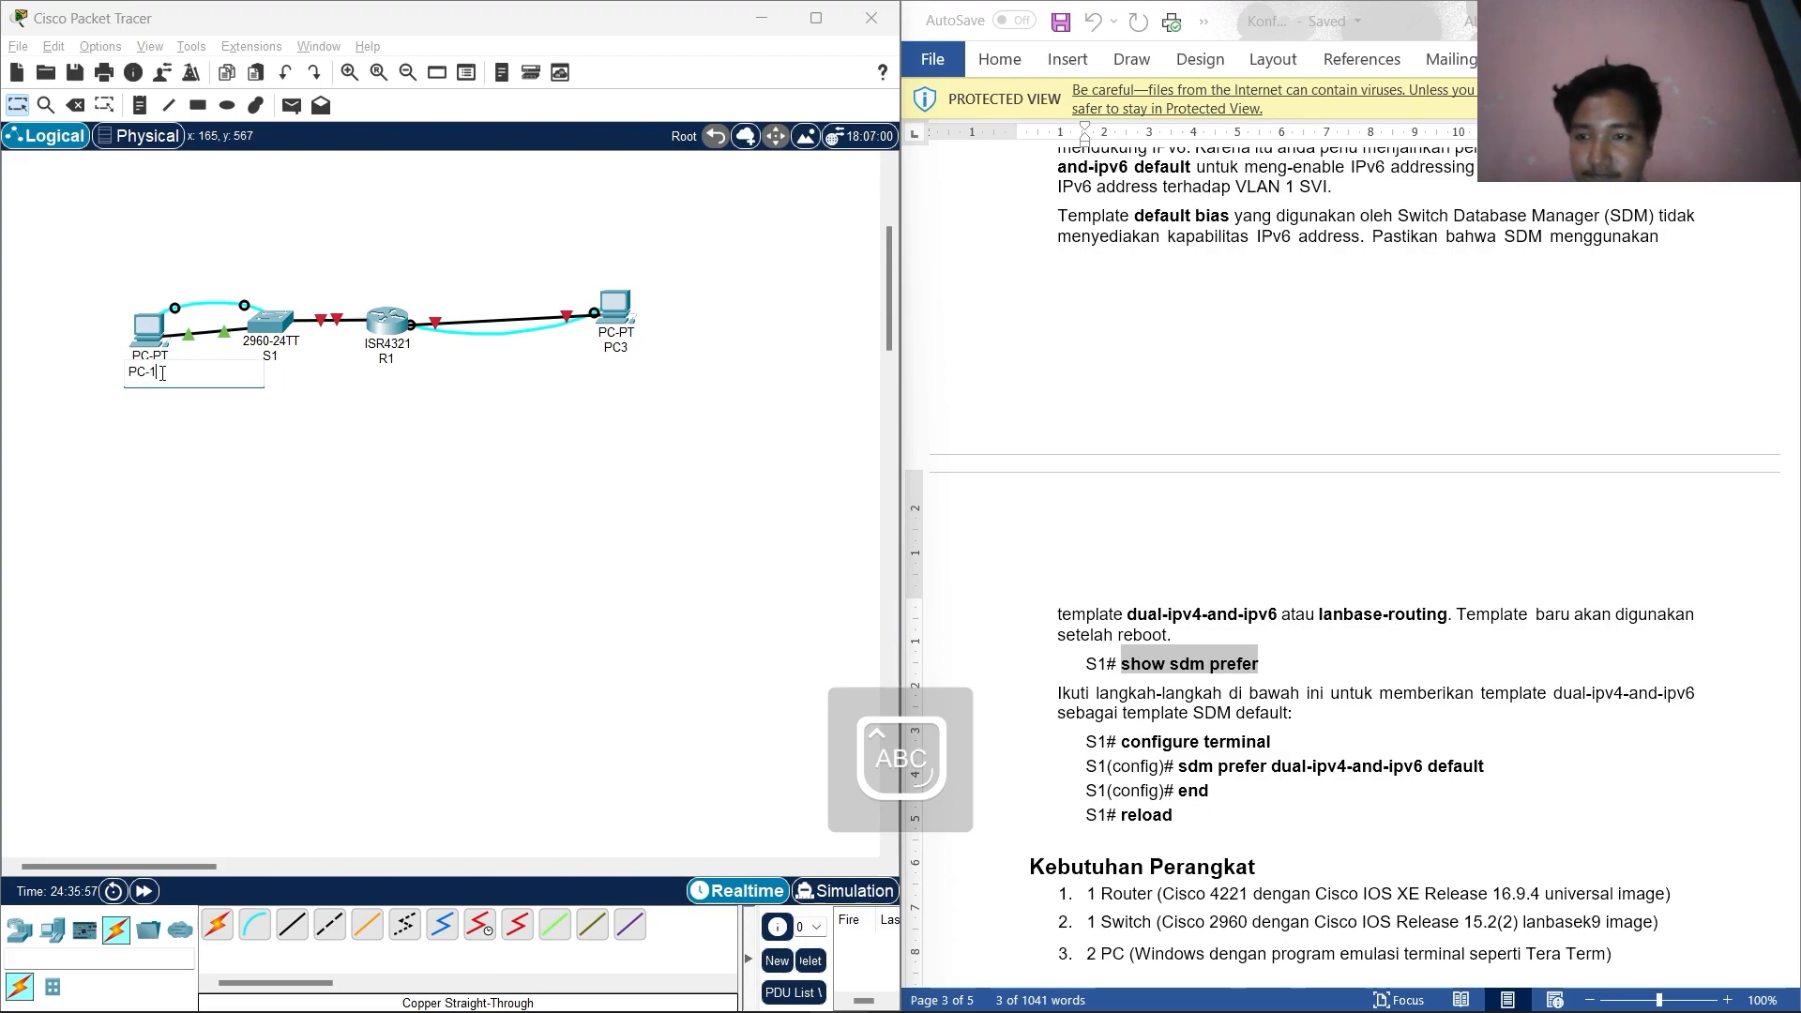
pyautogui.click(627, 347)
pyautogui.write('PC-B')
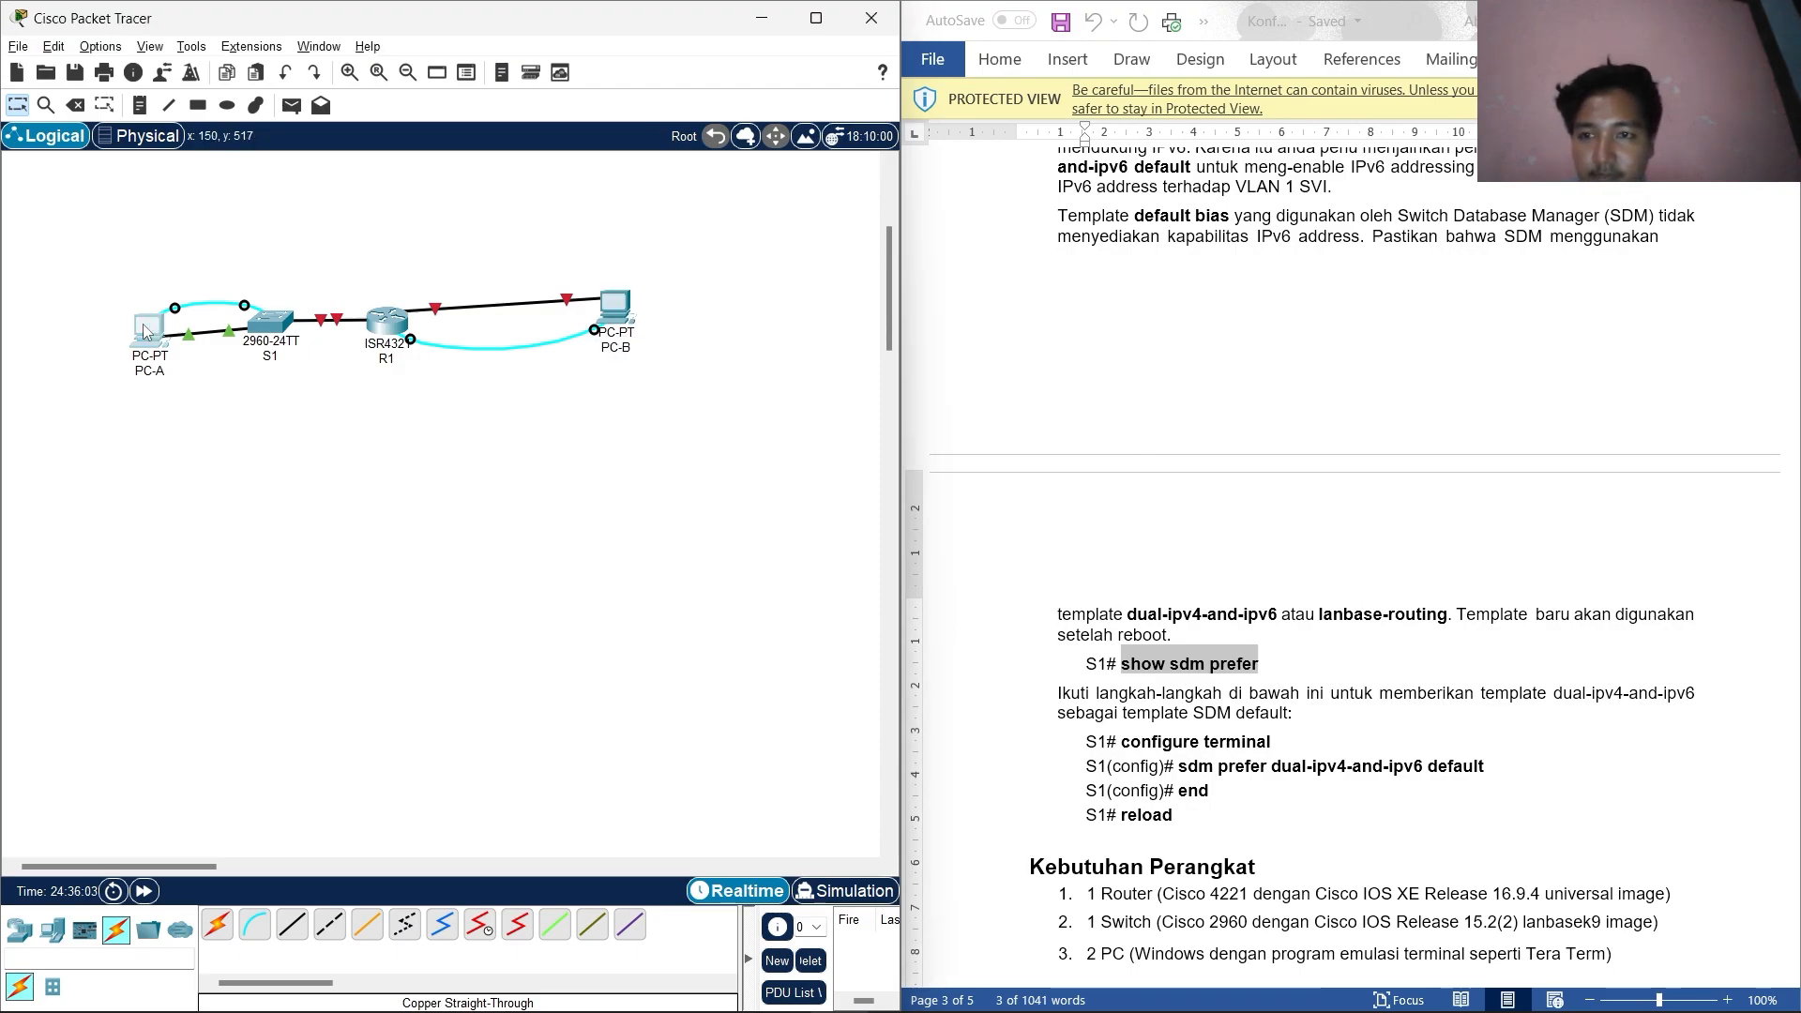
pyautogui.click(142, 323)
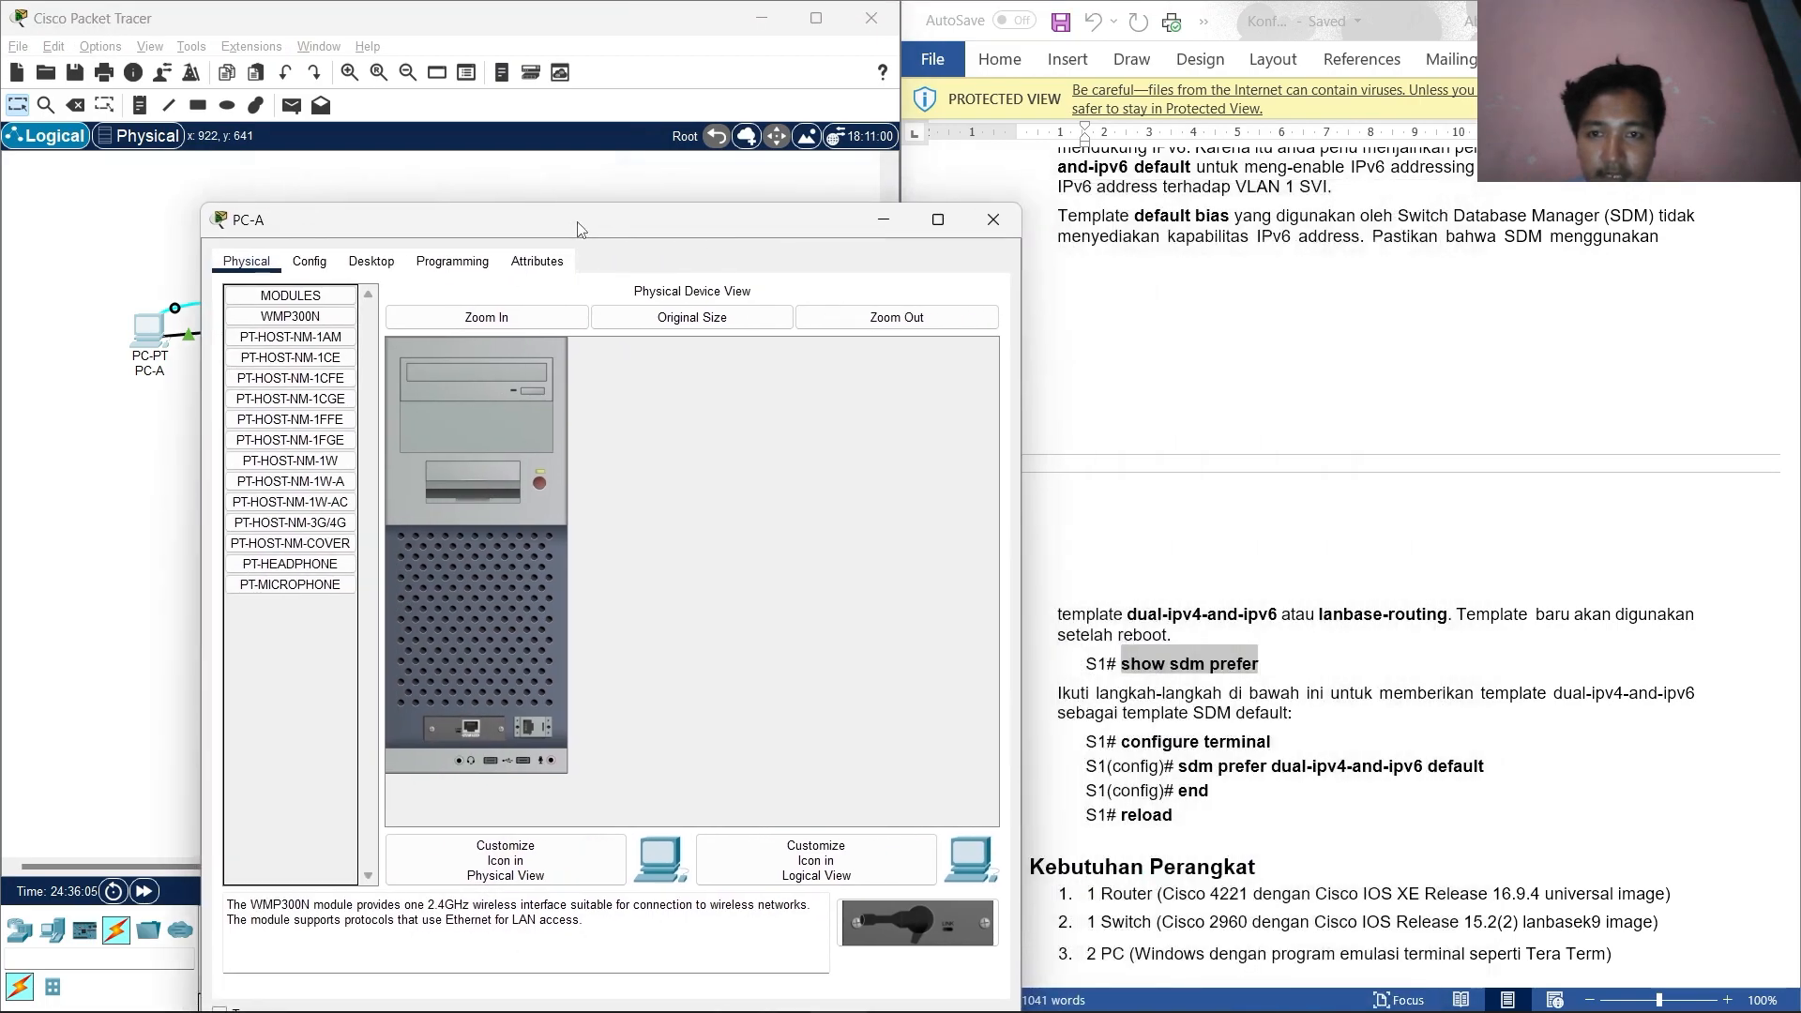
# Open PC-A's Terminal and connect to S1's console with default settings.
pyautogui.scroll(-1, 1337, 628)
pyautogui.hscroll(-1, 1265, 644)
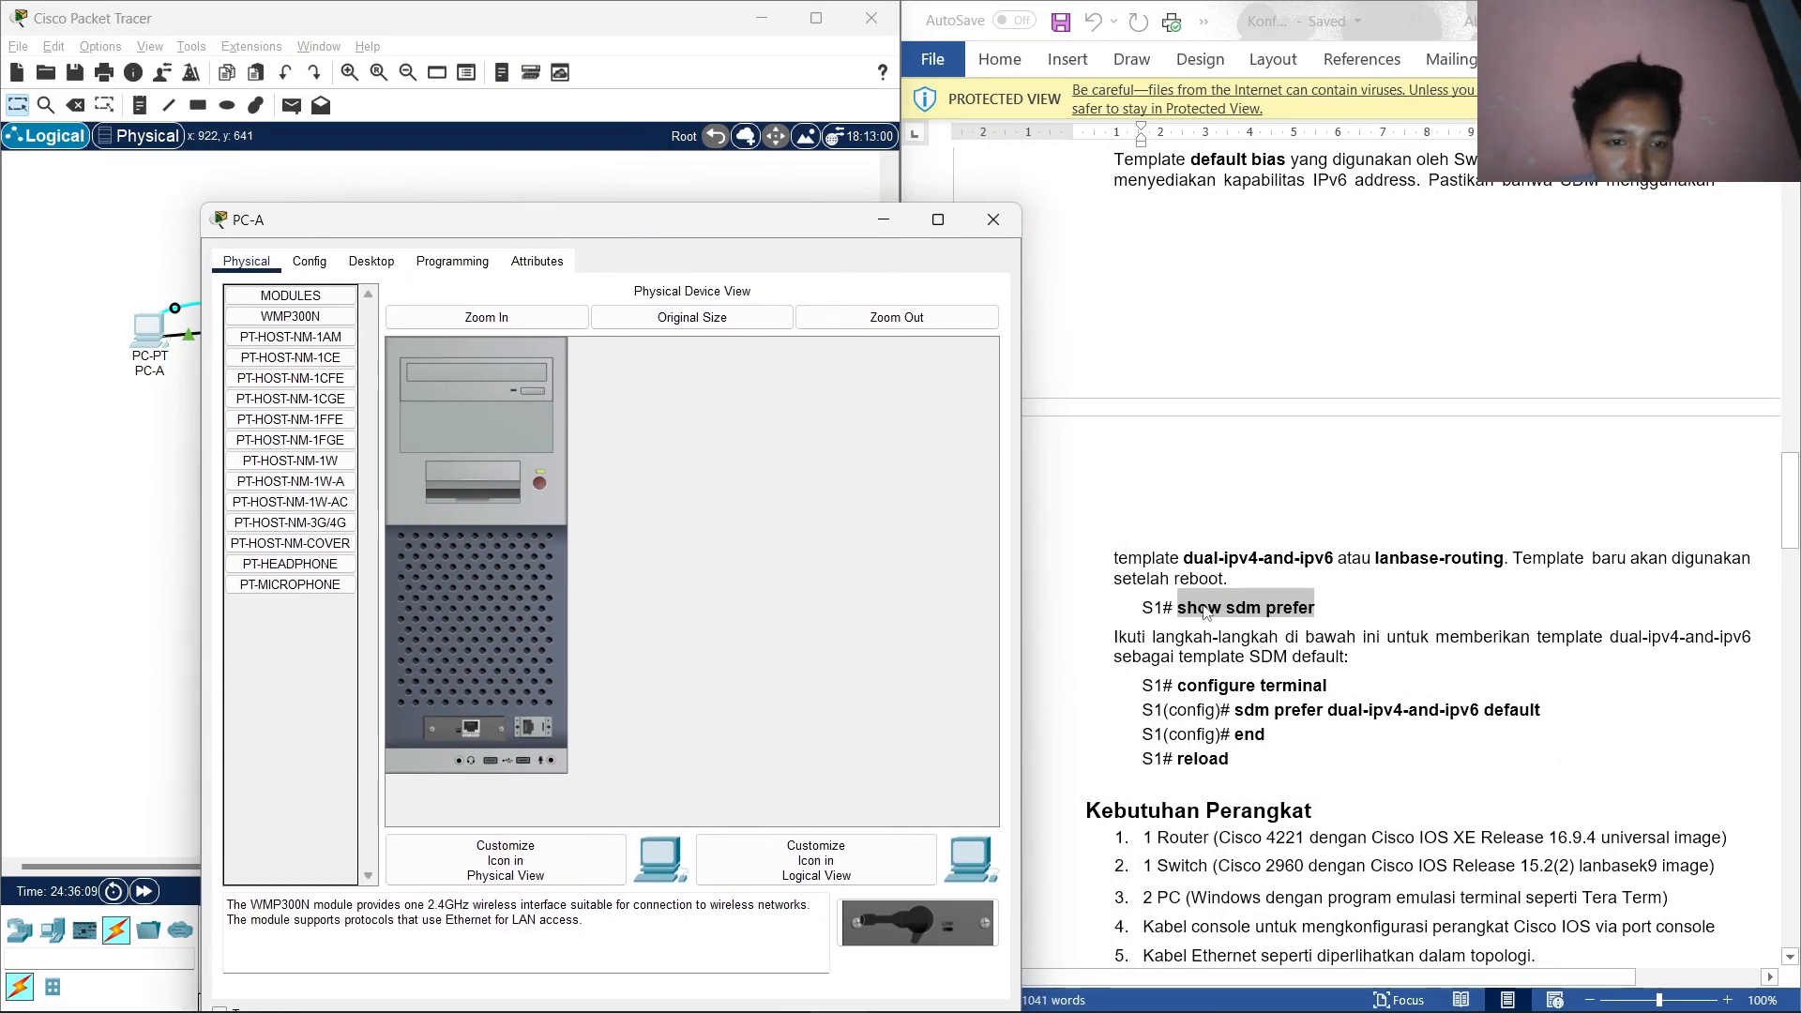
pyautogui.click(305, 260)
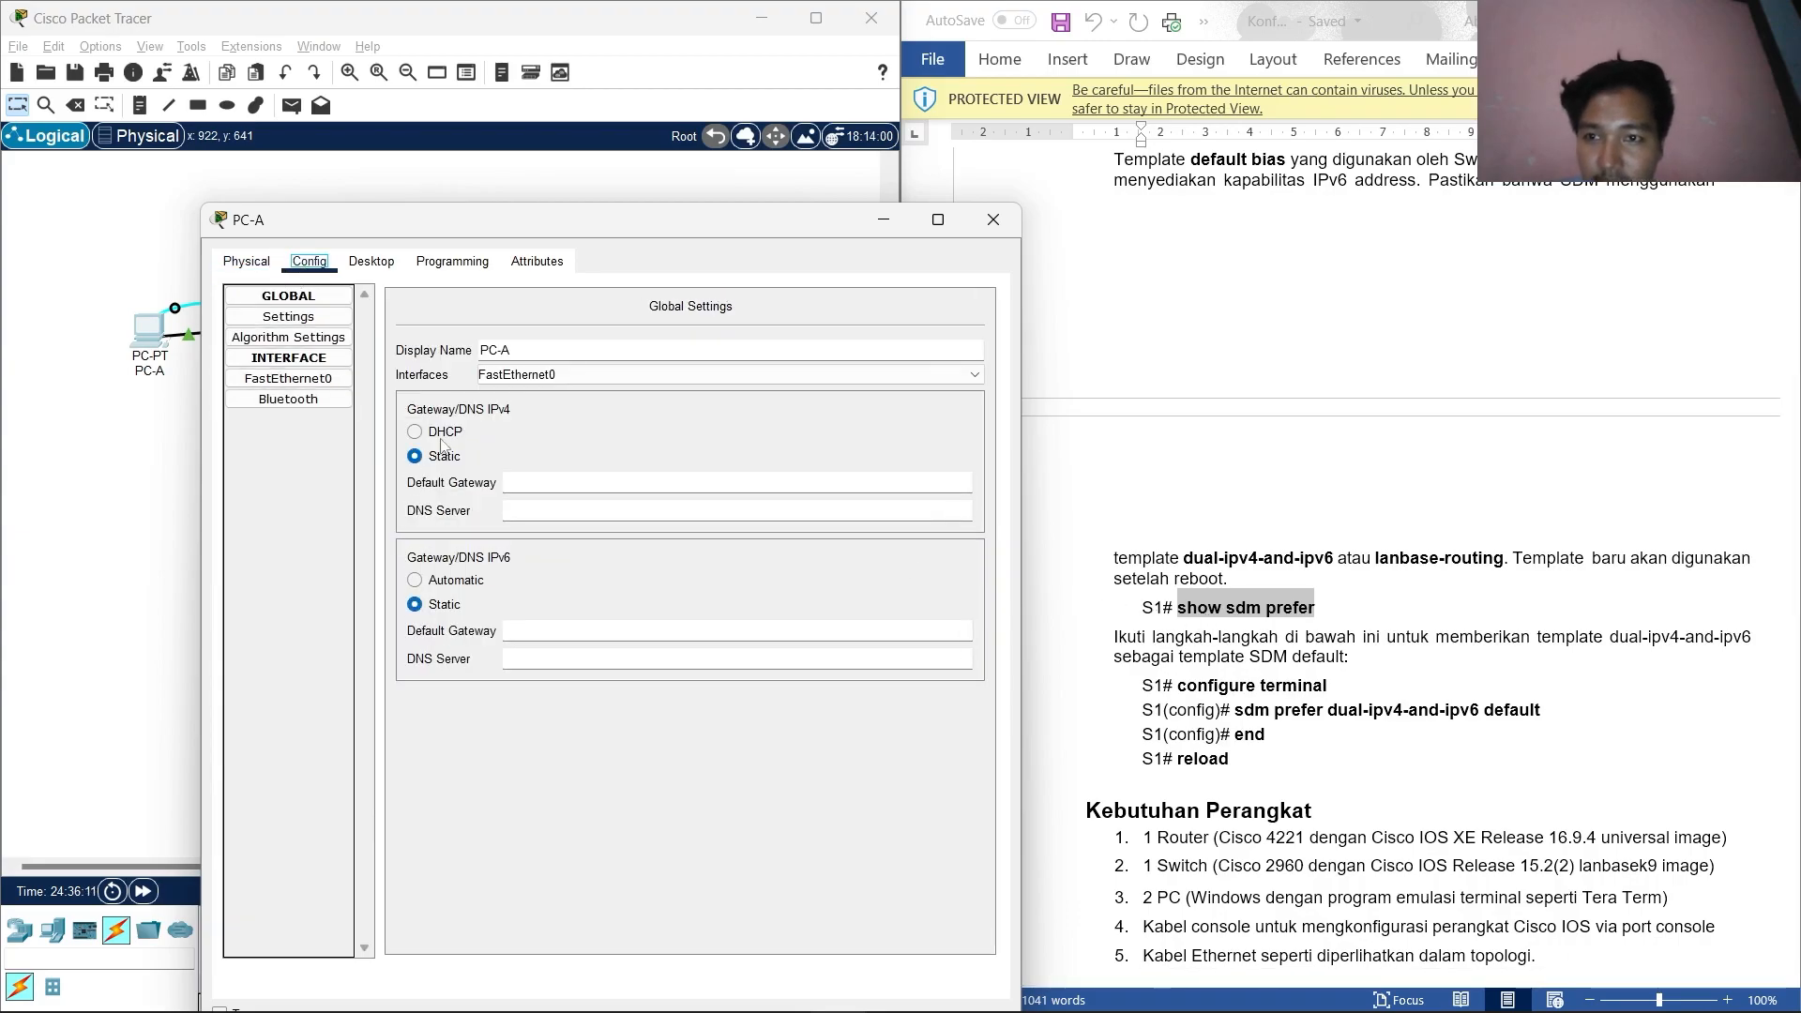
pyautogui.click(372, 260)
pyautogui.click(577, 347)
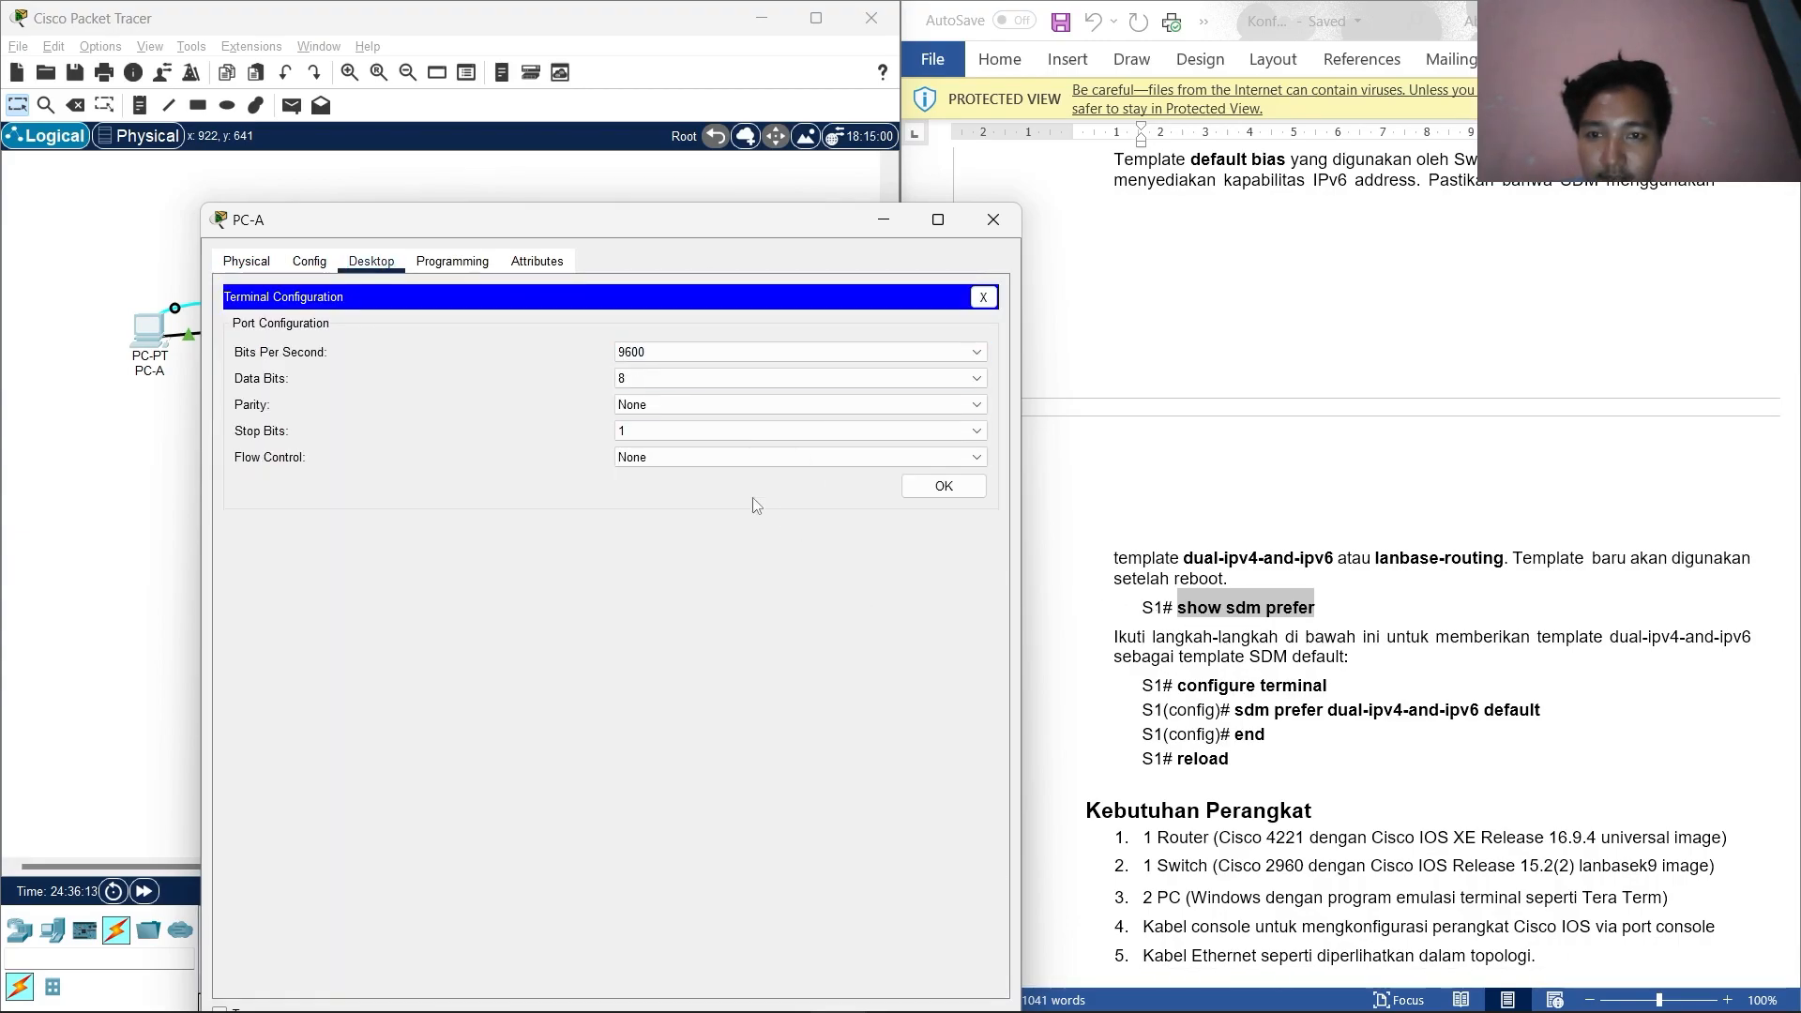
pyautogui.click(942, 487)
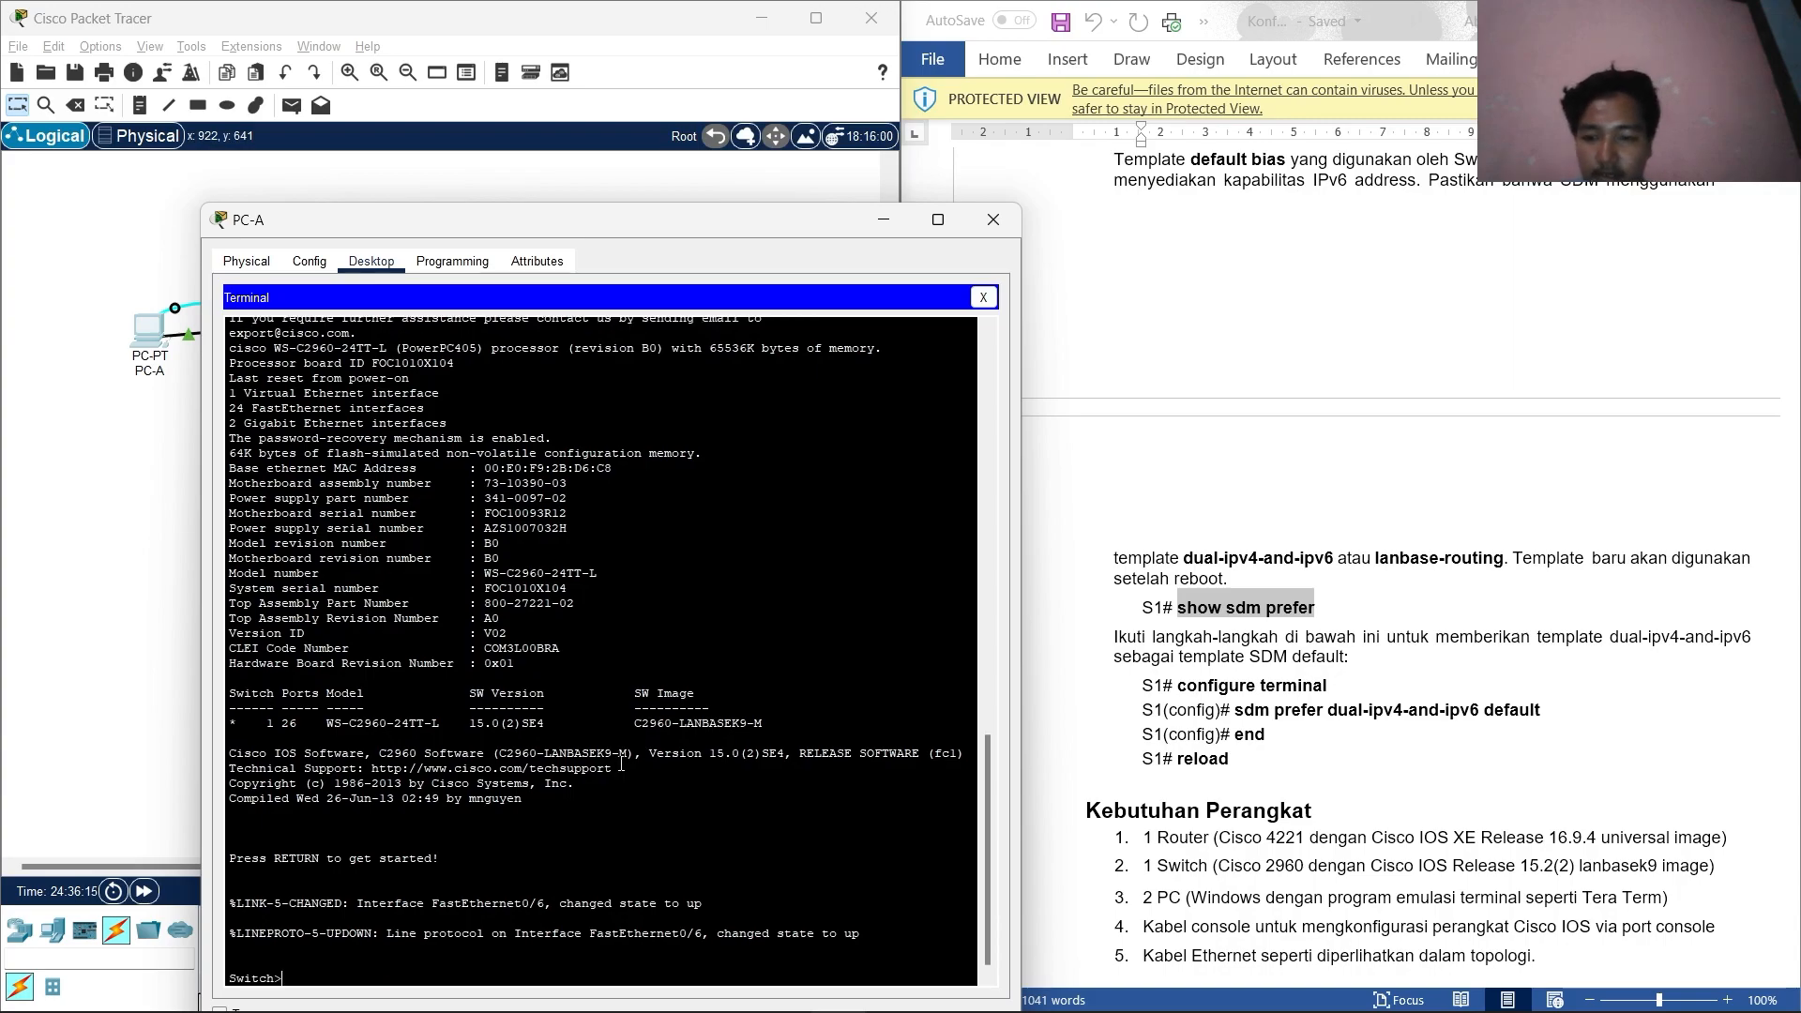
# Enter privileged mode on S1 and run show sdm prefer to check the current template.
pyautogui.write('EN')
pyautogui.press('Return')
pyautogui.press('capslock')
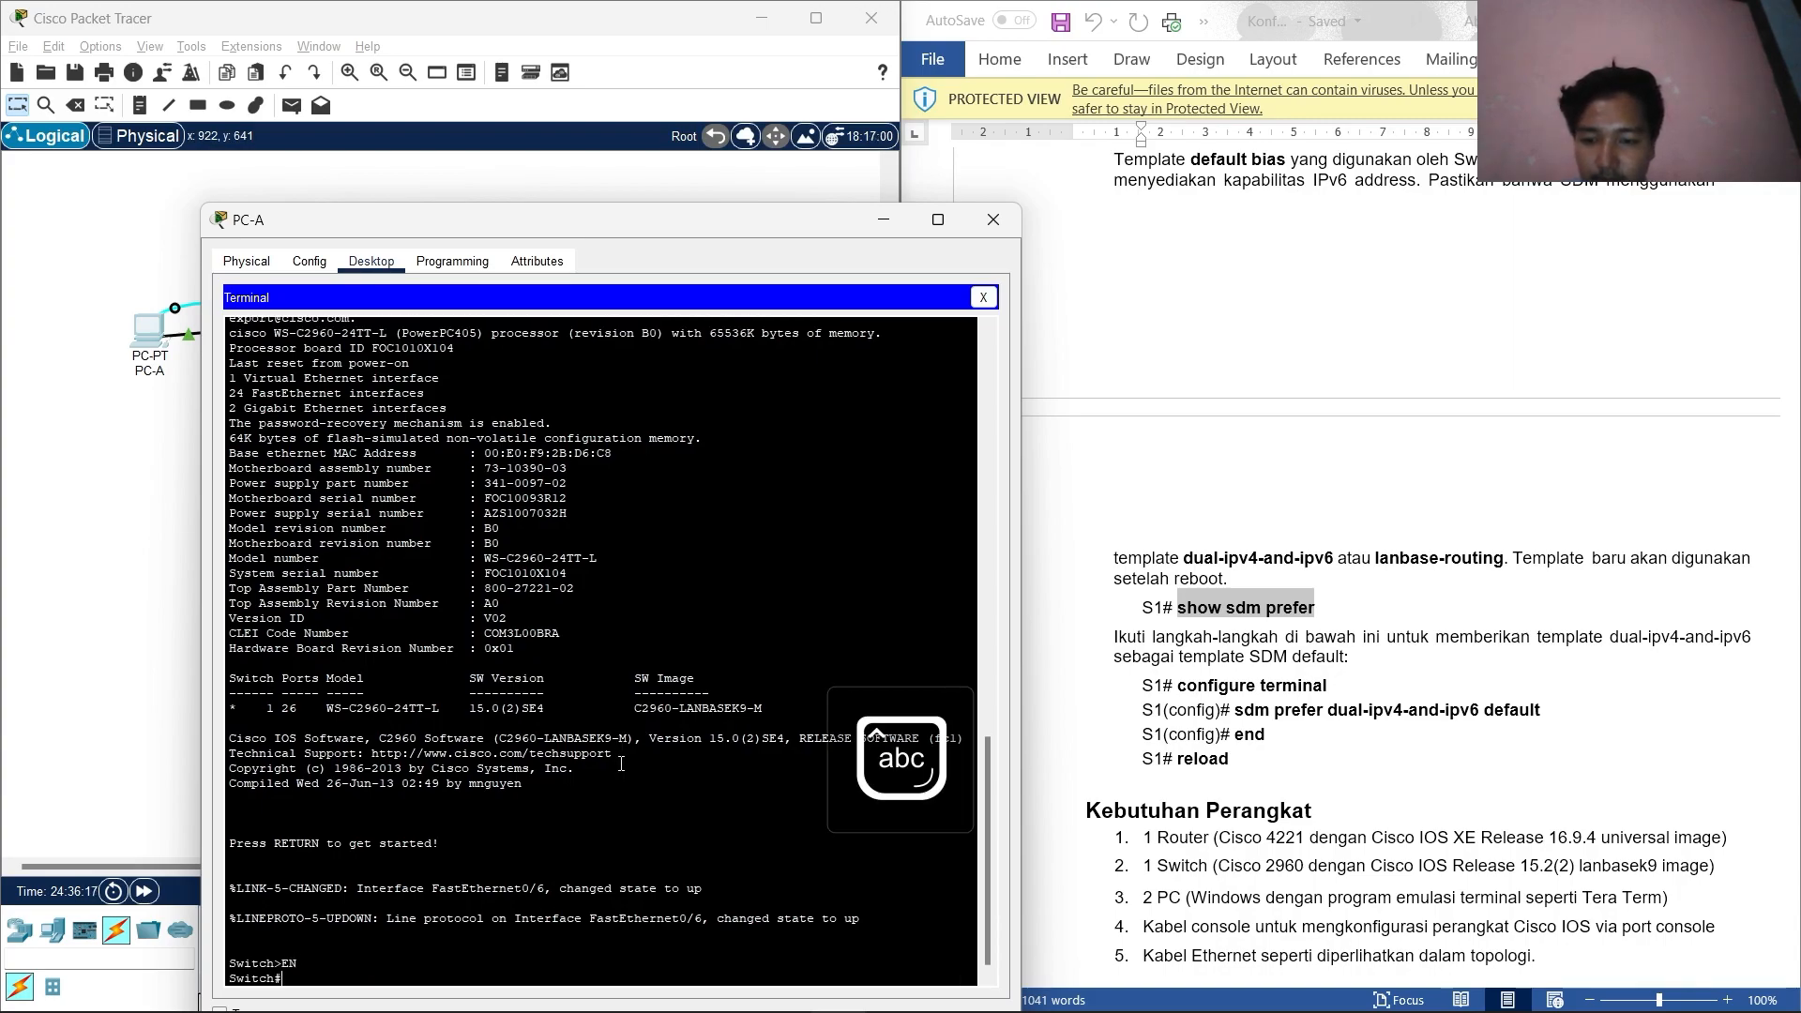
pyautogui.rightClick(319, 975)
pyautogui.click(348, 969)
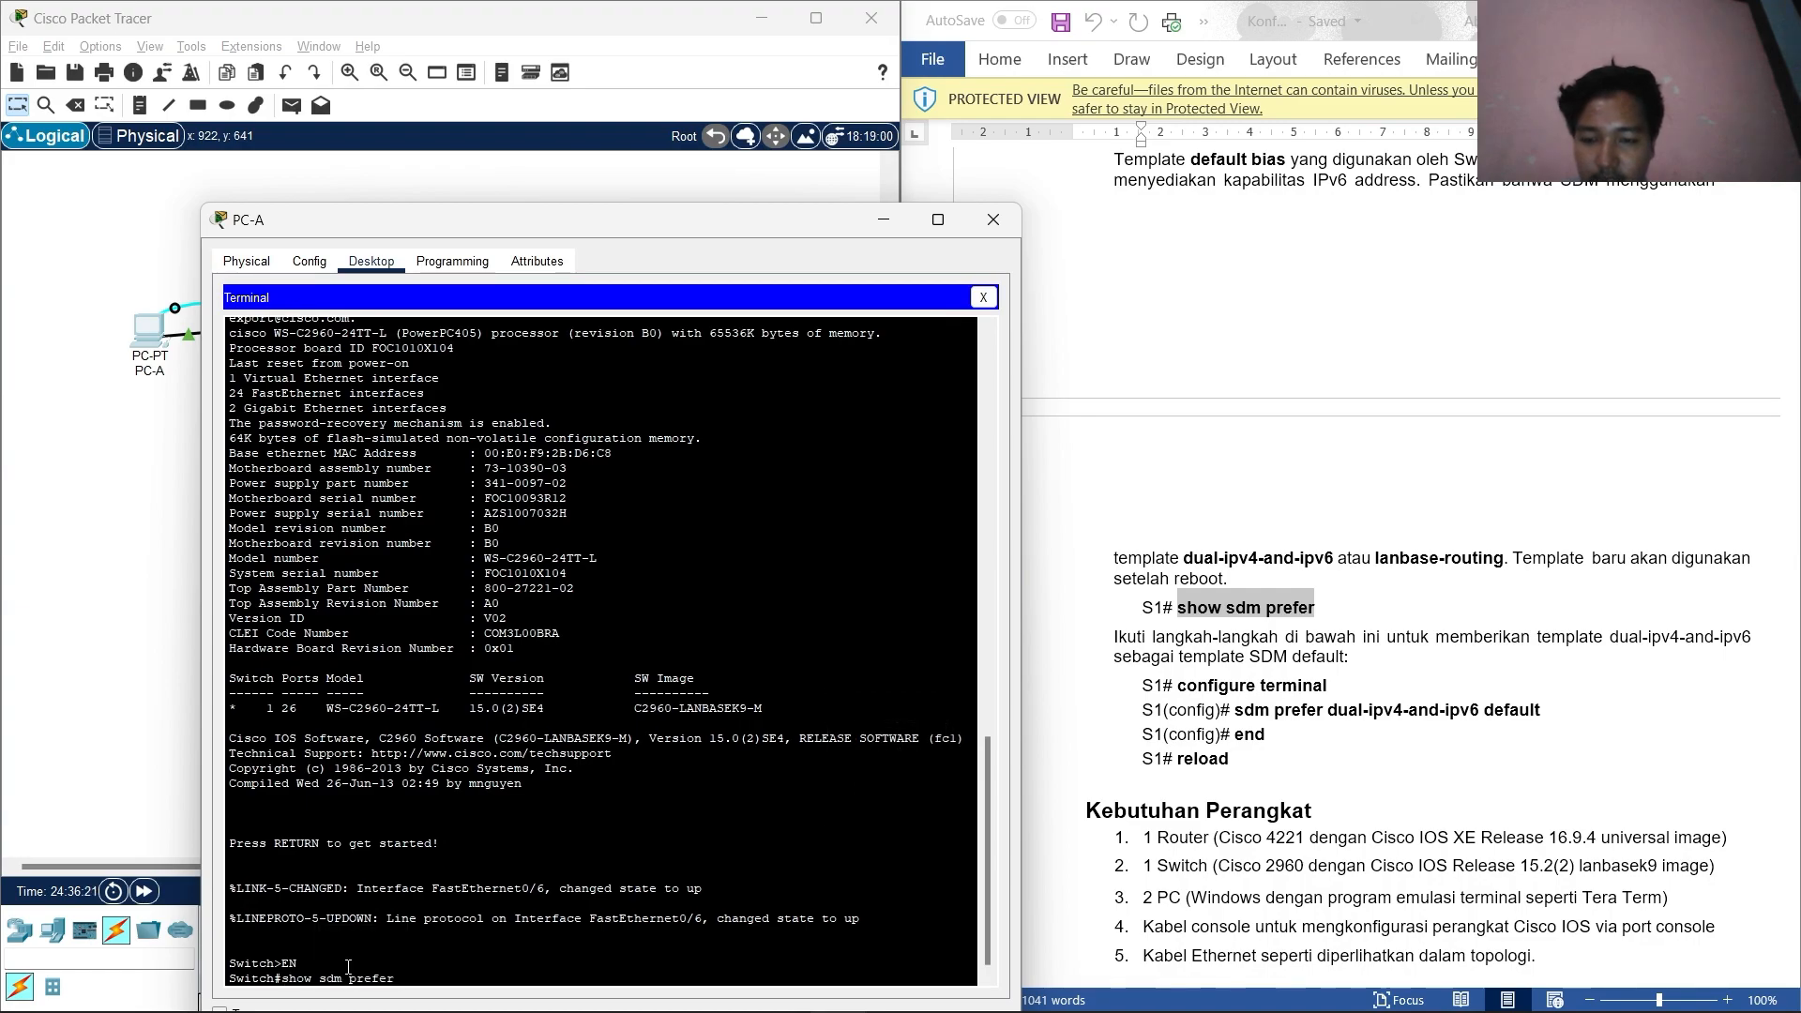
pyautogui.press('Return')
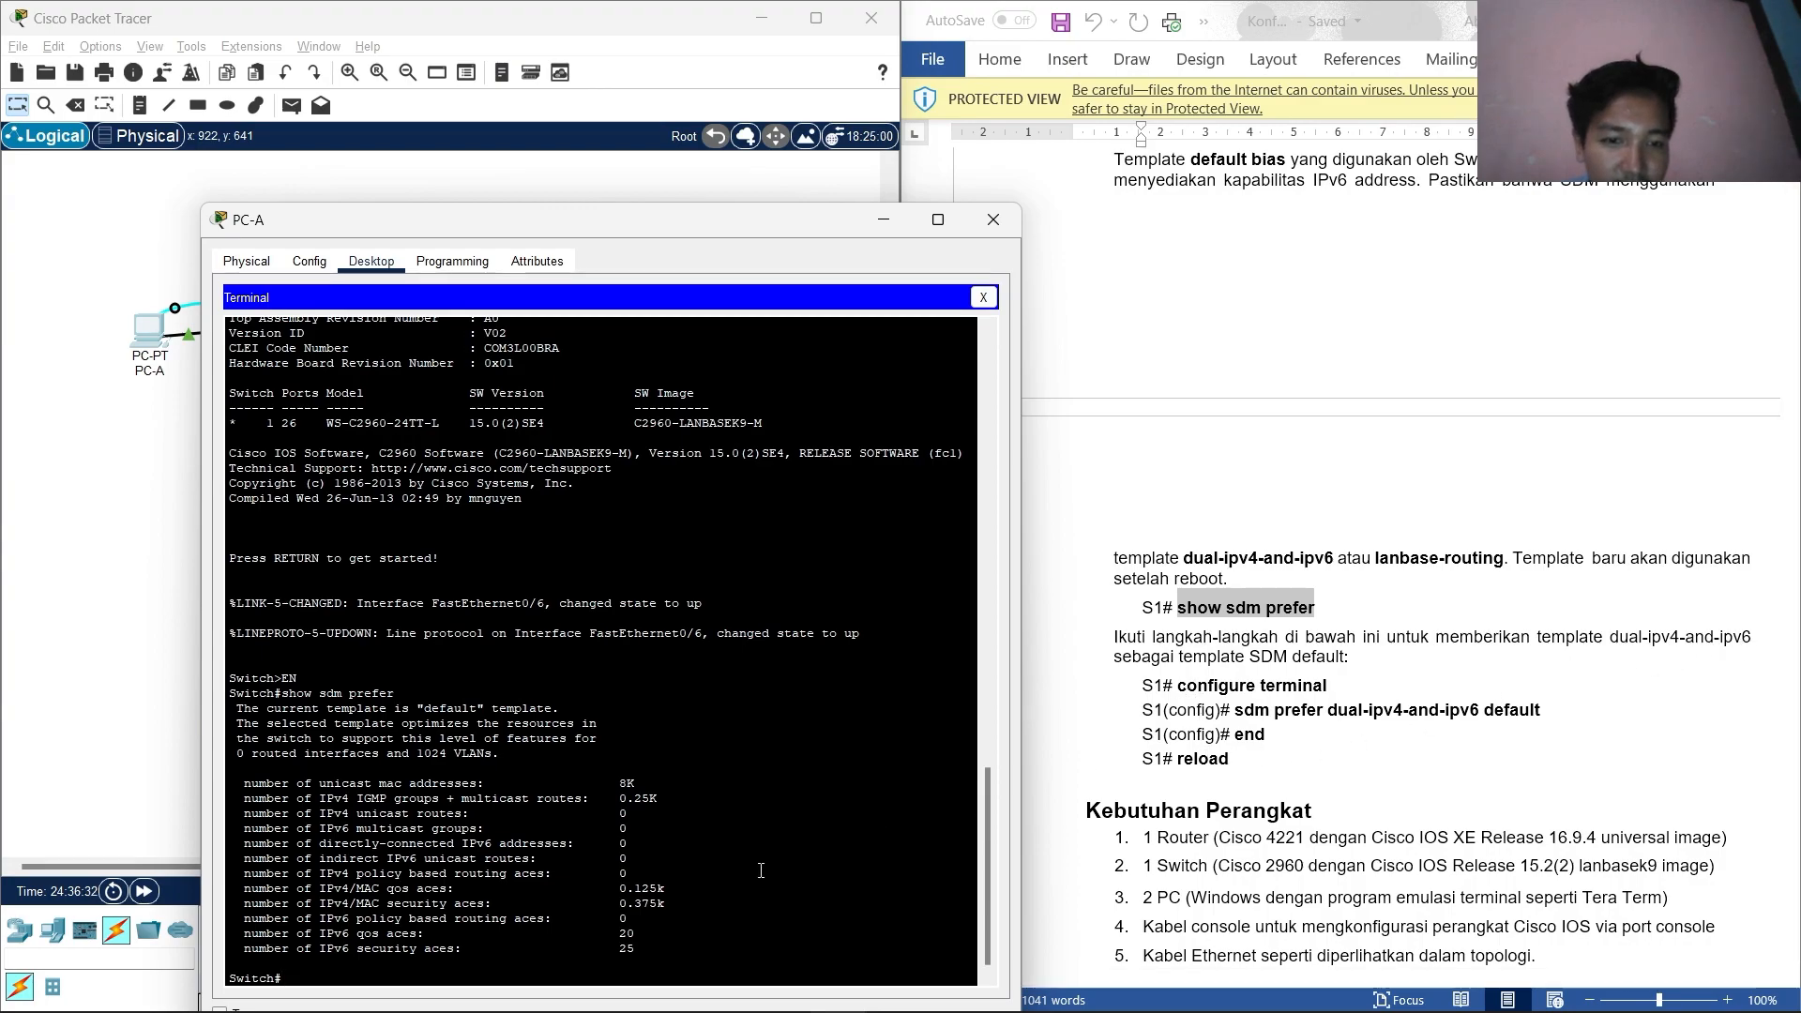
# In global config, apply sdm prefer dual-ipv4-and-ipv6 default, pasted from the guide.
pyautogui.write('conf')
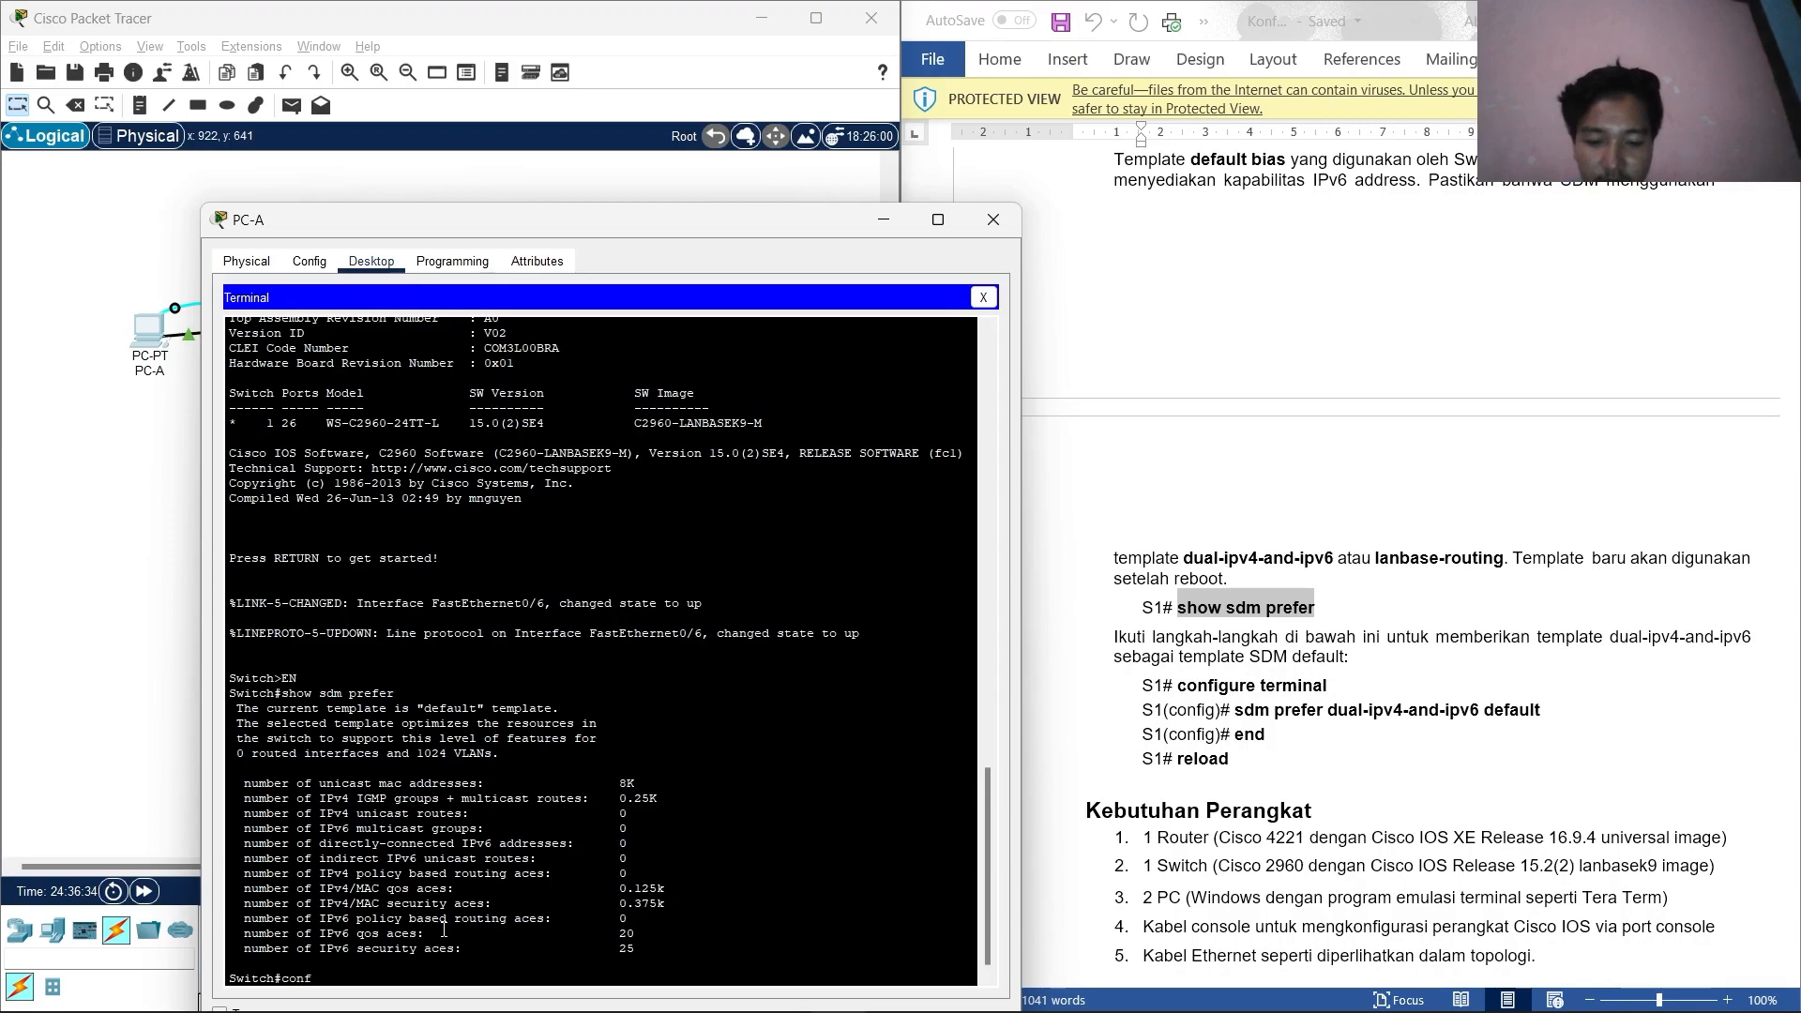
pyautogui.write(' t')
pyautogui.press('Return')
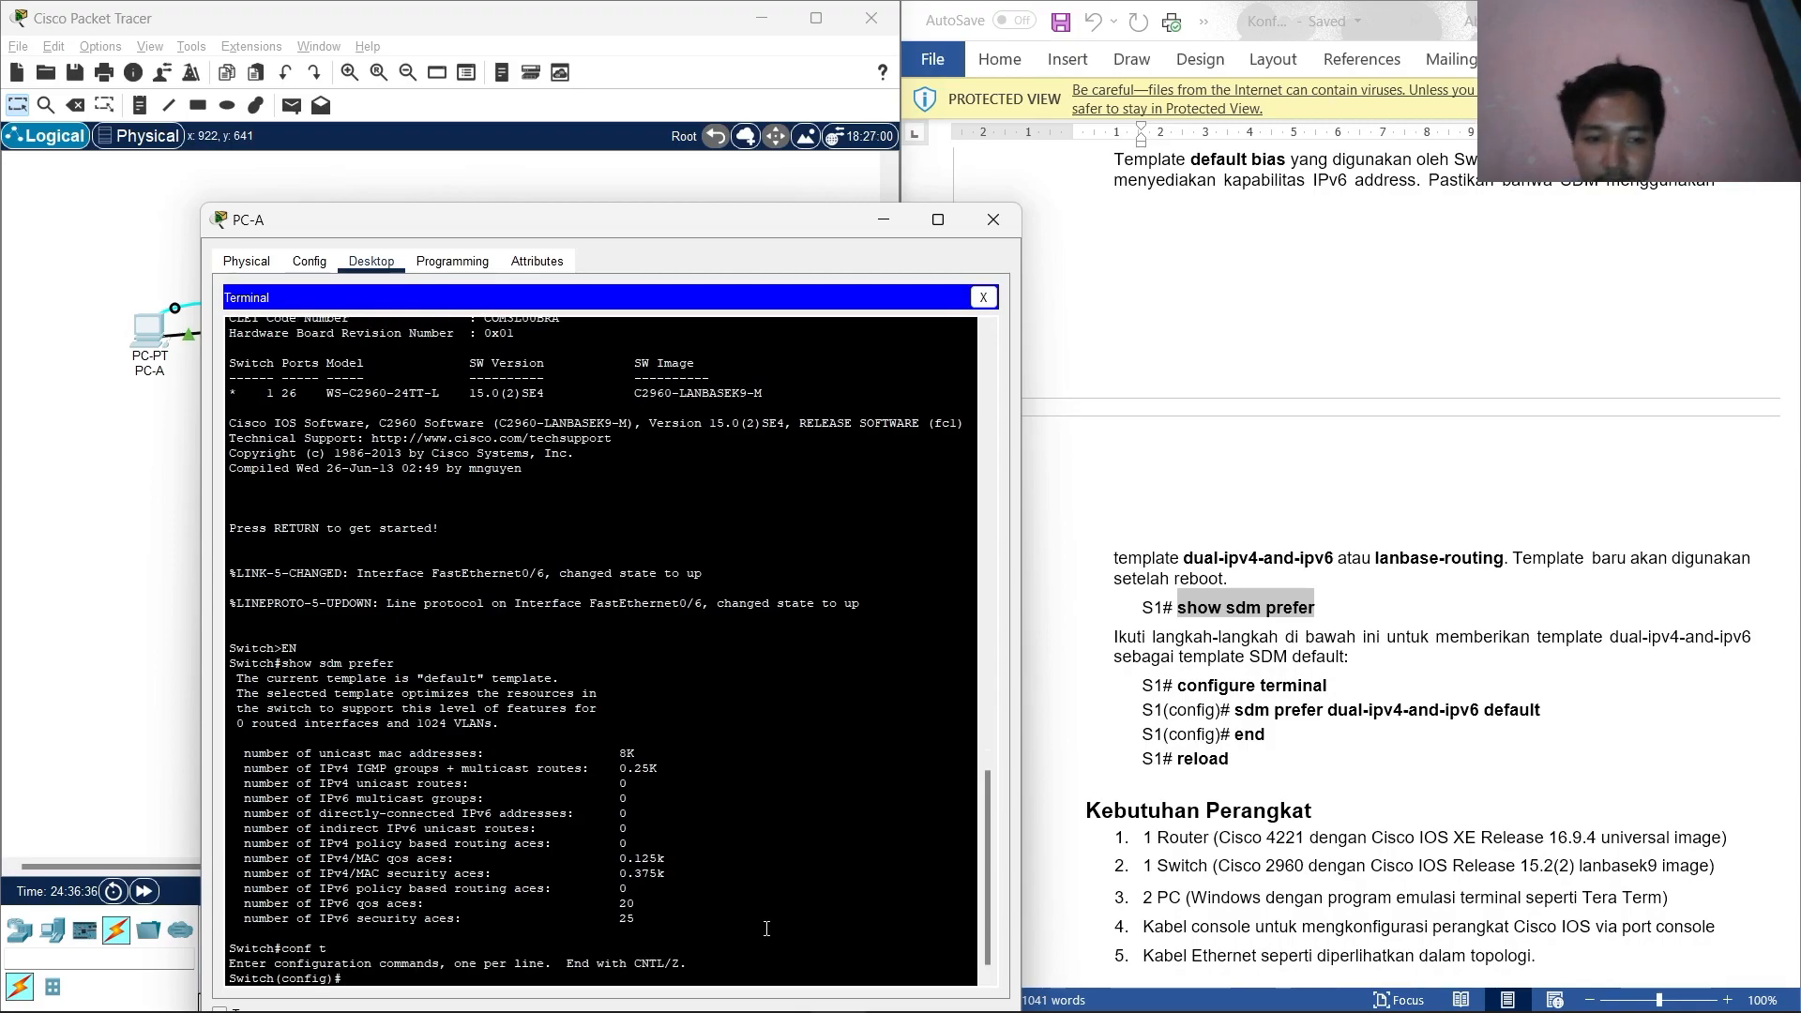
pyautogui.moveTo(1235, 710); pyautogui.dragTo(1590, 711)
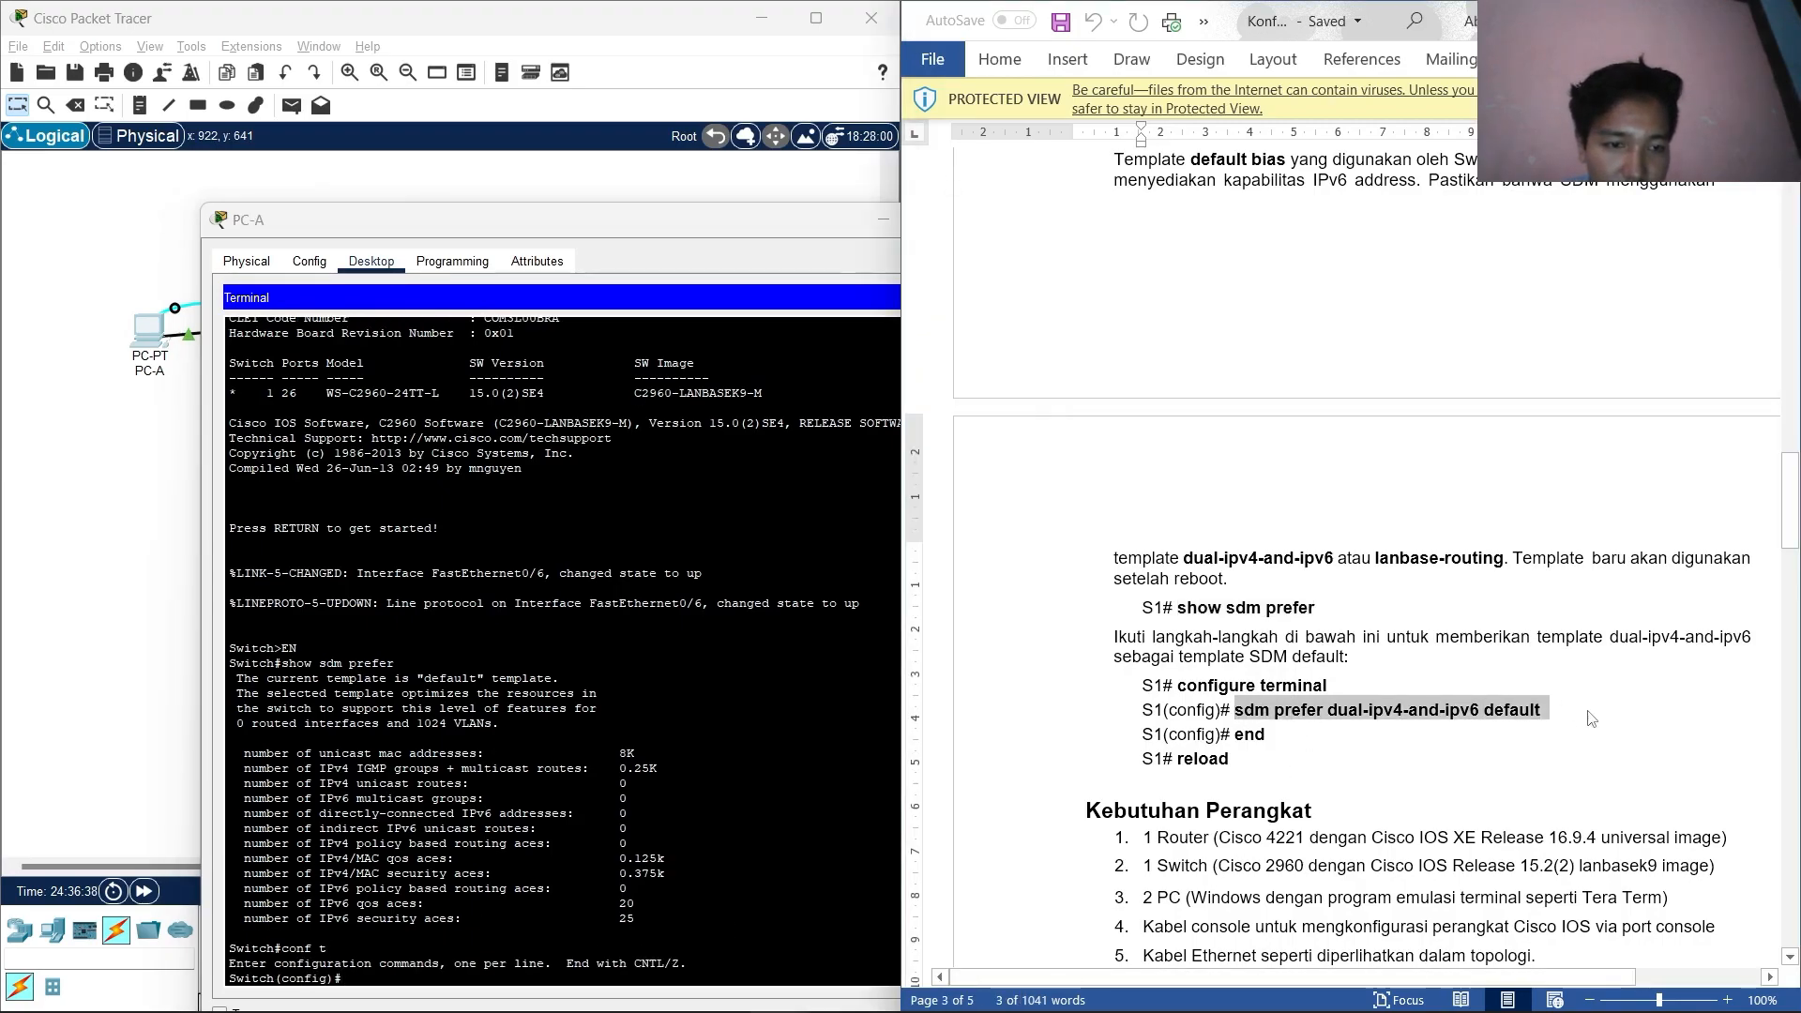
pyautogui.rightClick(1491, 722)
pyautogui.click(1519, 379)
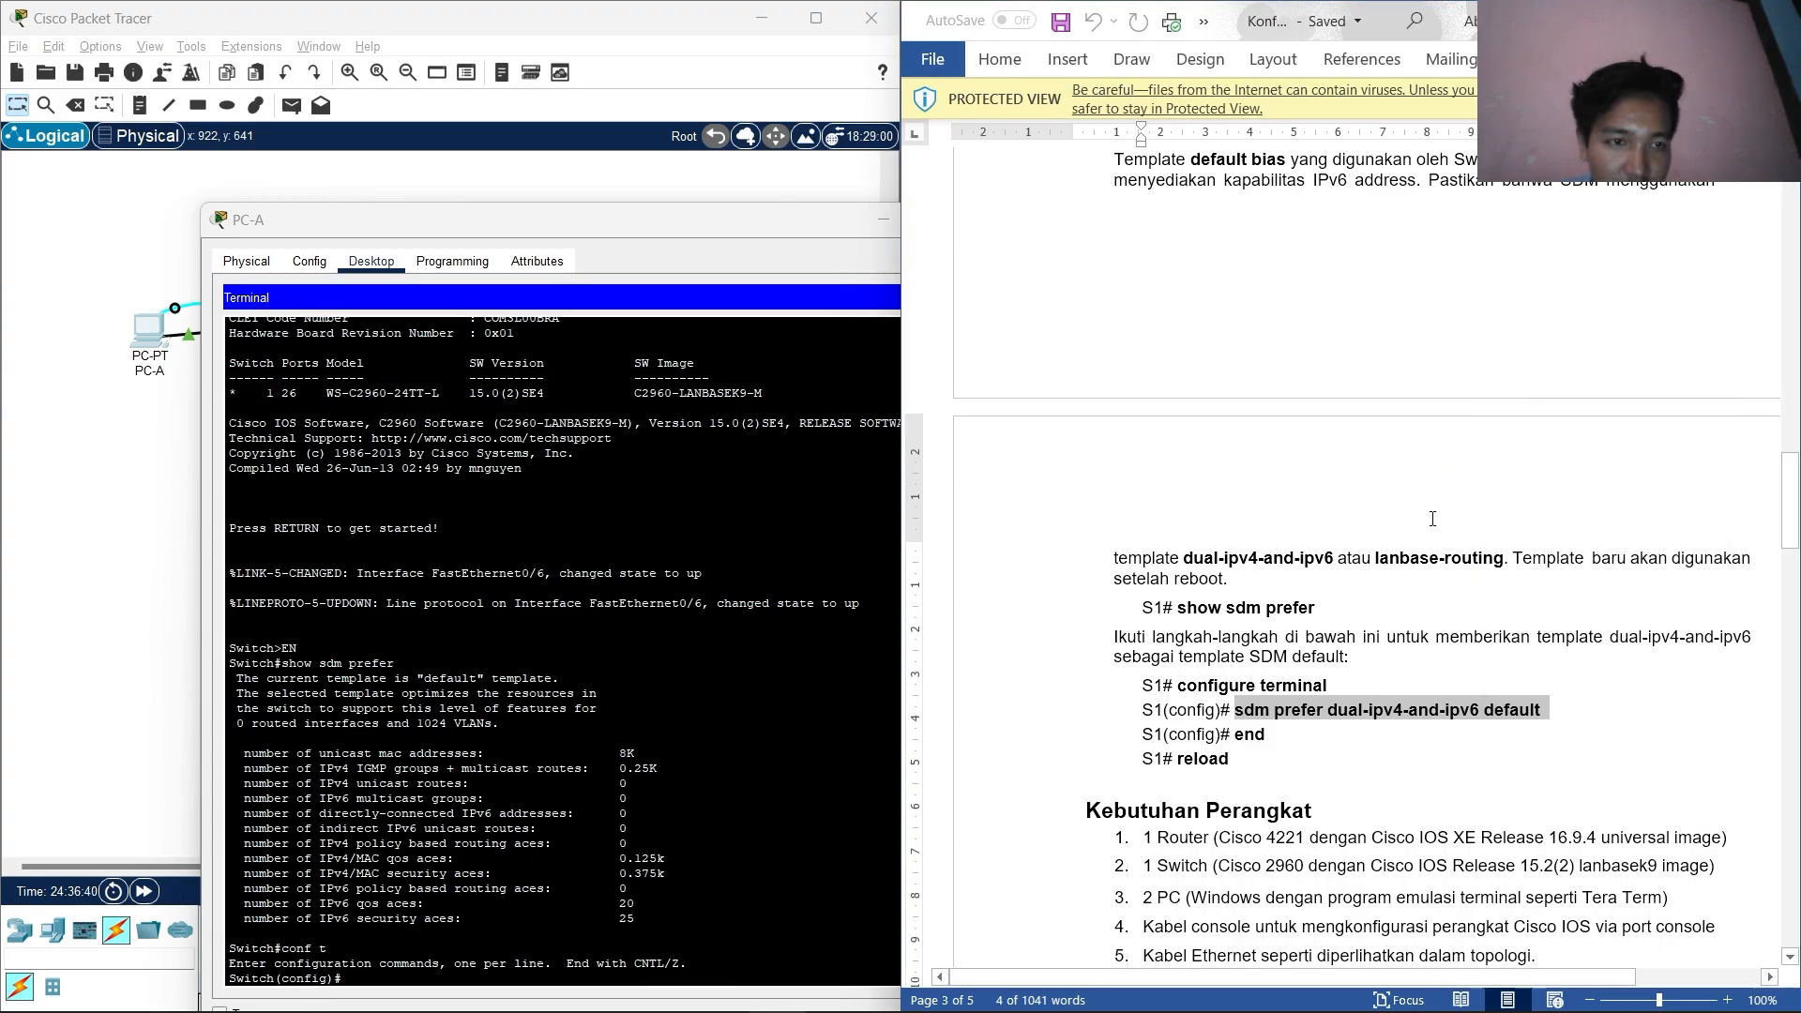
pyautogui.click(359, 967)
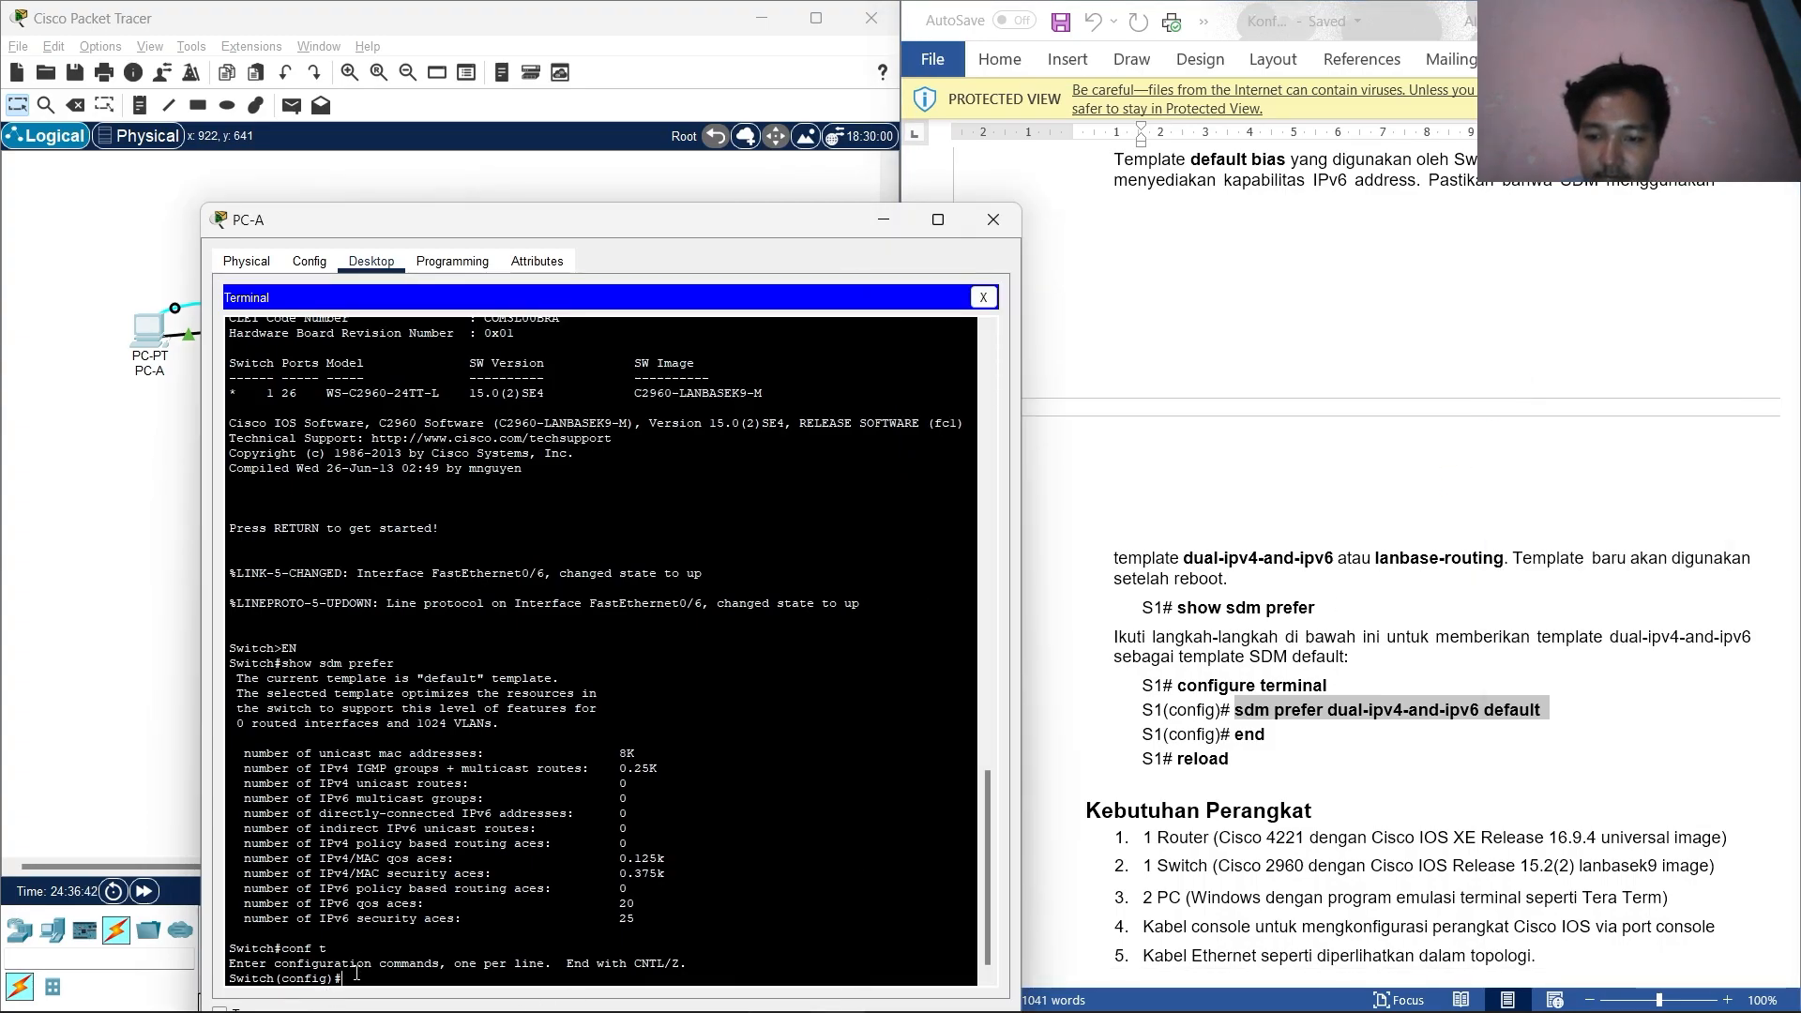
pyautogui.rightClick(357, 974)
pyautogui.click(378, 962)
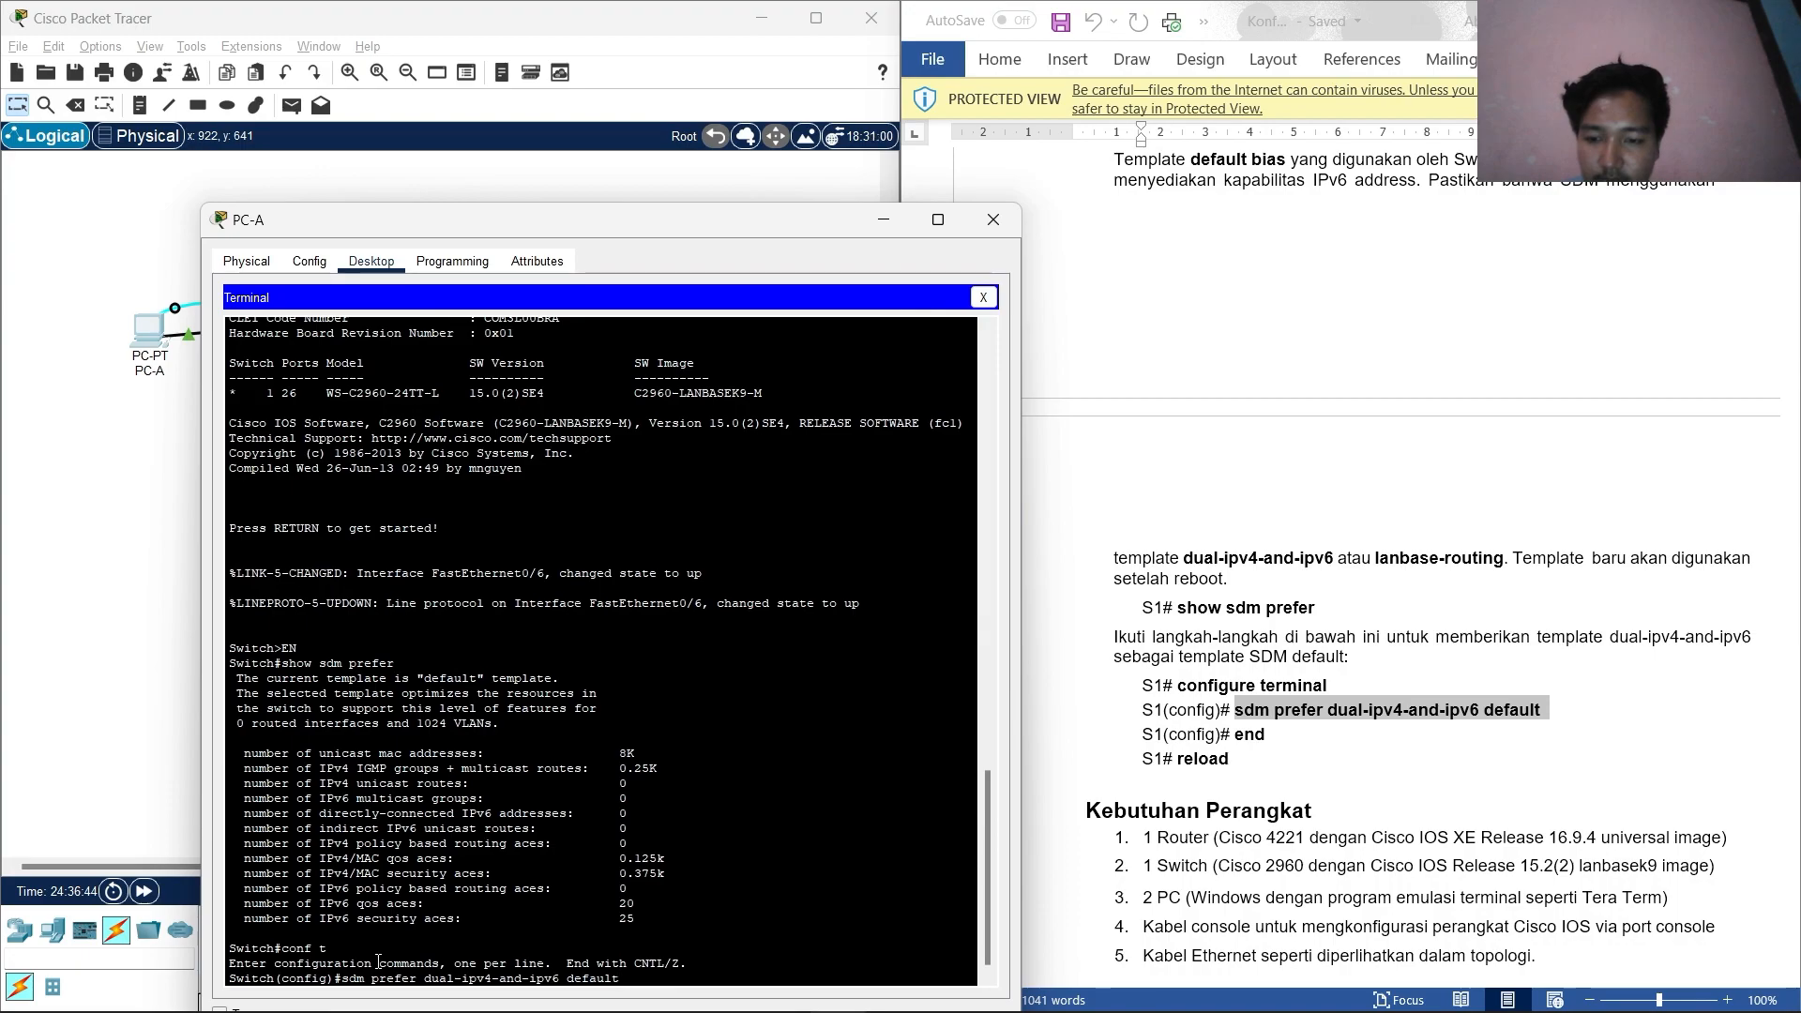
pyautogui.press('Return')
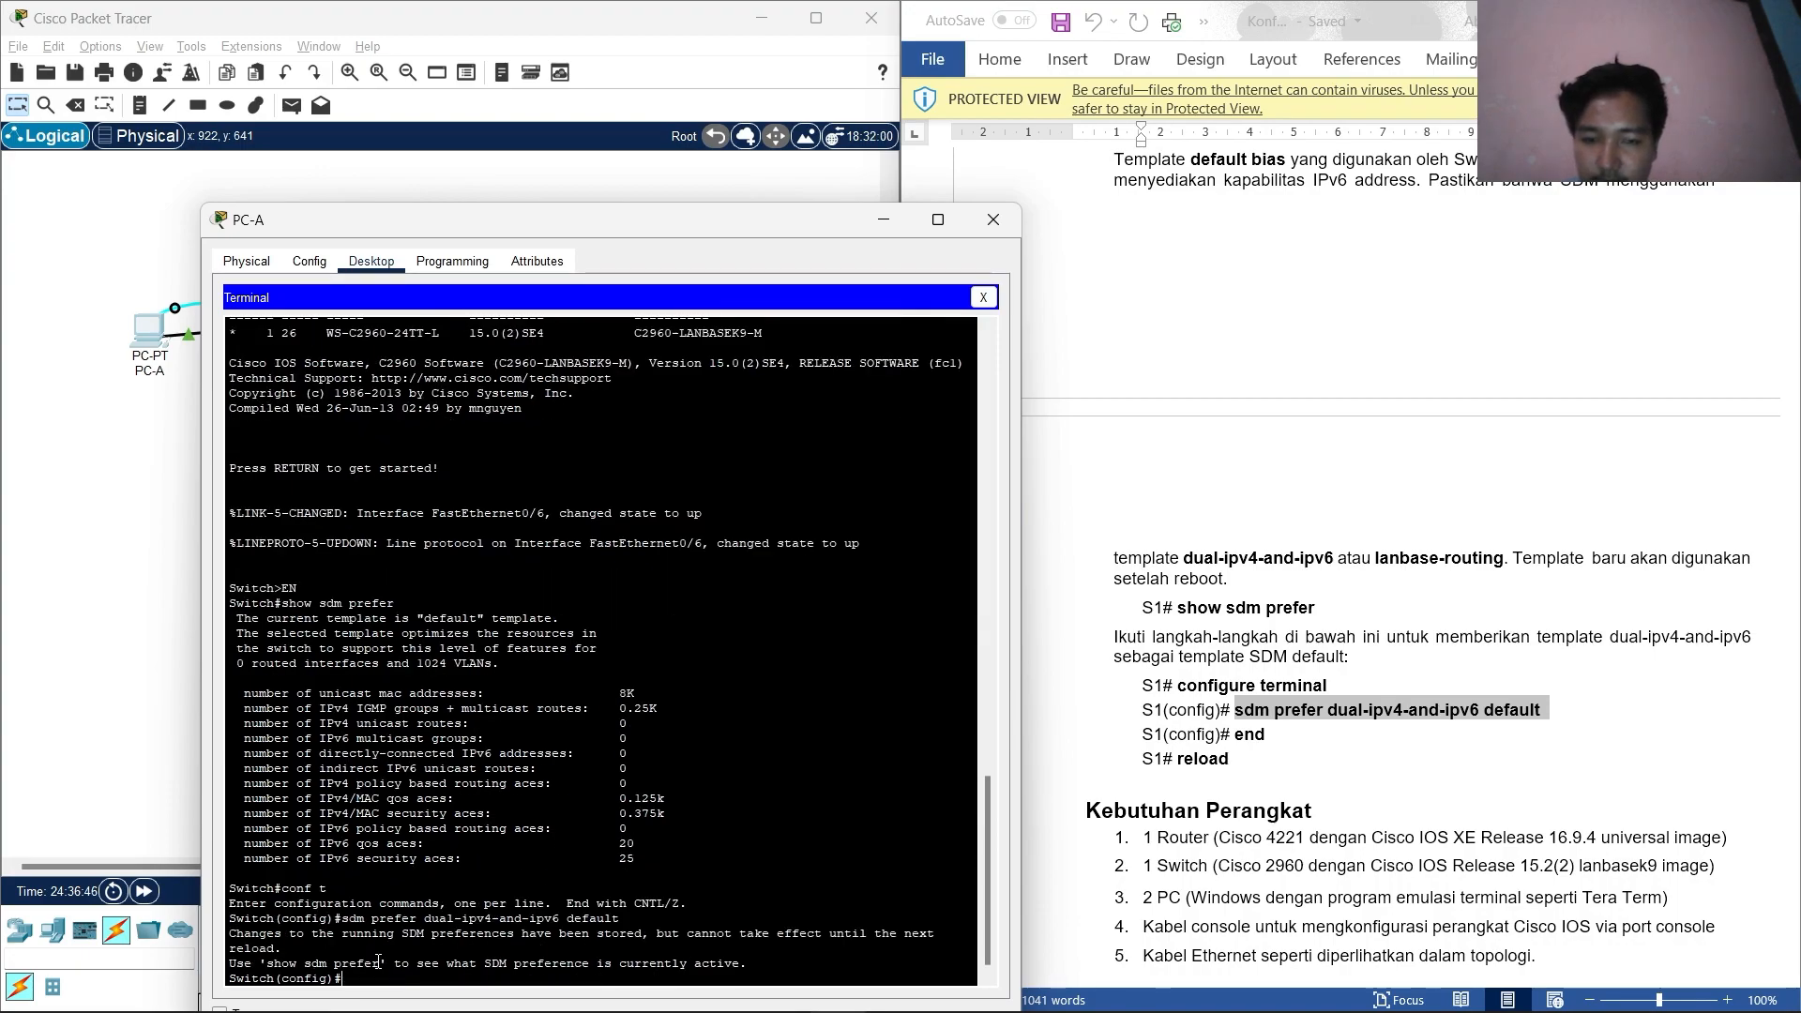
# Leave configuration mode with end and issue the reload command on S1.
pyautogui.write('end')
pyautogui.press('Return')
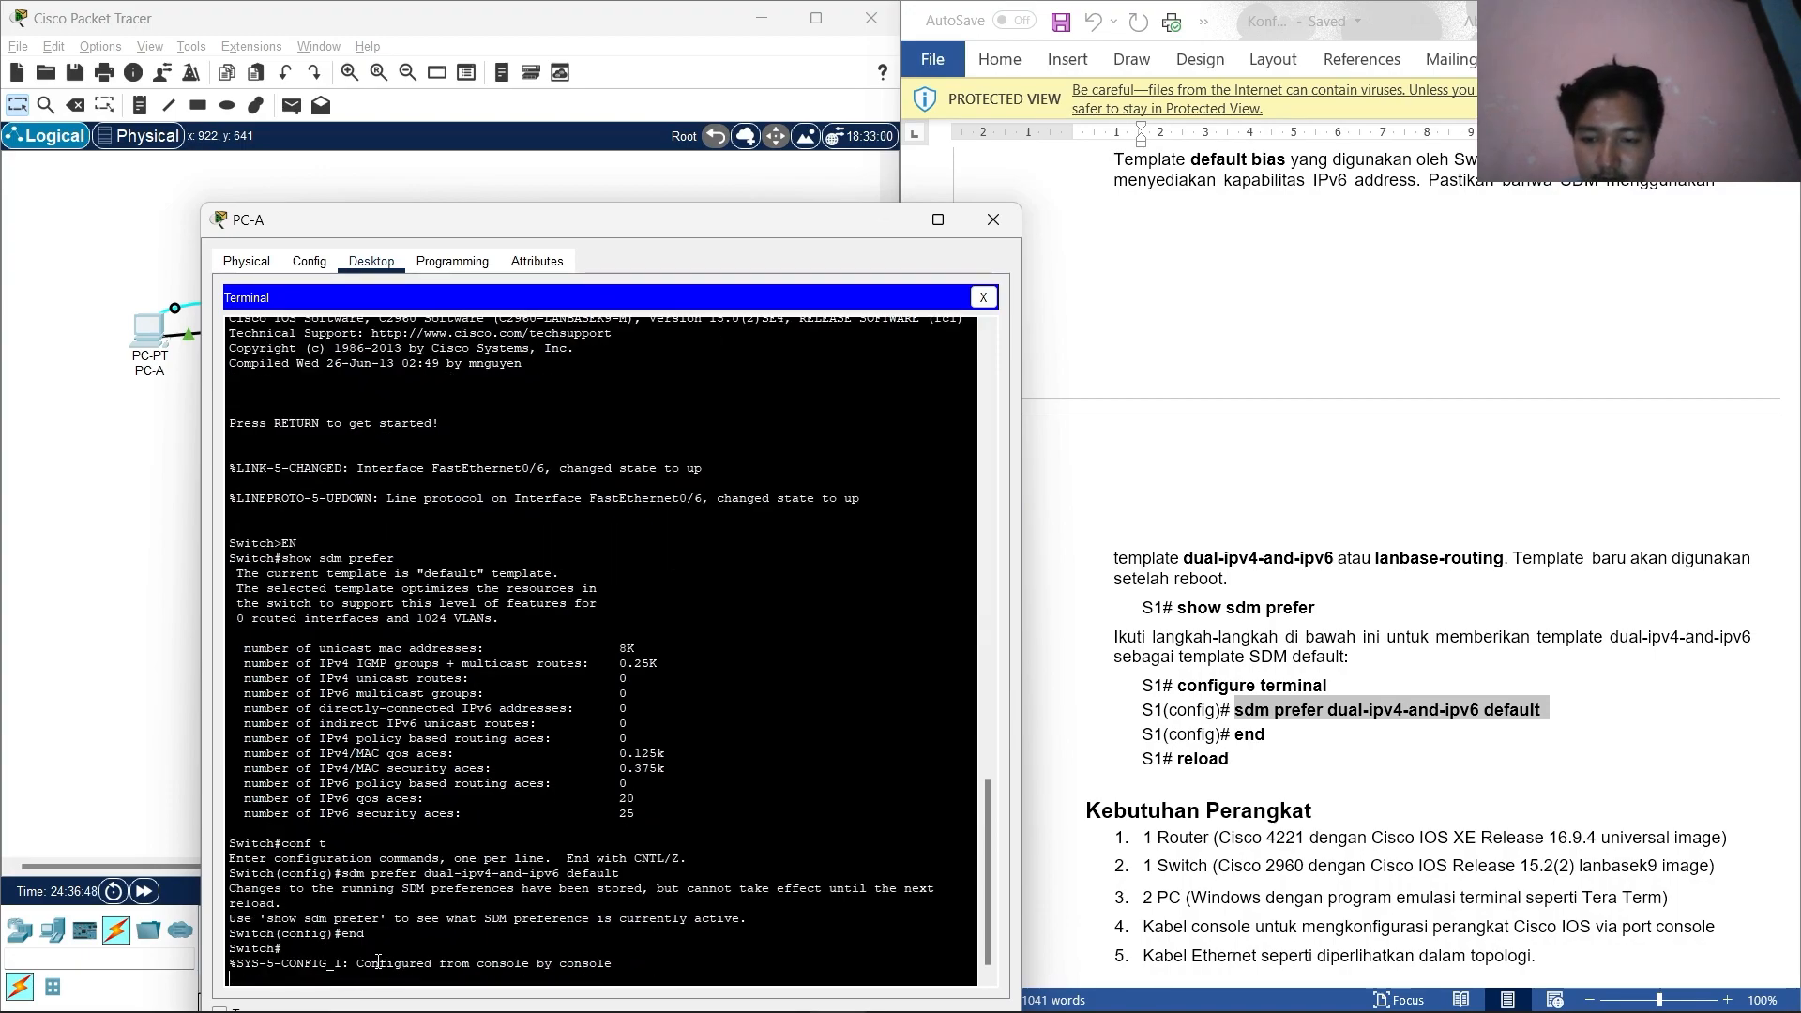
pyautogui.press('BackSpace')
pyautogui.press('Return')
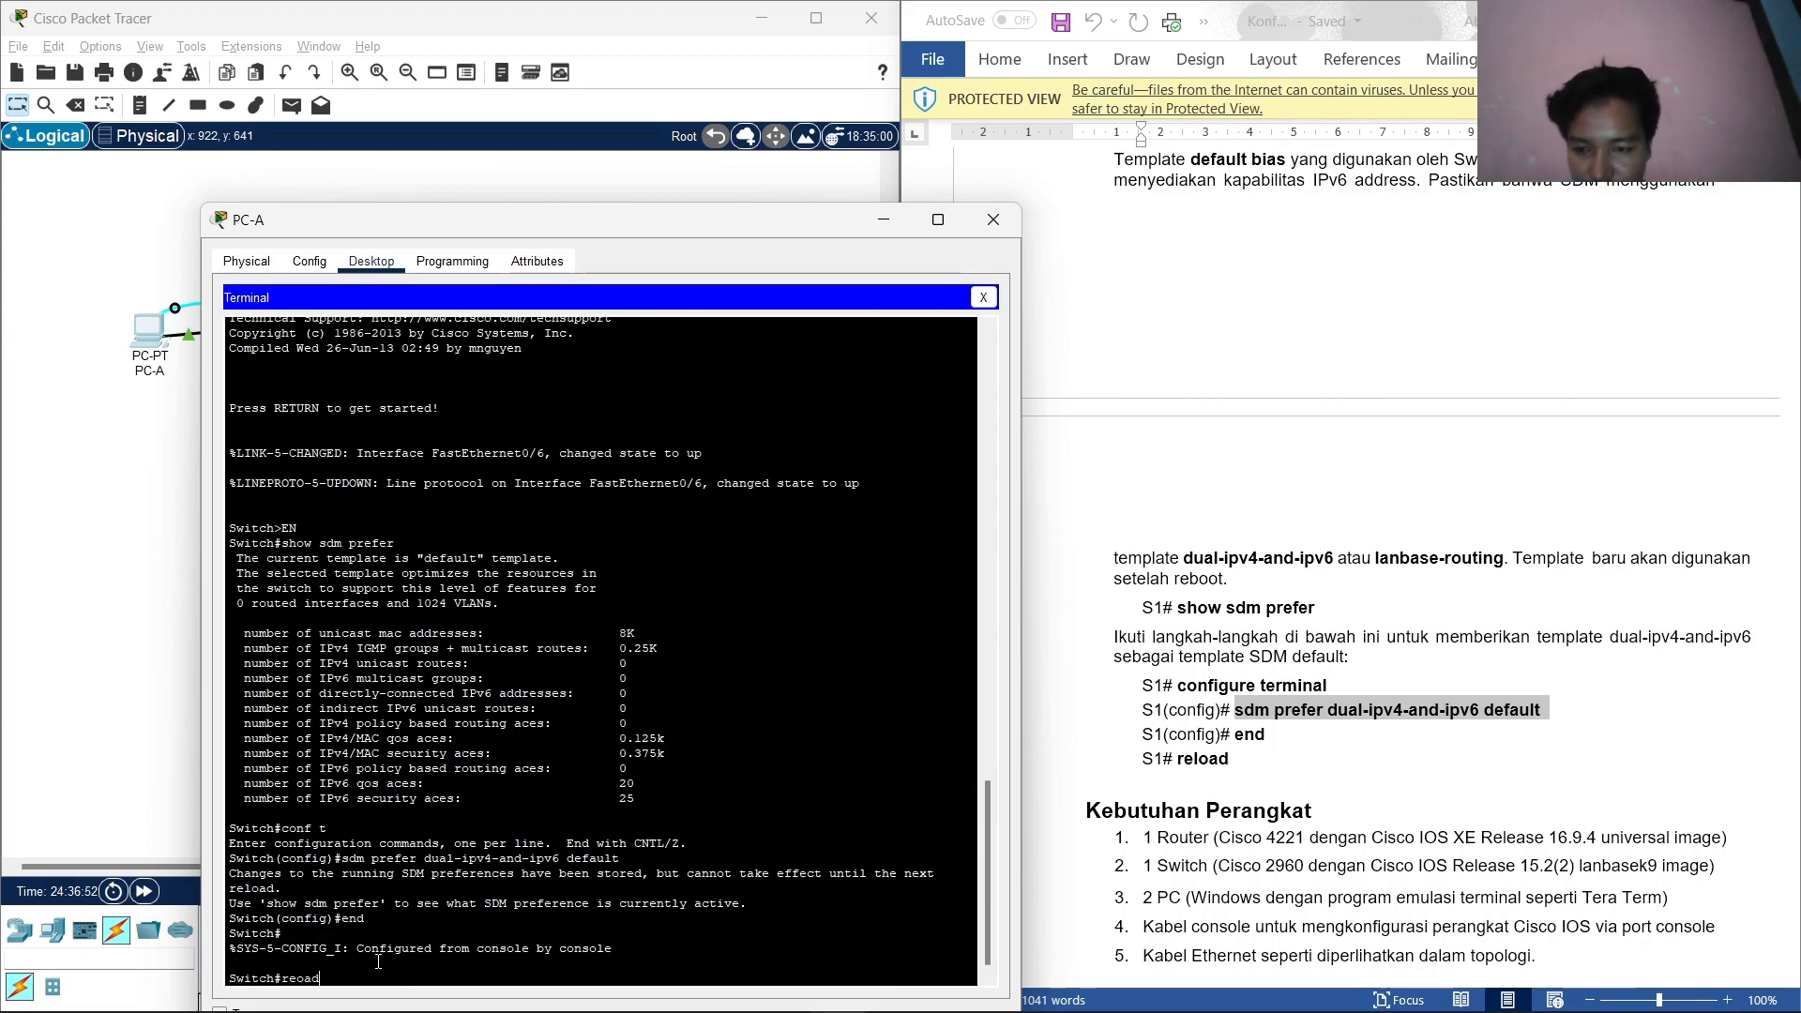
pyautogui.write('reloa')
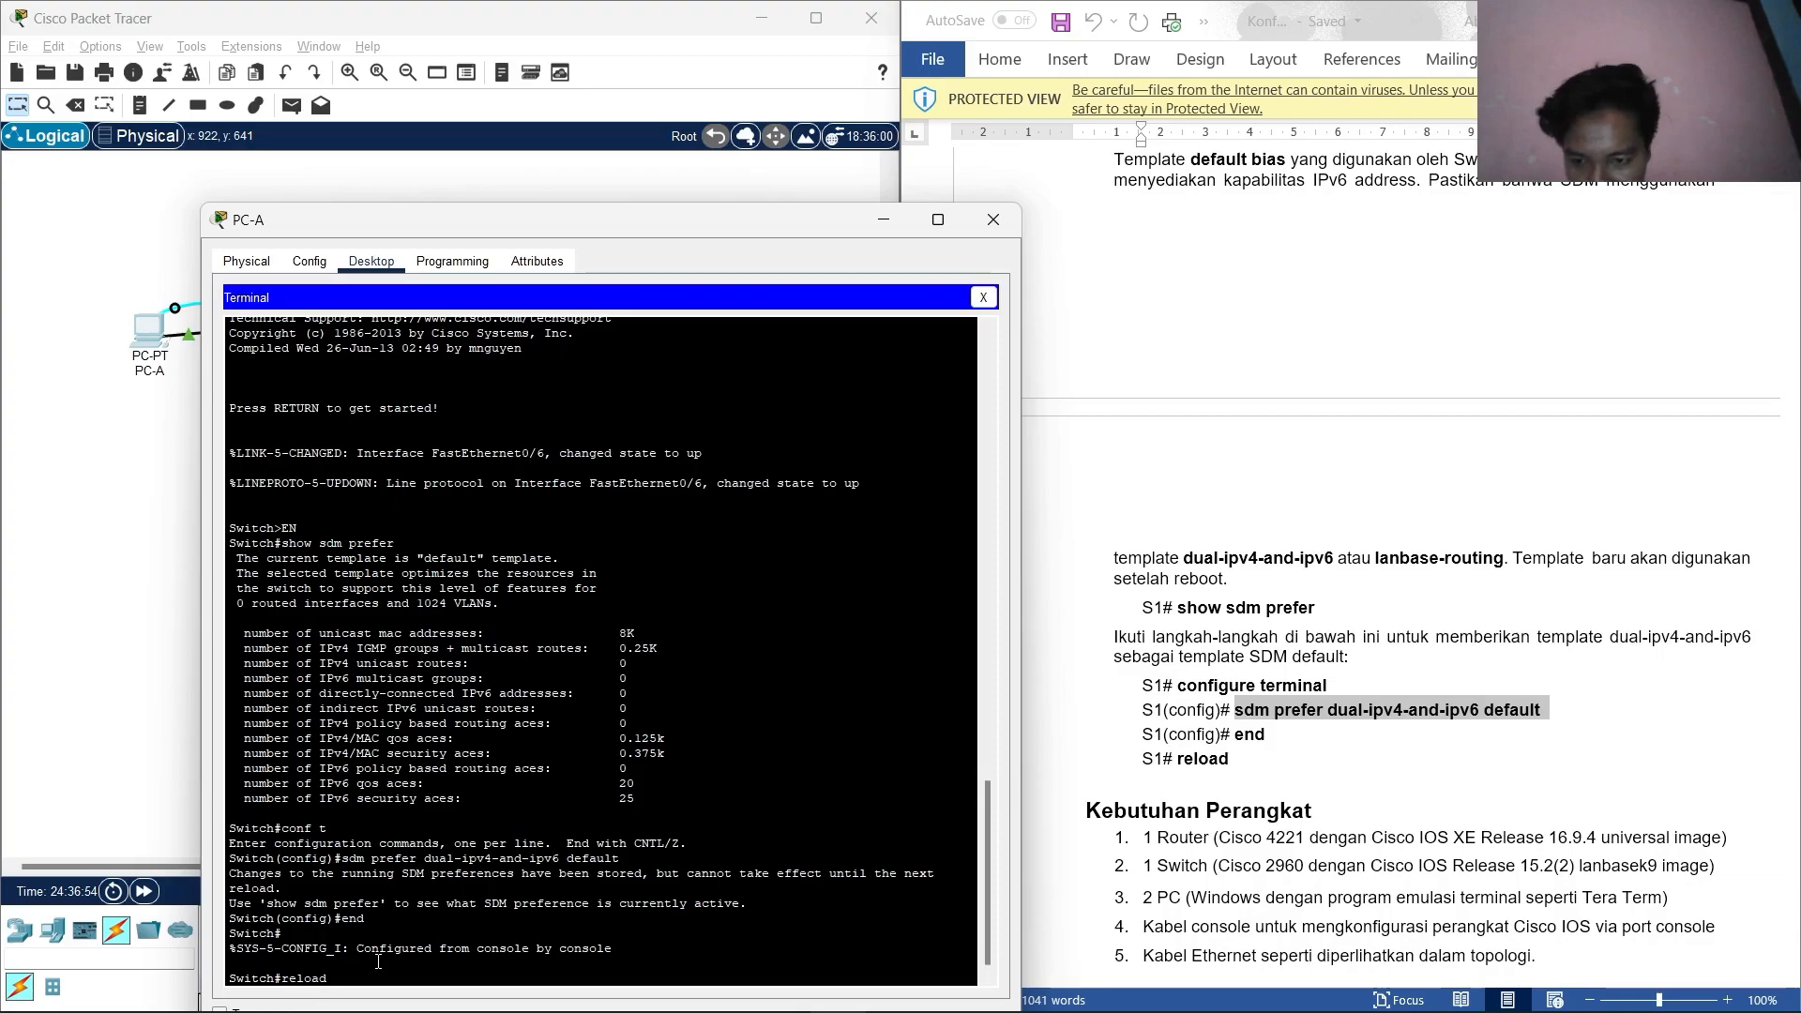
pyautogui.write('d')
pyautogui.press('Return')
# Answer yes to save S1's configuration and confirm the reload.
pyautogui.write('yes')
pyautogui.press('Return')
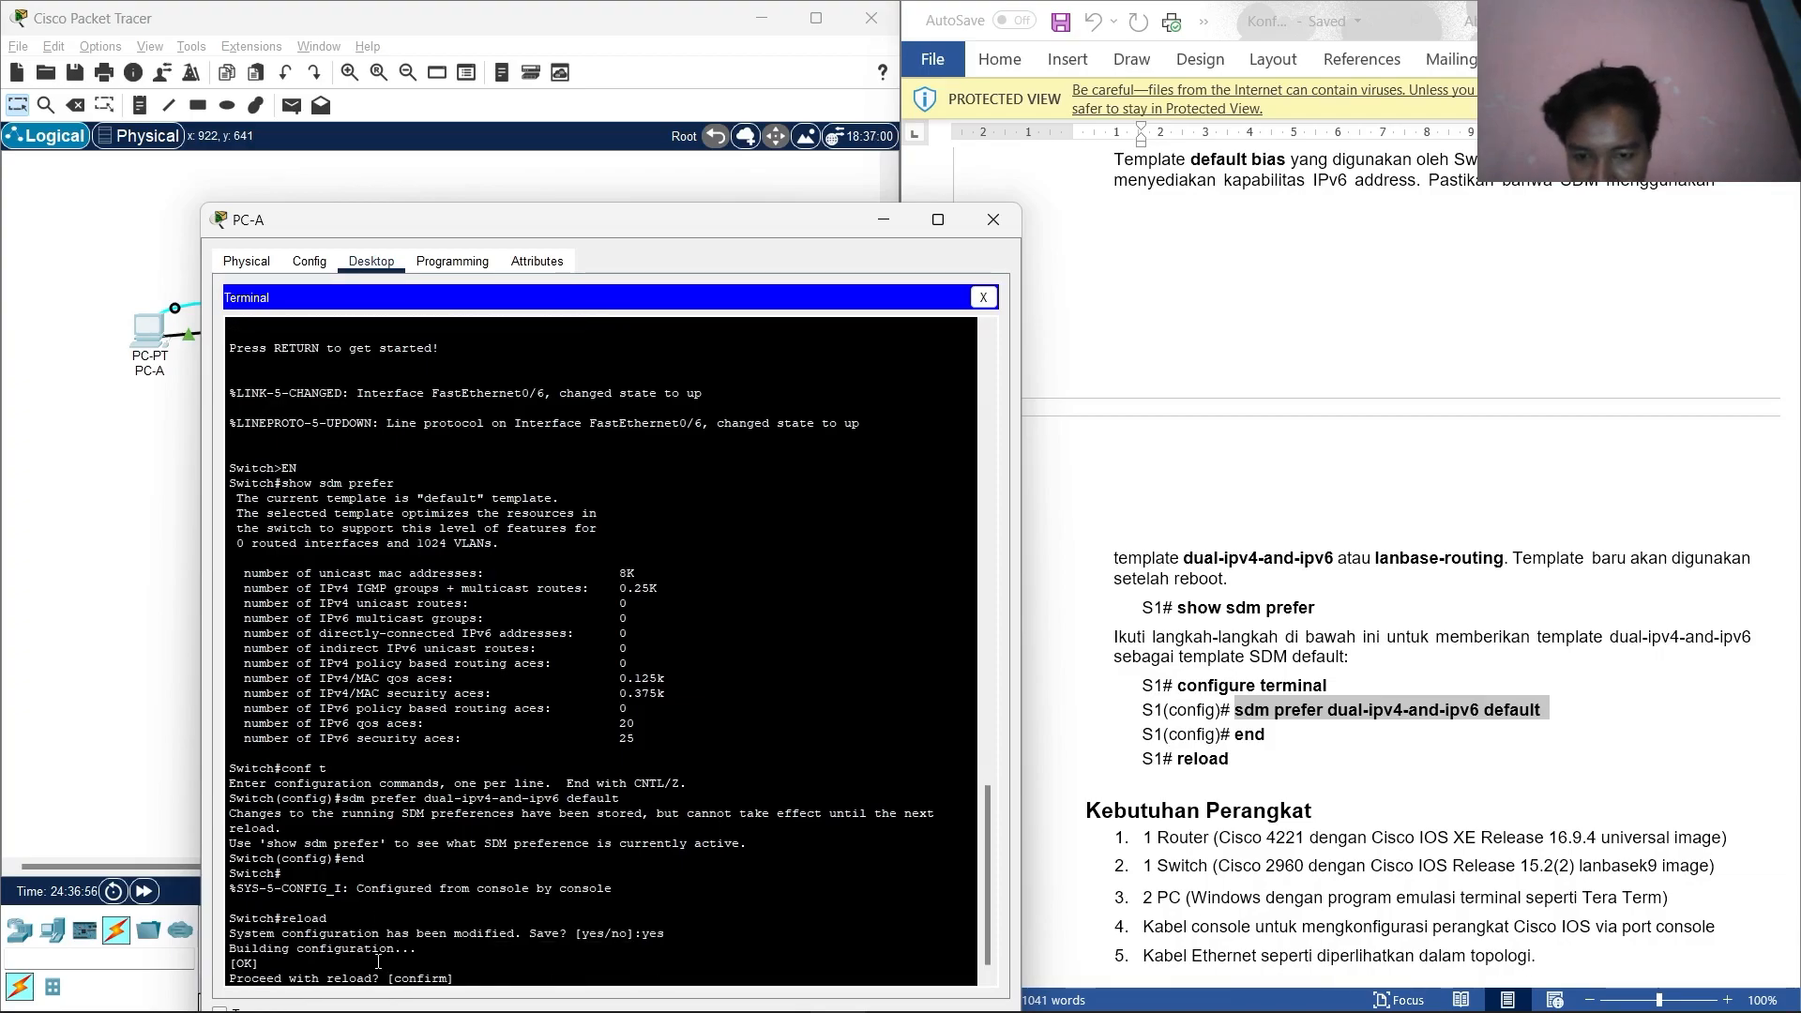
pyautogui.press('Return')
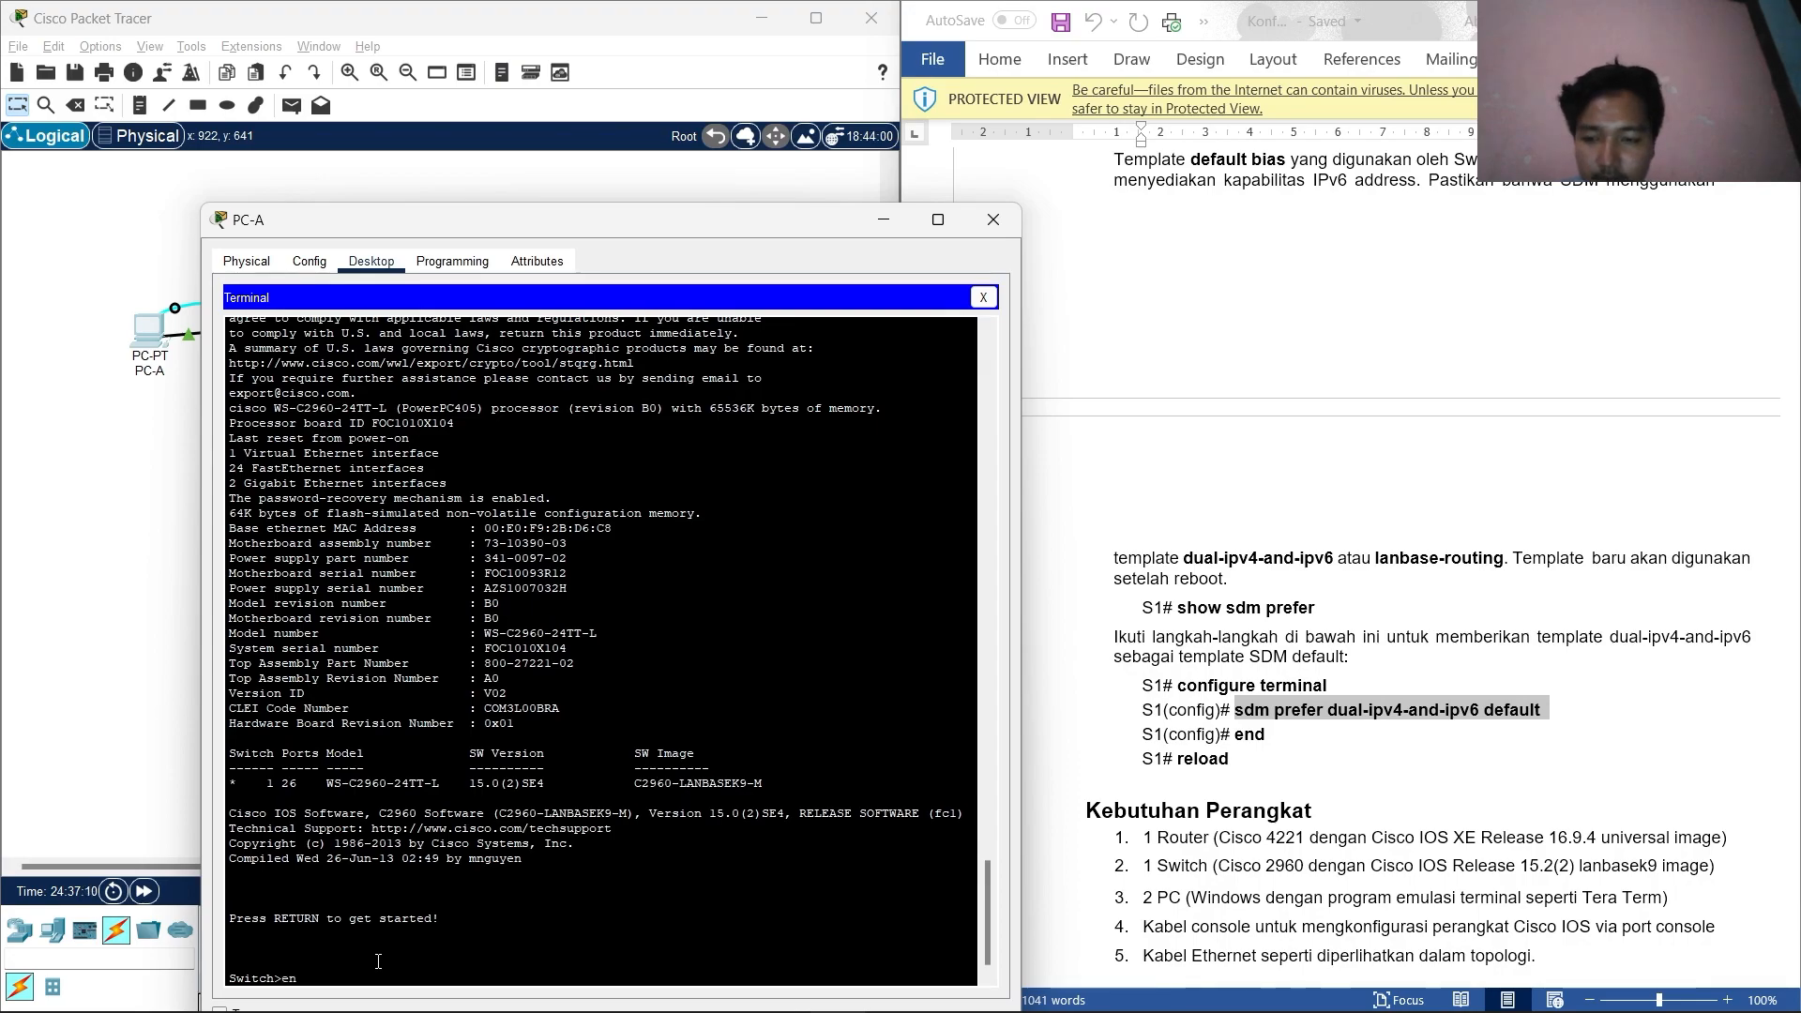
# After reboot, enter en and verify S1 reports the dual-ipv4-and-ipv6 default template.
pyautogui.press('Return')
pyautogui.write('en')
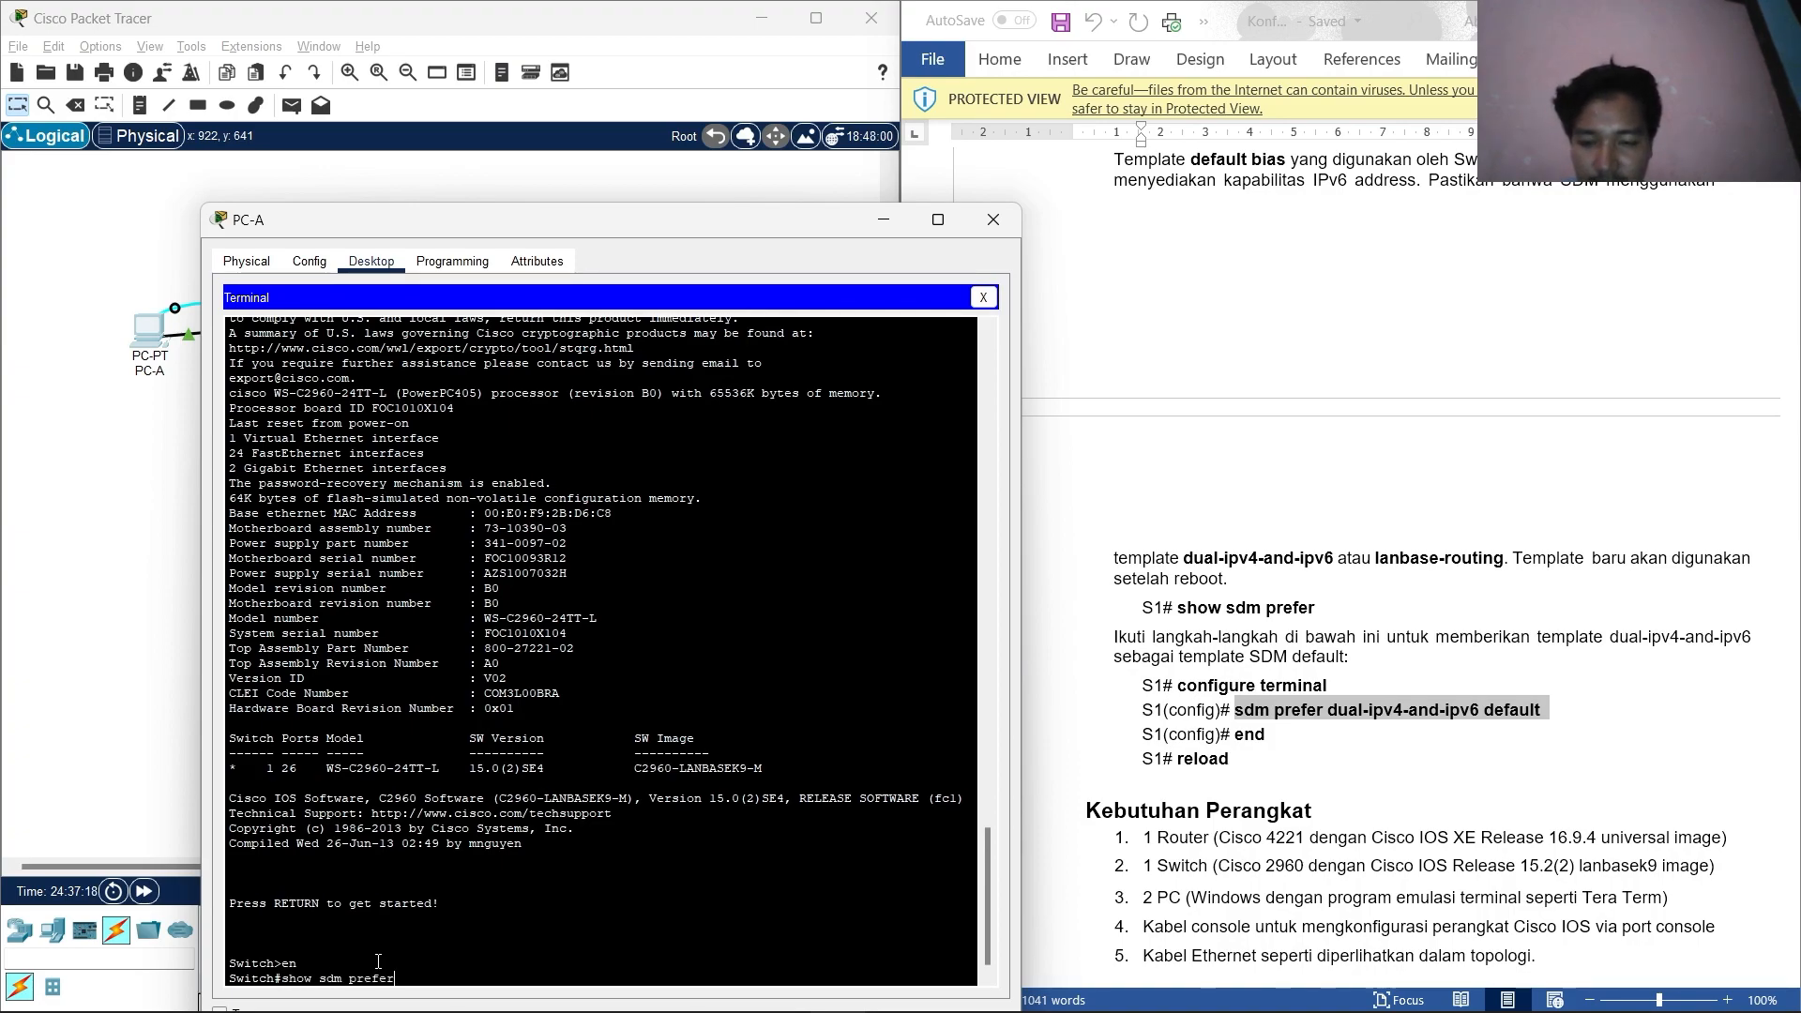
pyautogui.press('Return')
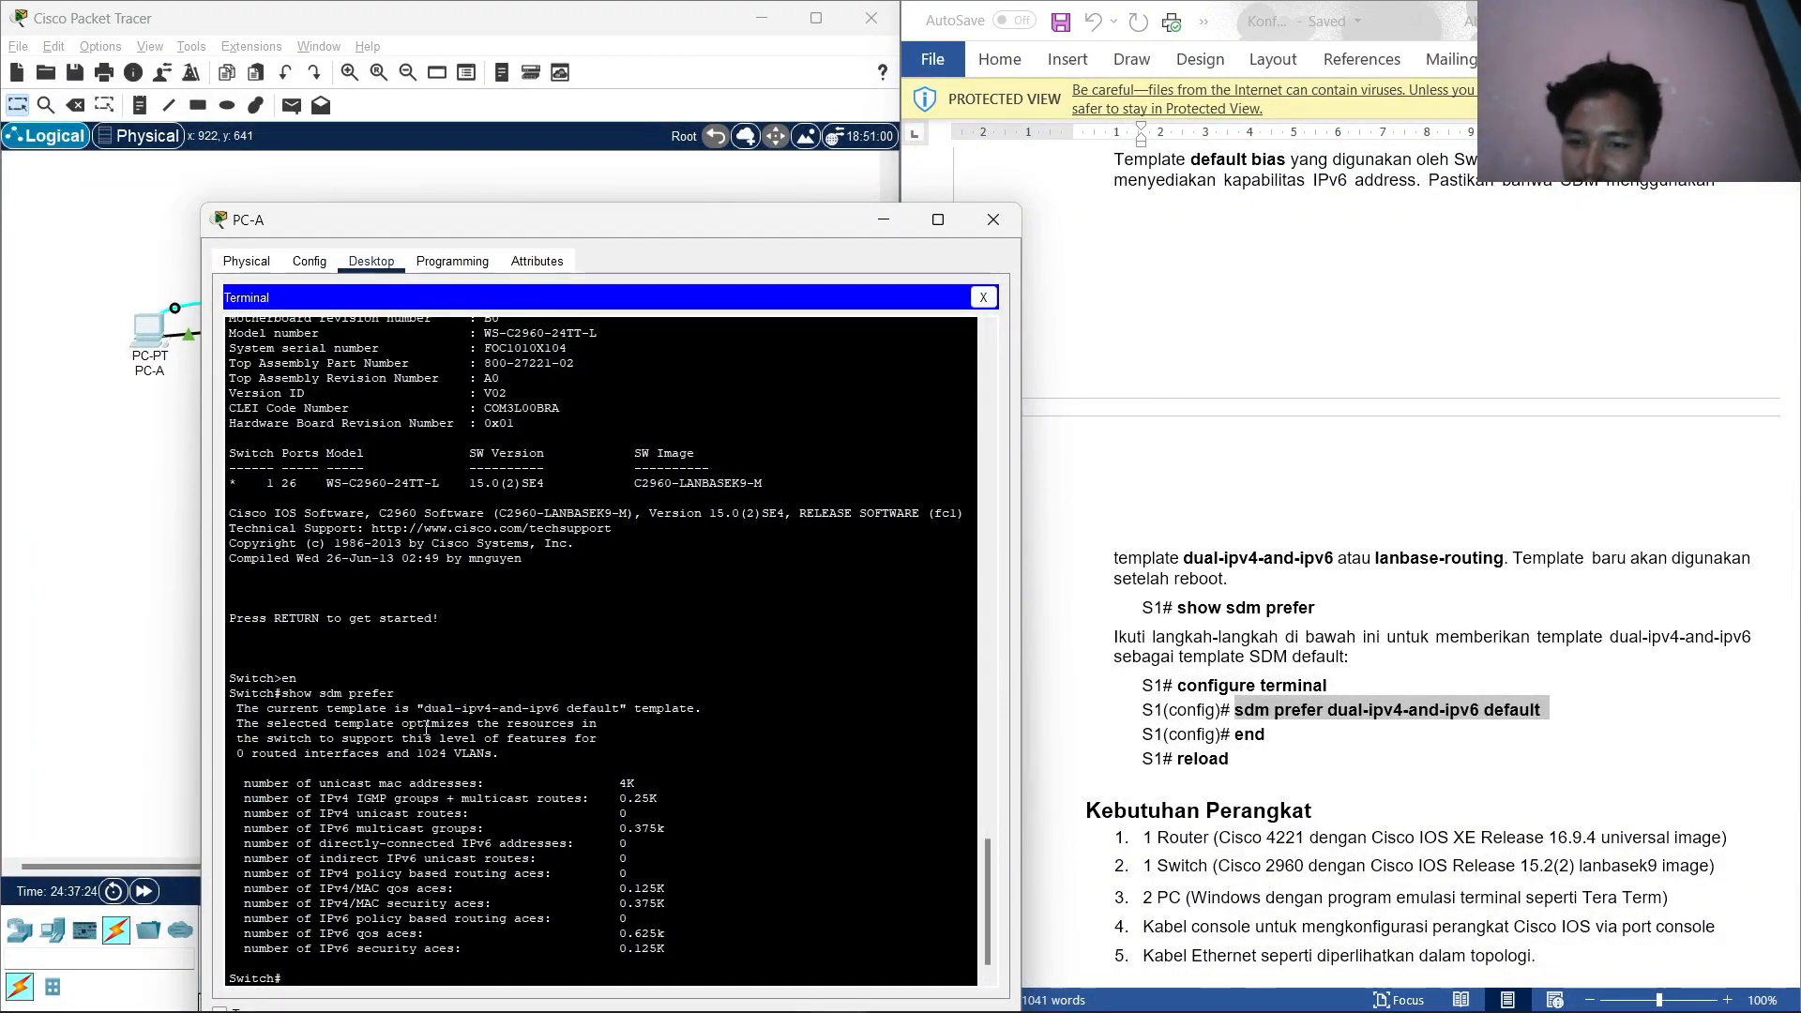
pyautogui.scroll(-10, 1220, 605)
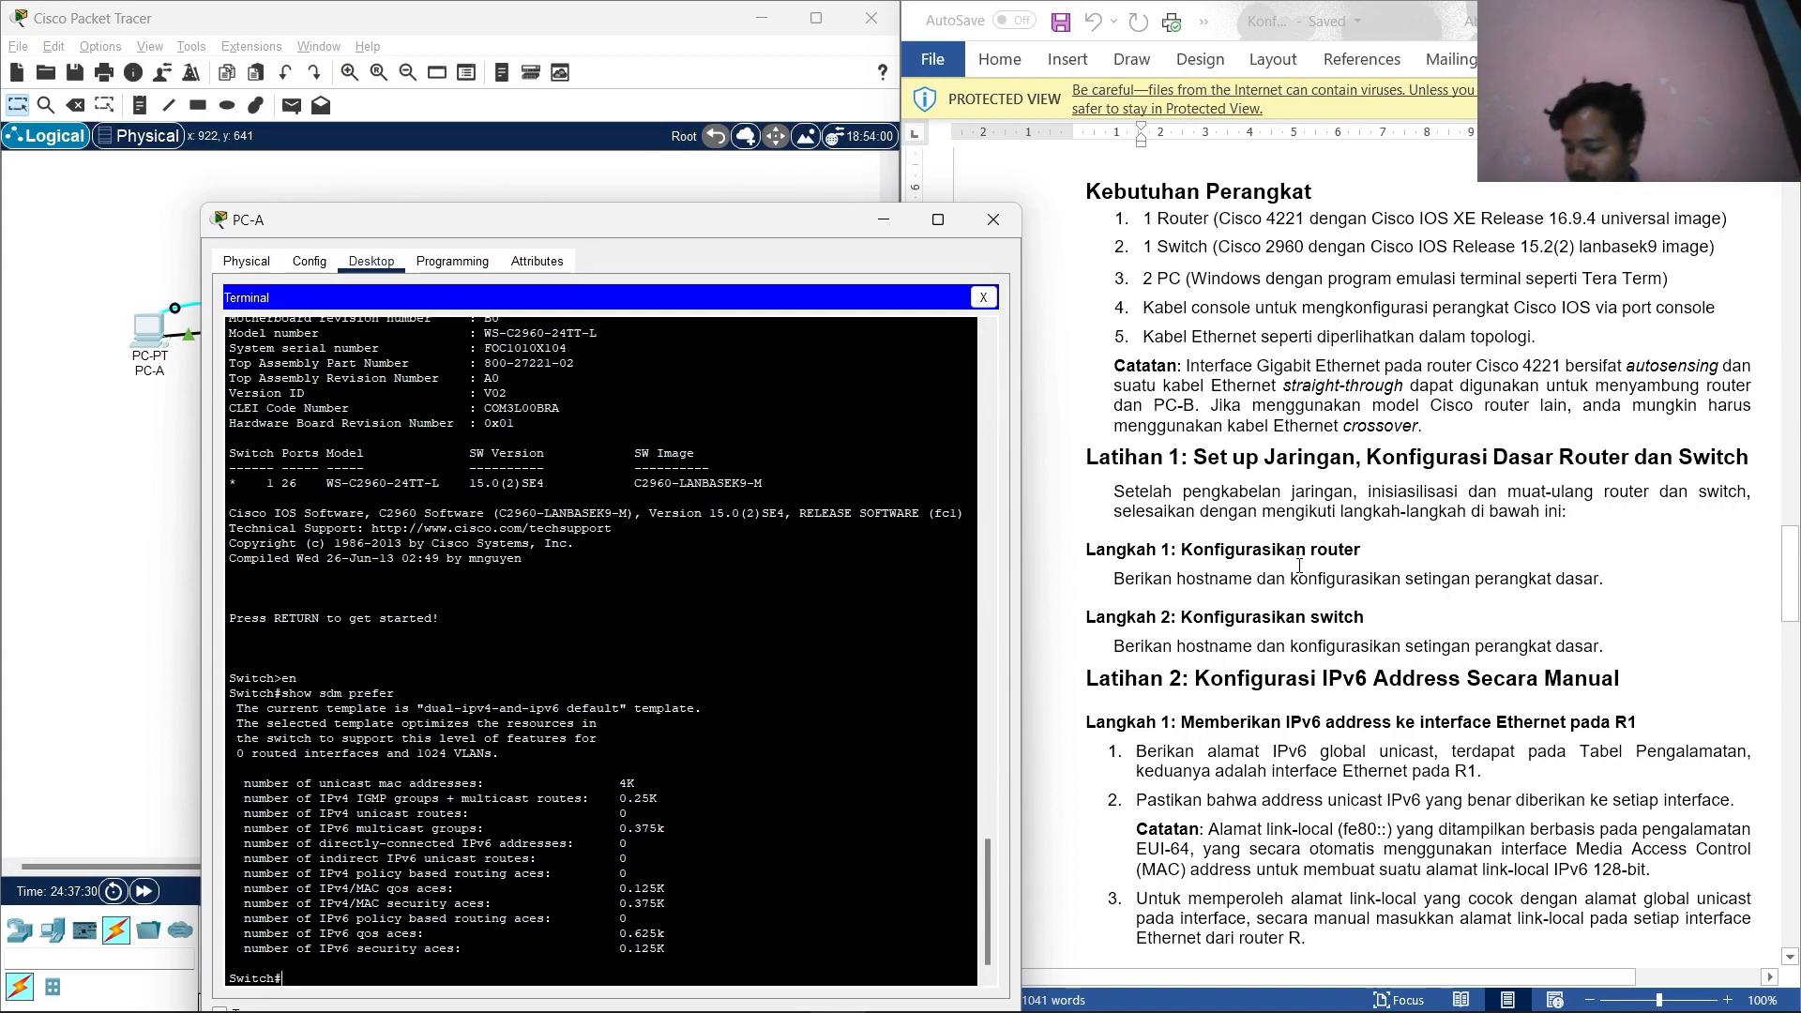
# Close PC-A and open PC-B's Terminal connected to the router console.
pyautogui.click(994, 220)
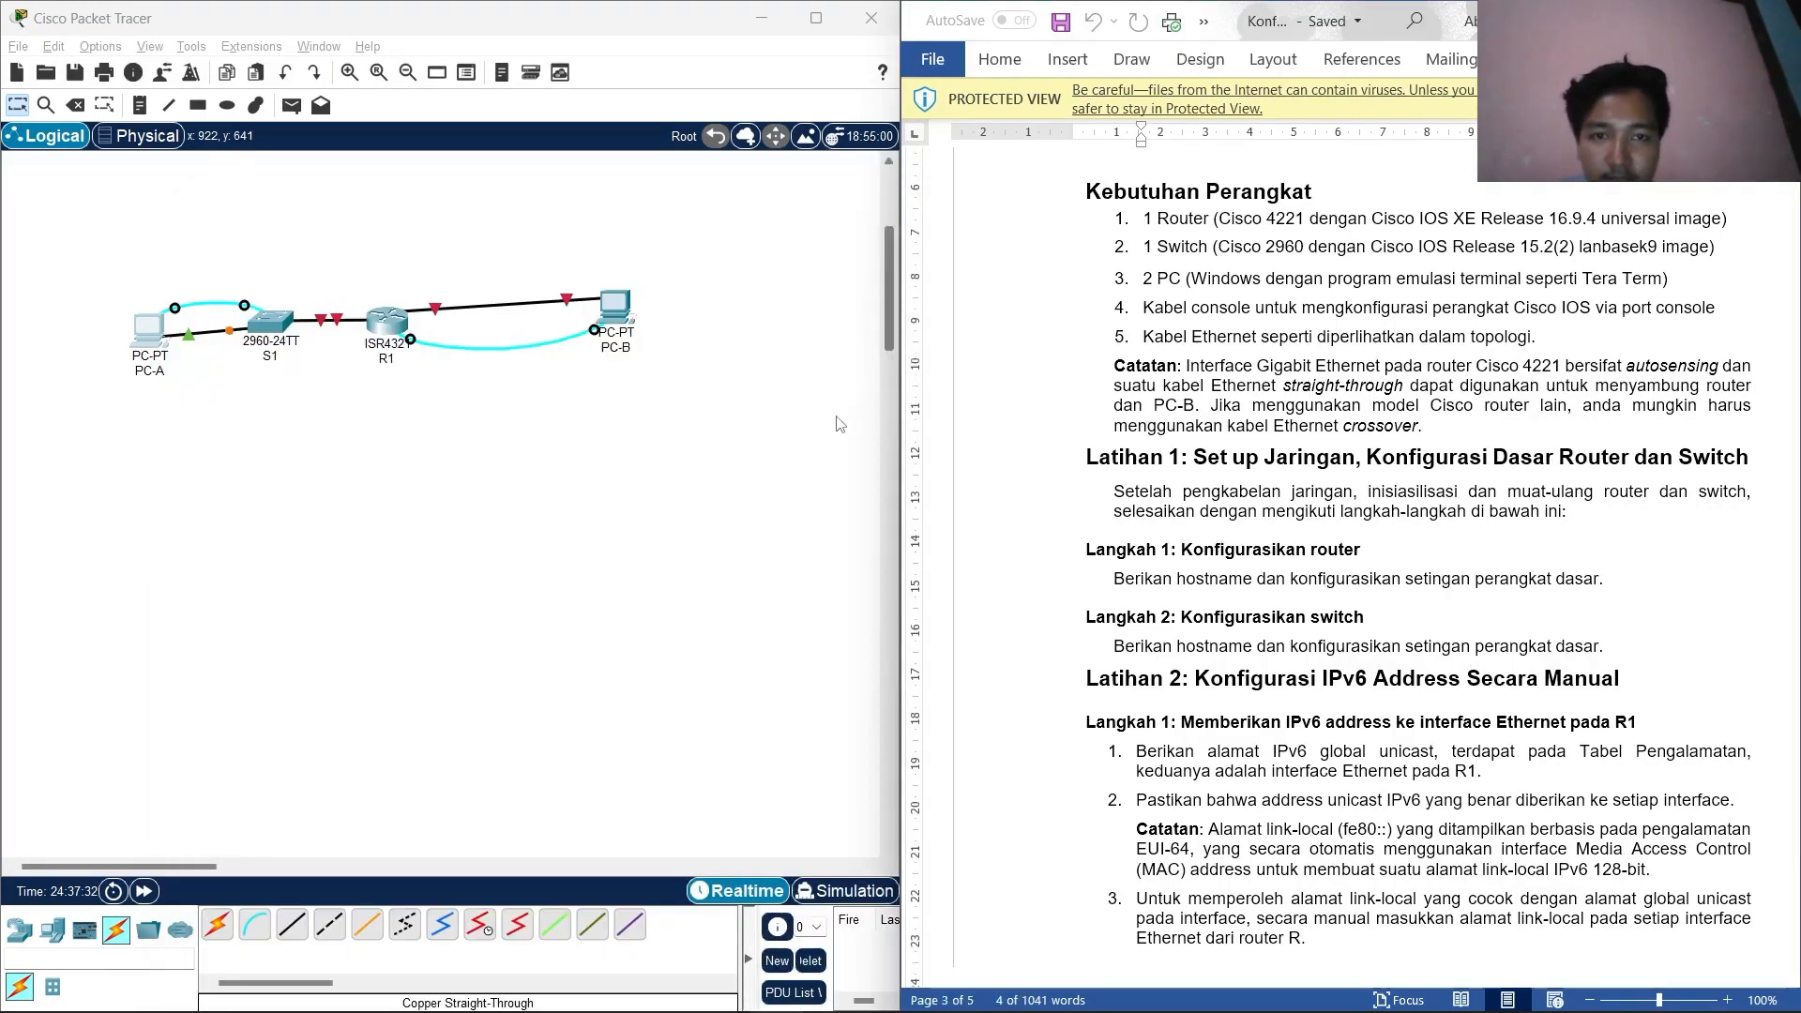
pyautogui.click(612, 308)
pyautogui.click(800, 238)
pyautogui.click(1028, 315)
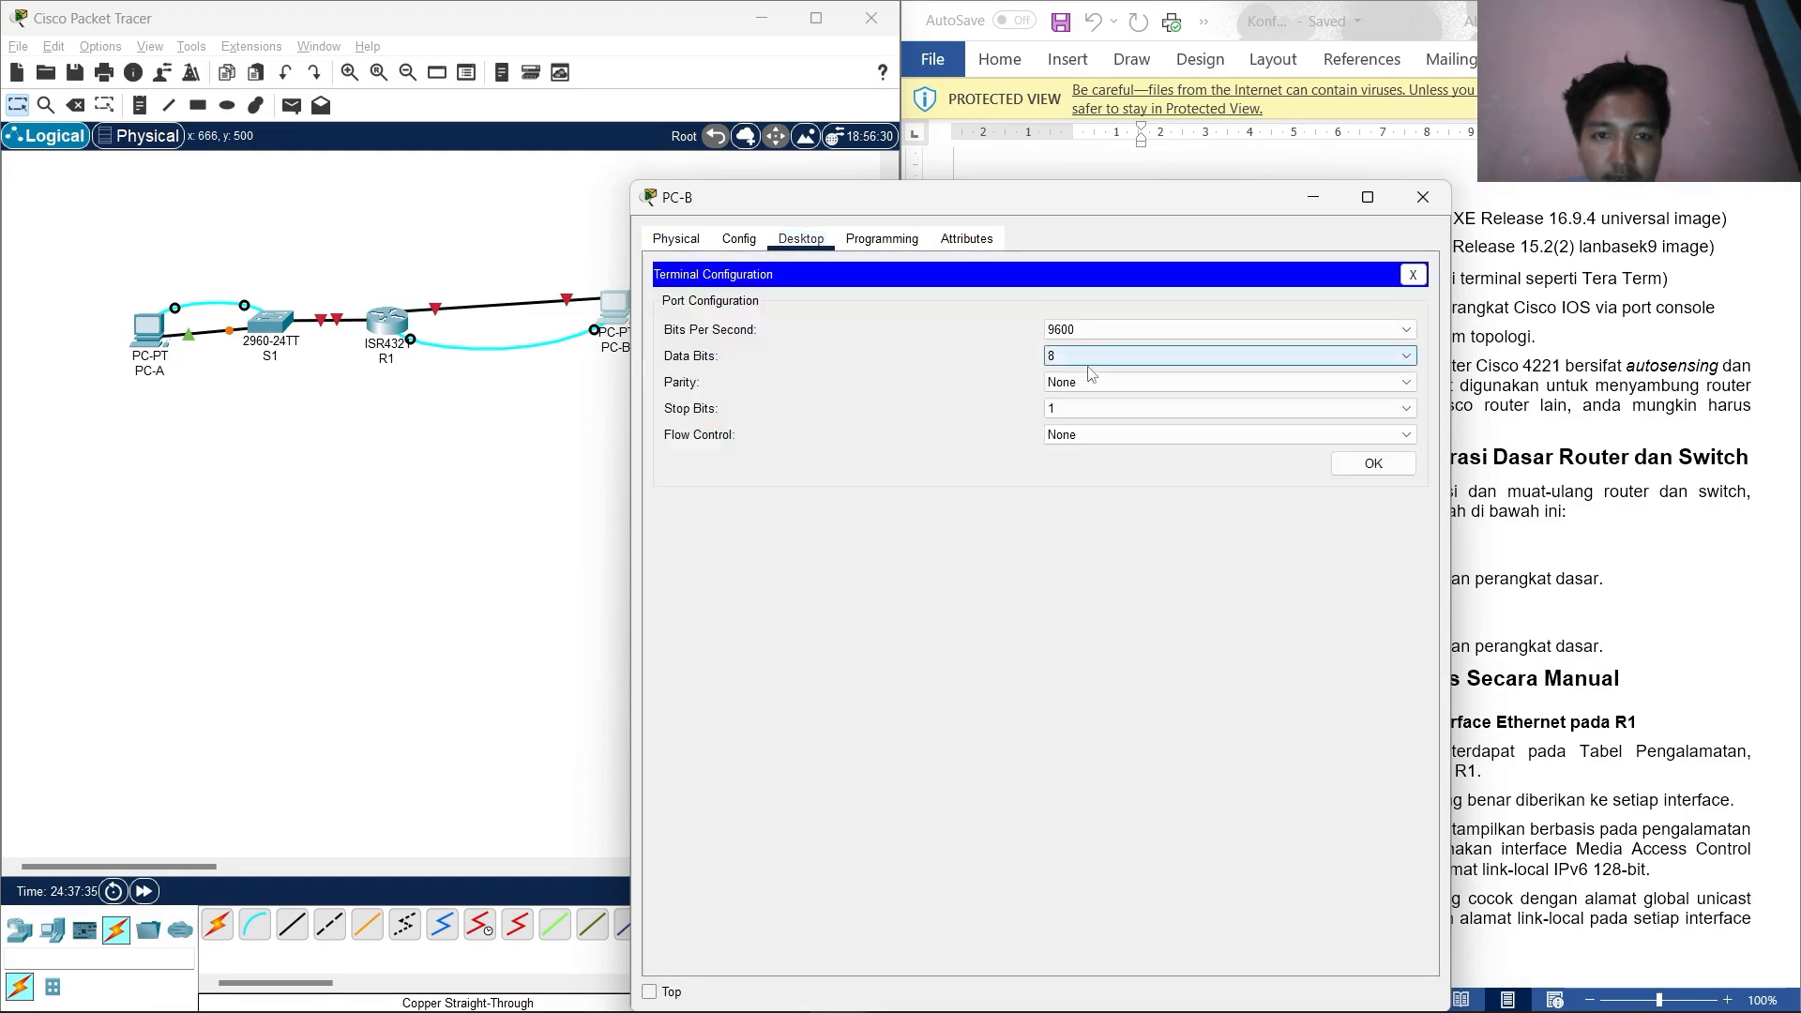
pyautogui.click(1372, 464)
pyautogui.press('Return')
pyautogui.press('Return')
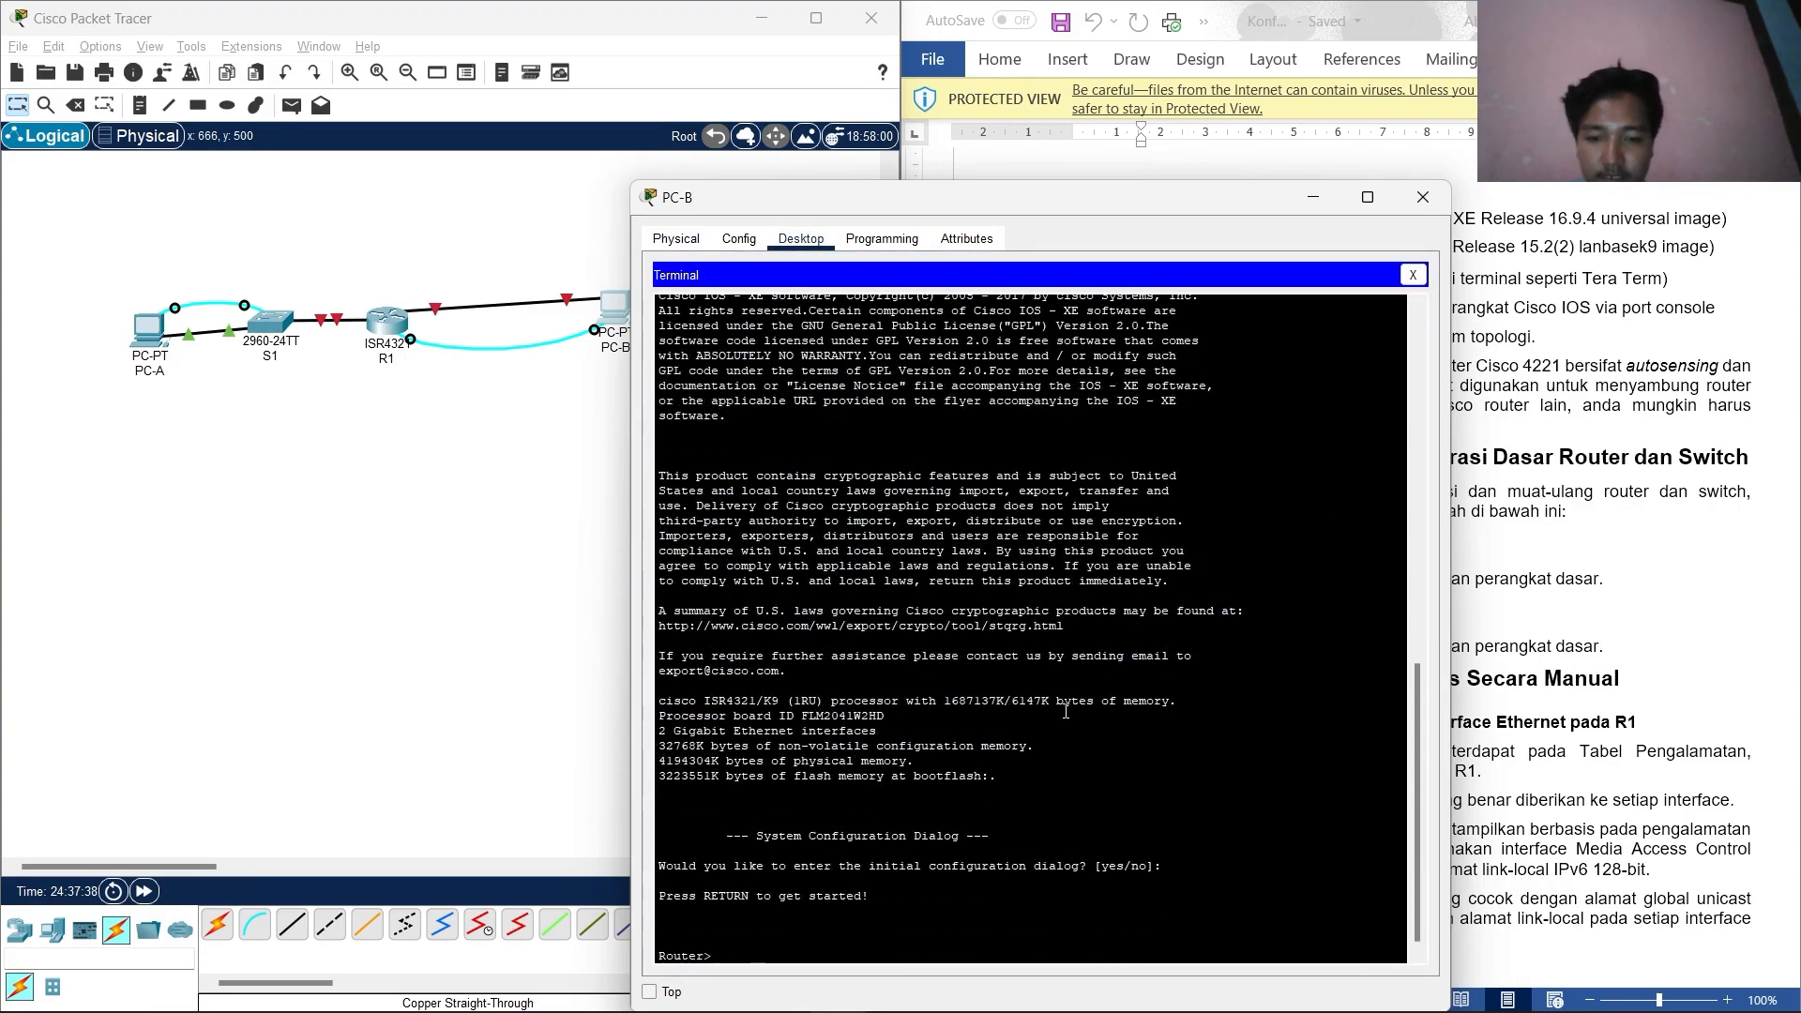
# Enter privileged and global configuration mode and set the router hostname to R1.
pyautogui.write('en')
pyautogui.press('Return')
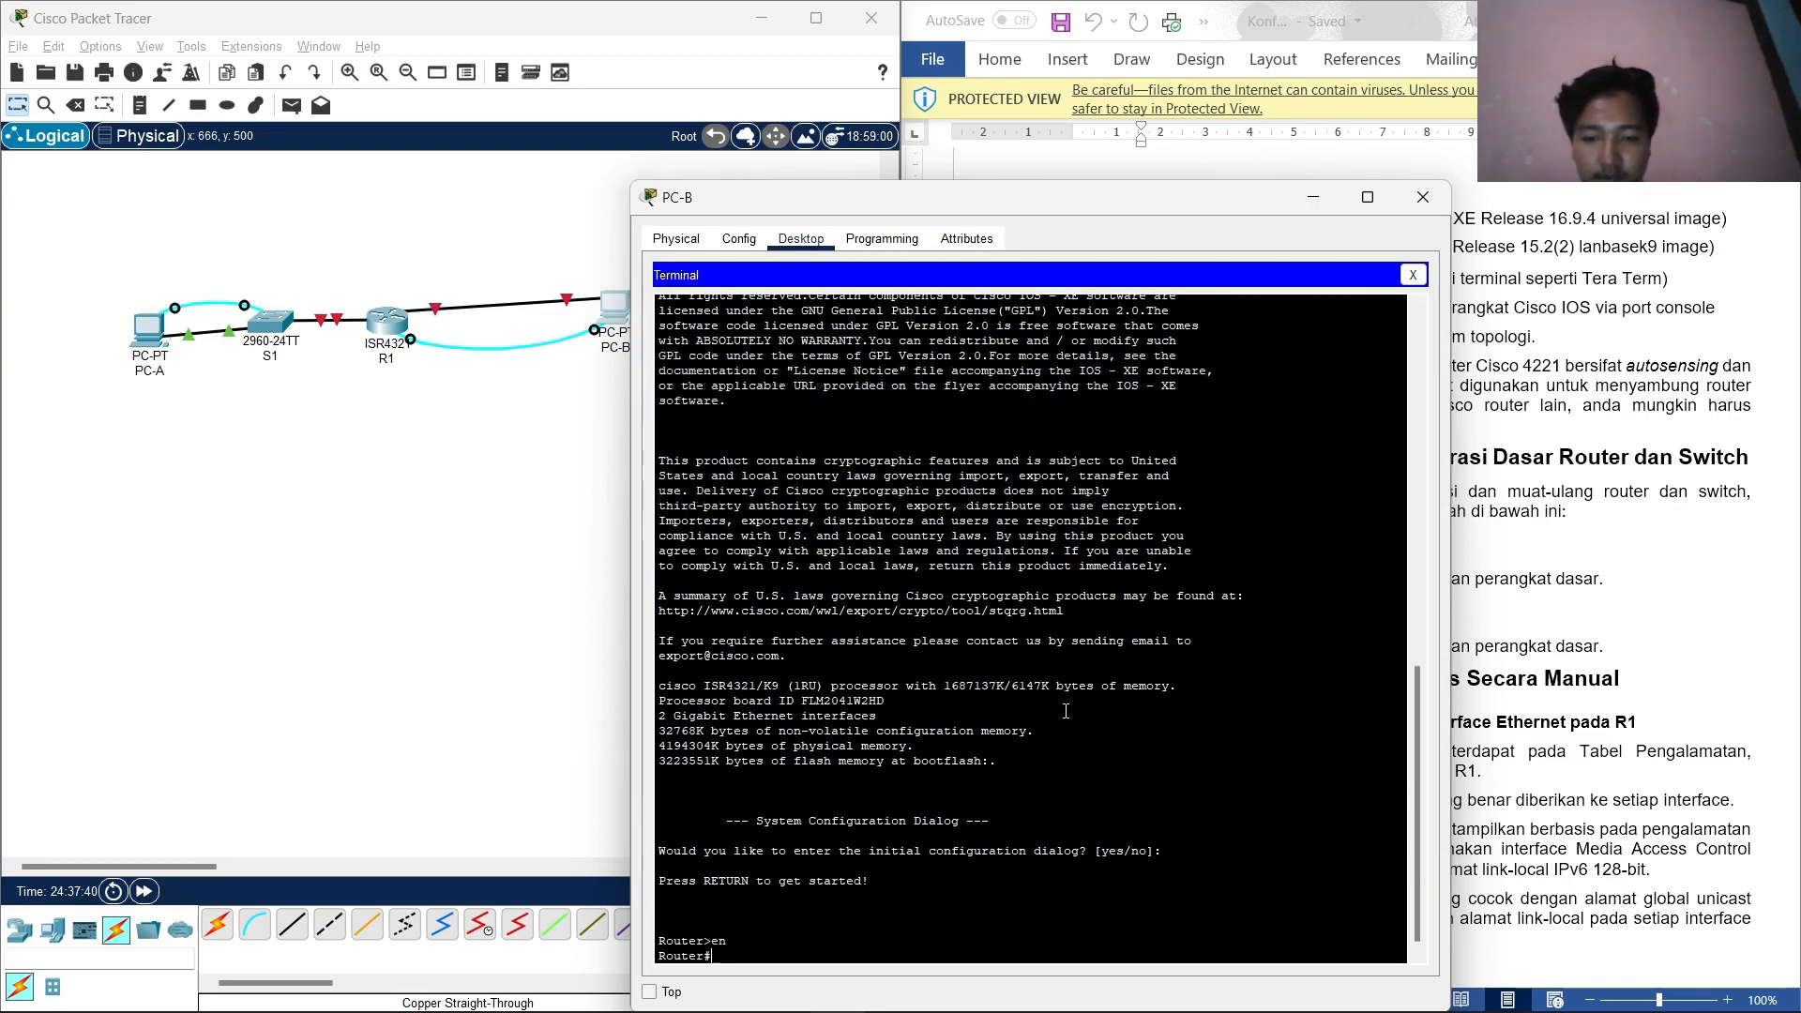
pyautogui.write('conf t')
pyautogui.press('Return')
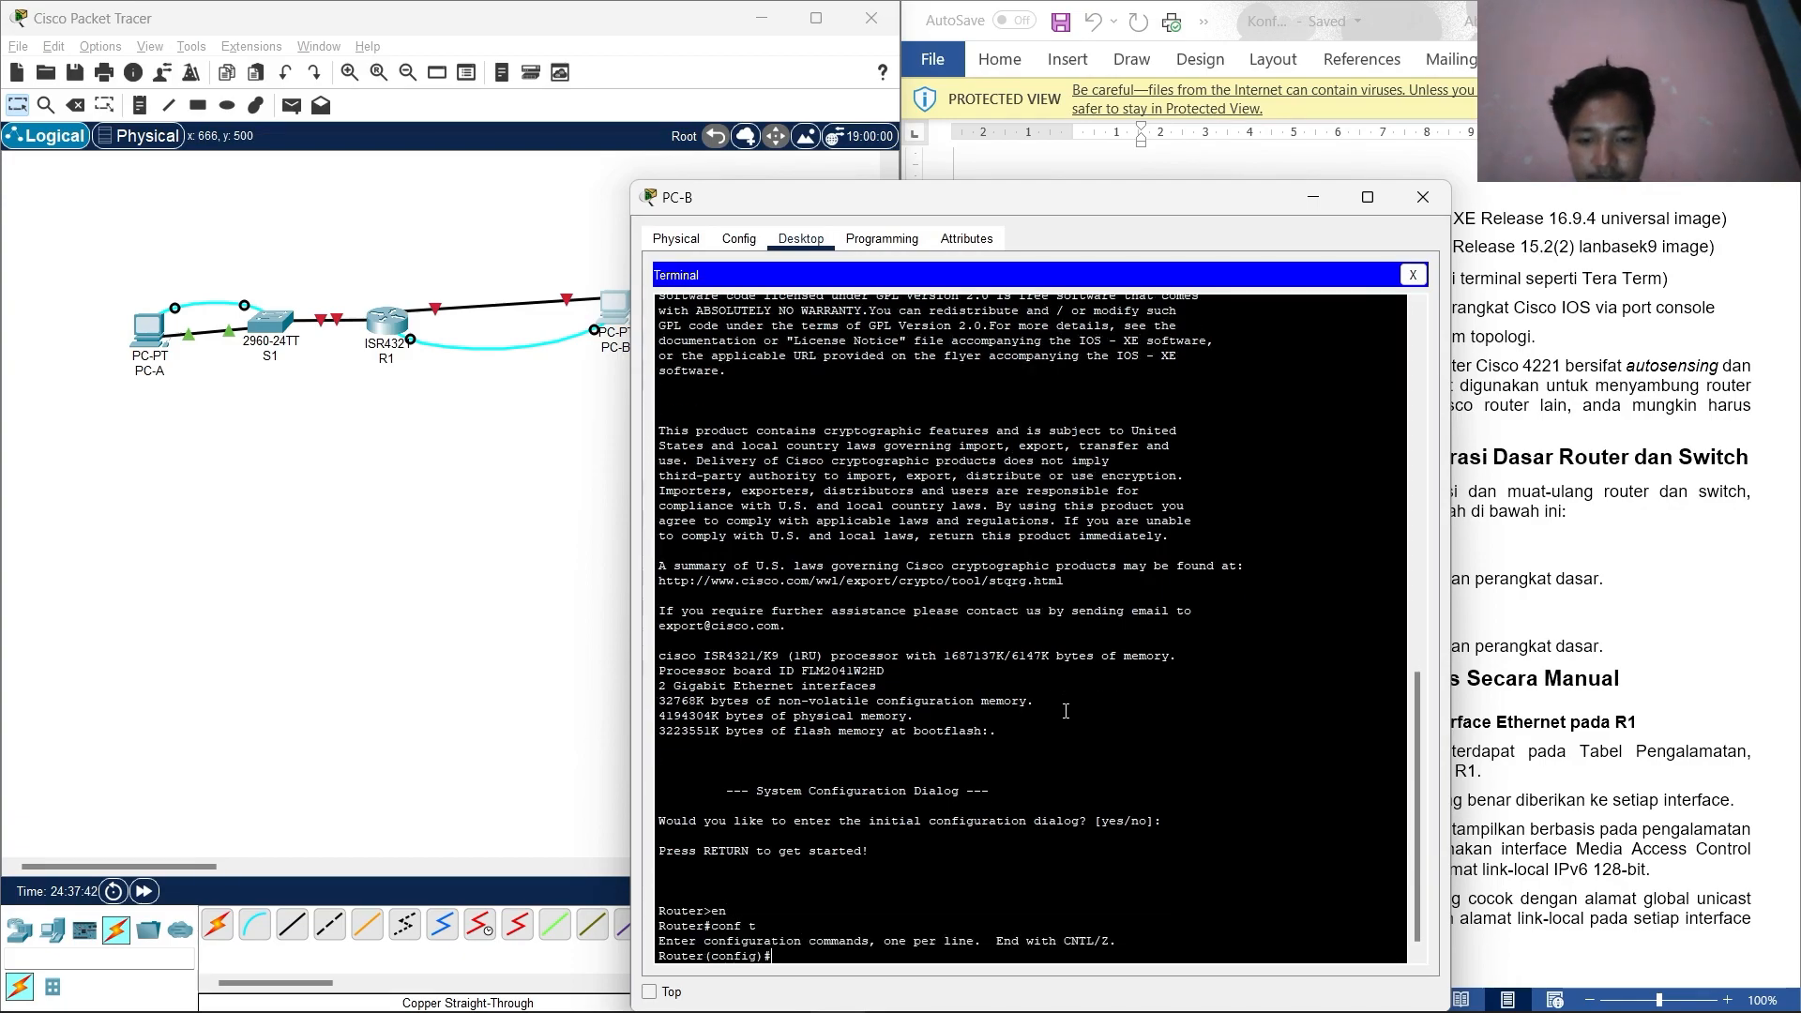
pyautogui.write('hostname')
pyautogui.press('capslock')
pyautogui.write('R1')
pyautogui.press('Return')
pyautogui.press('capslock')
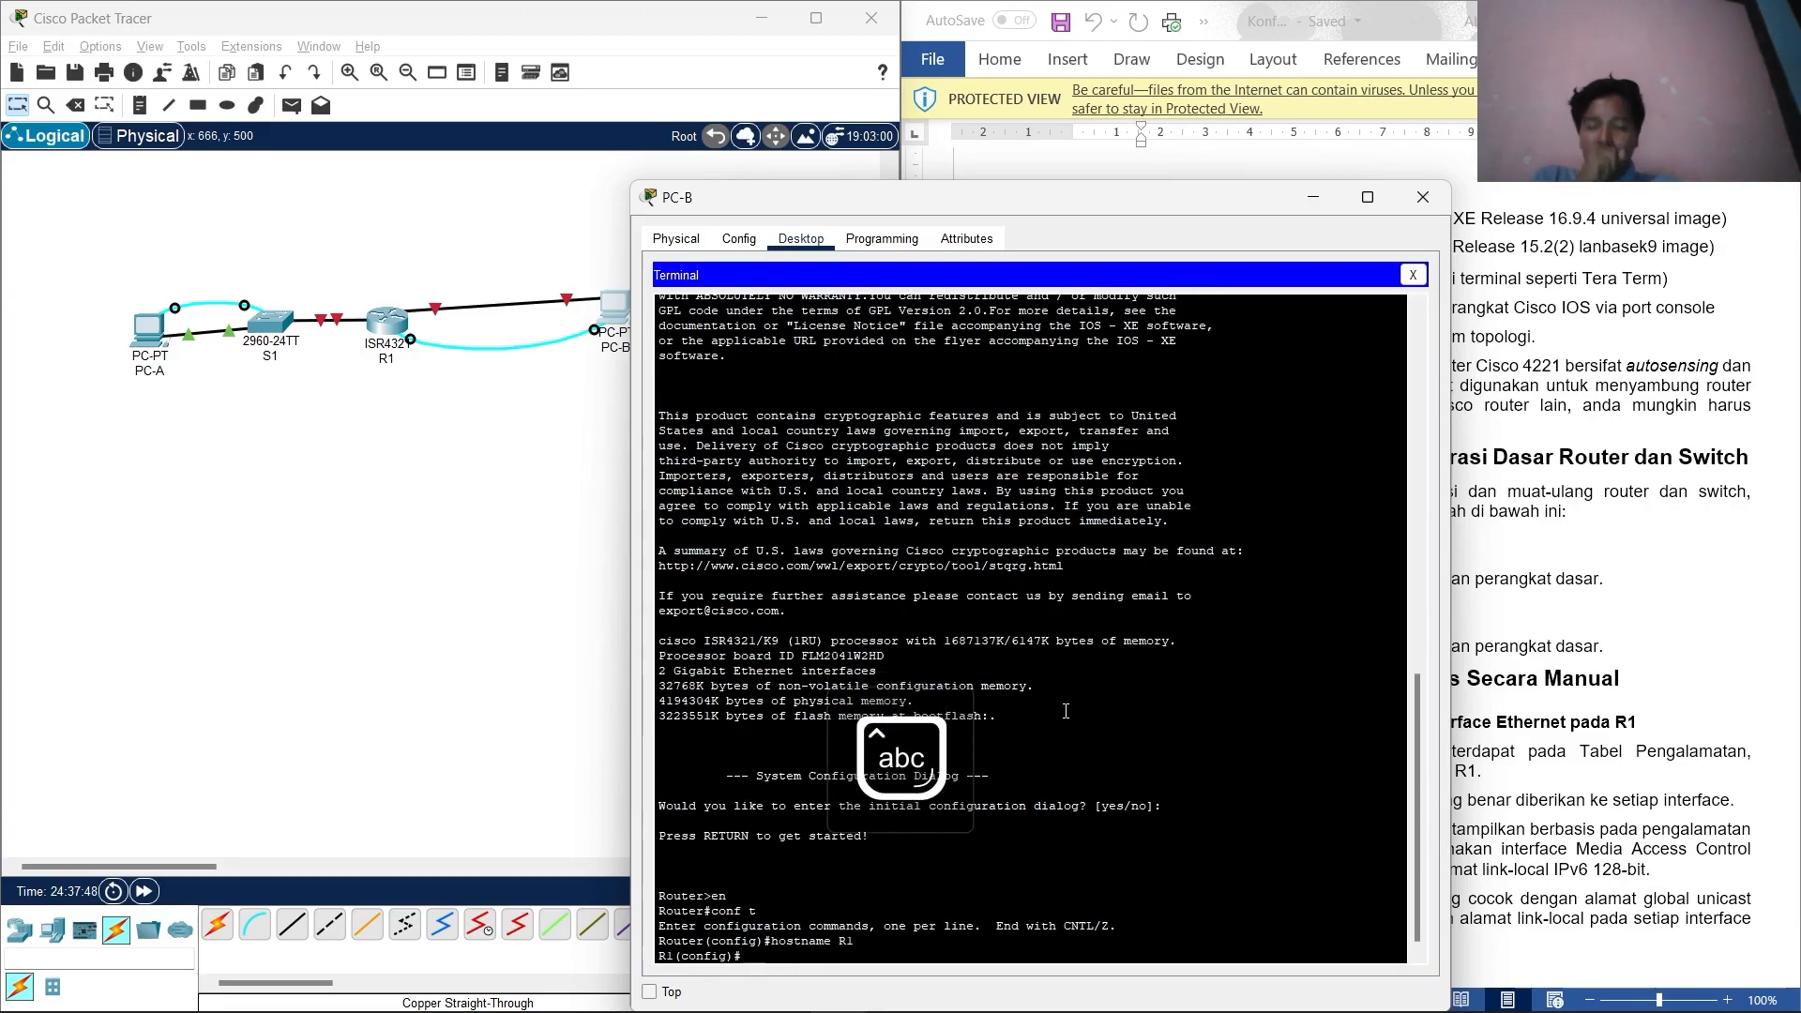
# Turn on ip domain-lookup, set the enable secret, and enter line console 0.
pyautogui.write('ip domain')
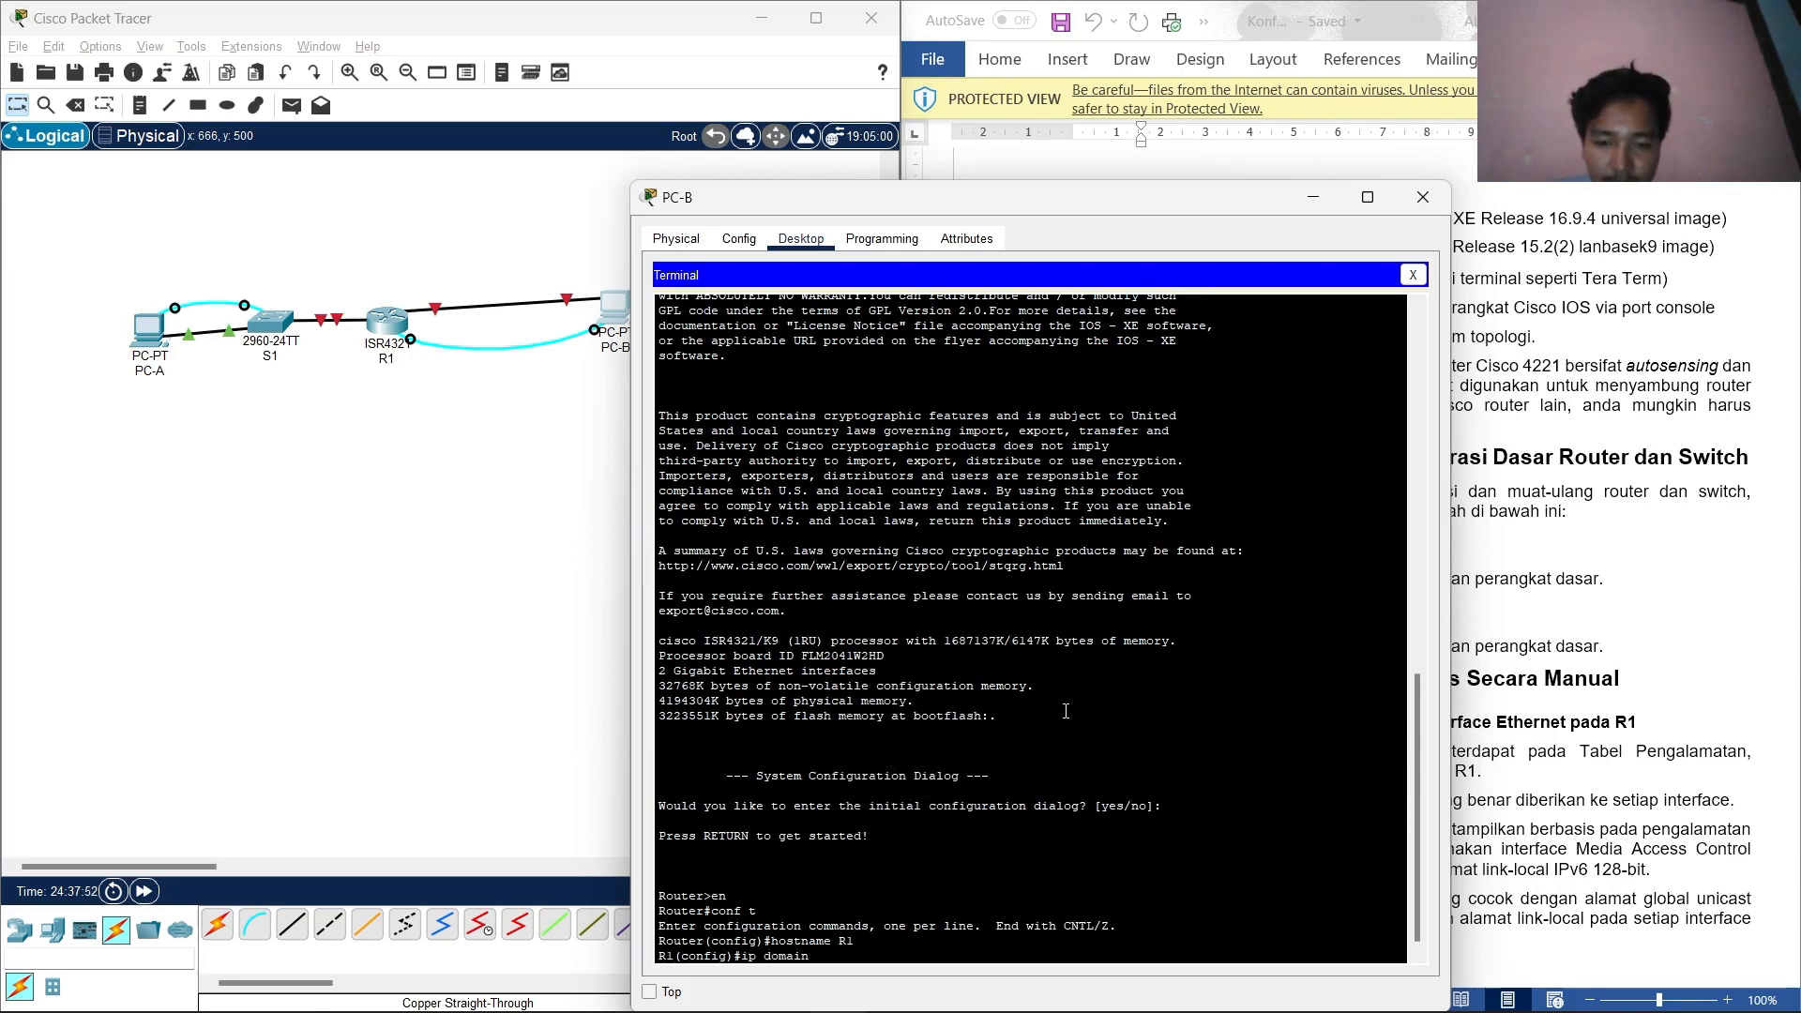
pyautogui.write(' lo')
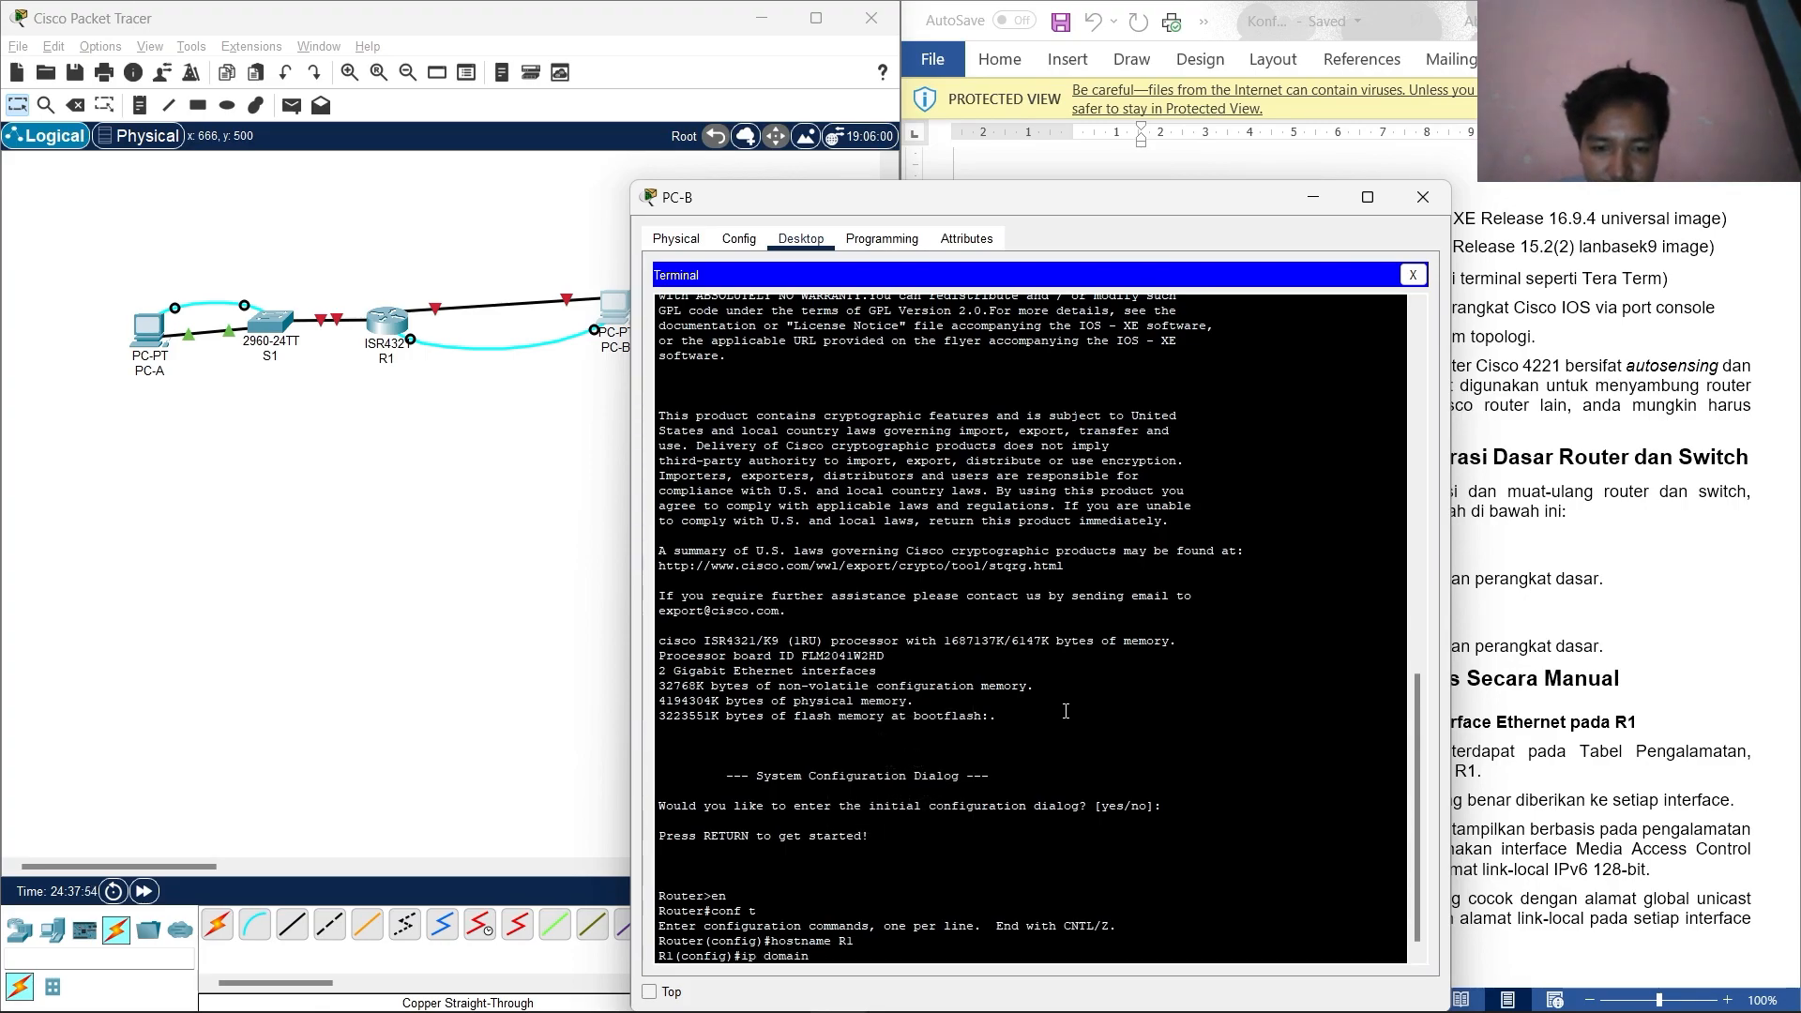
pyautogui.write('loopup')
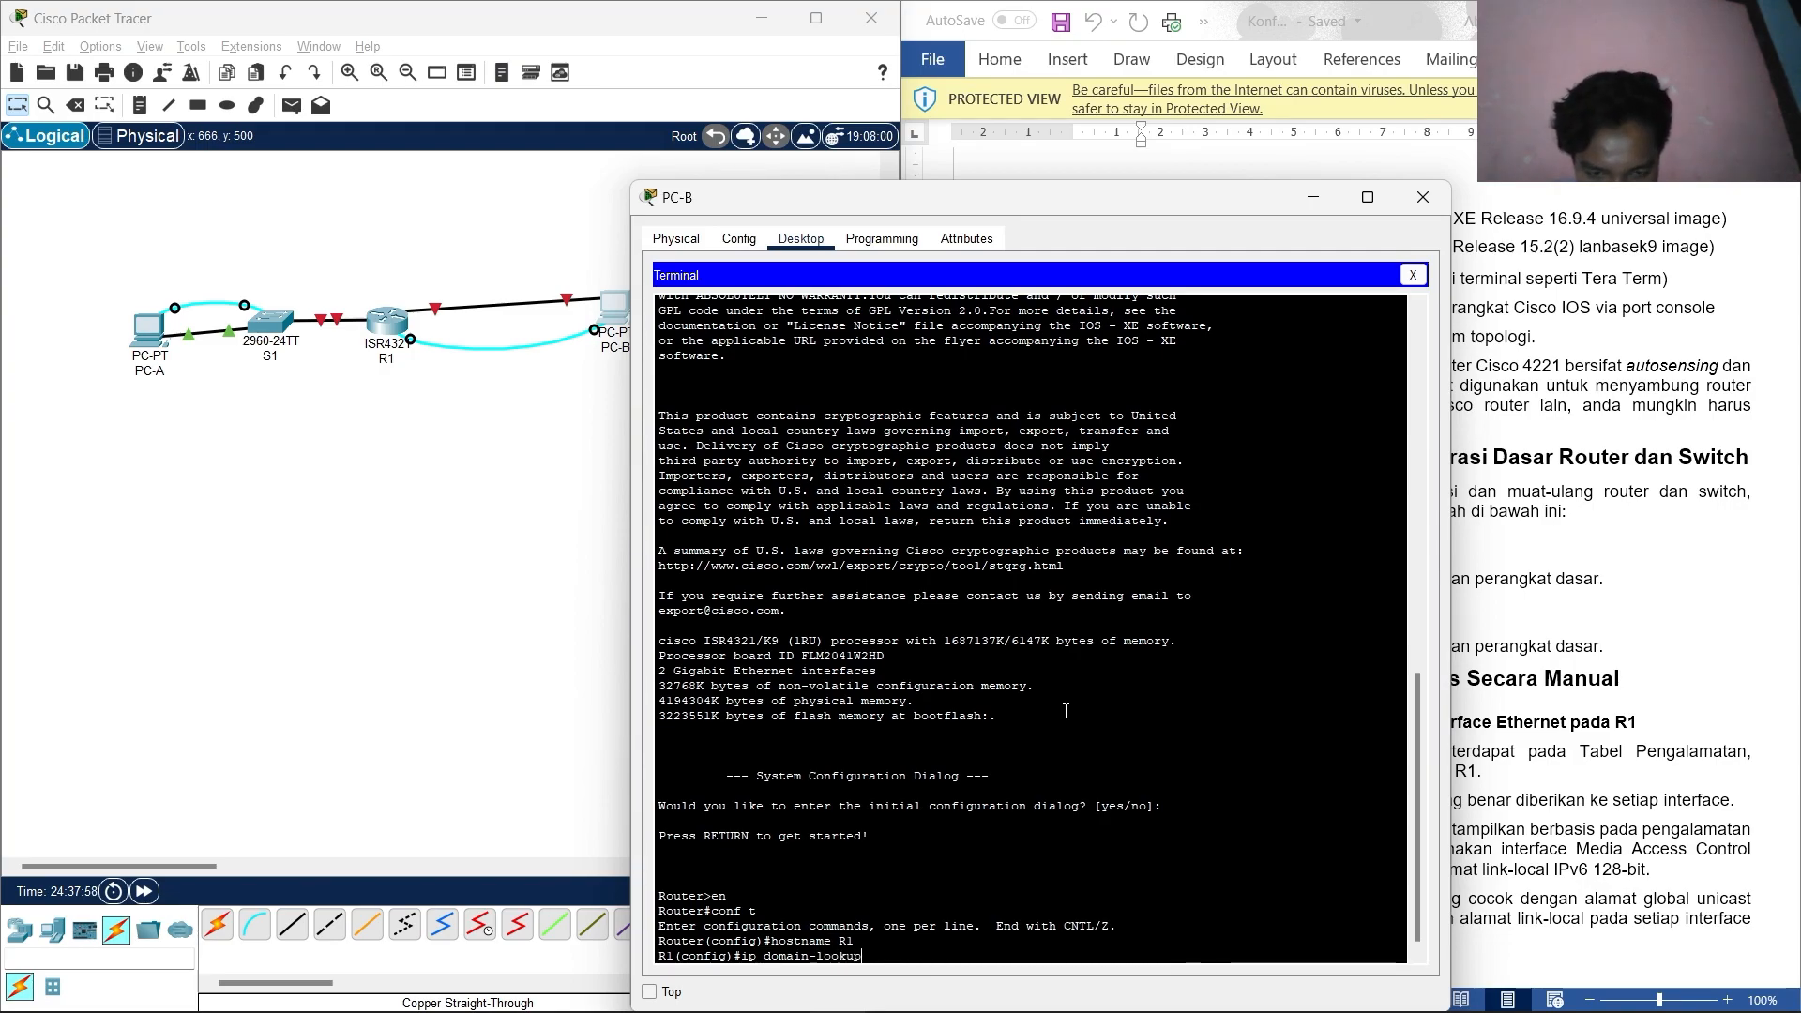
pyautogui.press('Return')
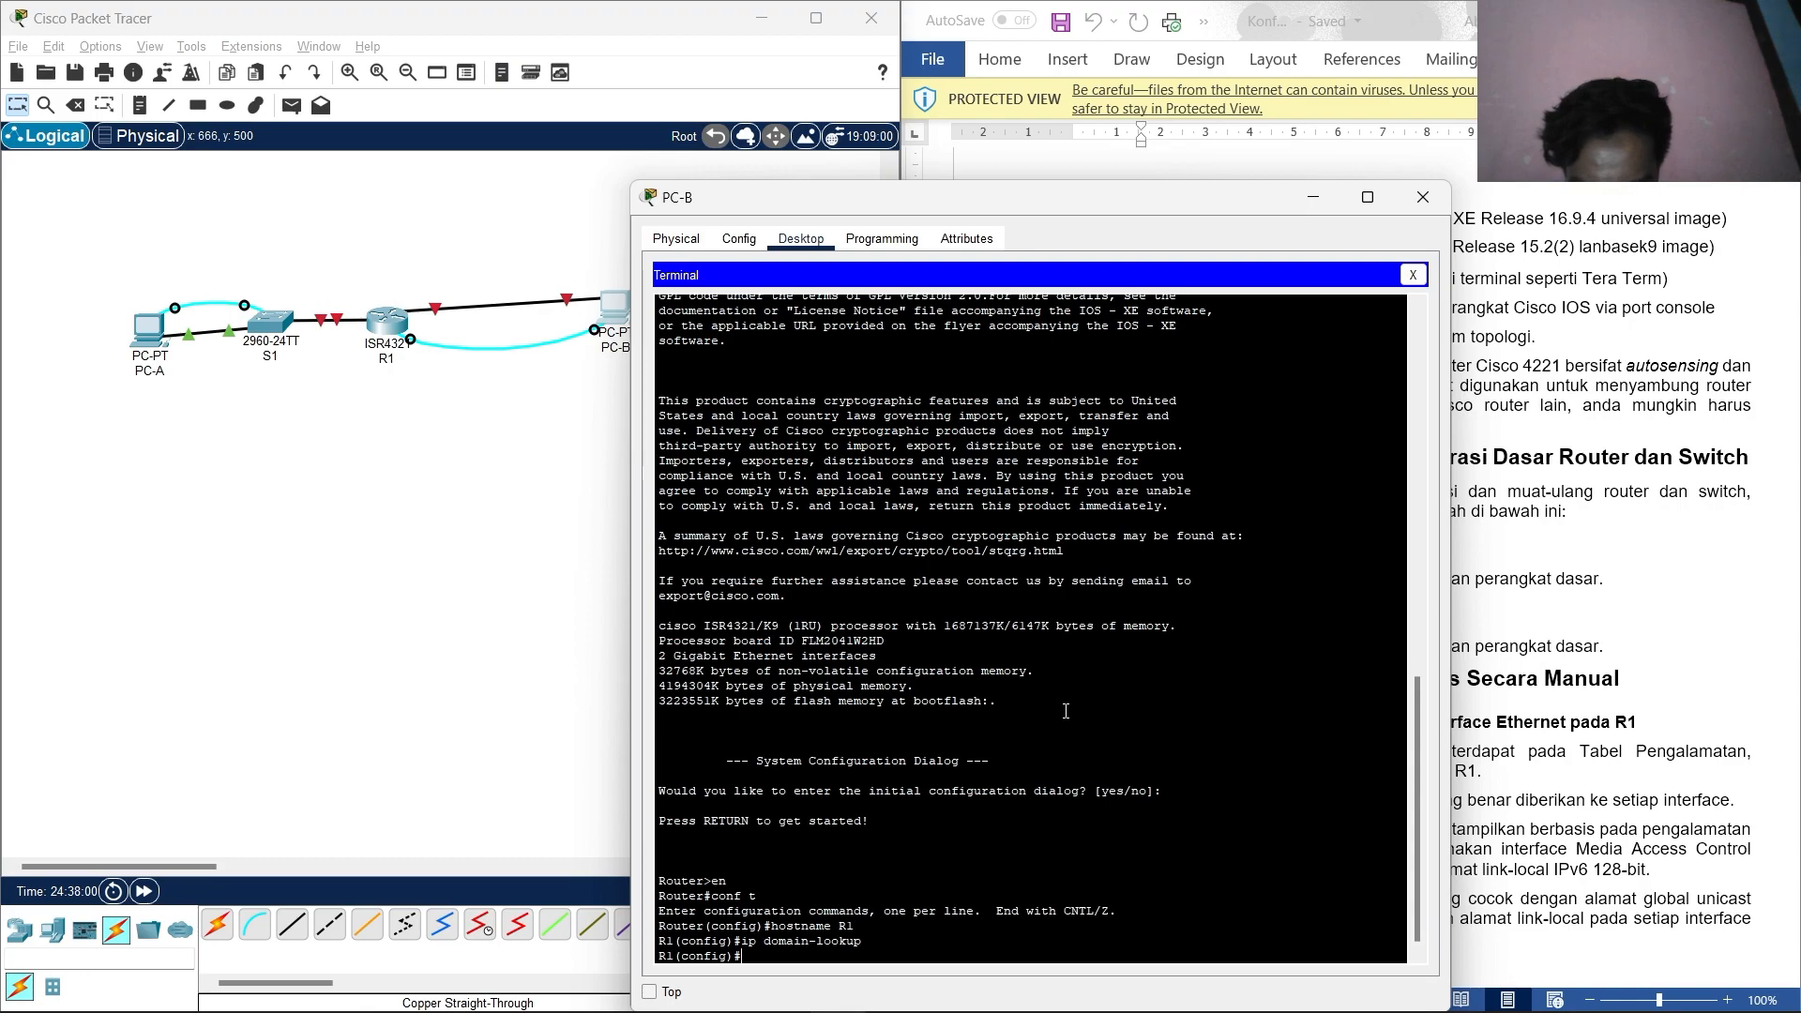
pyautogui.write('ena')
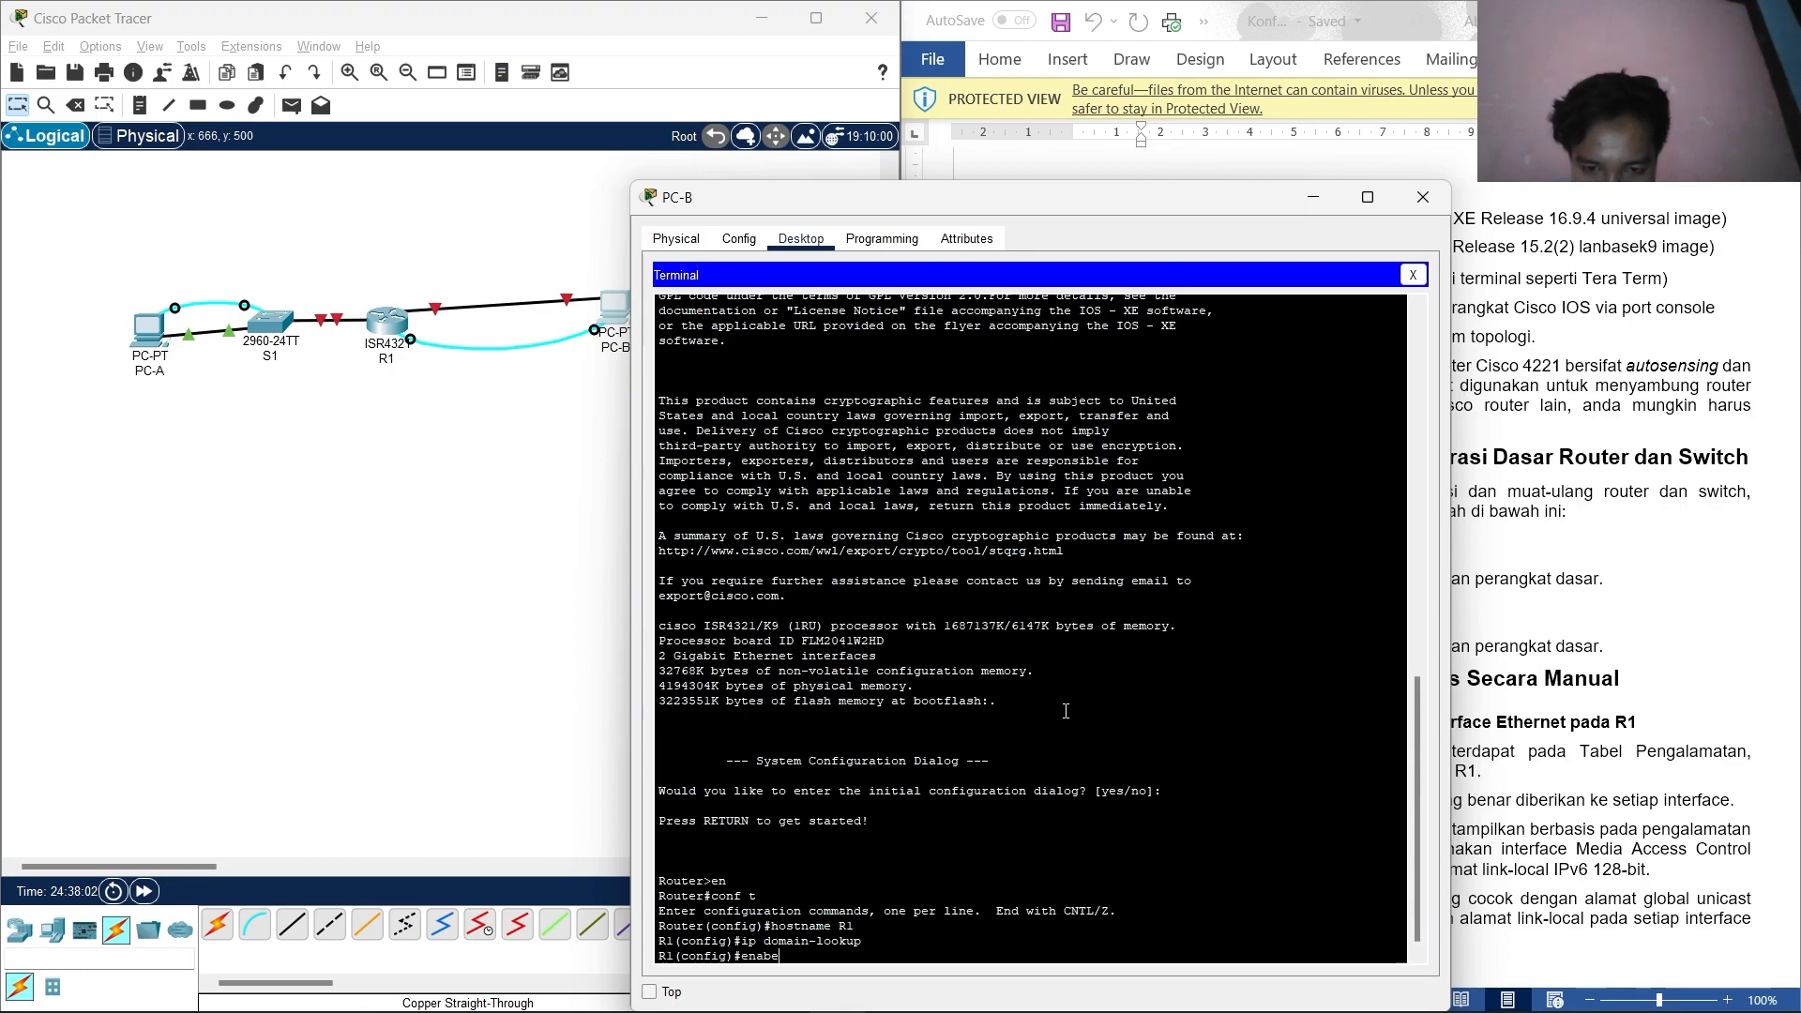
pyautogui.write('ble secret dlas')
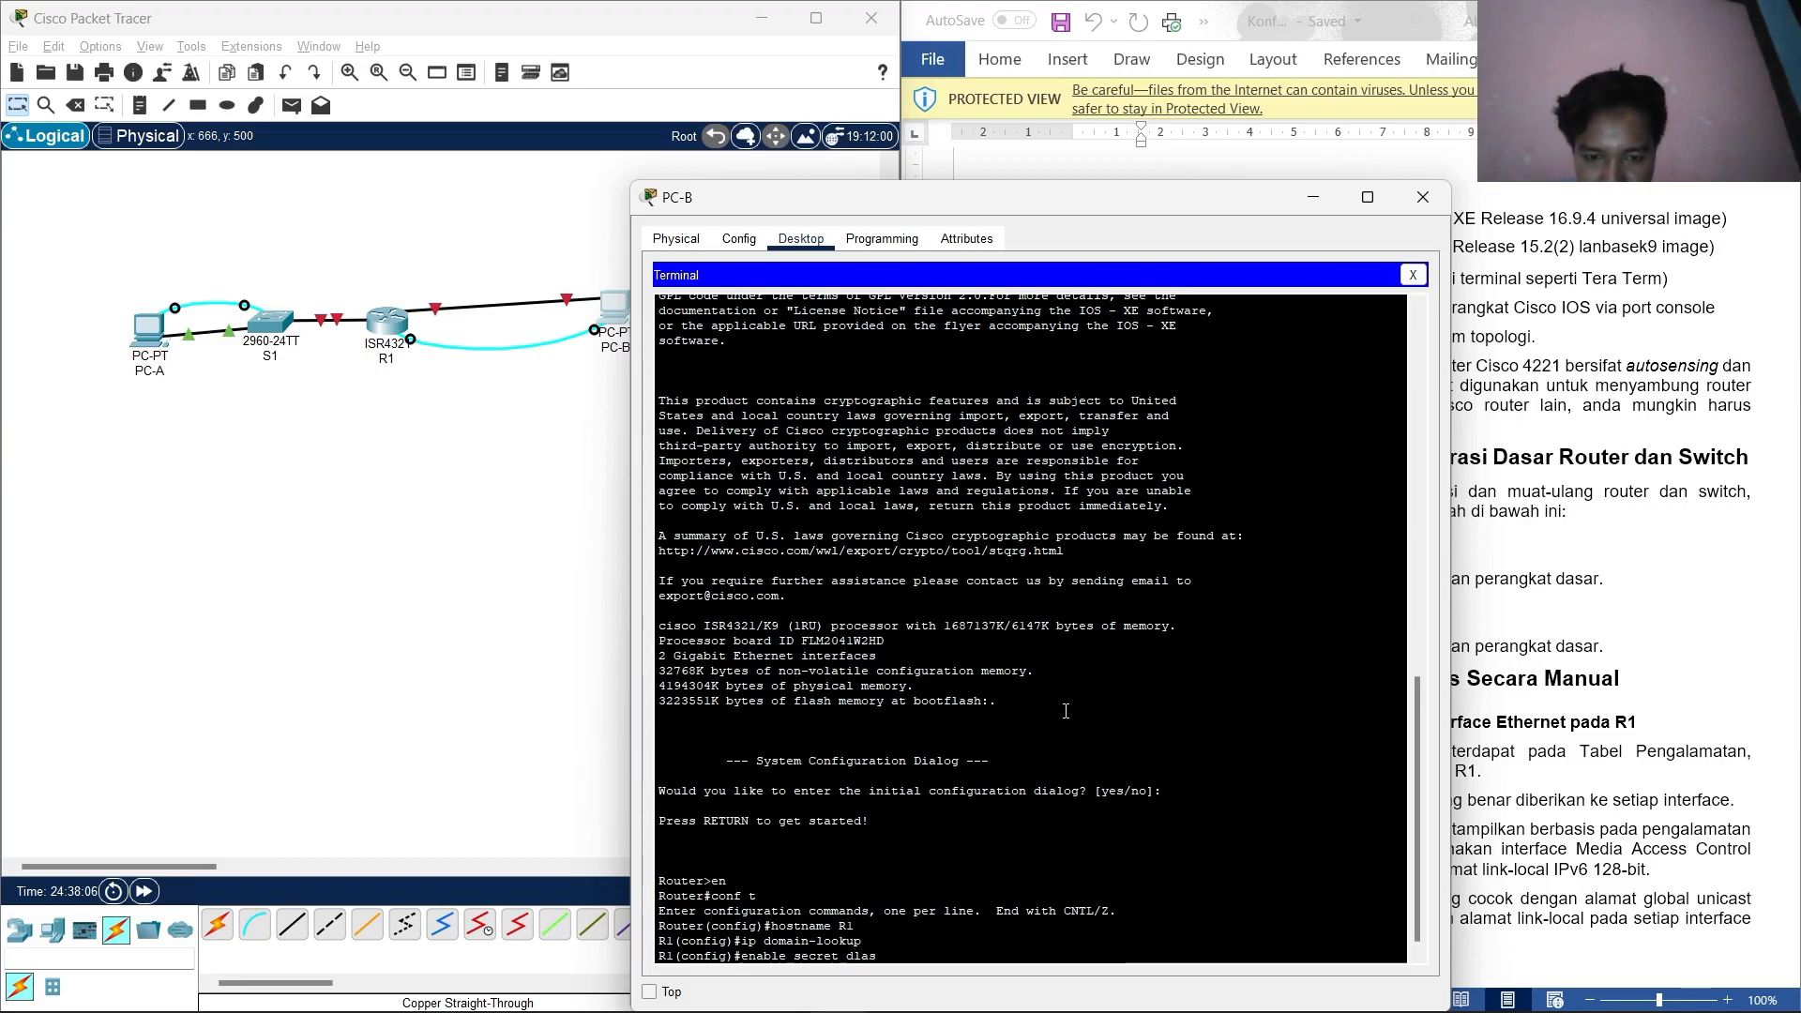
pyautogui.write('s')
pyautogui.press('Return')
pyautogui.write('line')
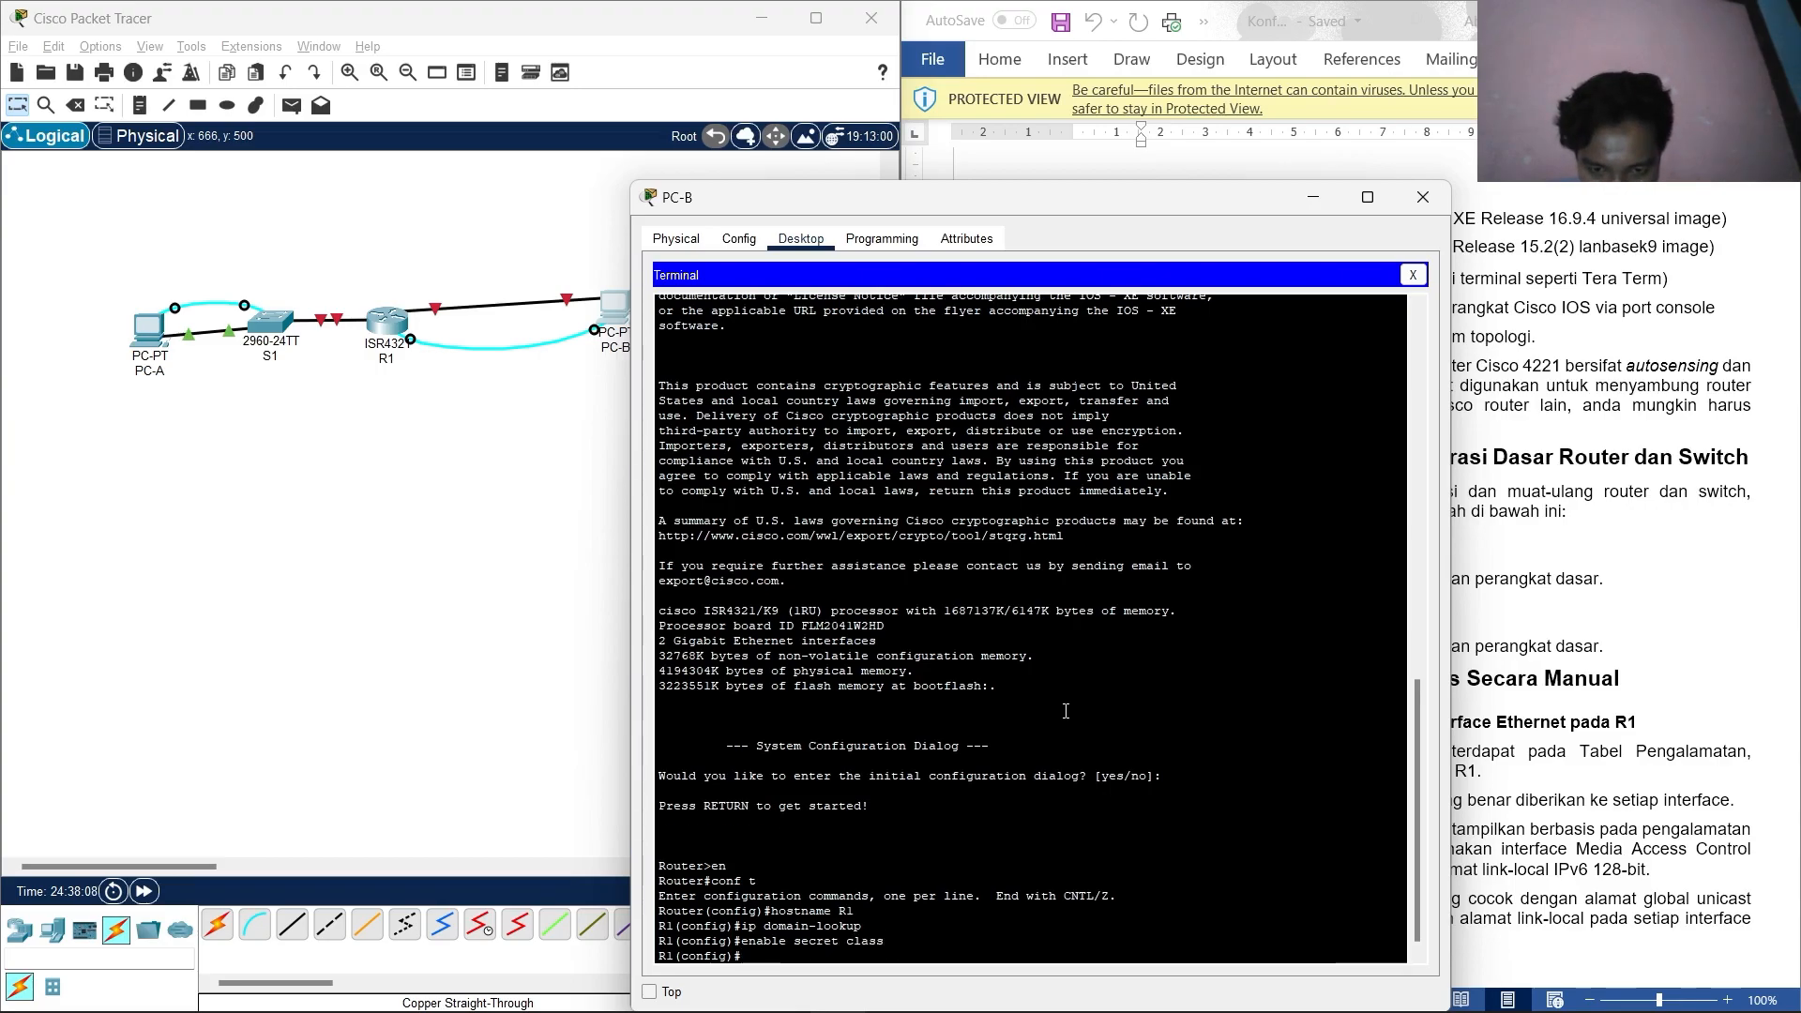
pyautogui.write(' con')
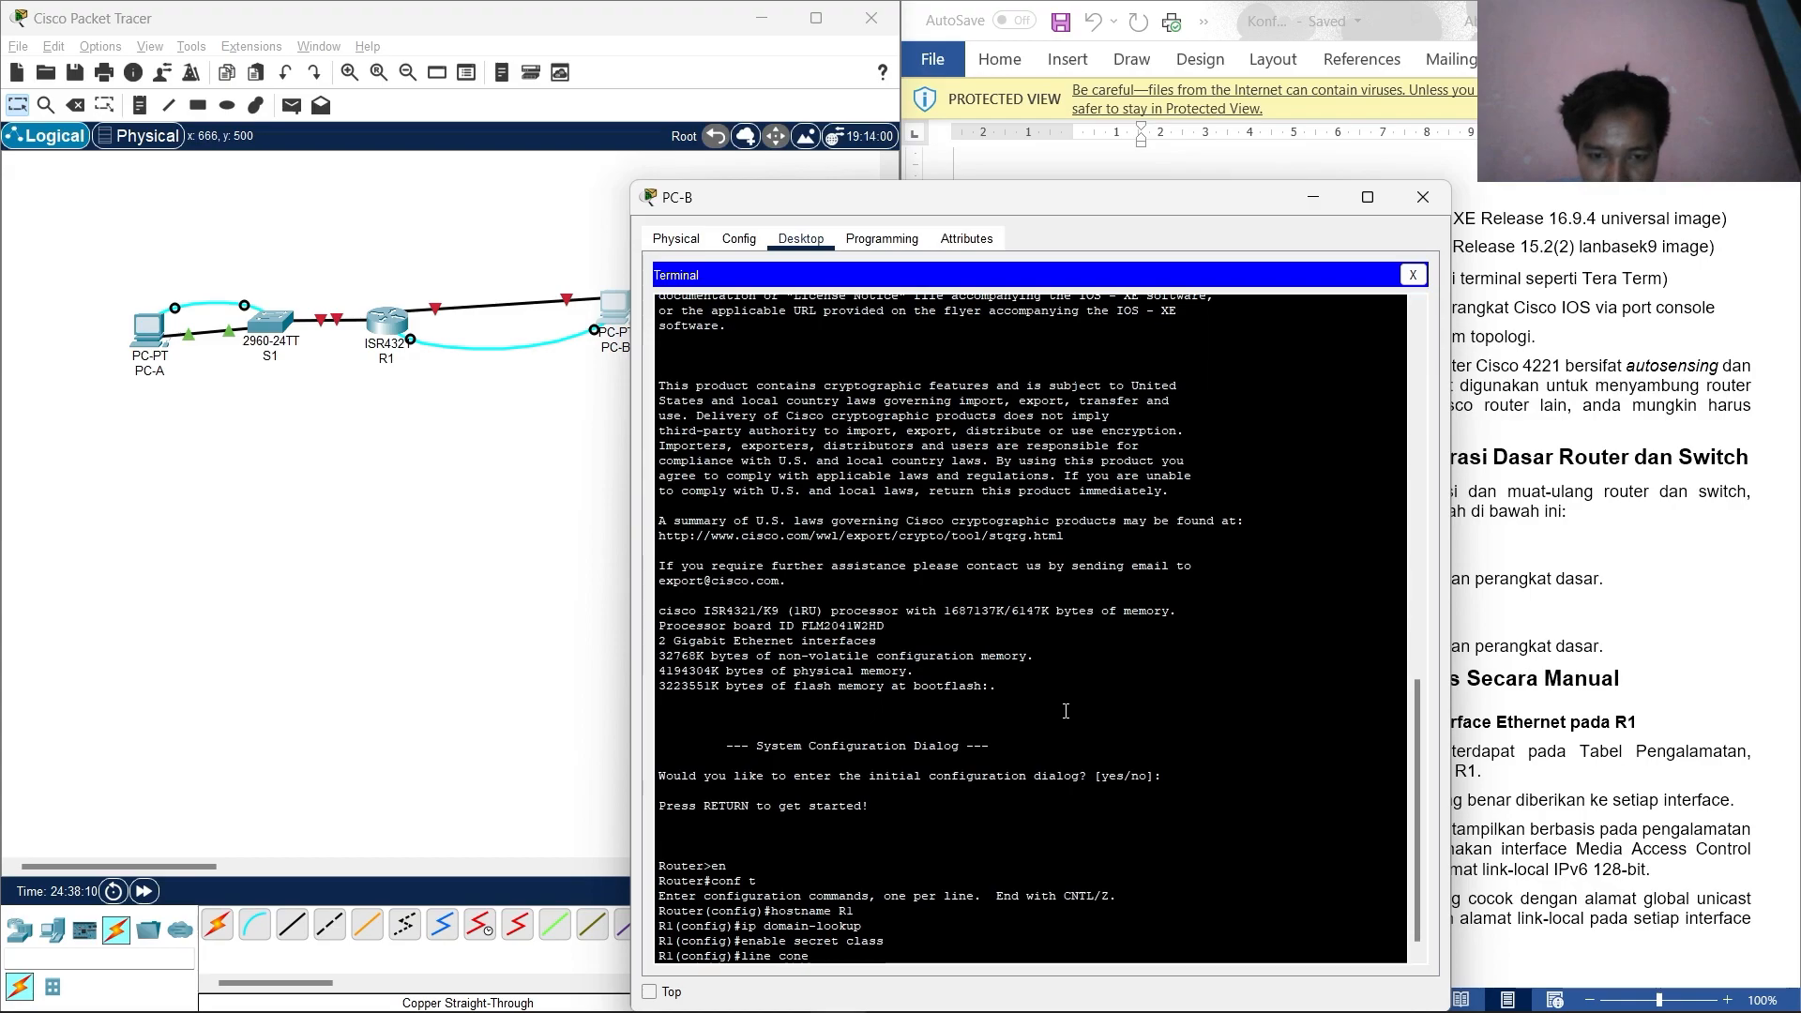
pyautogui.write('sole')
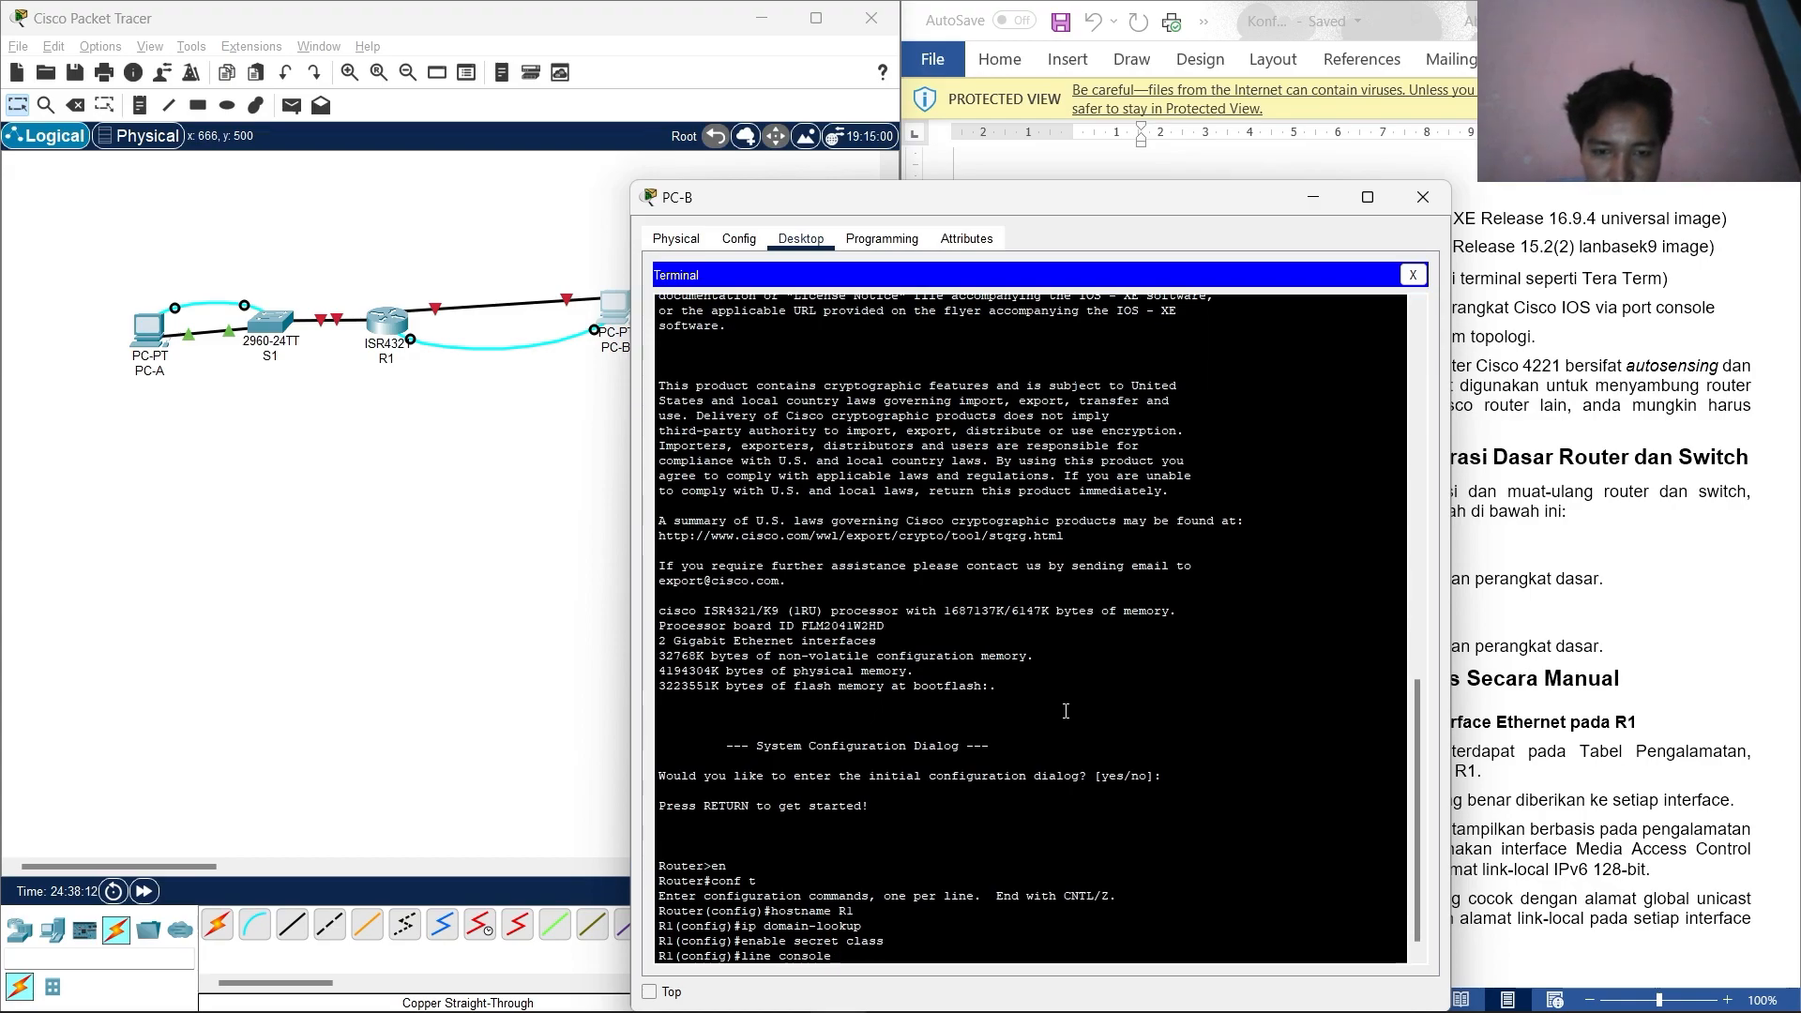
pyautogui.write(' 0')
# Set a password on R1's console line 0 and require login.
pyautogui.press('Return')
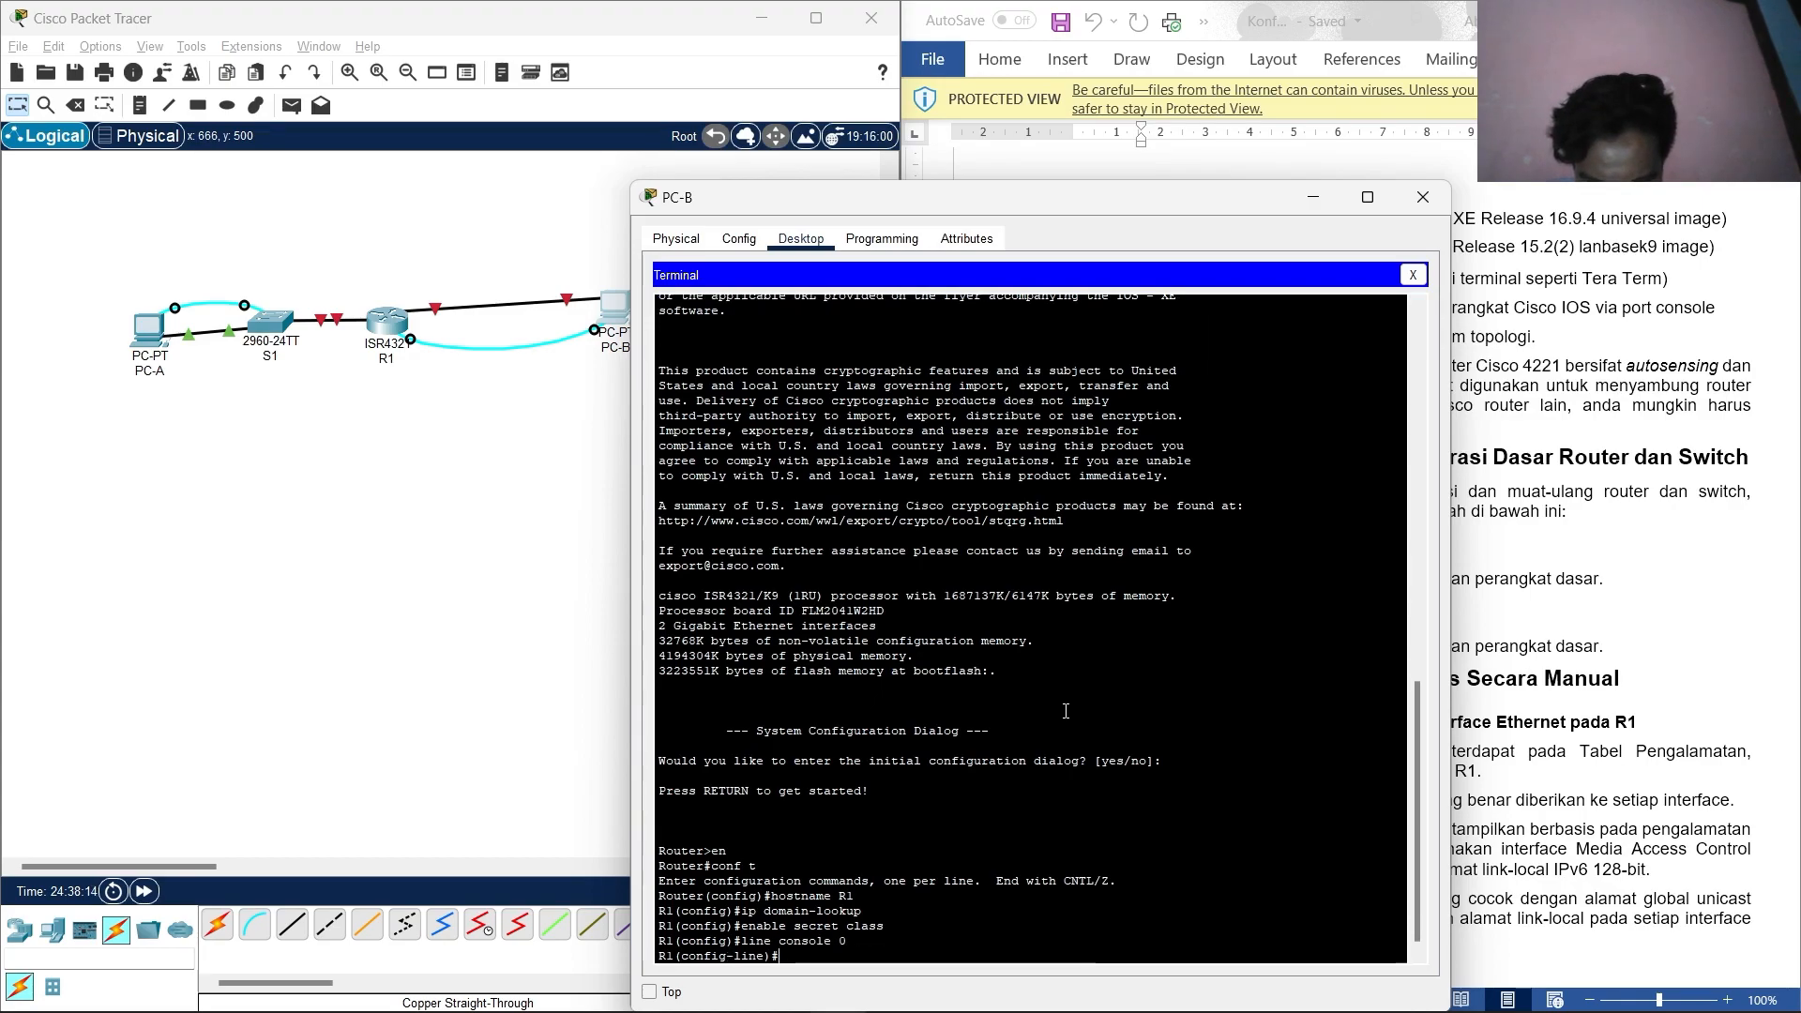
pyautogui.write('password')
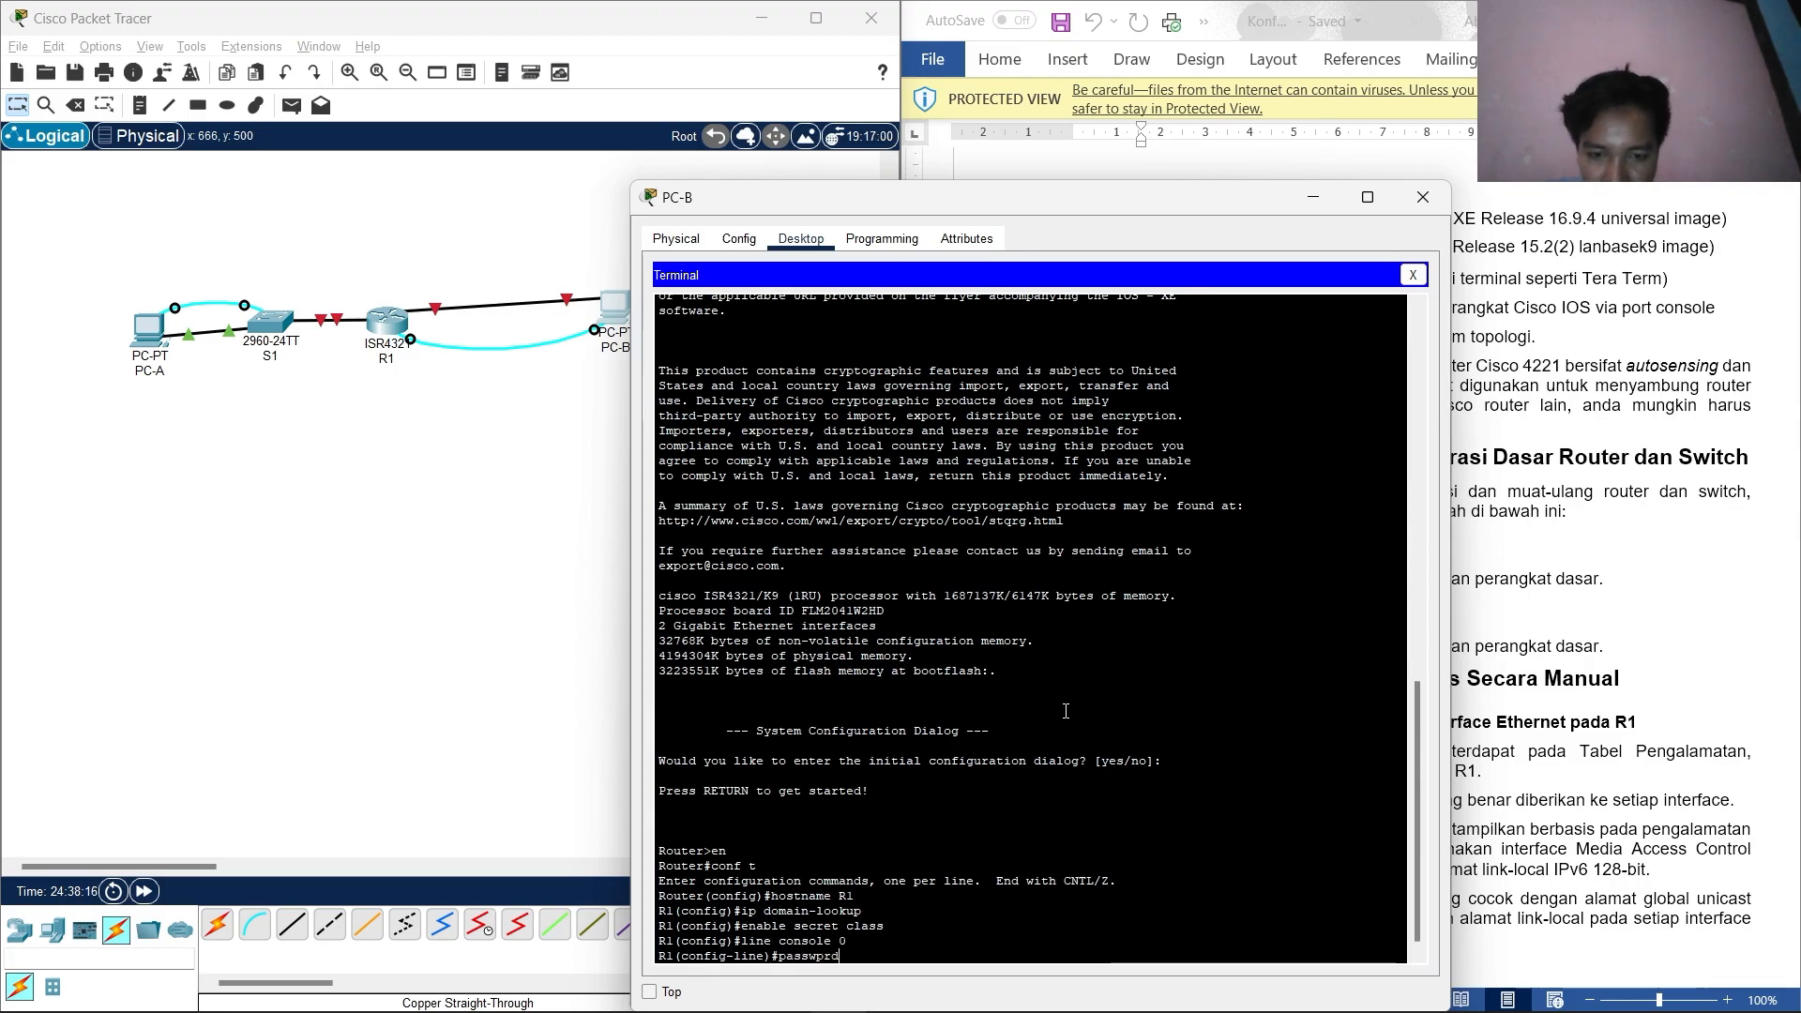
pyautogui.write(' cisco')
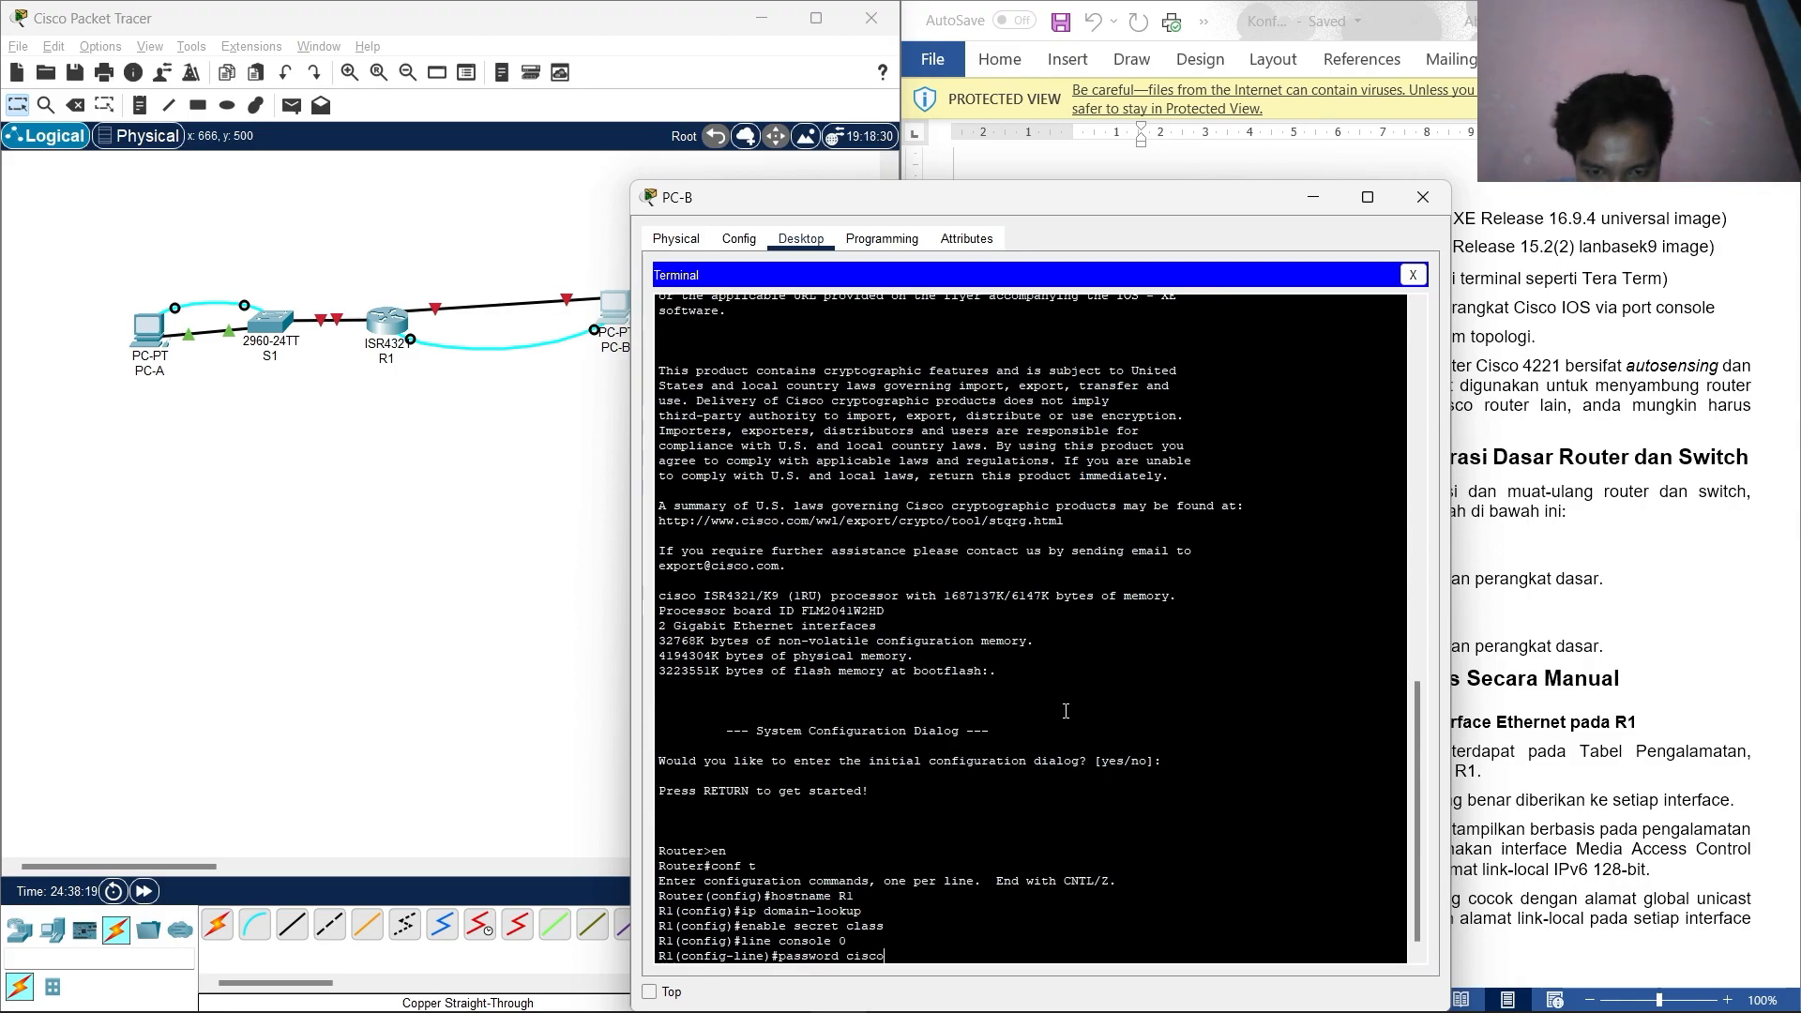
pyautogui.press('Return')
pyautogui.write('login')
pyautogui.press('Return')
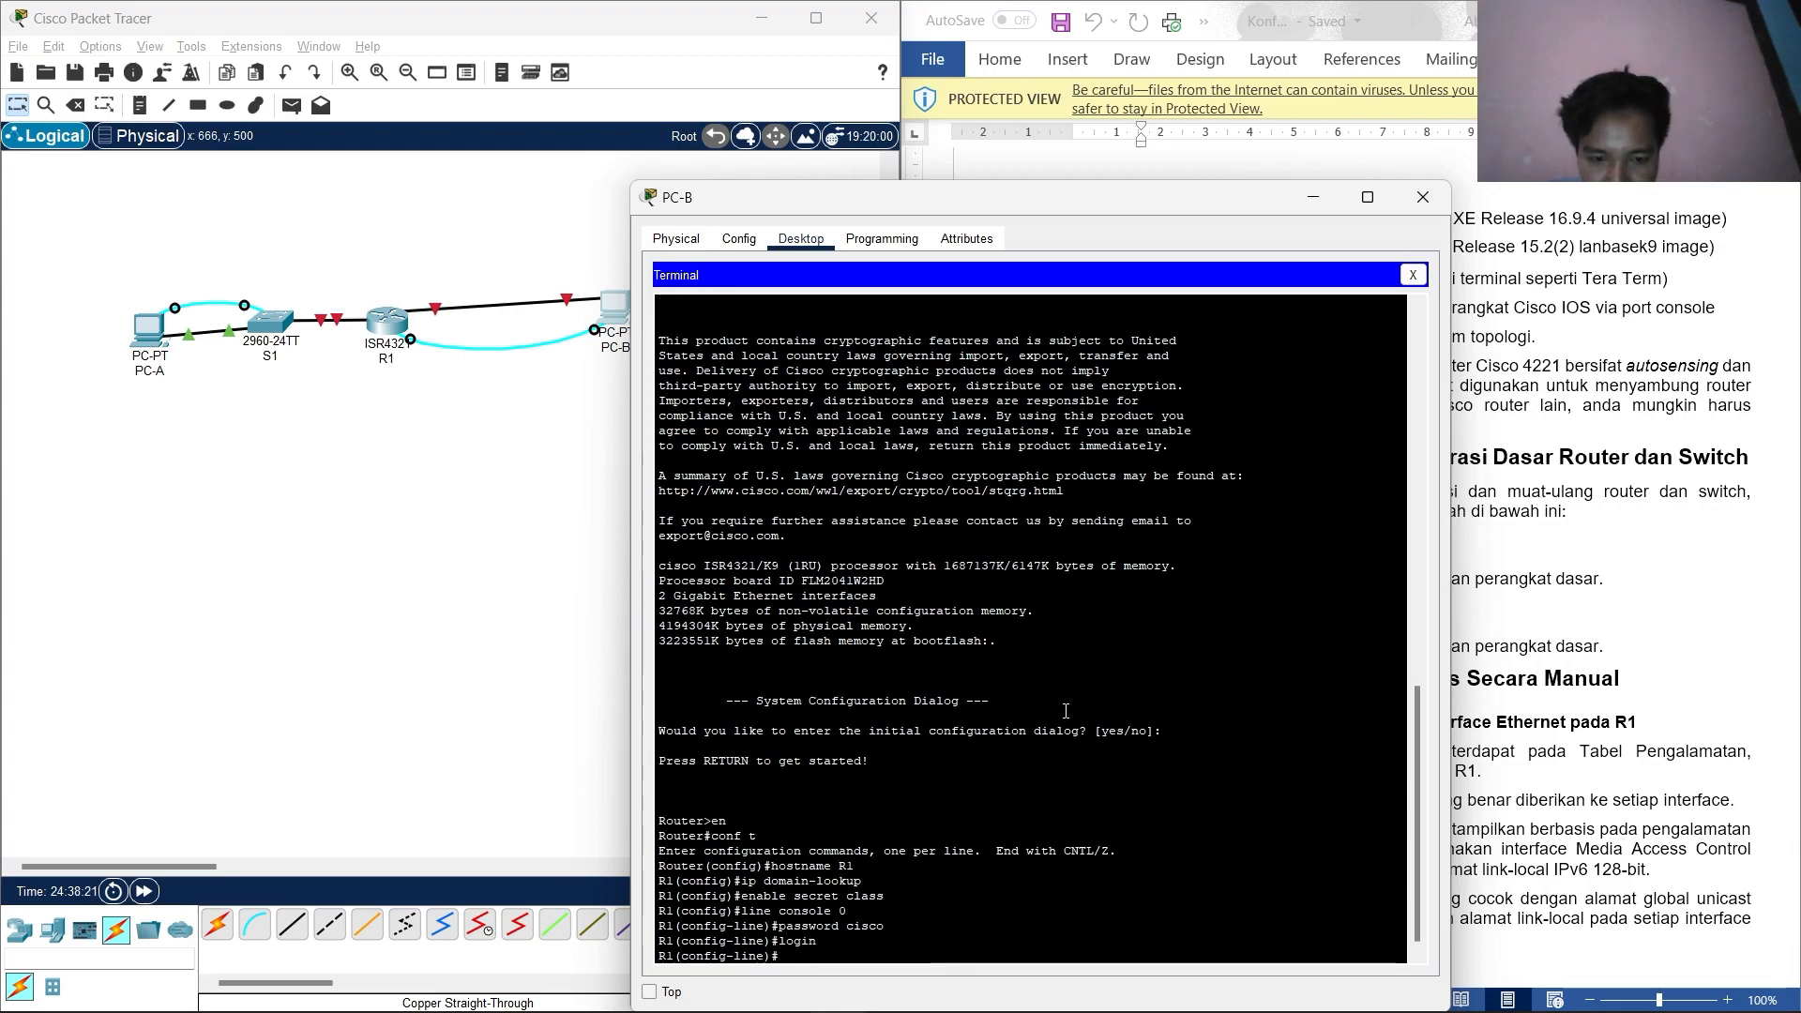
# Give R1's vty lines 0 4 the line password and require login.
pyautogui.write('line bty 0 4')
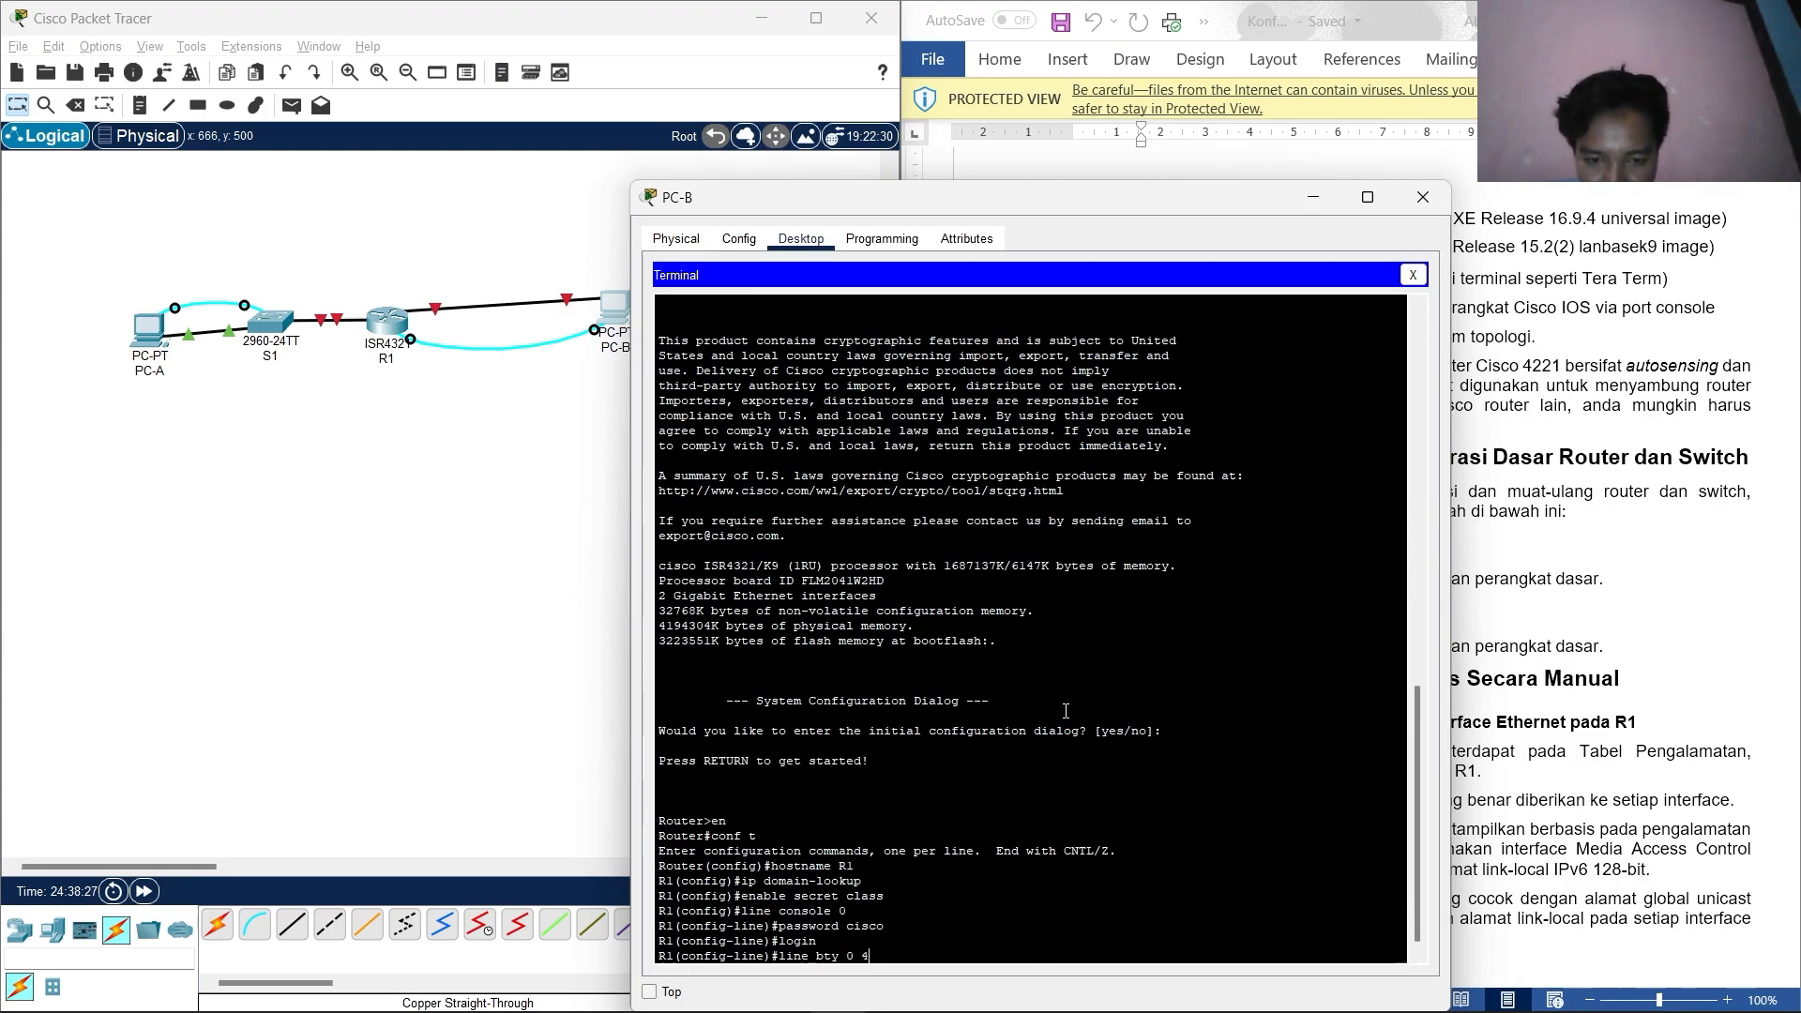
pyautogui.press('BackSpace')
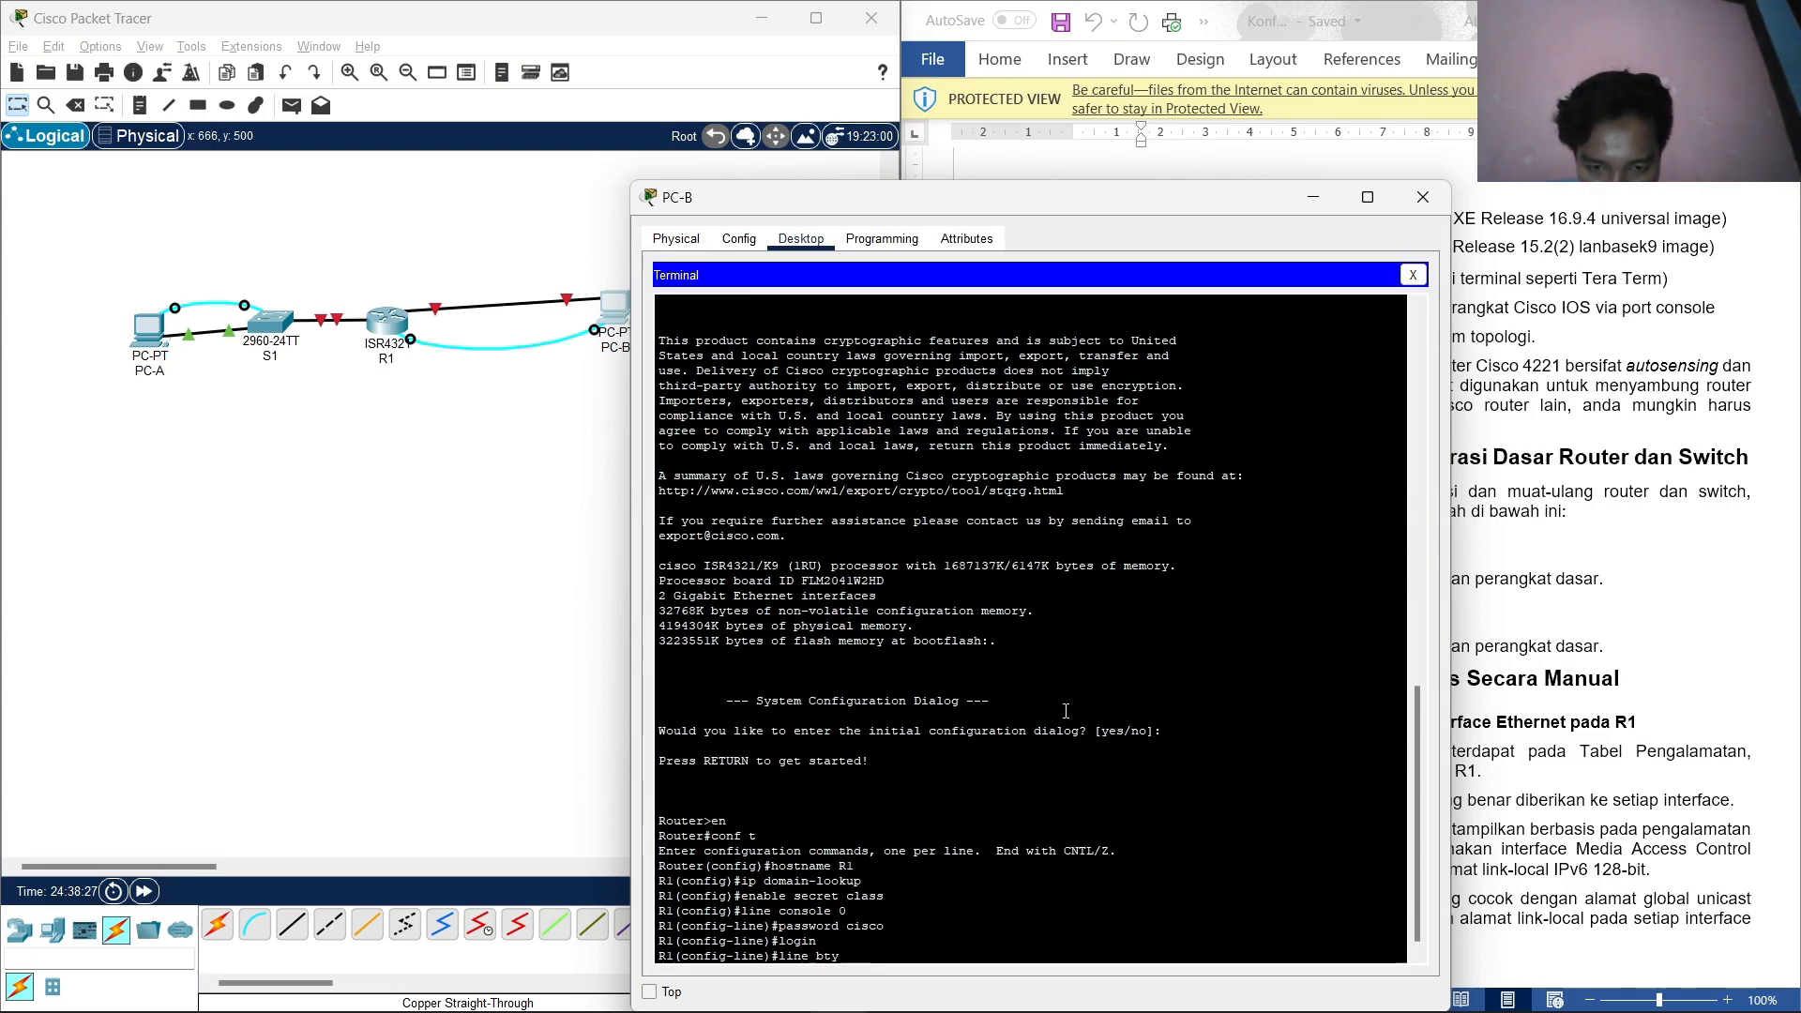
pyautogui.write('0 4')
pyautogui.press('Return')
pyautogui.write('pass')
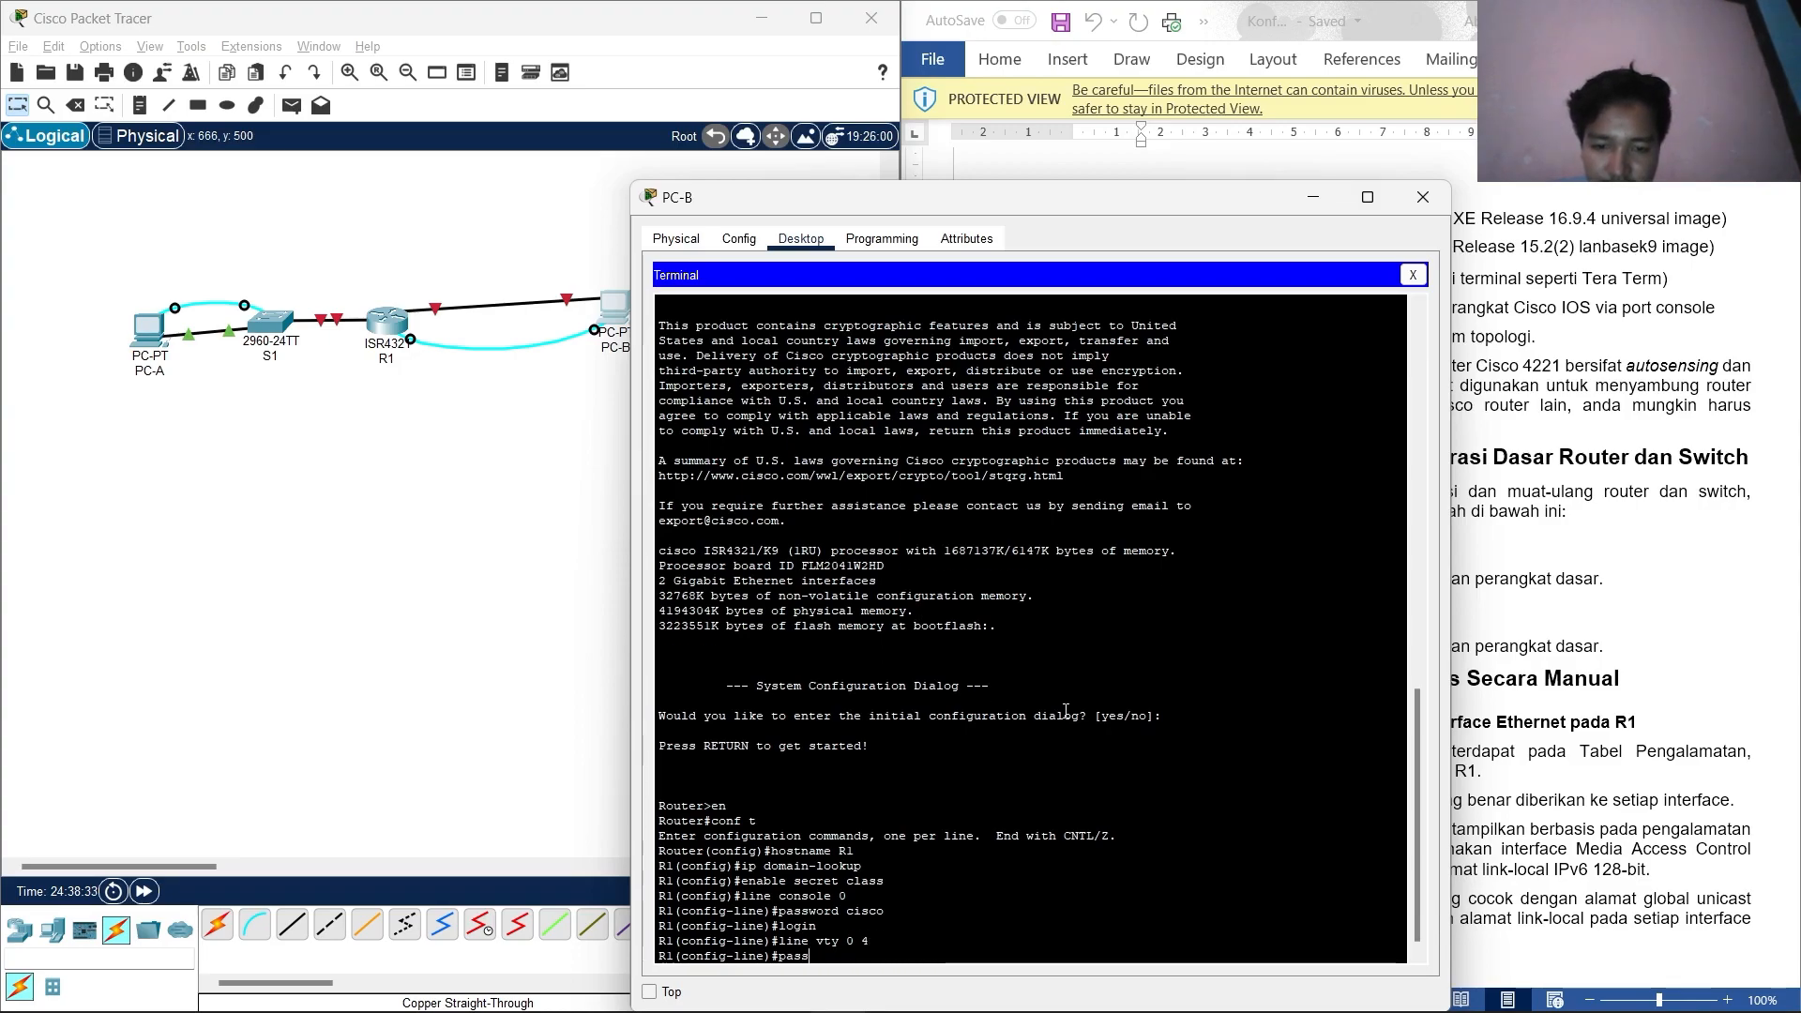
pyautogui.write('owrd')
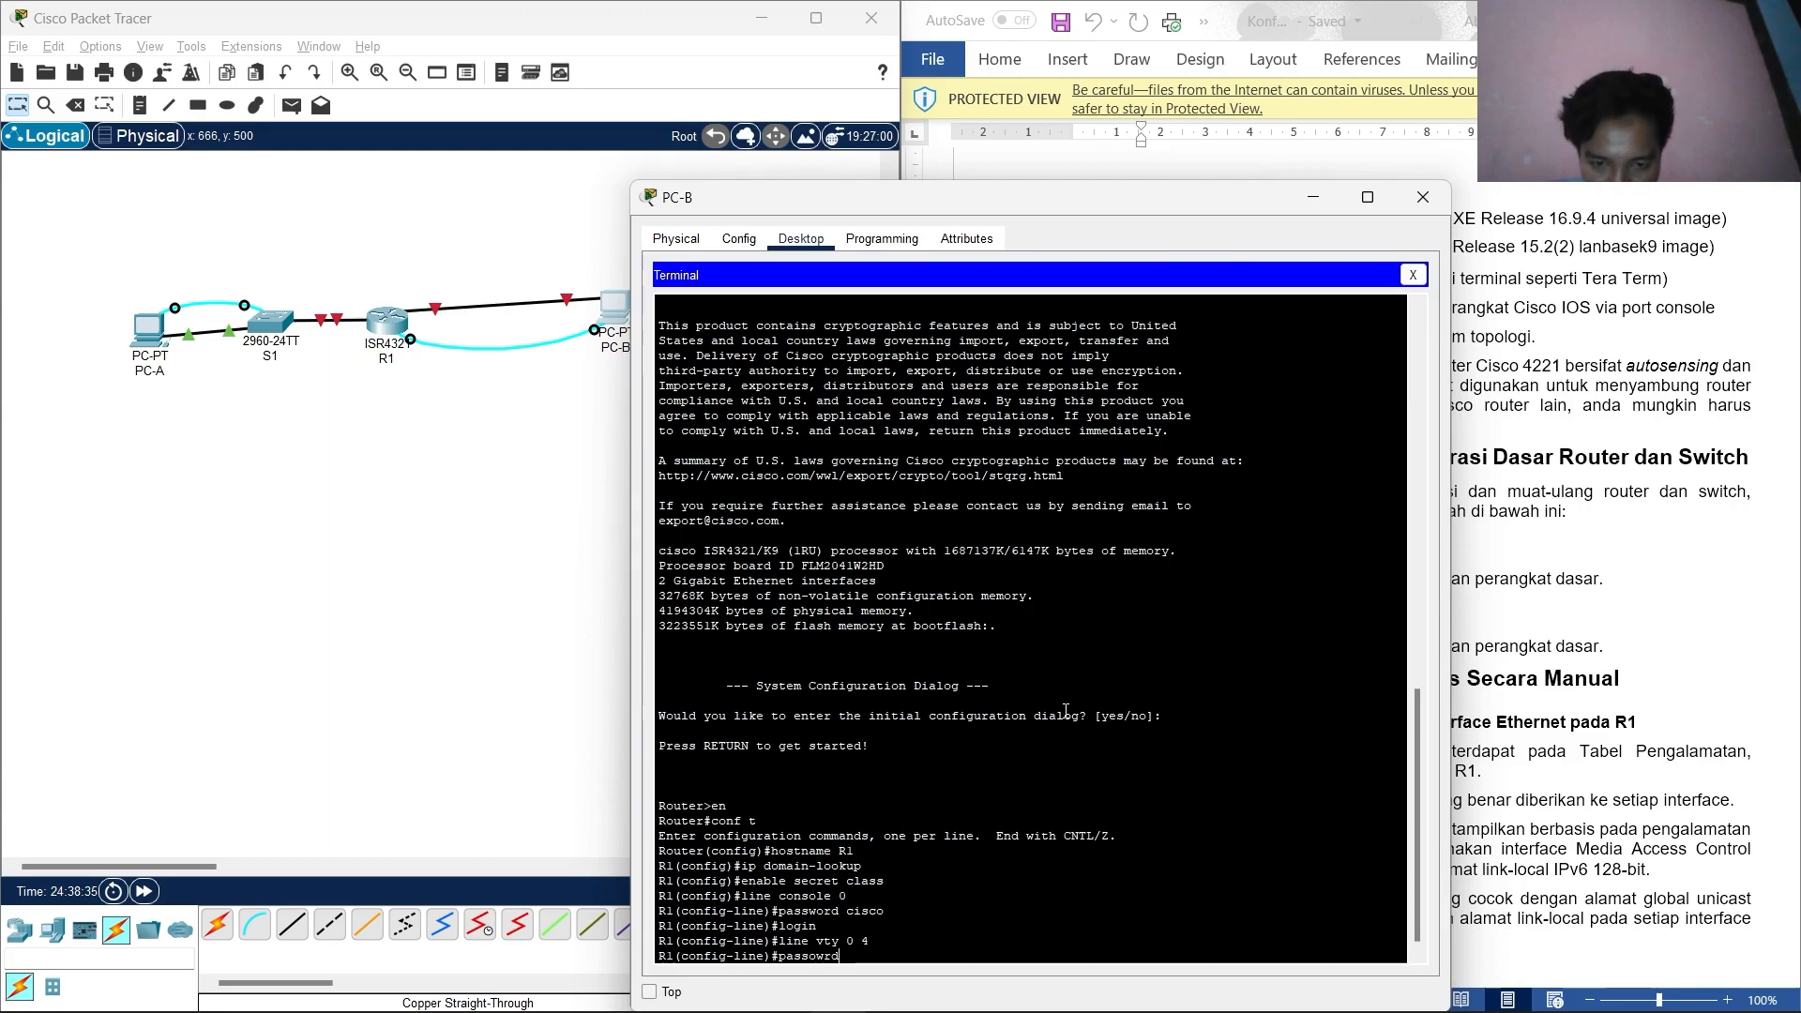
pyautogui.press('BackSpace')
pyautogui.press('BackSpace')
pyautogui.press('BackSpace')
pyautogui.press('BackSpace')
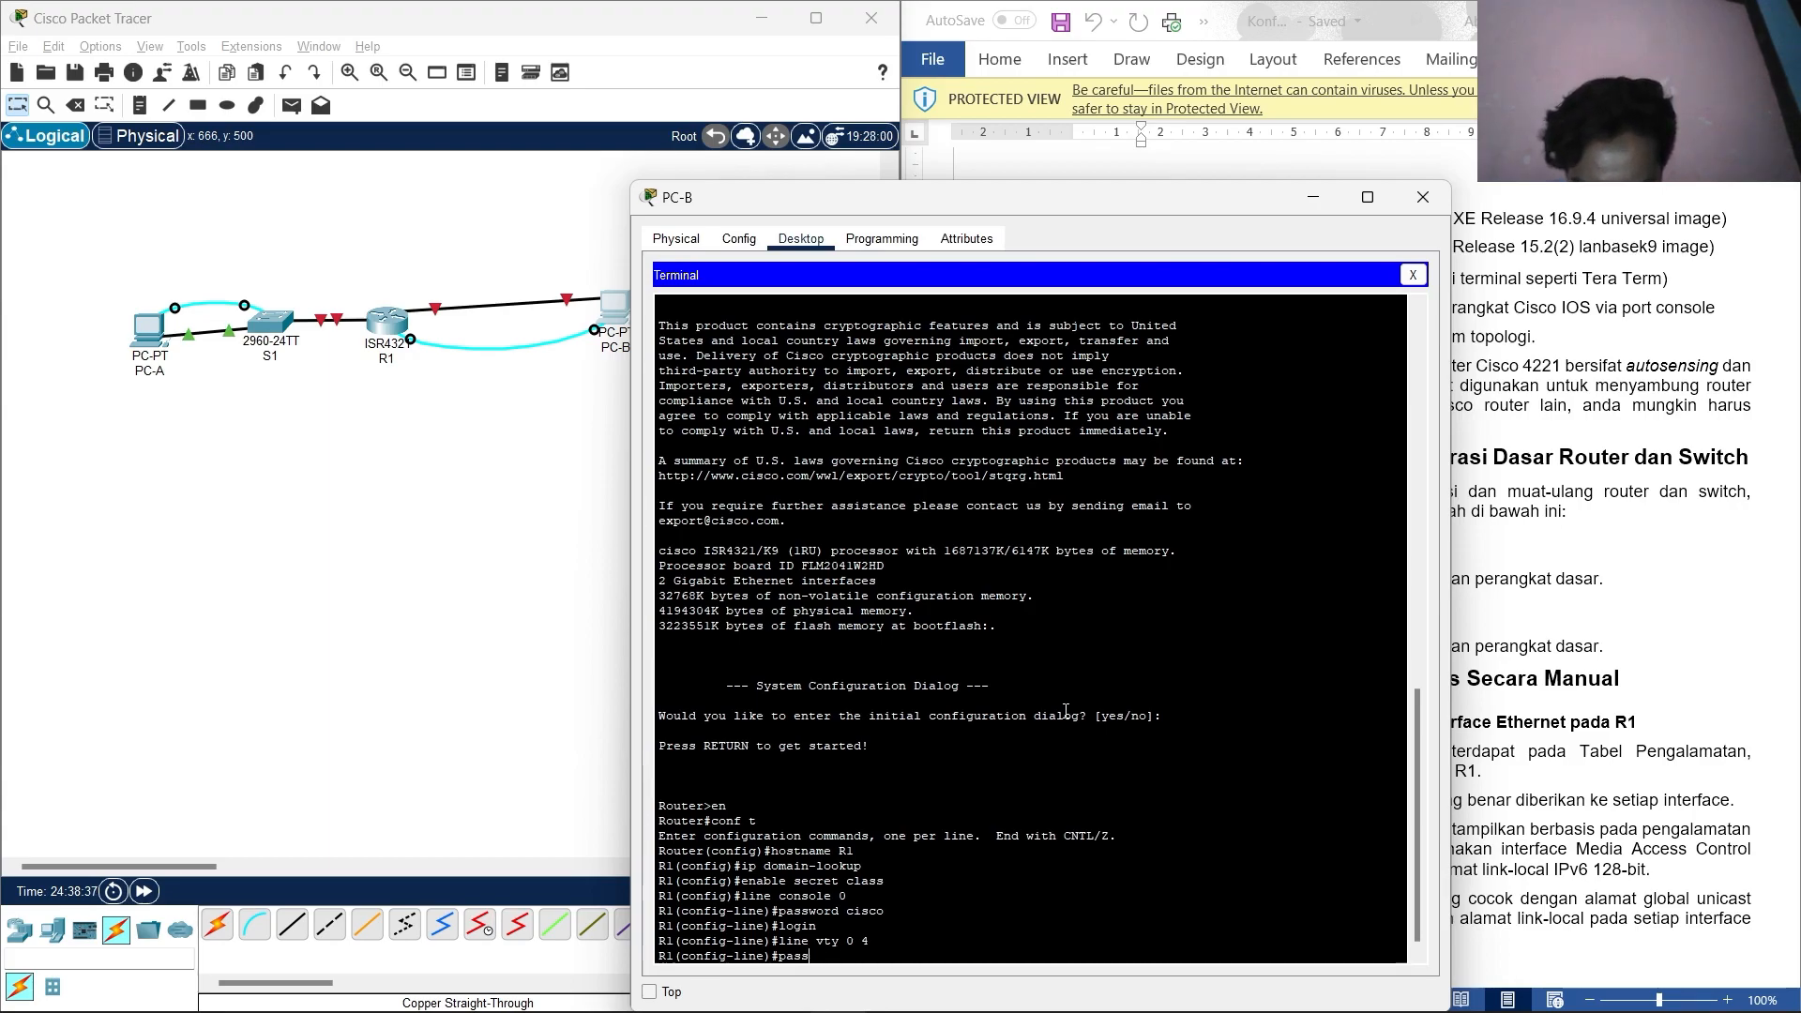
pyautogui.write('word cisco')
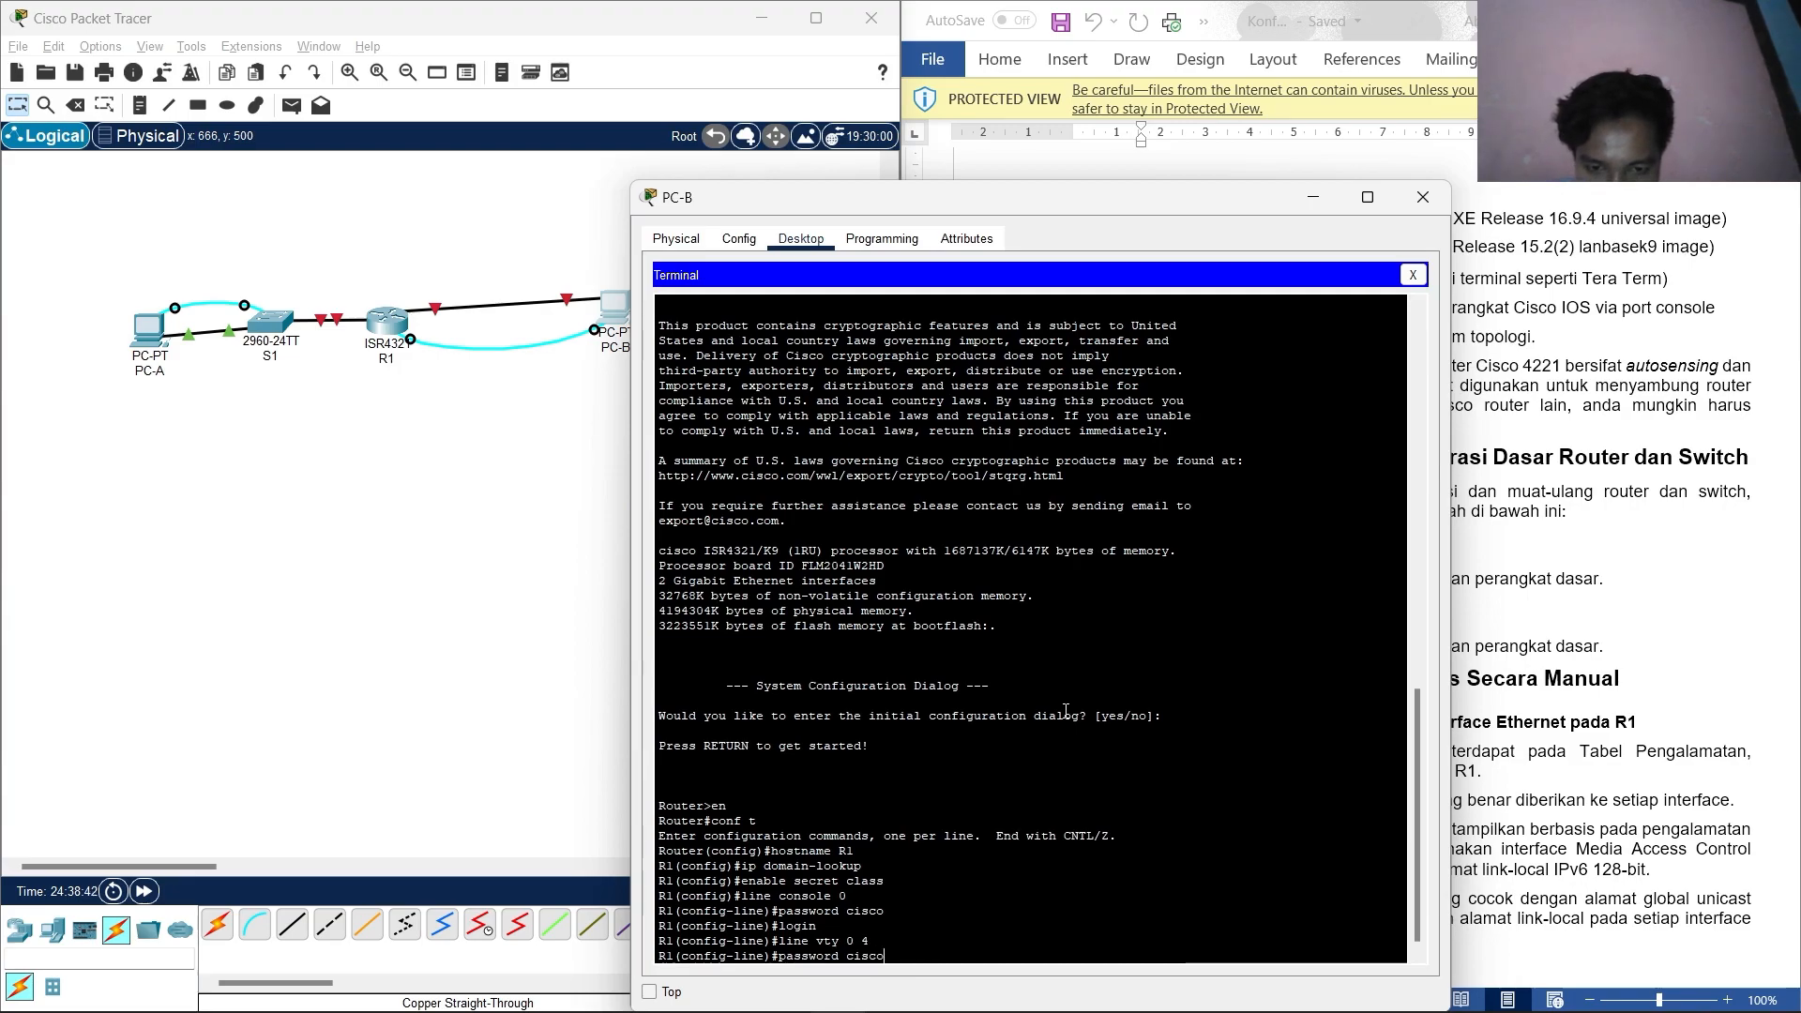
pyautogui.press('Return')
pyautogui.write('lo')
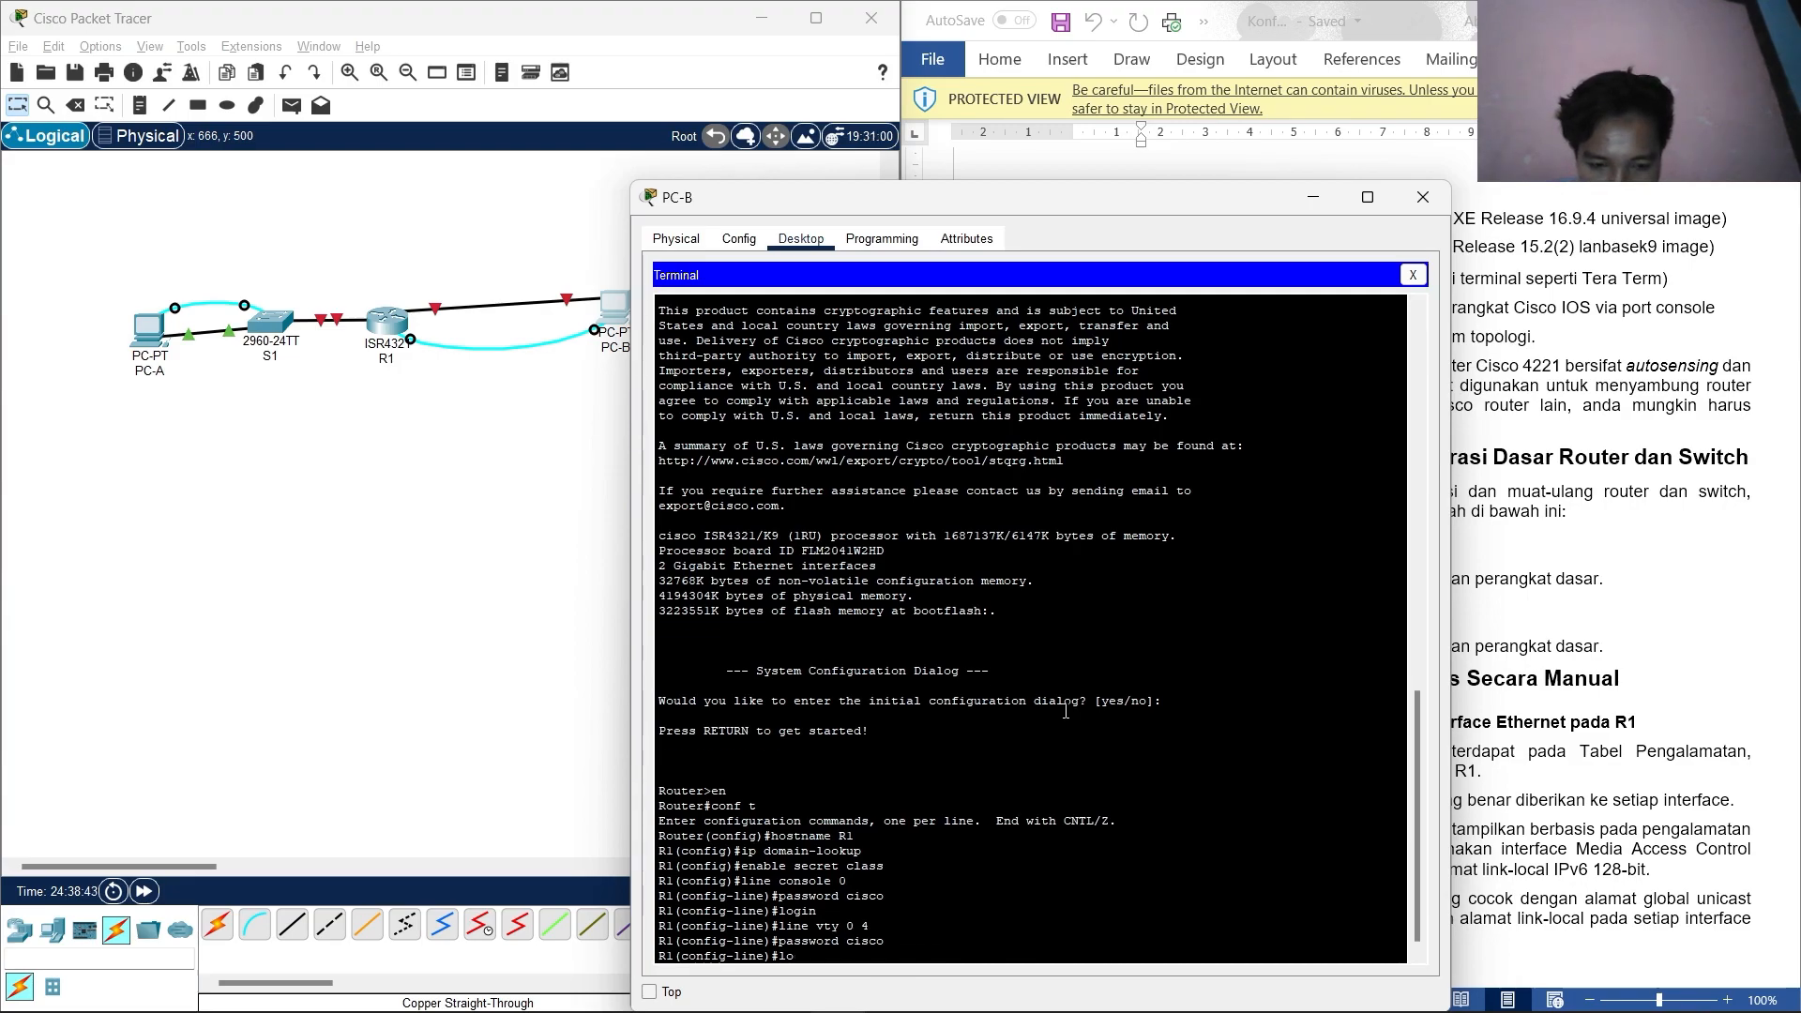
pyautogui.write('gin')
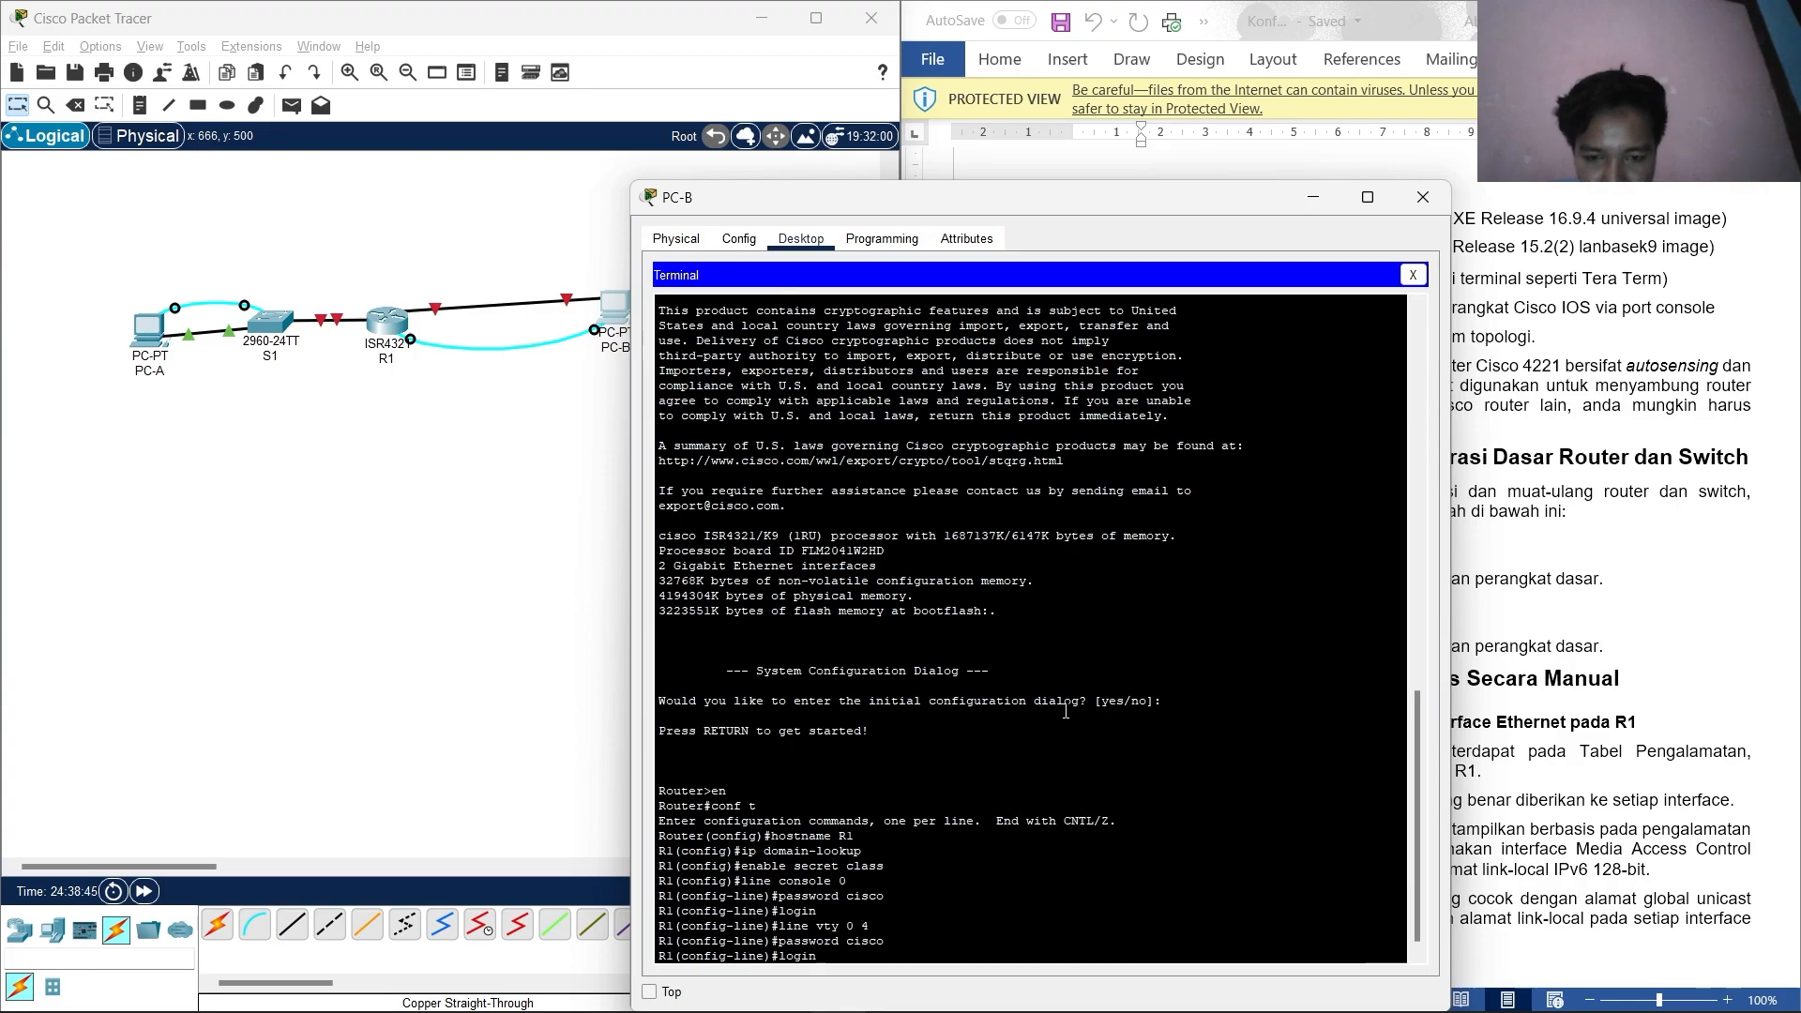
pyautogui.press('Return')
# Enable service password-encryption and enter the MOTD banner 'akses yang dilarang, dilarang masuk'.
pyautogui.write('exit')
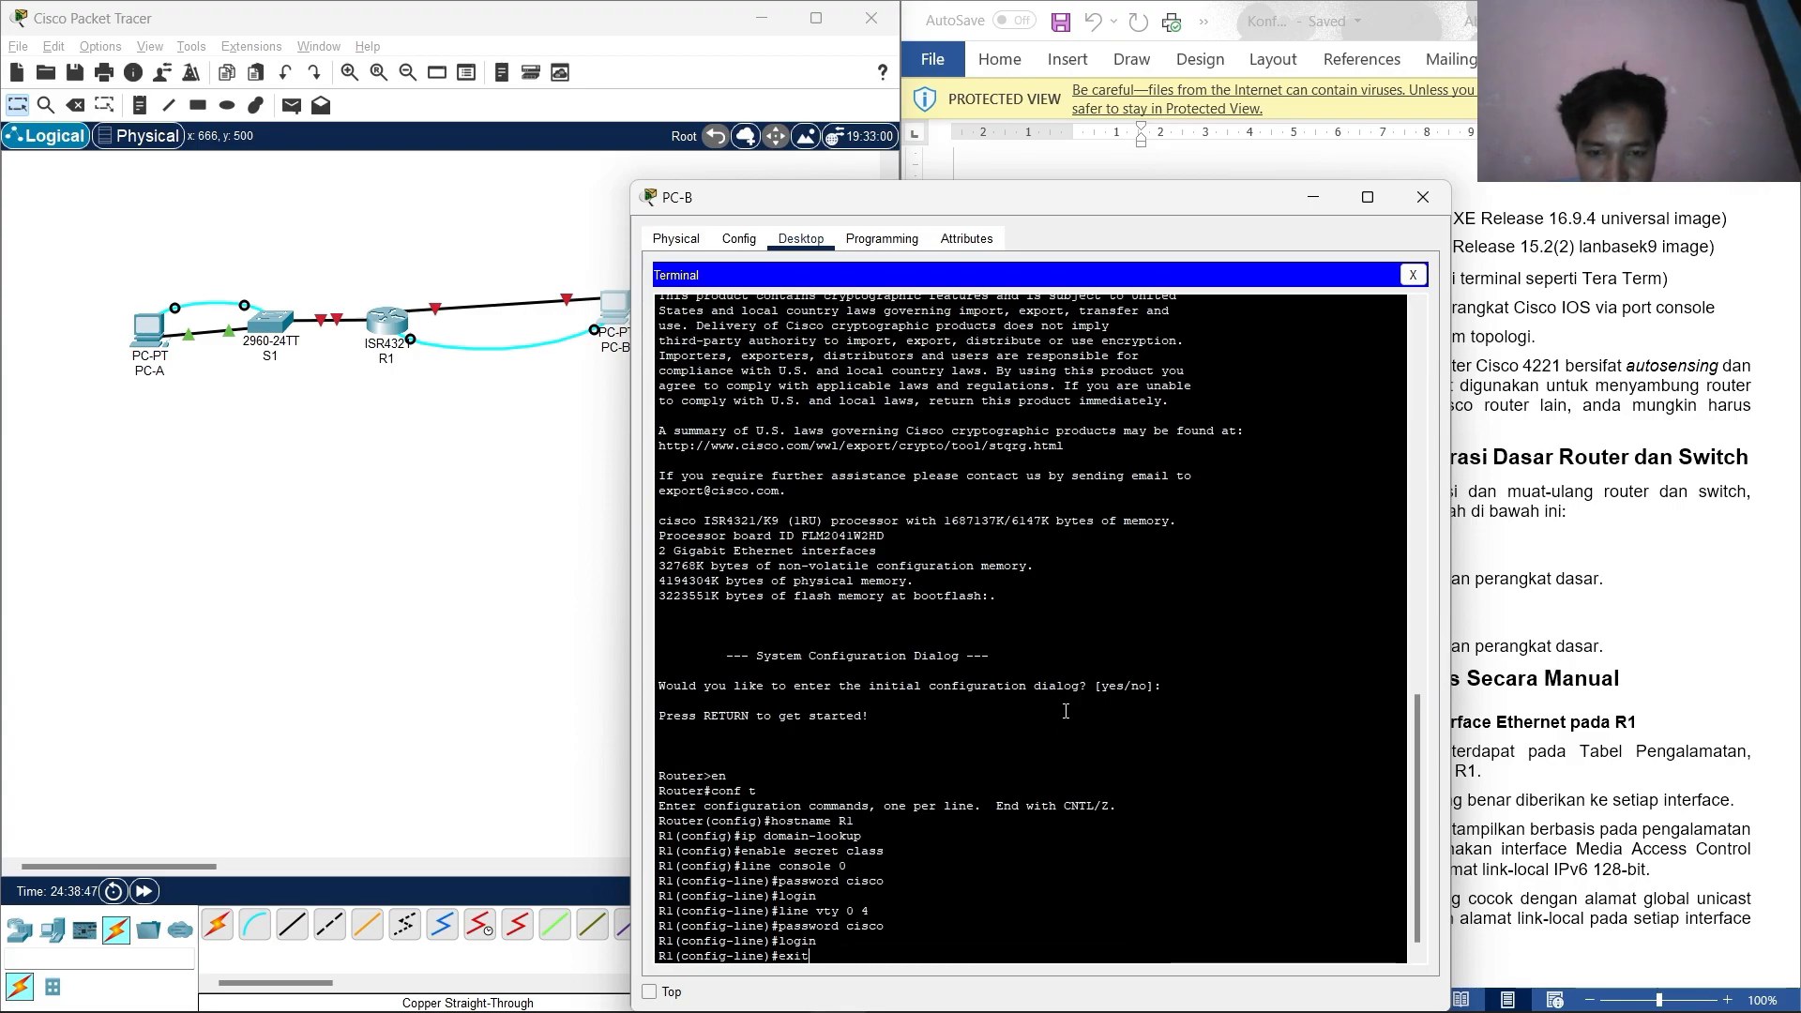
pyautogui.press('Return')
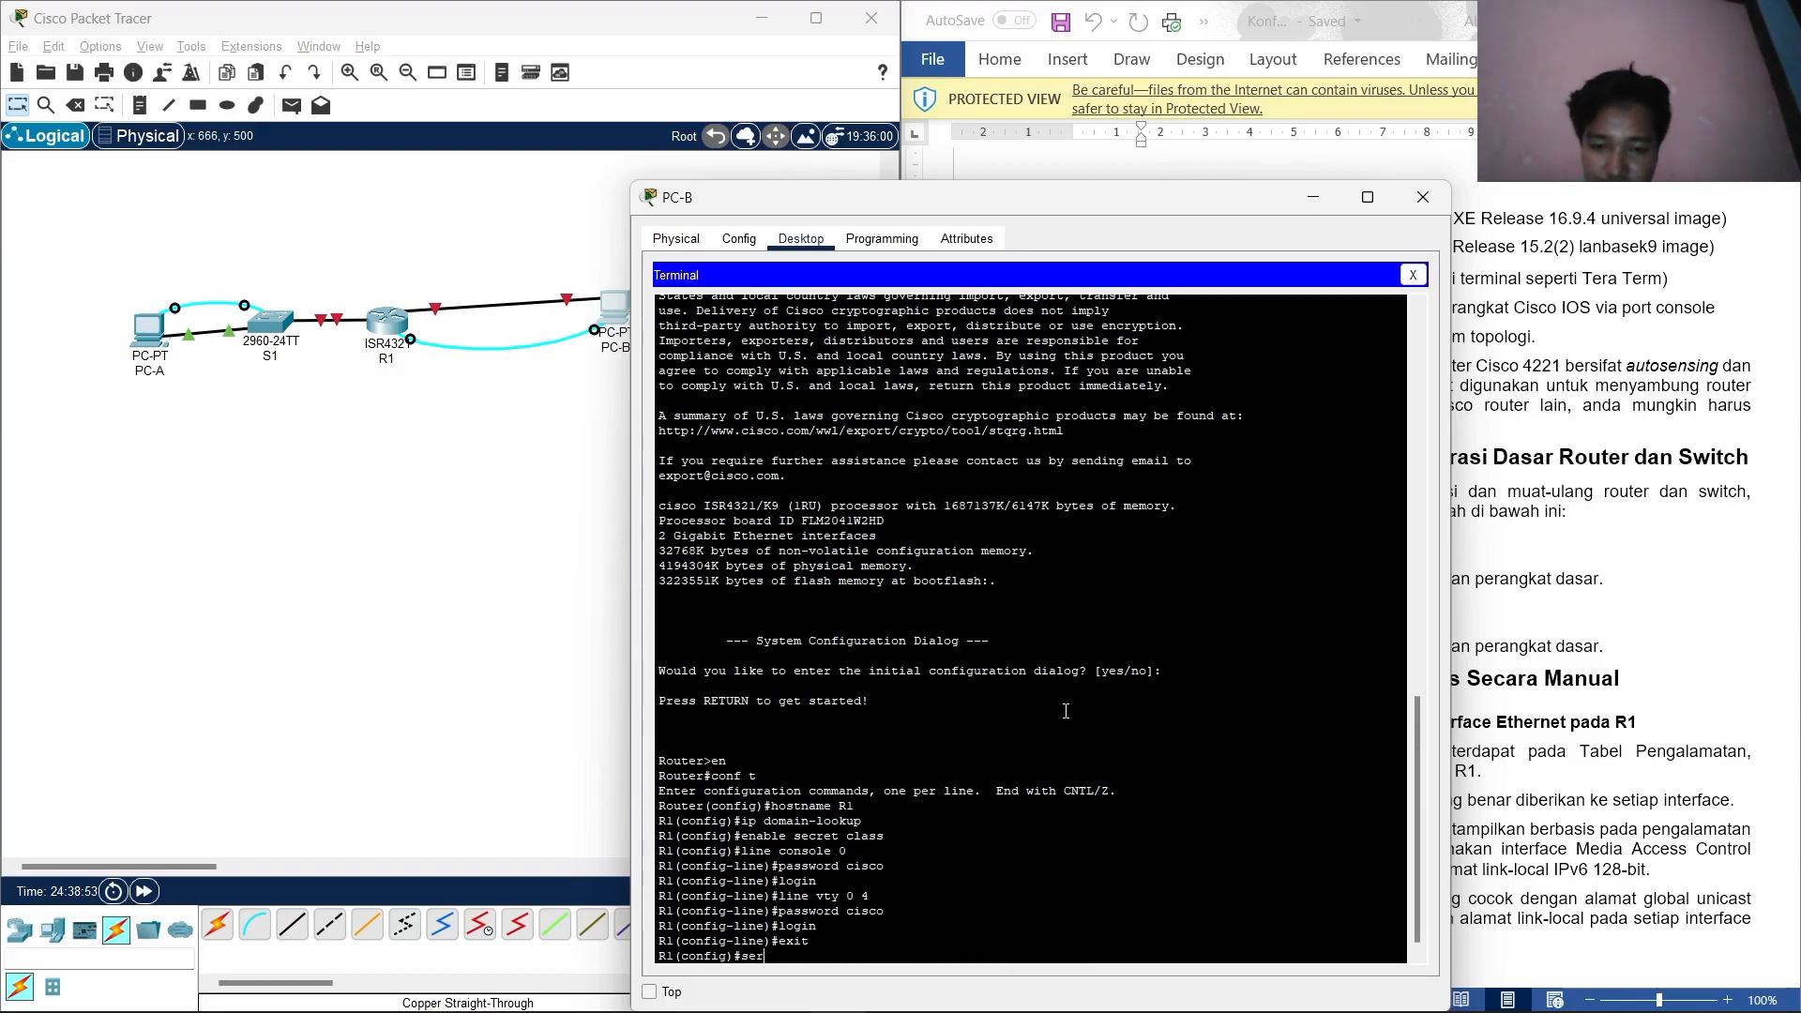
pyautogui.press('Tab')
pyautogui.write('pass')
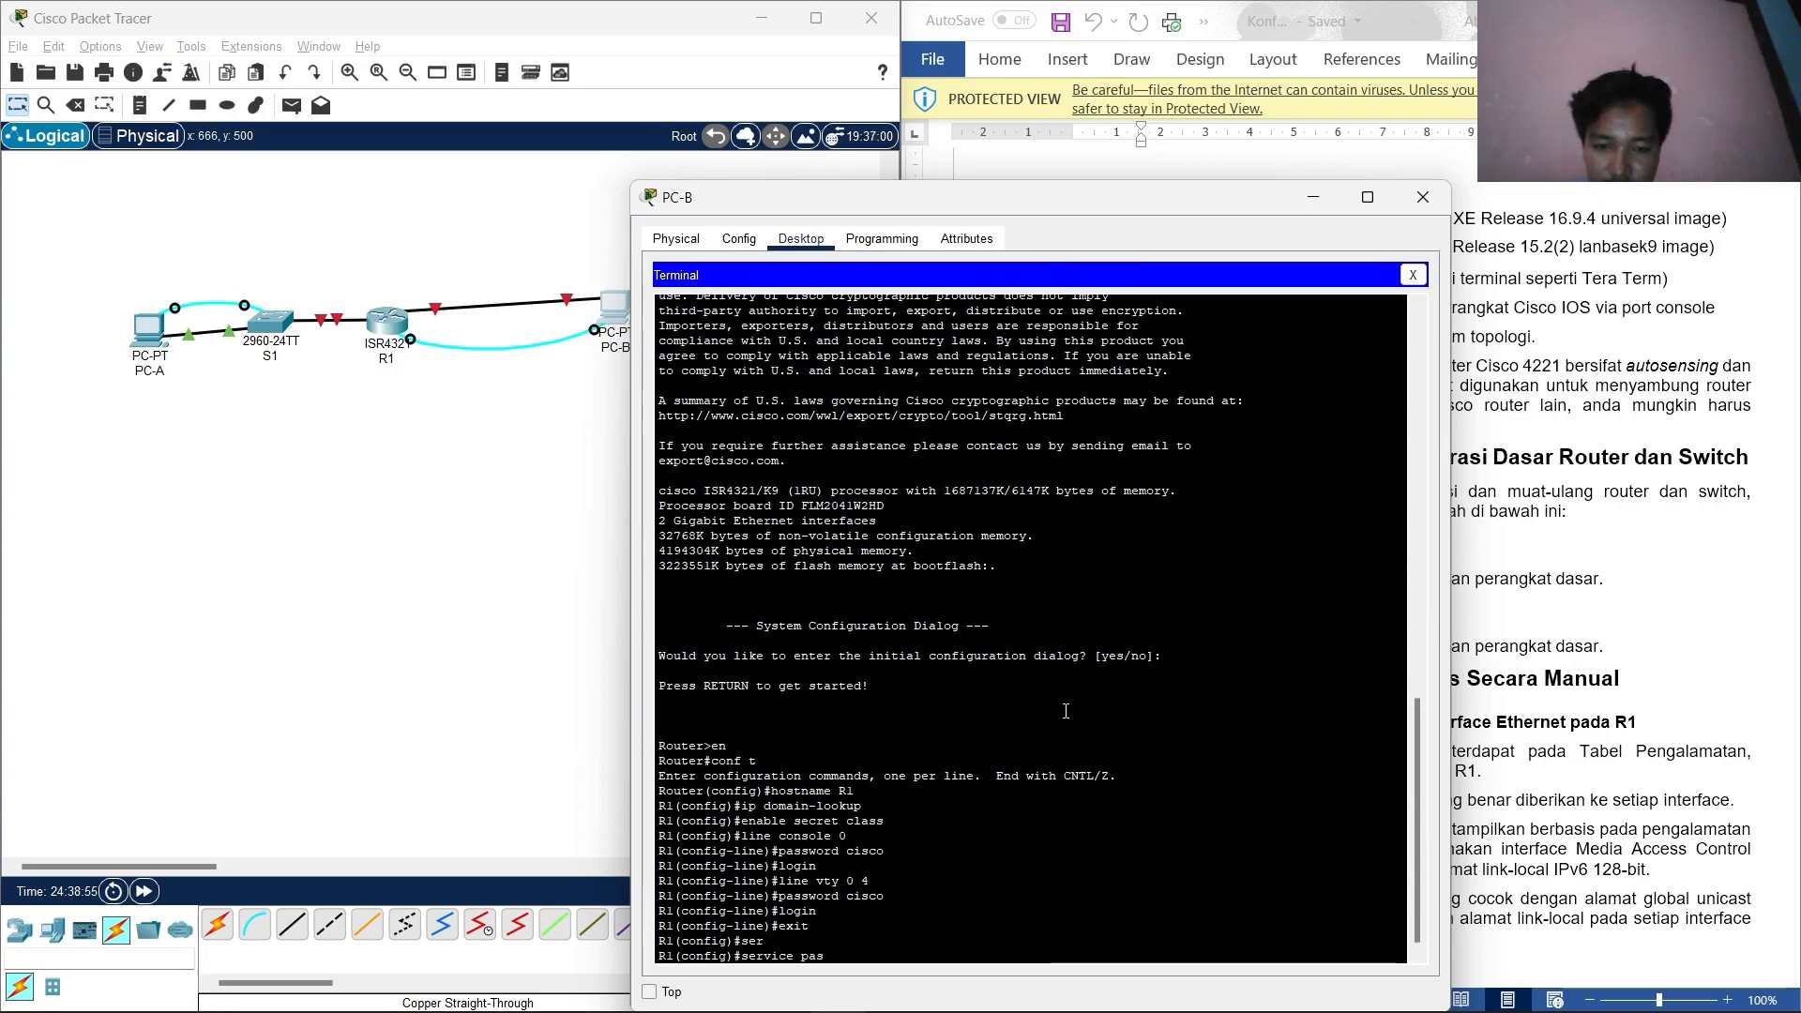
pyautogui.press('Tab')
pyautogui.press('Return')
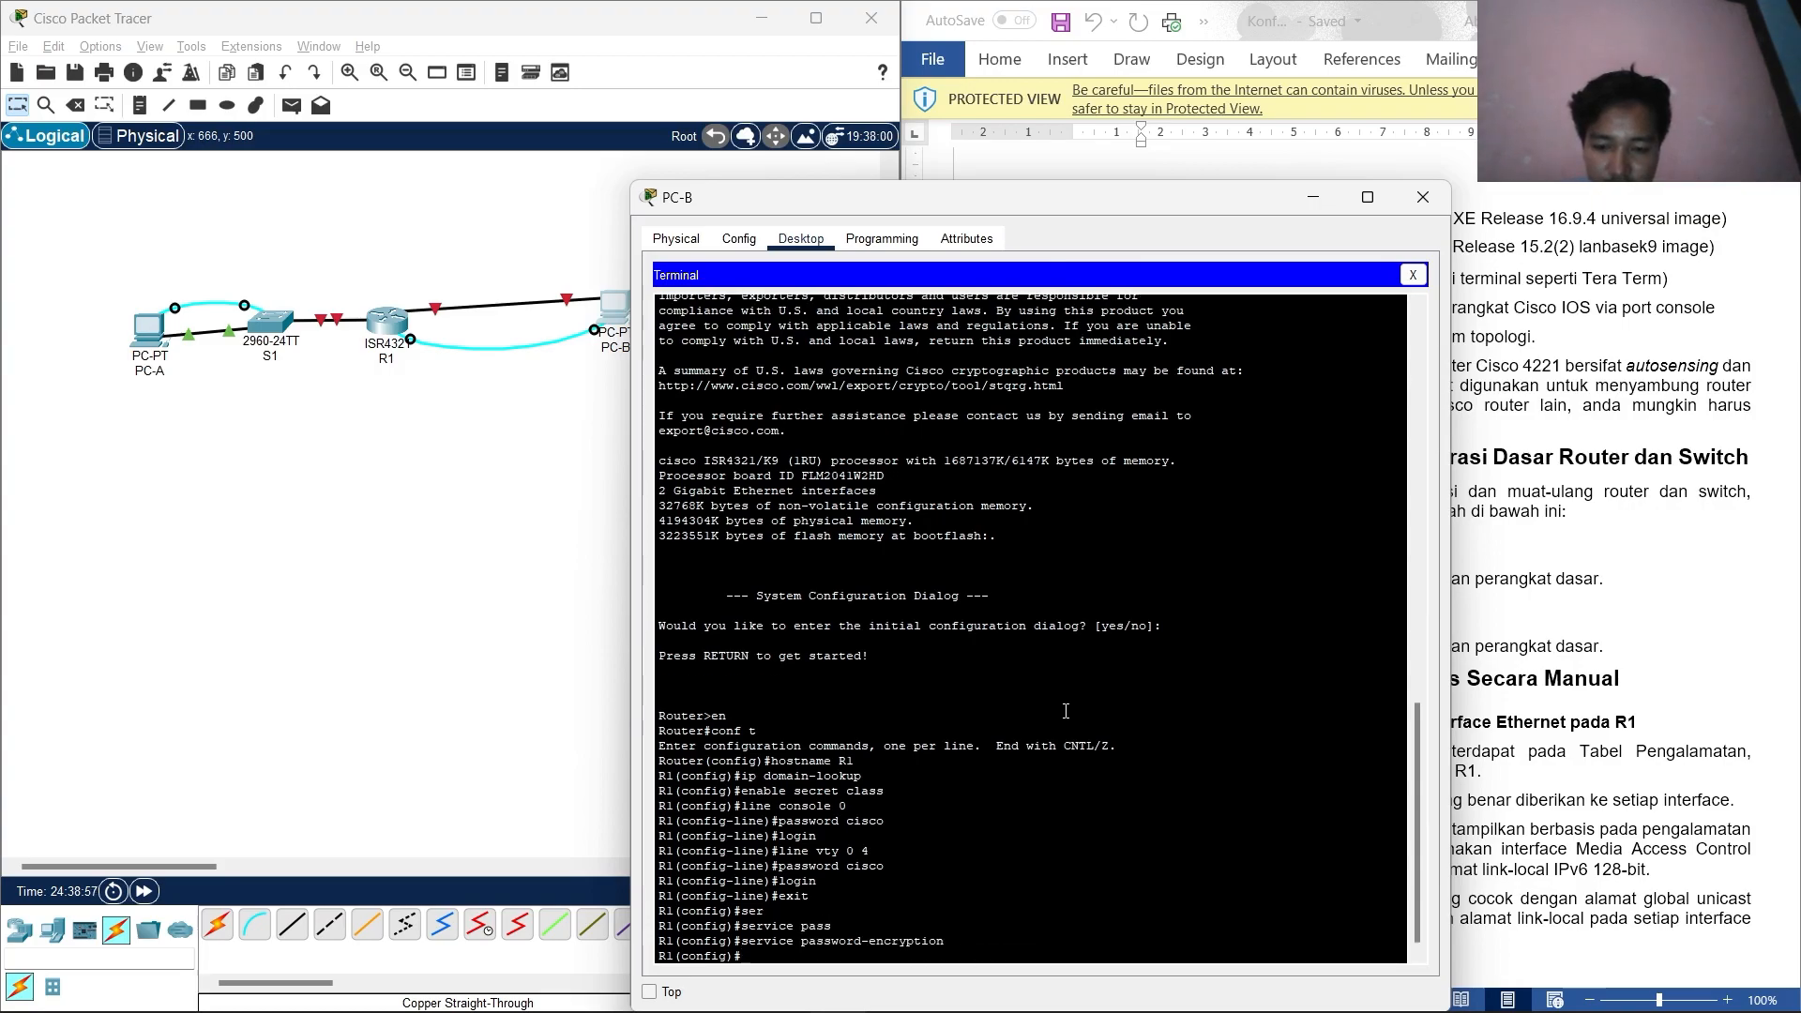
pyautogui.write('banner mo')
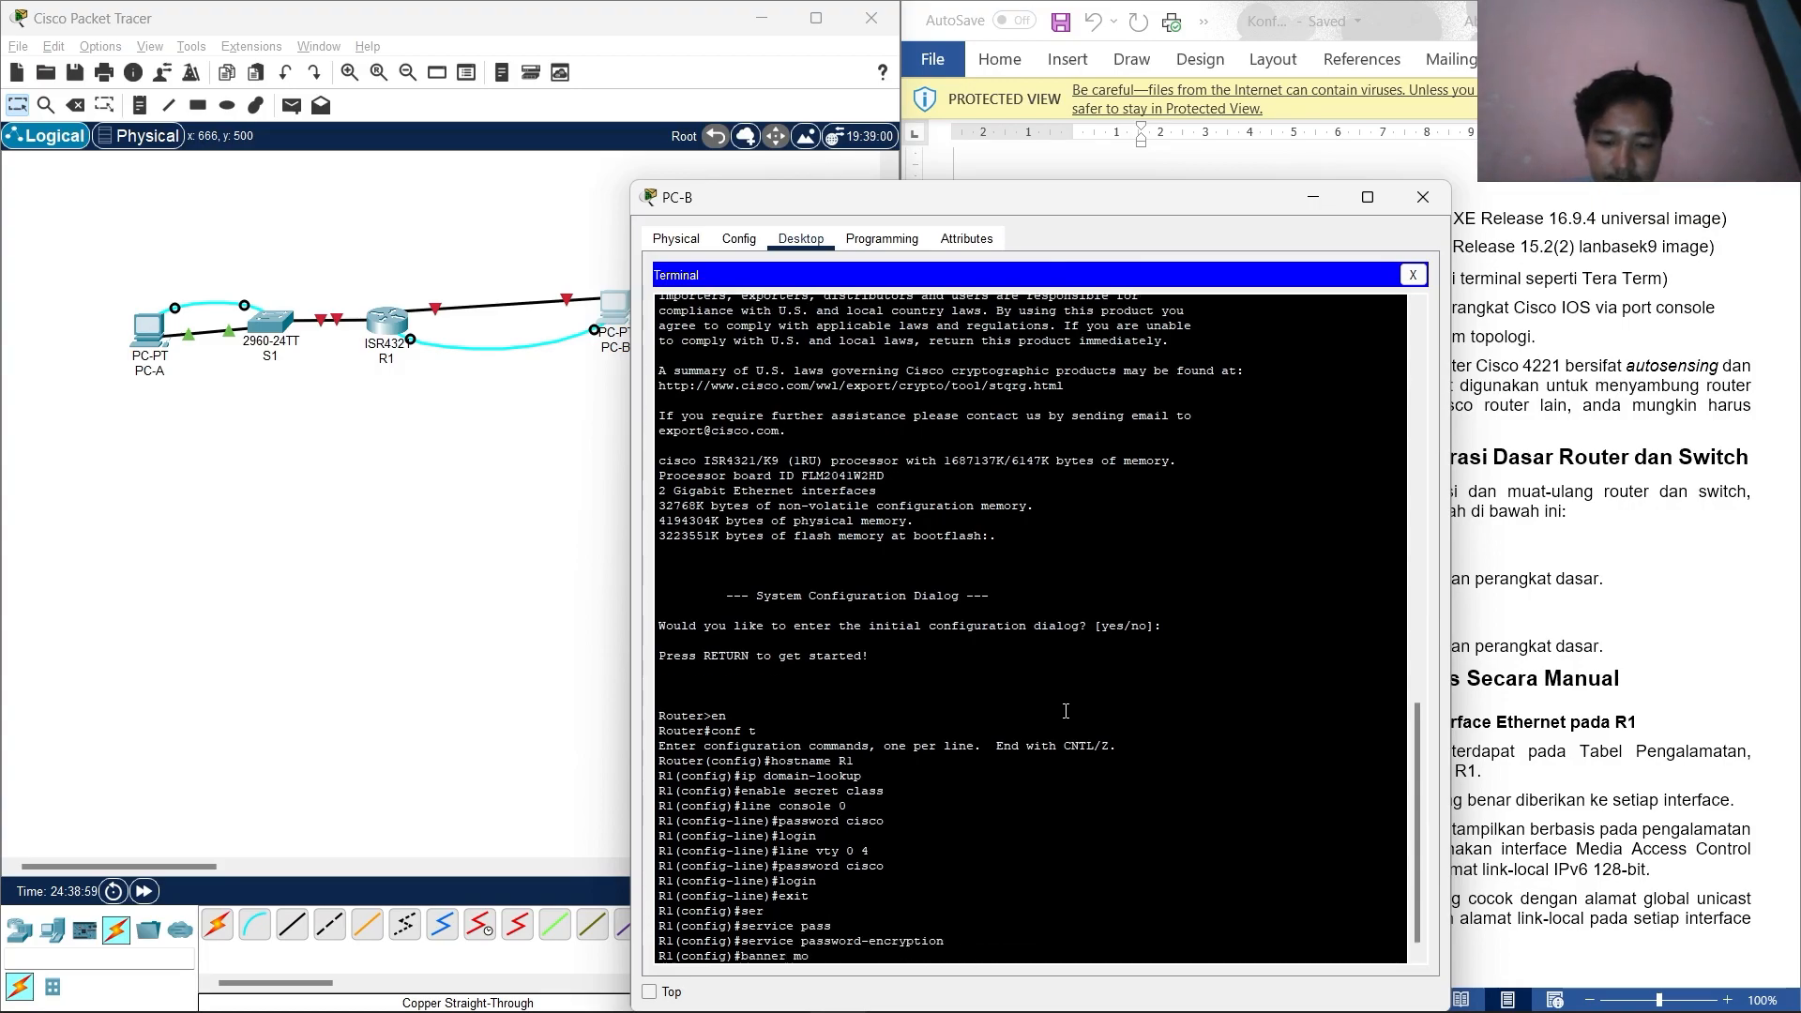
pyautogui.write('td #')
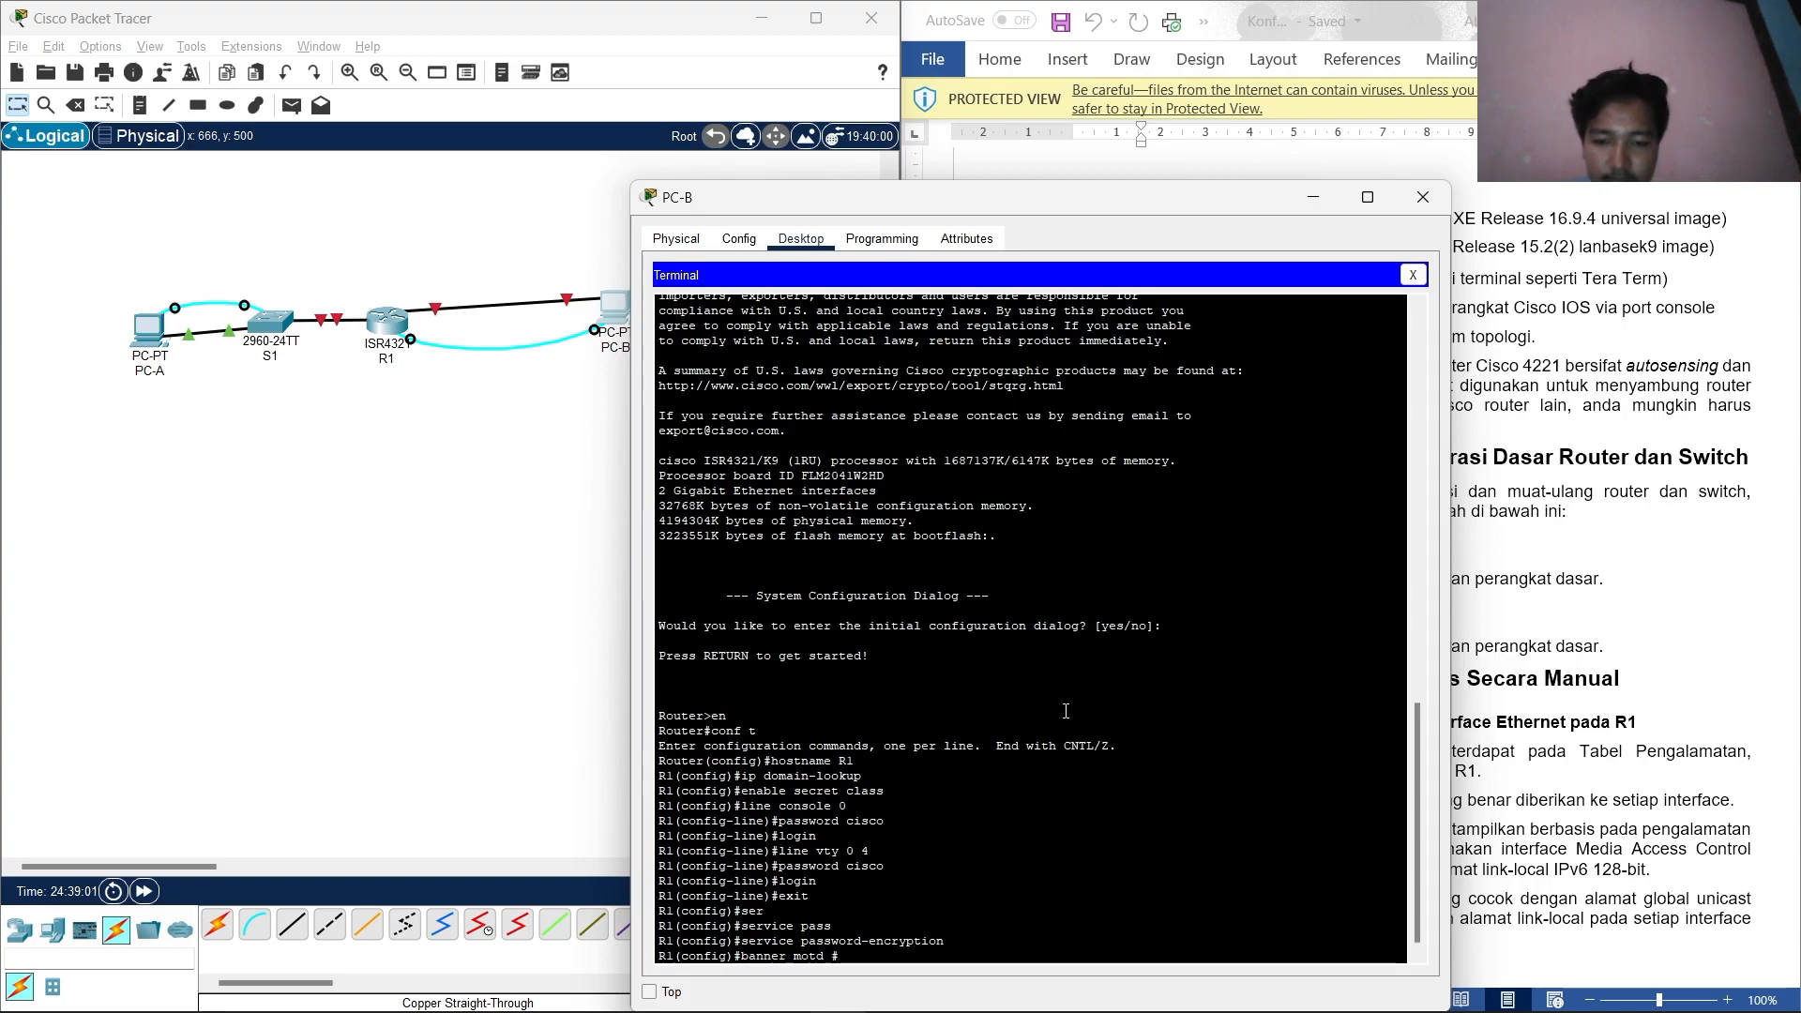
pyautogui.write('akses')
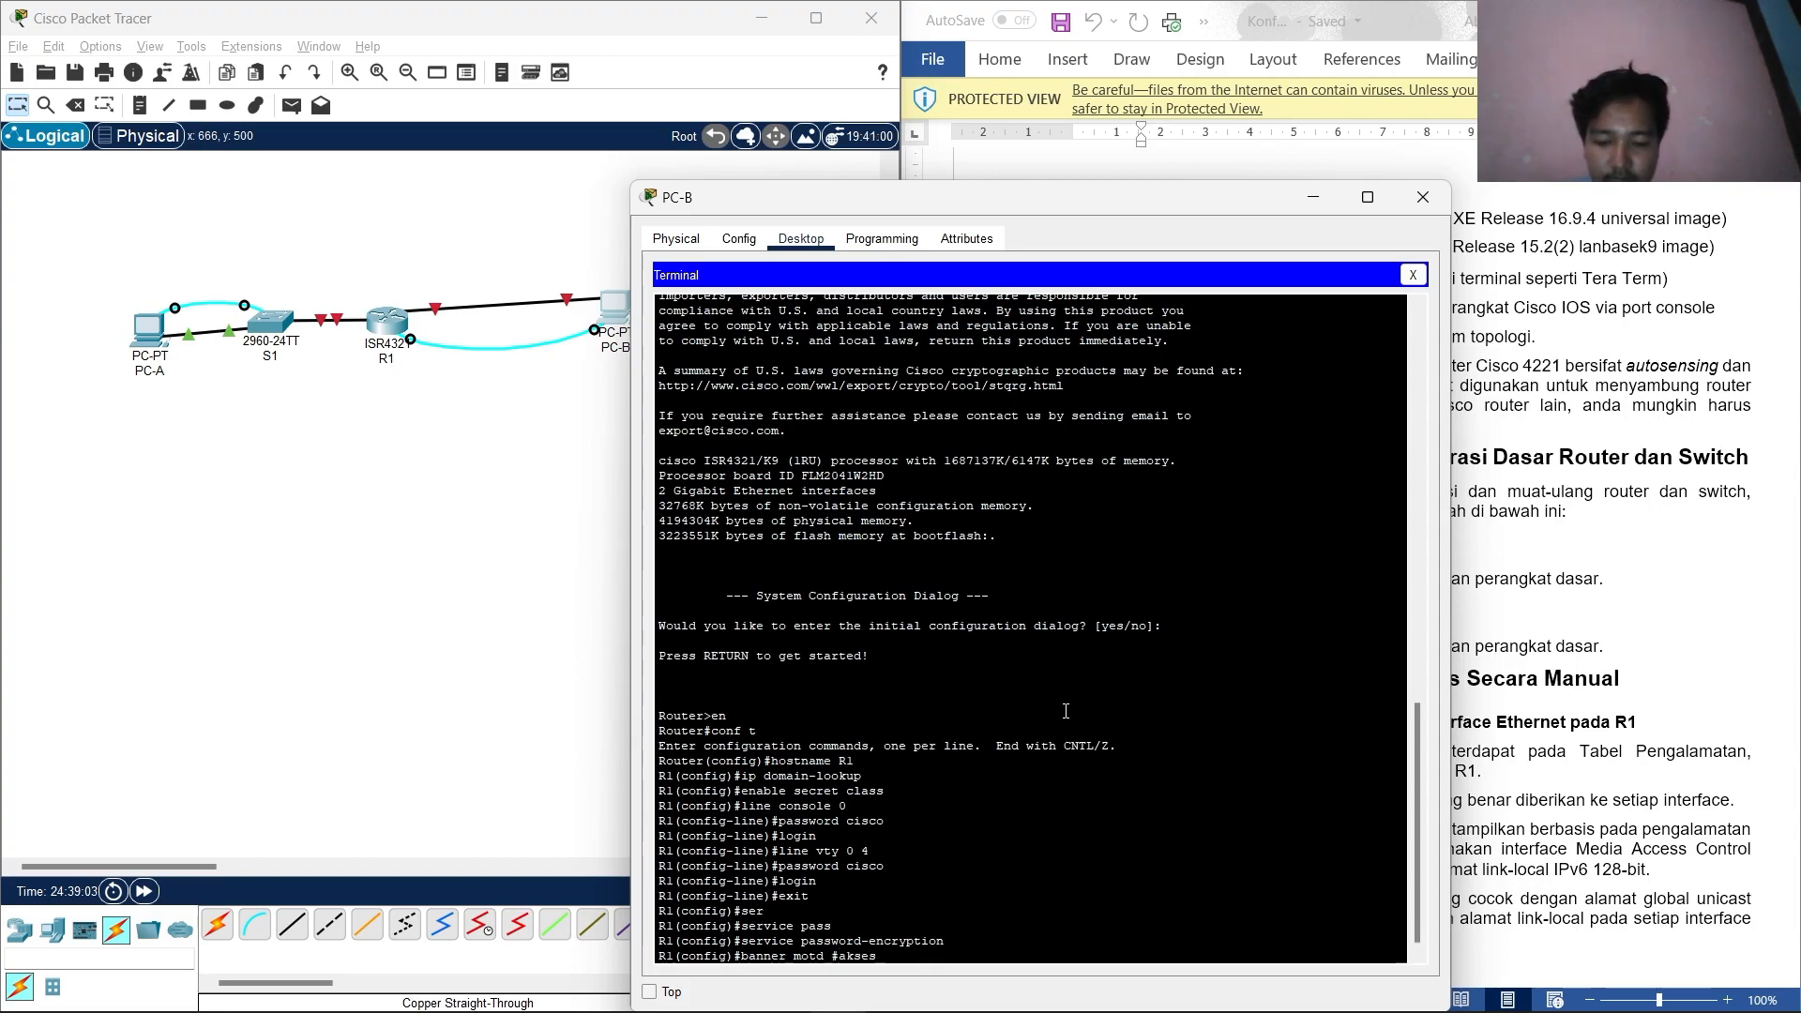
pyautogui.write(' yang dilarang')
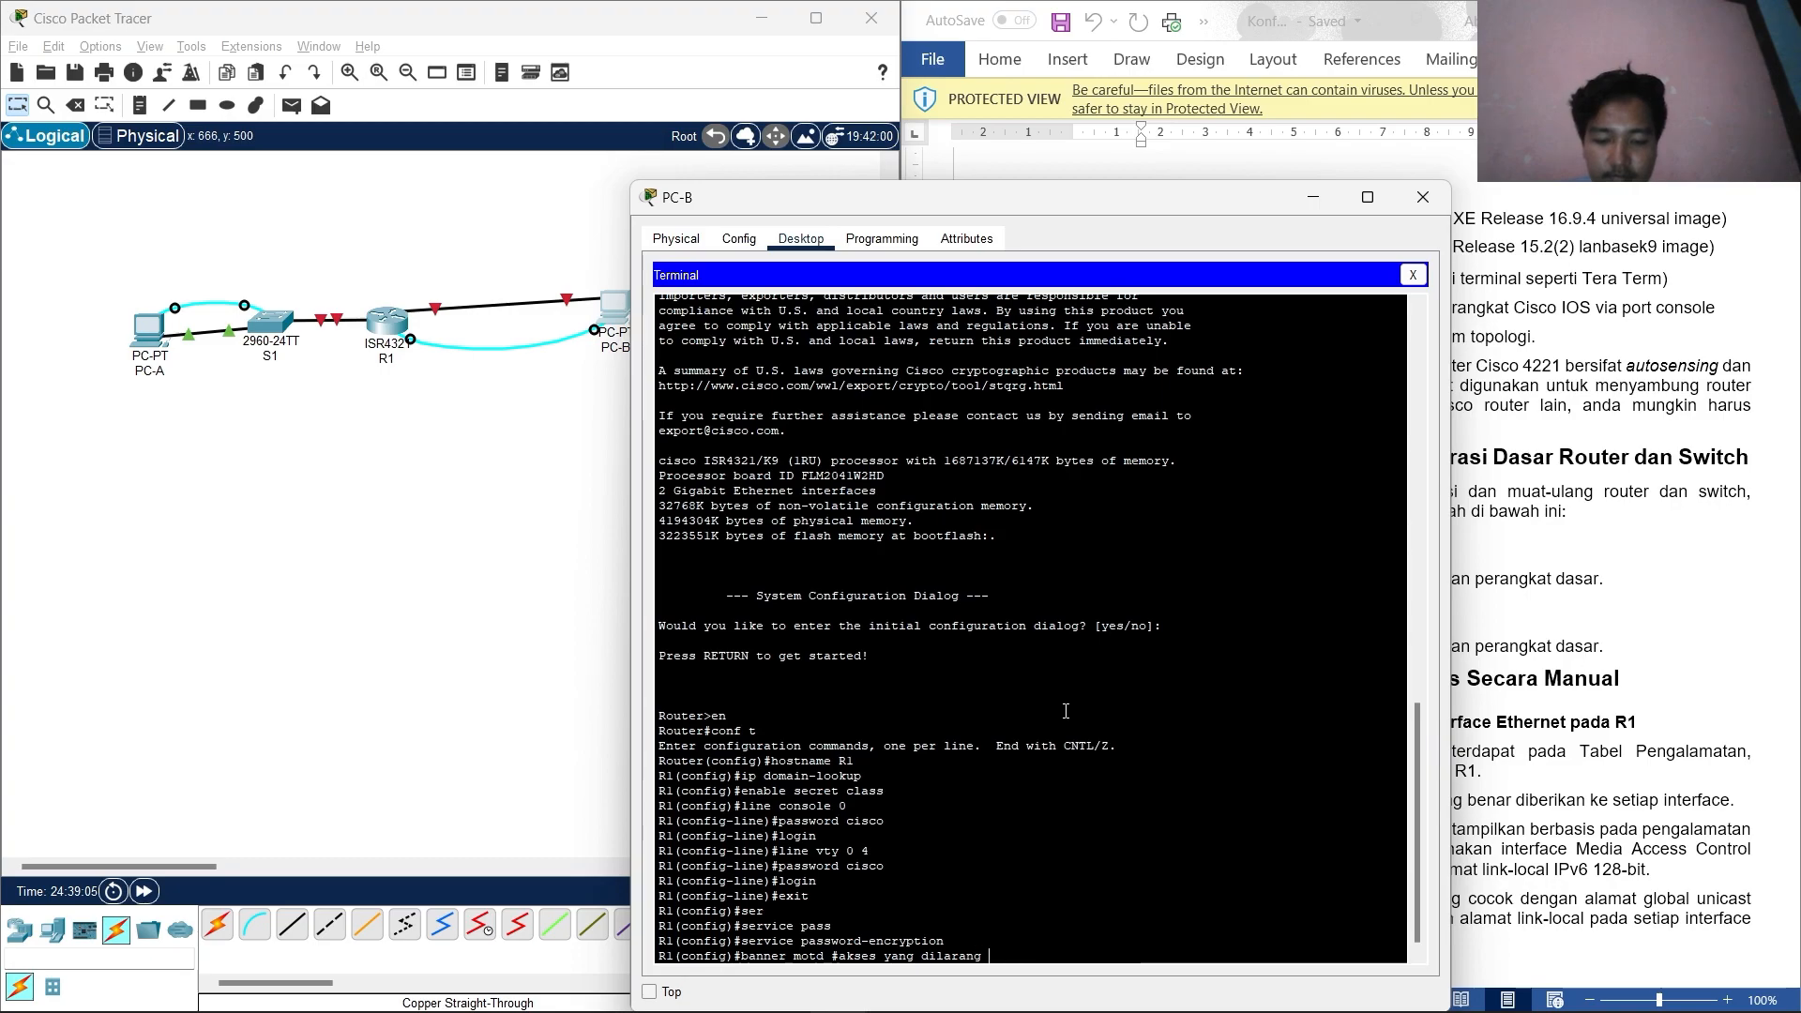
pyautogui.write(', dilarang m')
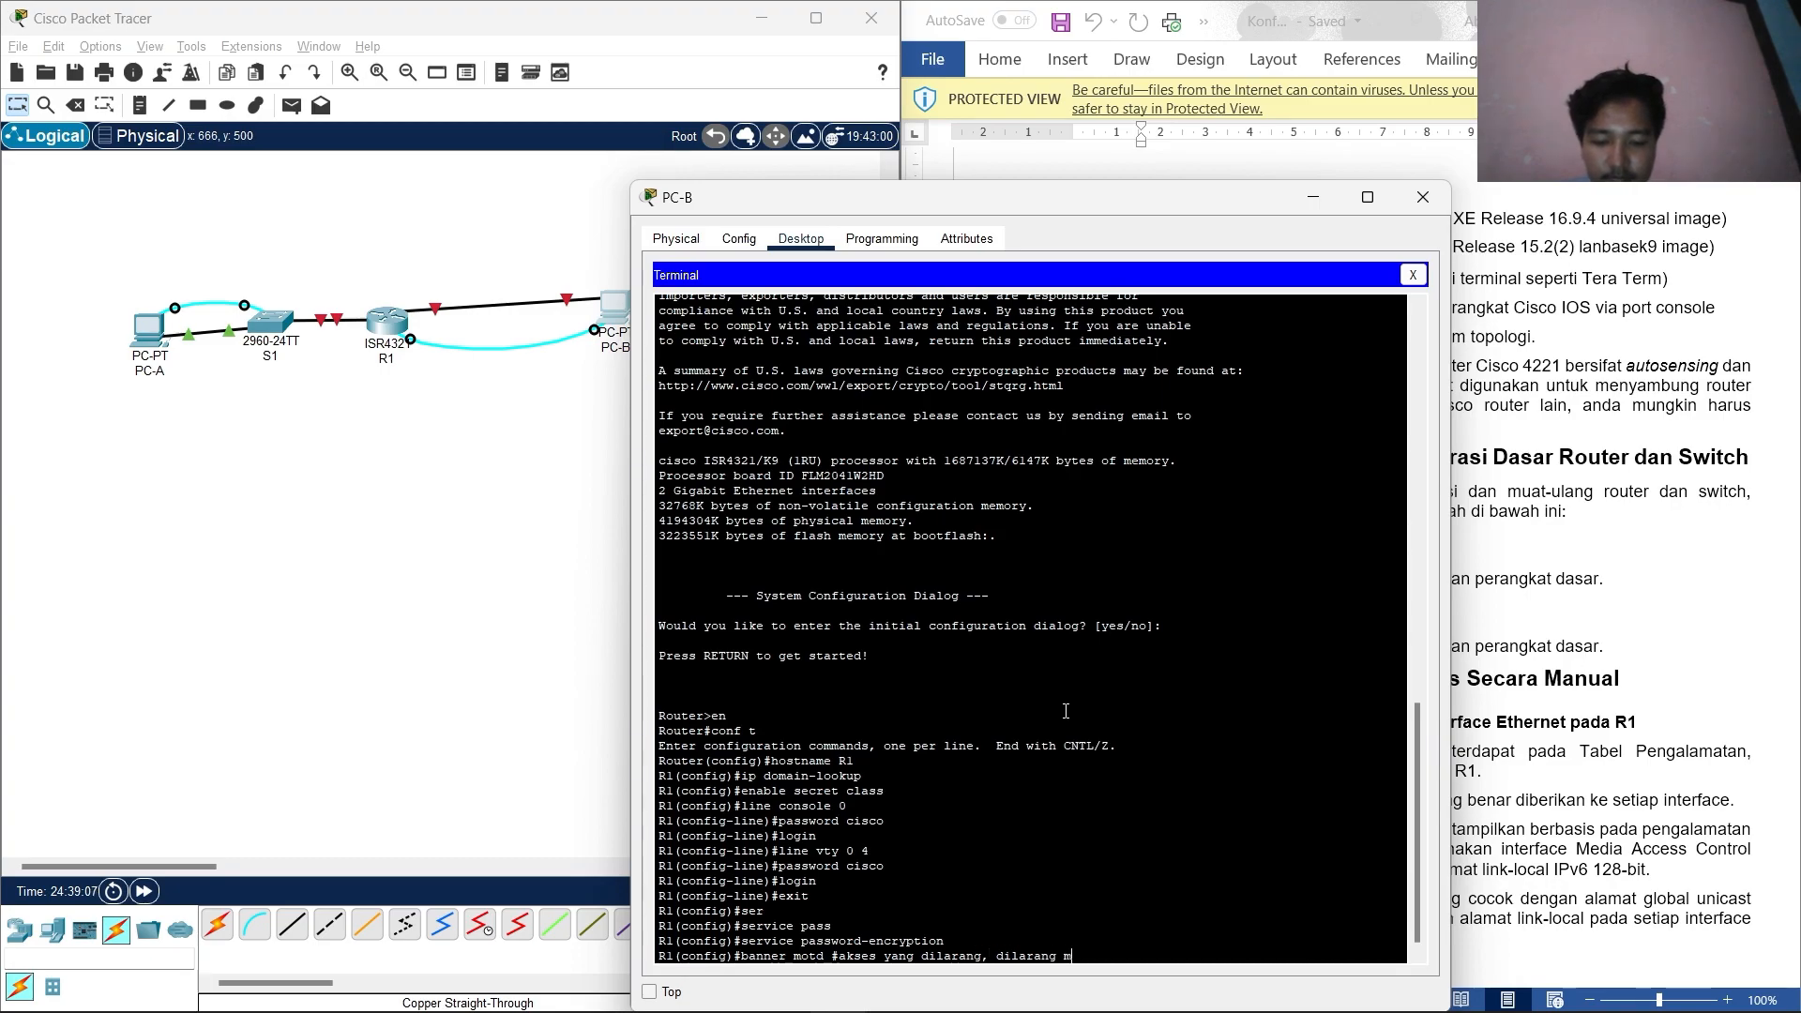
pyautogui.write('asuk#')
# Apply the banner 'akses yang dilarang, dilarang masuk' and leave global configuration mode.
pyautogui.press('Return')
pyautogui.write('exit')
pyautogui.press('Return')
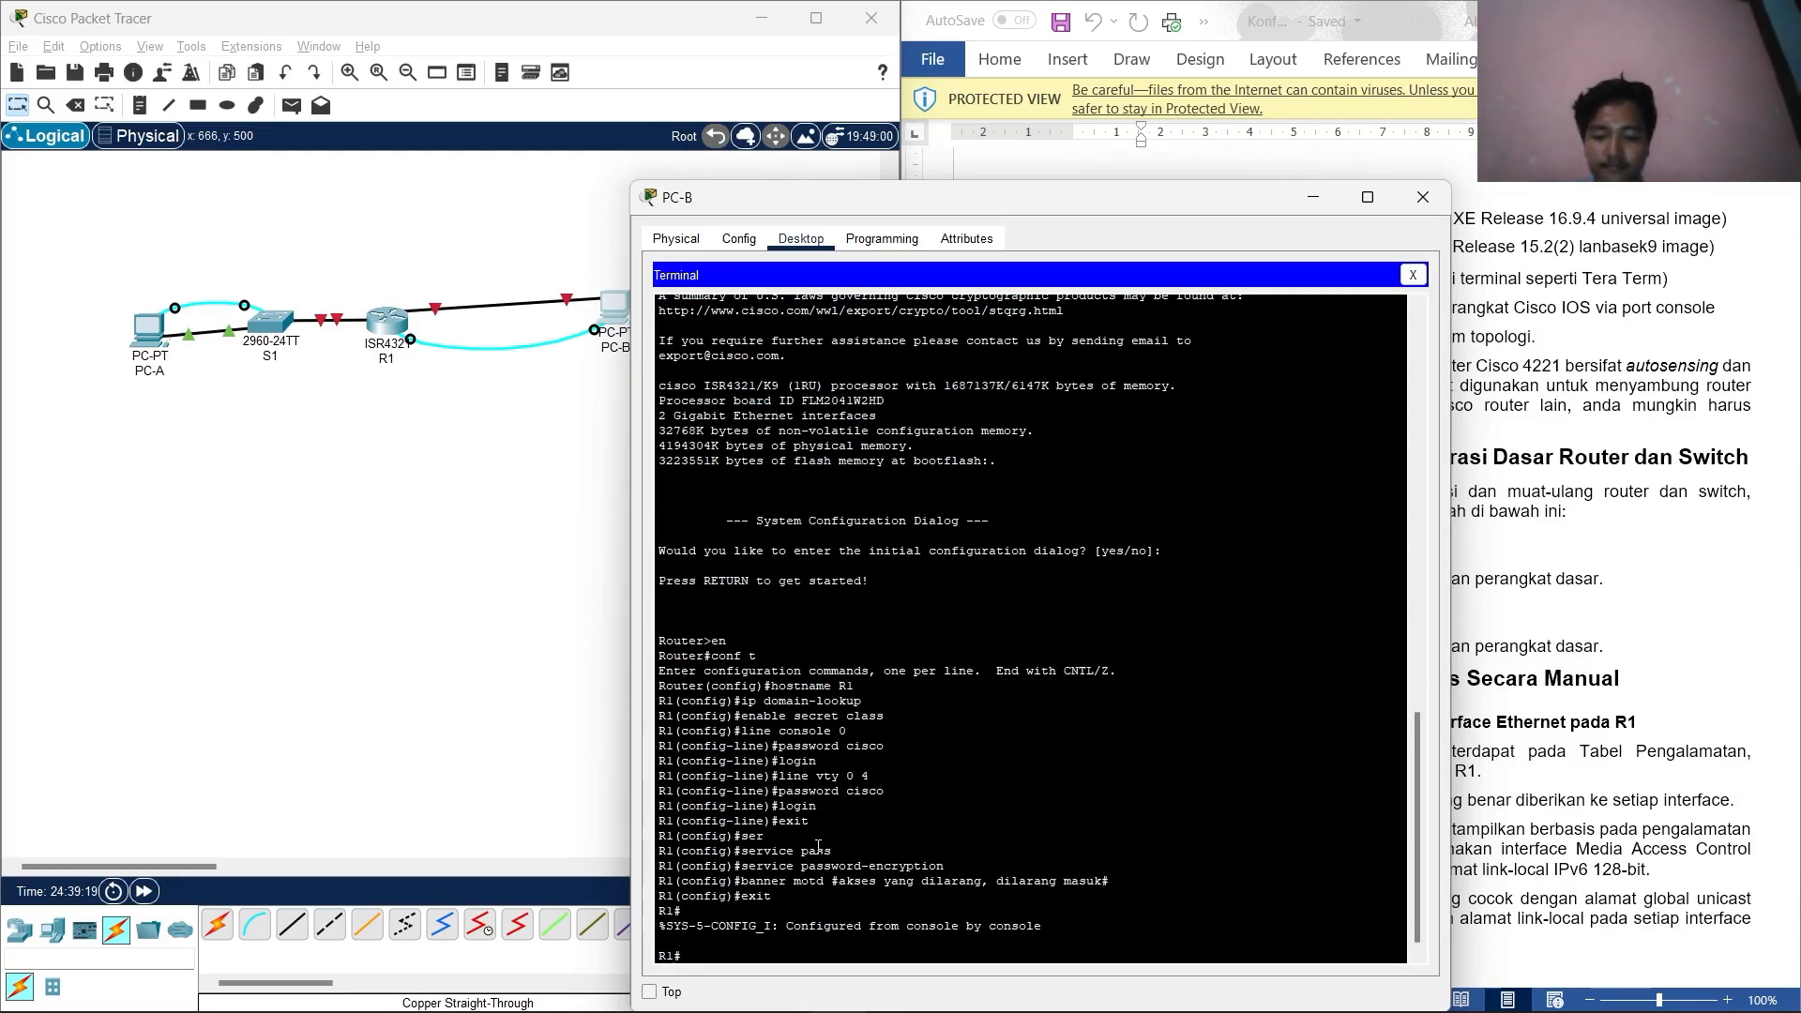
# End R1's session, then log back in with the console password and enable secret to reach R1#.
pyautogui.write('exit')
pyautogui.press('Return')
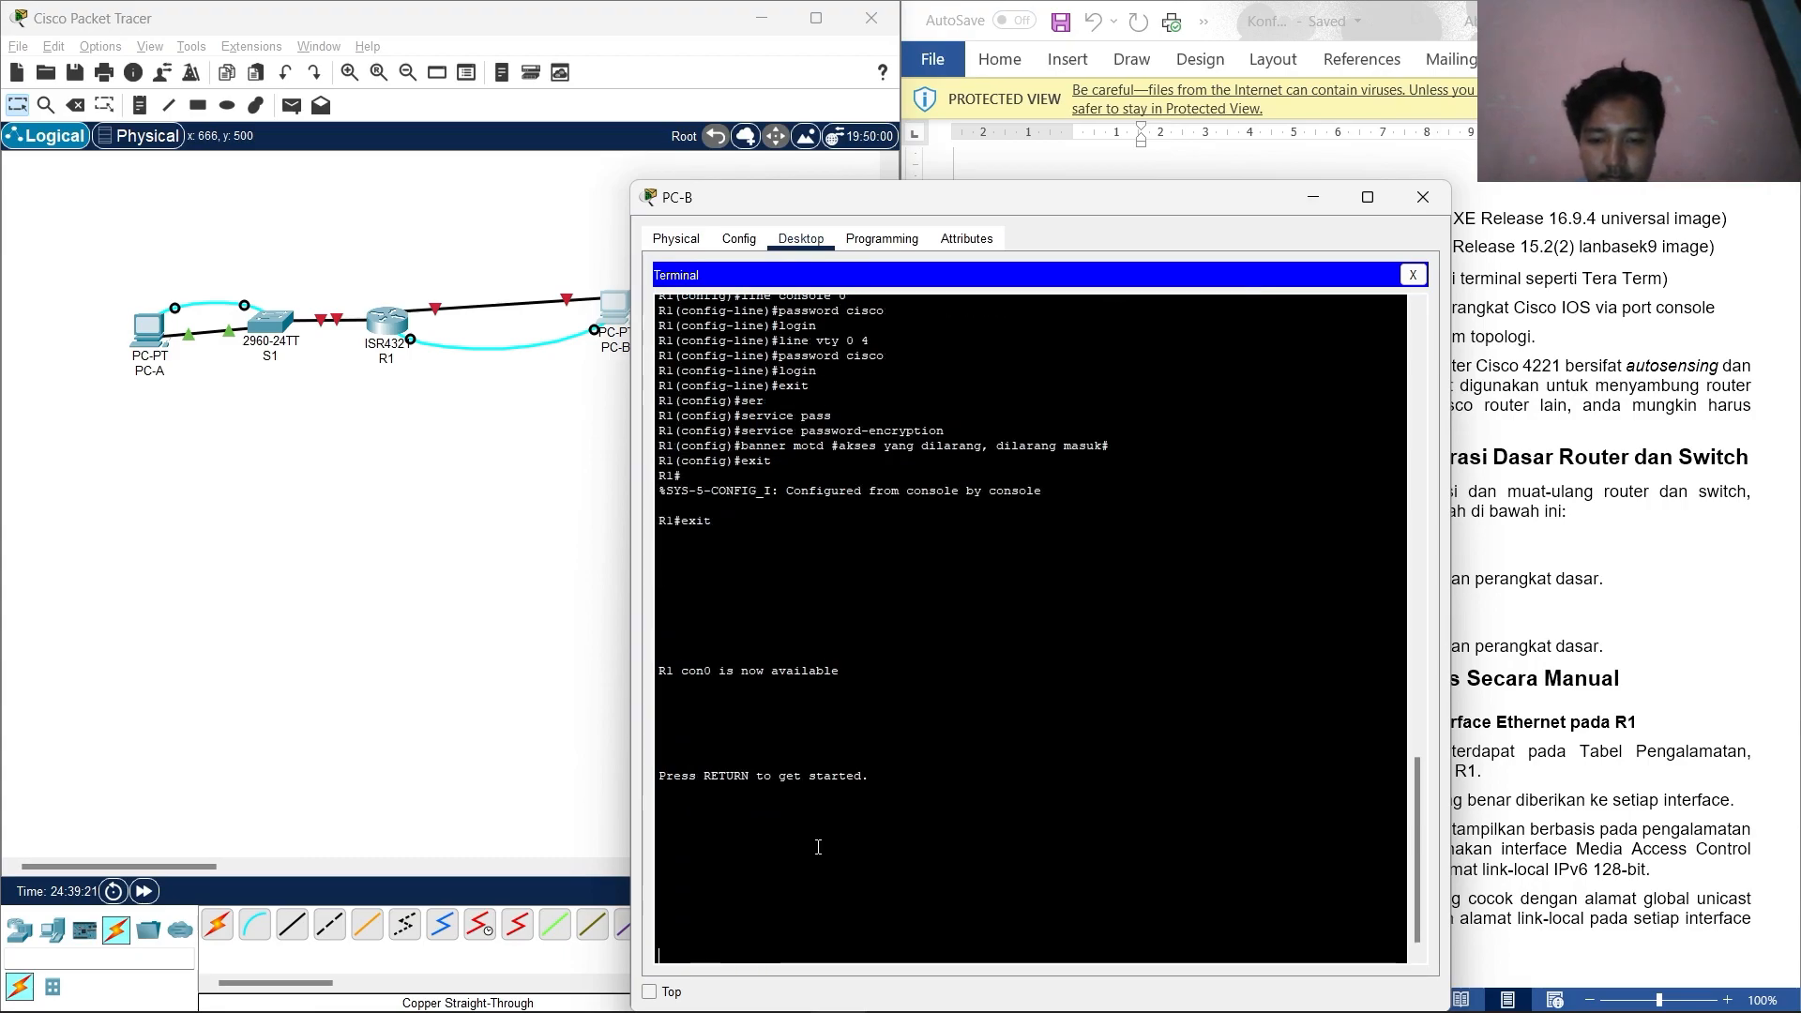
pyautogui.press('Return')
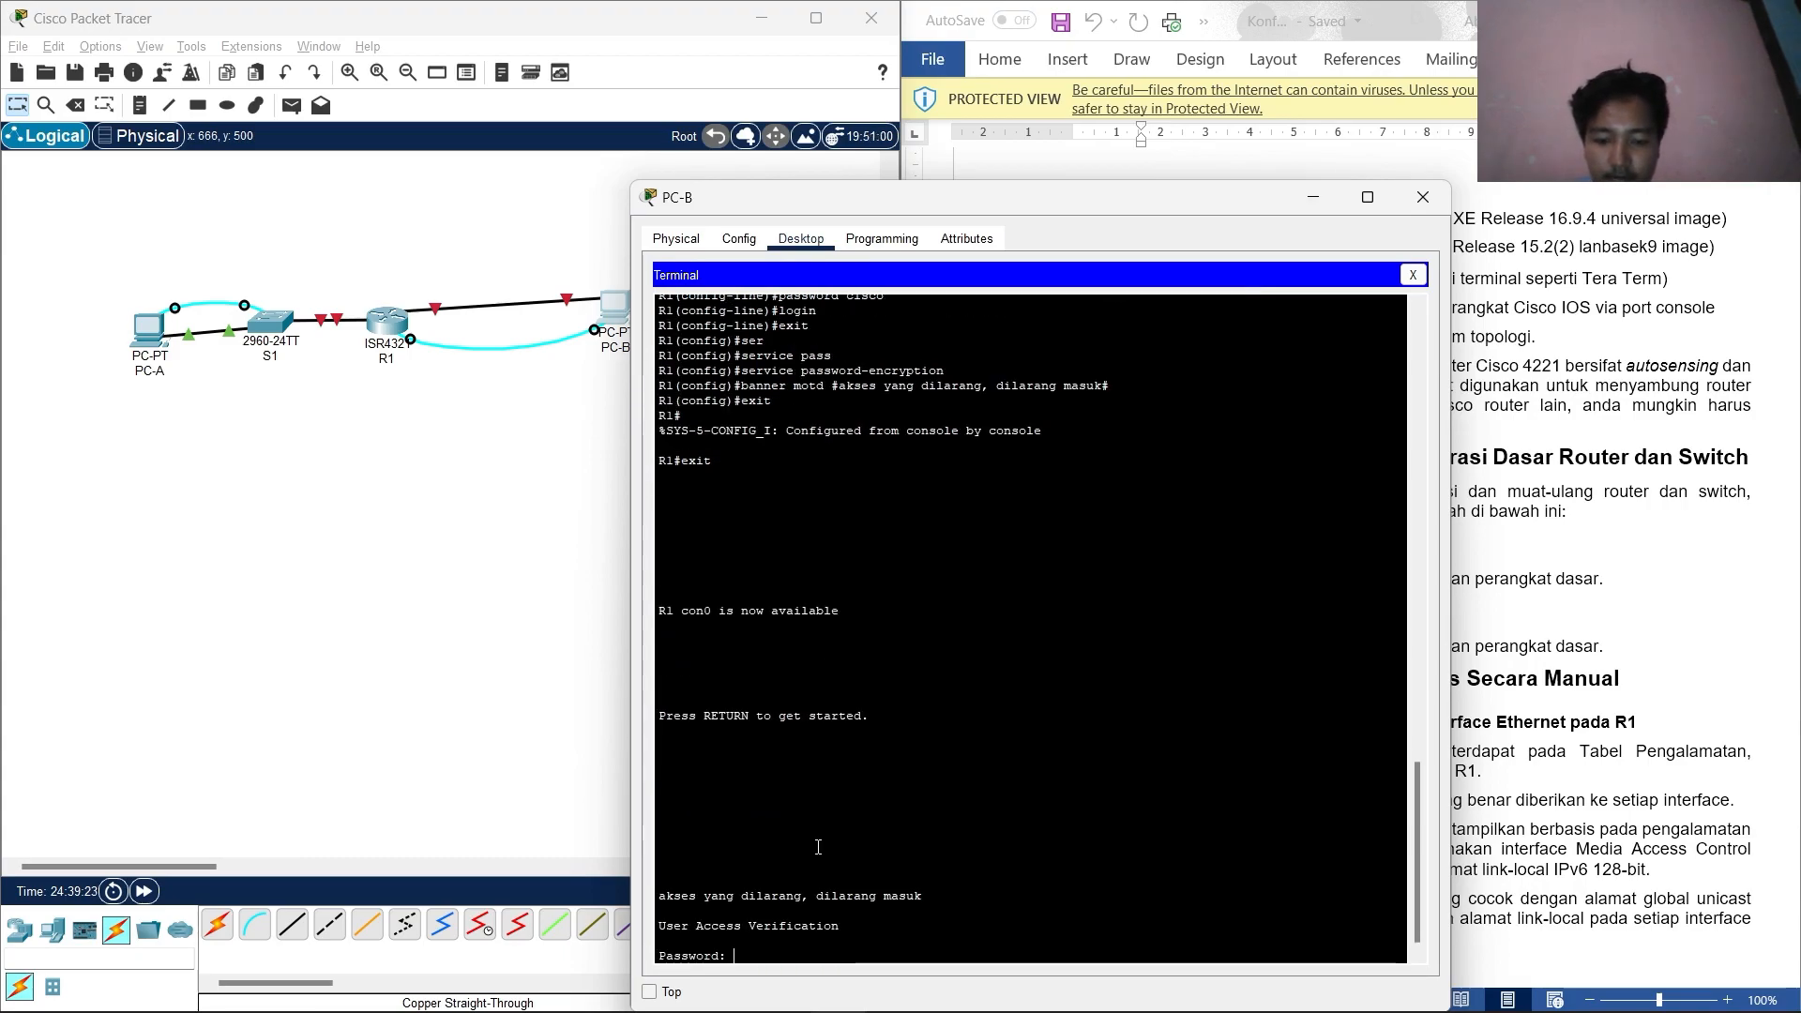
pyautogui.write('cisco')
pyautogui.press('Return')
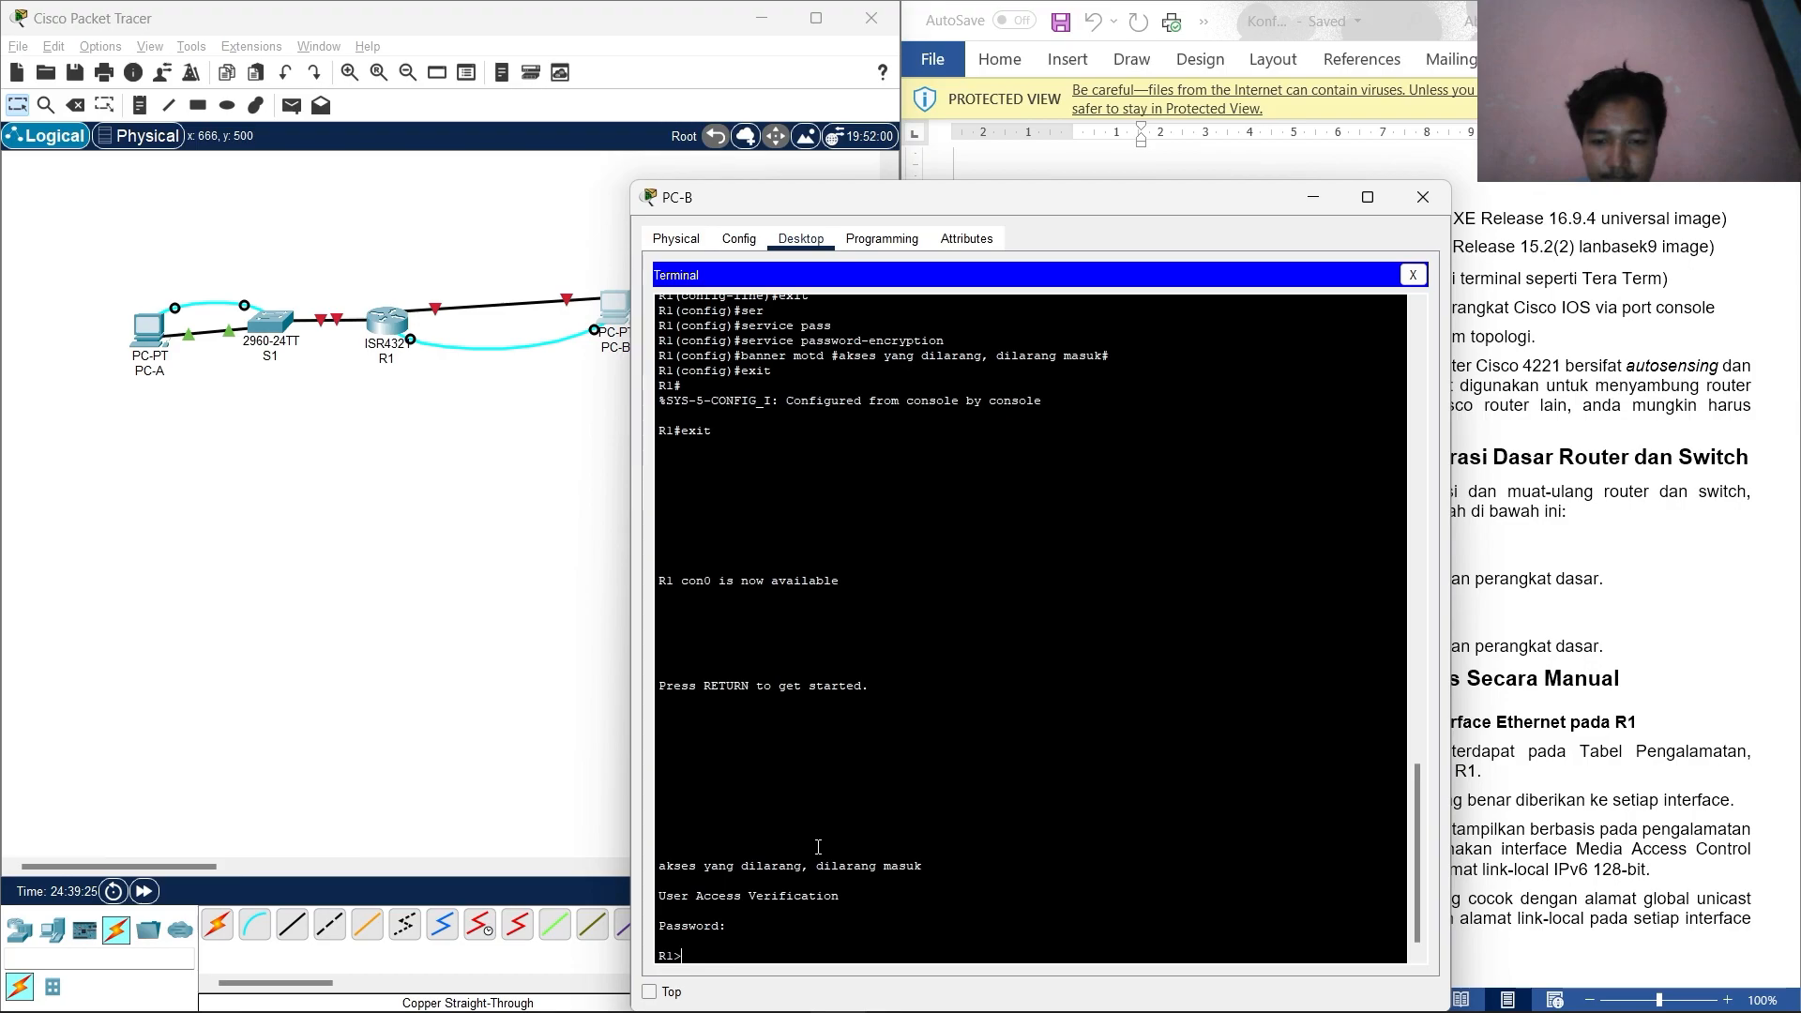
pyautogui.write('en')
pyautogui.press('Return')
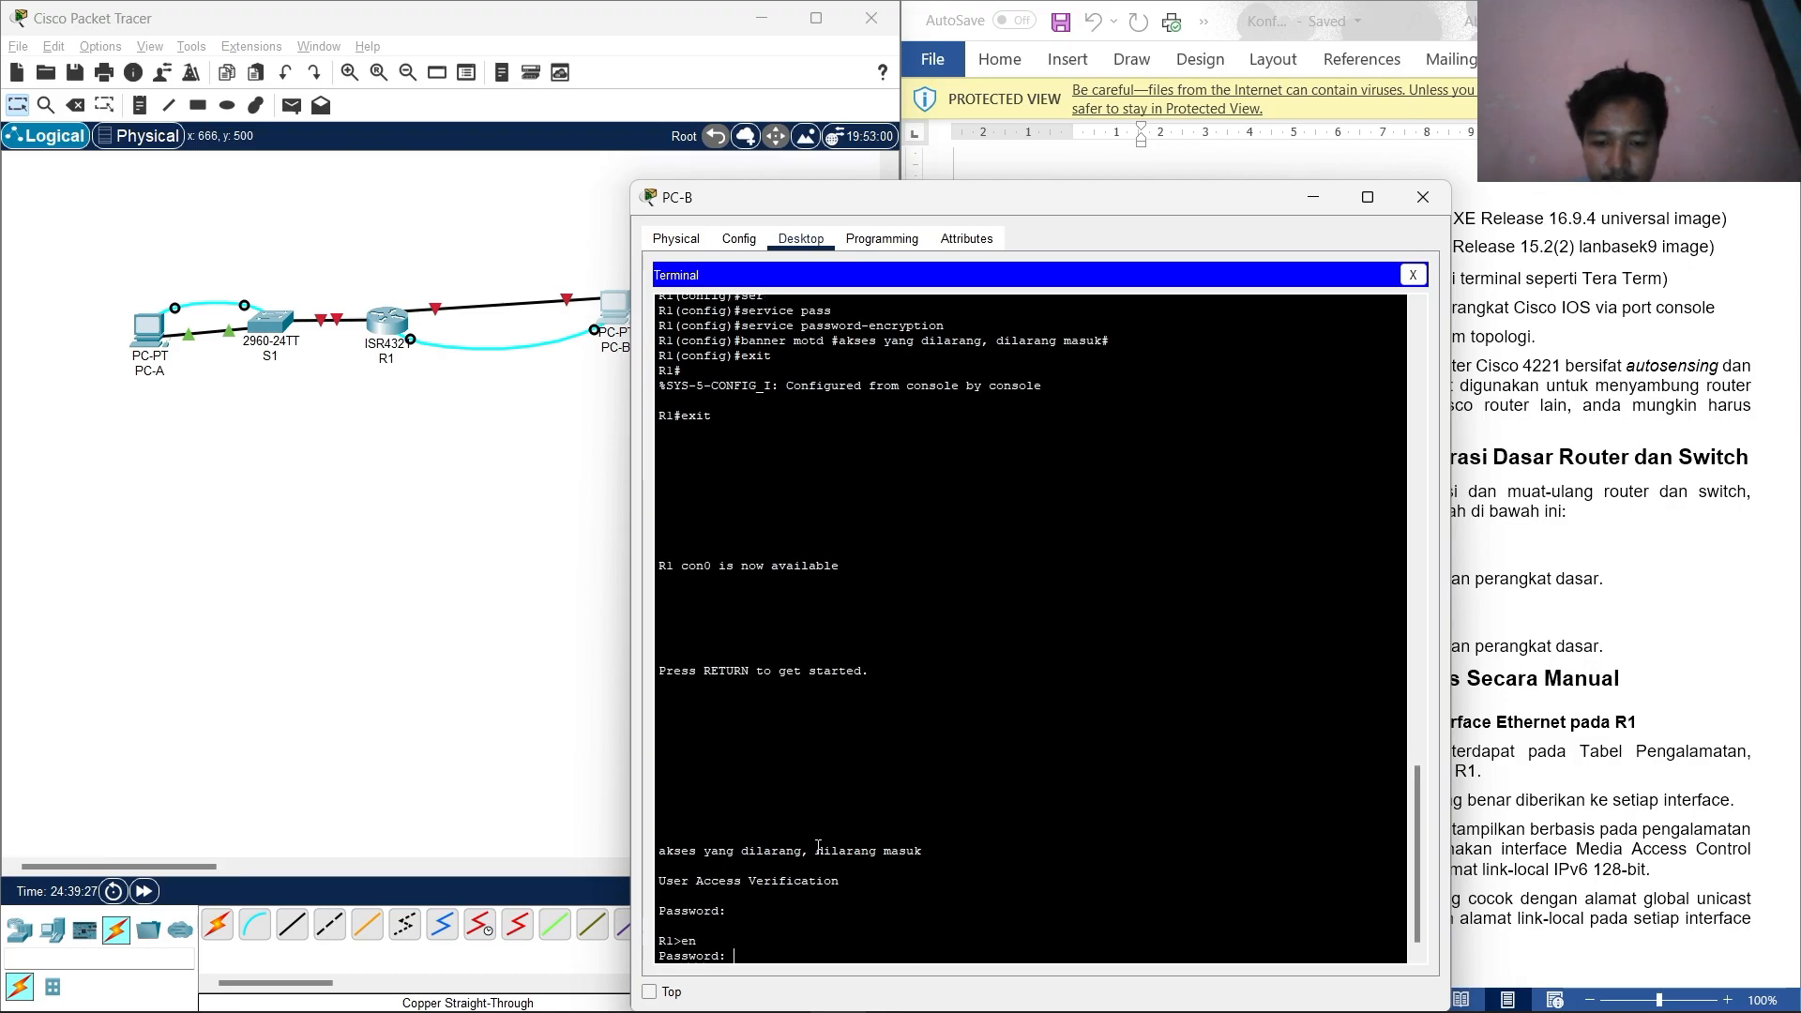
pyautogui.write('class')
pyautogui.press('Return')
pyautogui.press('Return')
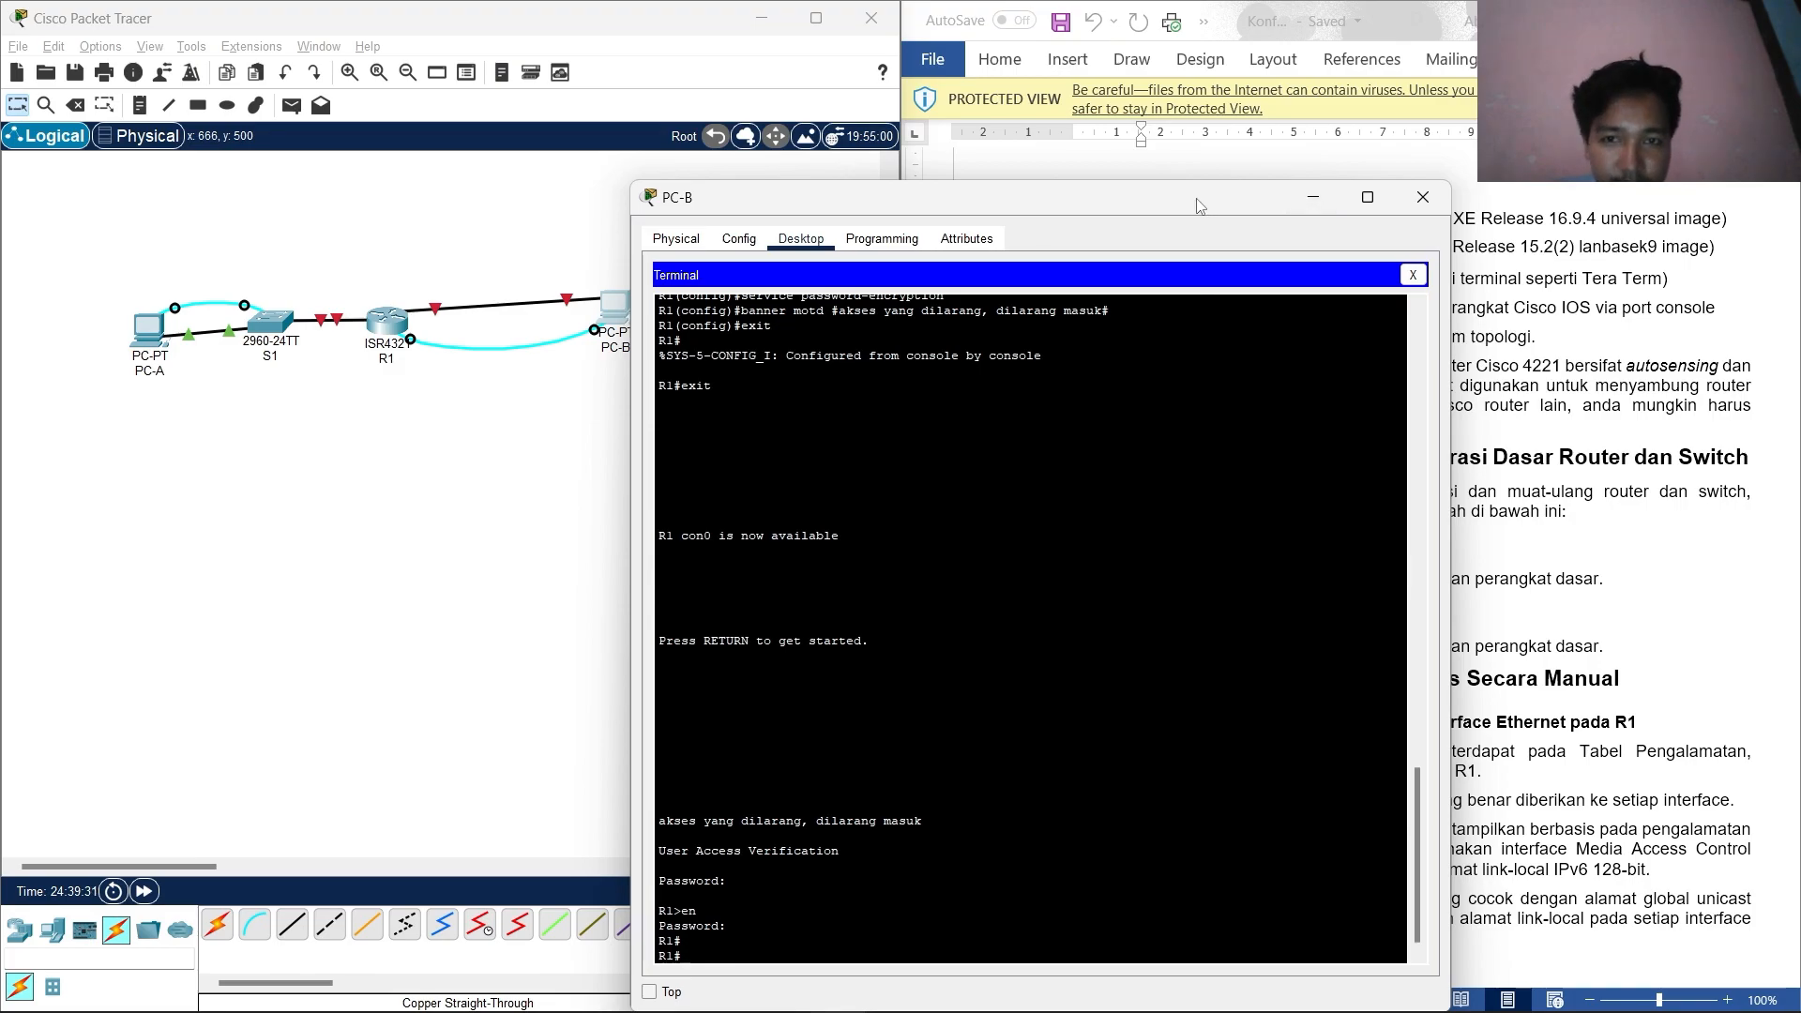
pyautogui.moveTo(1266, 199); pyautogui.dragTo(777, 223)
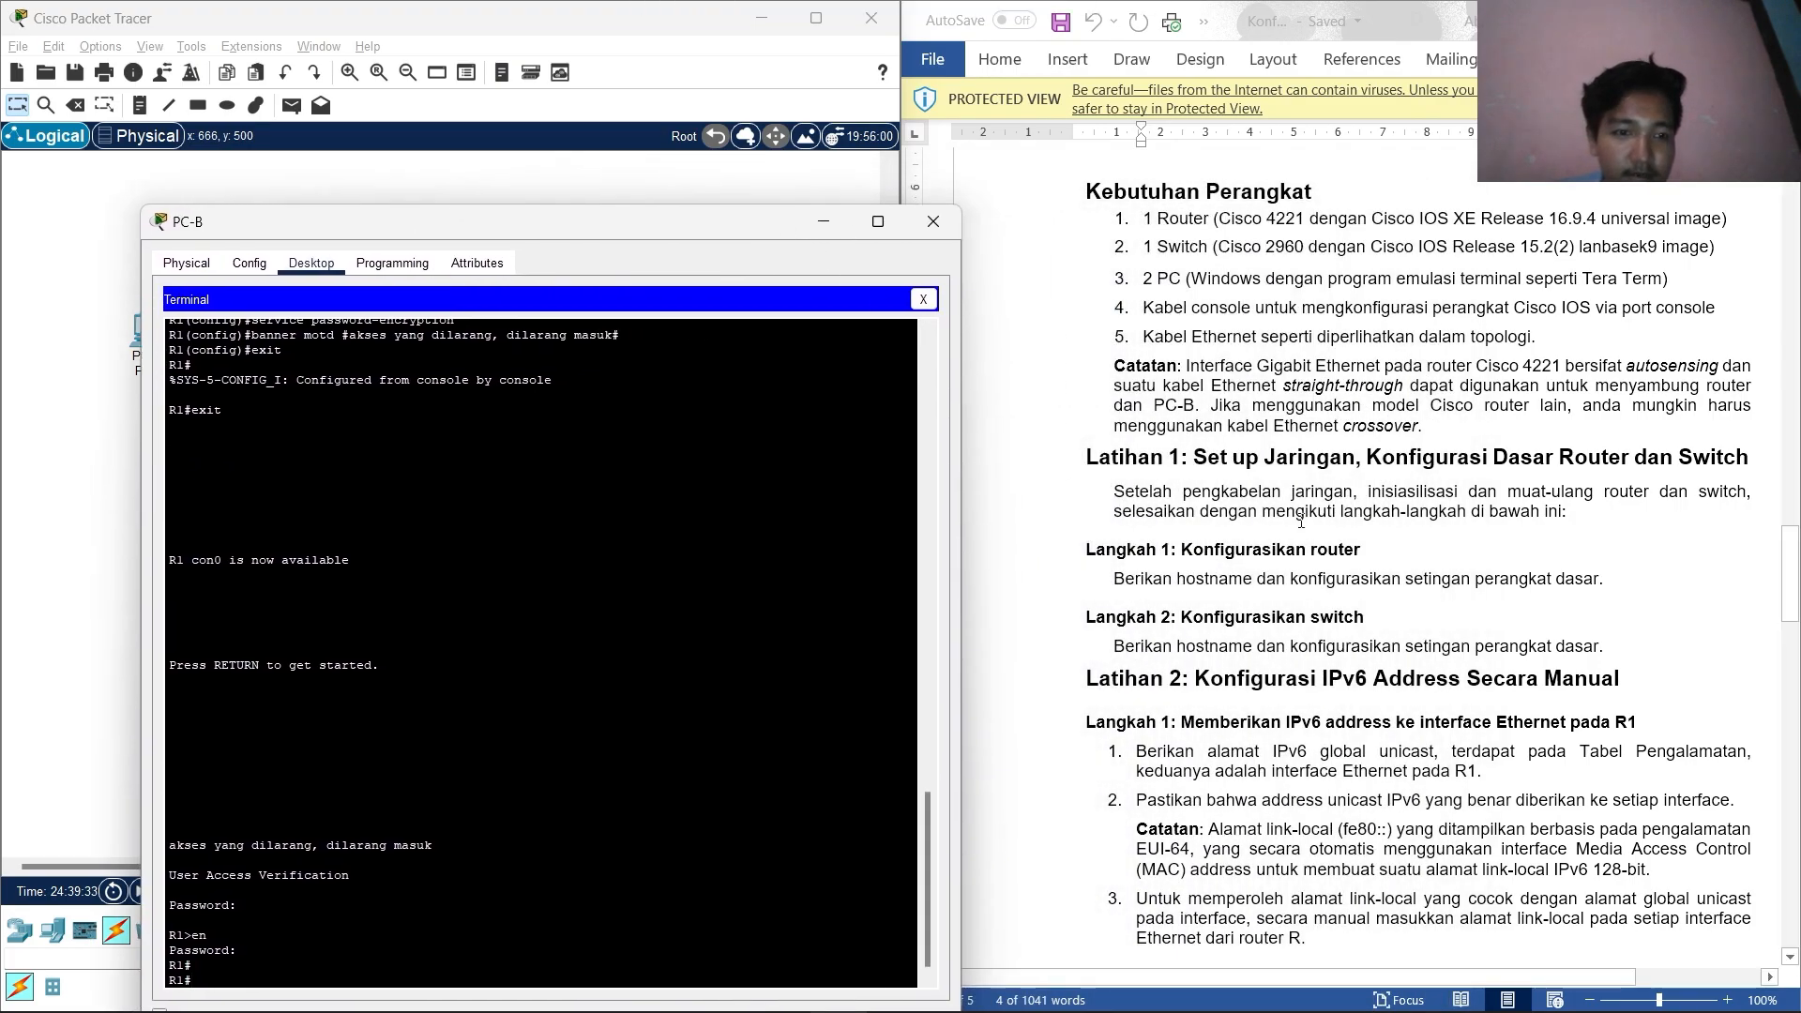
# Close PC-B and connect PC-A's terminal to switch S1 with default settings.
pyautogui.click(947, 233)
pyautogui.click(151, 330)
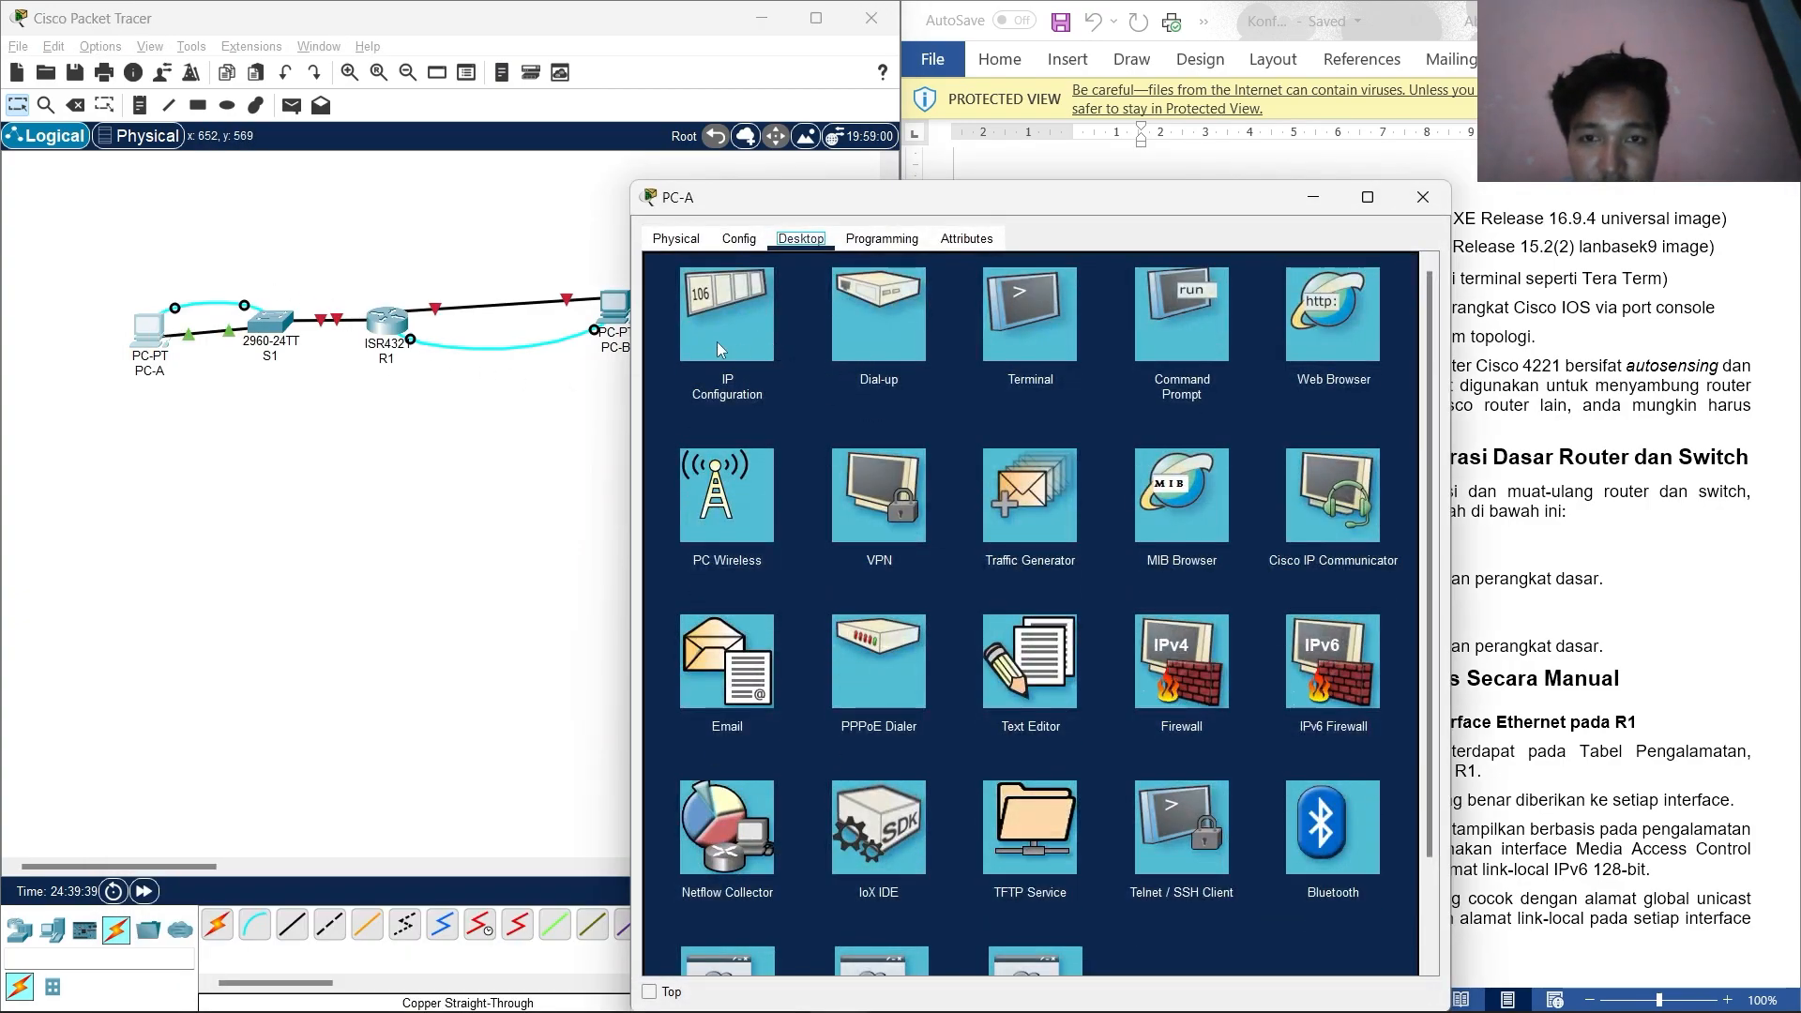
pyautogui.click(1049, 336)
pyautogui.click(1375, 465)
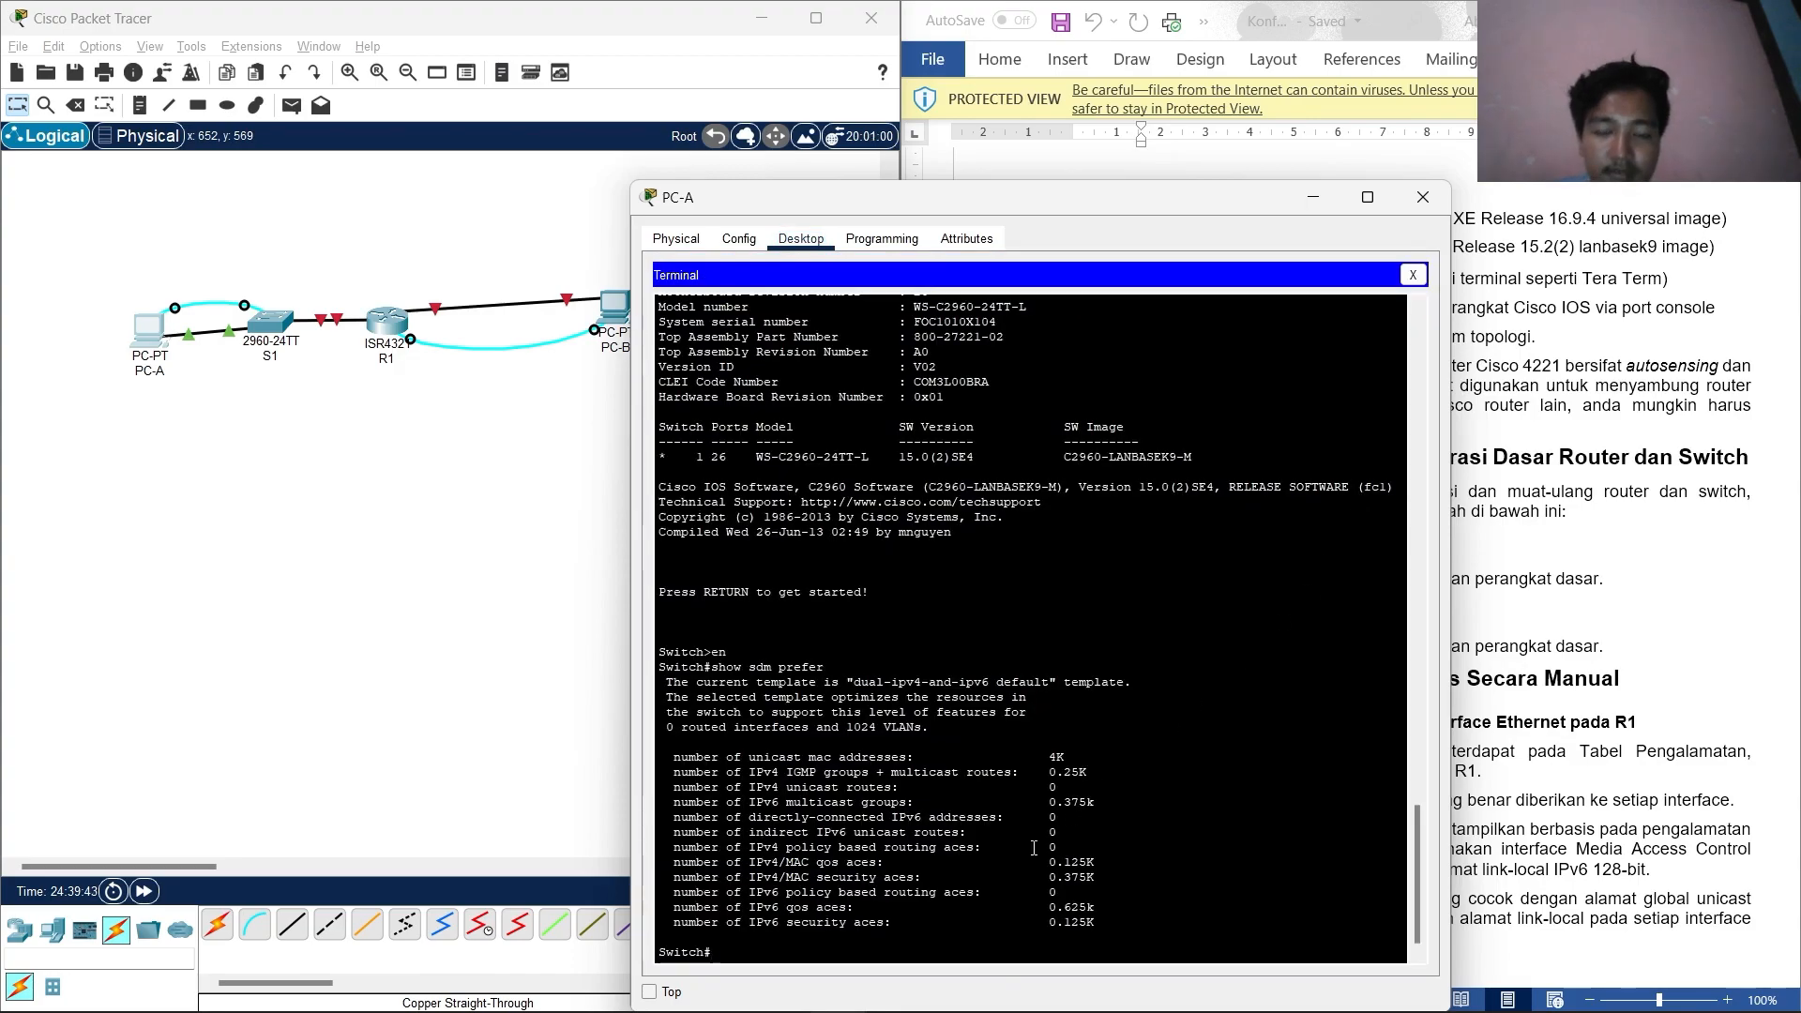
pyautogui.moveTo(921, 198); pyautogui.dragTo(514, 150)
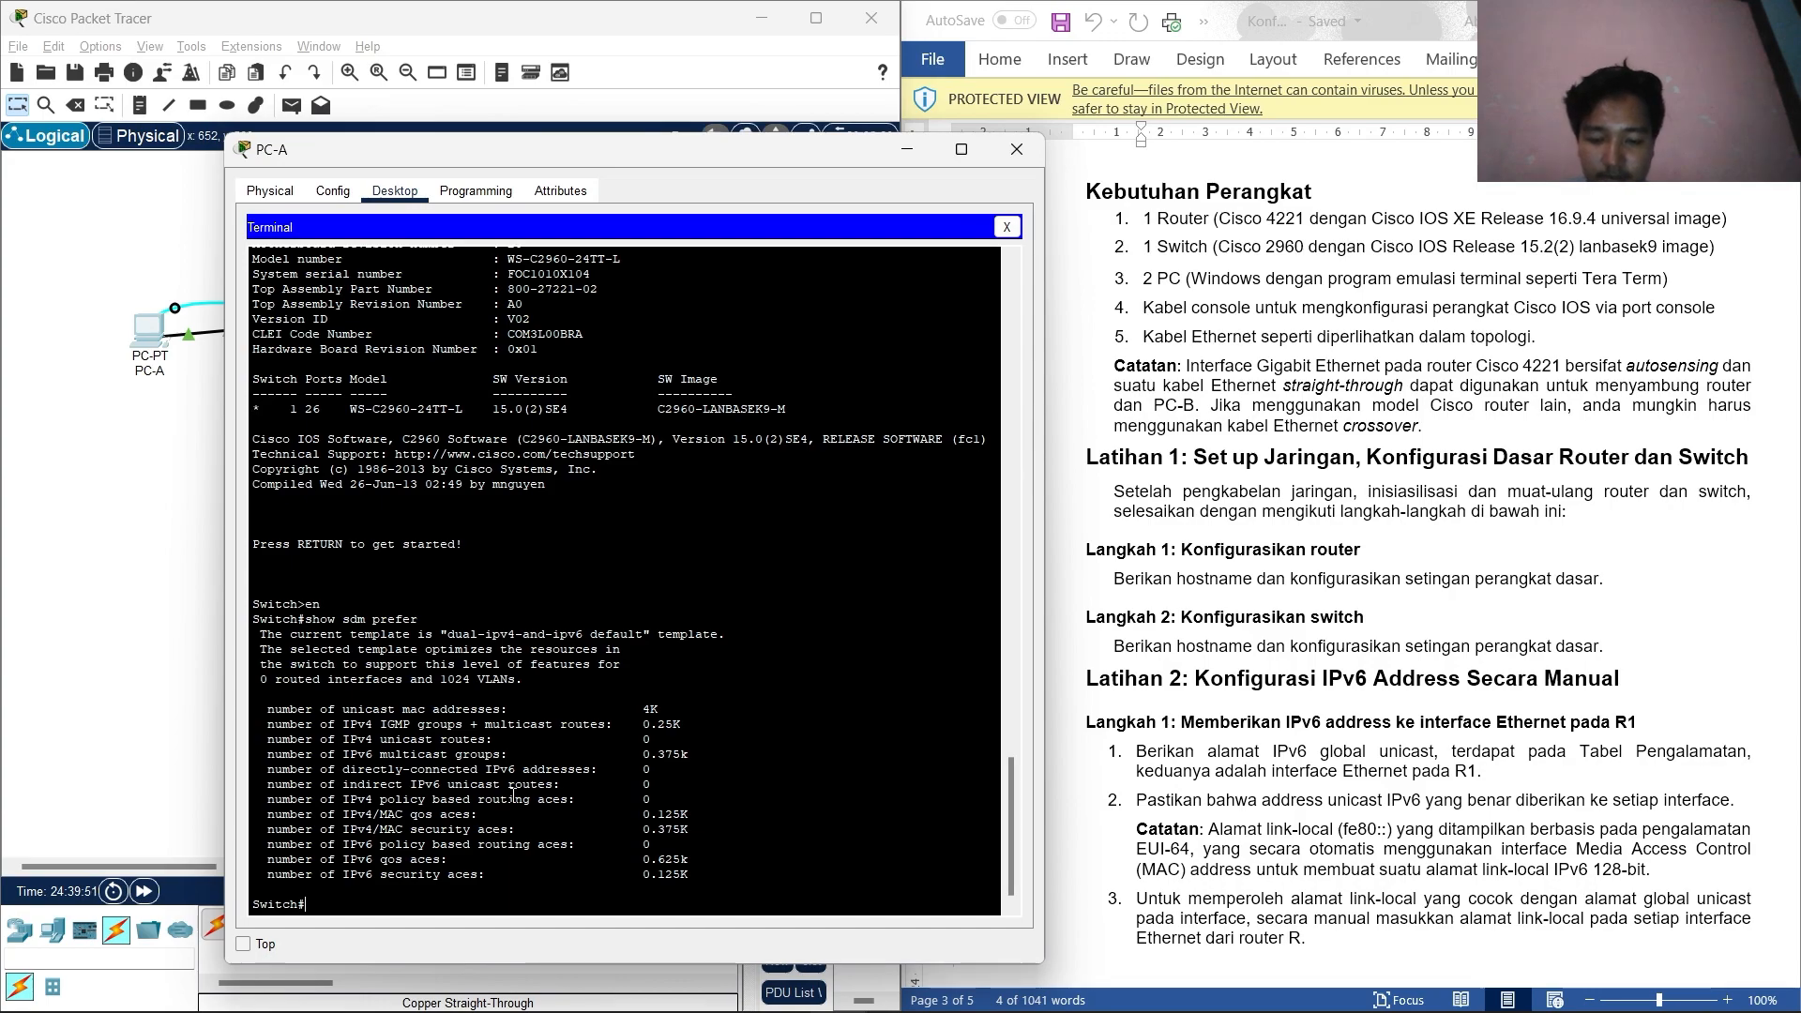
pyautogui.write('cof')
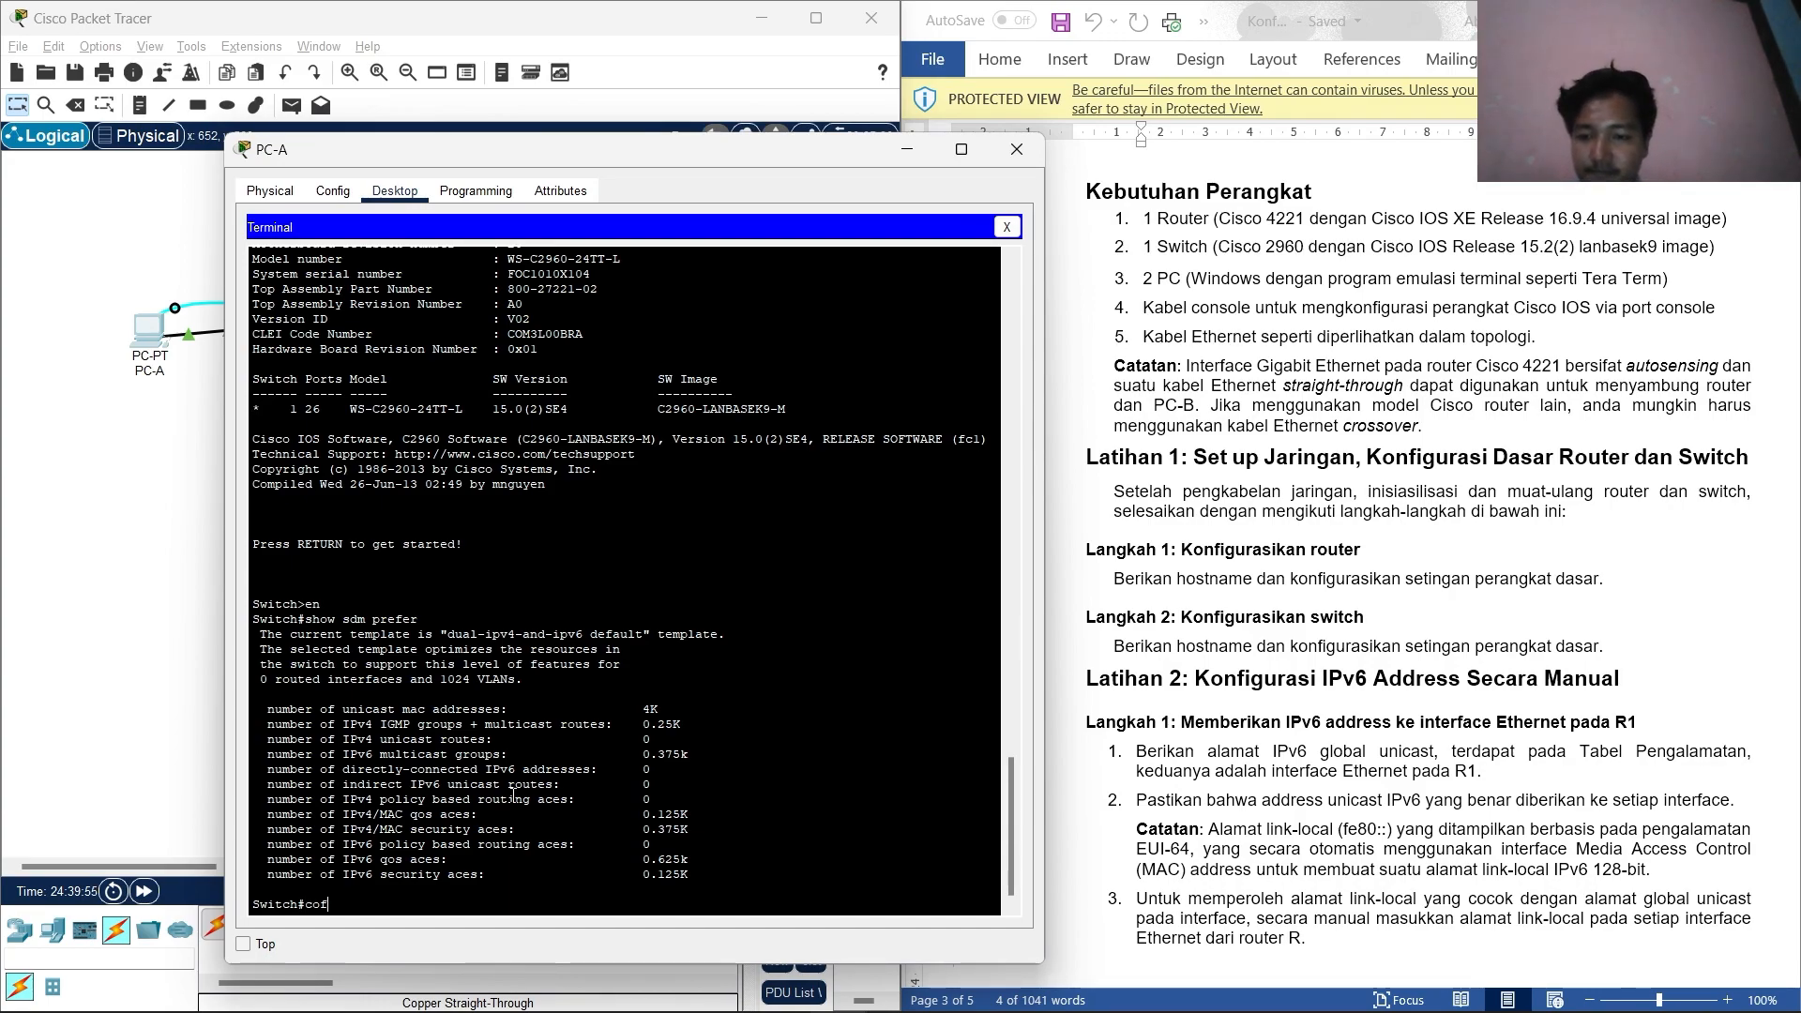
pyautogui.press('BackSpace')
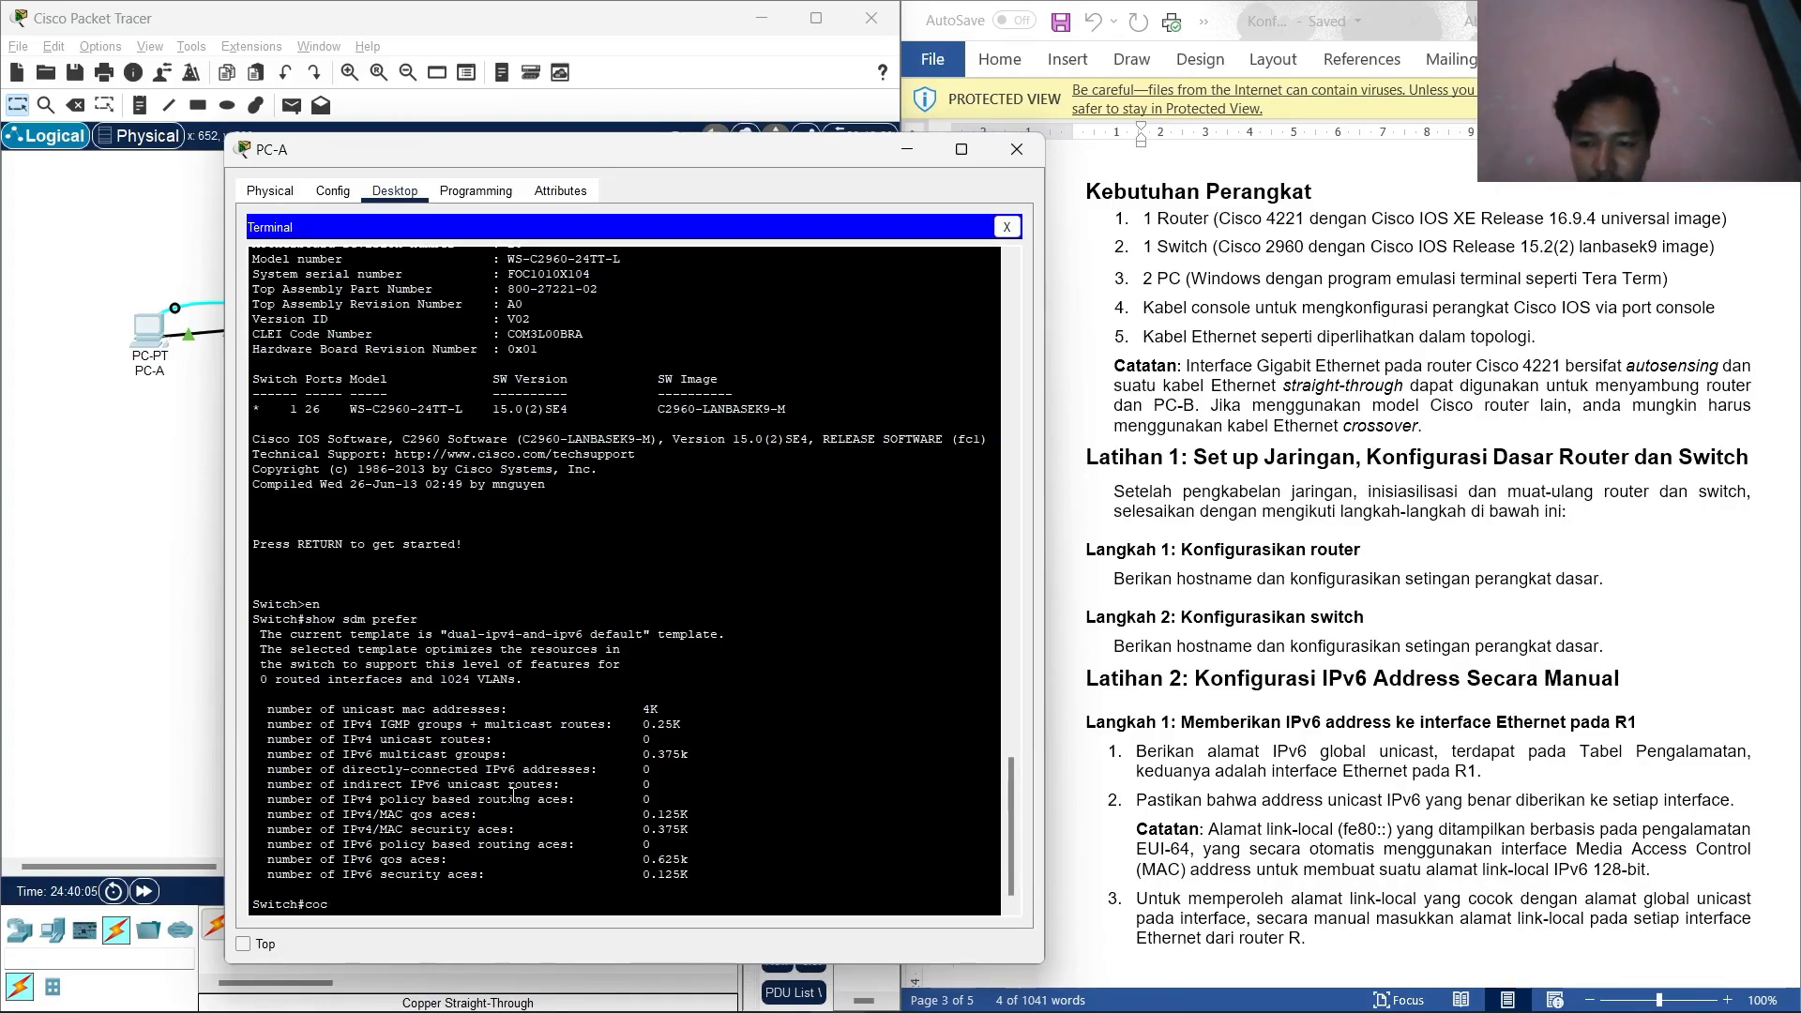
# Enter global configuration mode and rename the switch to s1.
pyautogui.write('nf t')
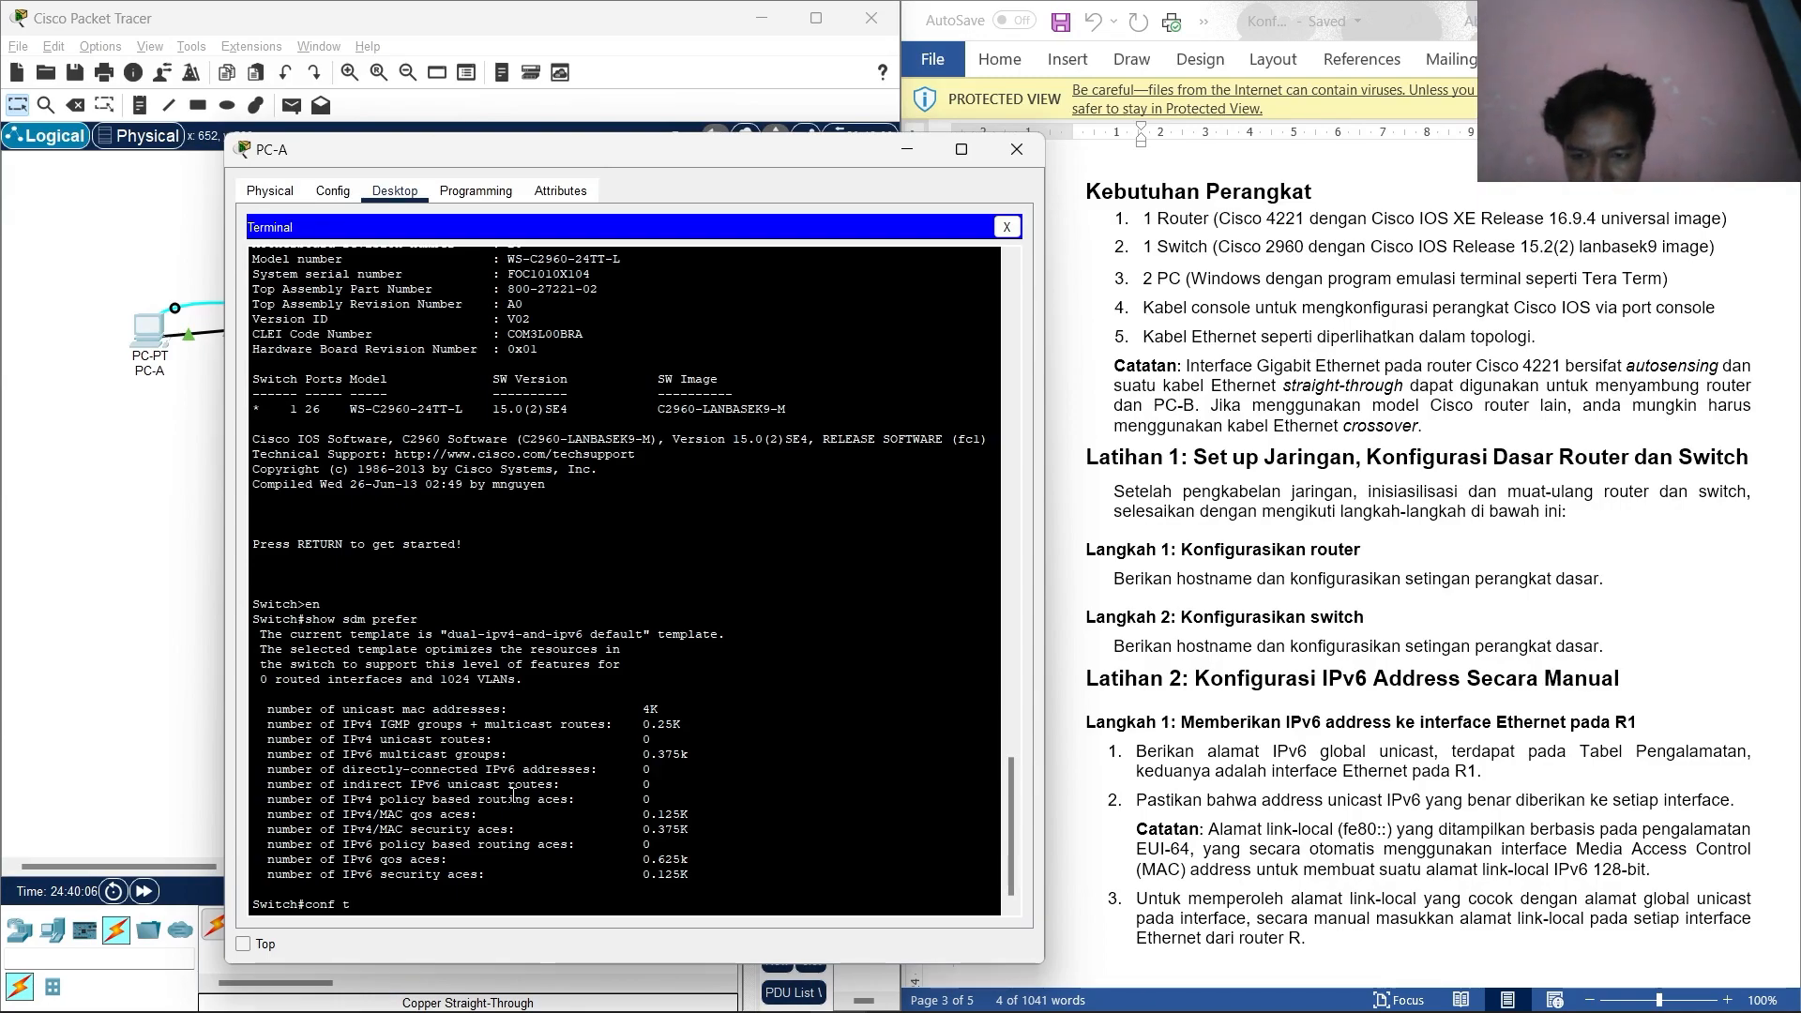
pyautogui.press('Return')
pyautogui.write('hostname')
pyautogui.press('BackSpace')
pyautogui.write('me s1')
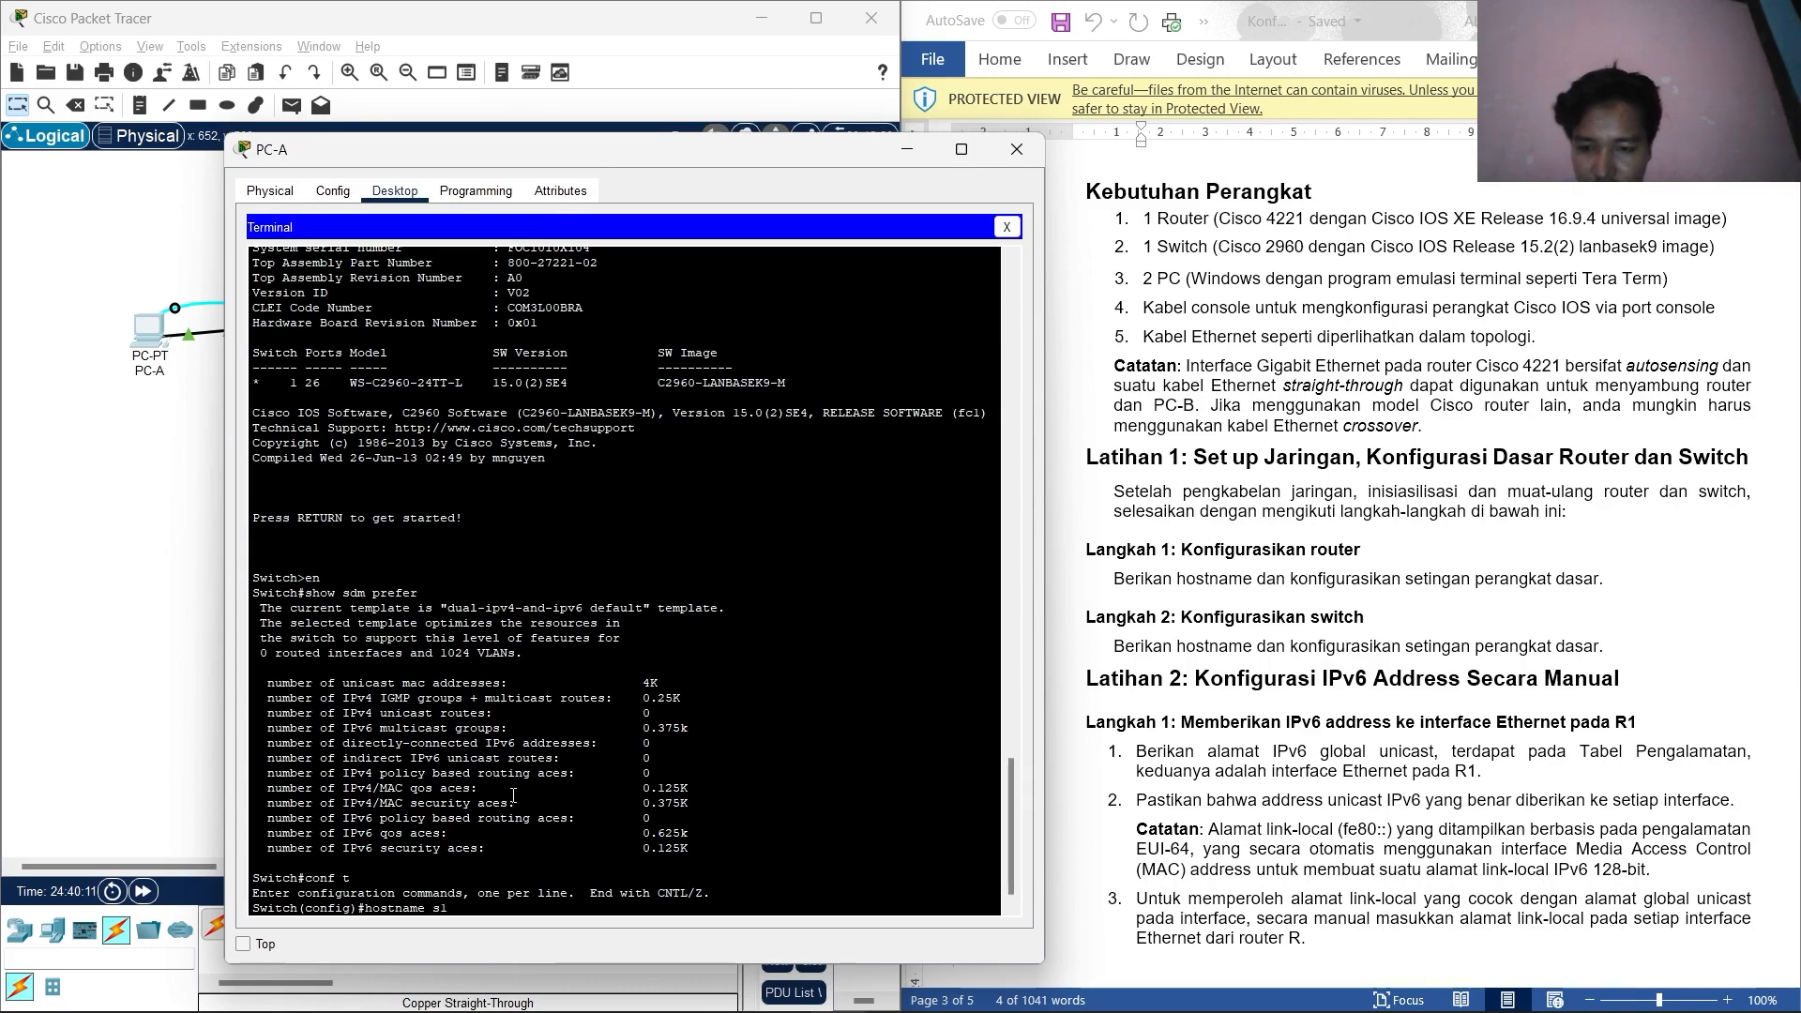
pyautogui.press('Return')
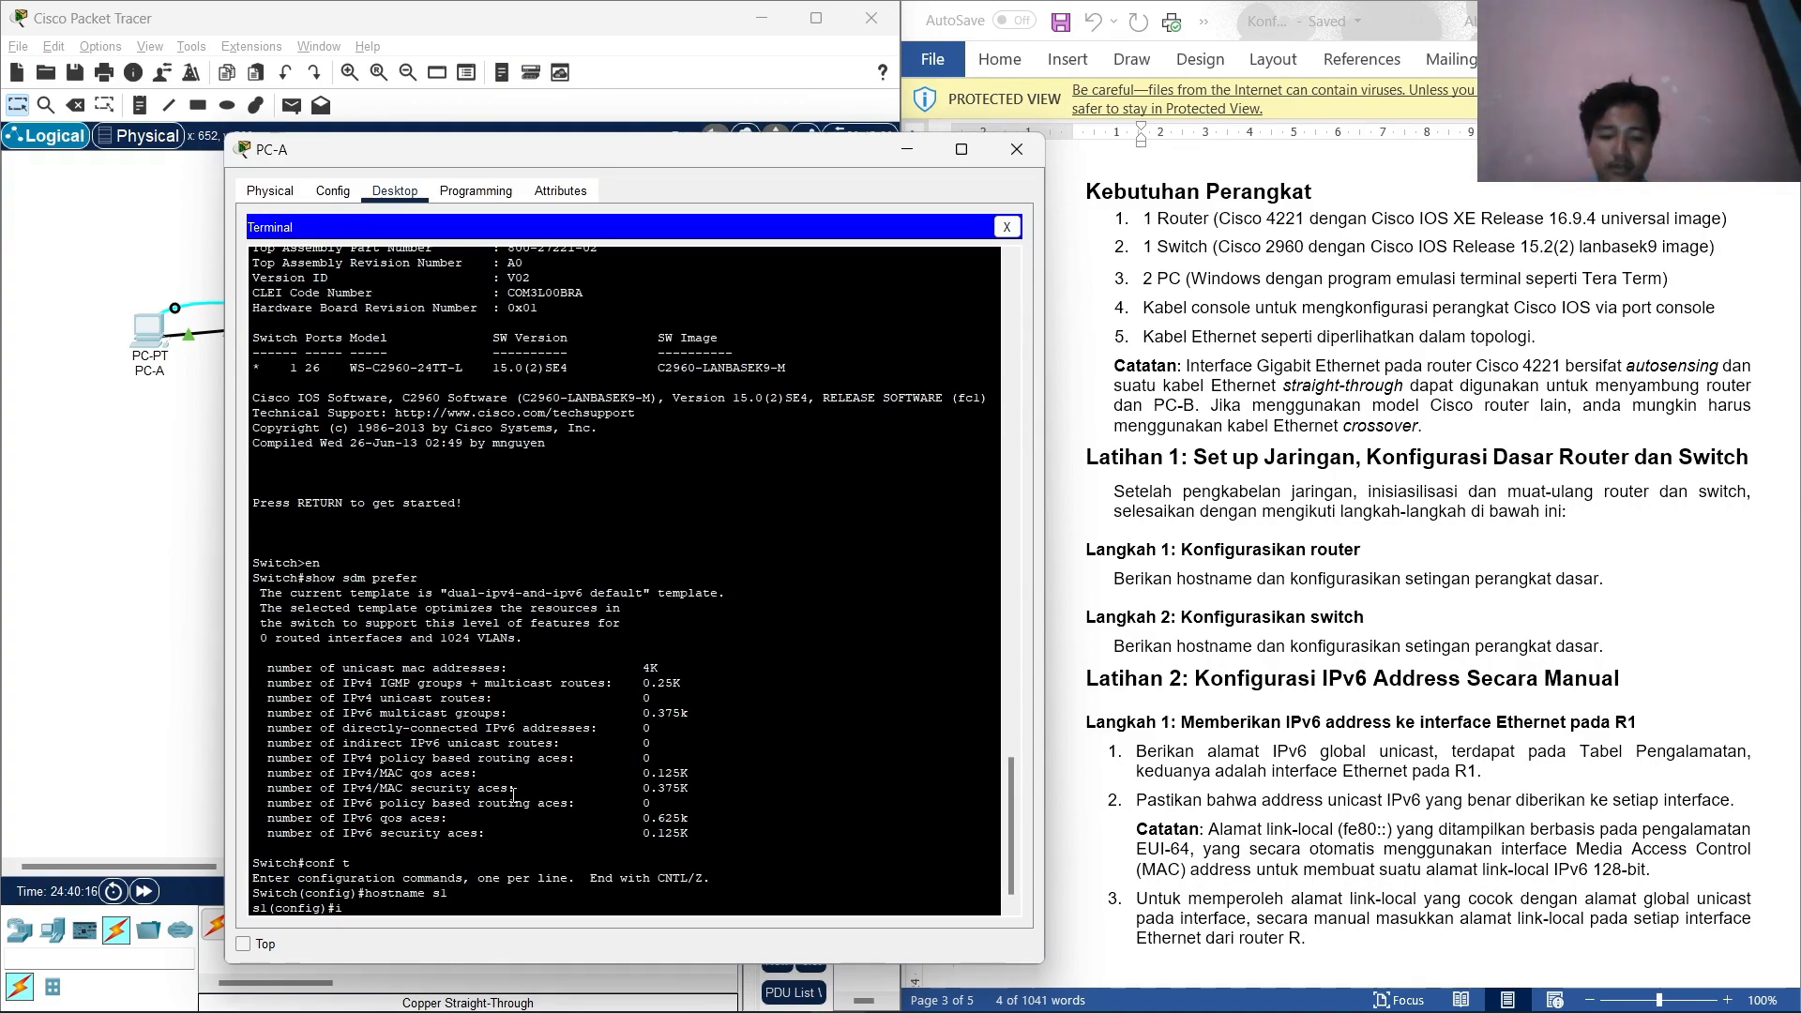
# Enable ip domain-lookup and set the privileged enable secret on s1.
pyautogui.write('ip dom')
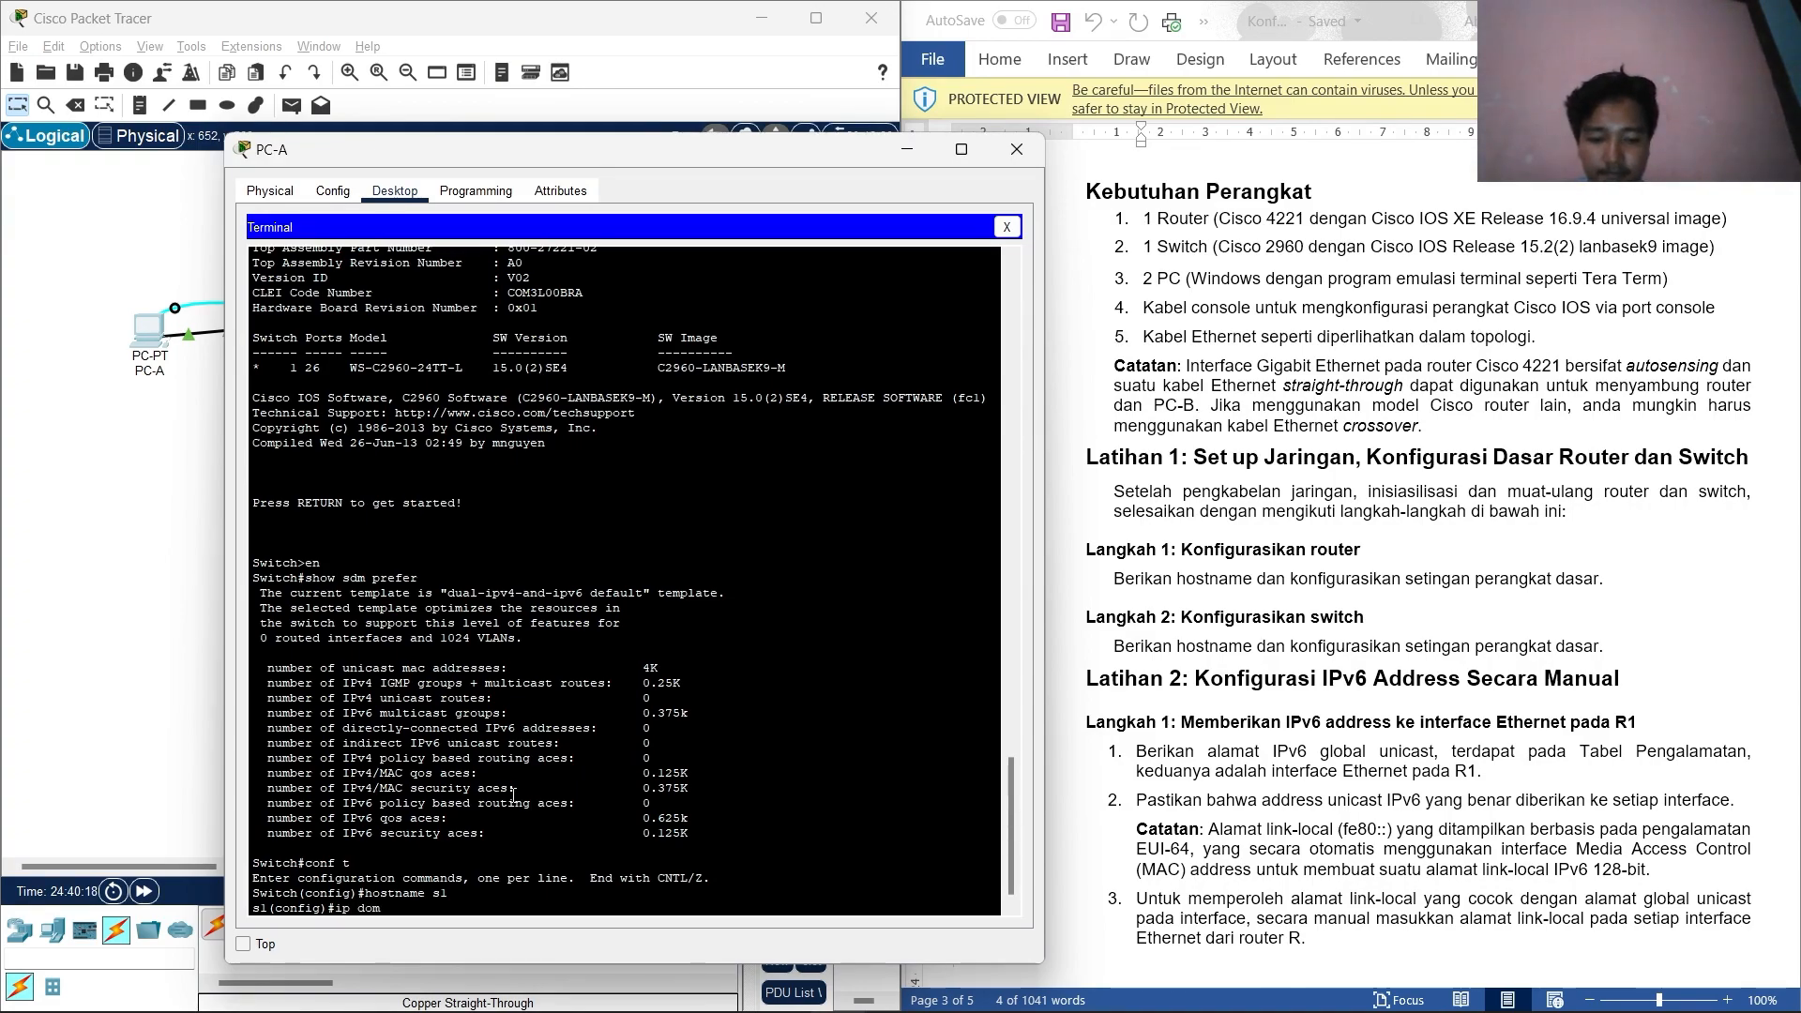
pyautogui.write('ain')
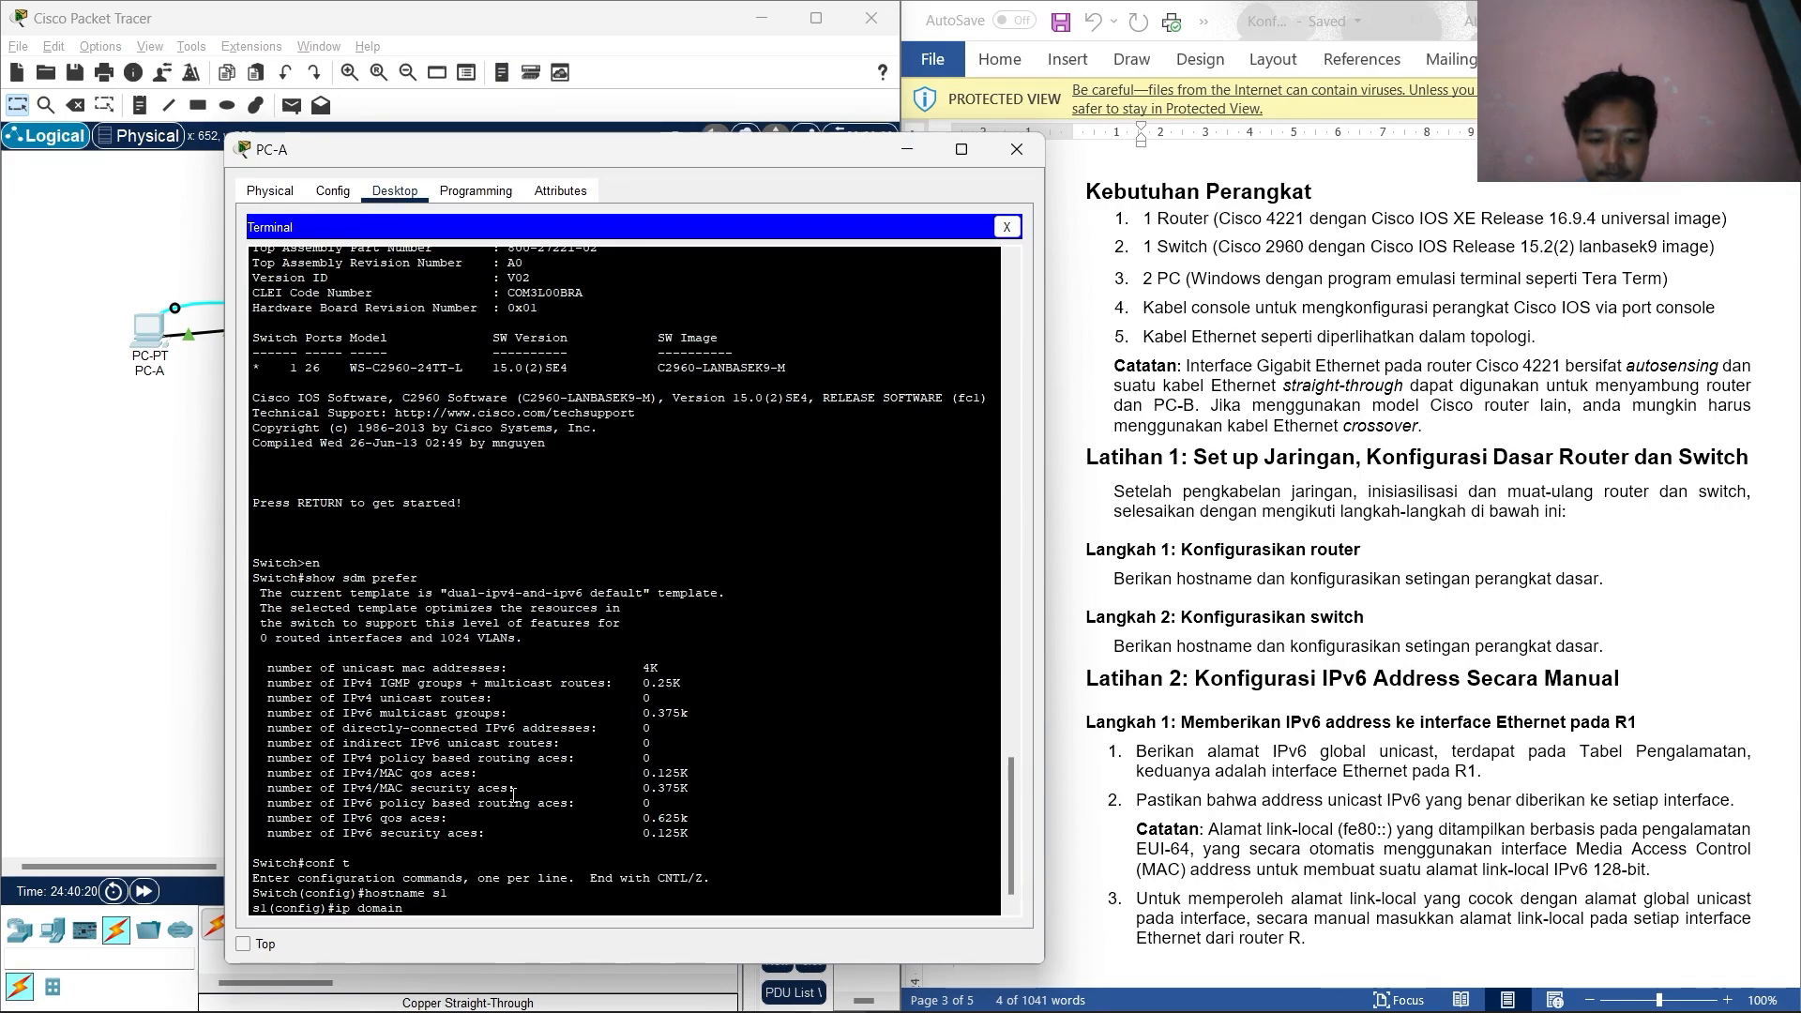
pyautogui.write('-lookup')
pyautogui.press('Return')
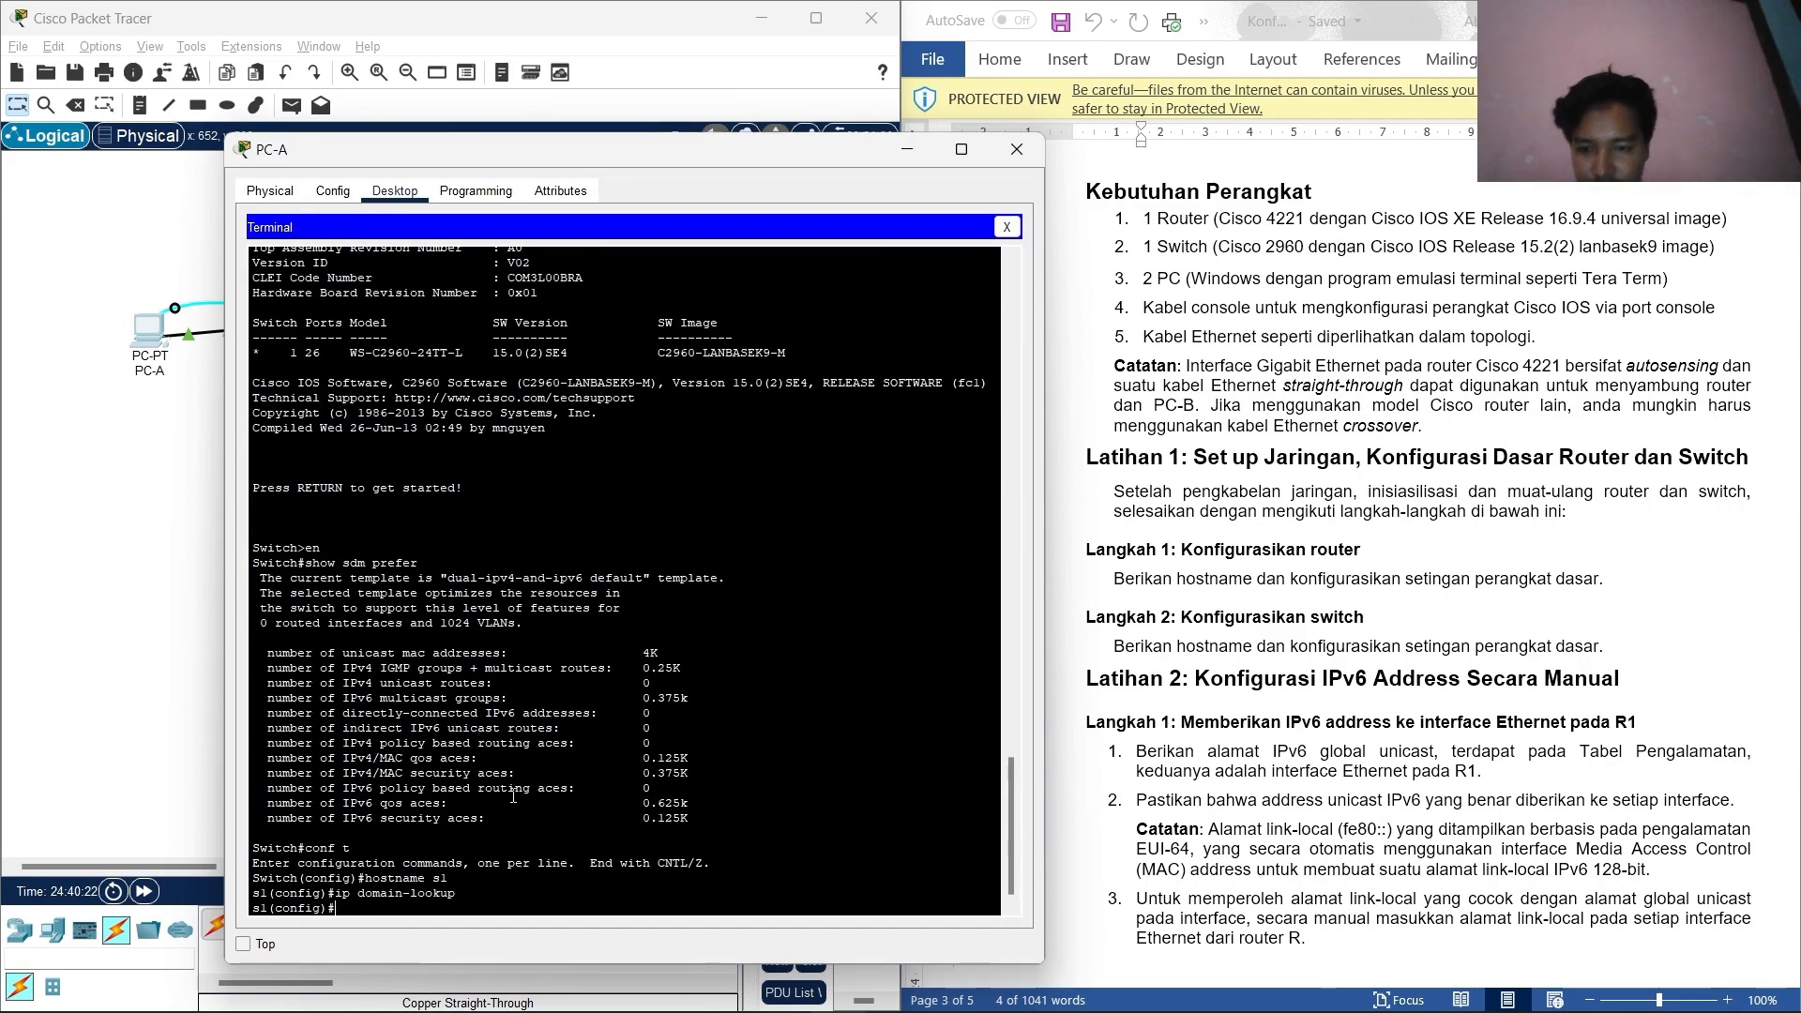
pyautogui.write('enable secret')
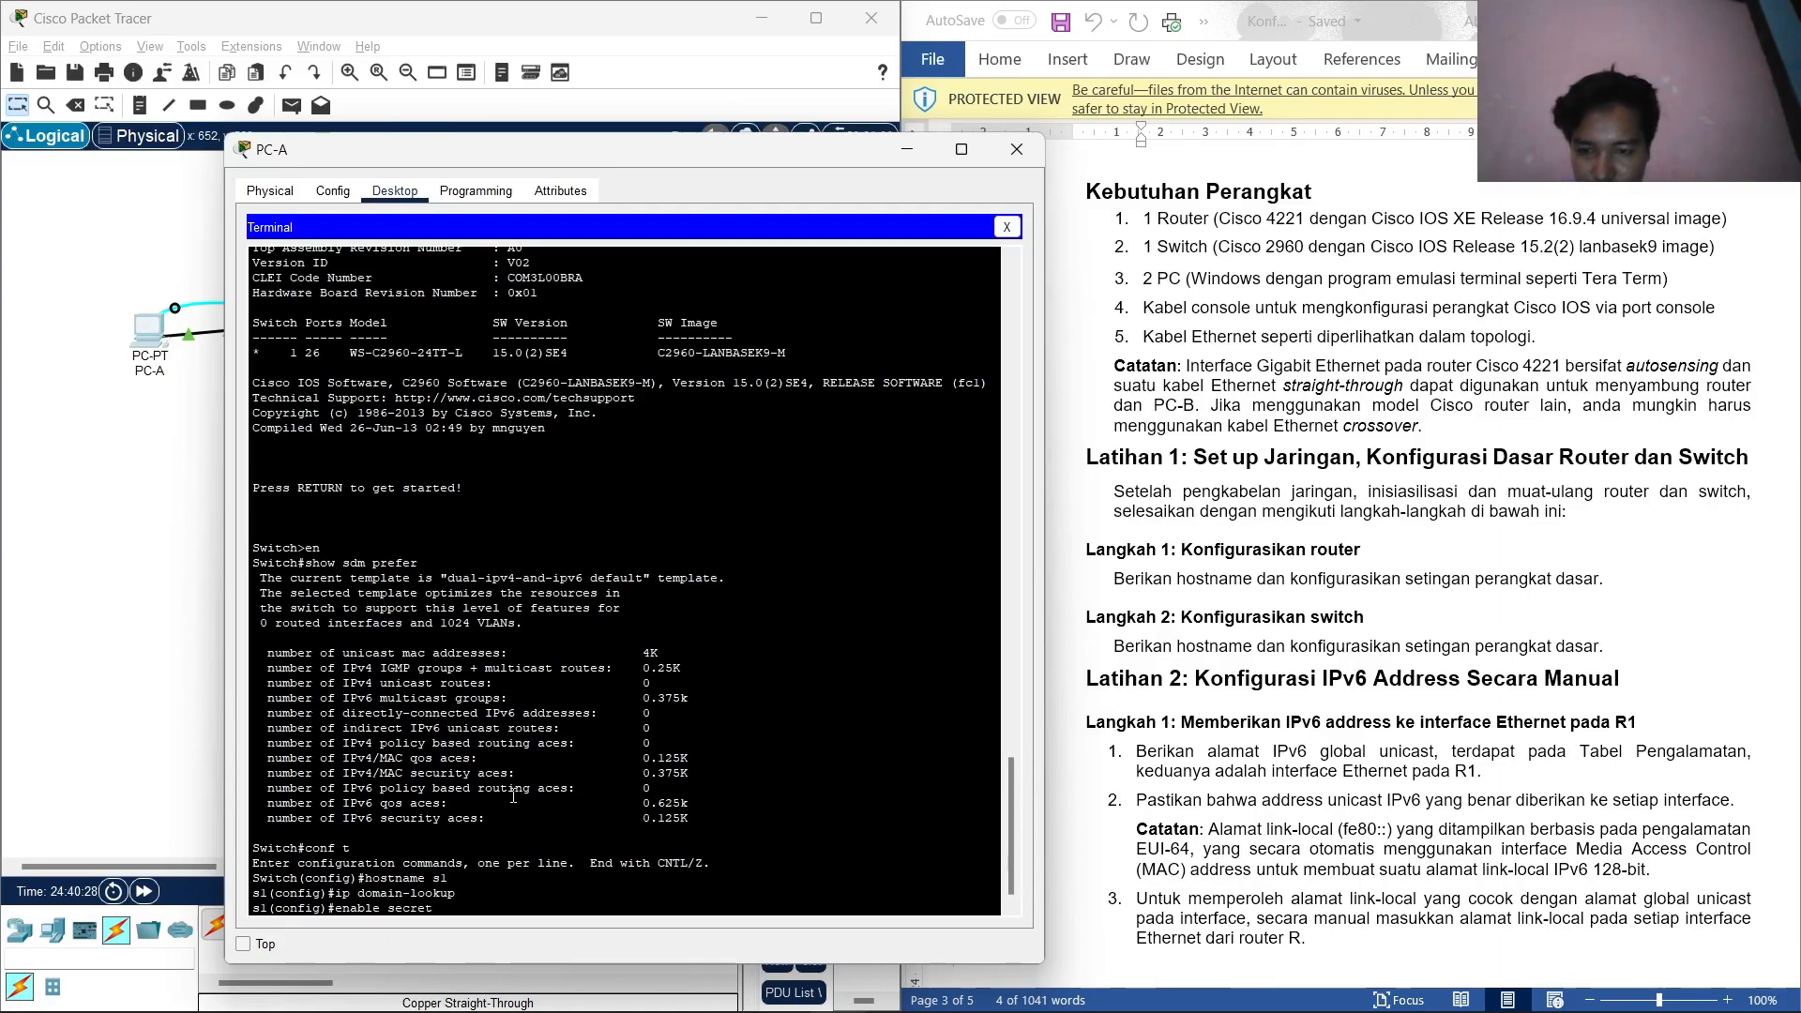
pyautogui.write(' cl')
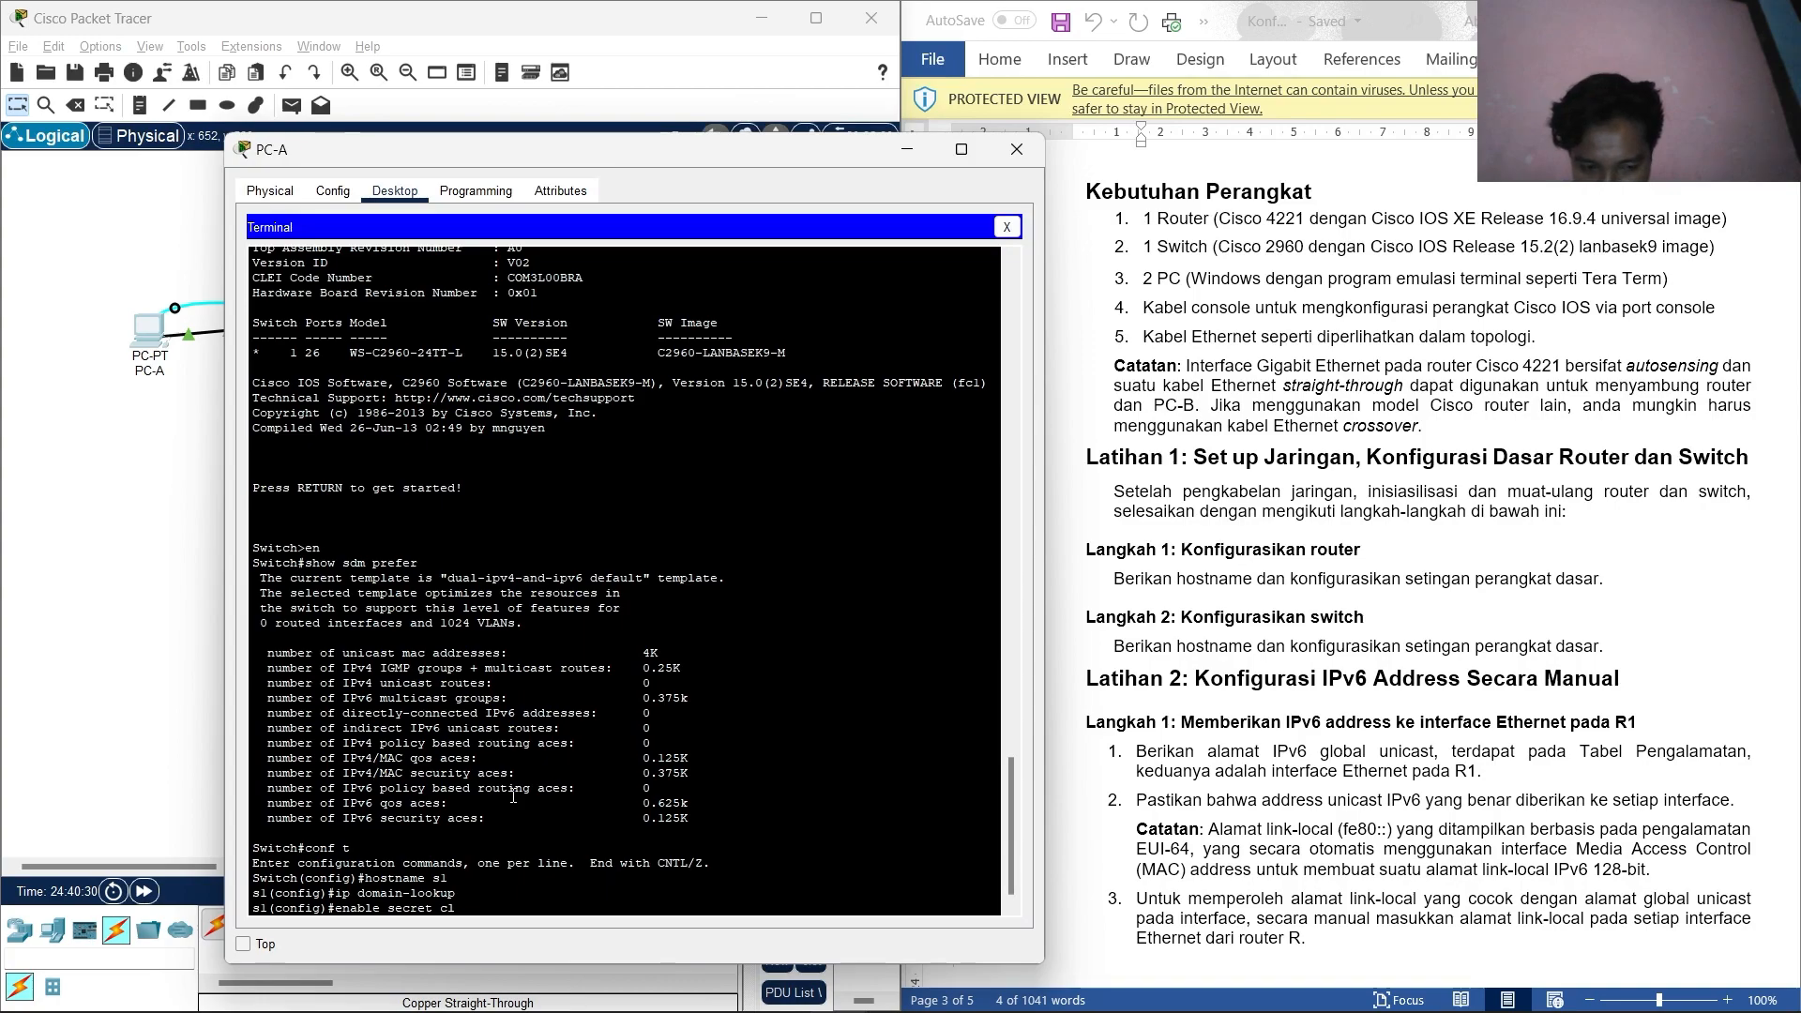
pyautogui.write('ass')
pyautogui.press('Return')
# Set a password on s1's console line 0 and require login.
pyautogui.write('line c')
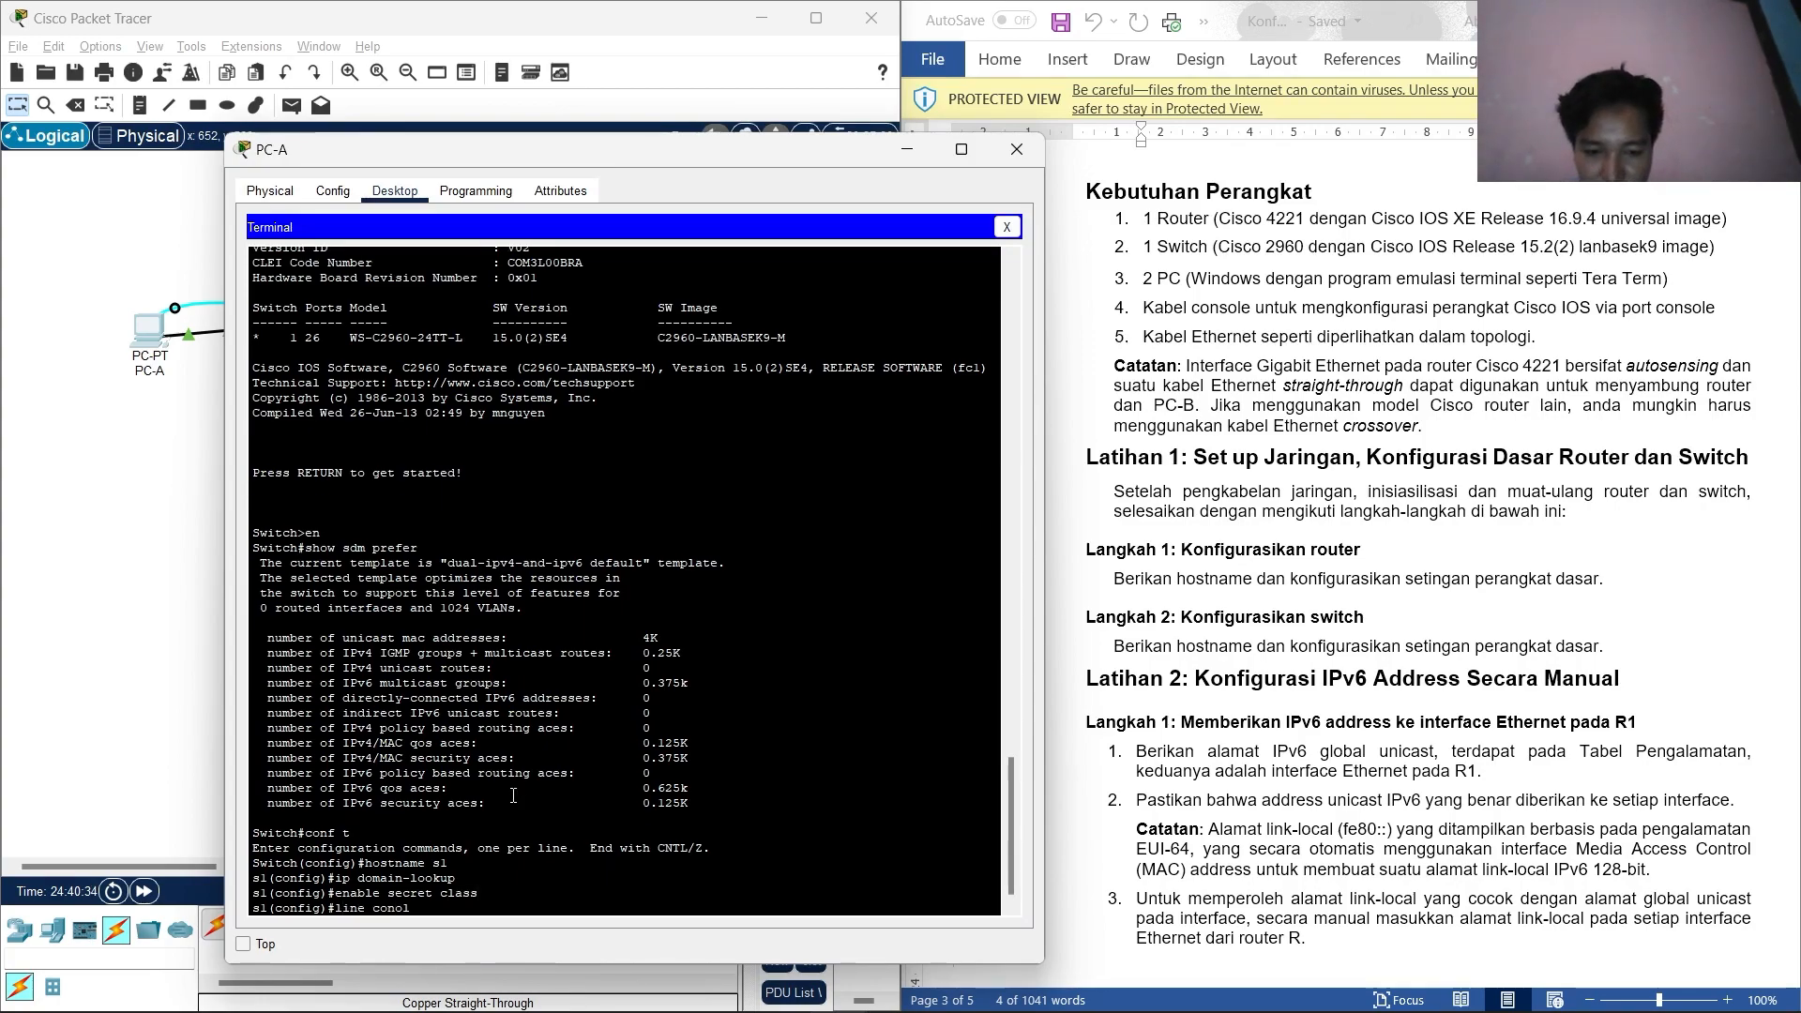
pyautogui.write('onsole 0')
pyautogui.press('Return')
pyautogui.write('pa')
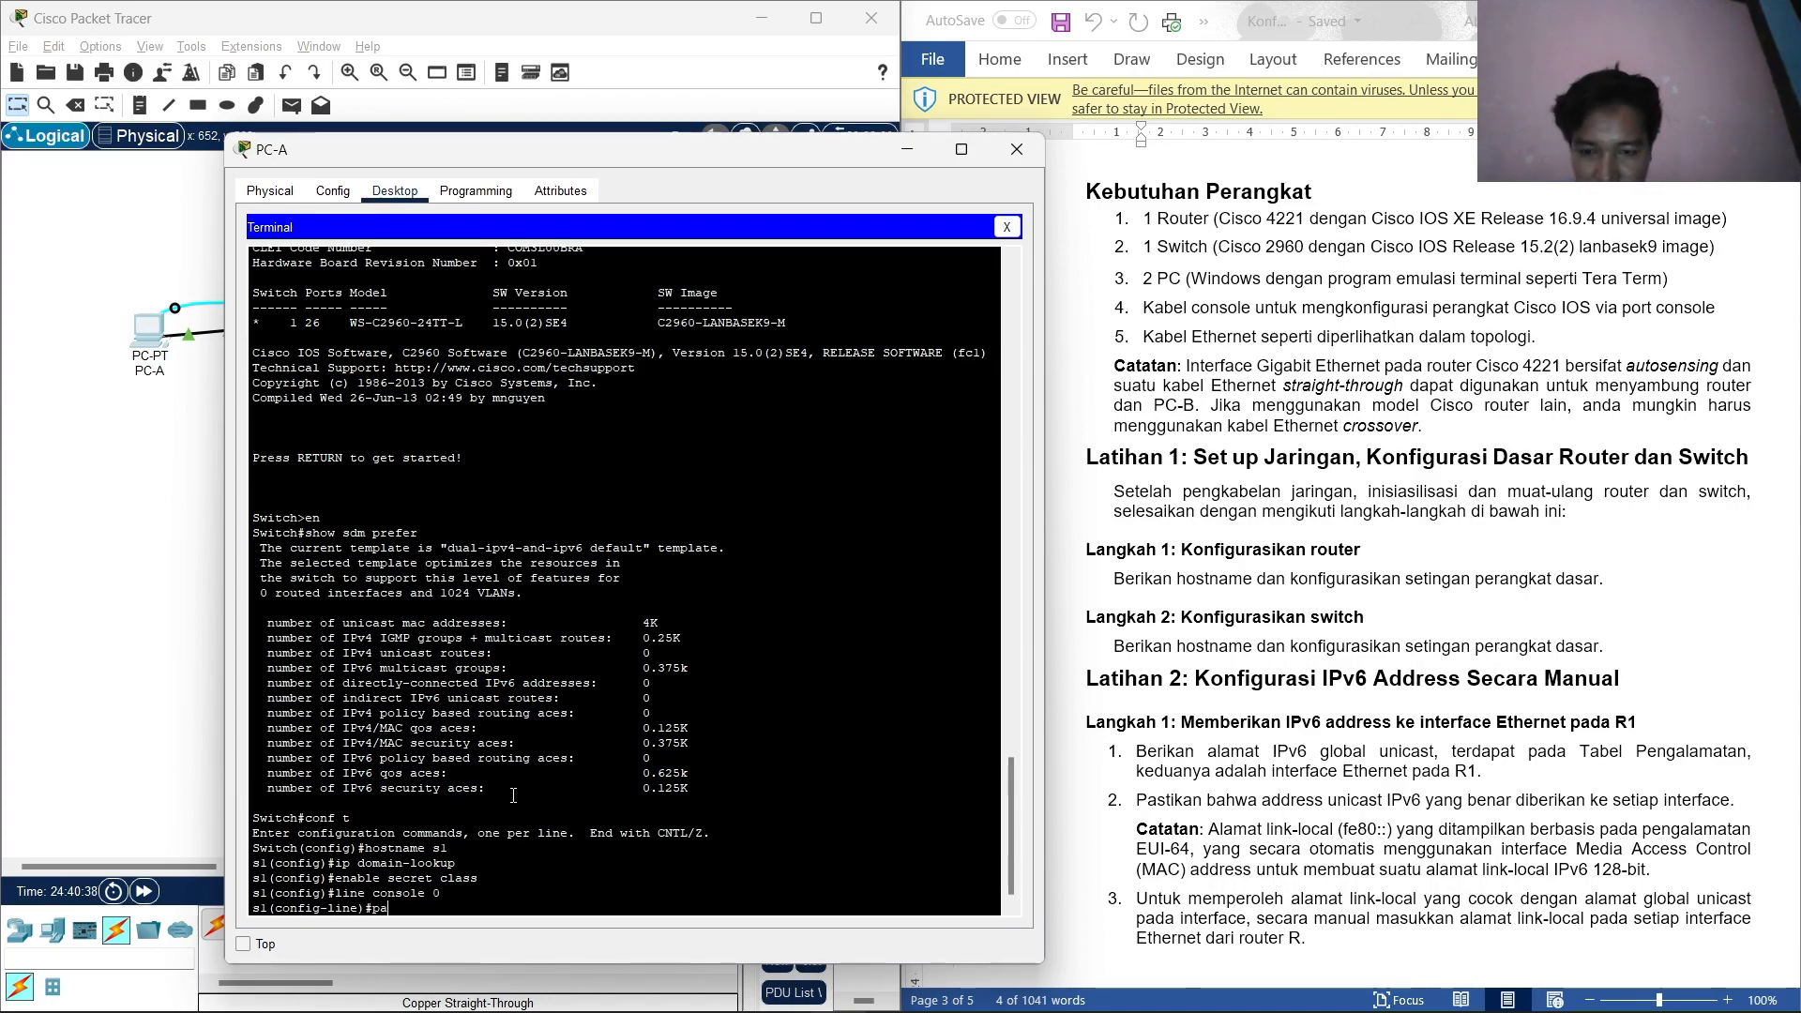
pyautogui.write('ssword')
pyautogui.write('cisco')
pyautogui.press('Return')
pyautogui.write('lo')
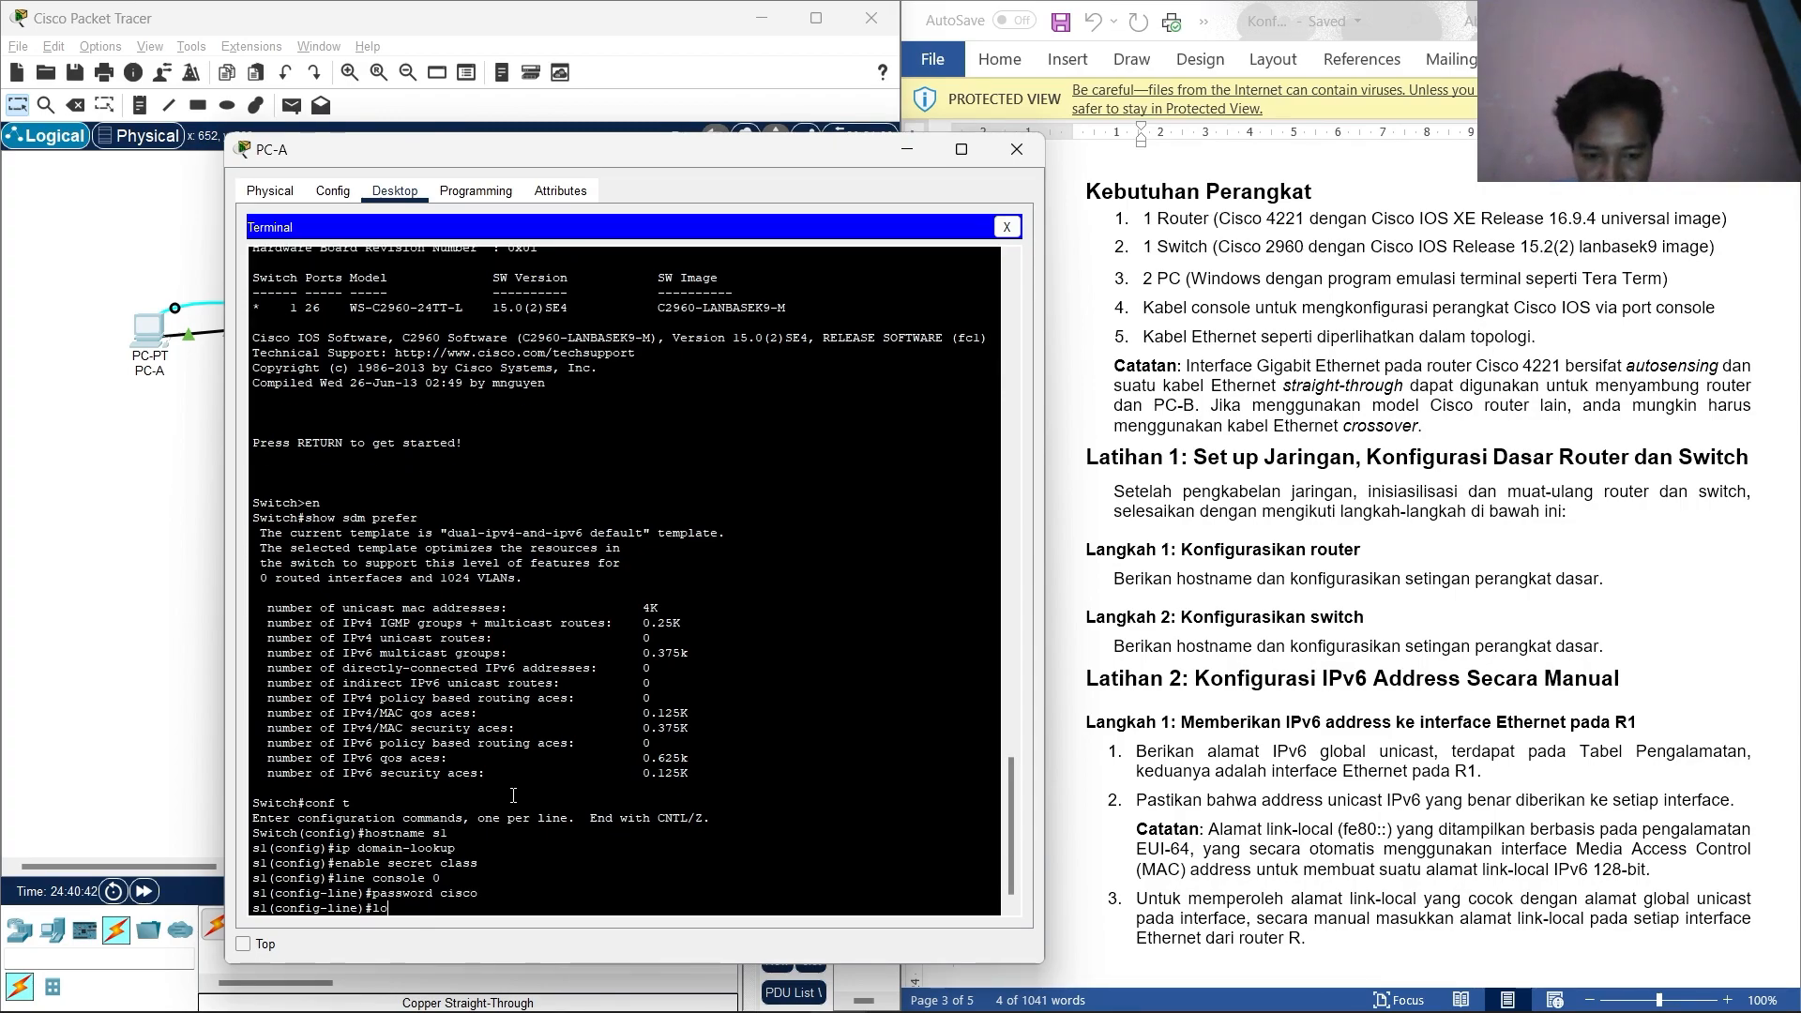
pyautogui.write('gin')
pyautogui.press('Return')
# Give s1's vty lines 0 15 the line password and require login.
pyautogui.write('line vty 0 15')
pyautogui.press('Return')
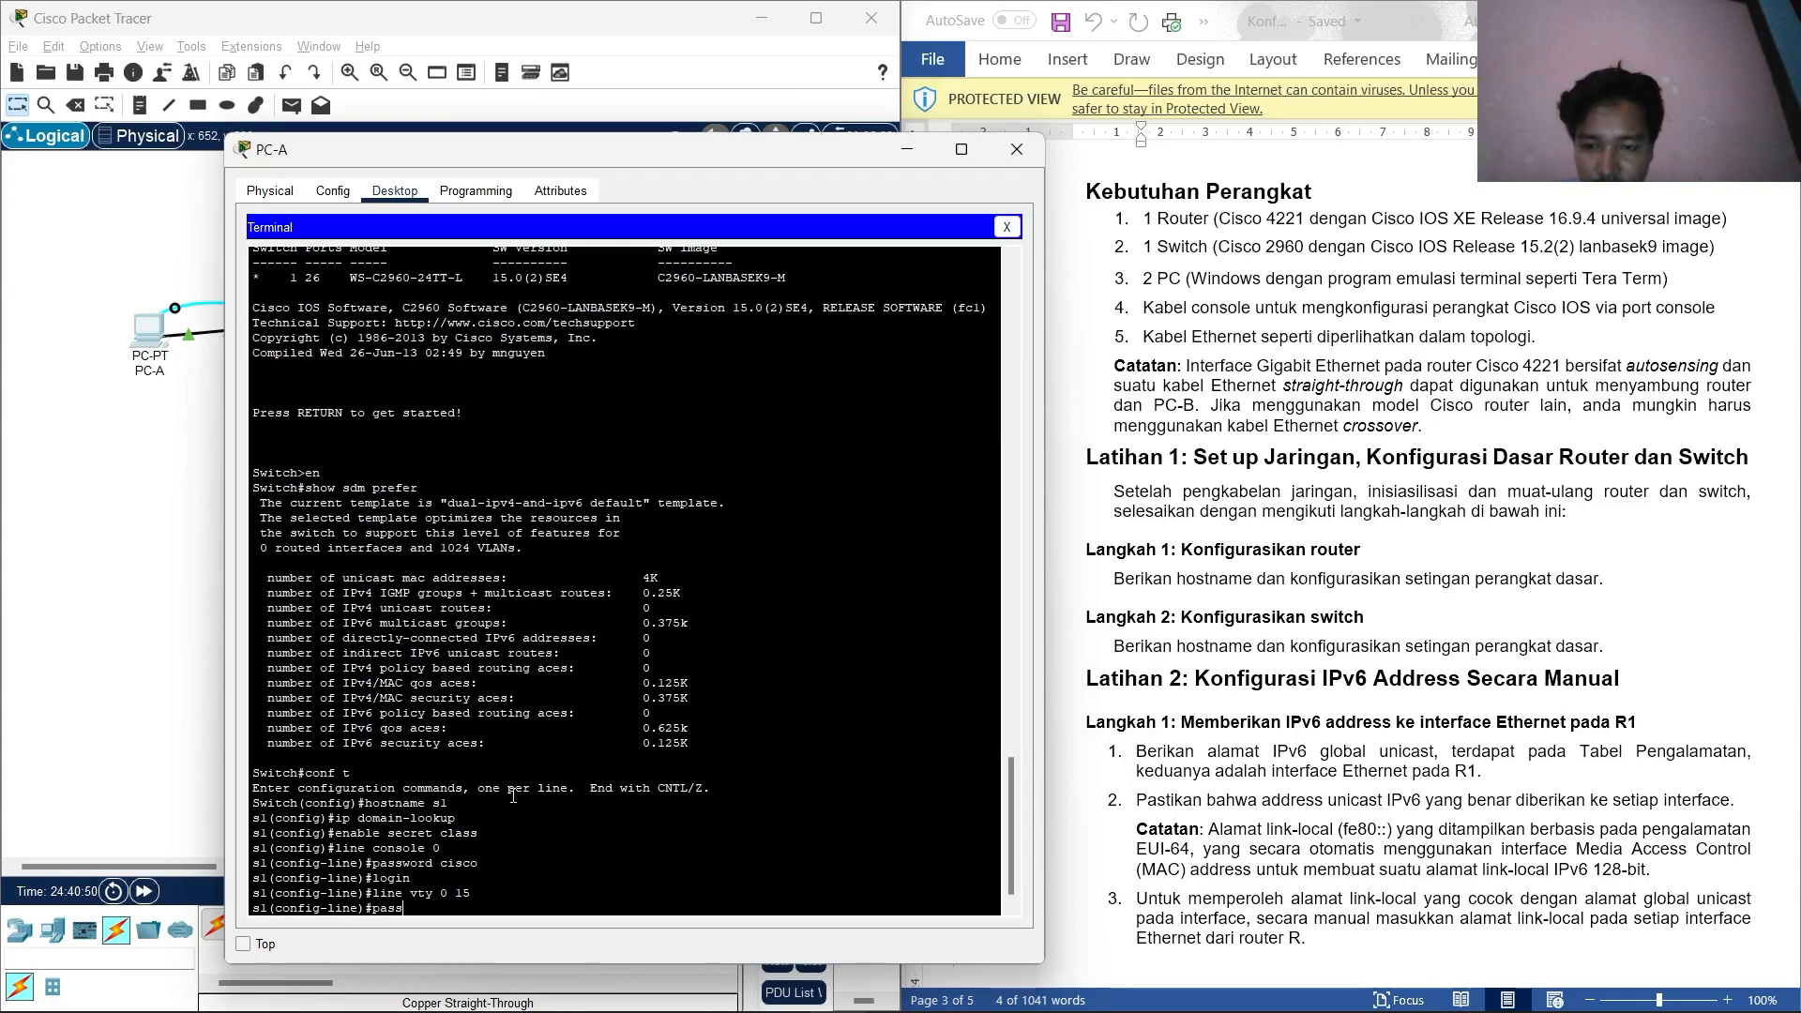
pyautogui.write('password ')
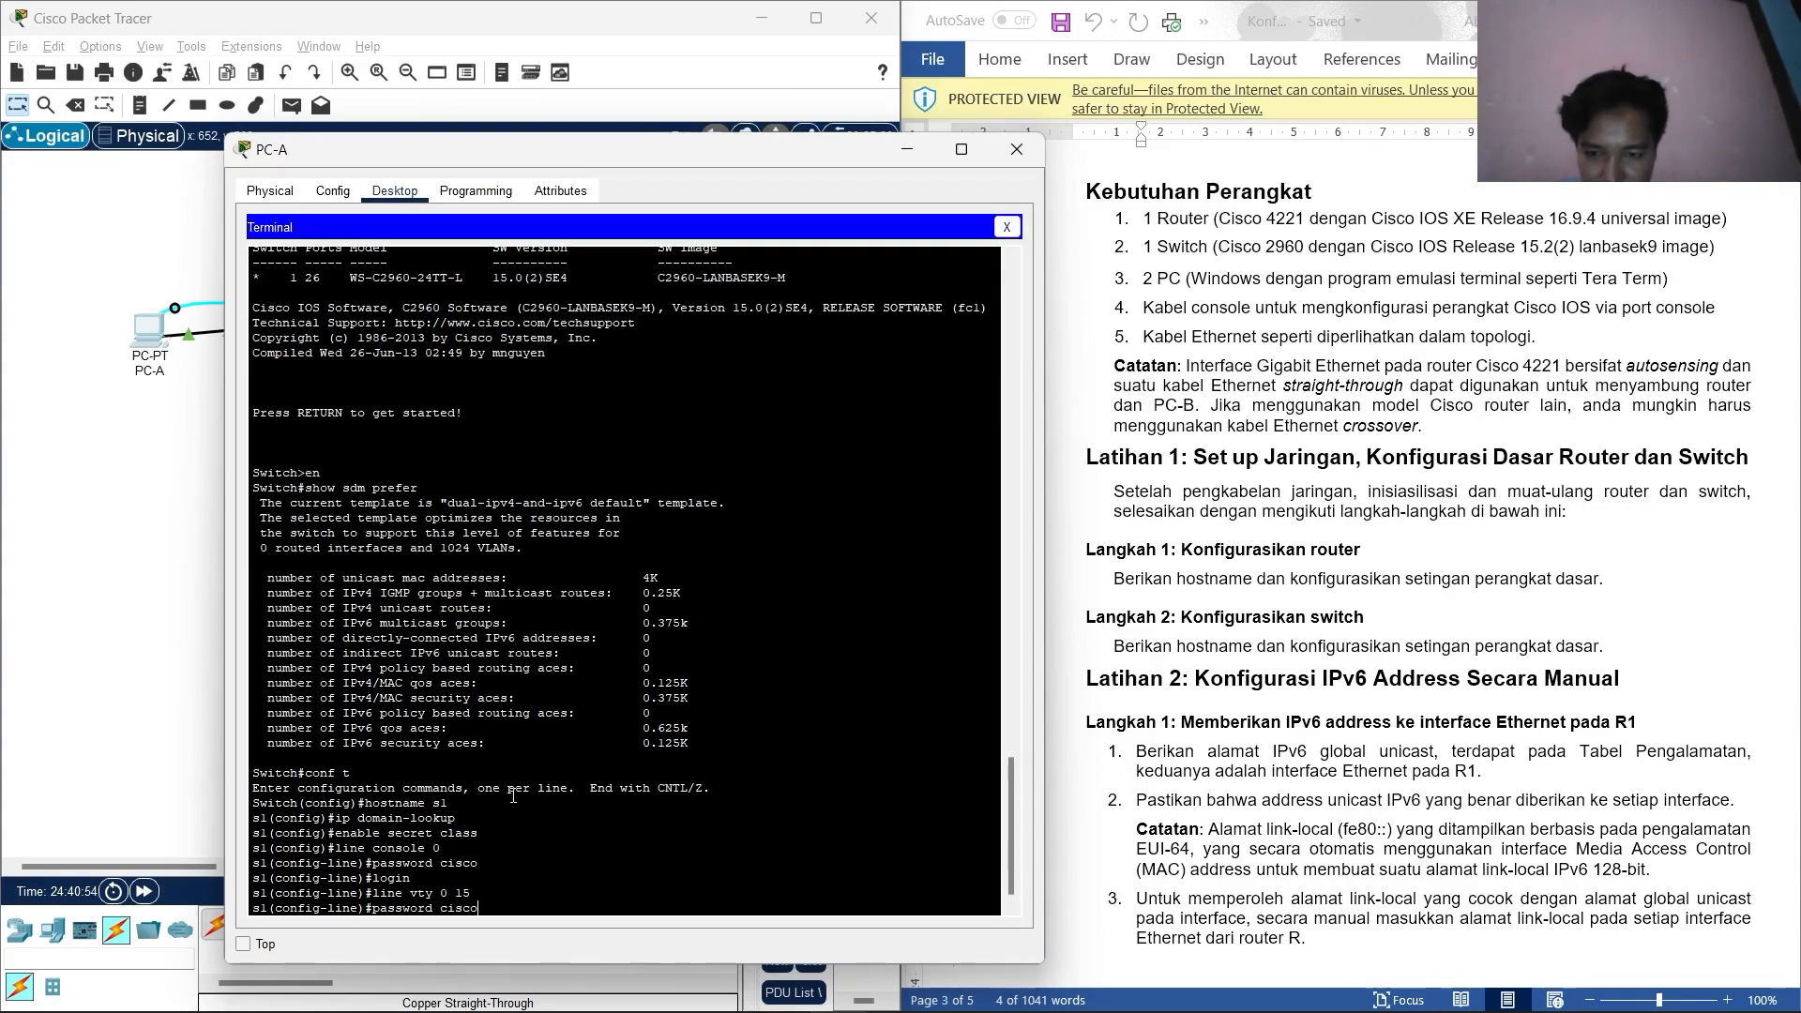
pyautogui.write('cisco')
pyautogui.press('Return')
pyautogui.write('lo')
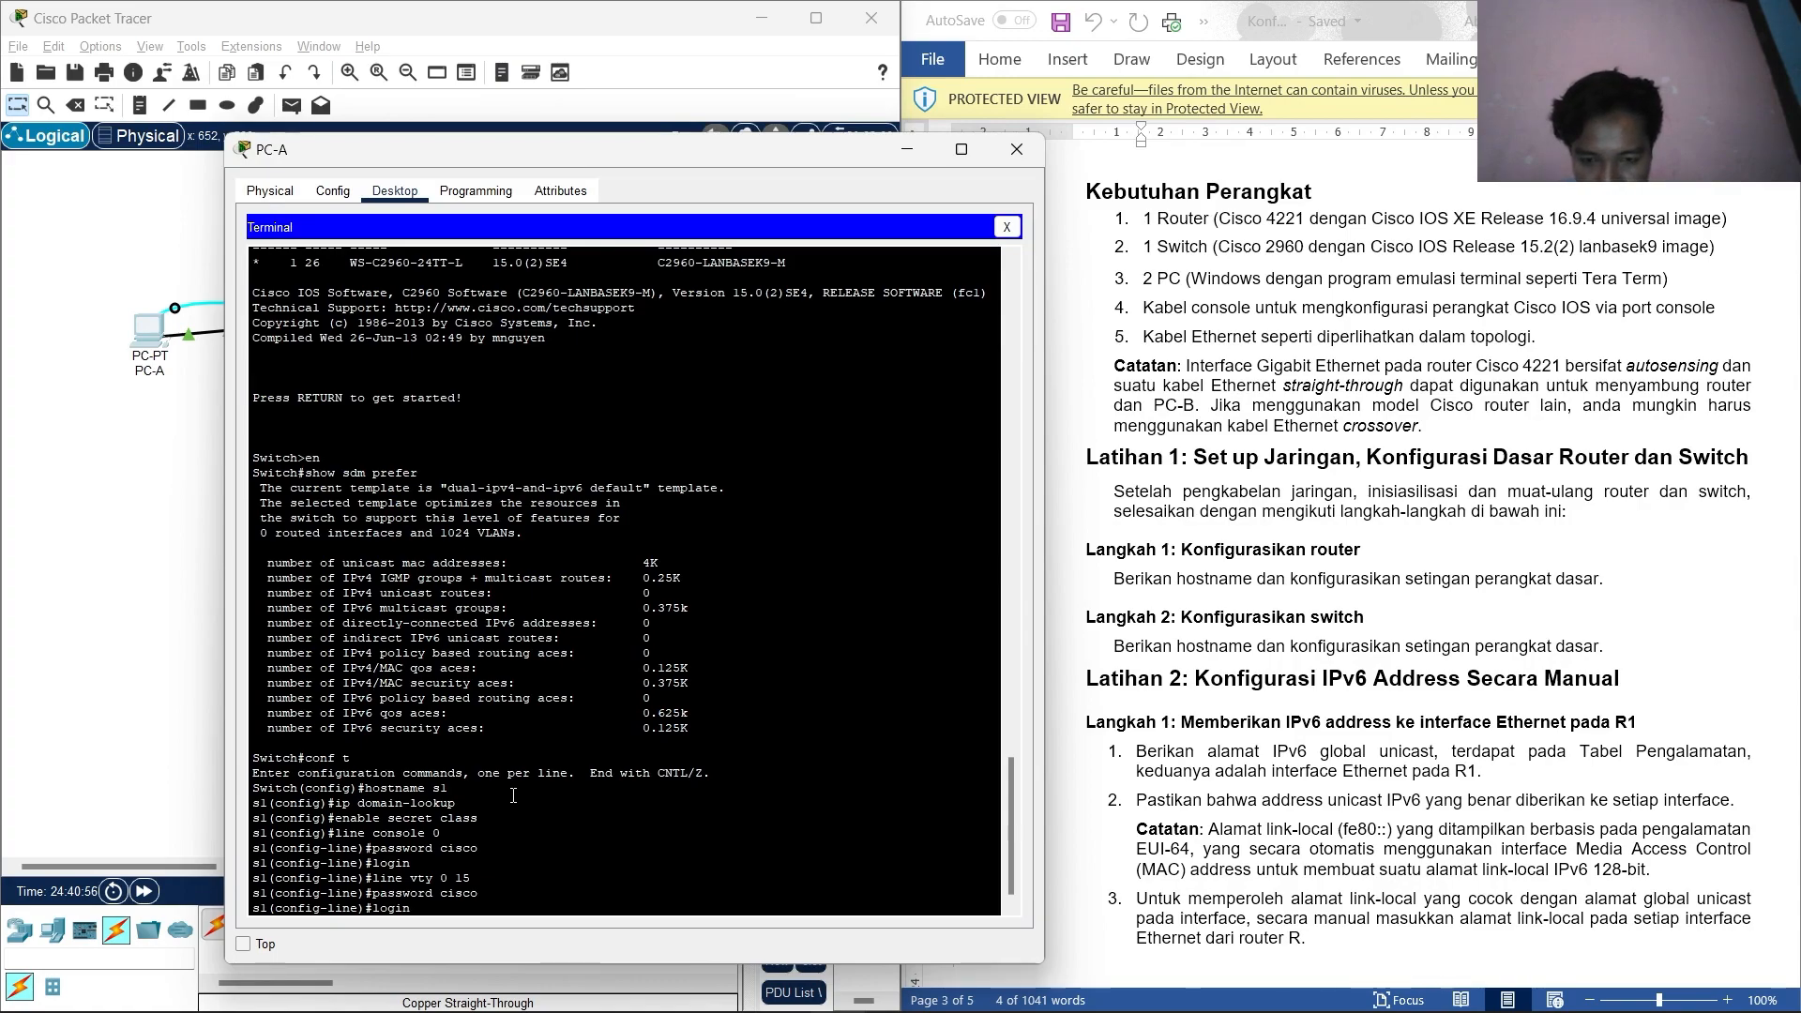
pyautogui.write('gin')
pyautogui.press('Return')
pyautogui.write('exit')
pyautogui.press('Return')
pyautogui.write('pass')
pyautogui.press('Tab')
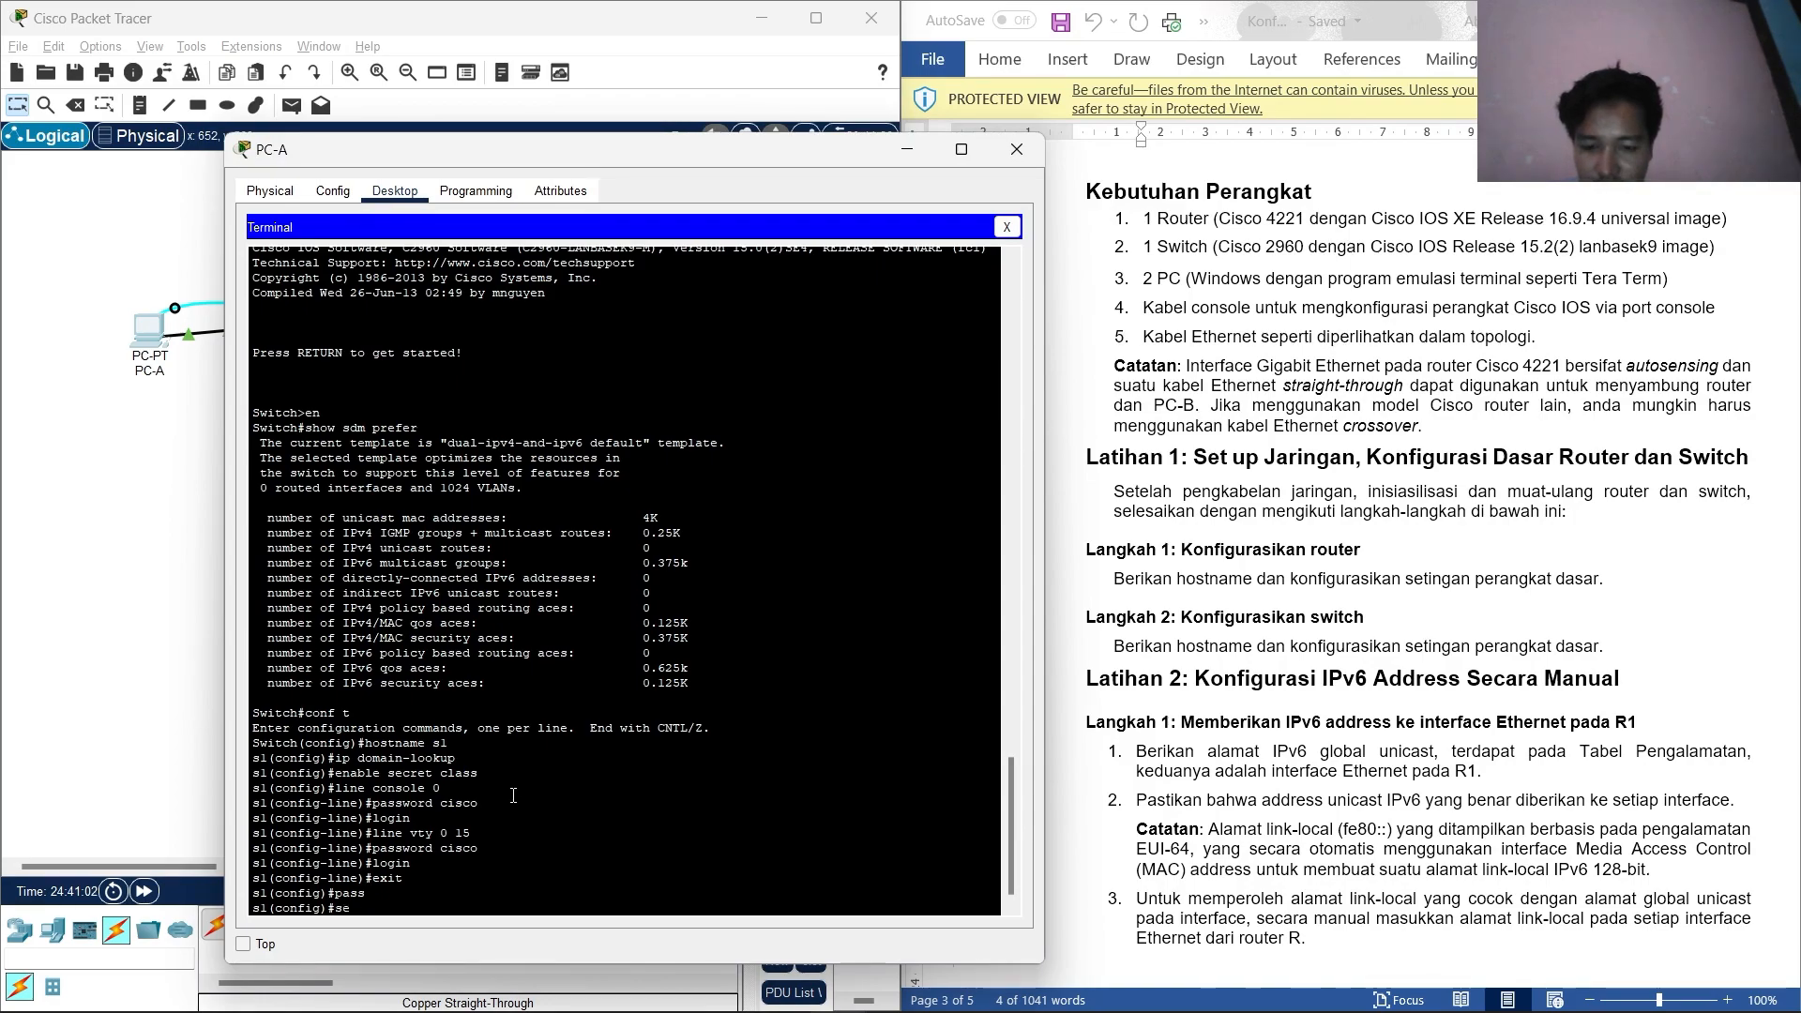
# Turn on service password-encryption on s1.
pyautogui.write('serv')
pyautogui.press('Tab')
pyautogui.write('pas')
pyautogui.press('Tab')
pyautogui.press('Return')
# Set s1's MOTD banner to 'akses yang tidak sah, dilarang masuk' and exit to s1#.
pyautogui.write('banner mot')
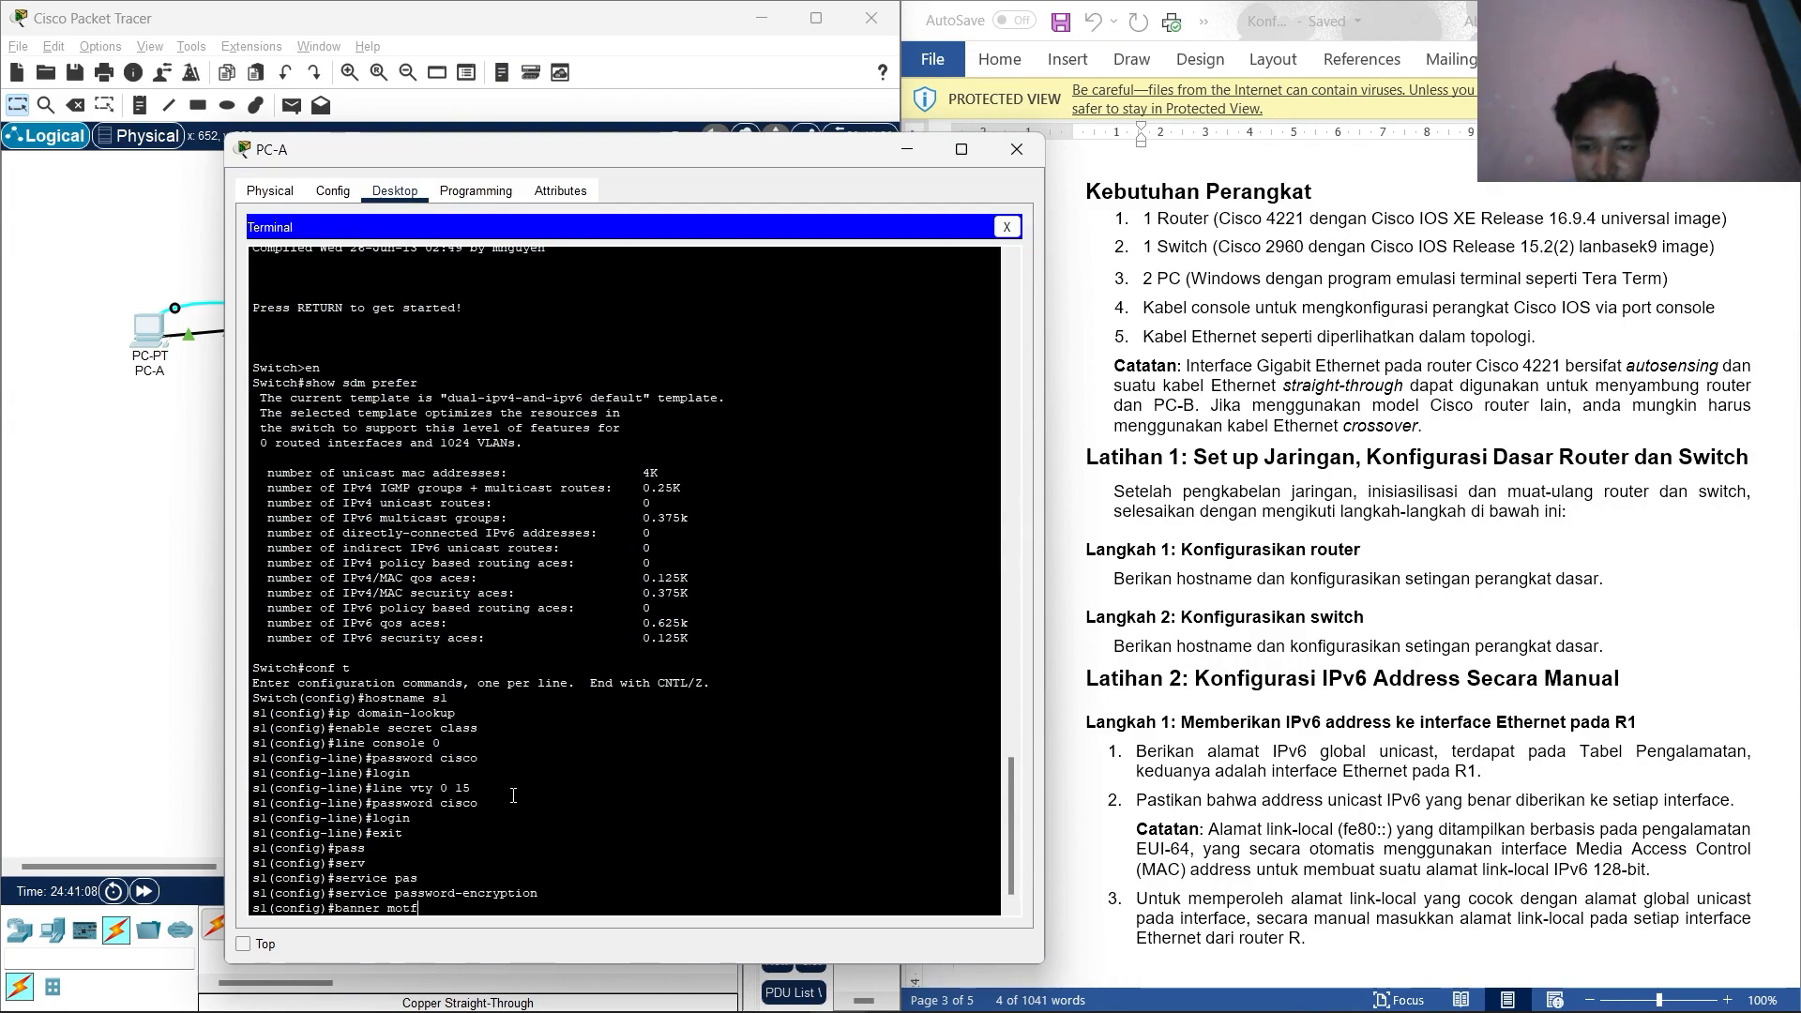
pyautogui.write('d $')
pyautogui.press('BackSpace')
pyautogui.write('#akse')
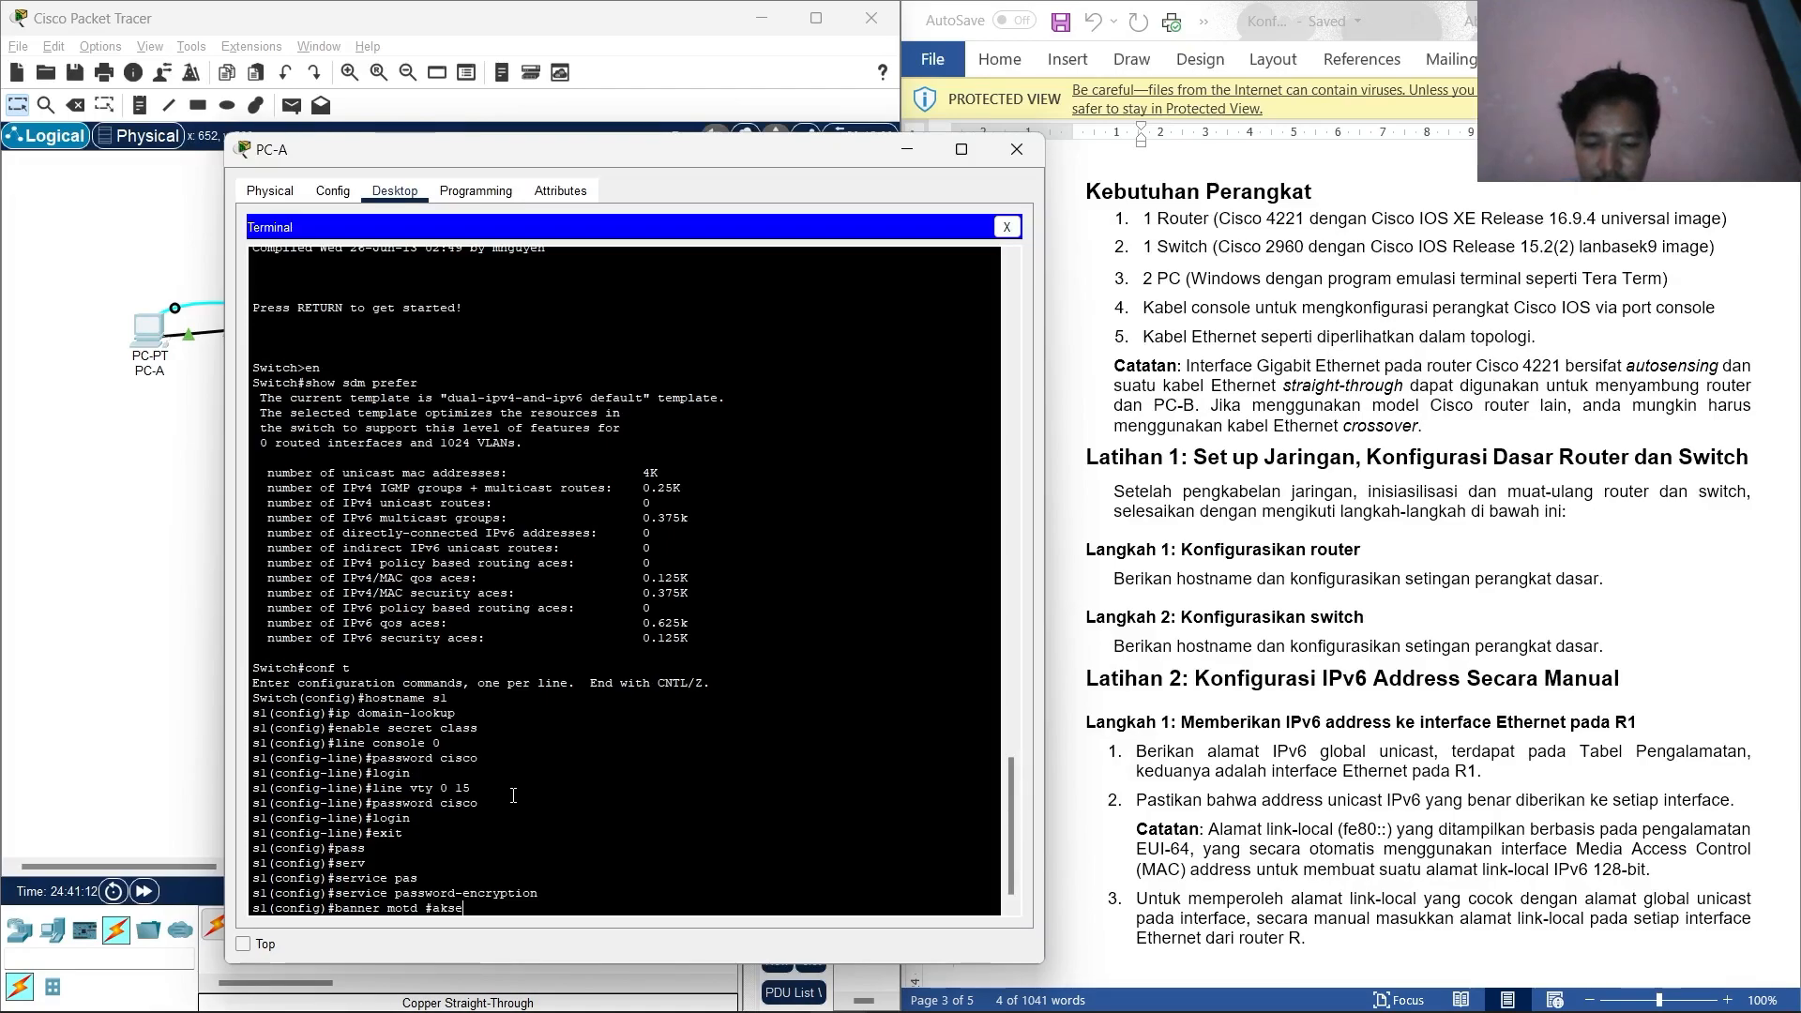
pyautogui.write('s yang tidak s')
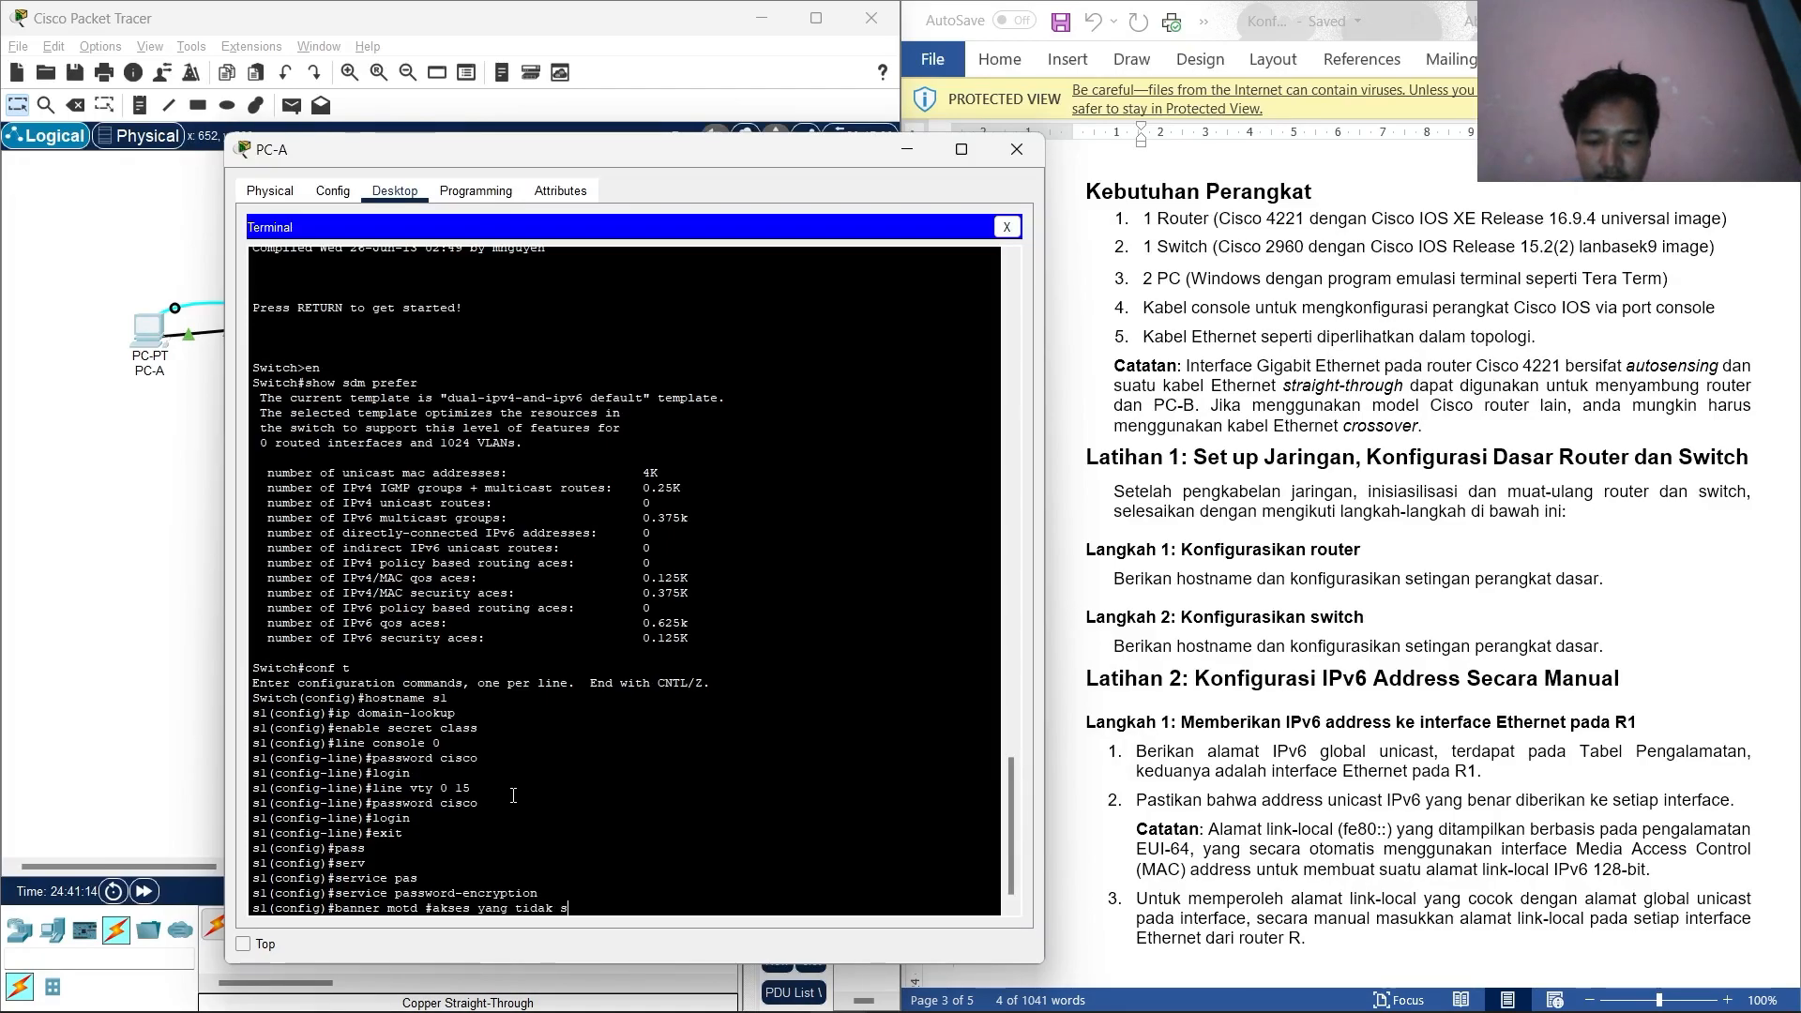
pyautogui.write('ah, dilarang masuk#')
pyautogui.press('Return')
pyautogui.write('exut')
pyautogui.press('Return')
pyautogui.press('Return')
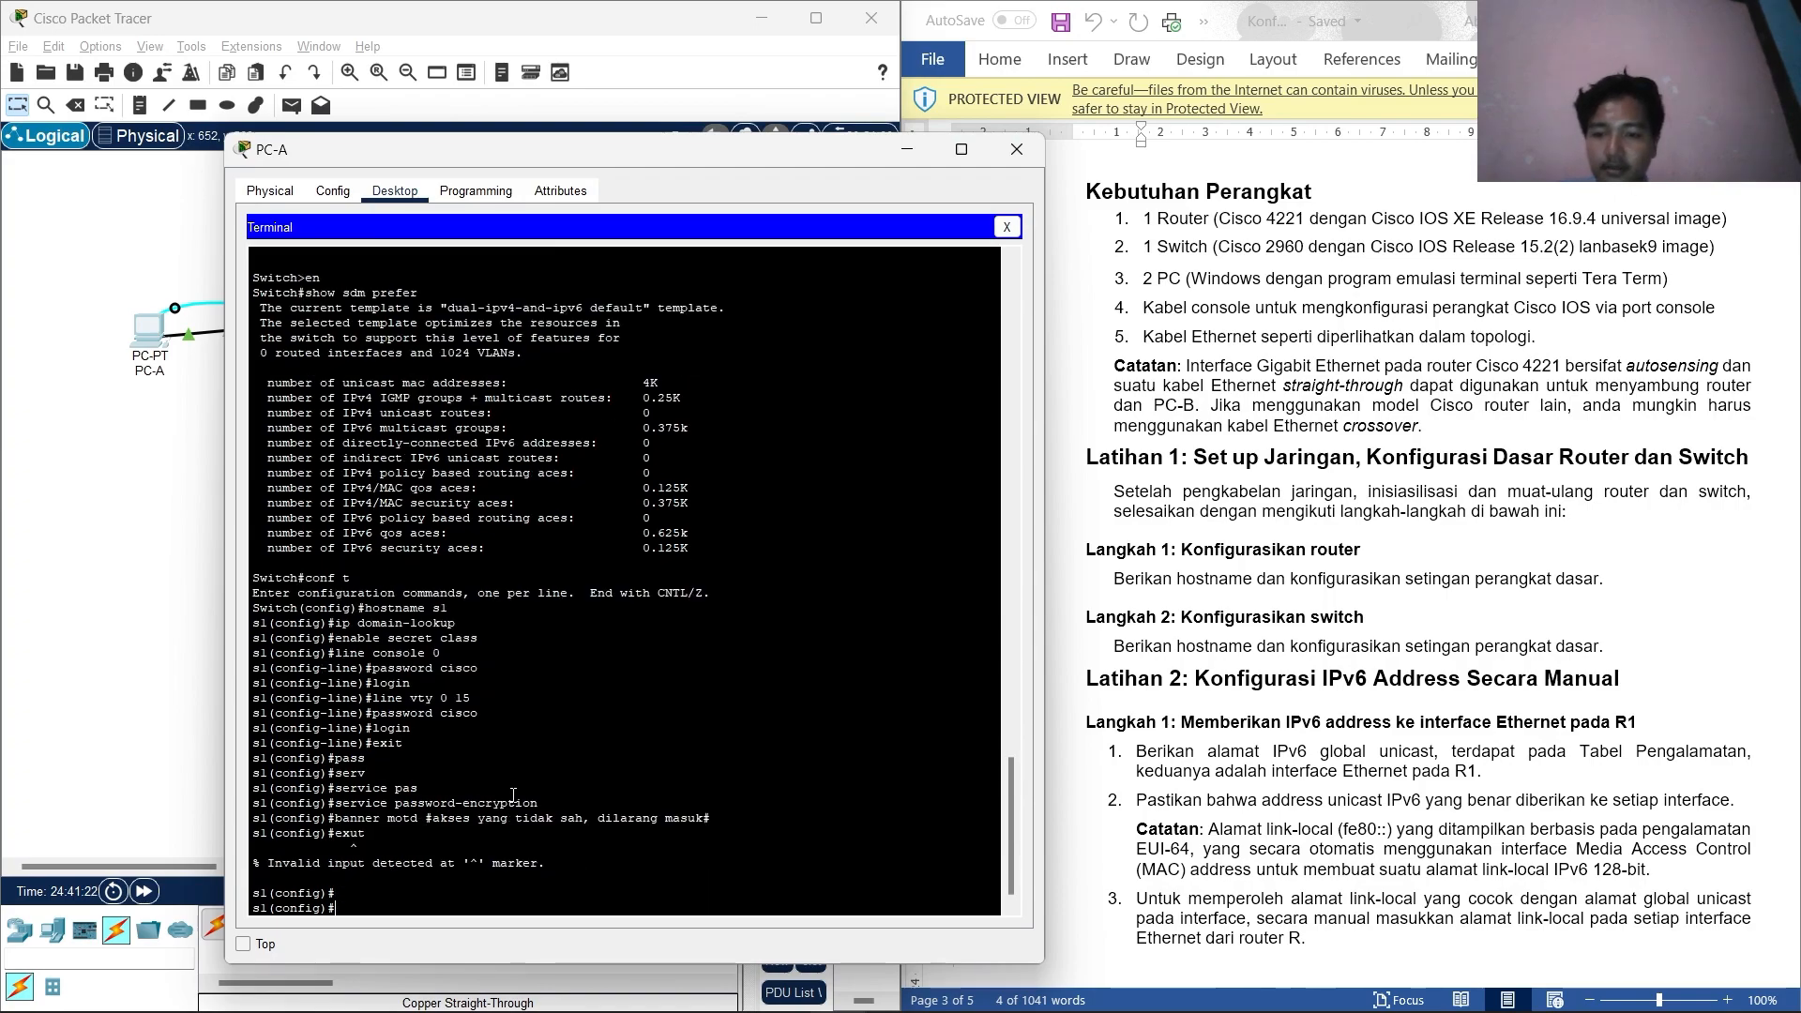
pyautogui.write('ex')
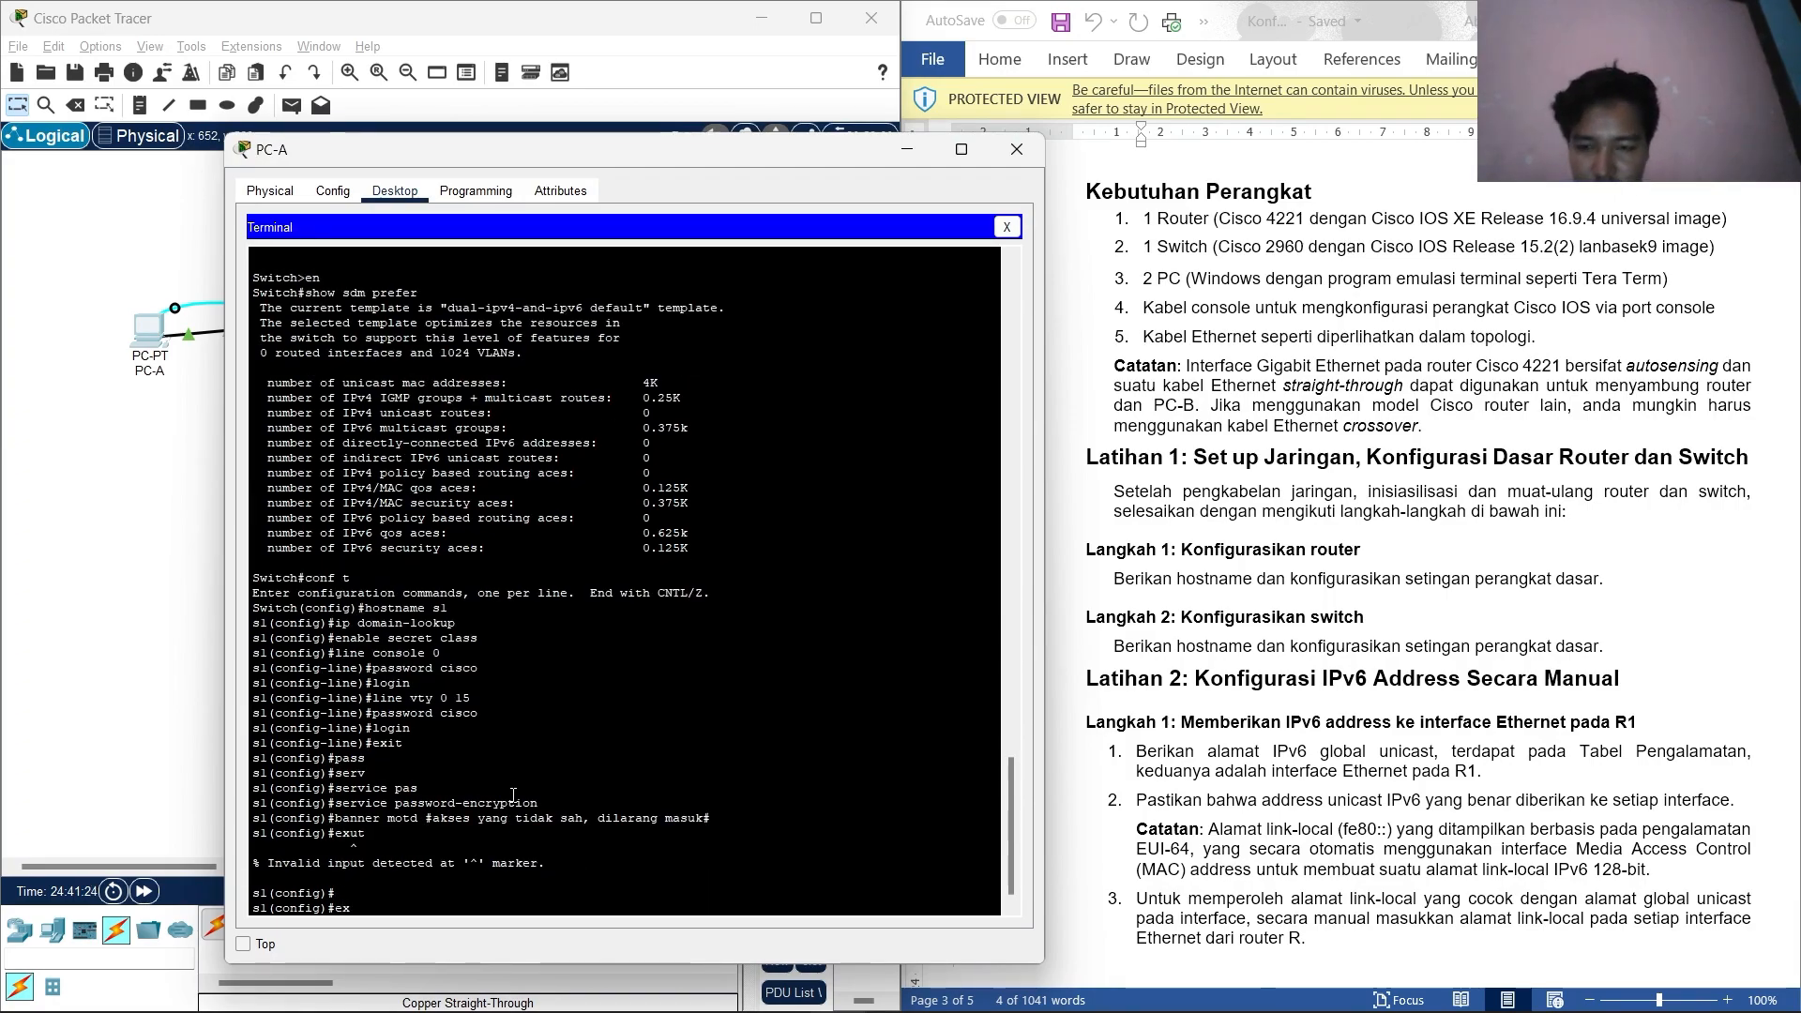
pyautogui.write('it')
pyautogui.press('Return')
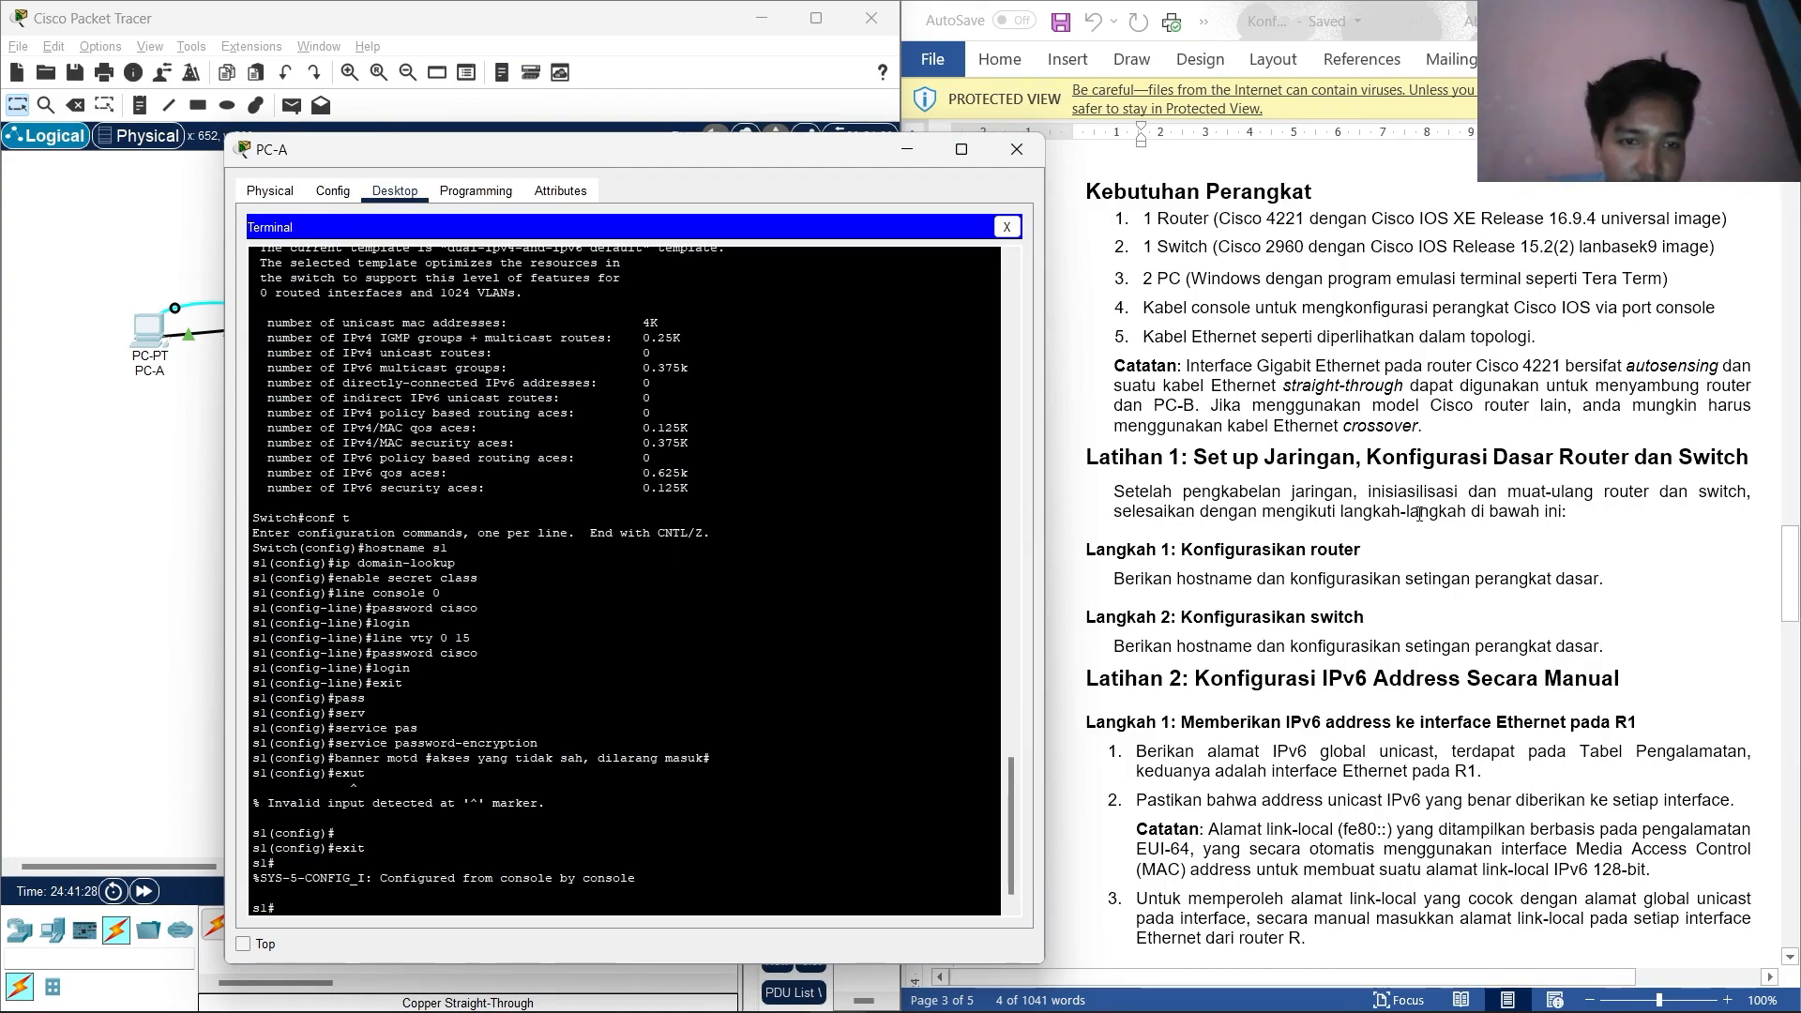
# Review the Word sheet's topology and addressing table, then close PC-A and open PC-B.
pyautogui.scroll(-3, 1179, 515)
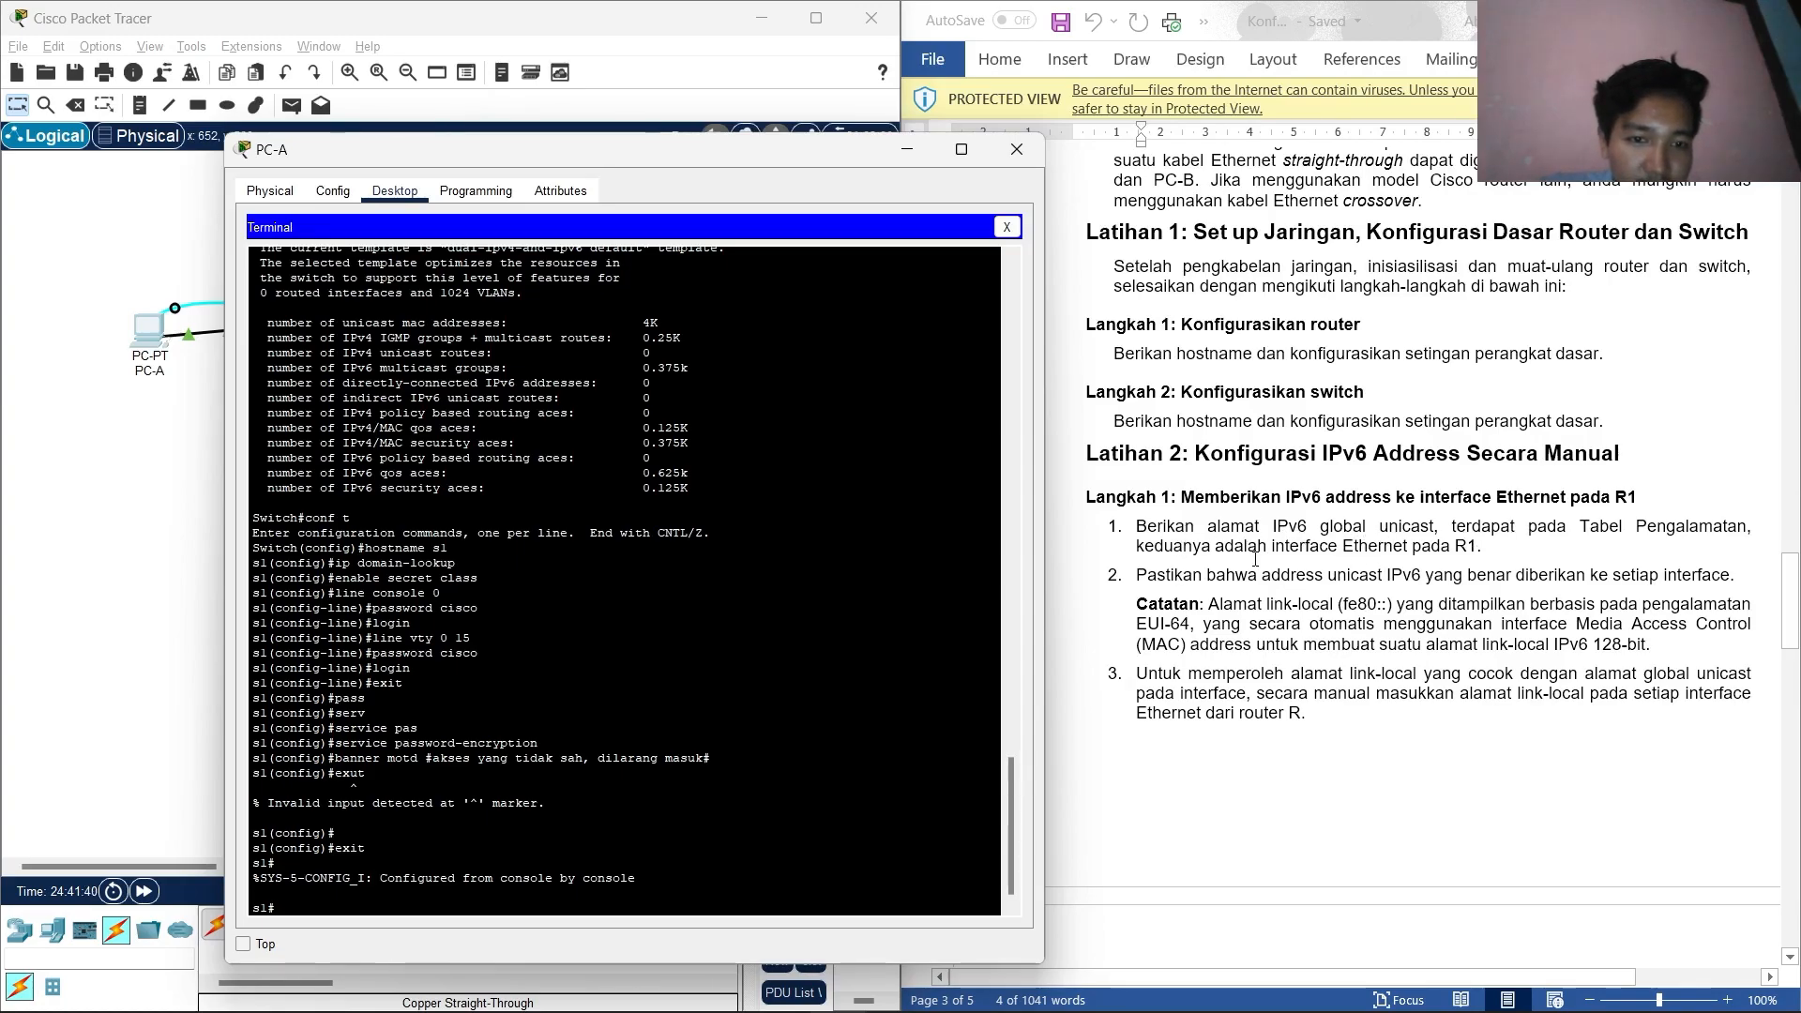
pyautogui.scroll(15, 1372, 566)
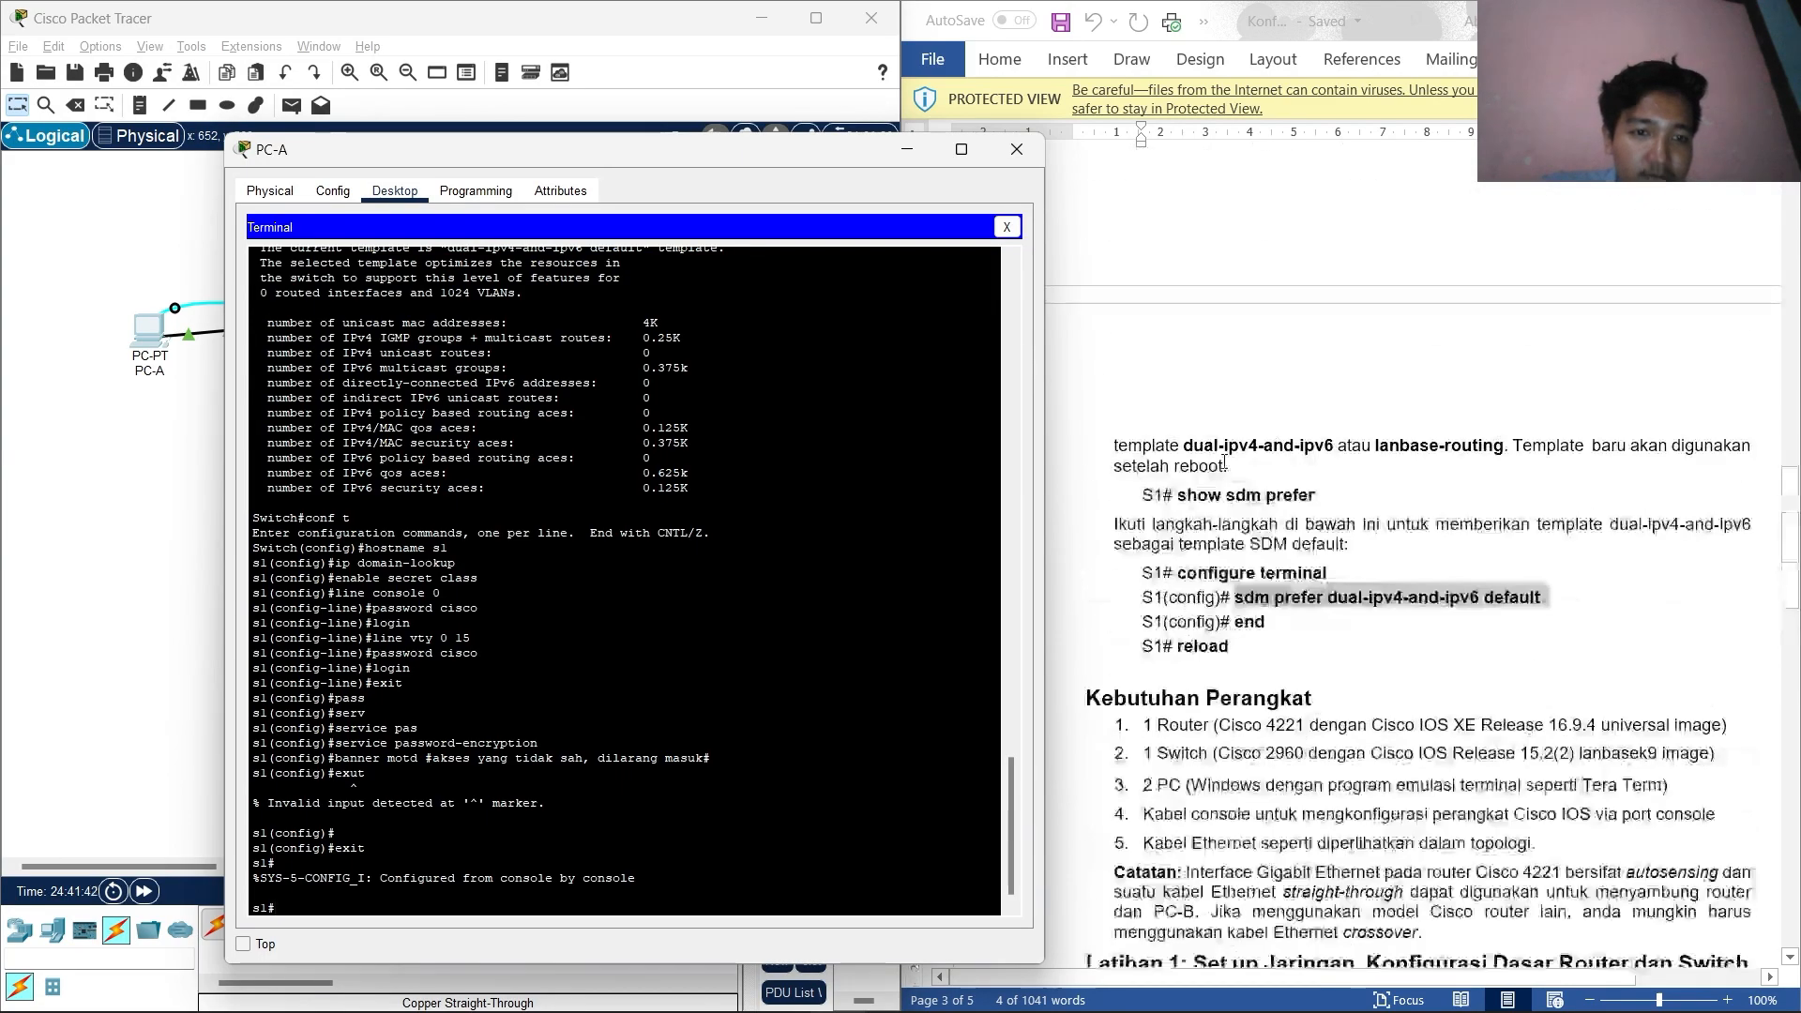
pyautogui.scroll(3, 1224, 461)
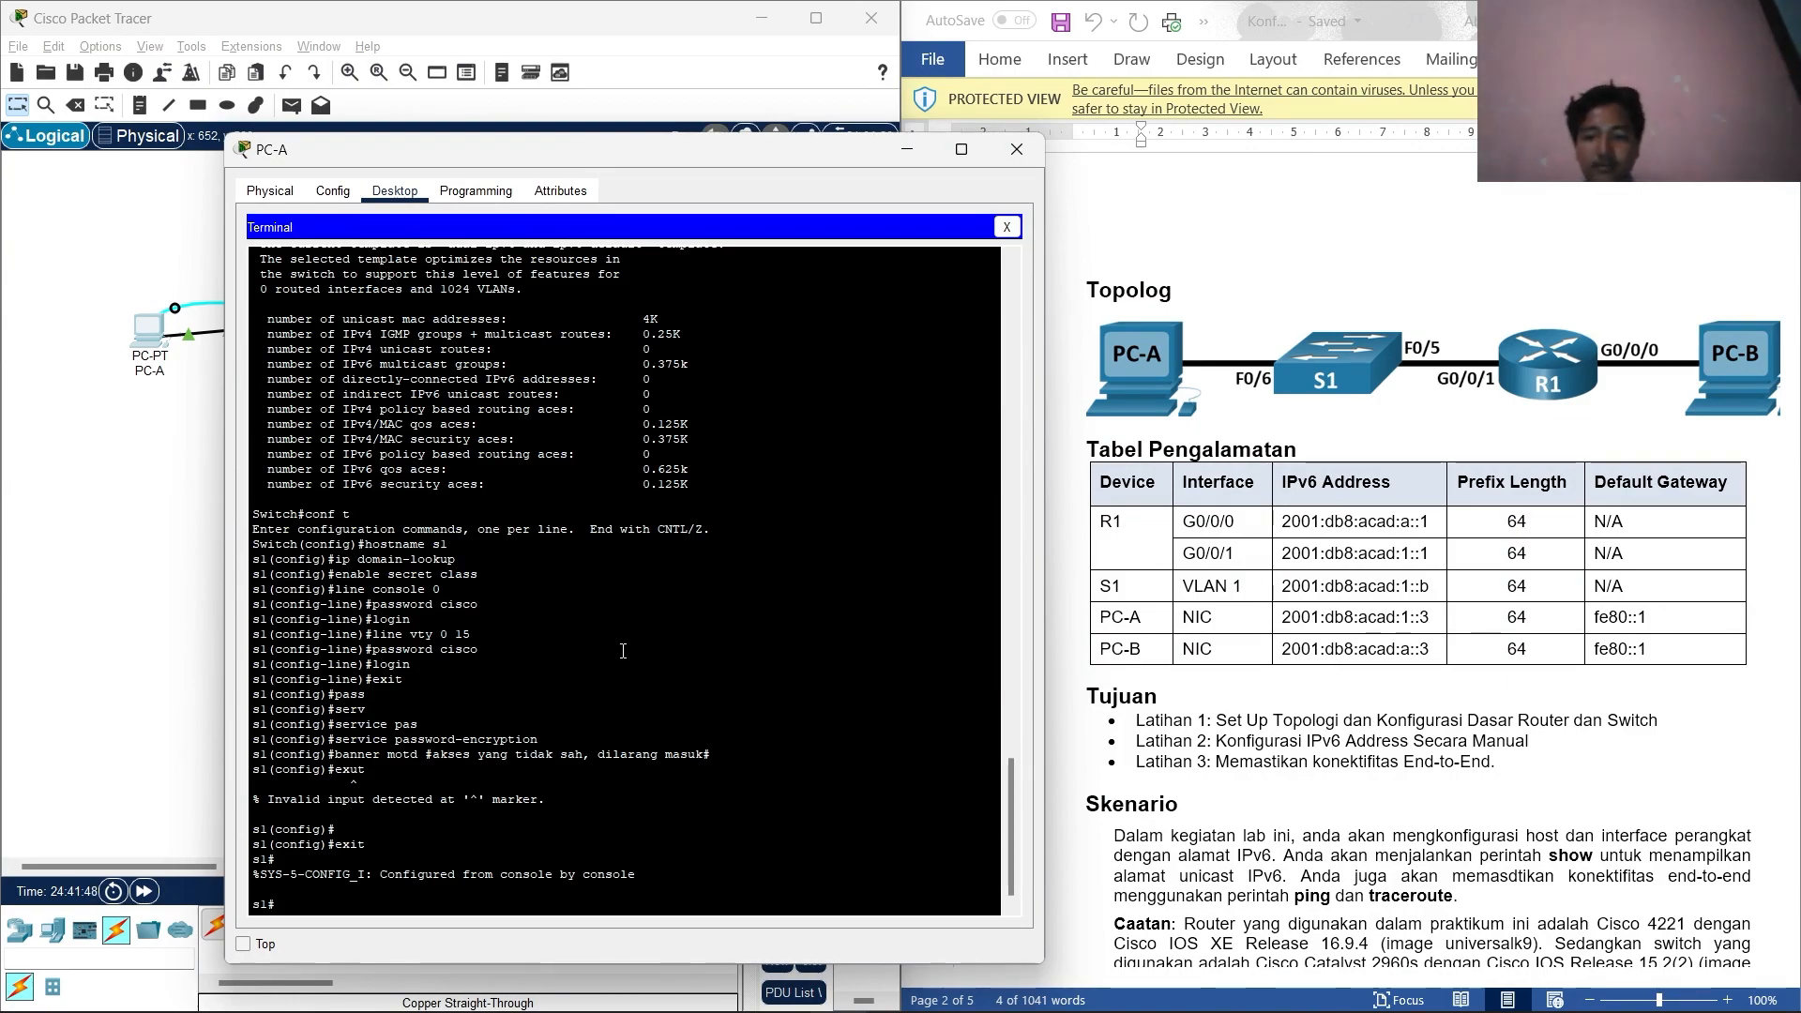
pyautogui.click(1015, 149)
pyautogui.click(614, 307)
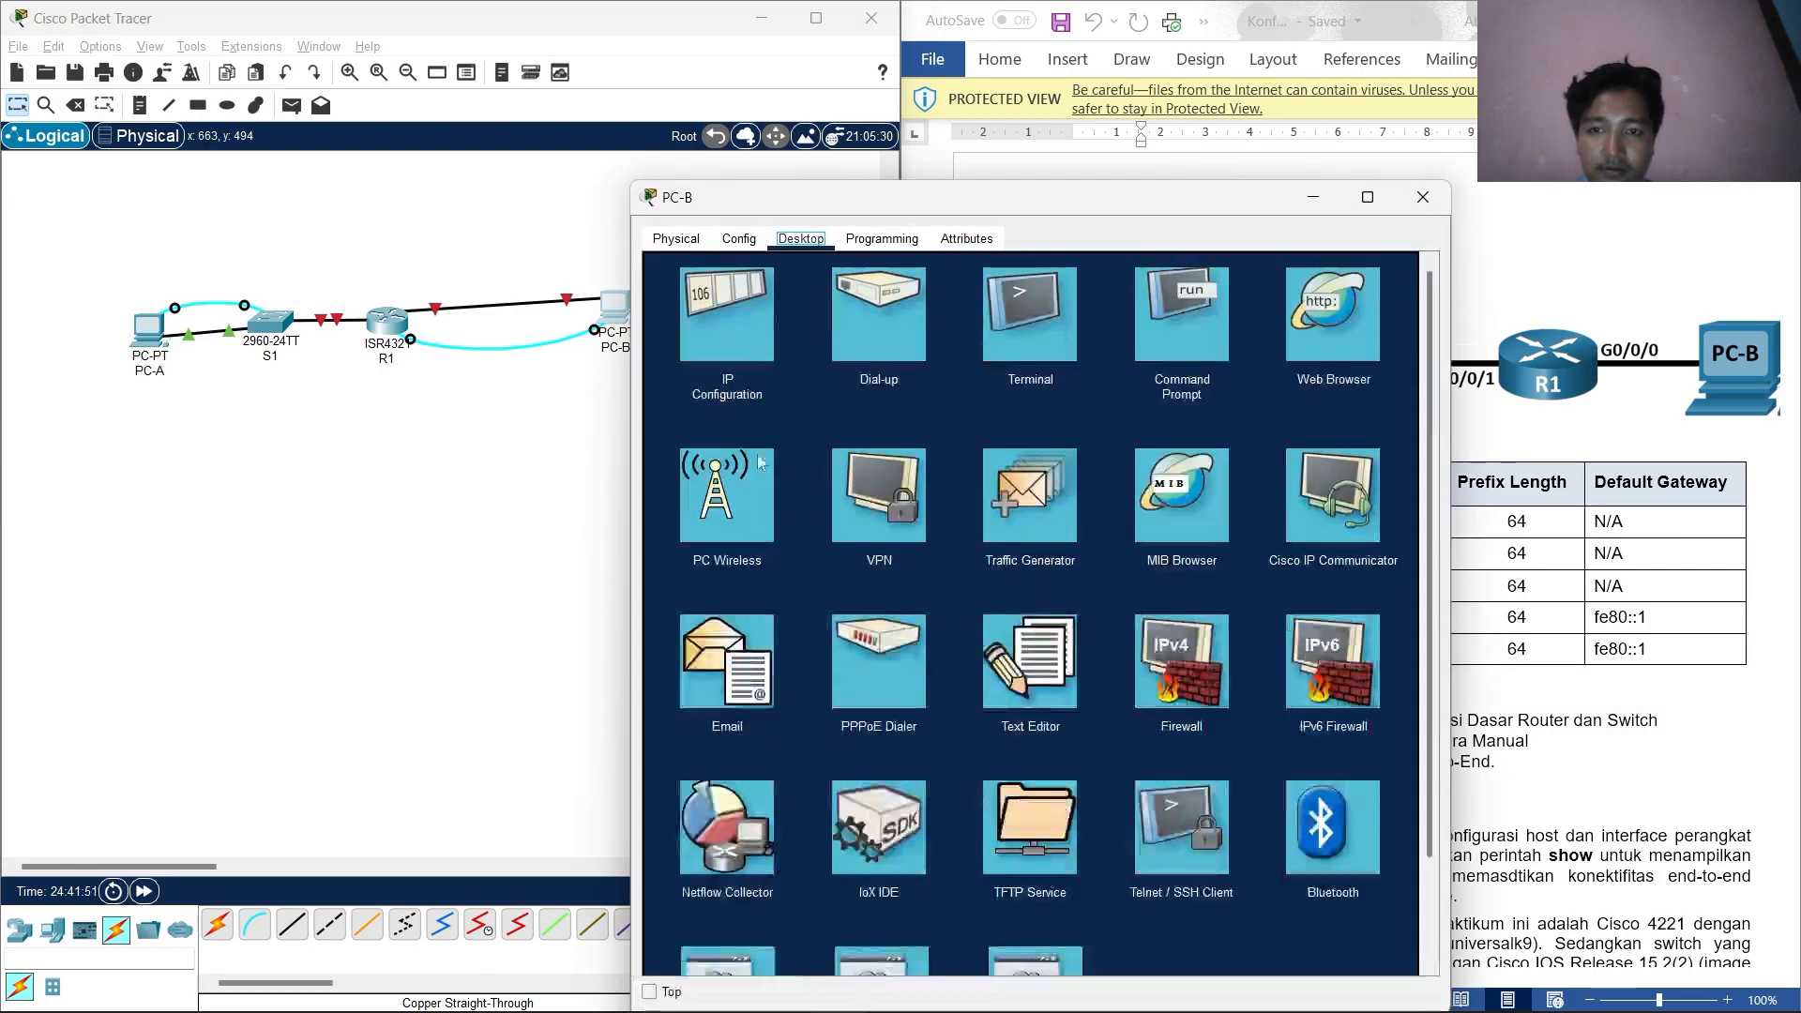
# Open PC-B's terminal with default settings, showing R1's banner at the R1# prompt.
pyautogui.click(1031, 333)
pyautogui.click(1374, 464)
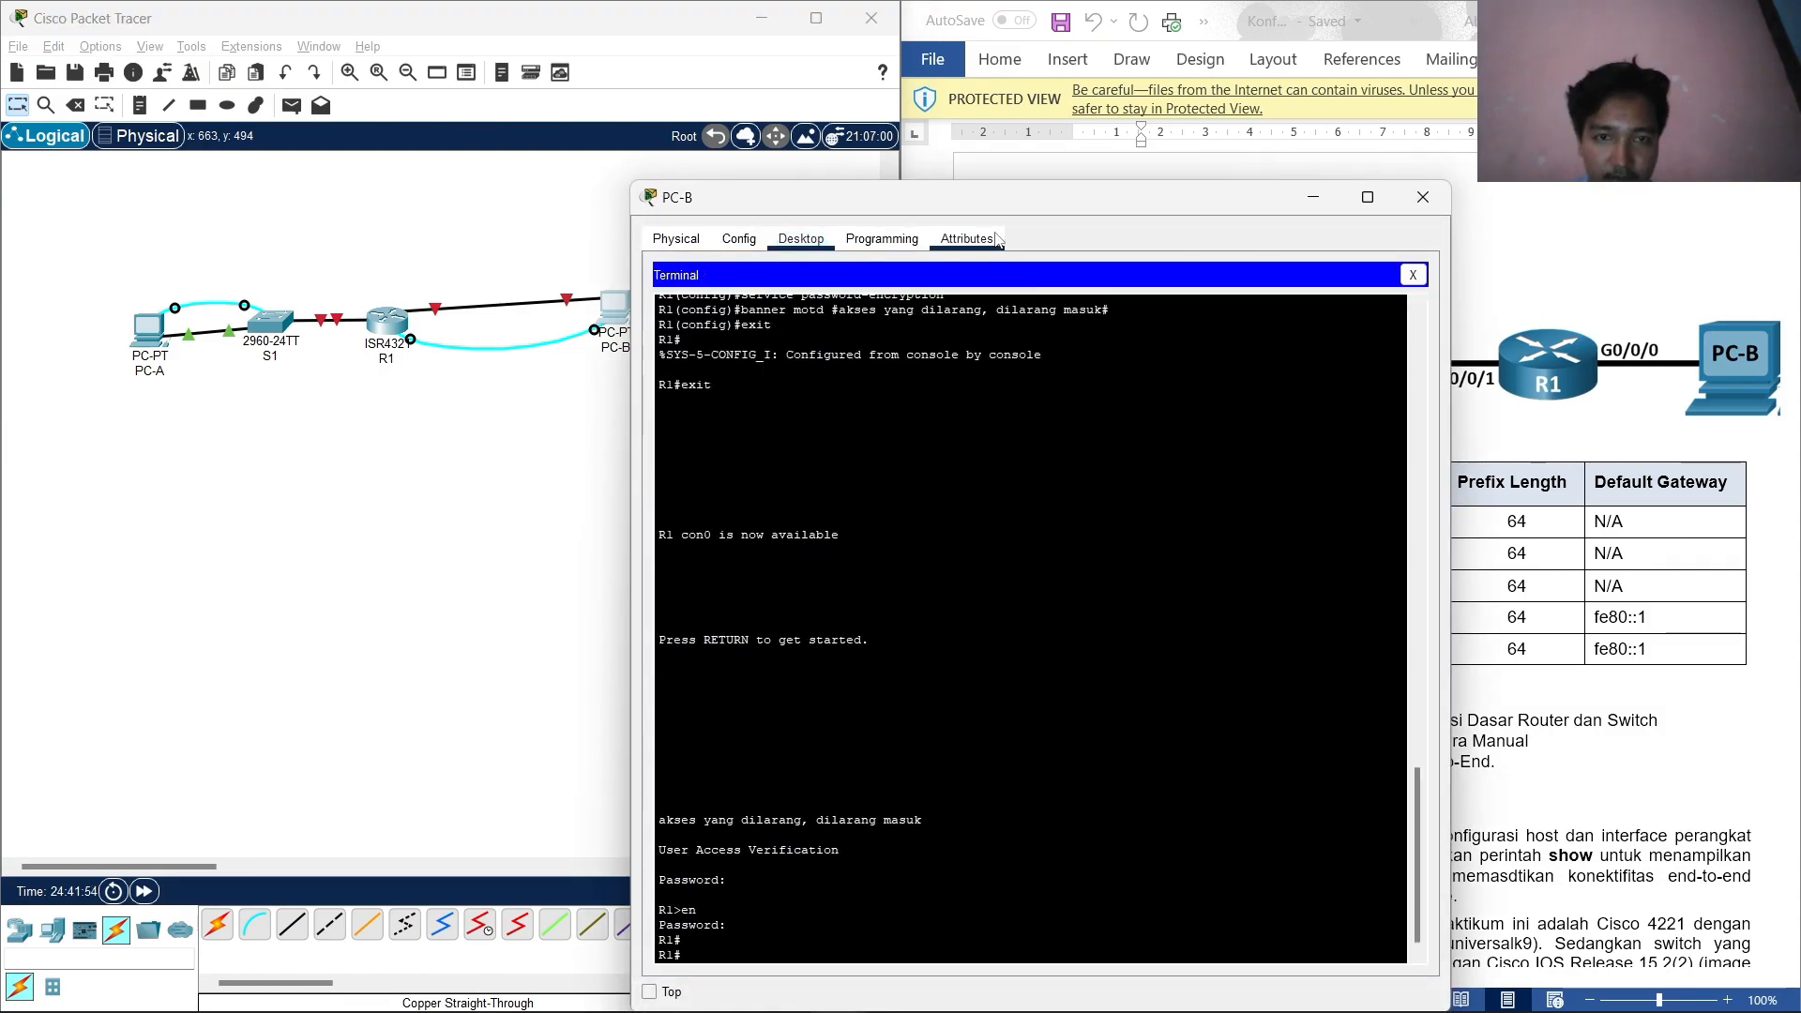
pyautogui.moveTo(997, 208); pyautogui.dragTo(477, 193)
pyautogui.scroll(-15, 1326, 674)
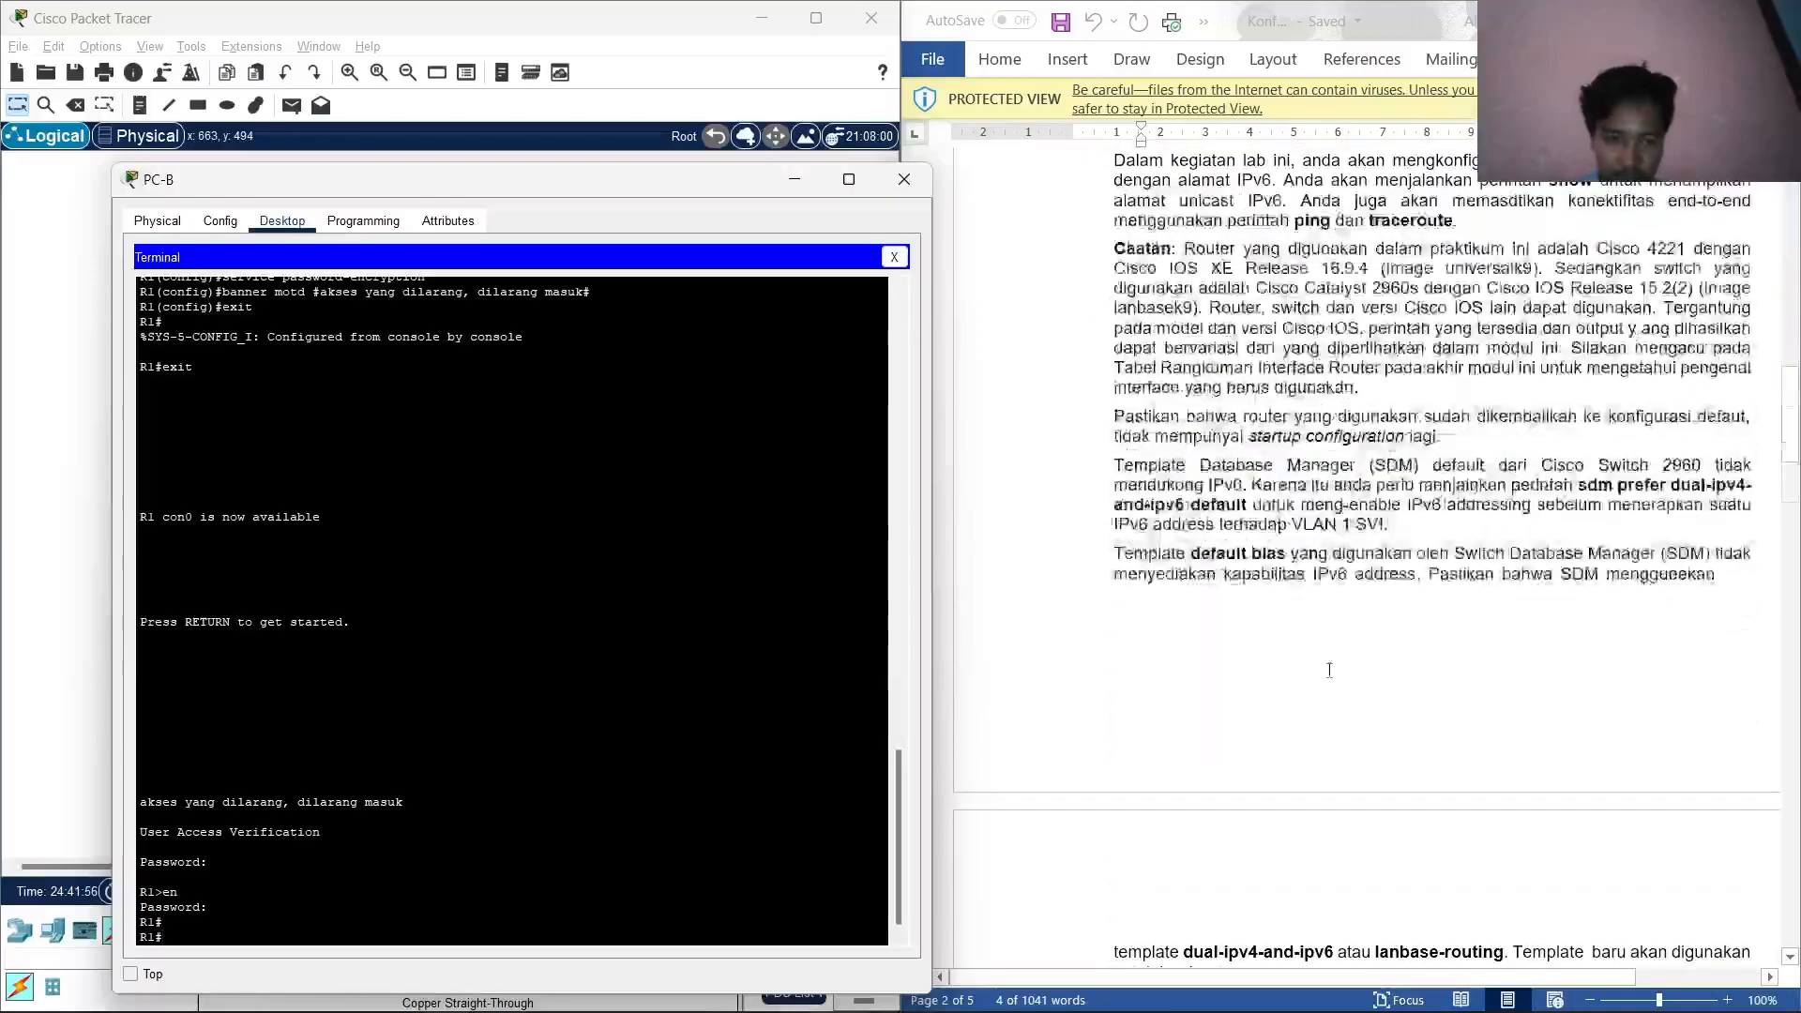
pyautogui.scroll(15, 1326, 674)
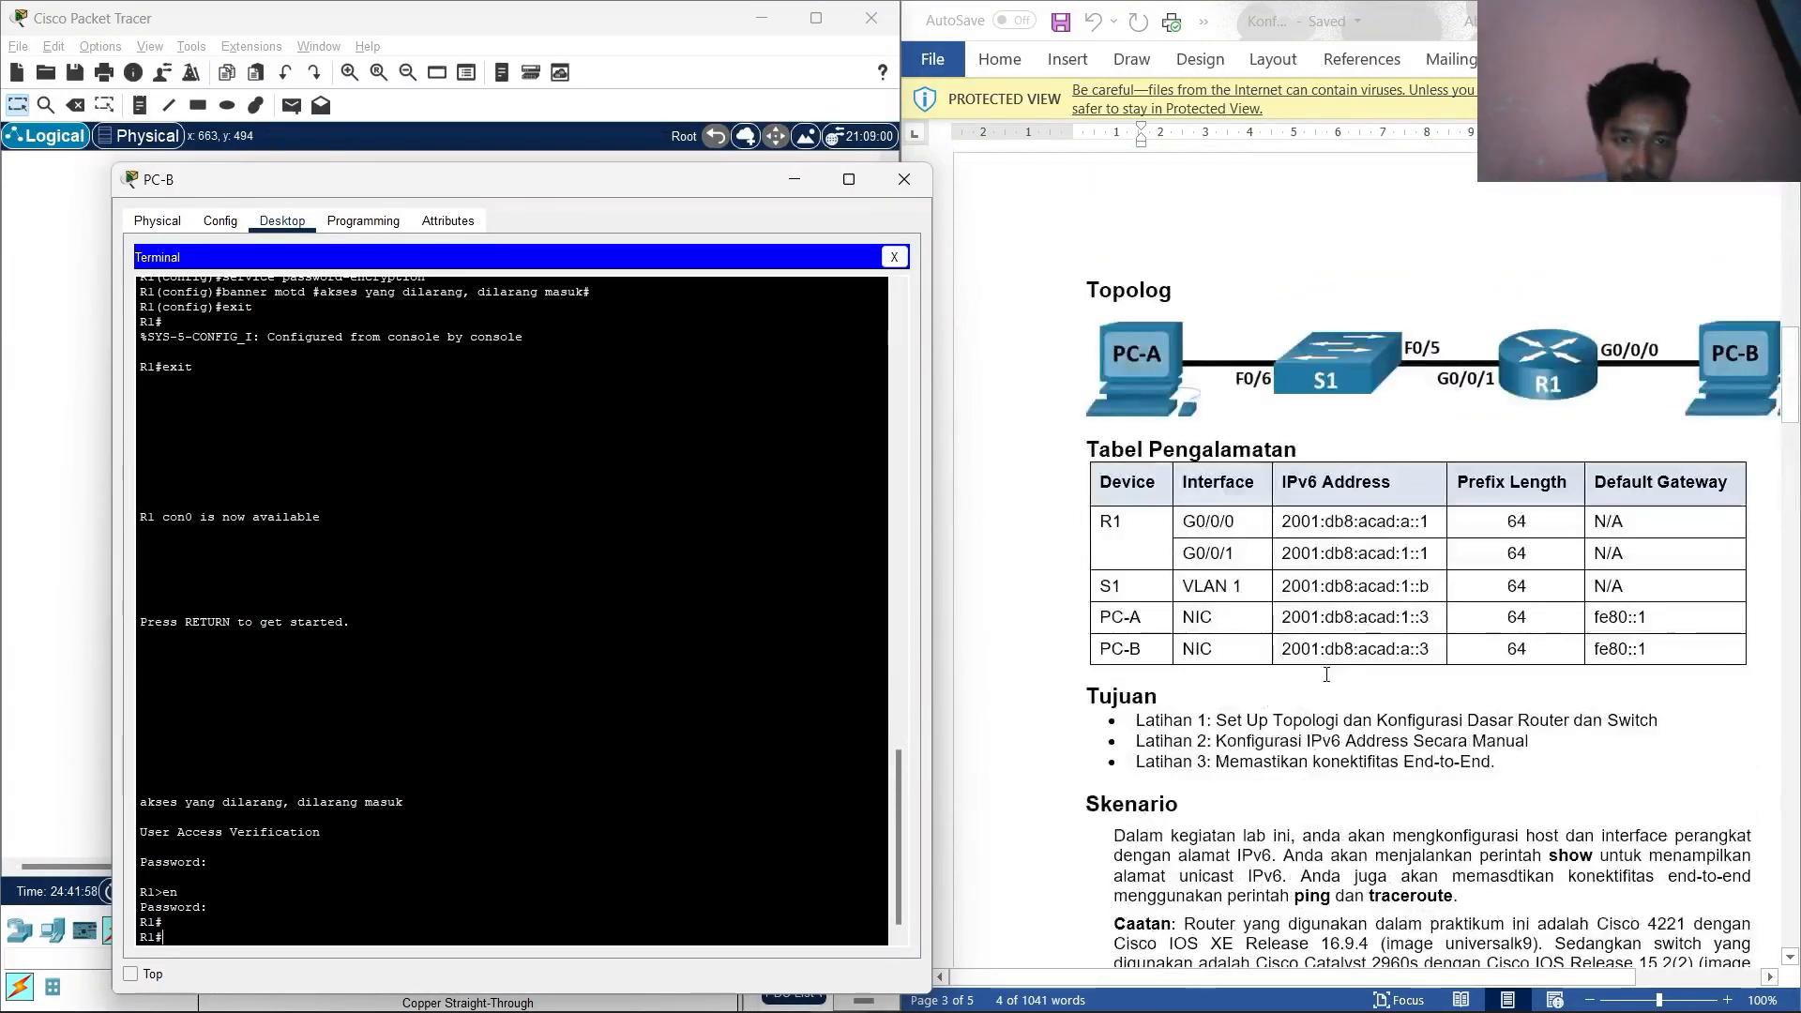
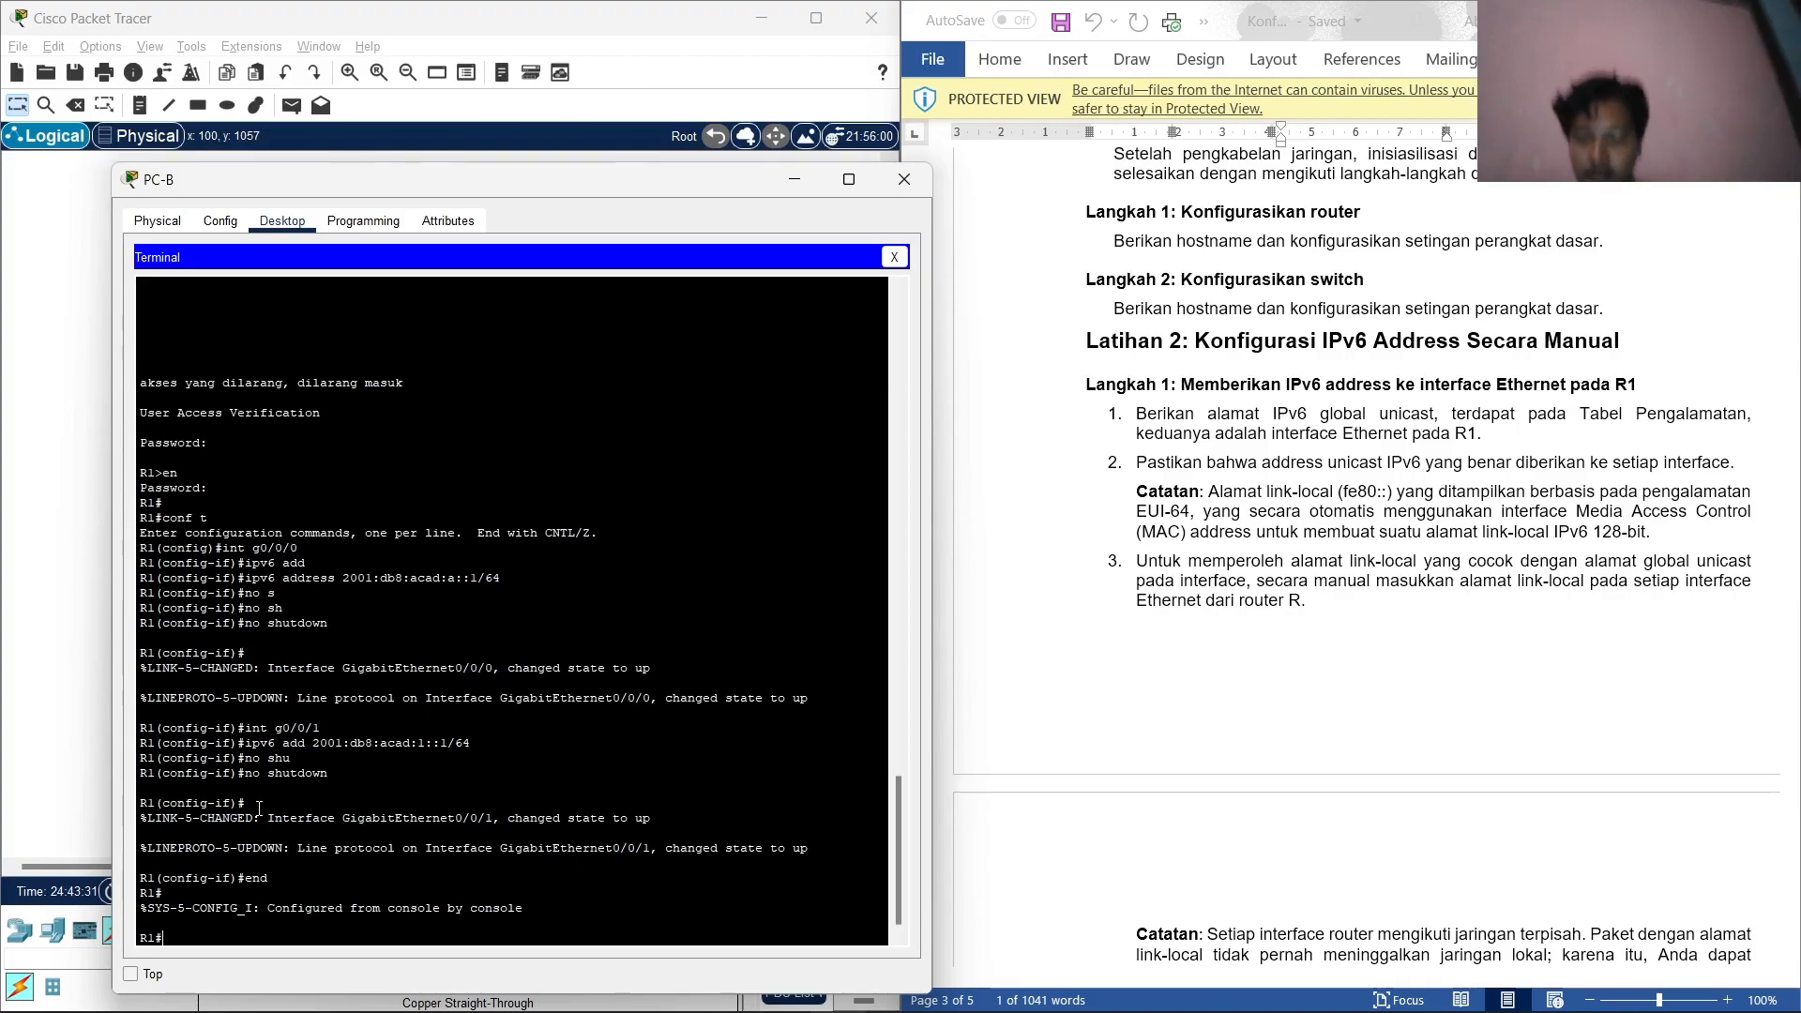
# Run show ipv6 interface brief on R1 to confirm both Gigabit ports are up with FE80 link-local addresses.
pyautogui.write('show ')
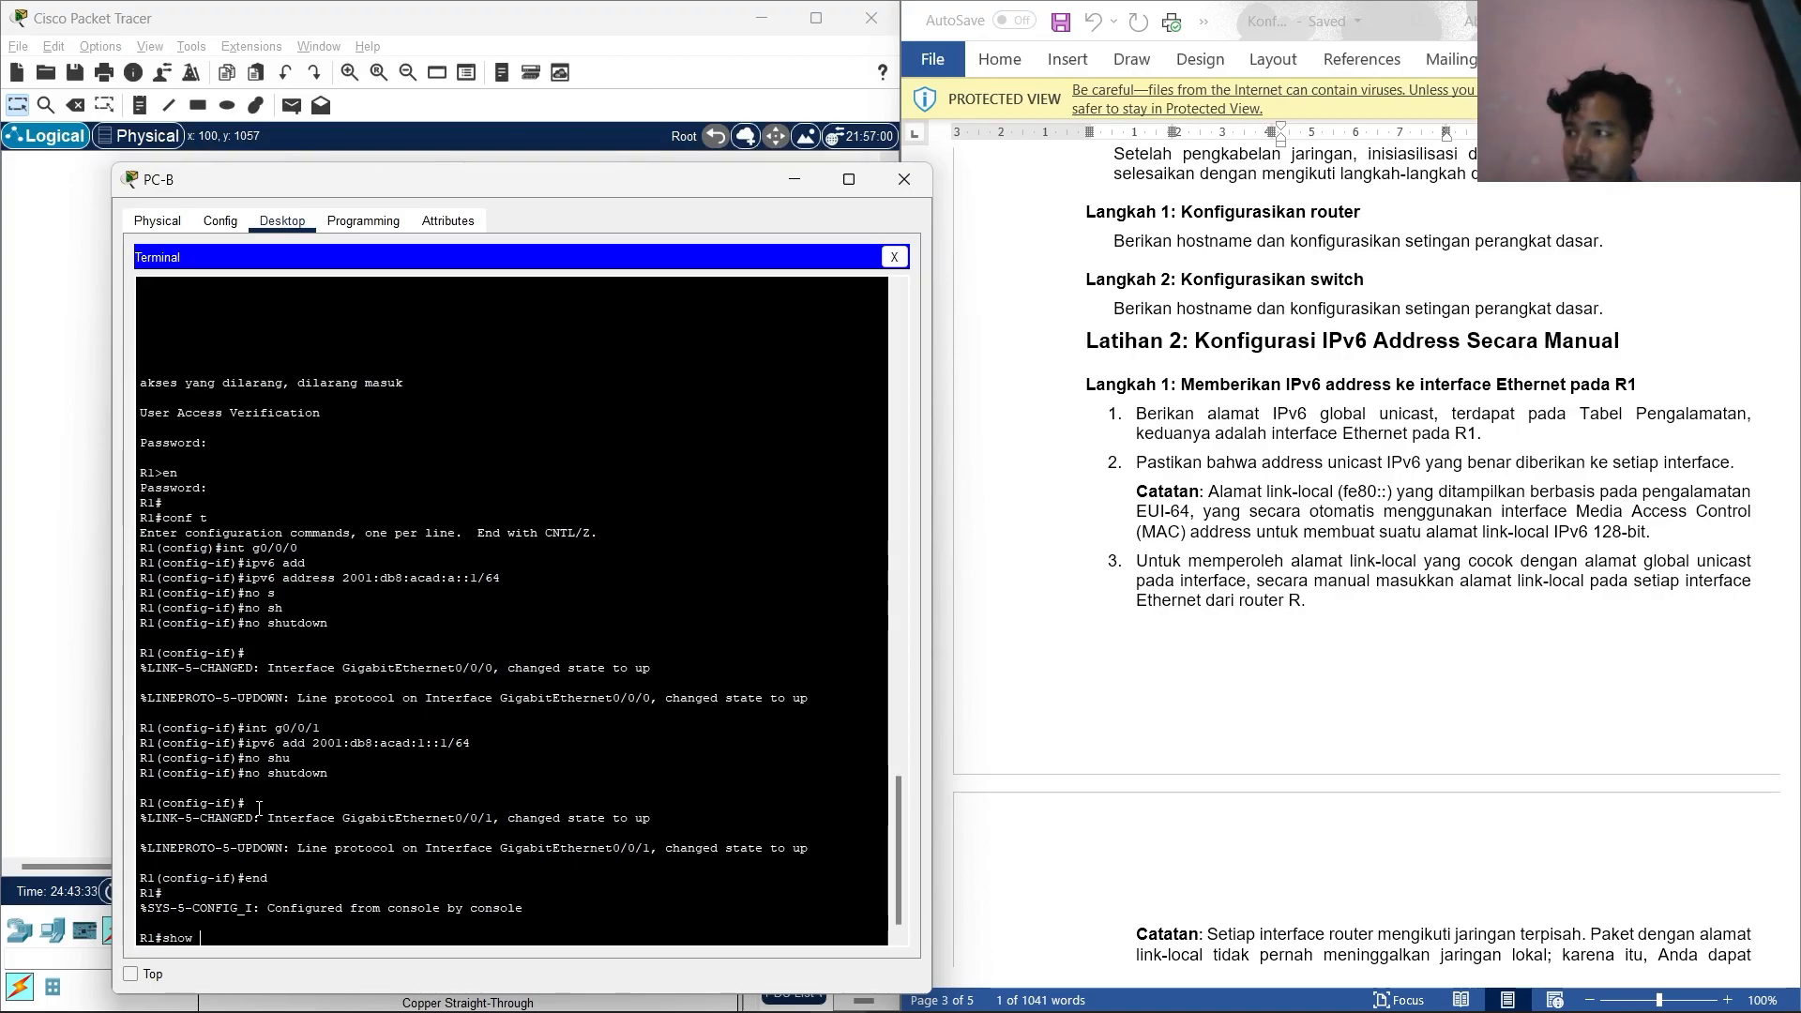
pyautogui.write('ipv')
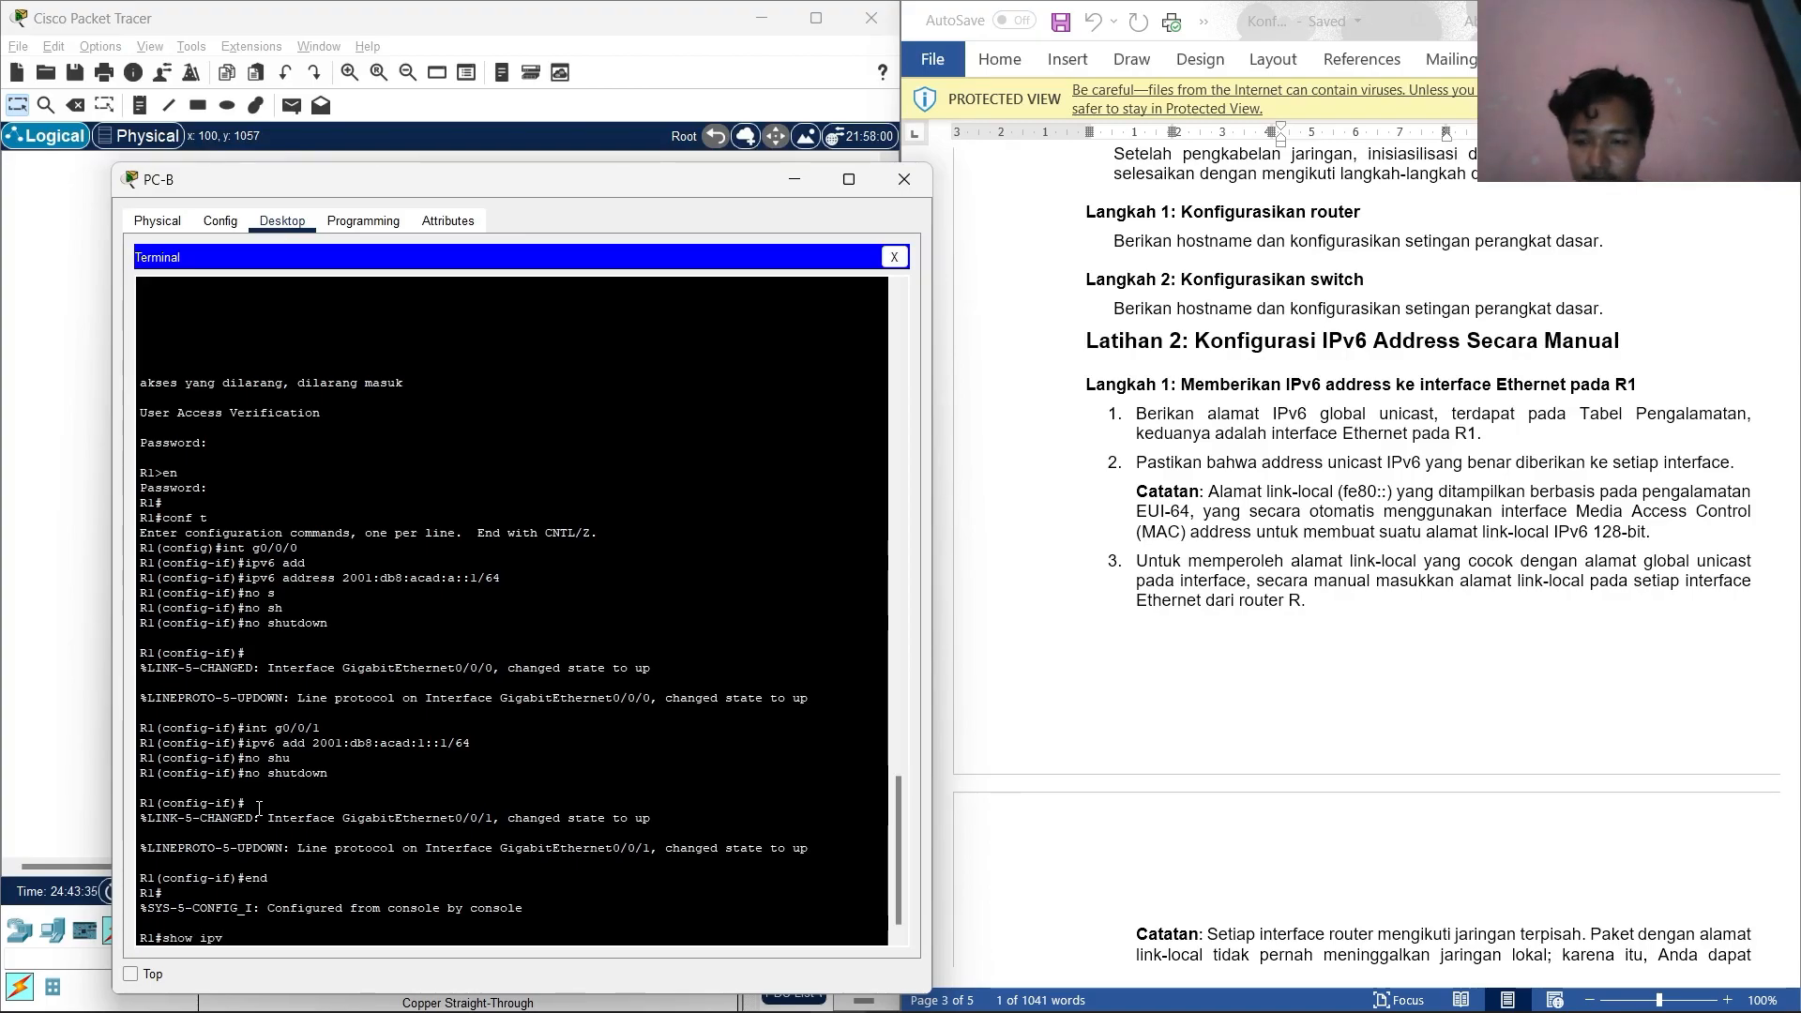
pyautogui.write('6')
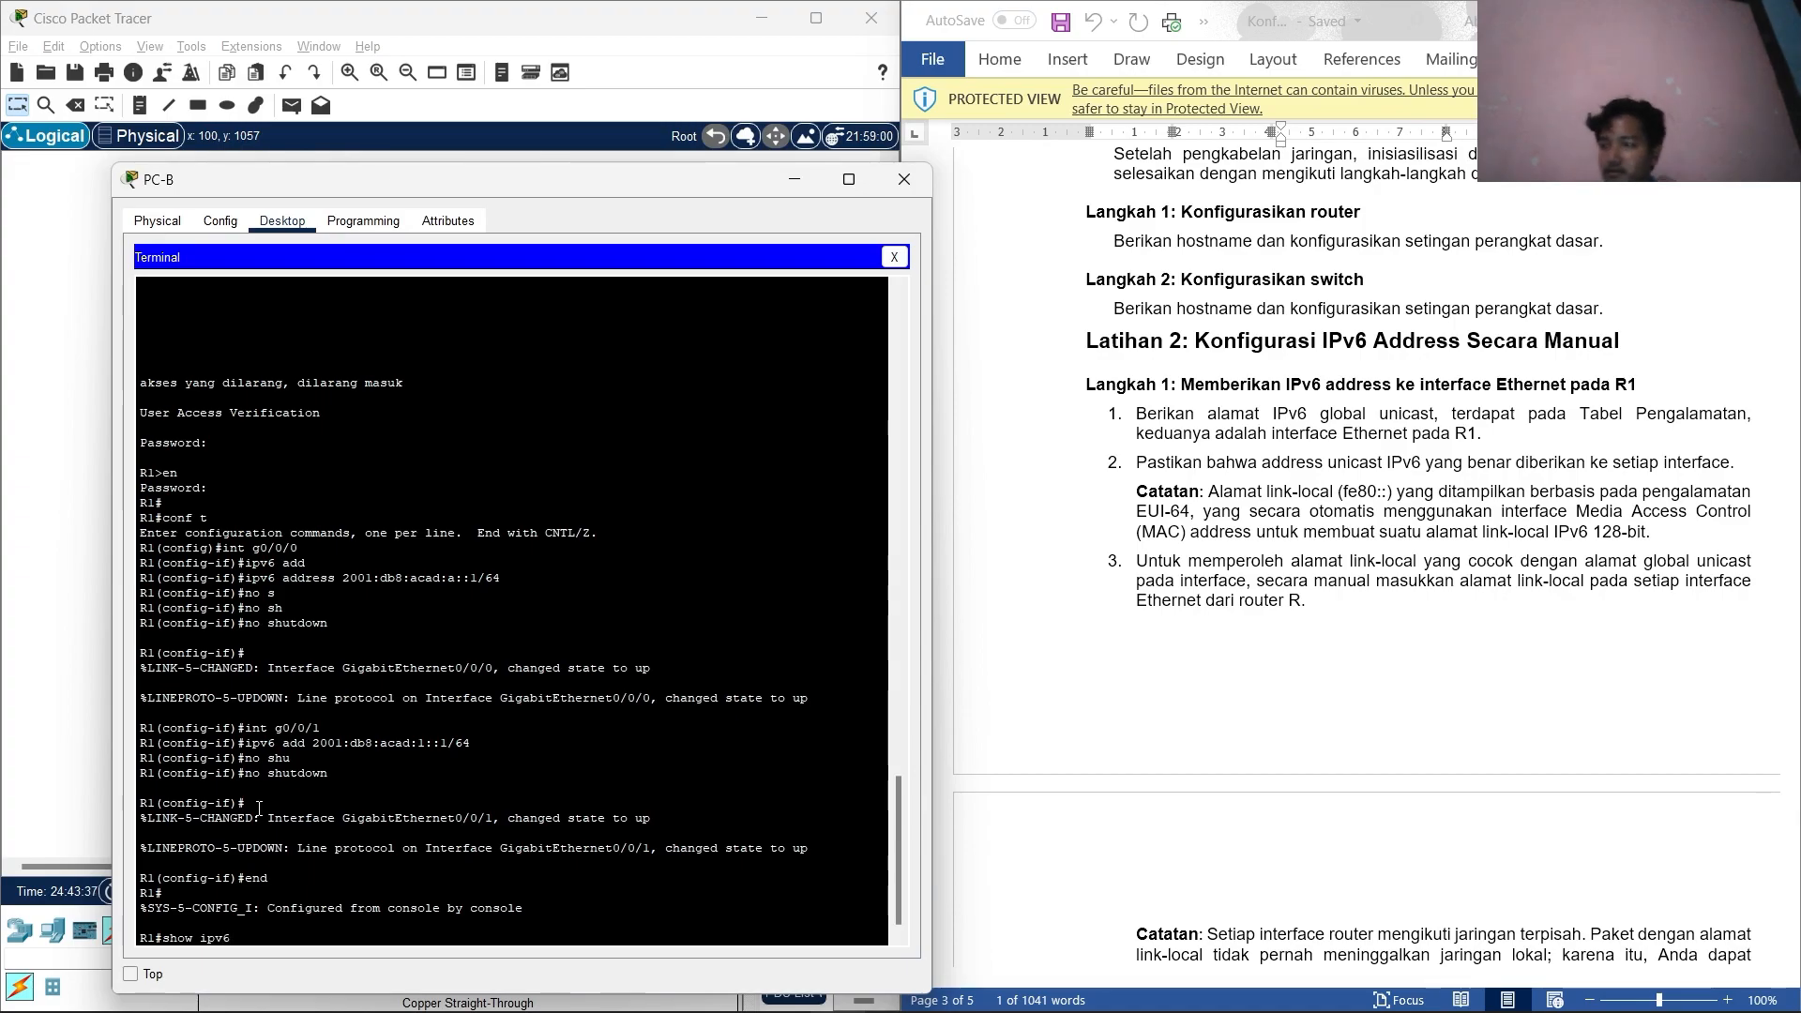
pyautogui.write(' interface')
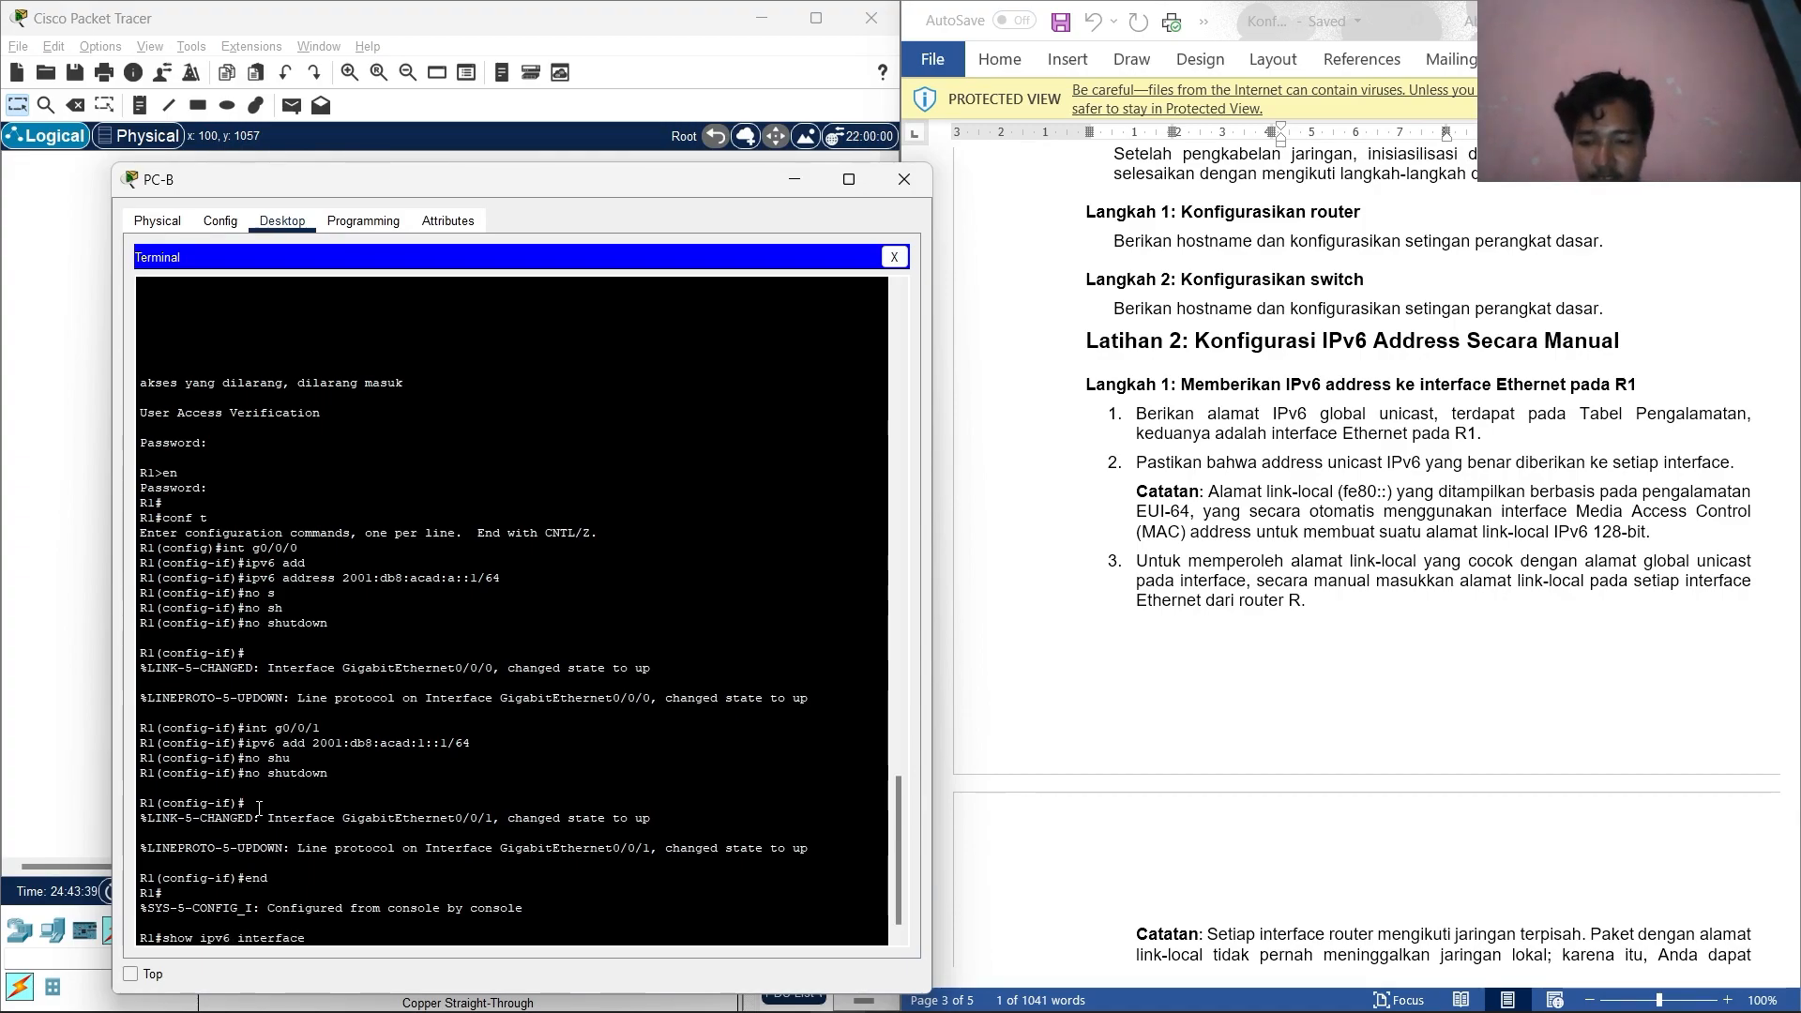
pyautogui.write(' vrief')
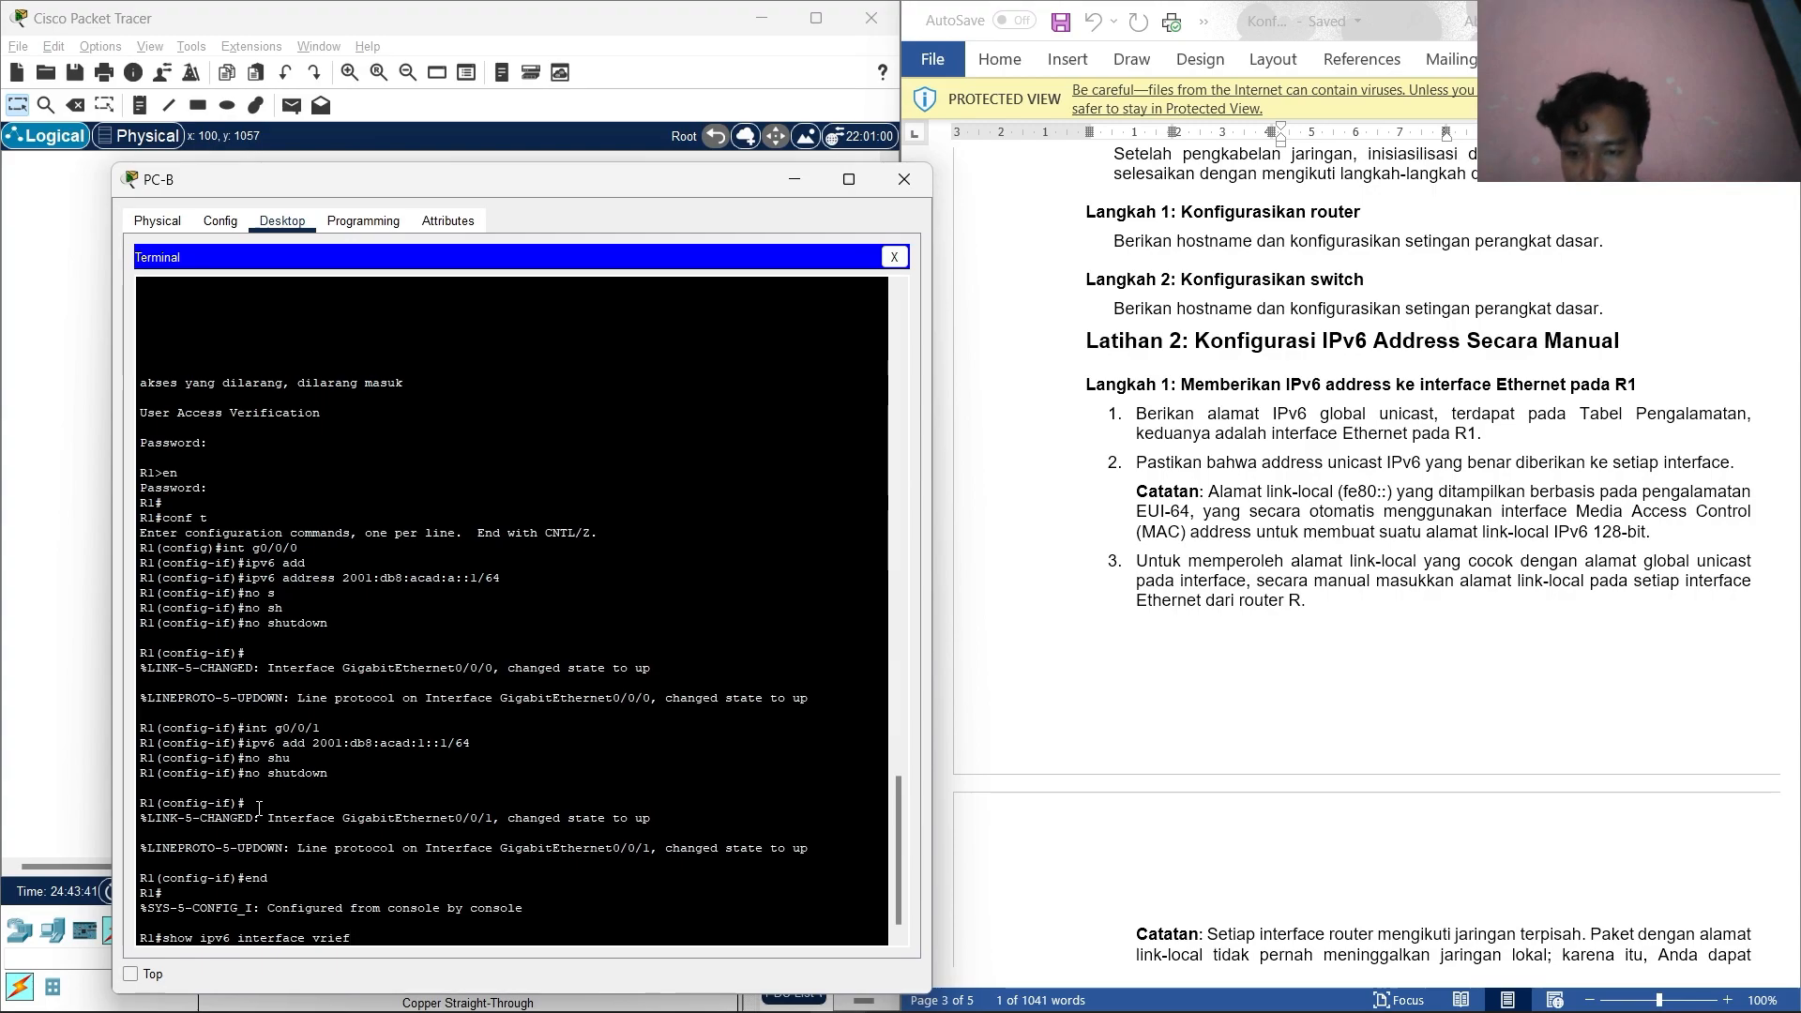
pyautogui.press('BackSpace')
pyautogui.press('BackSpace')
pyautogui.press('BackSpace')
pyautogui.press('BackSpace')
pyautogui.press('BackSpace')
pyautogui.write('brie')
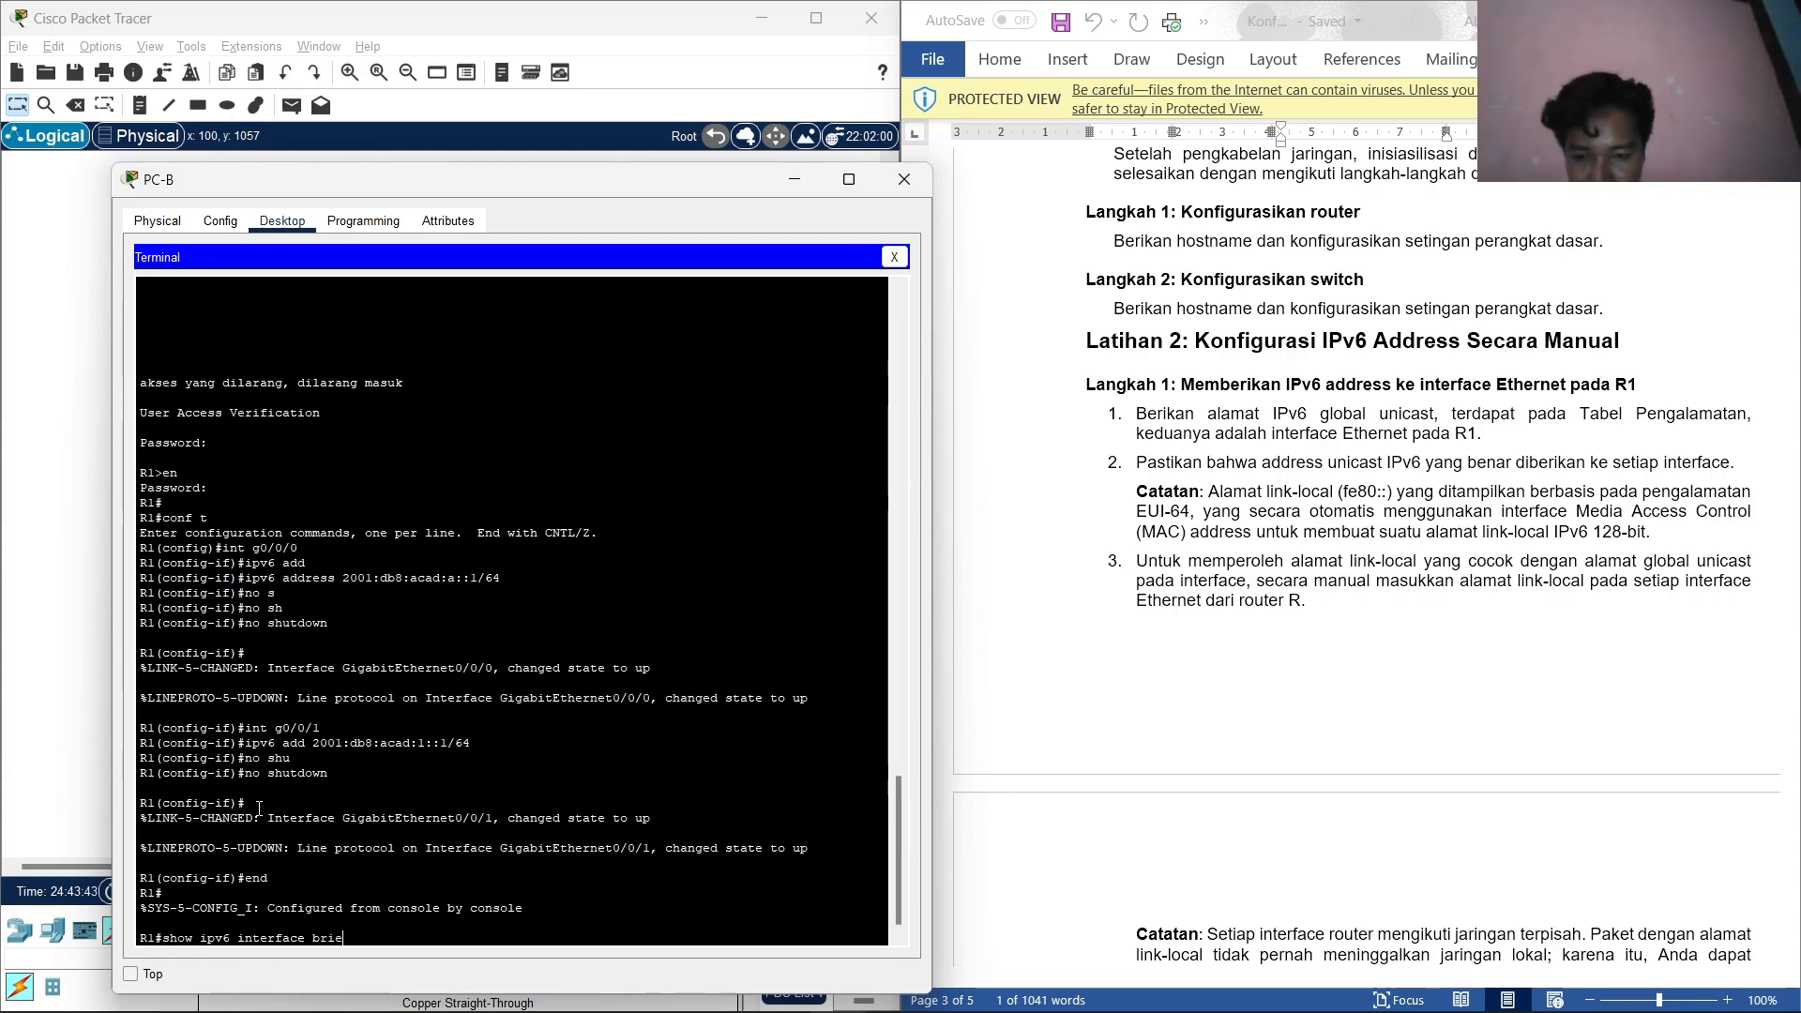
pyautogui.write('f')
pyautogui.press('Return')
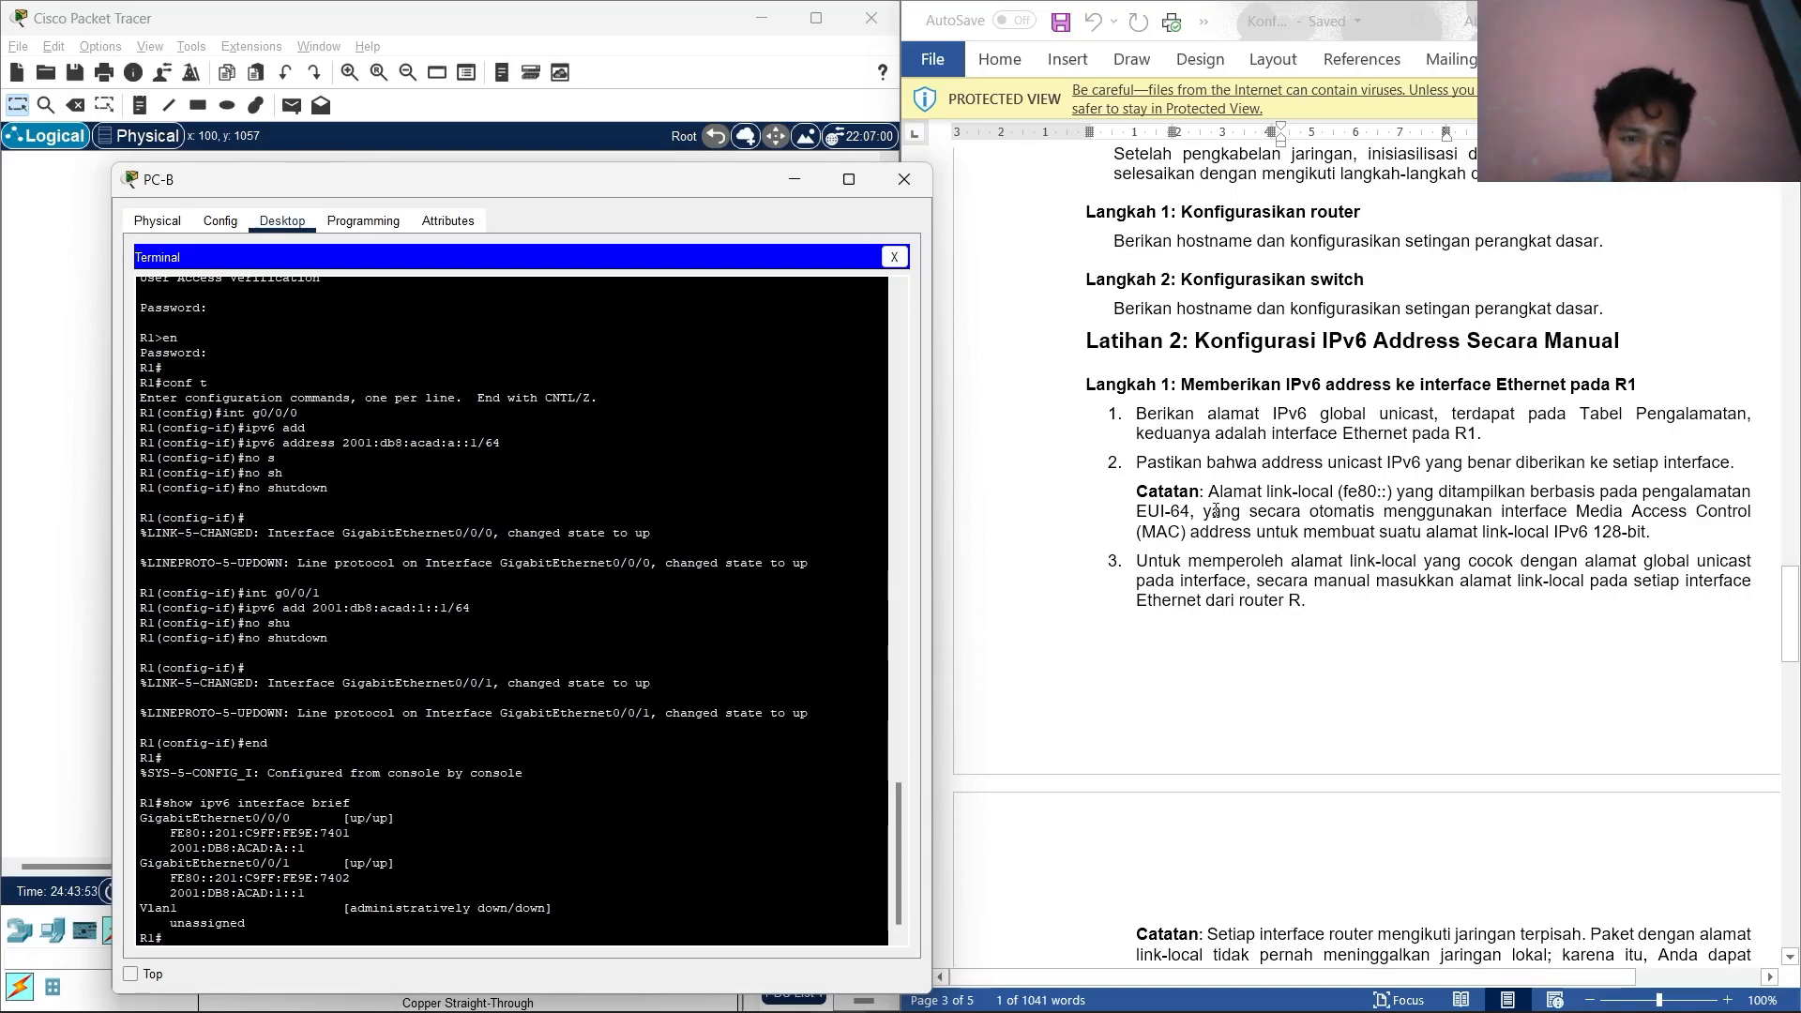
pyautogui.scroll(-1, 1388, 507)
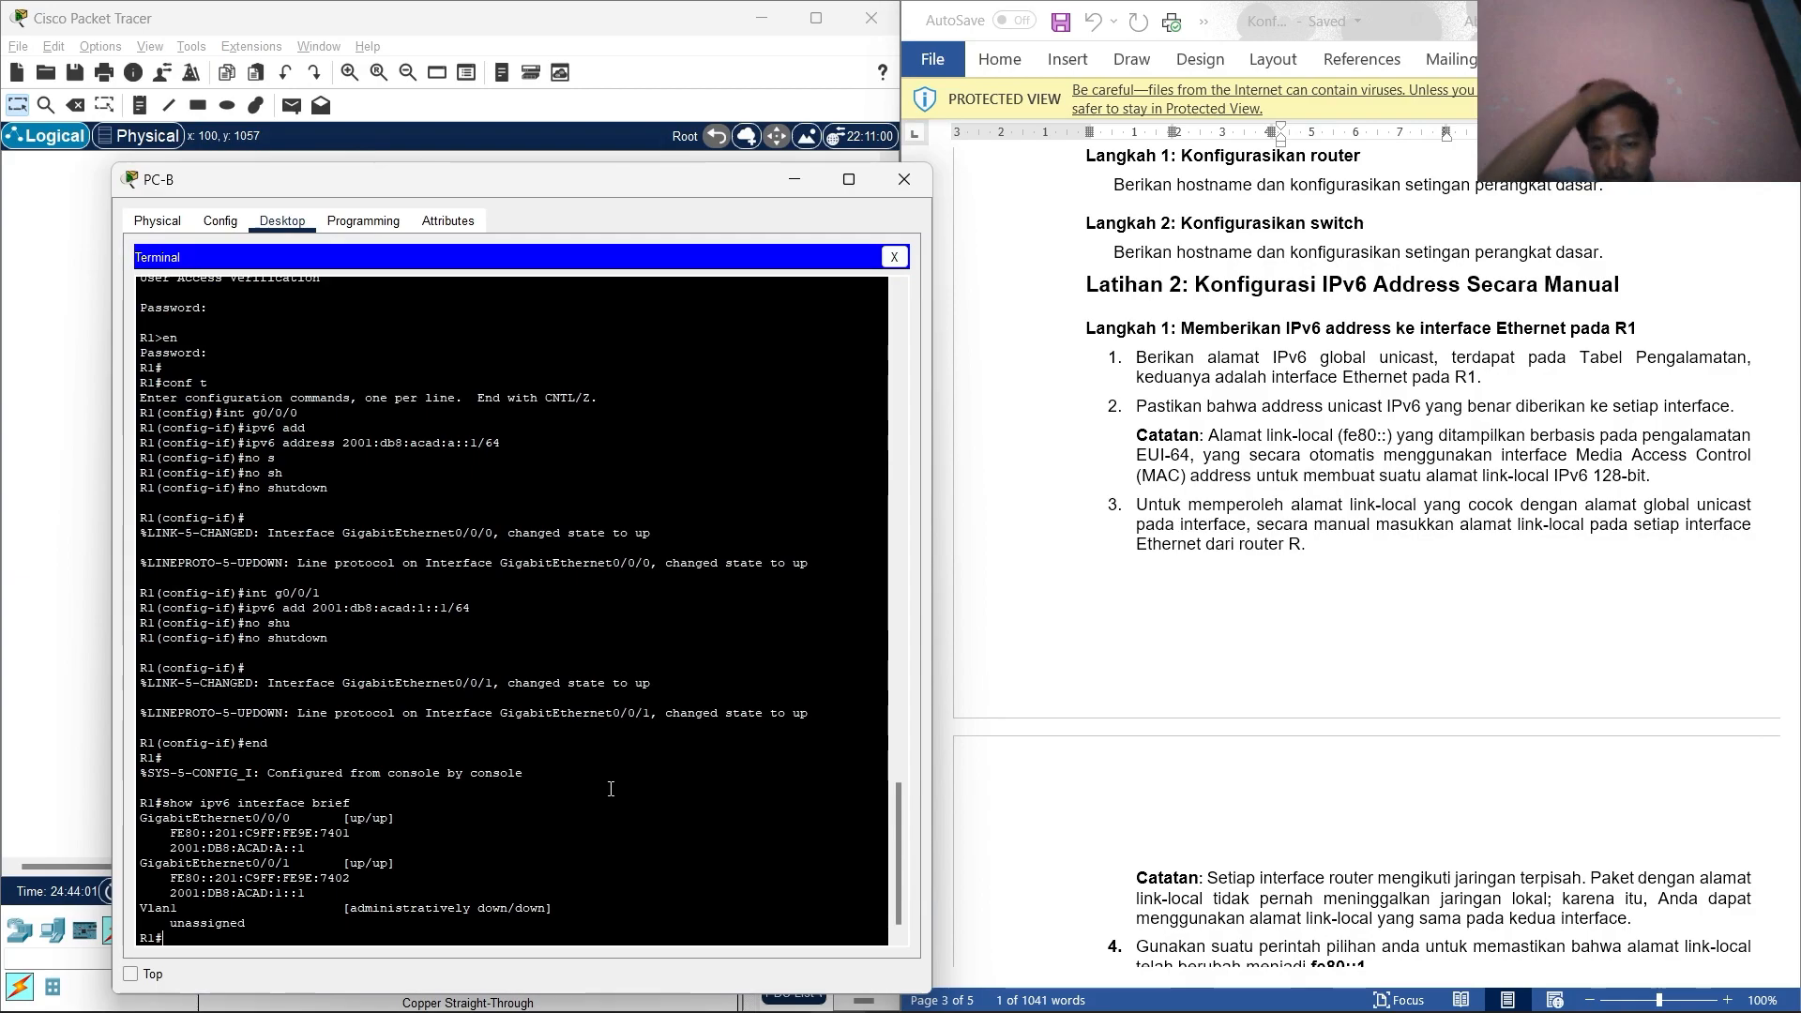
# Enter R1's configuration mode and set link-local address fe80::1 on g0/0/0.
pyautogui.press('Return')
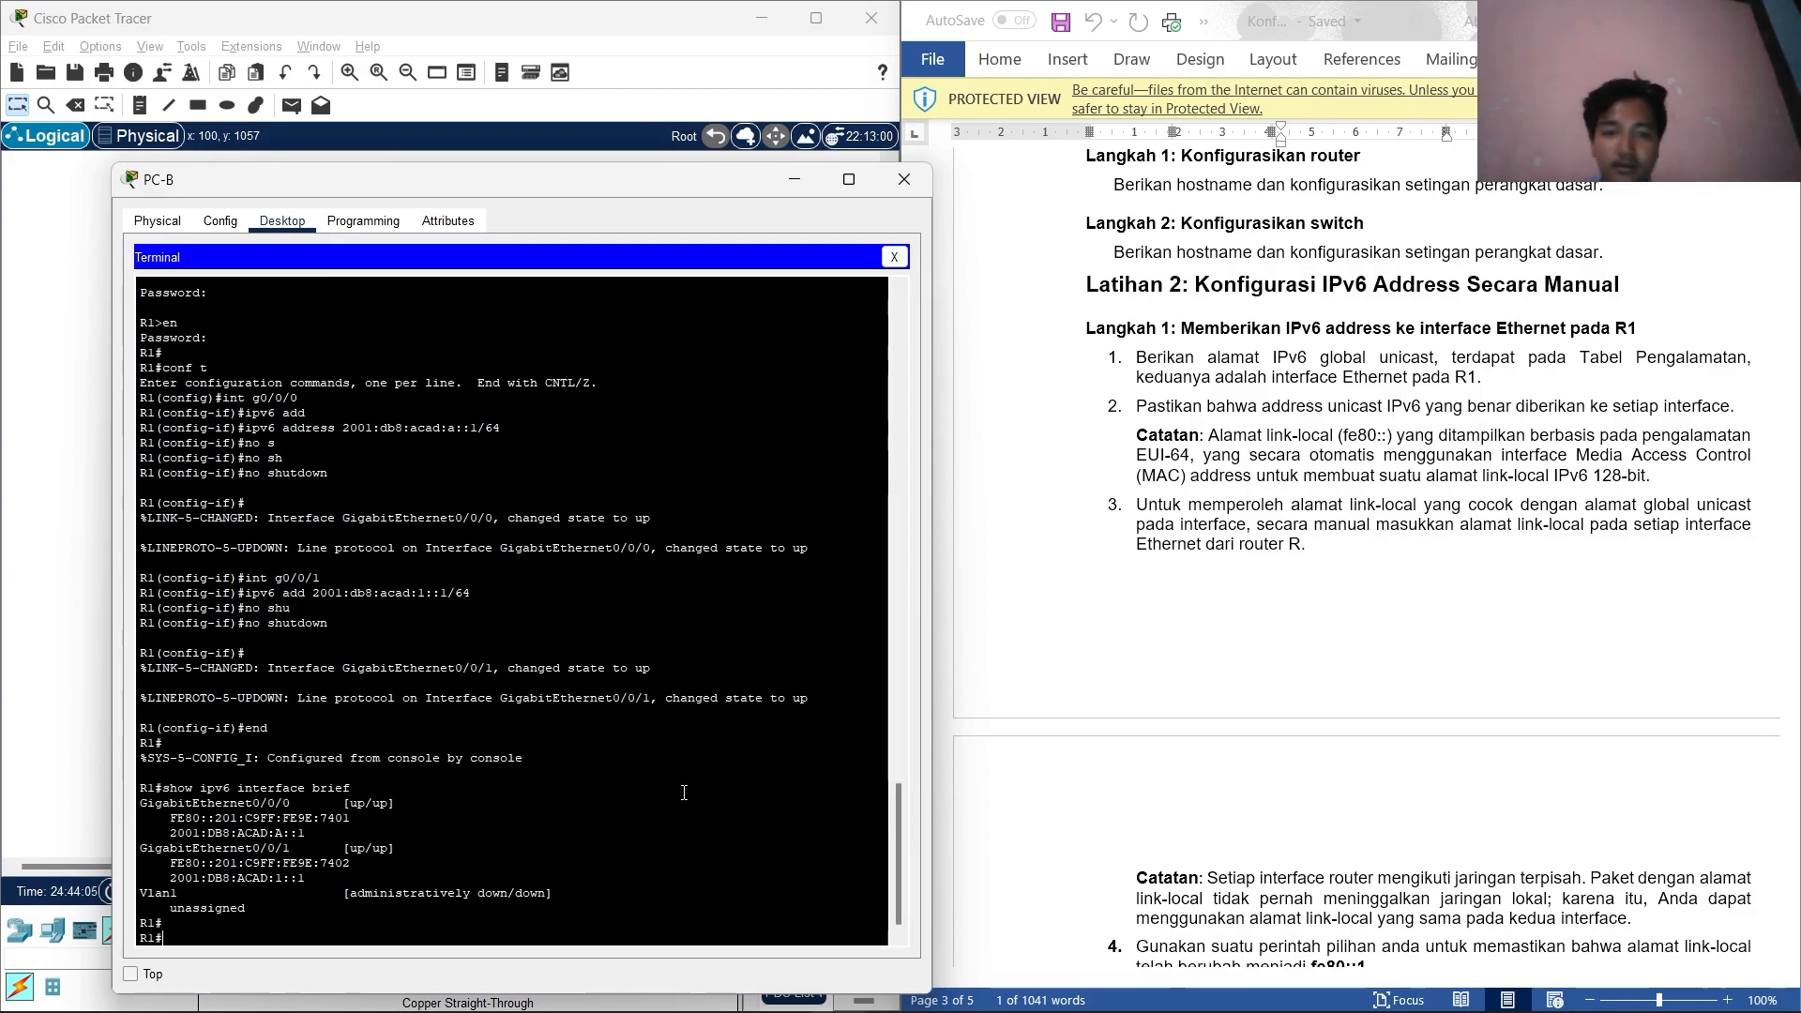
pyautogui.write('co')
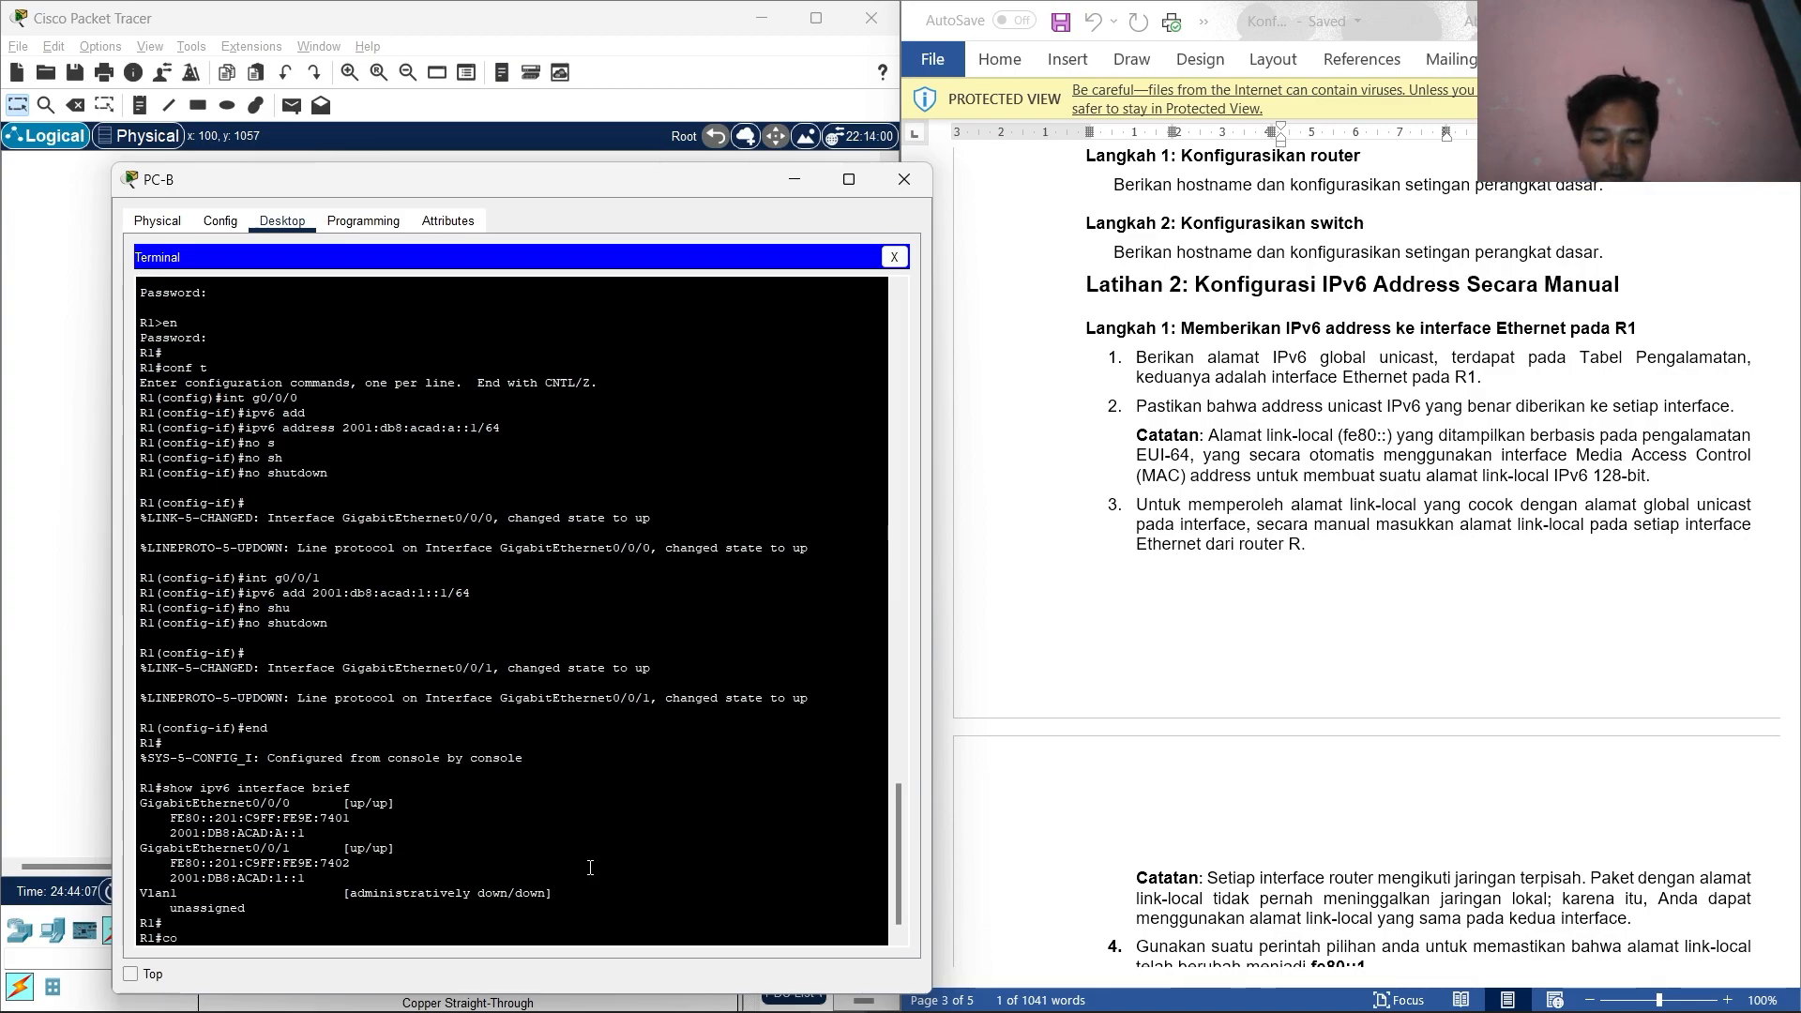
pyautogui.write('nf t')
pyautogui.press('Return')
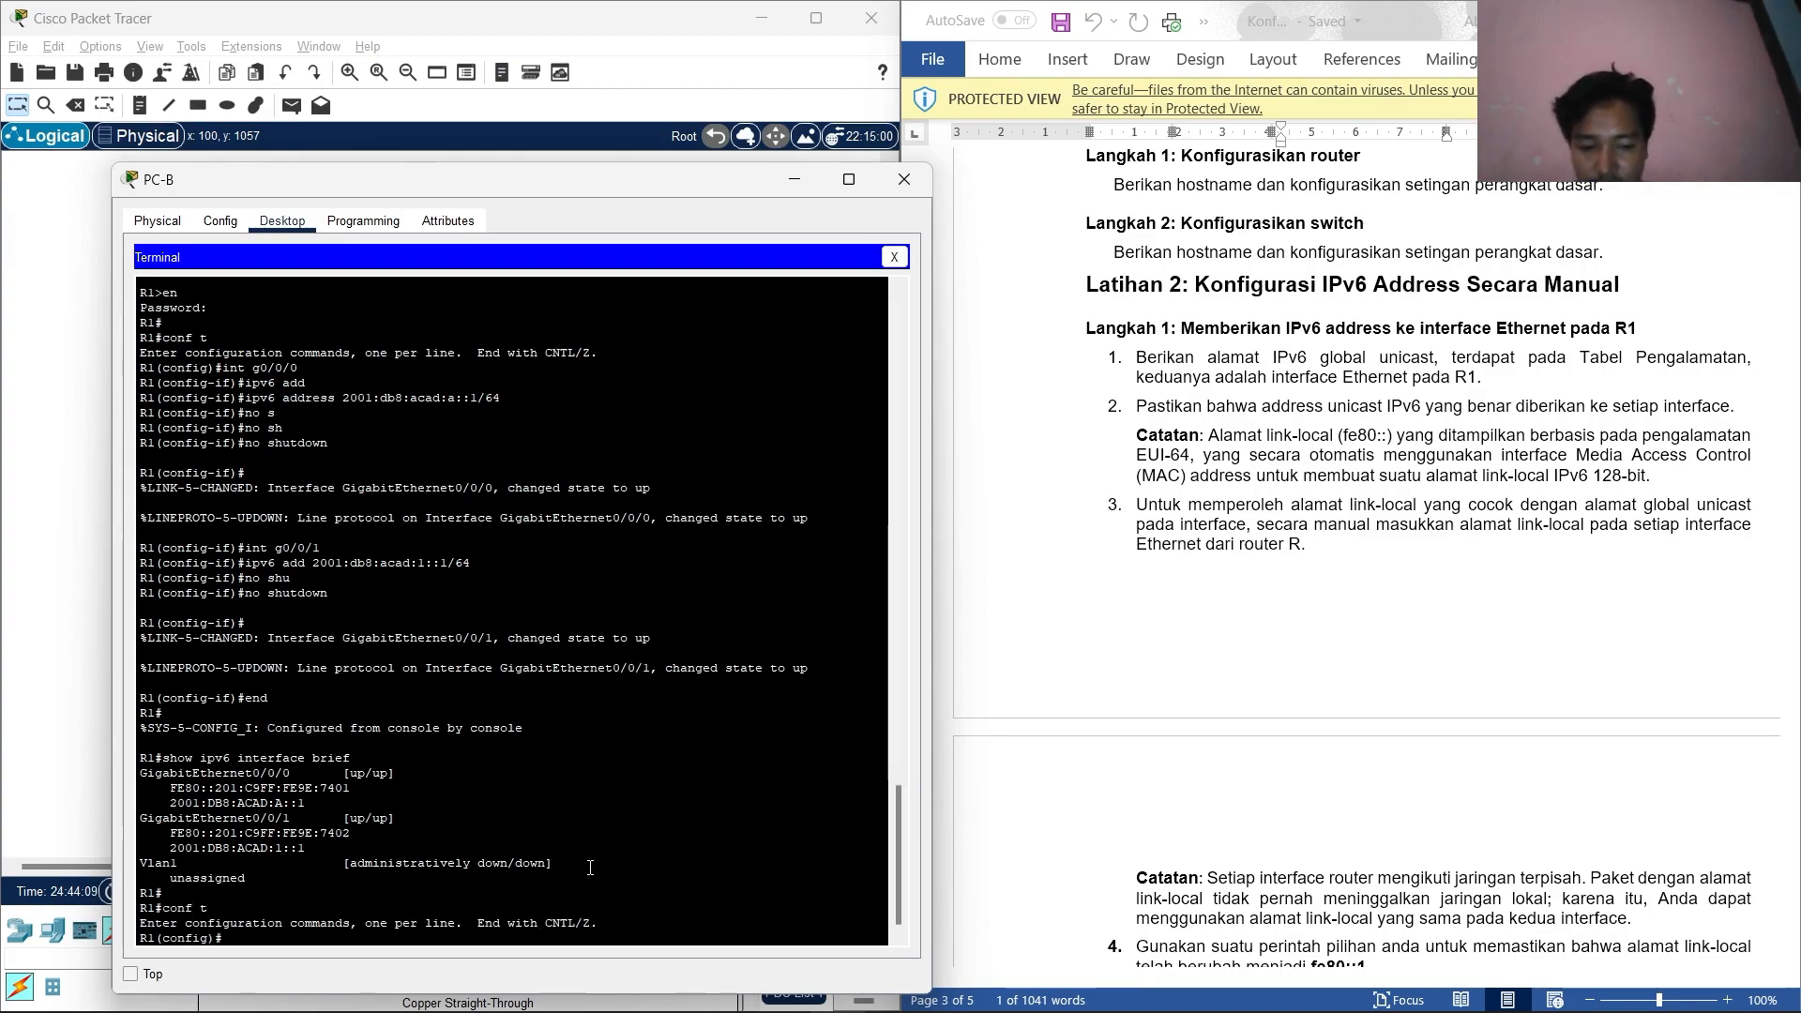
pyautogui.write('int')
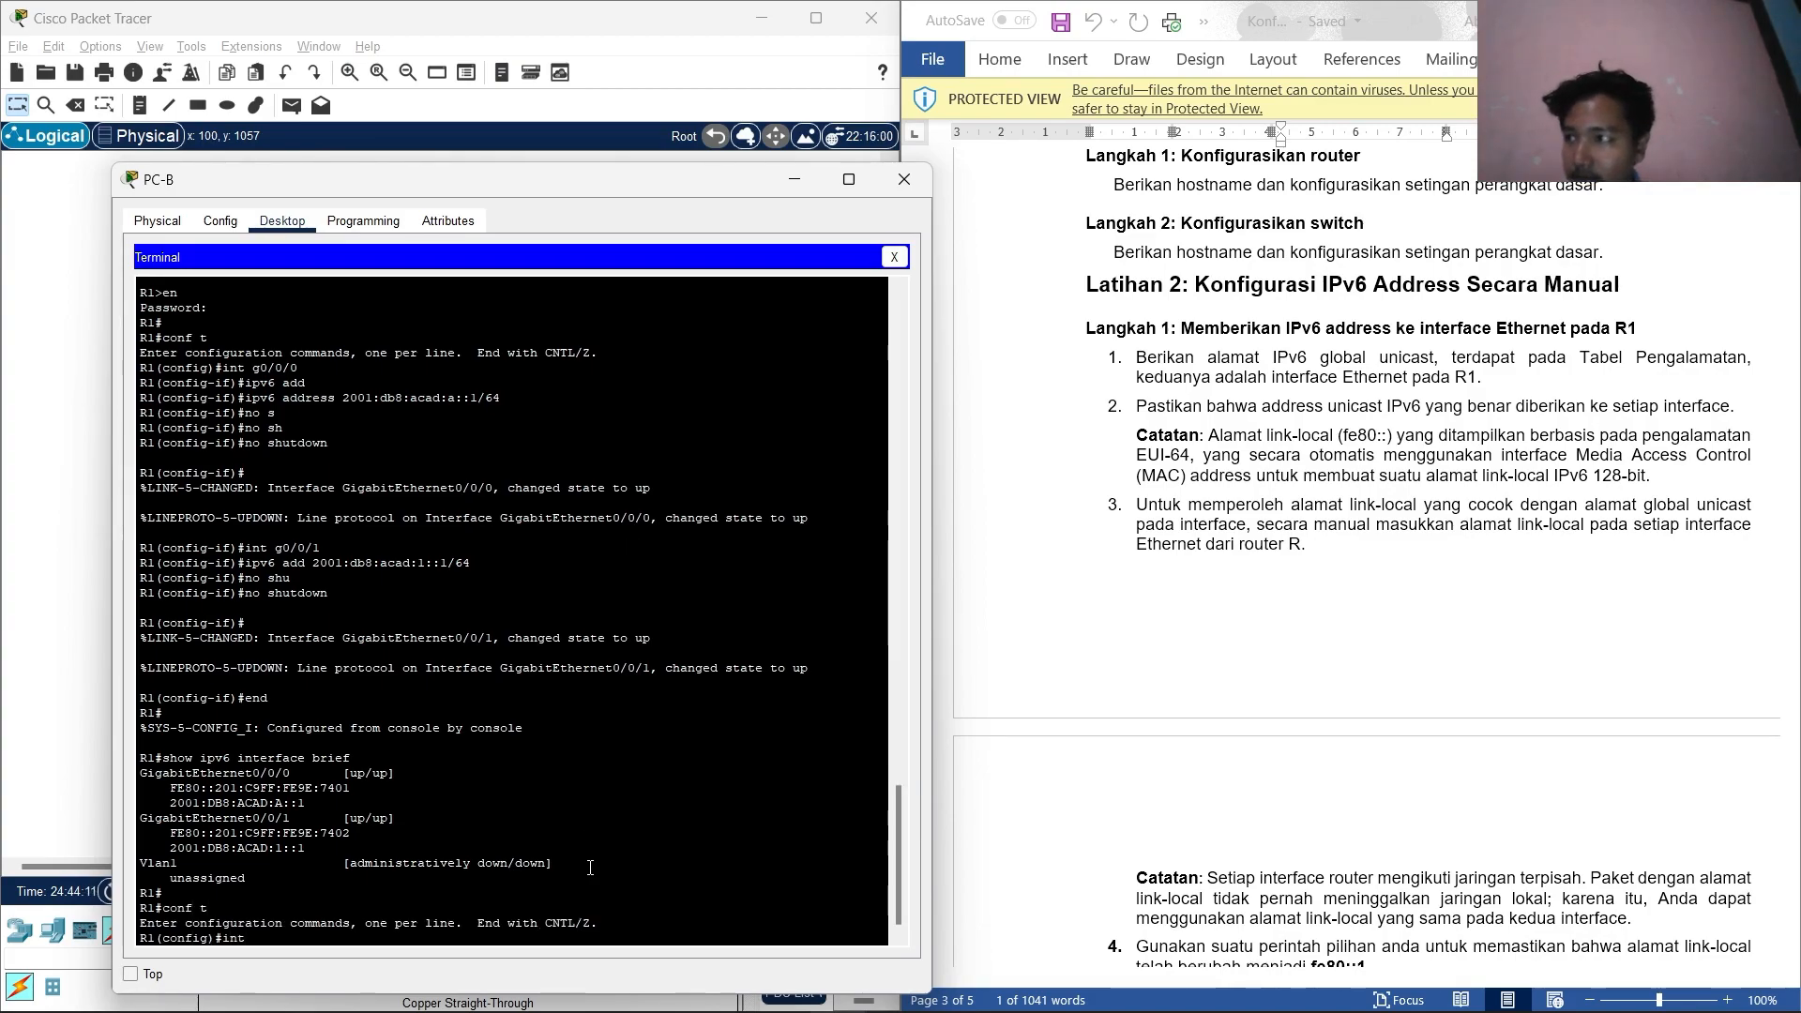
pyautogui.write(' g0/')
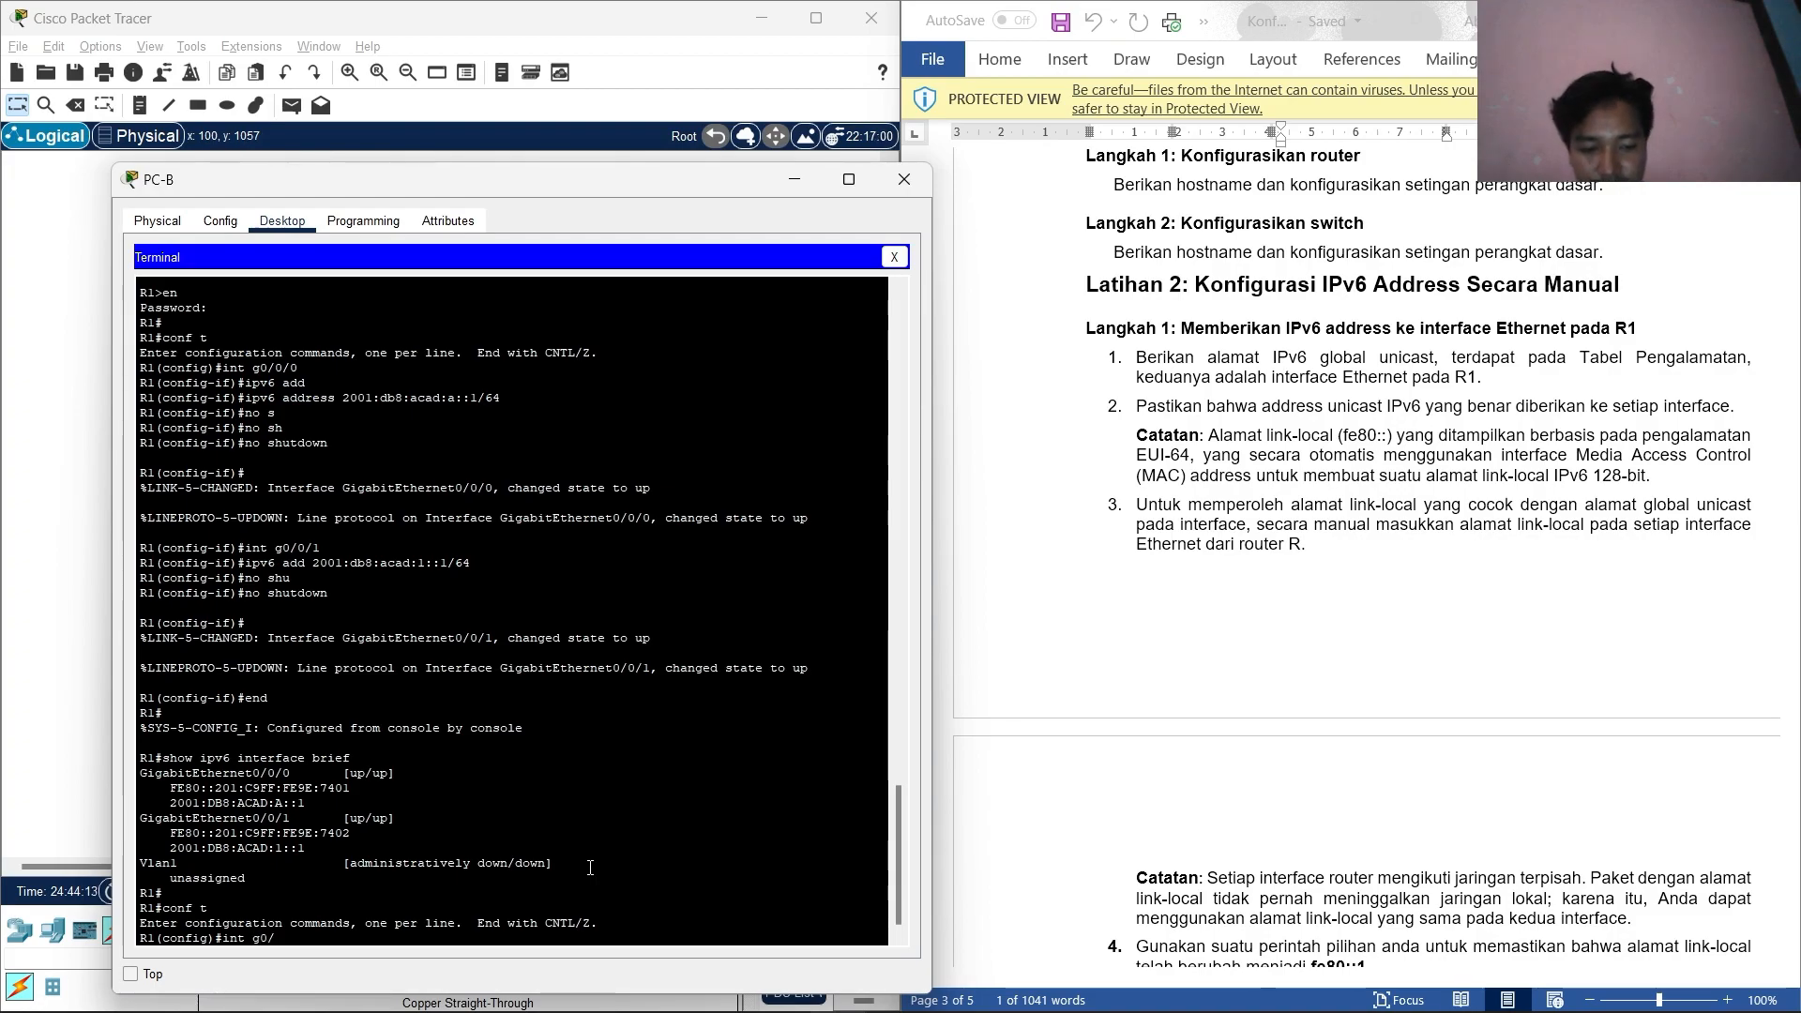
pyautogui.write('0/0')
pyautogui.press('Return')
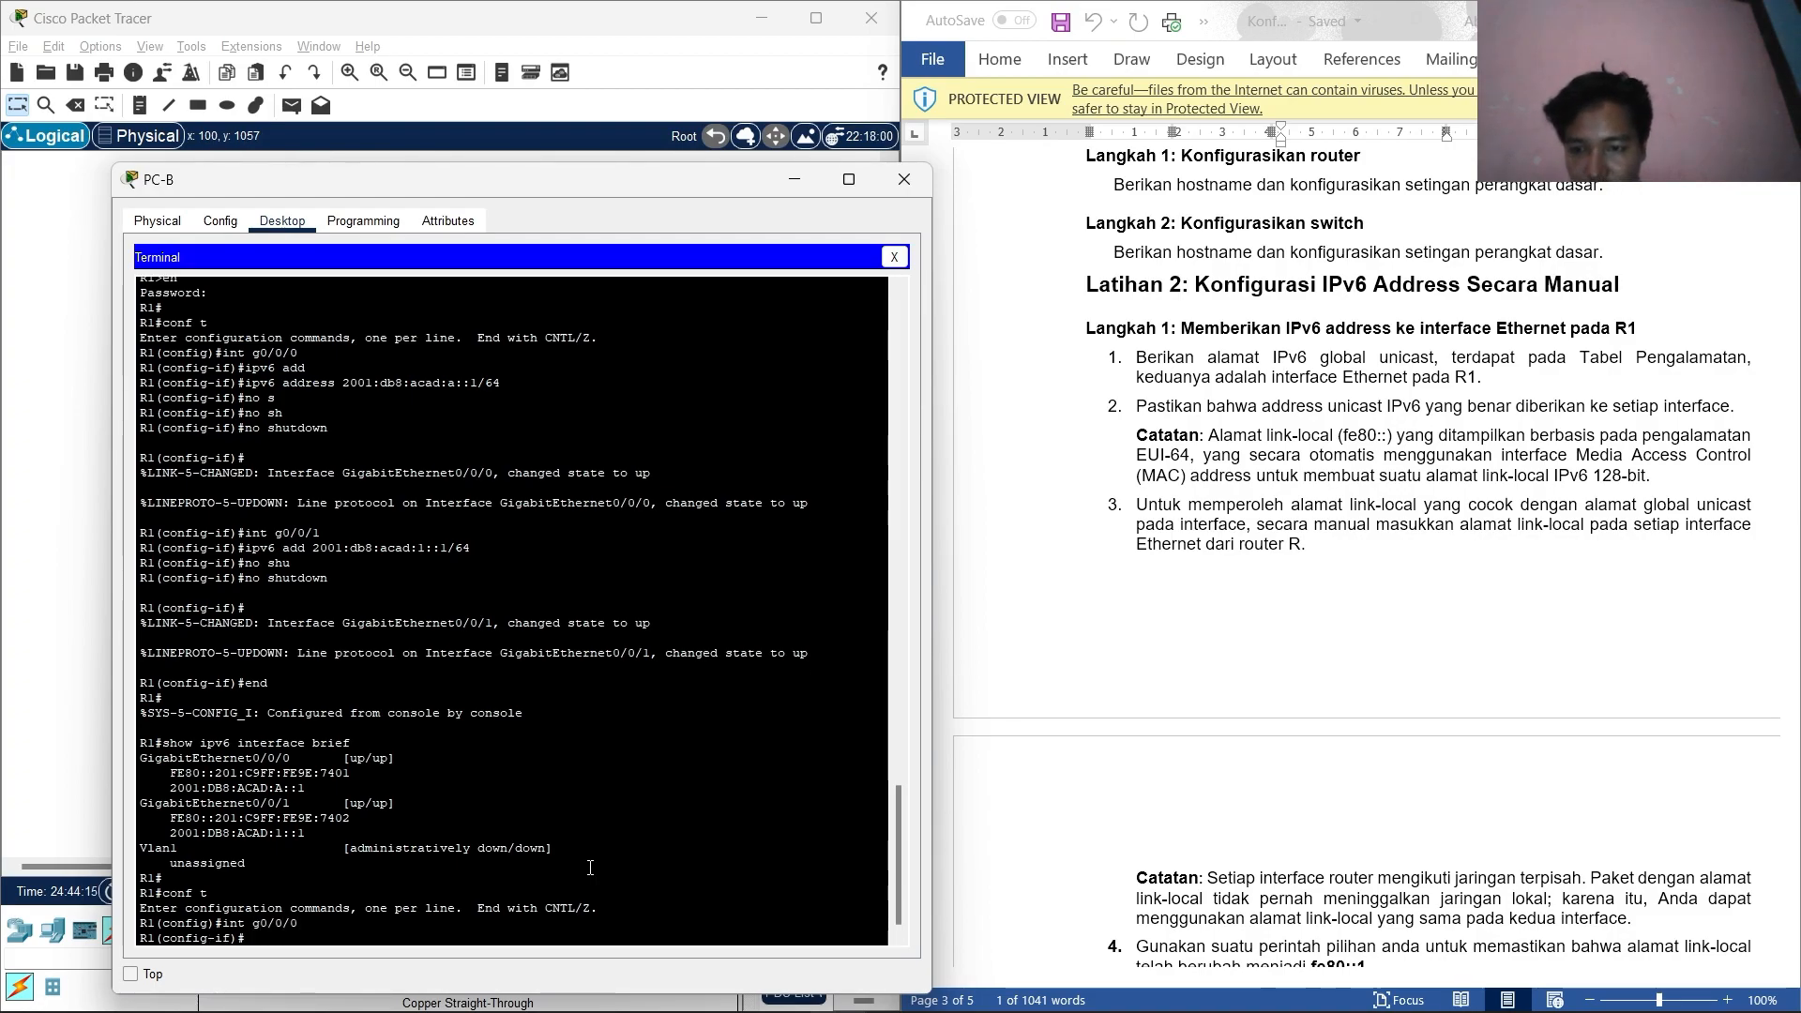
pyautogui.scroll(20, 1332, 607)
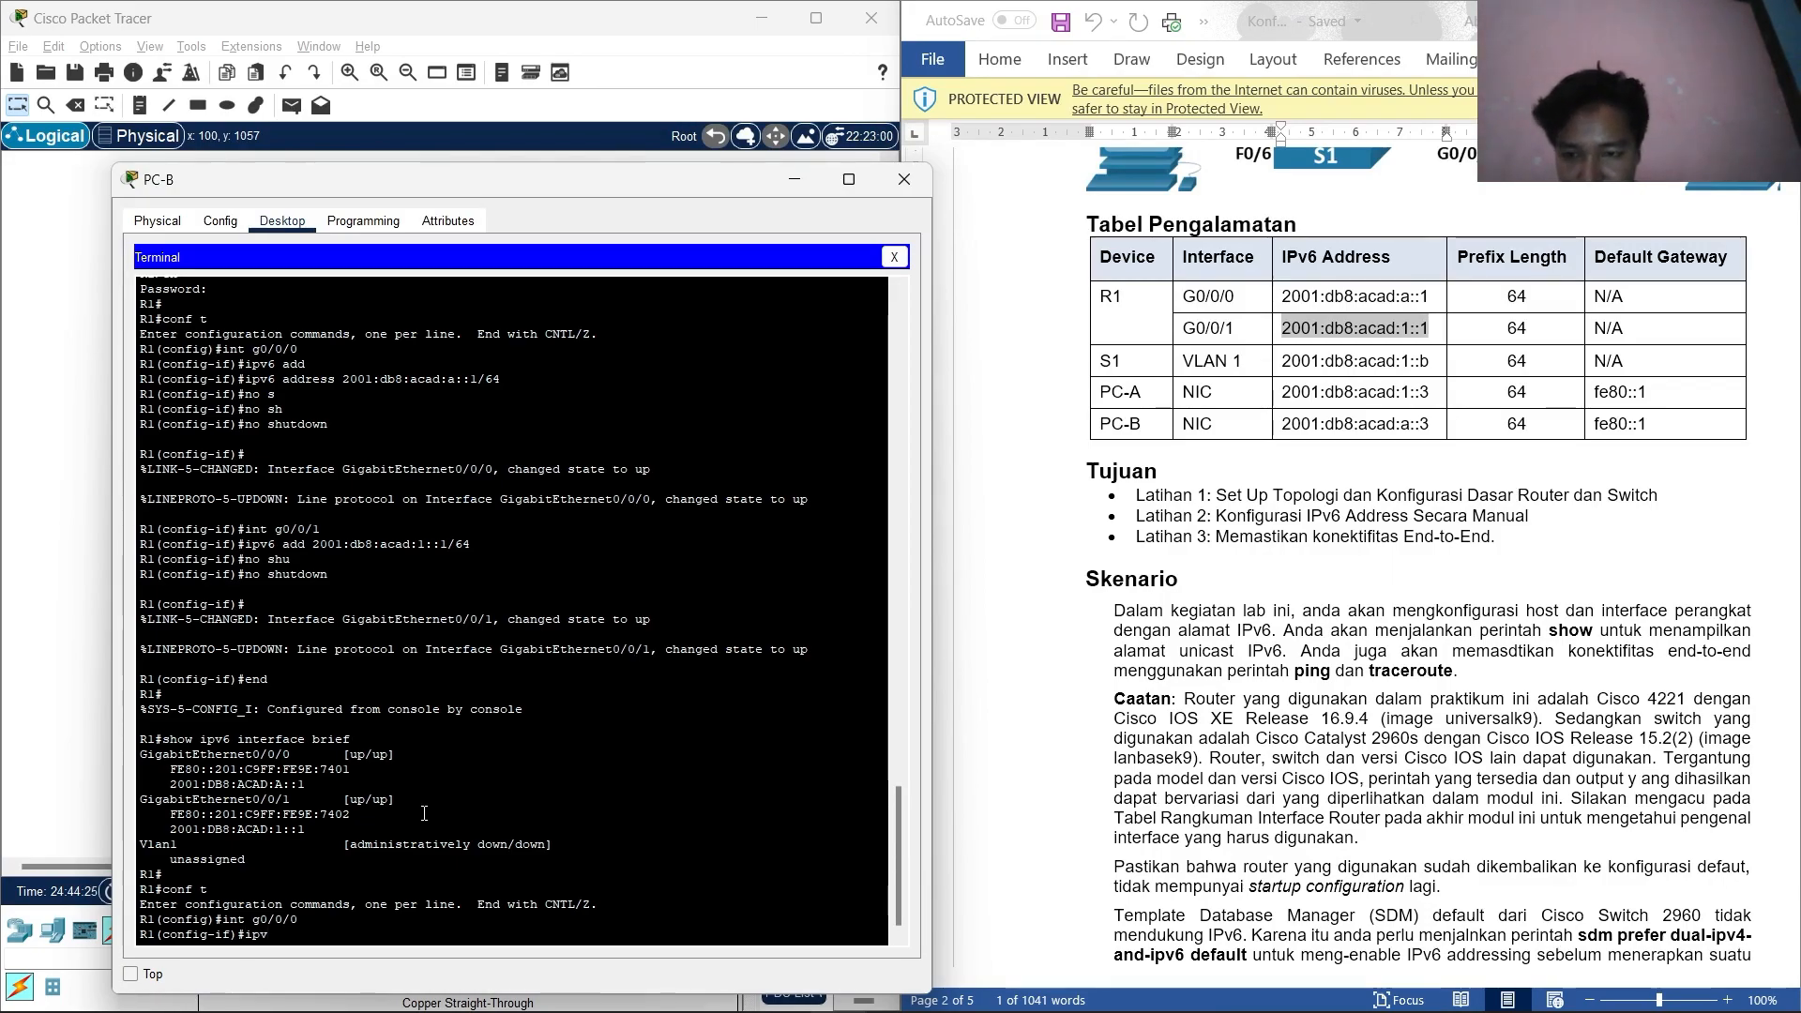
pyautogui.write('6 add ')
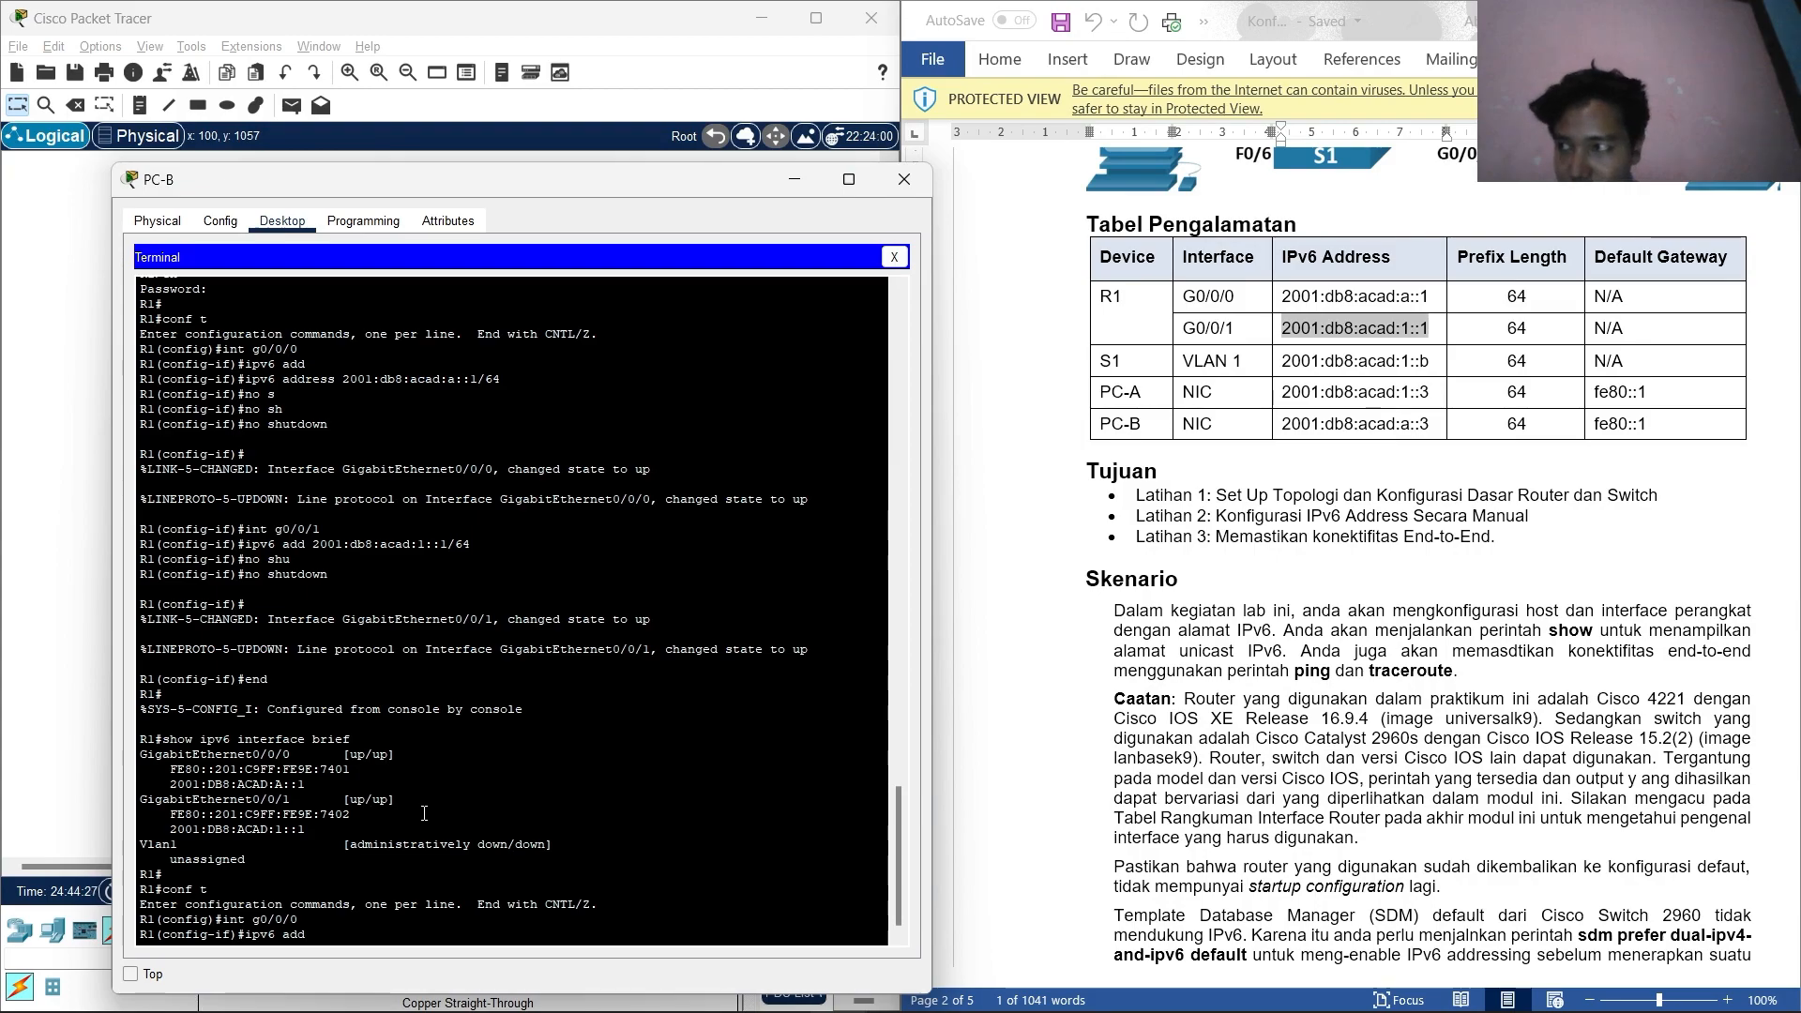
pyautogui.write('fe')
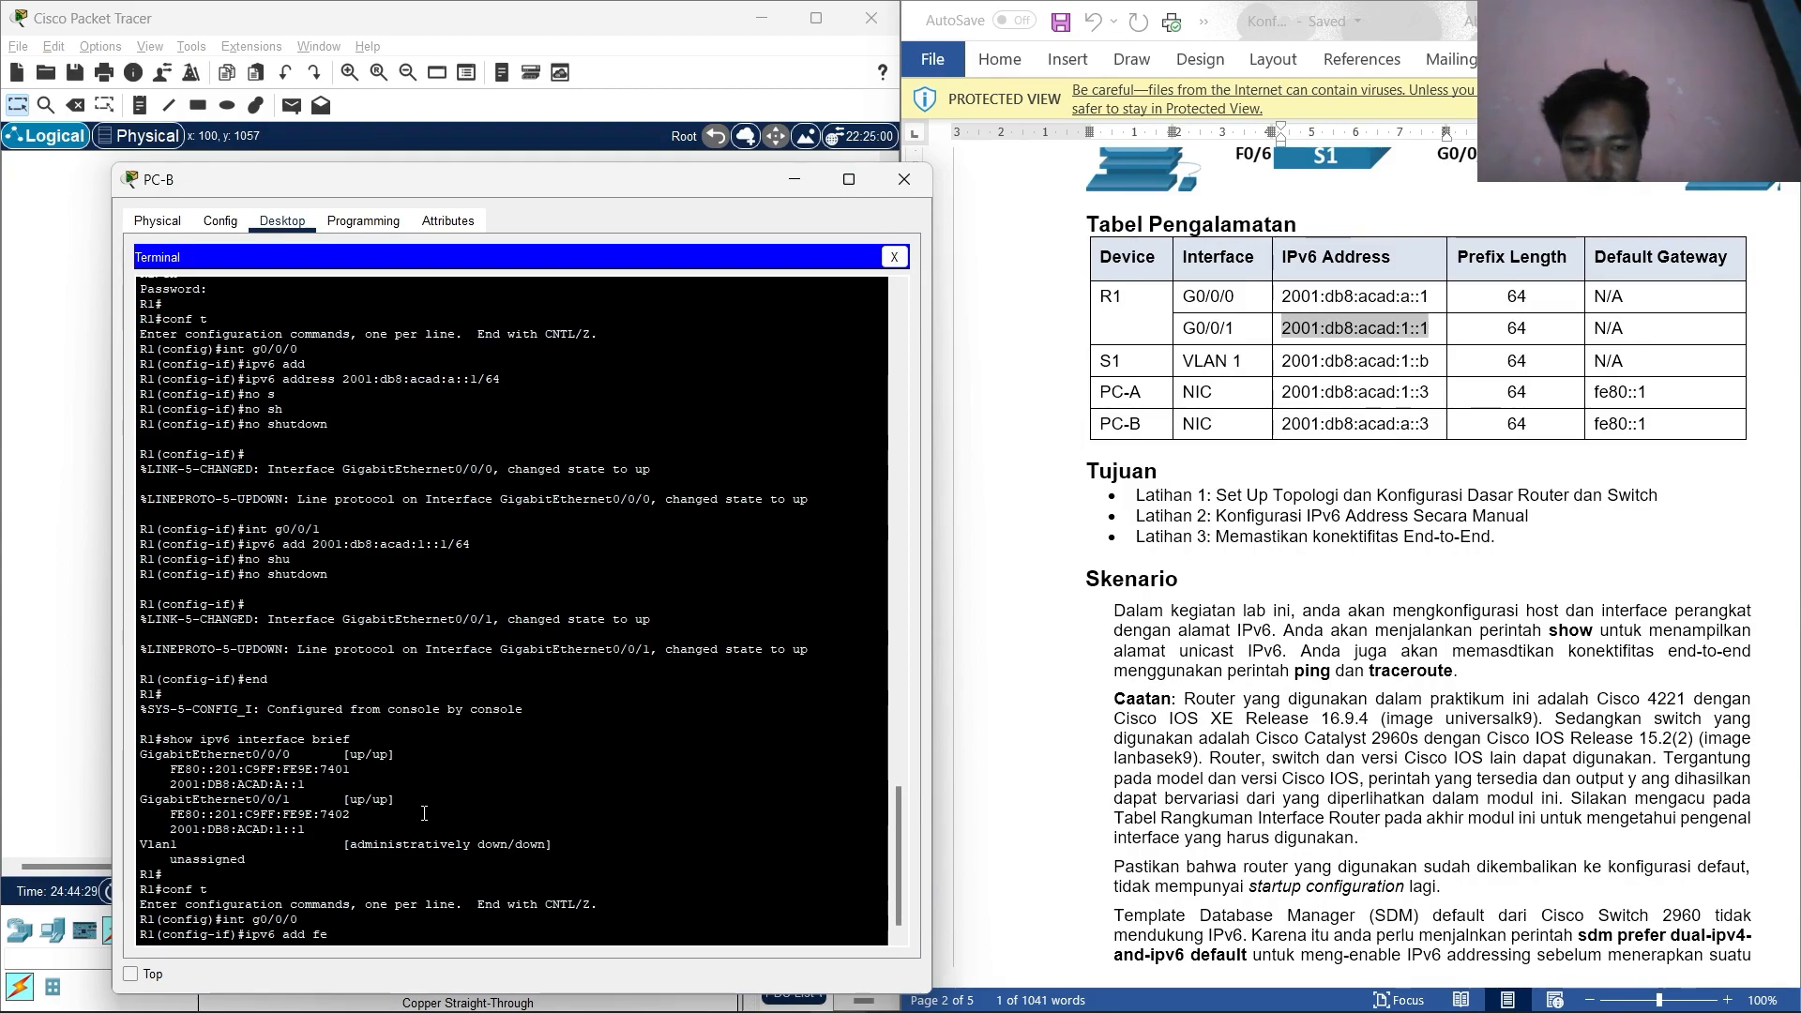
pyautogui.write('80::1')
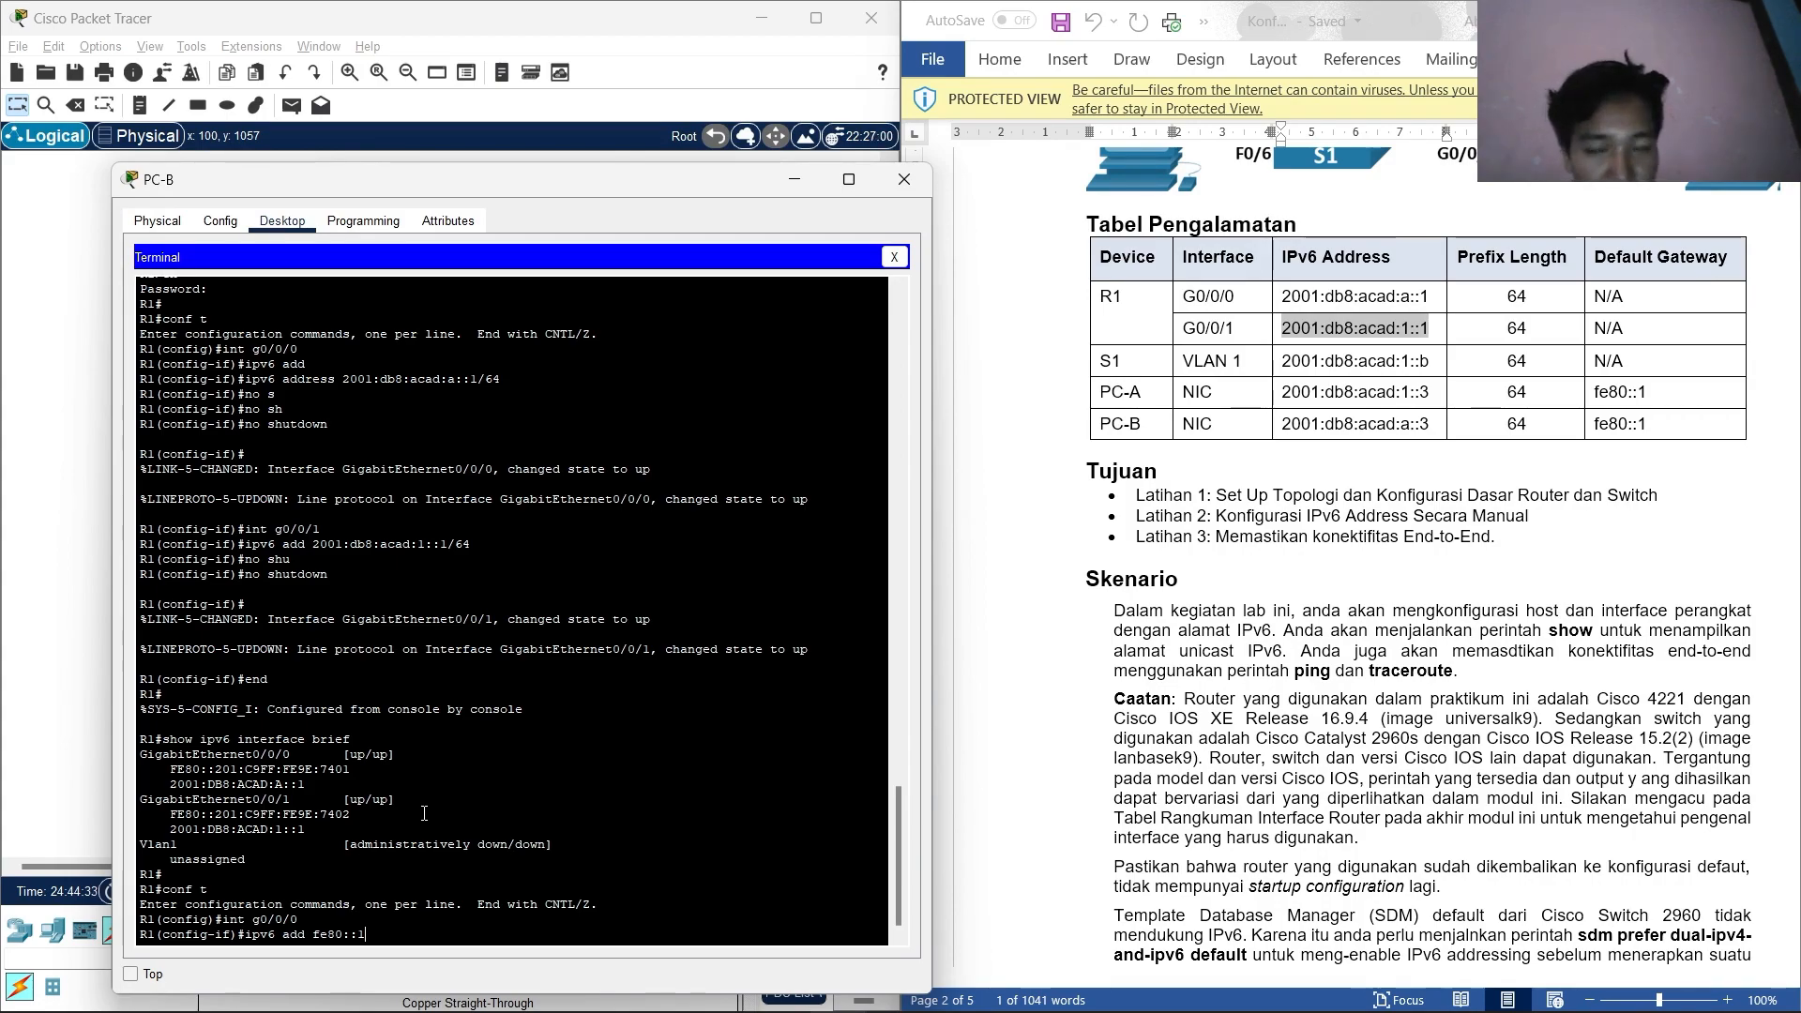
pyautogui.write(' link-loca')
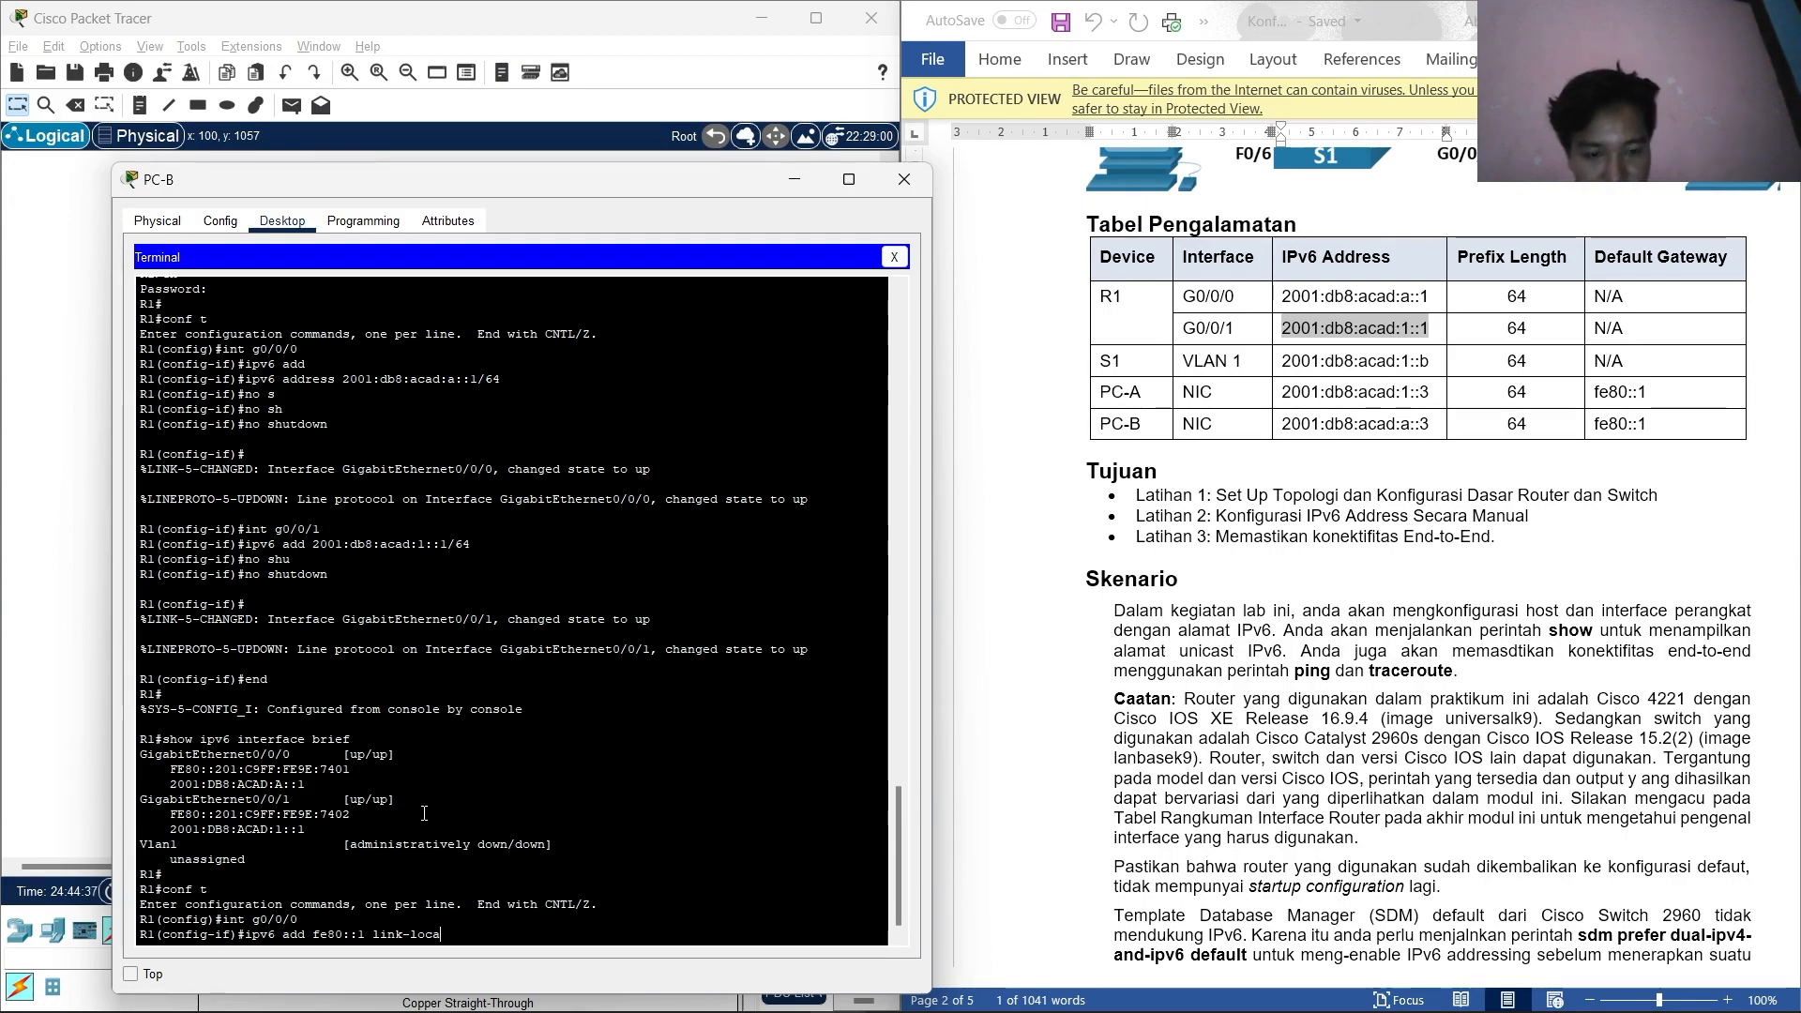
pyautogui.write('l')
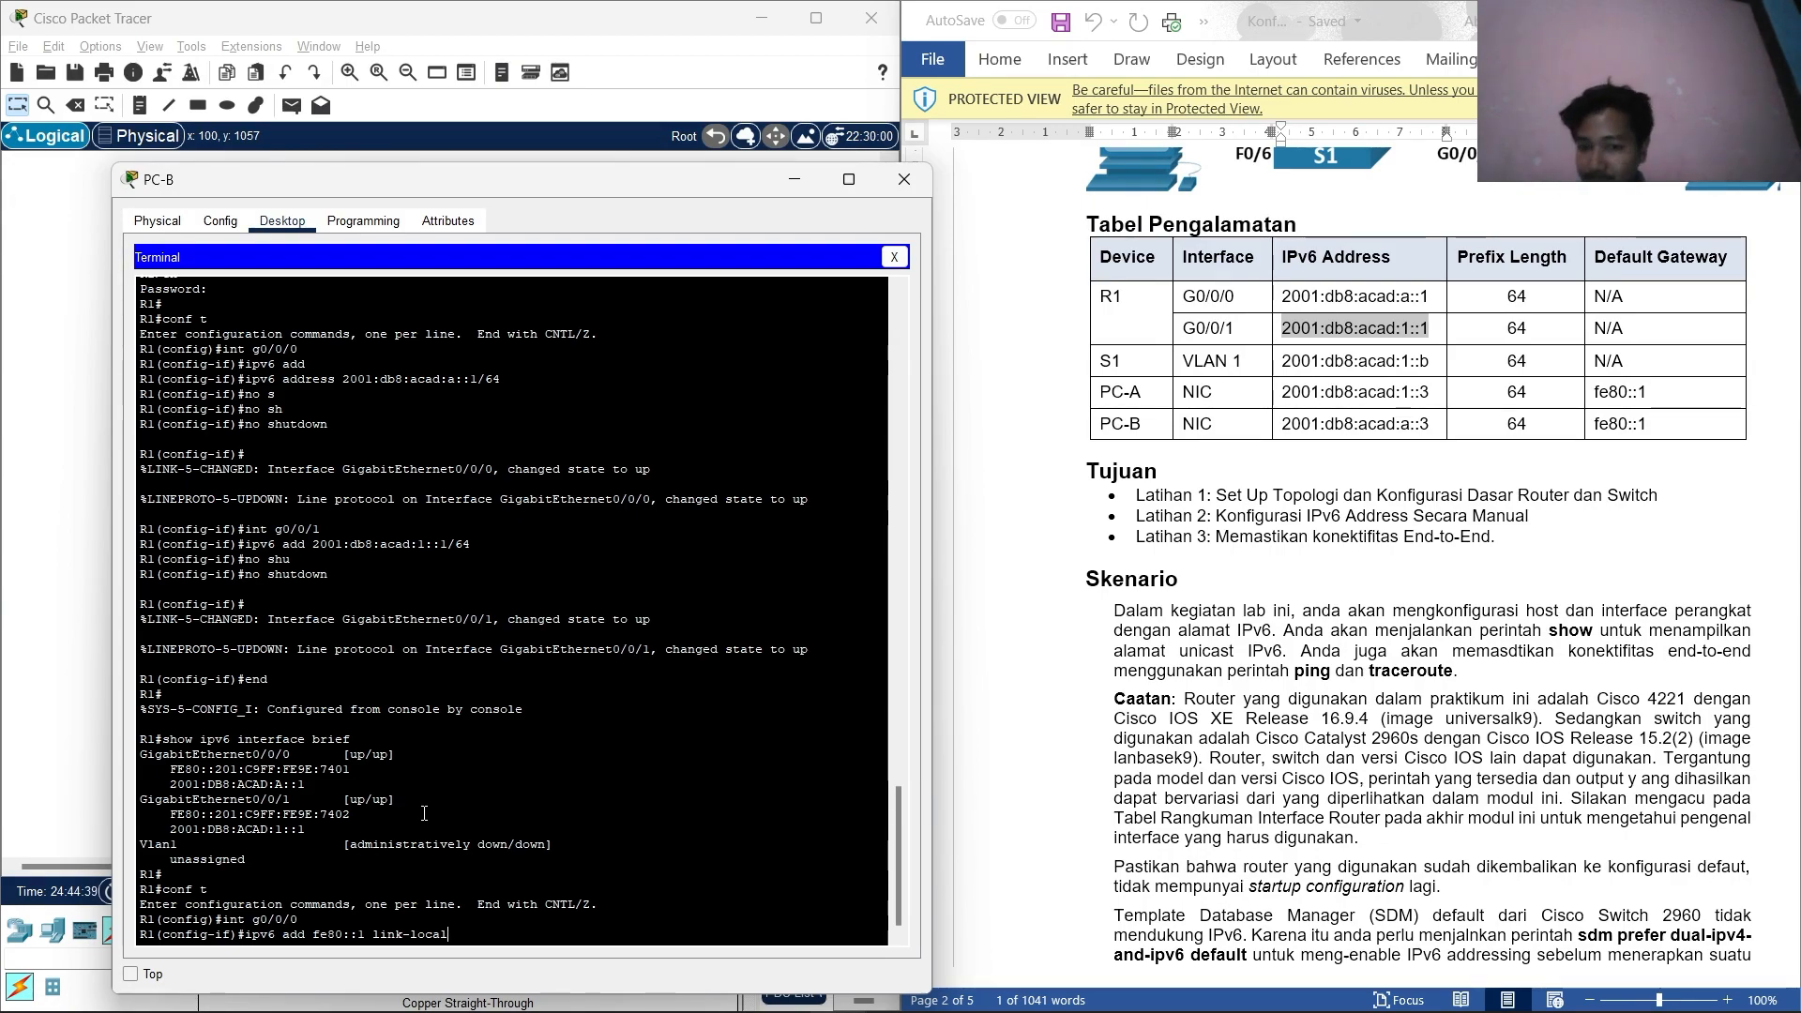
pyautogui.press('Return')
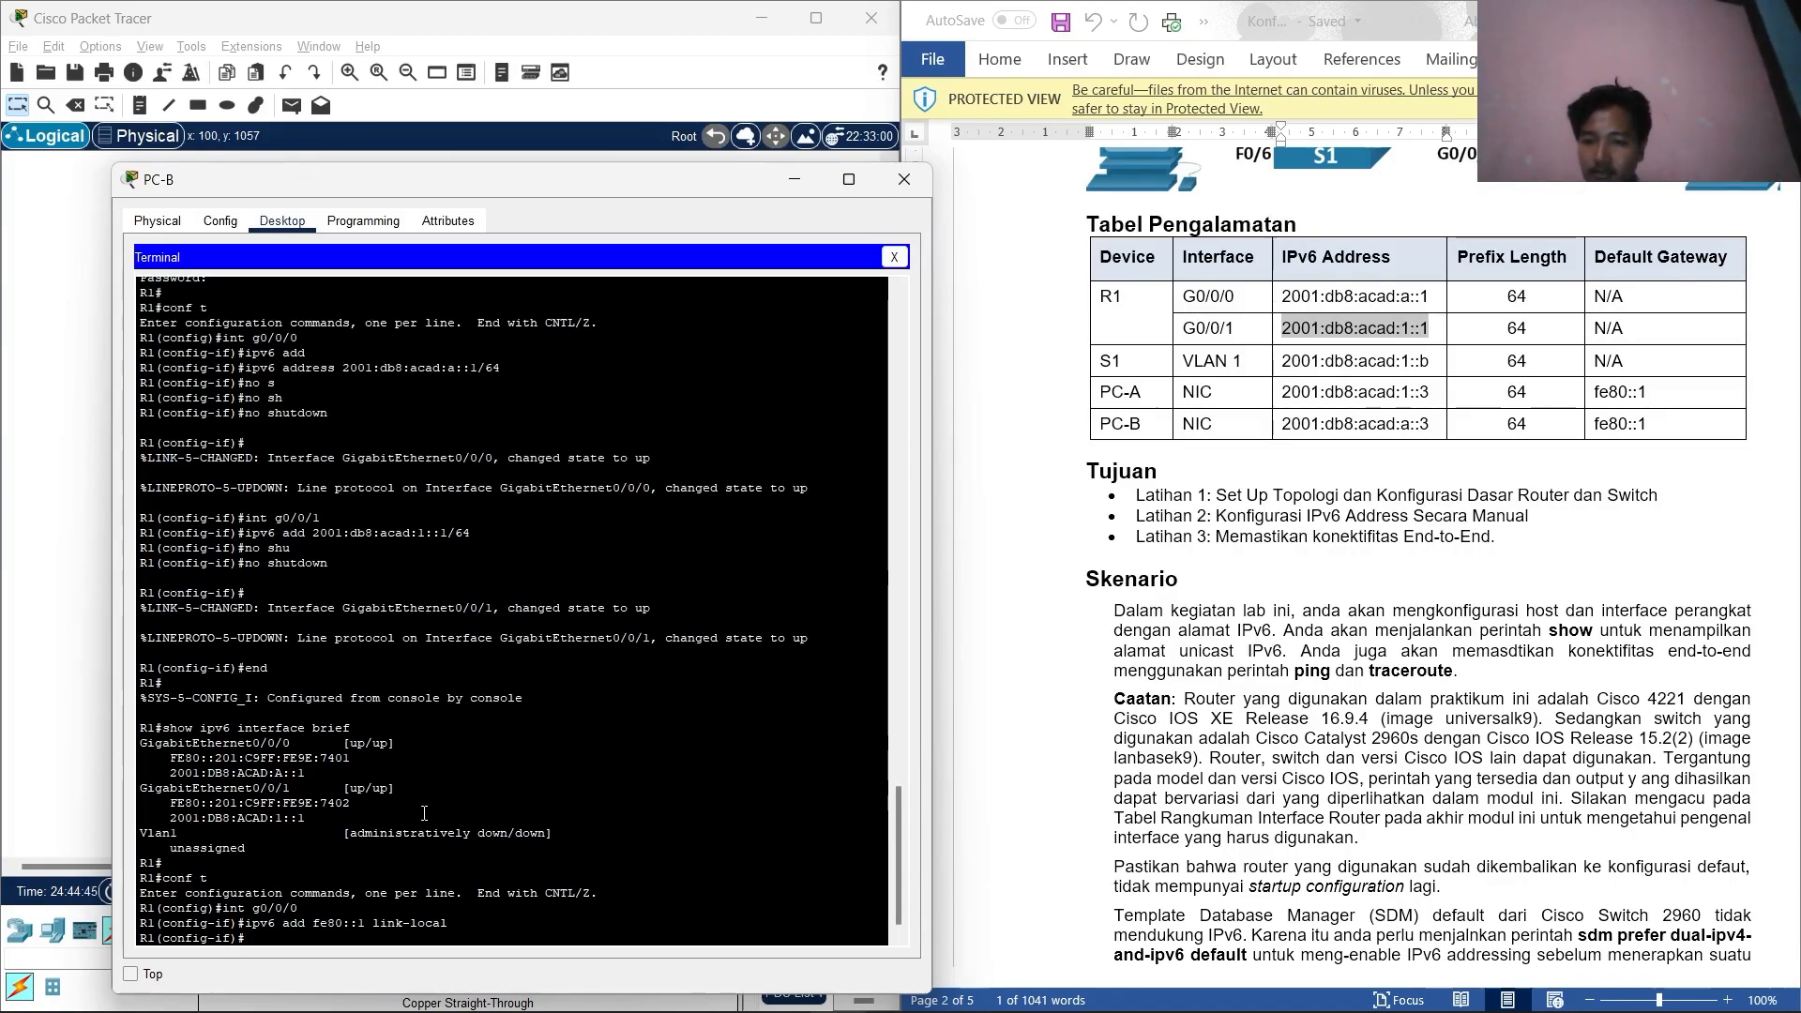
# Set link-local address fe80::1 on g0/0/1 and return R1 to privileged mode.
pyautogui.write('int')
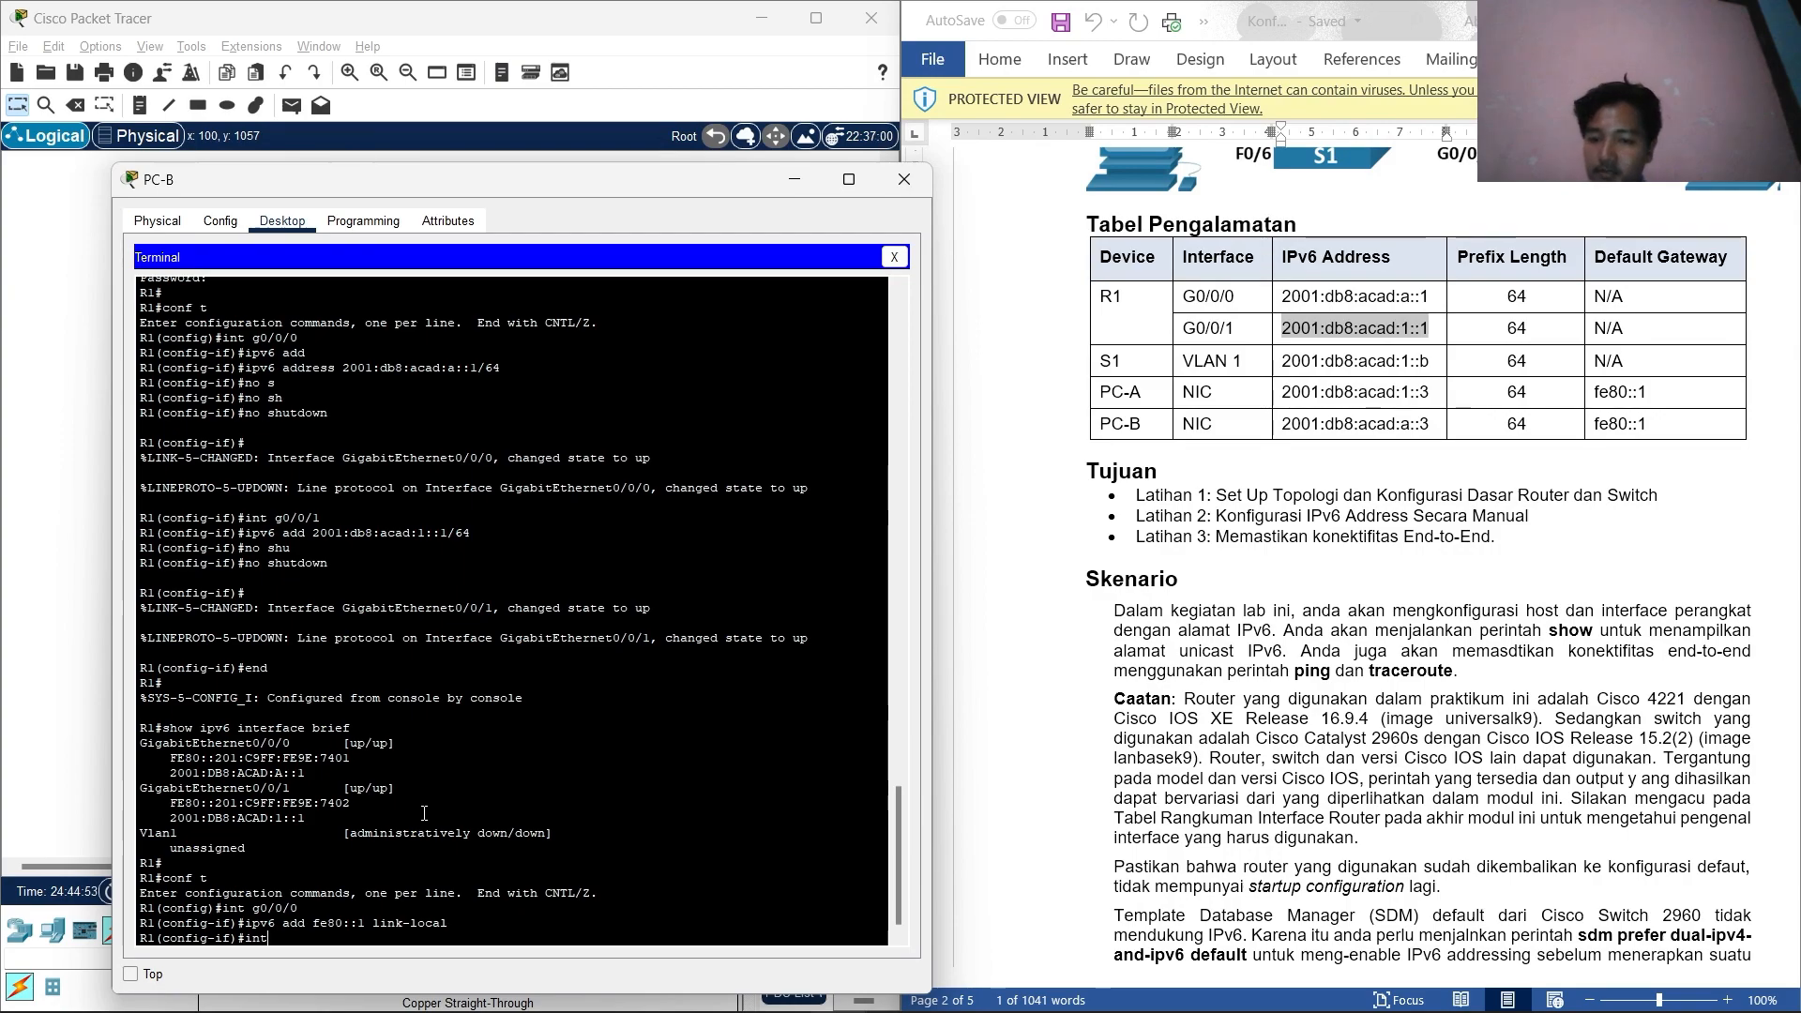
pyautogui.write('g0/0/0')
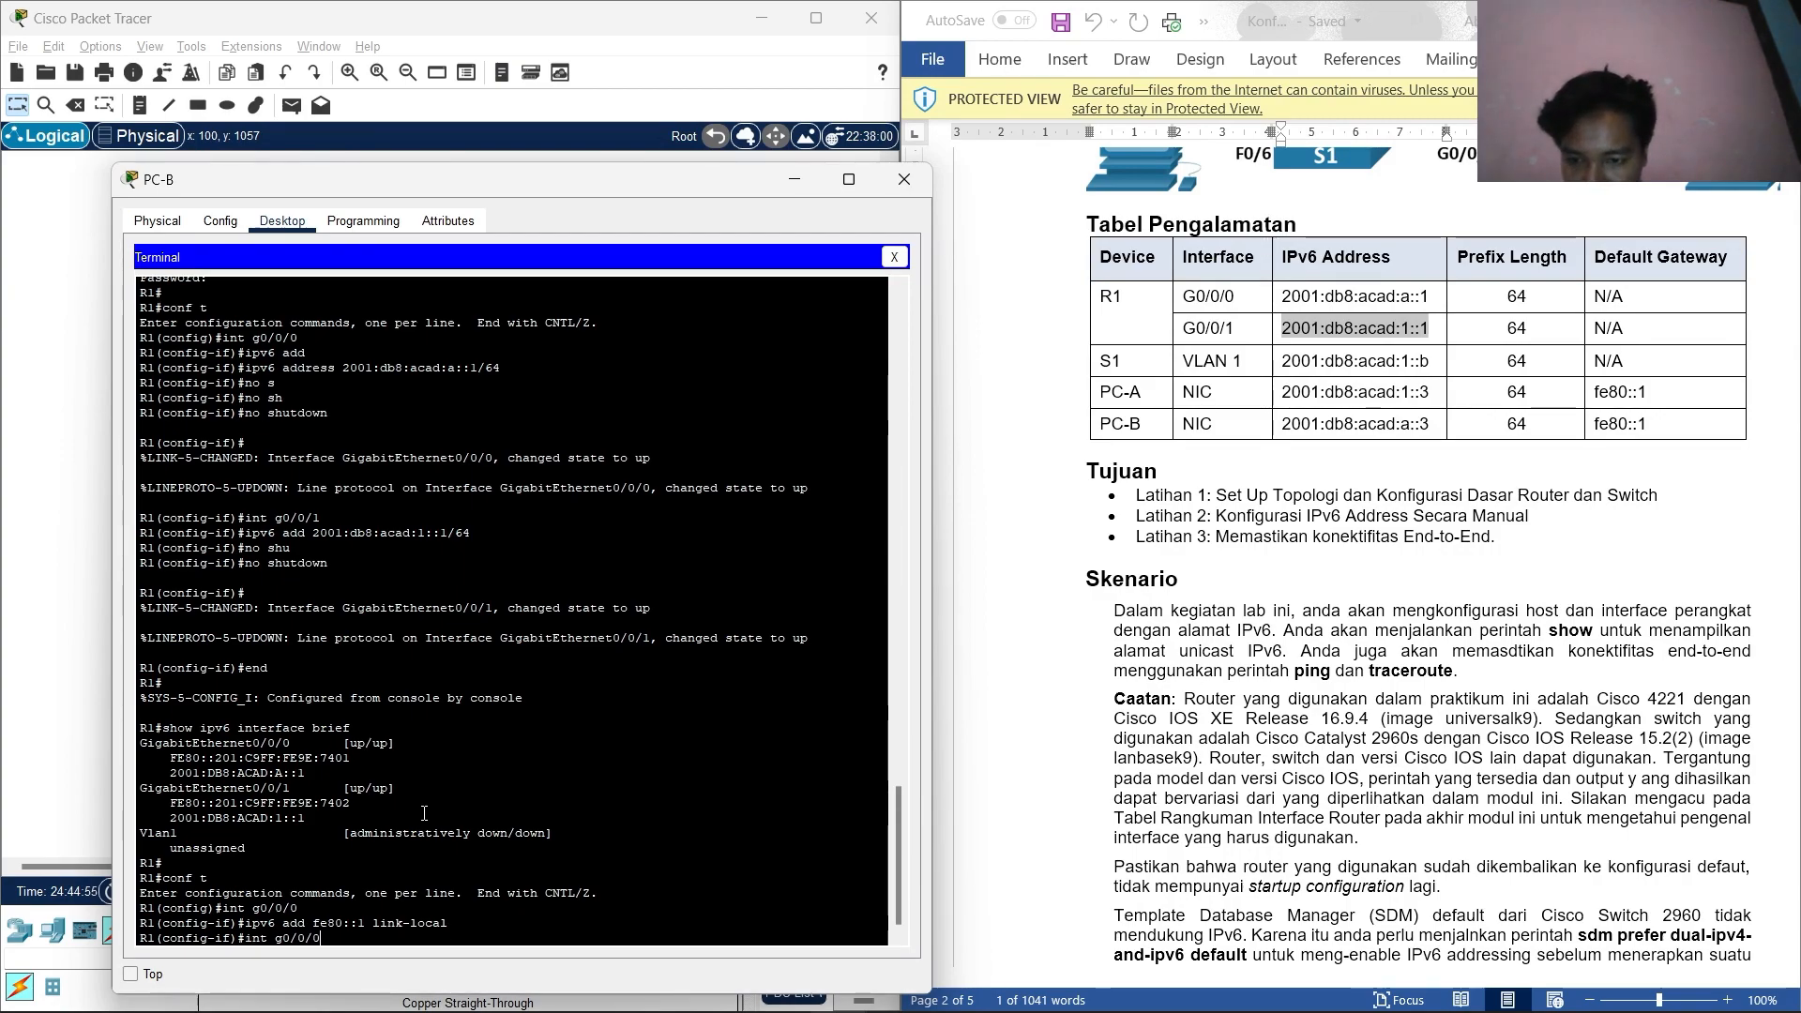
pyautogui.press('Return')
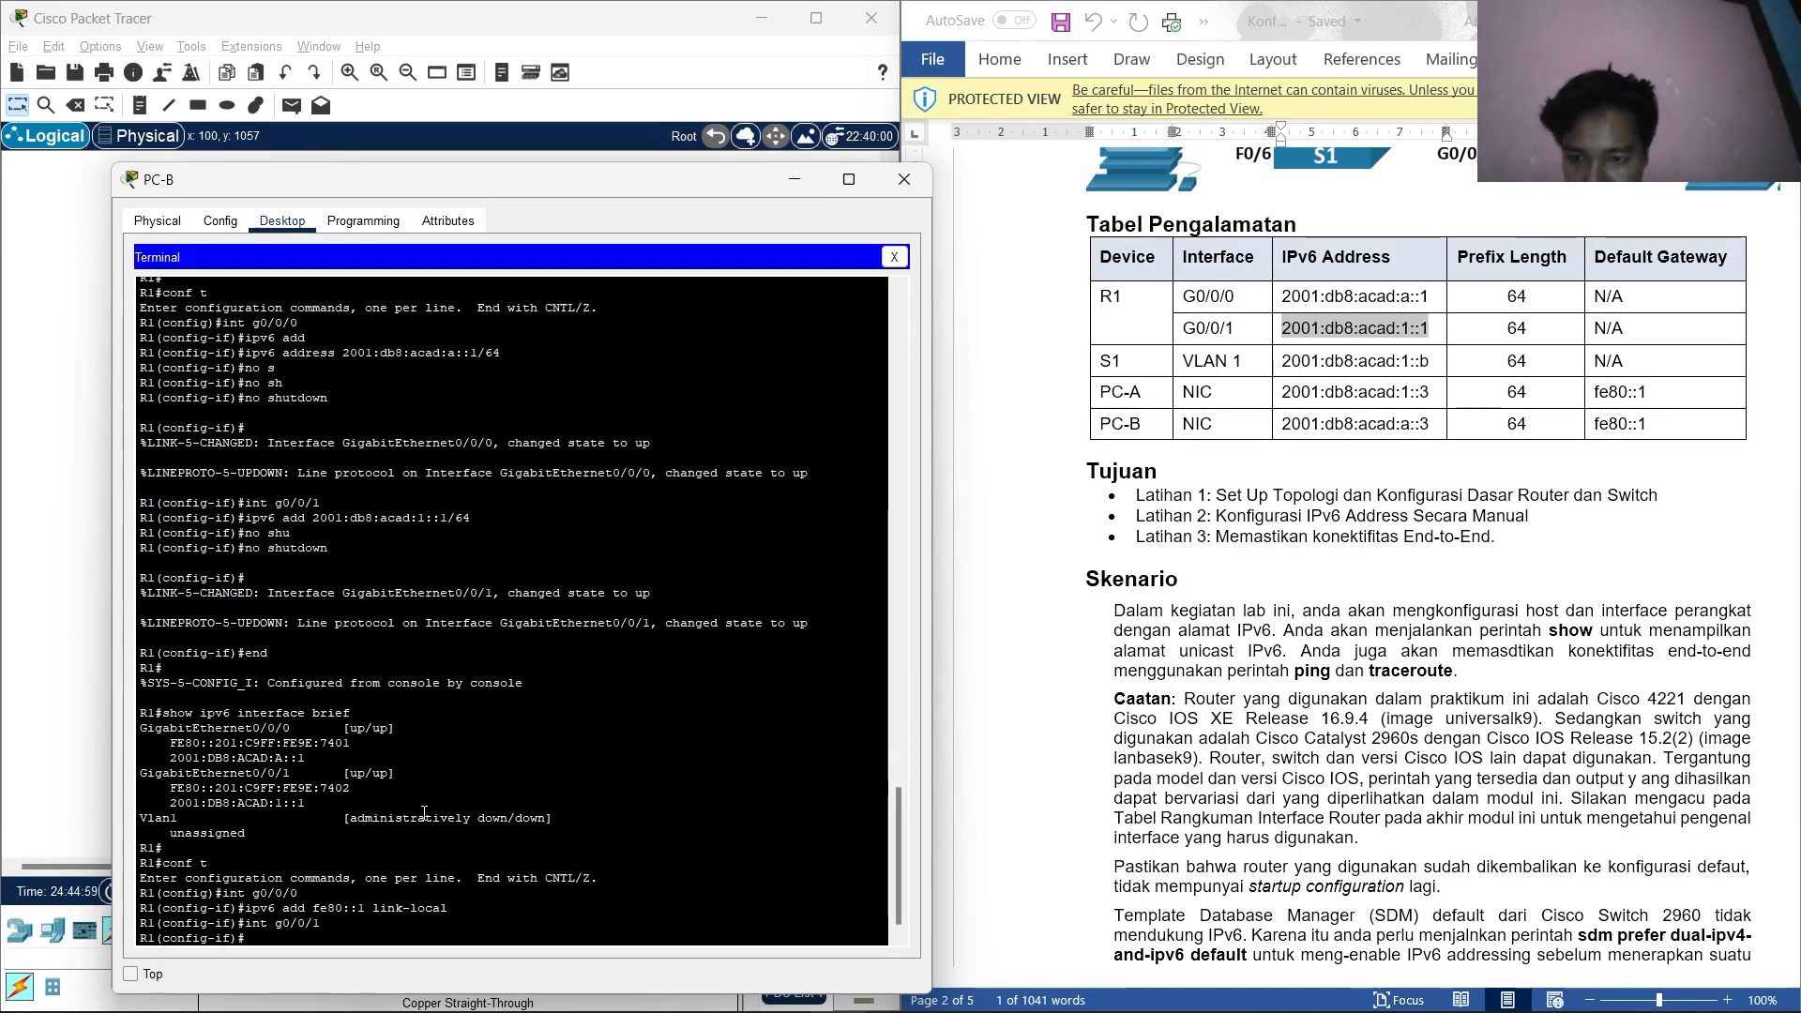
pyautogui.write('ipv')
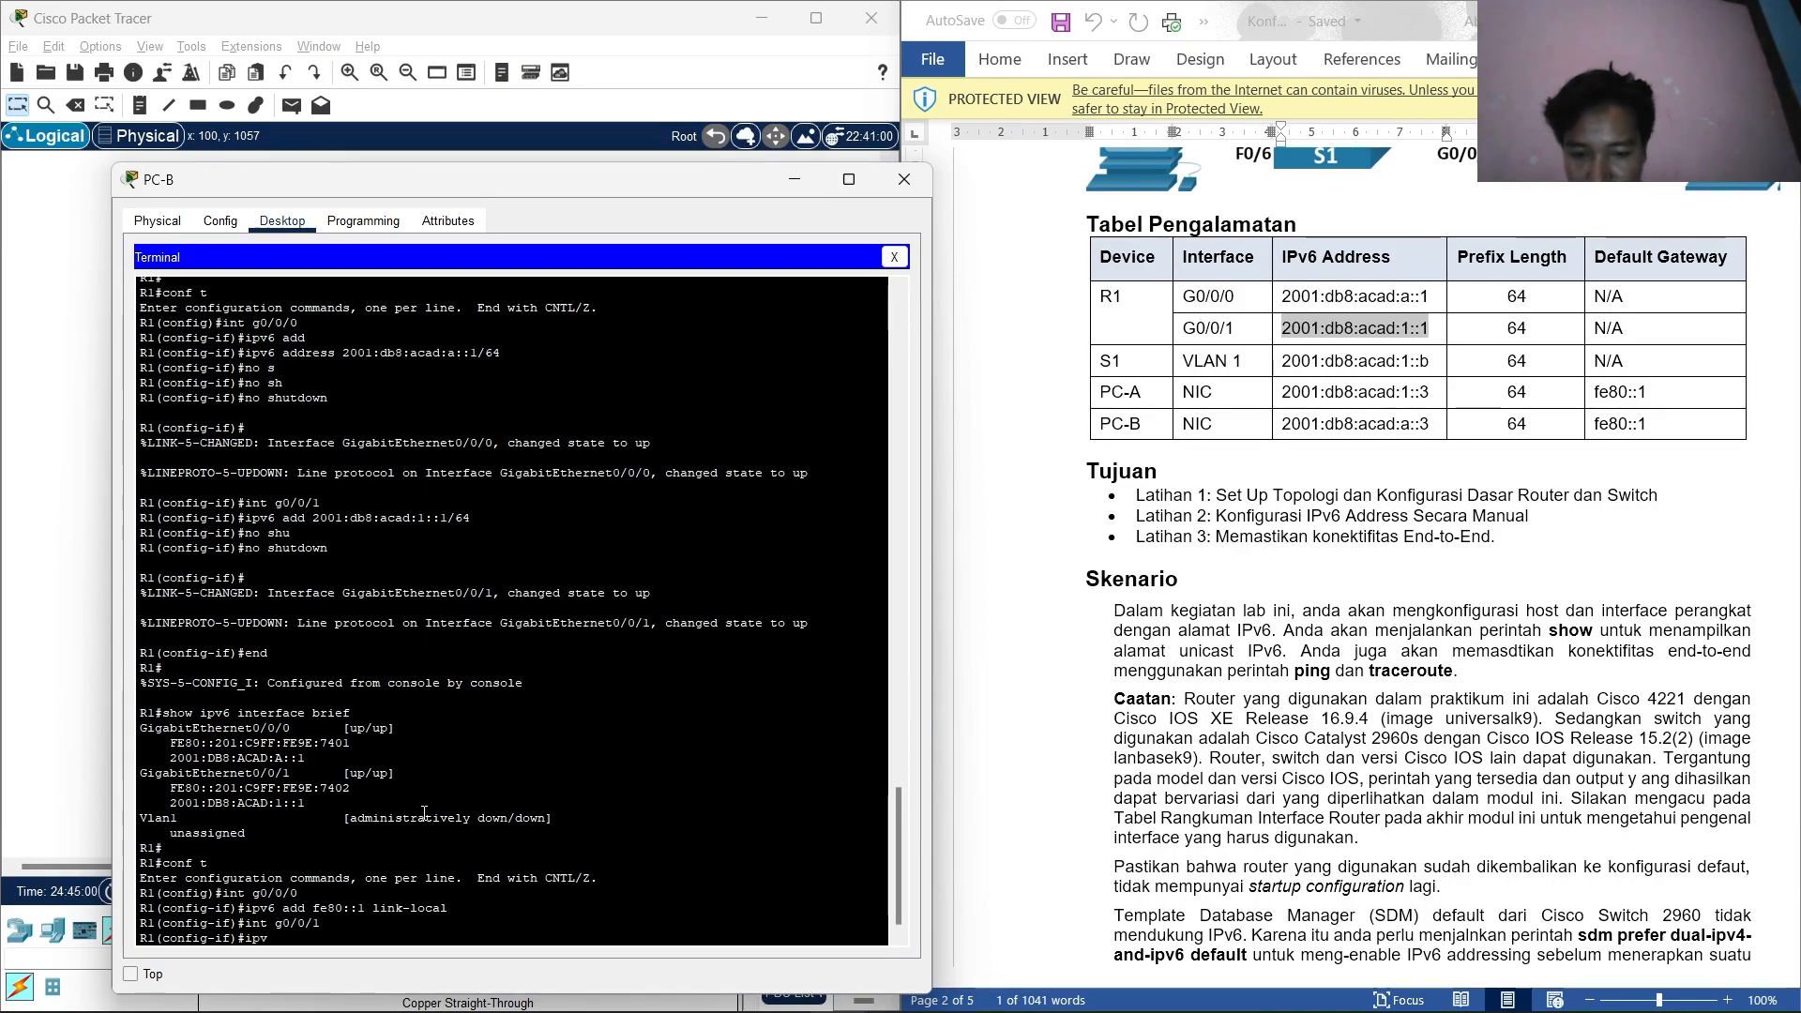
pyautogui.write('6 add')
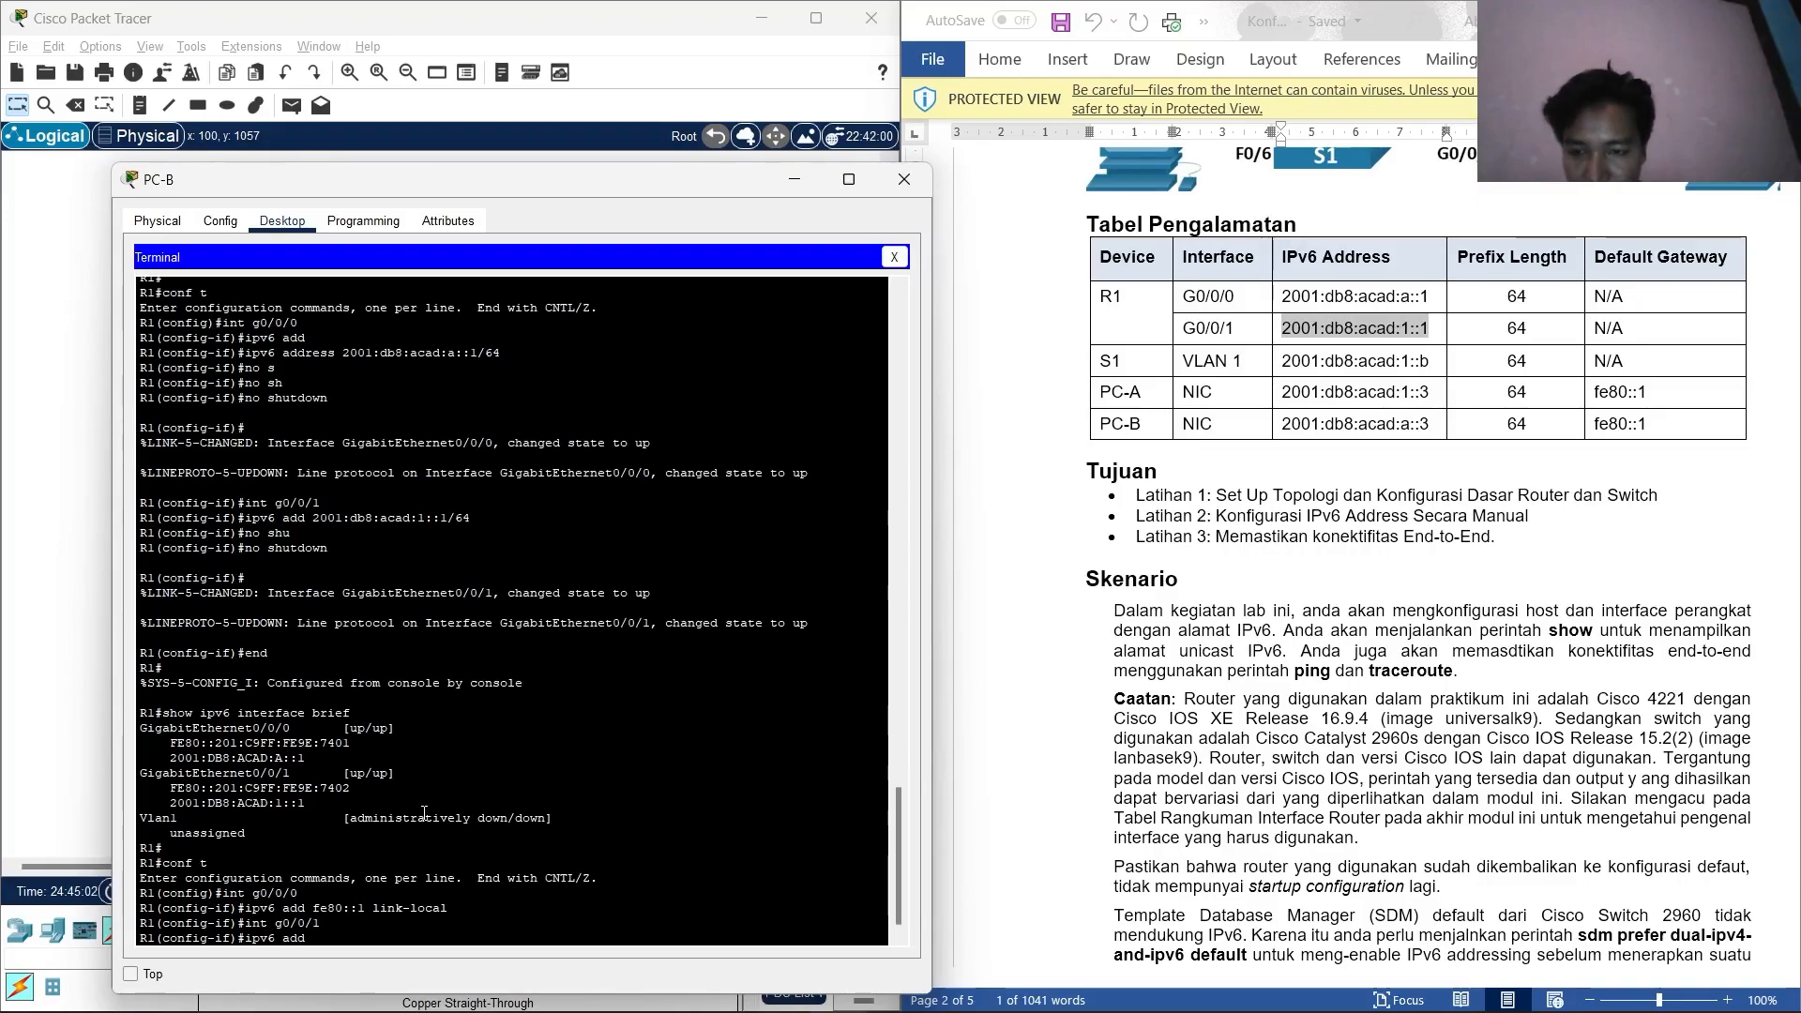
pyautogui.press('Tab')
pyautogui.write('fe')
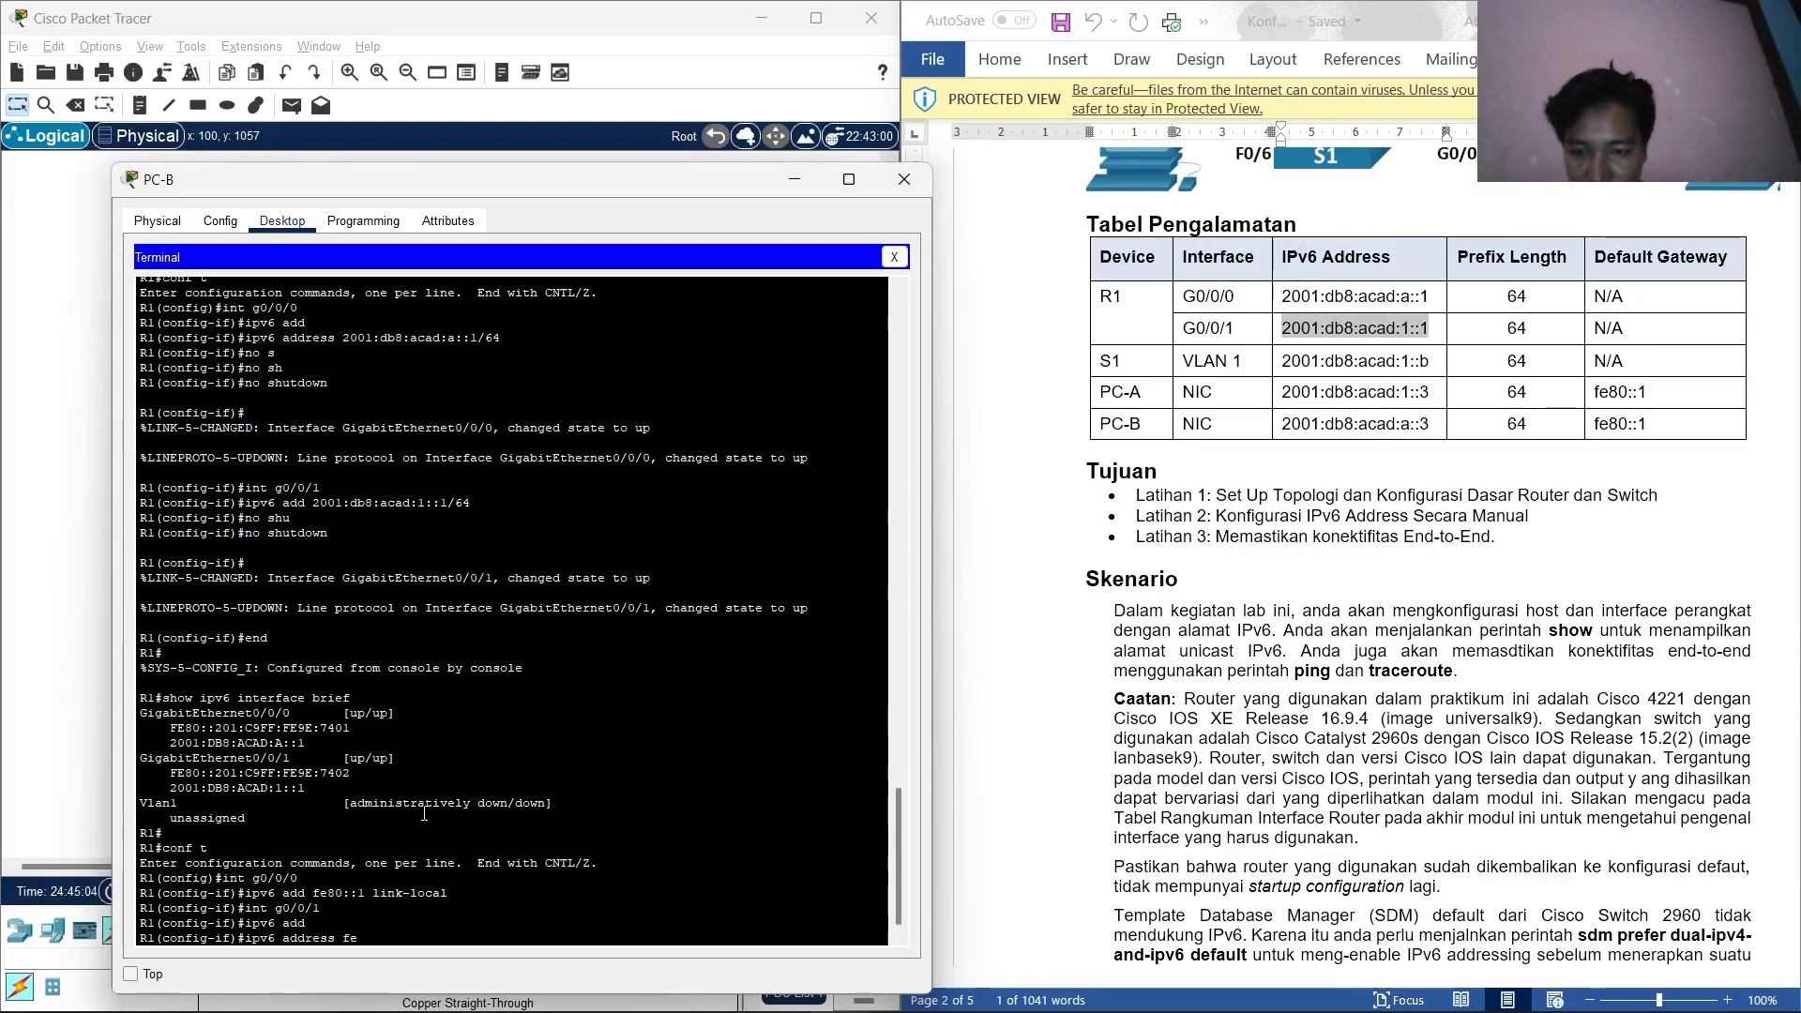
pyautogui.write('80::1')
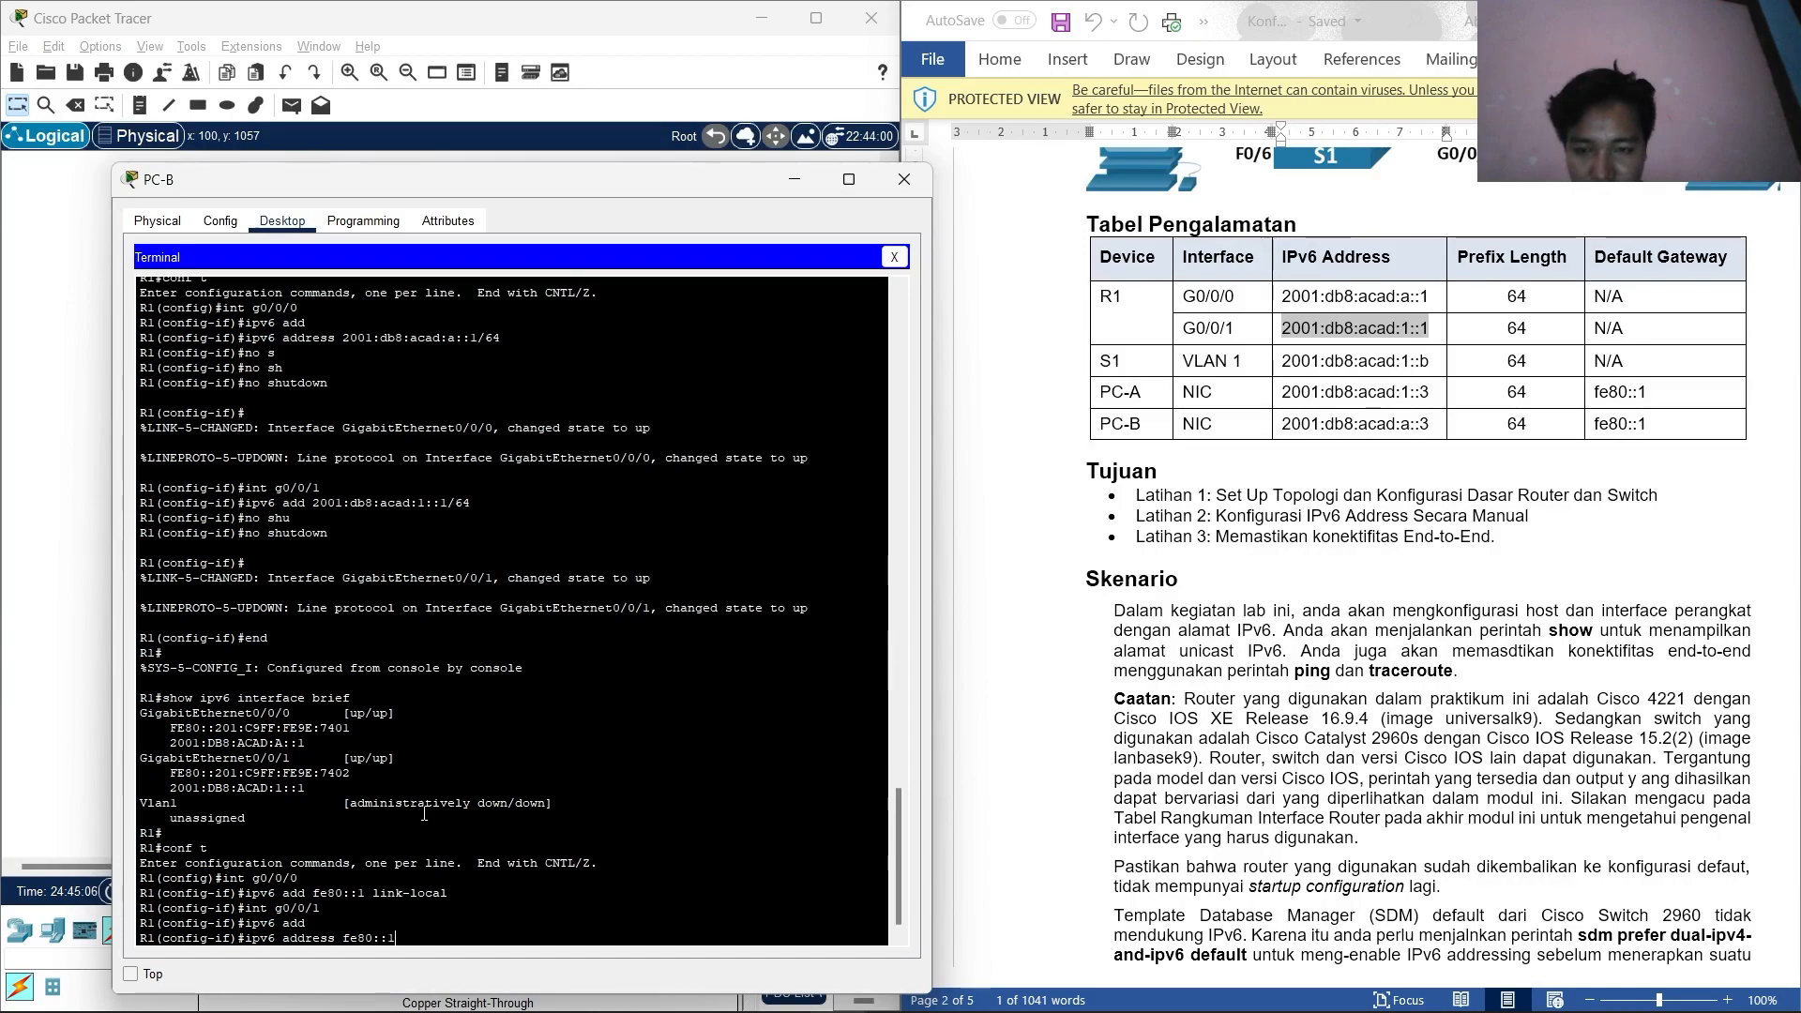
pyautogui.write(' l')
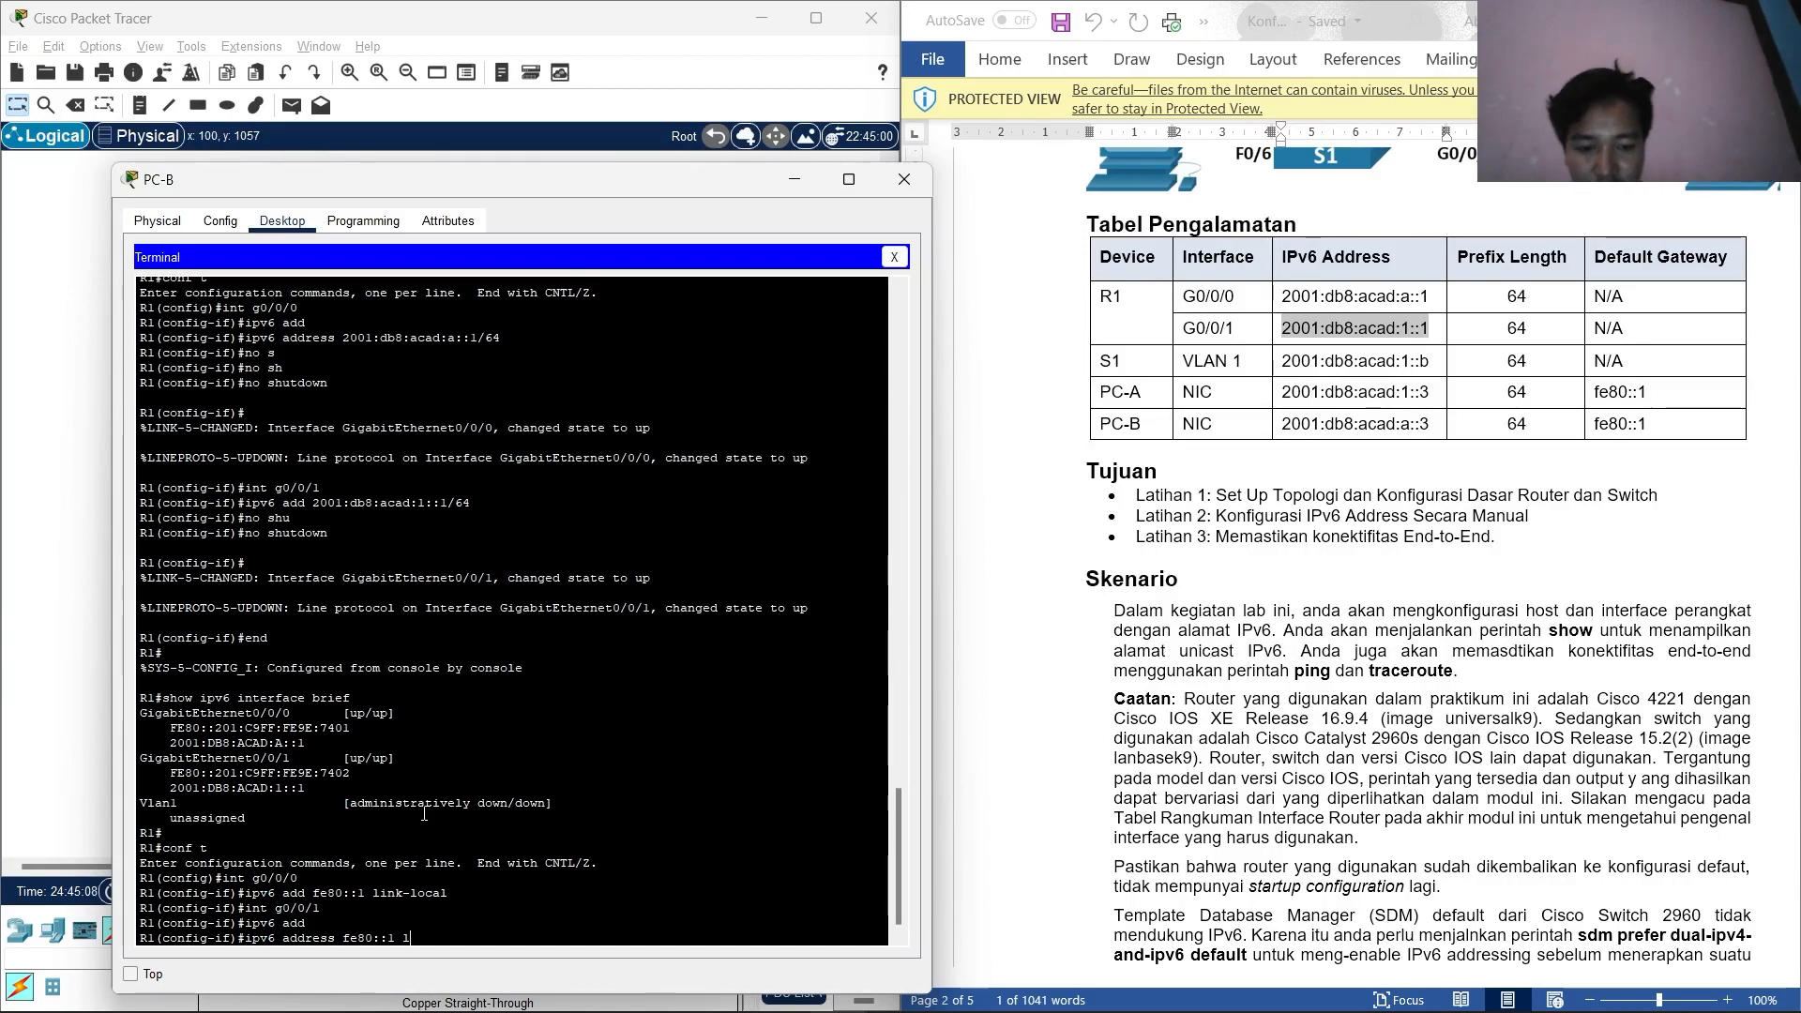
pyautogui.write('ink-loca')
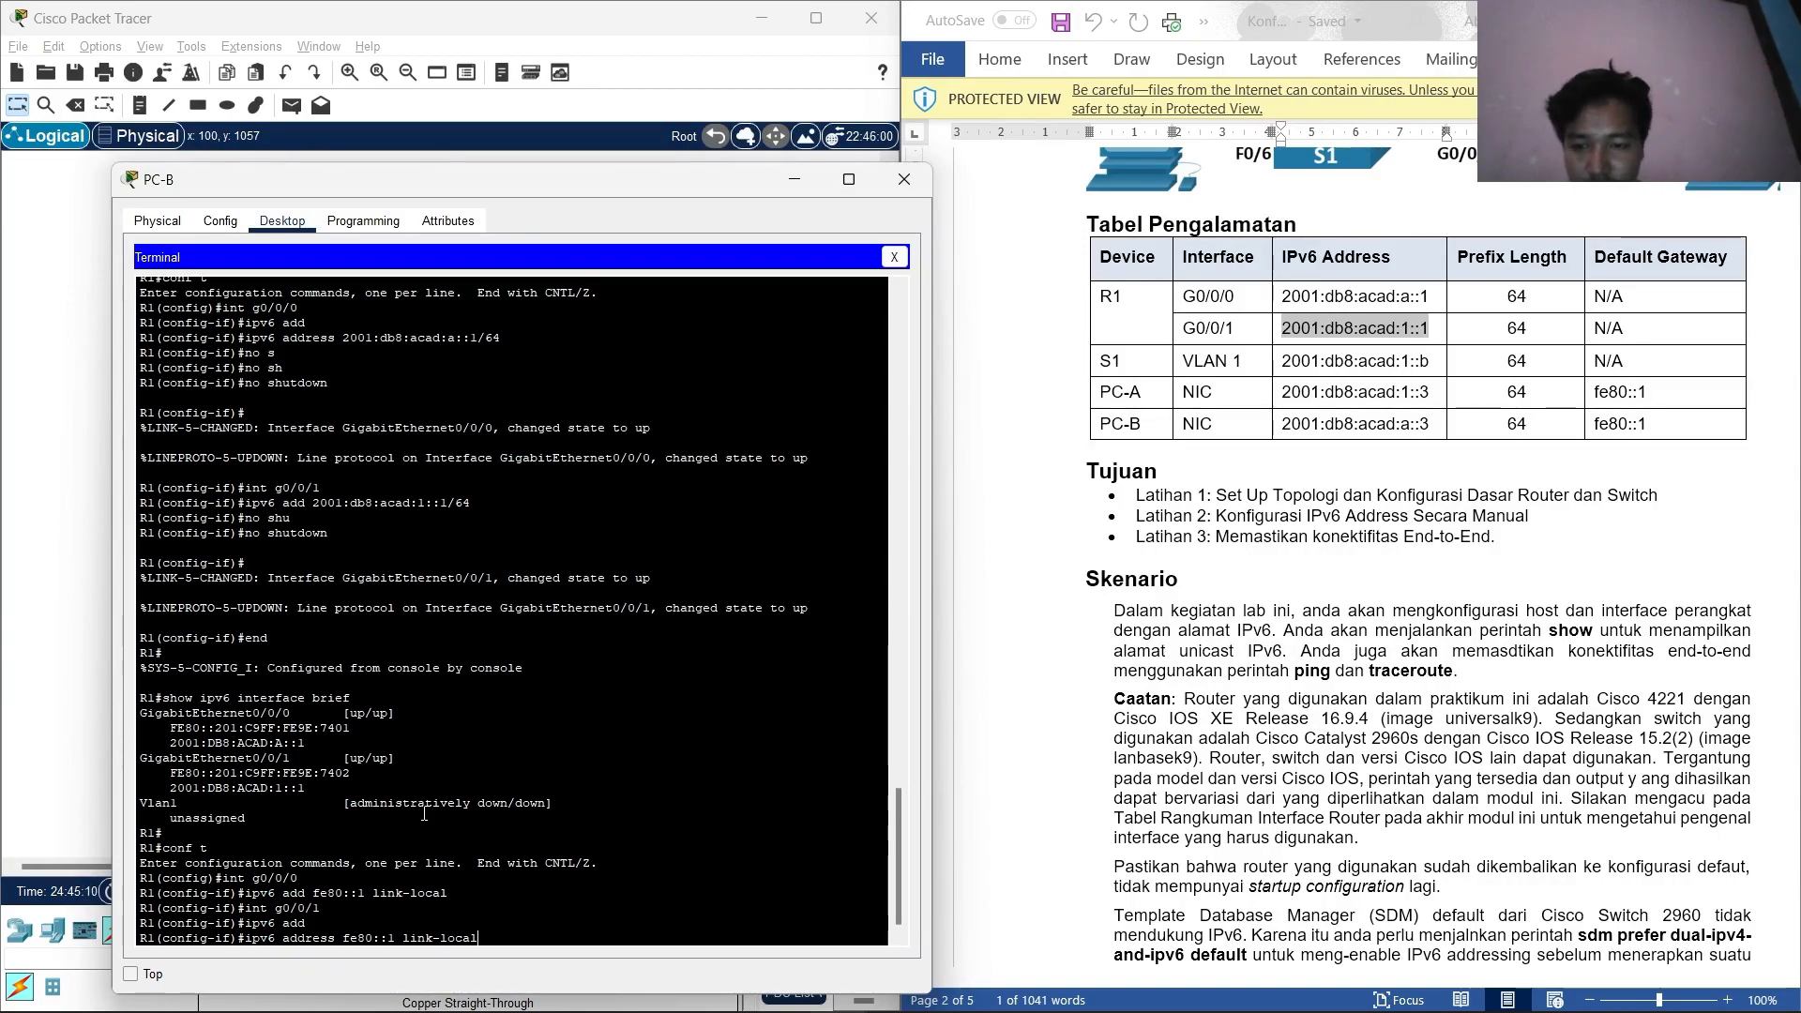
pyautogui.write('l')
pyautogui.press('Return')
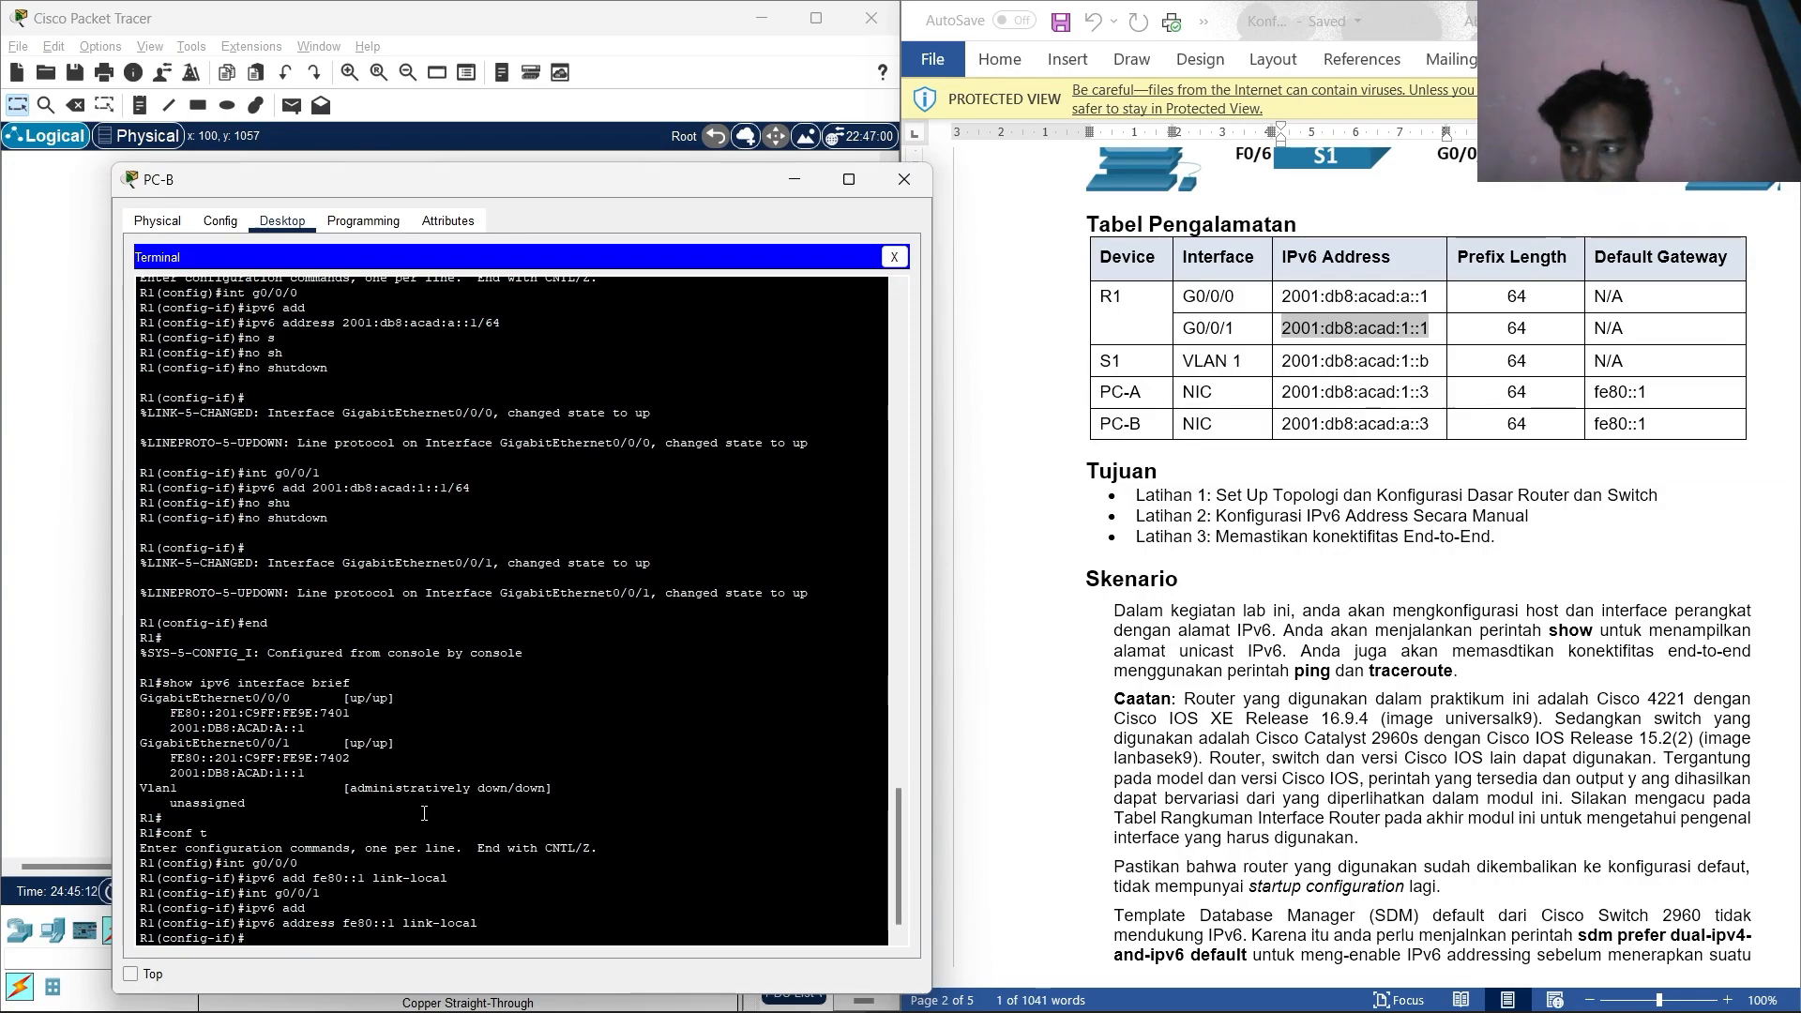
pyautogui.press('Return')
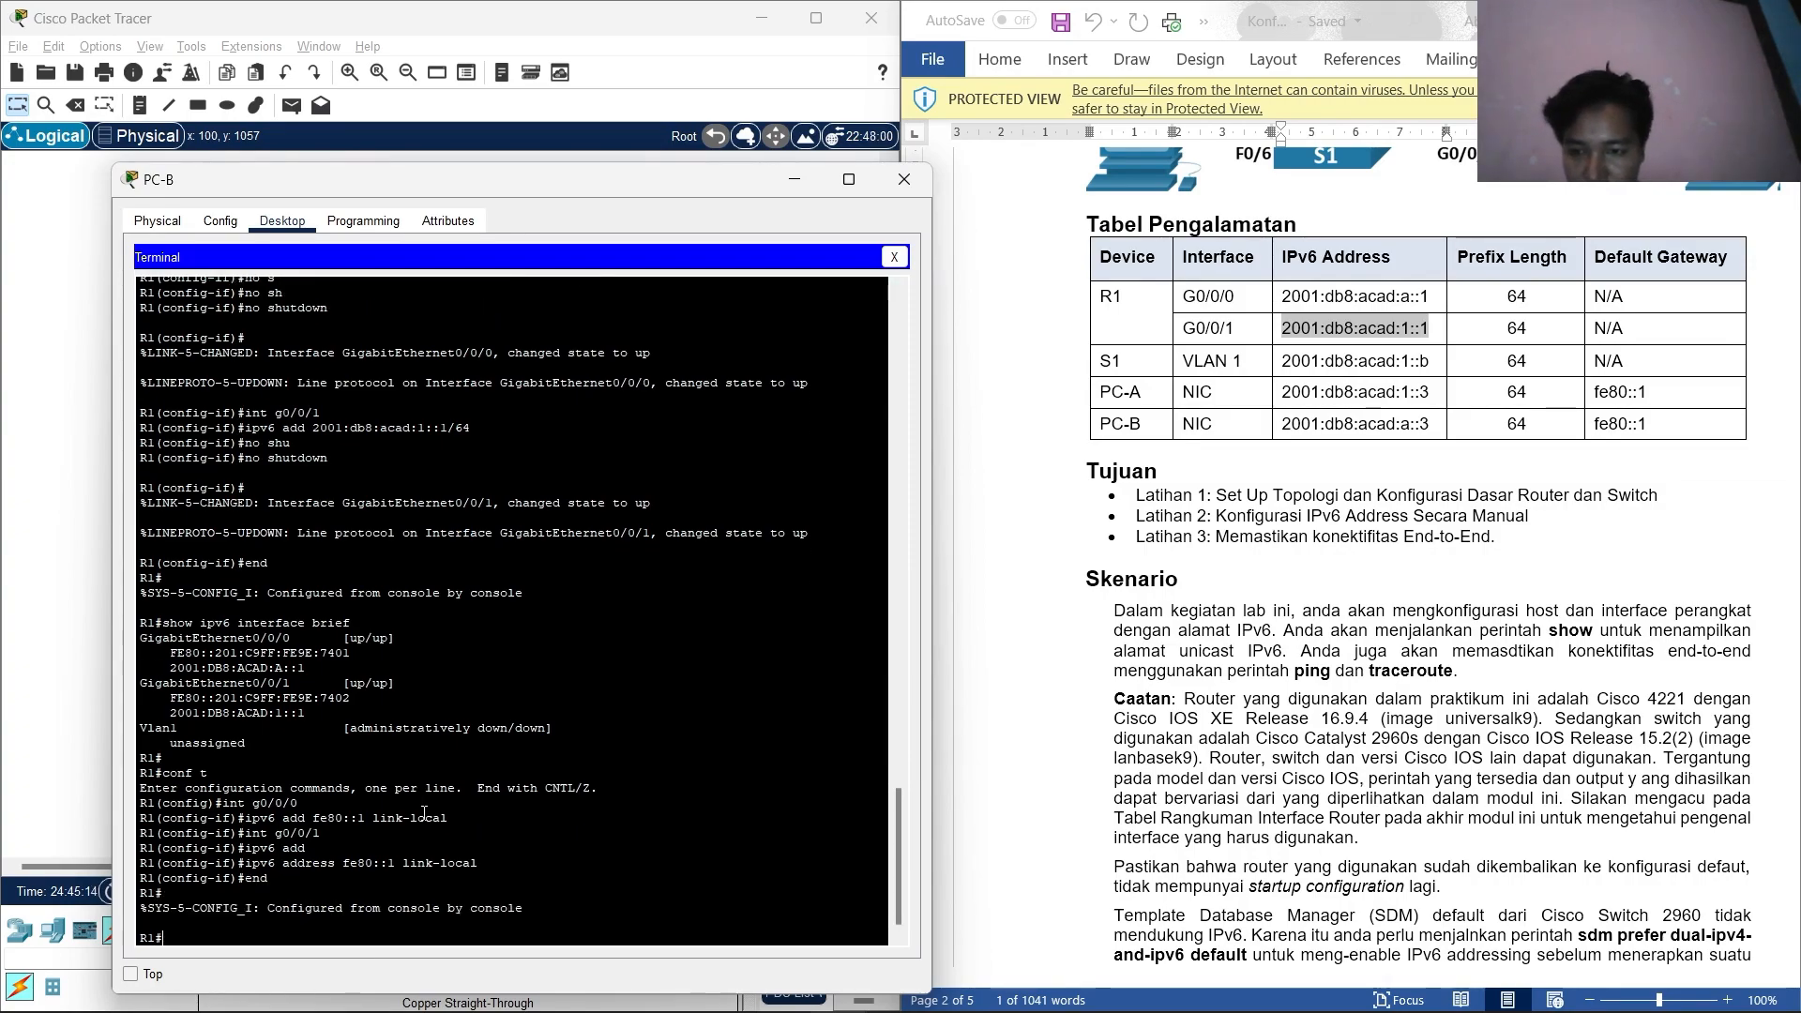
pyautogui.scroll(-10, 1509, 696)
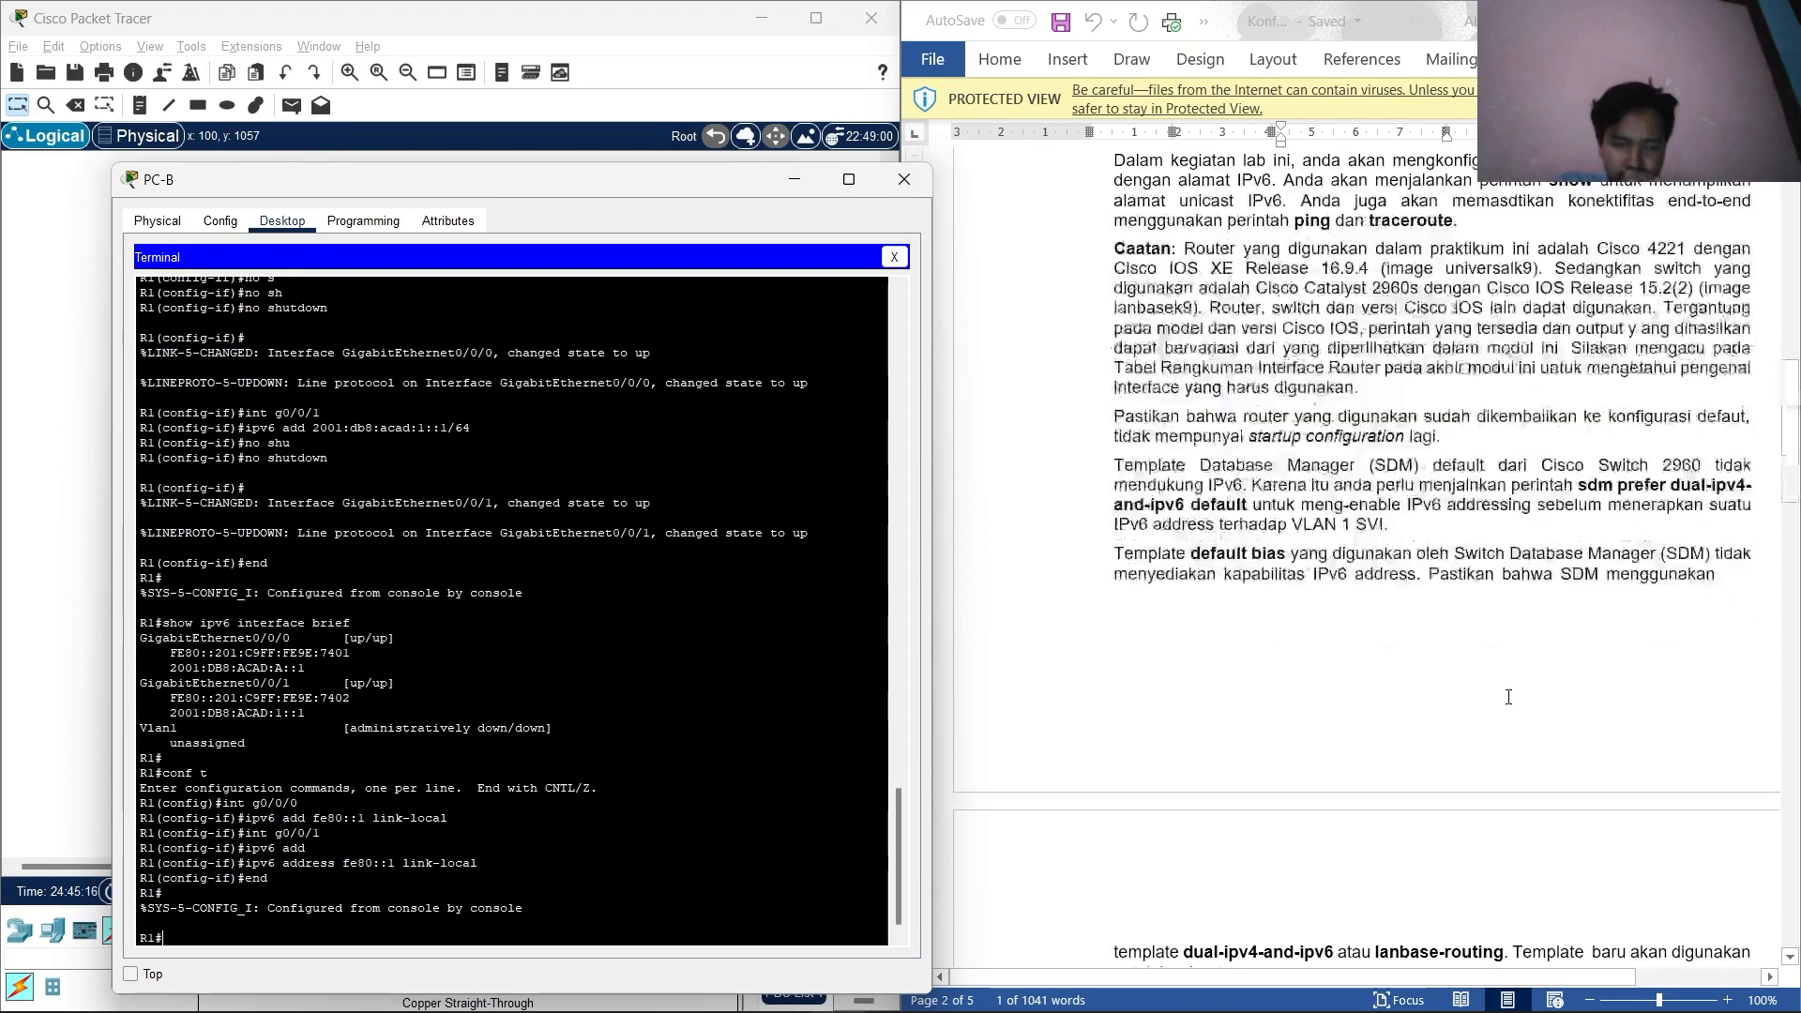
pyautogui.scroll(-15, 1509, 697)
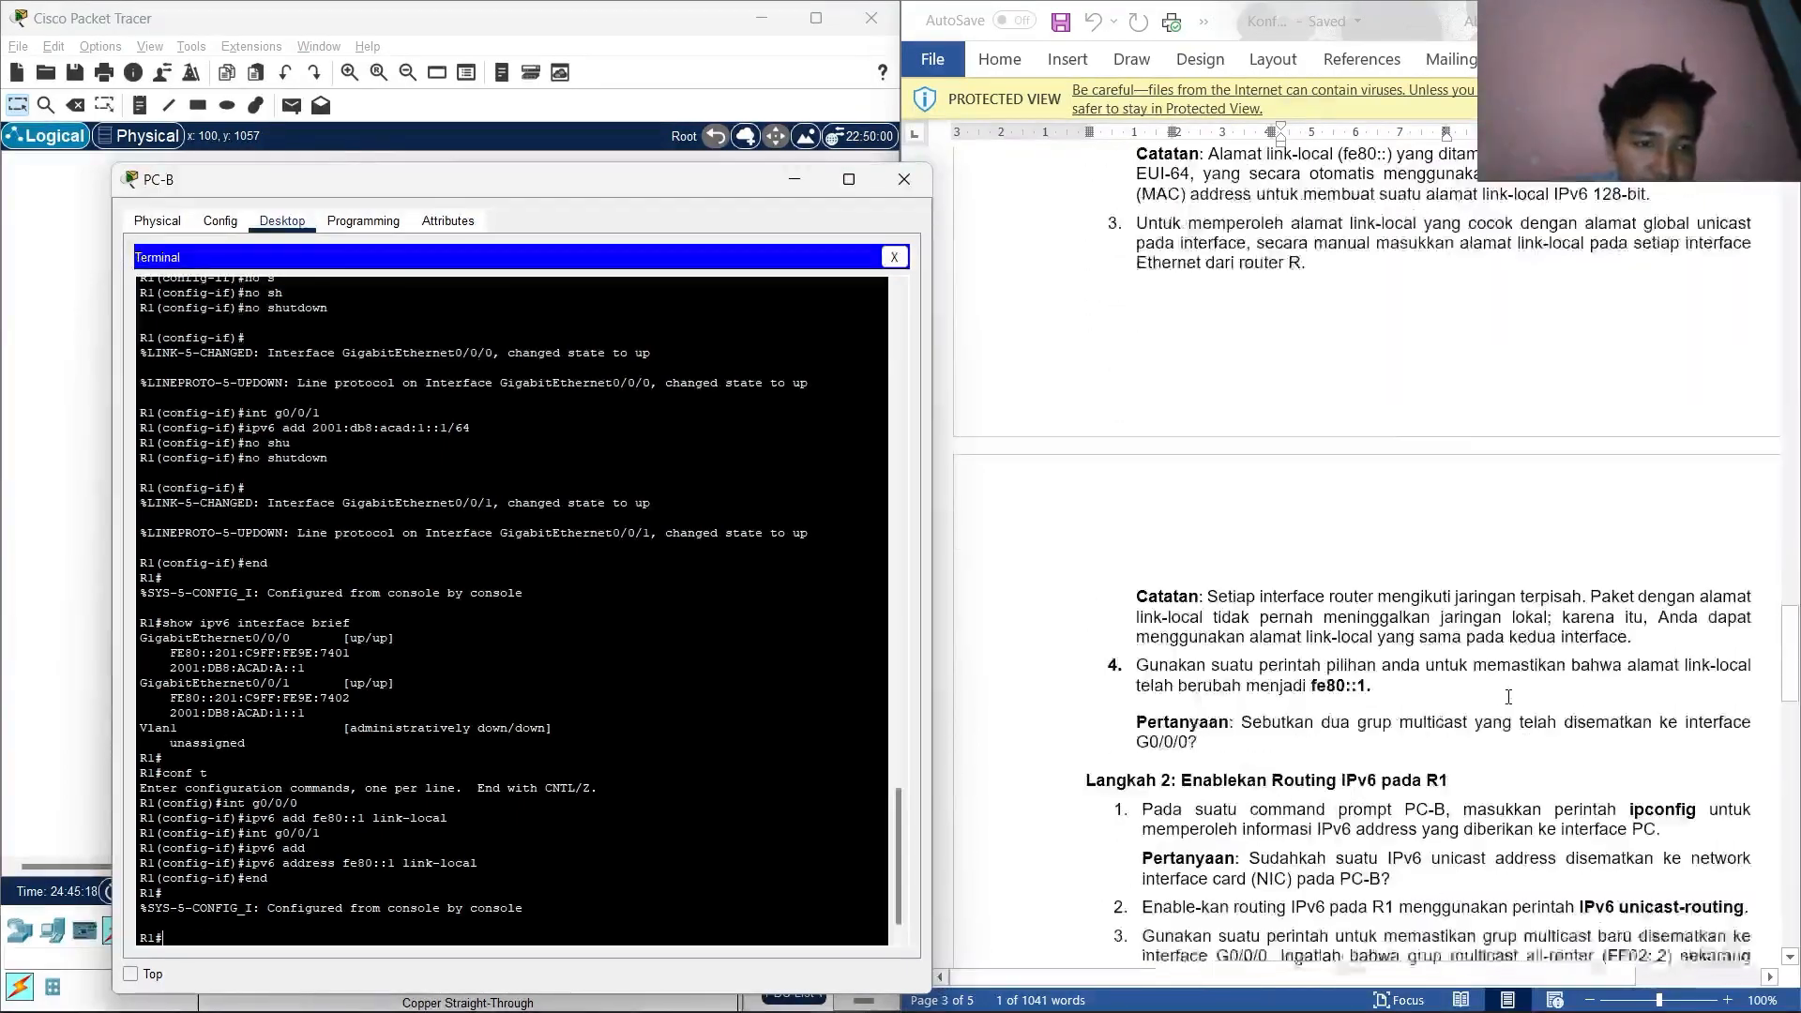
pyautogui.scroll(-4, 1508, 696)
pyautogui.scroll(9, 1268, 585)
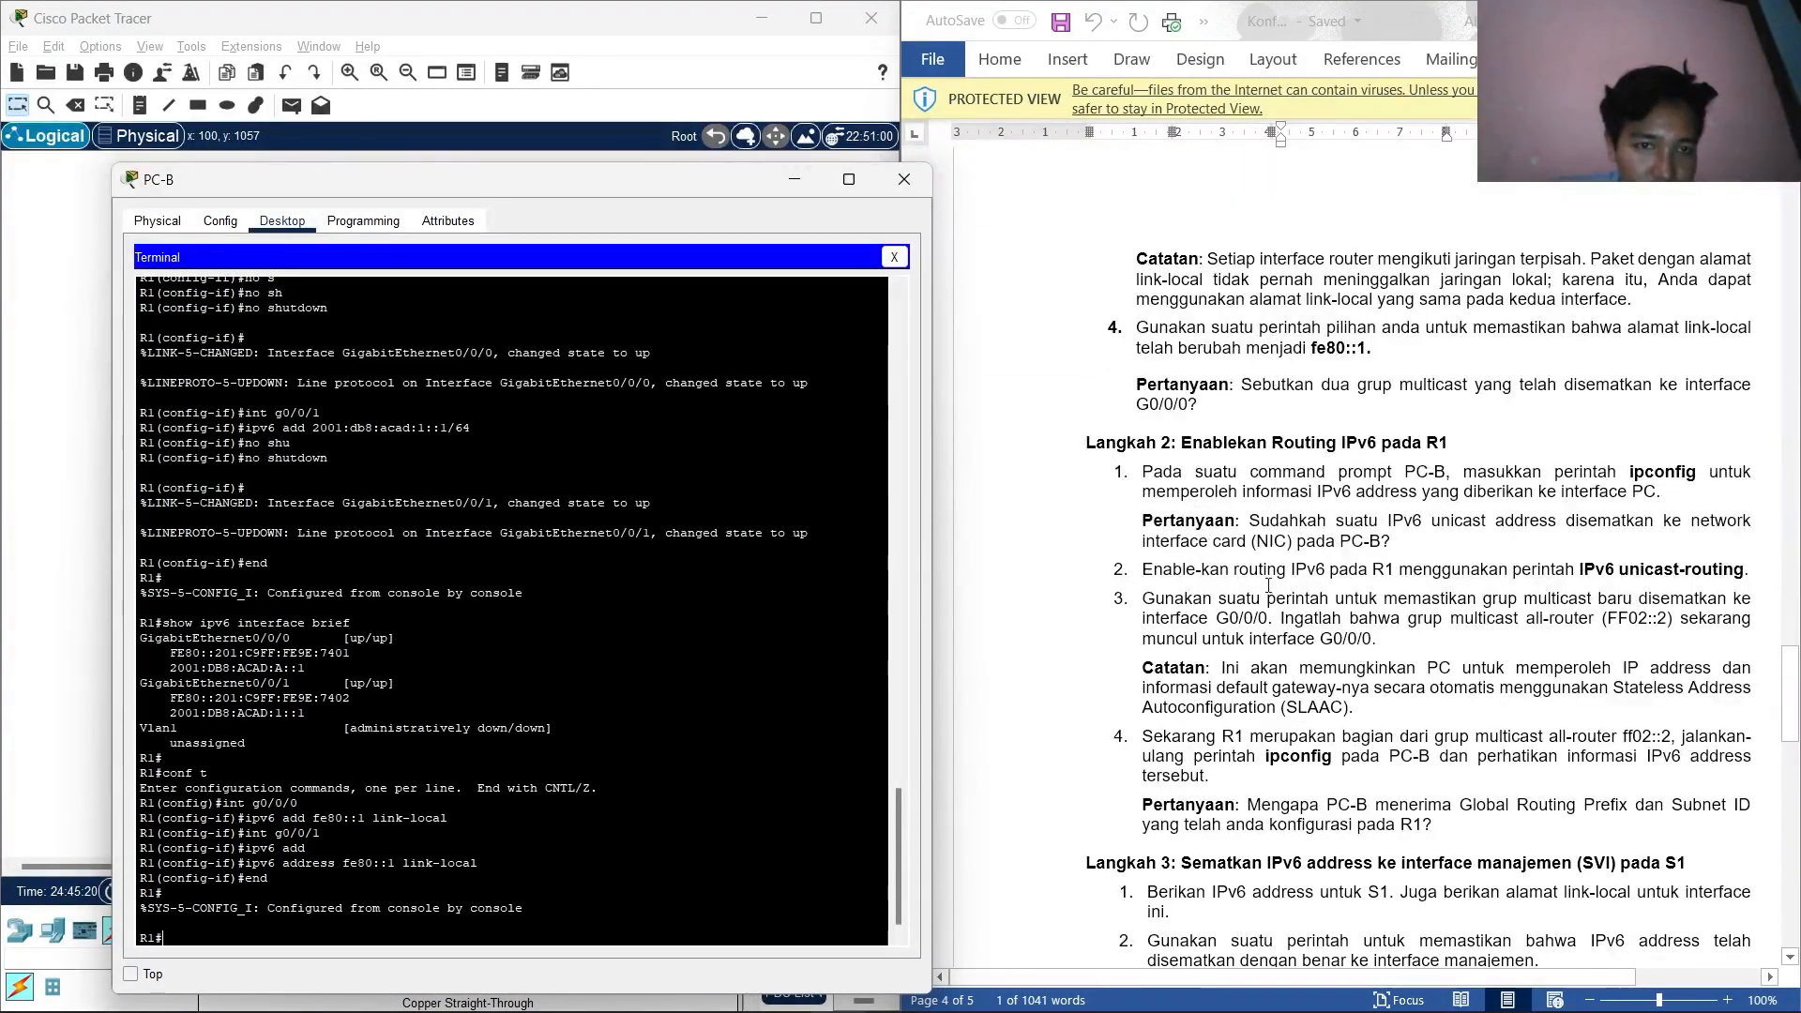
pyautogui.scroll(8, 1268, 586)
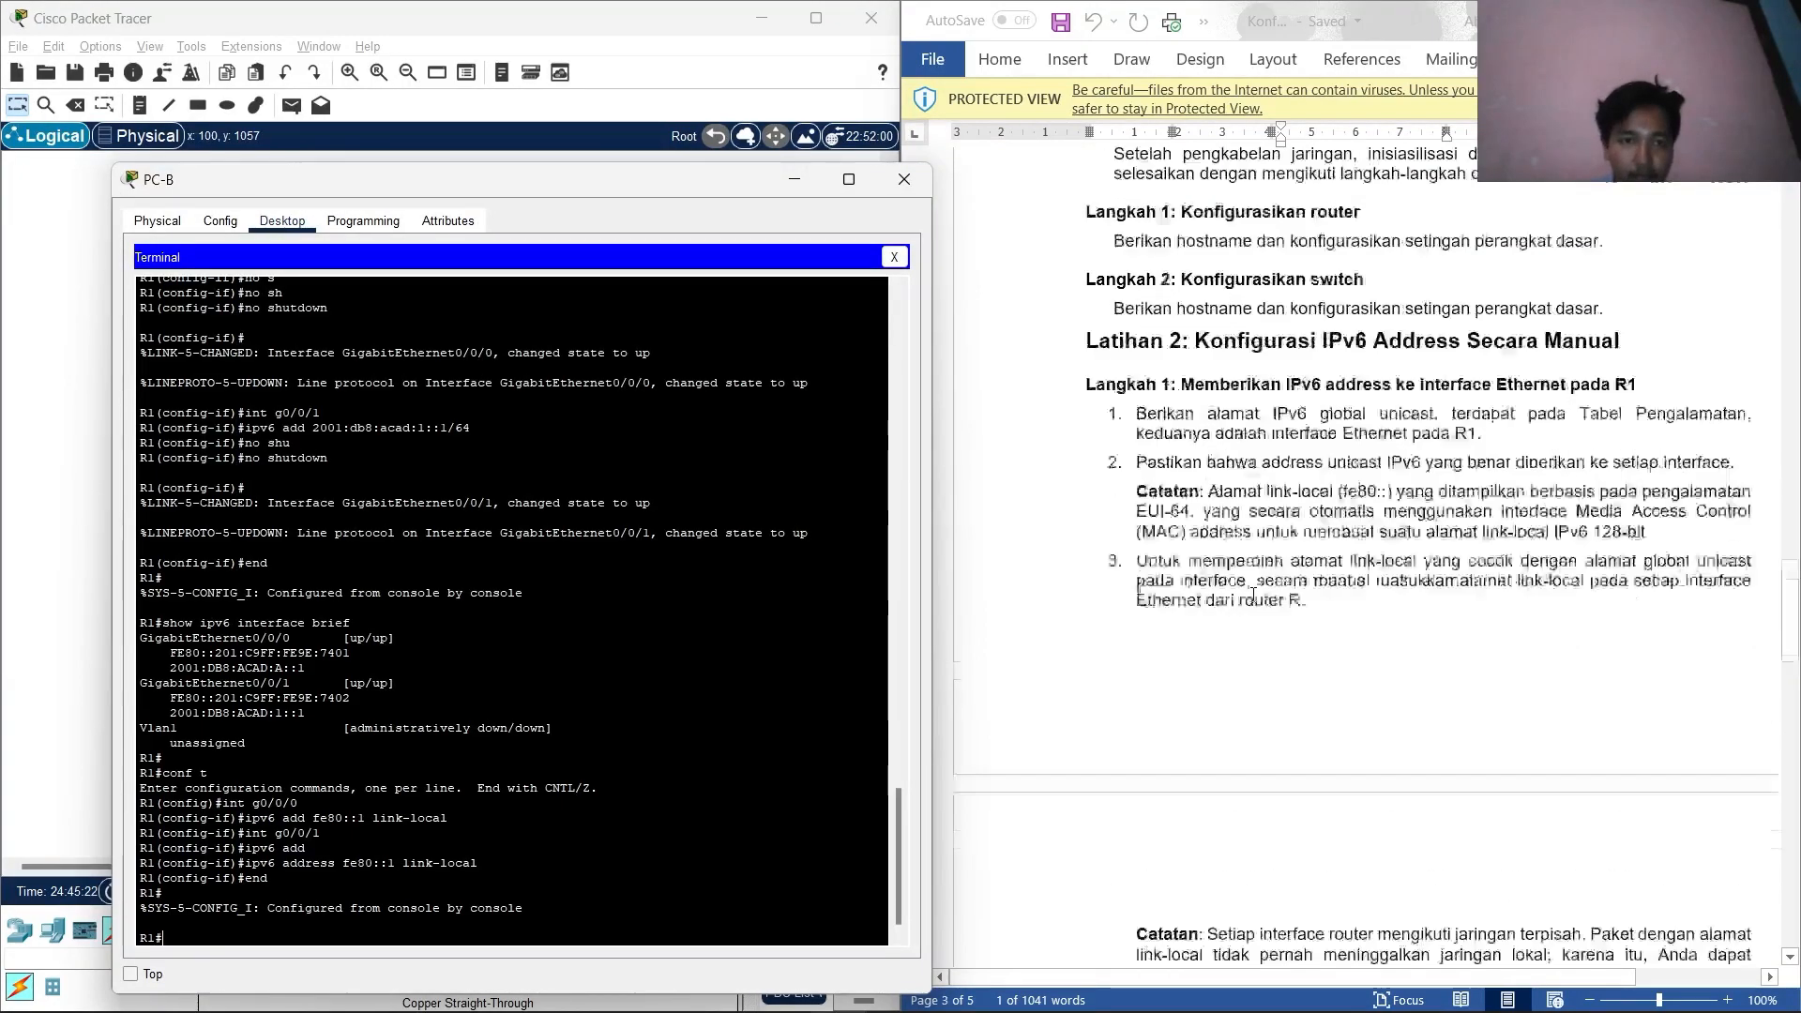
pyautogui.scroll(10, 1253, 593)
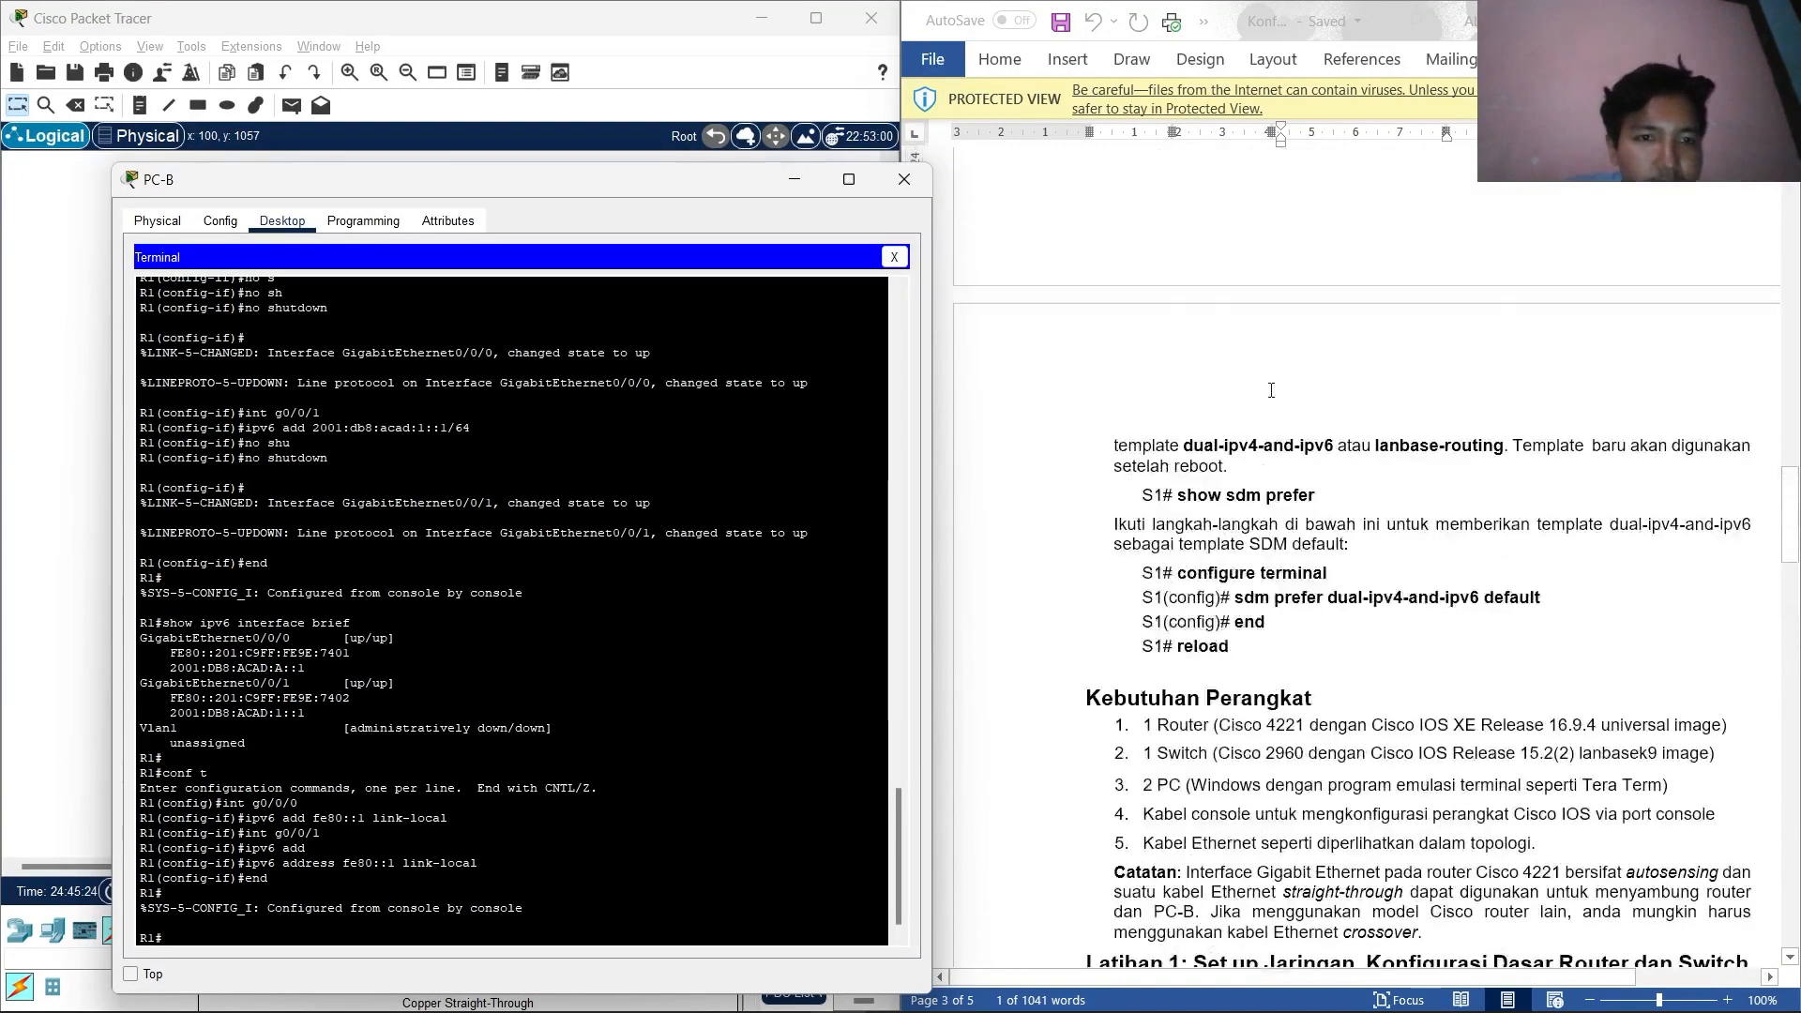
pyautogui.scroll(-11, 1267, 419)
pyautogui.scroll(-15, 1267, 419)
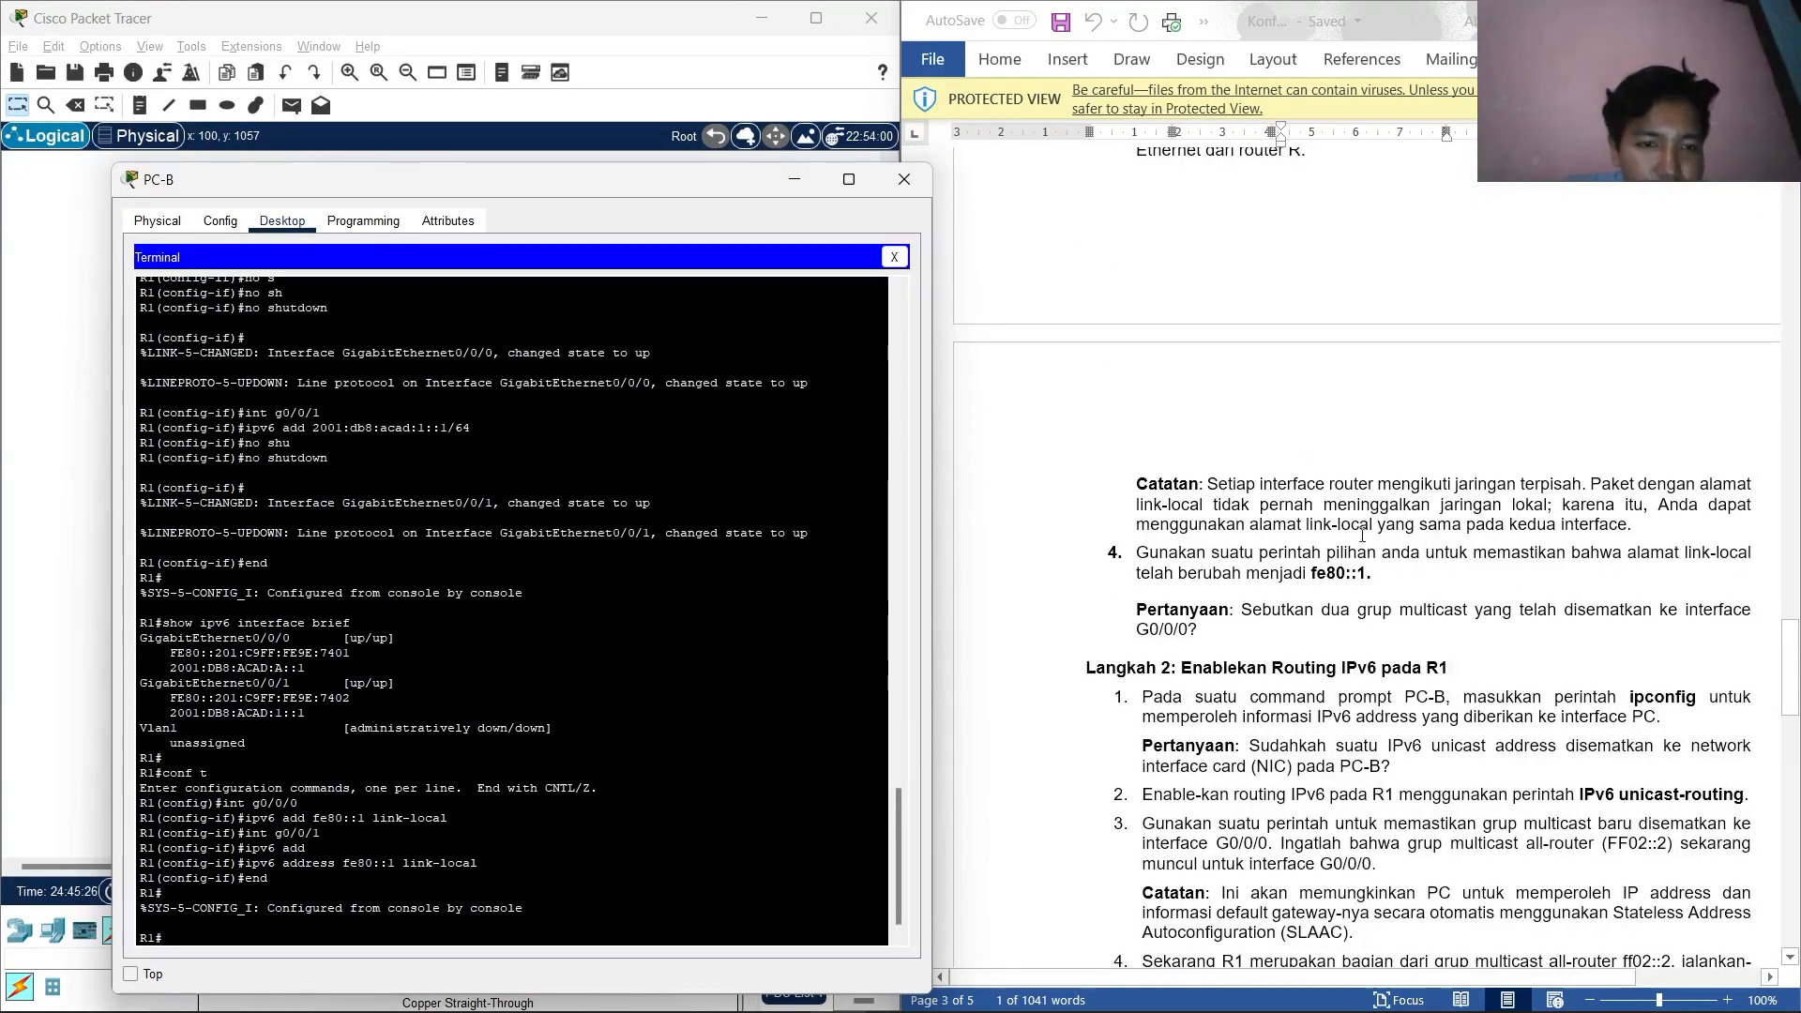
pyautogui.scroll(6, 1378, 509)
pyautogui.scroll(1, 1383, 330)
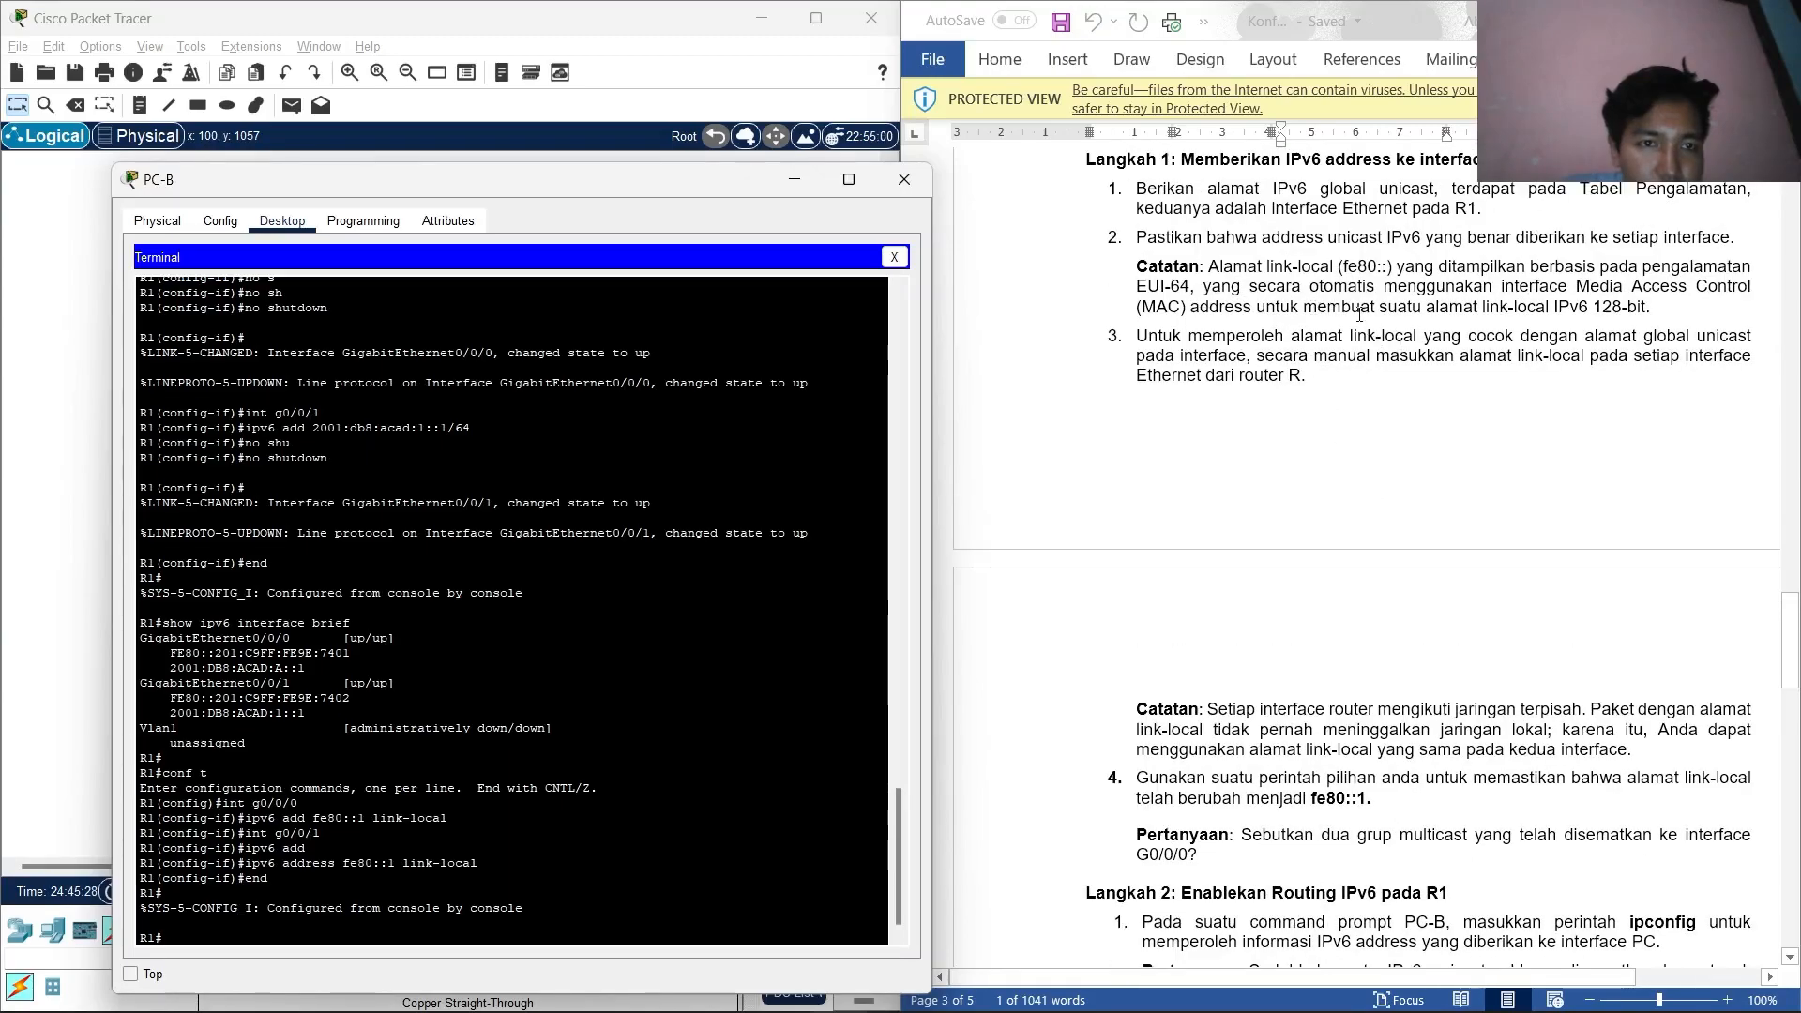
pyautogui.scroll(-2, 1257, 671)
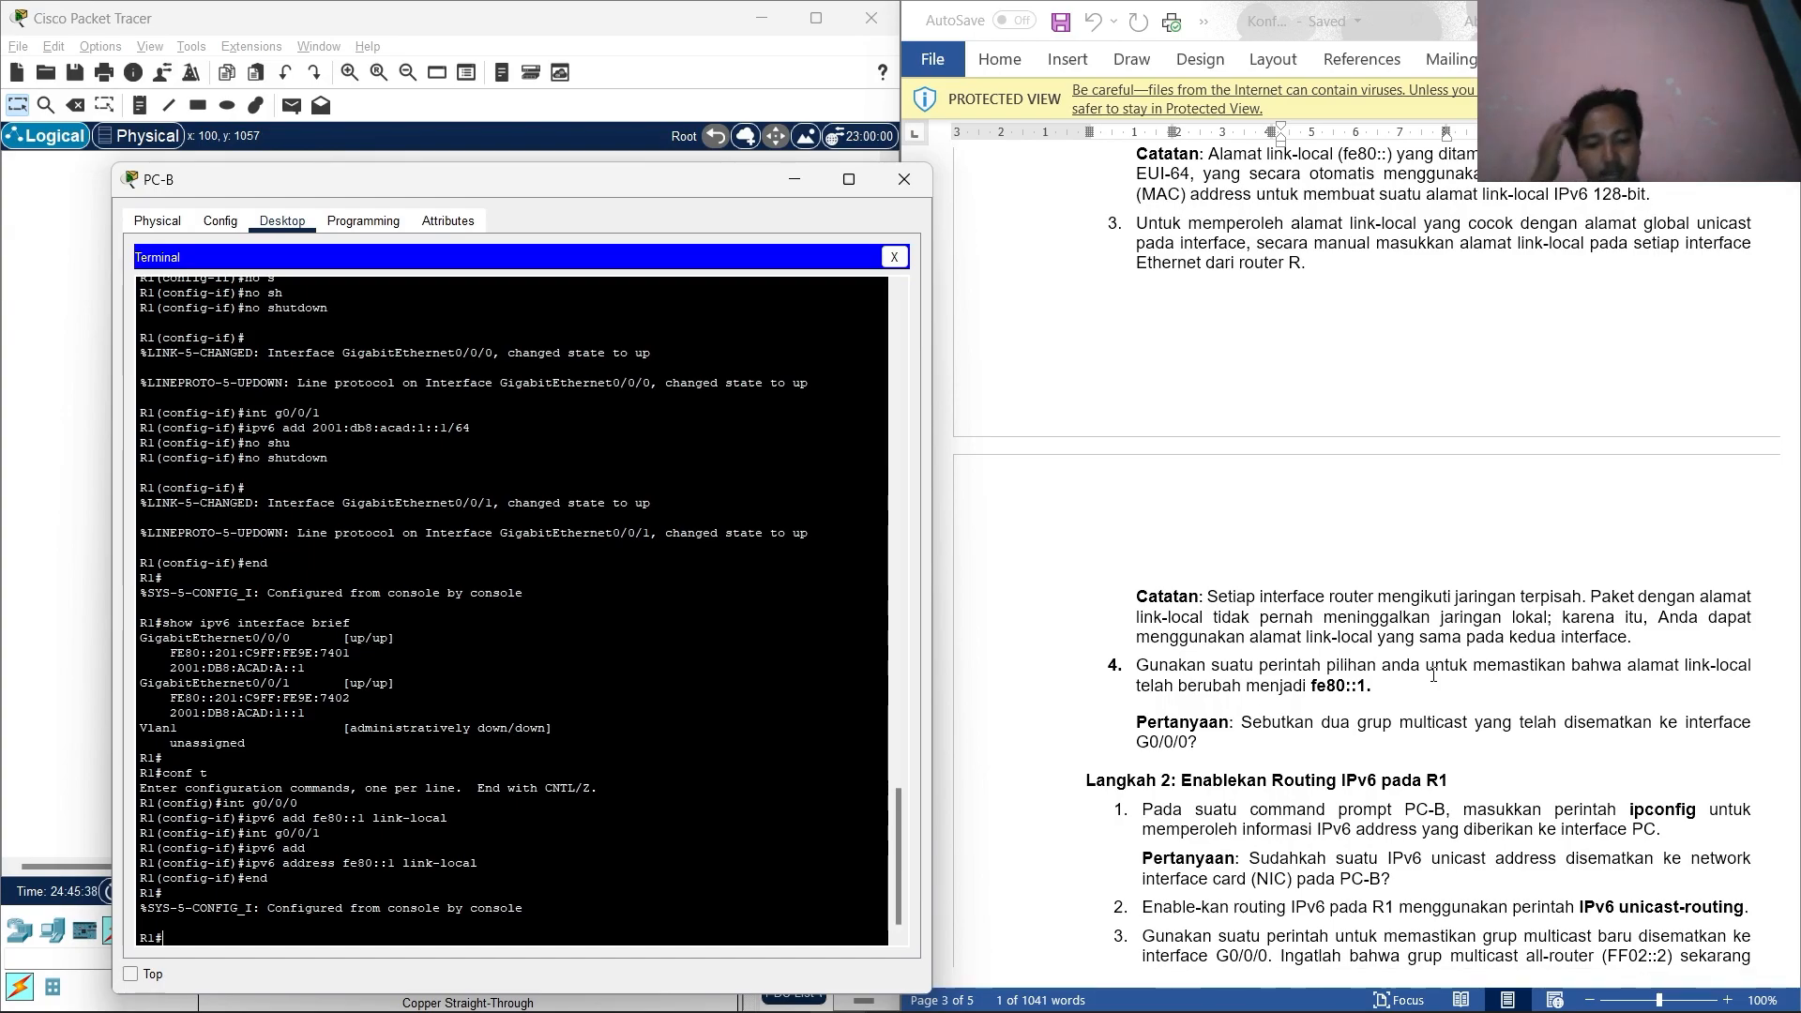
# Show R1's G0/0/0 IPv6 details and highlight link-local FE80::1 and joined group FF02::1.
pyautogui.write('show')
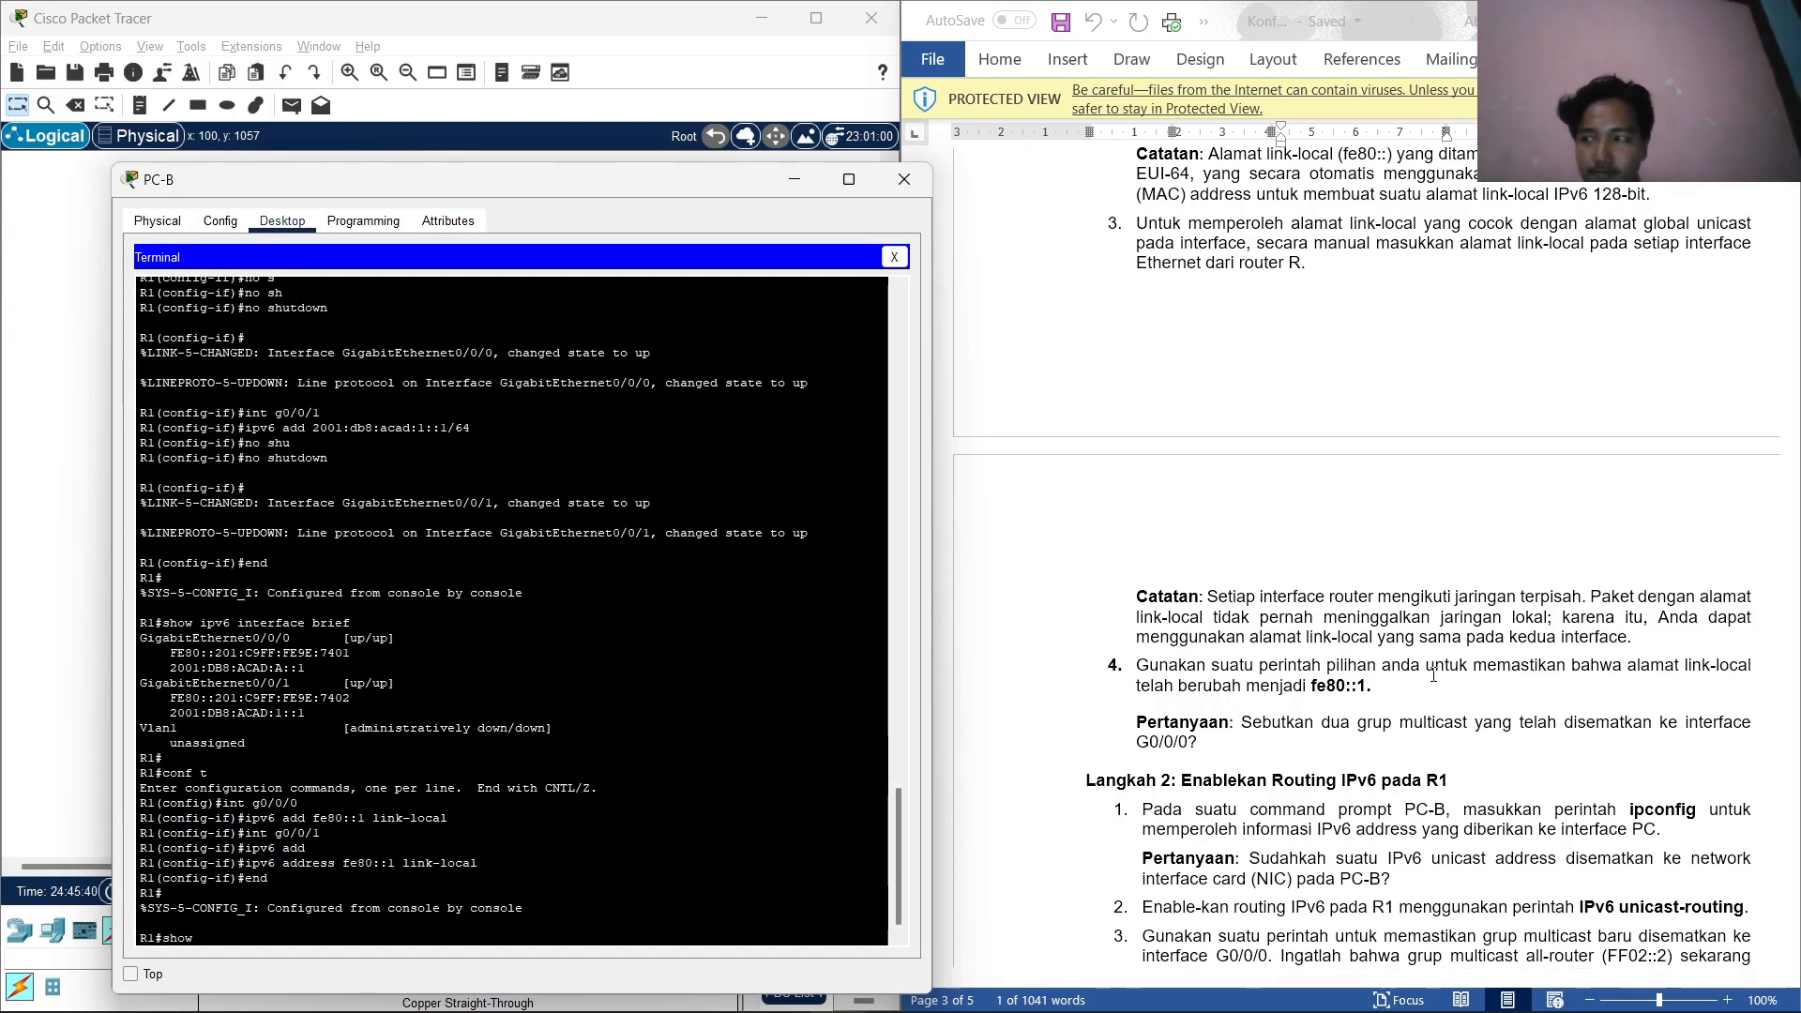
pyautogui.write(' ipvd')
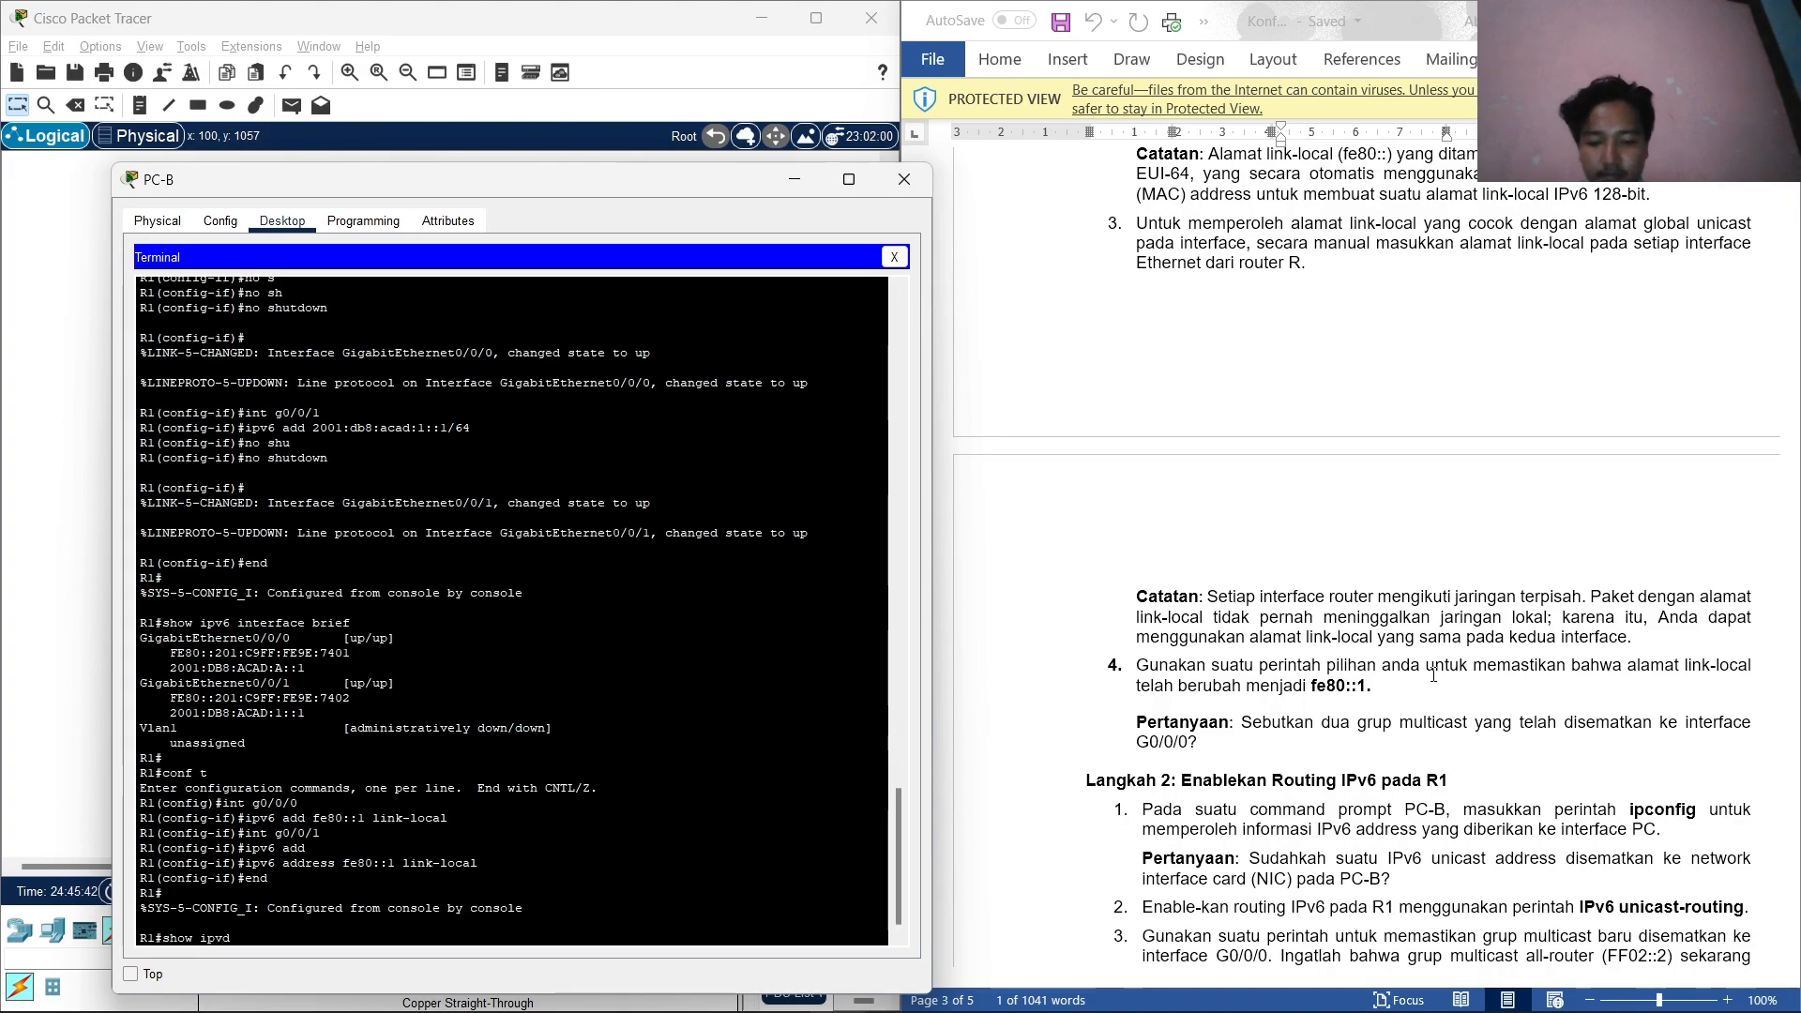
pyautogui.press('BackSpace')
pyautogui.write('4')
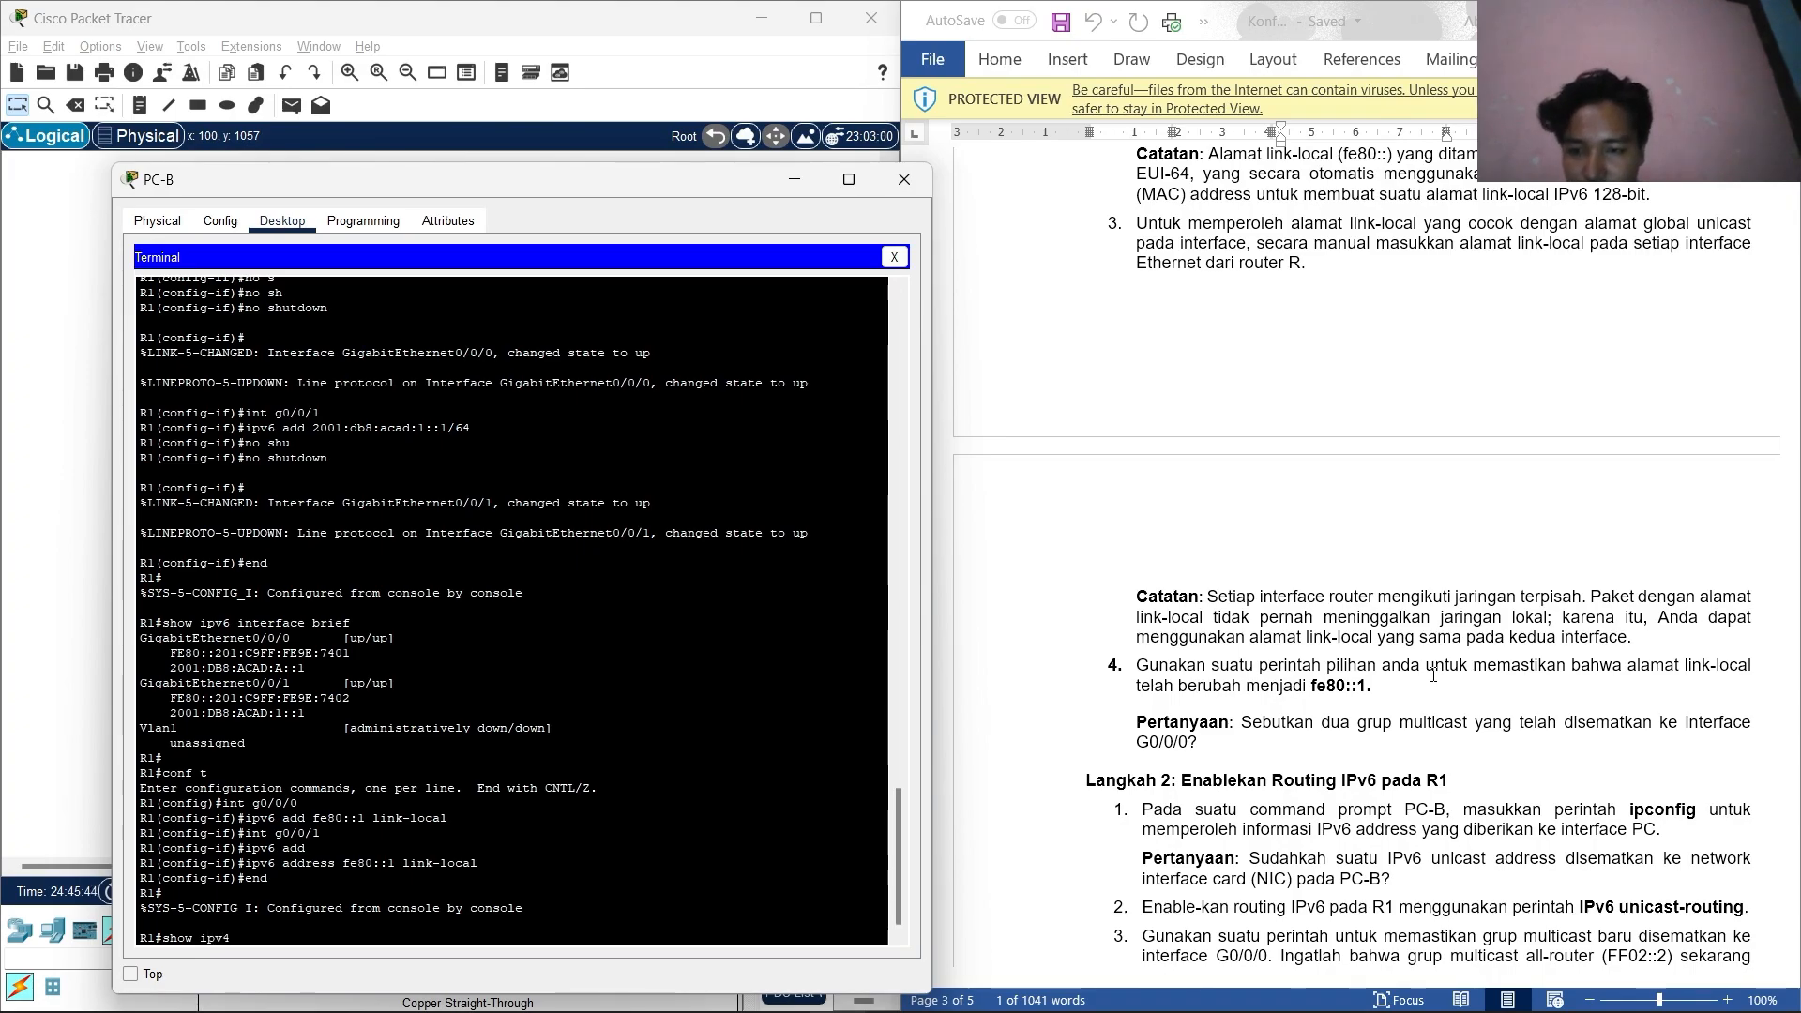
pyautogui.press('BackSpace')
pyautogui.write('6')
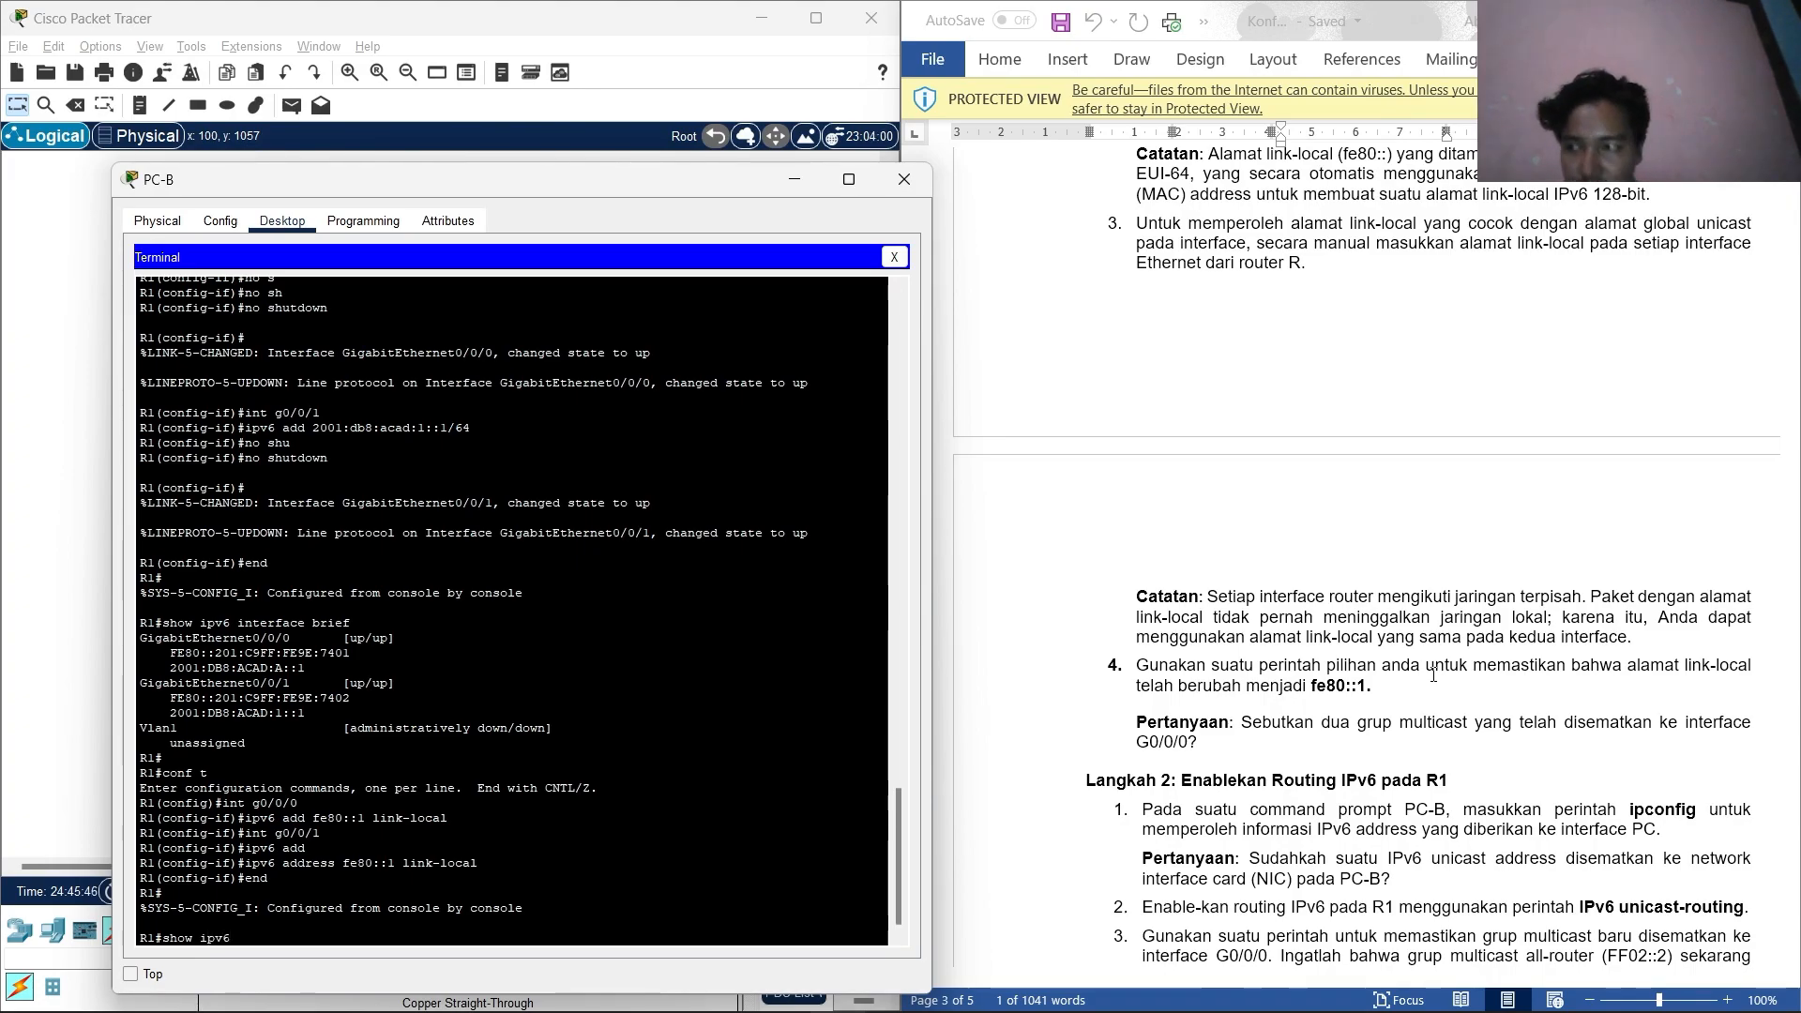
pyautogui.write(' int g0')
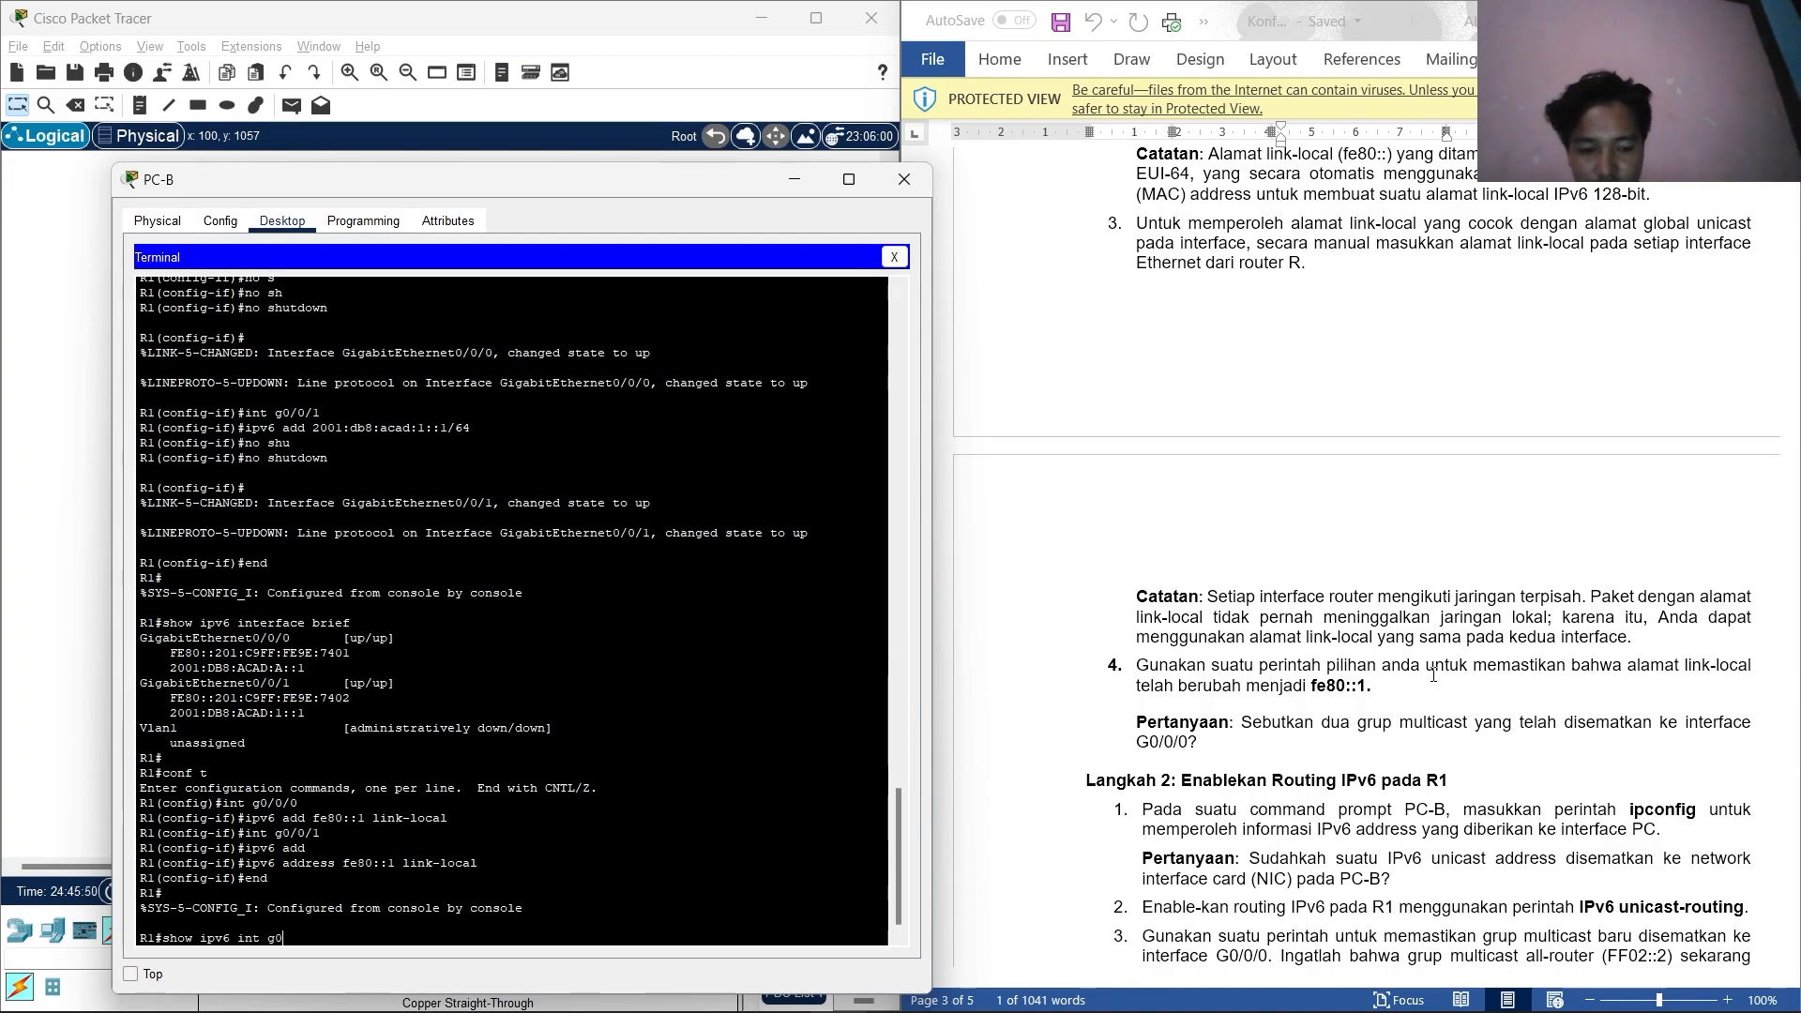
pyautogui.write('/0/0')
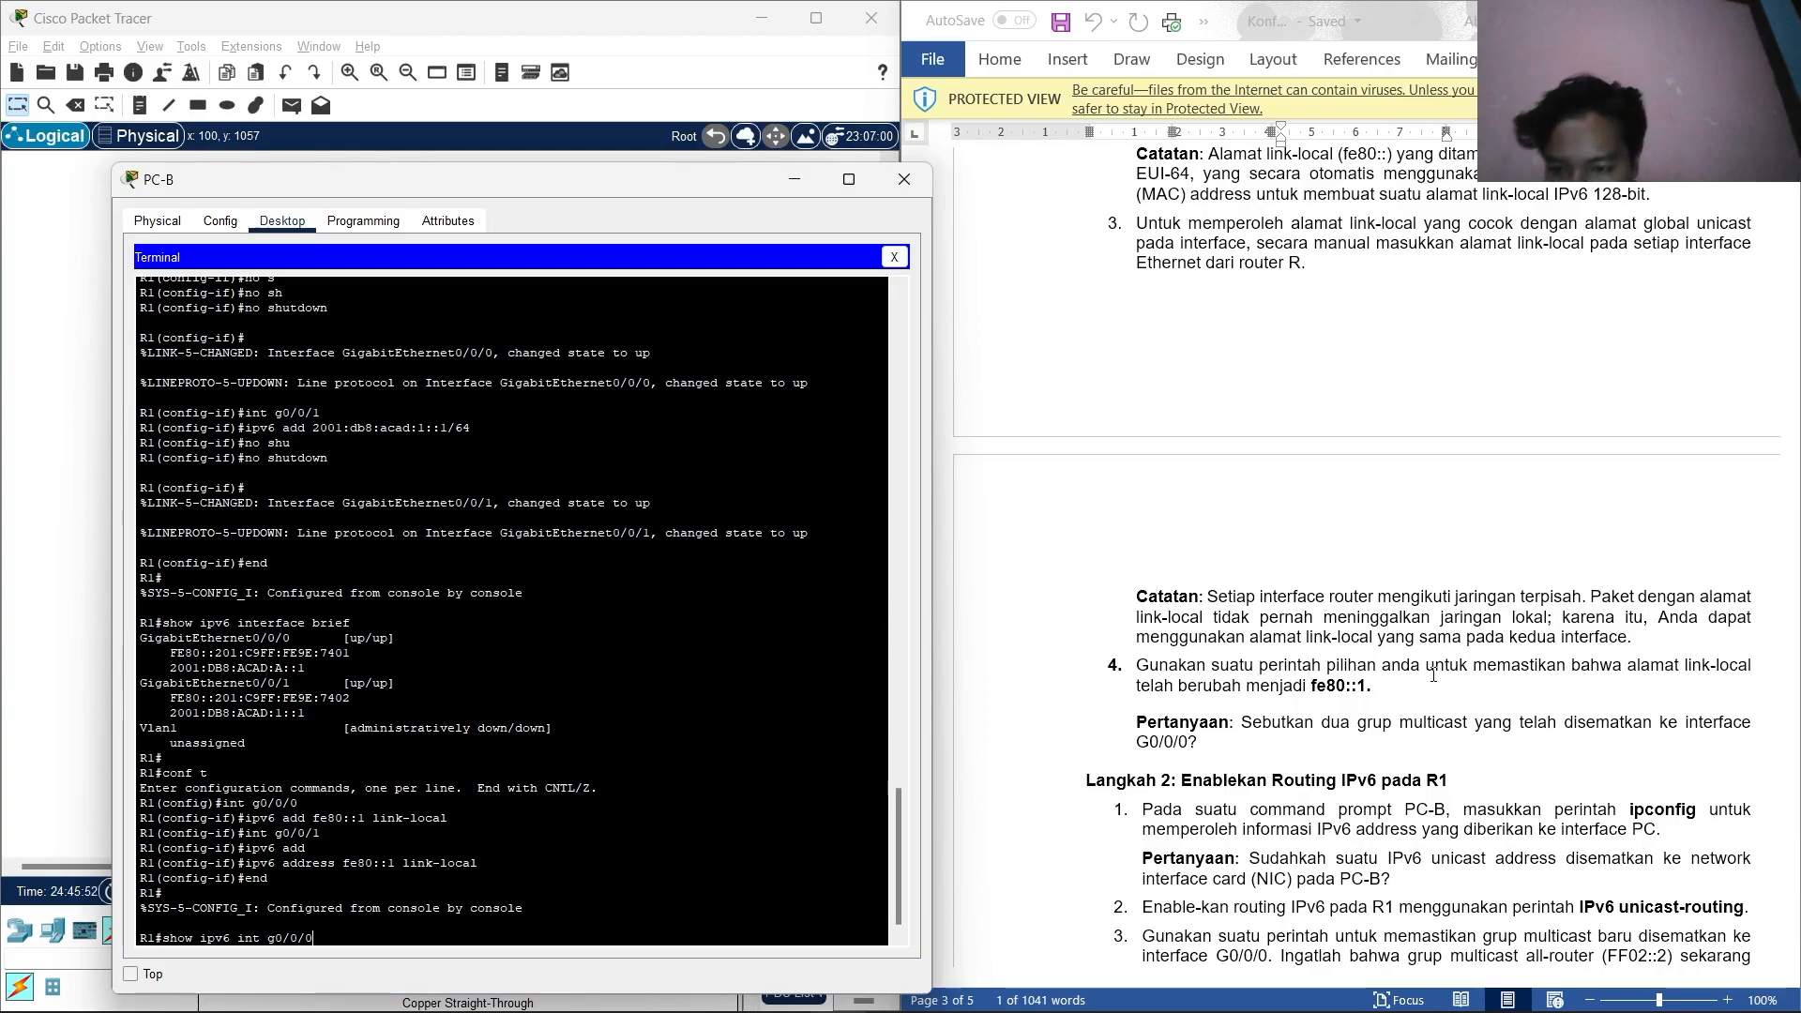
pyautogui.press('Return')
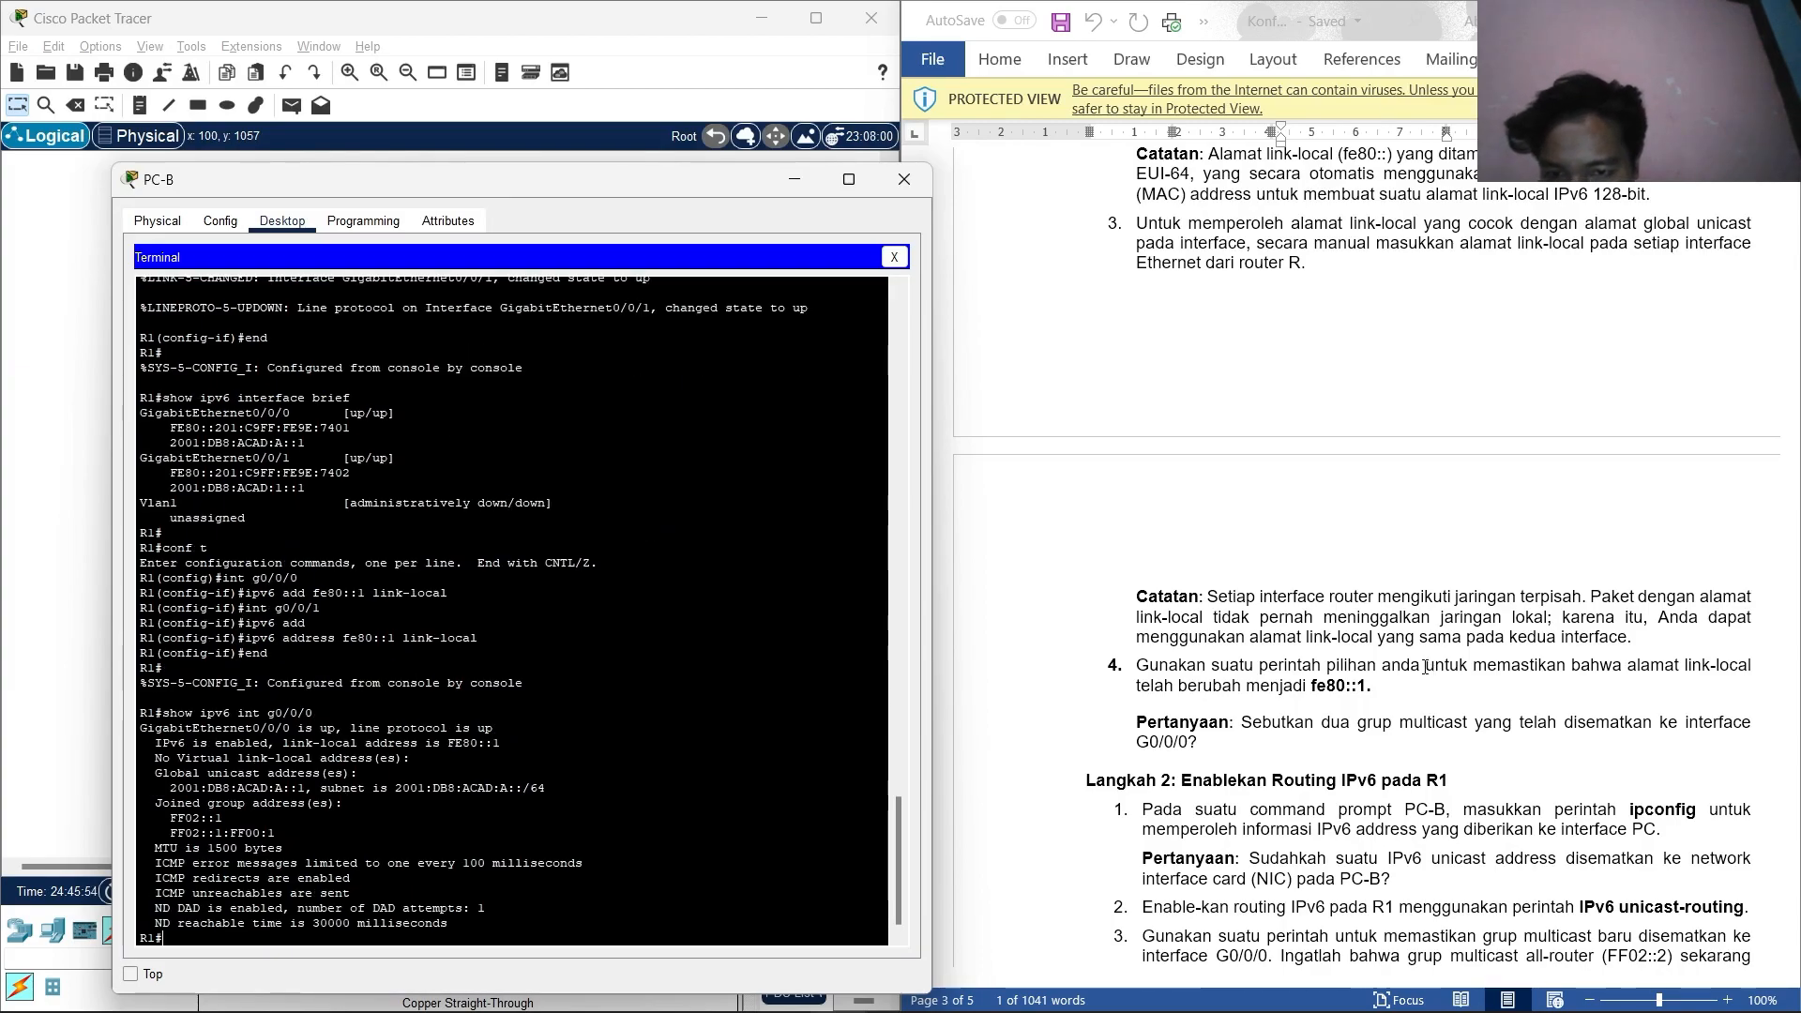
pyautogui.moveTo(502, 743); pyautogui.dragTo(451, 746)
pyautogui.click(454, 761)
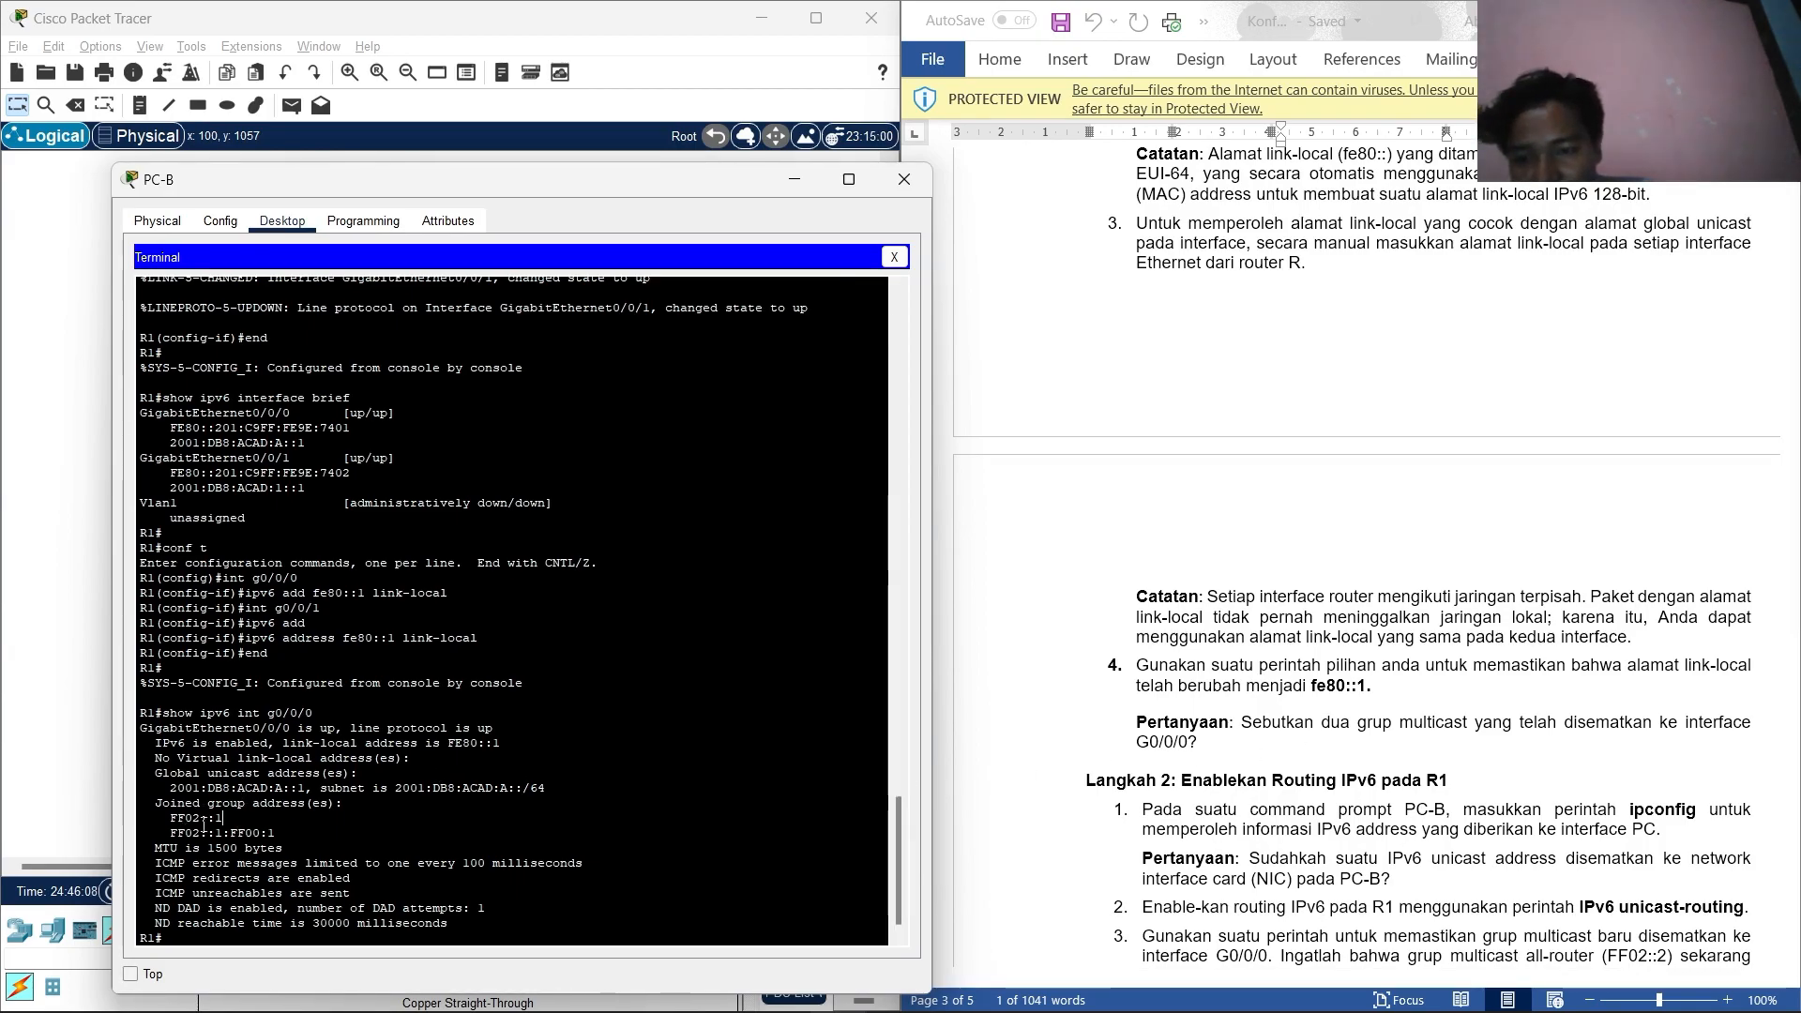
pyautogui.moveTo(192, 818); pyautogui.dragTo(277, 827)
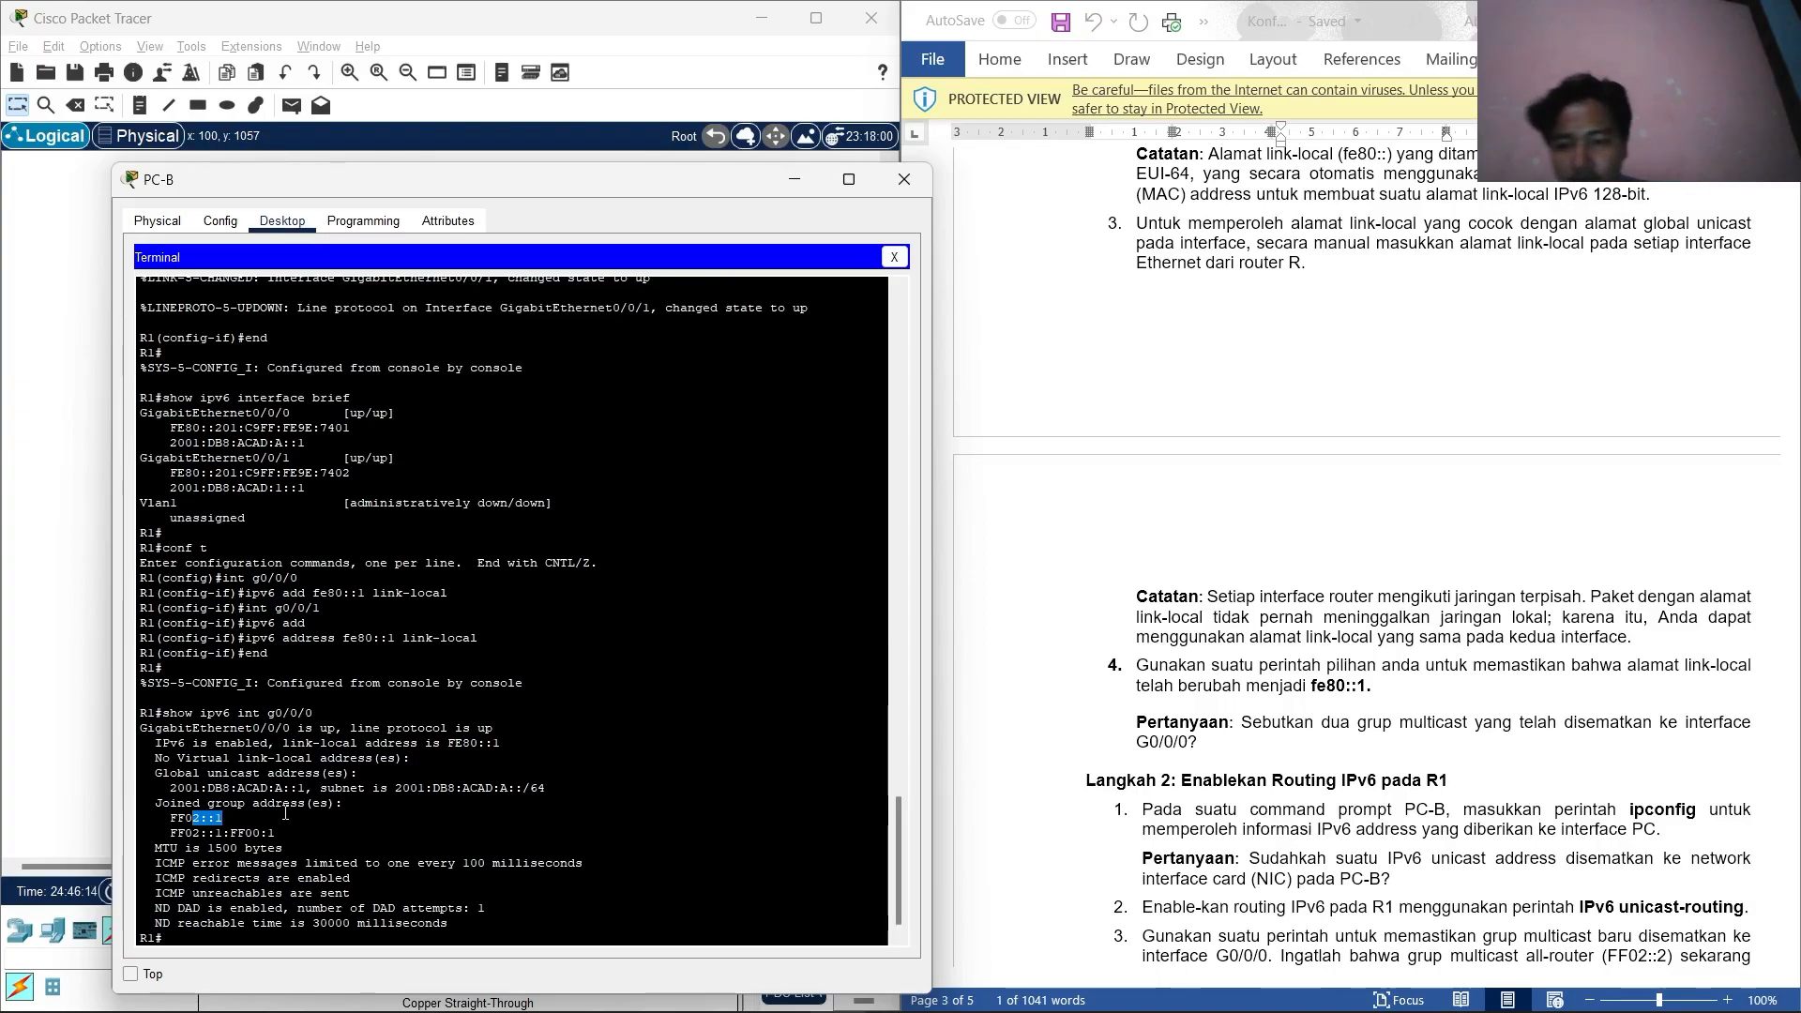
pyautogui.click(231, 841)
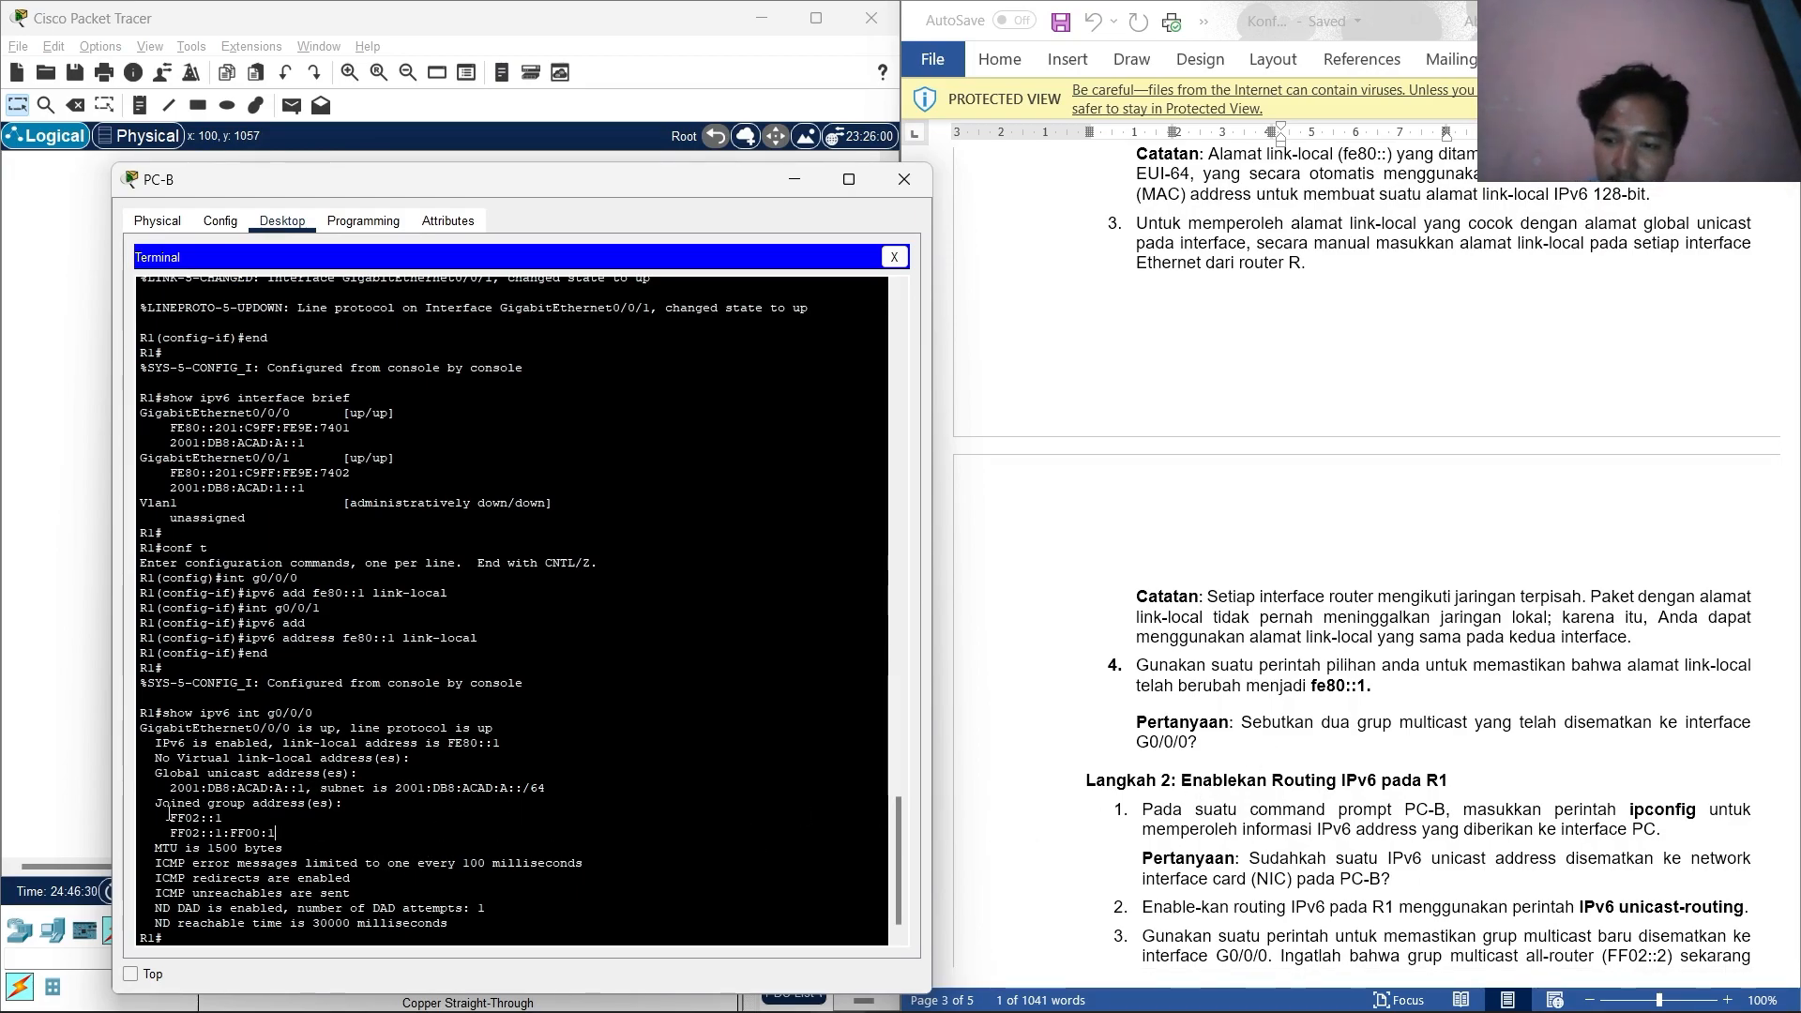
pyautogui.scroll(-3, 1202, 571)
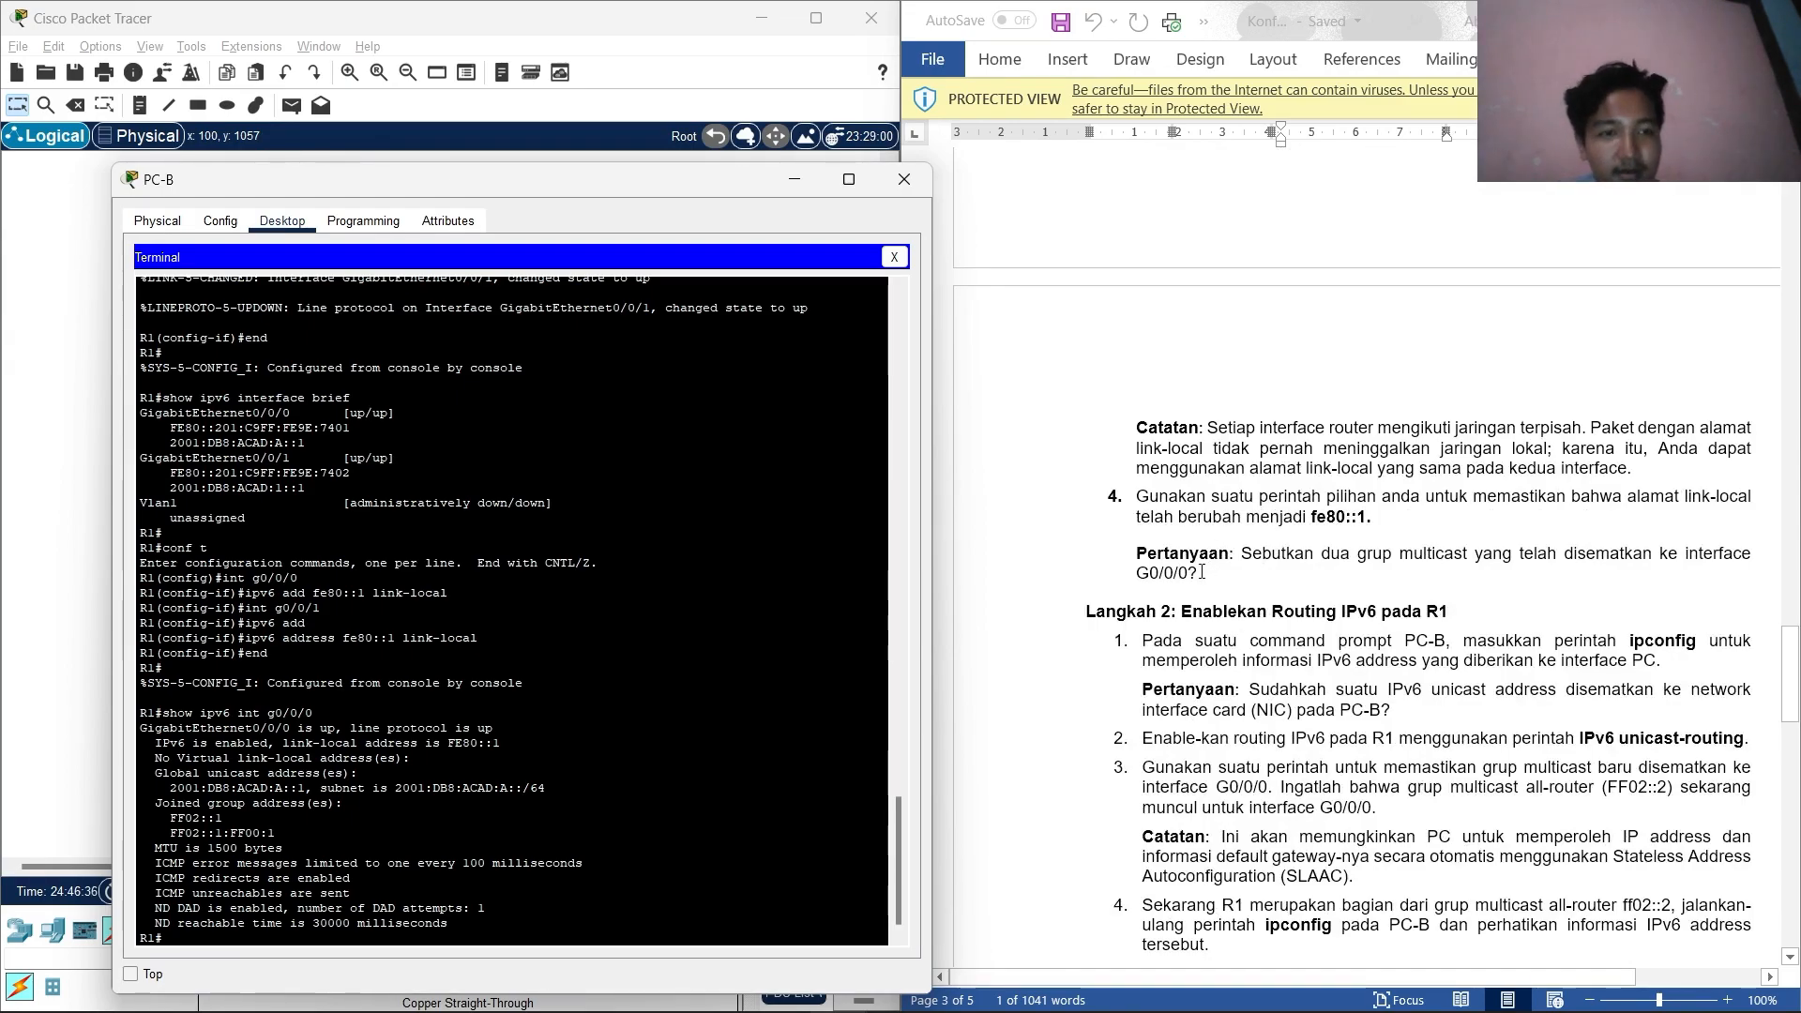
pyautogui.scroll(-6, 1219, 582)
pyautogui.scroll(4, 1255, 608)
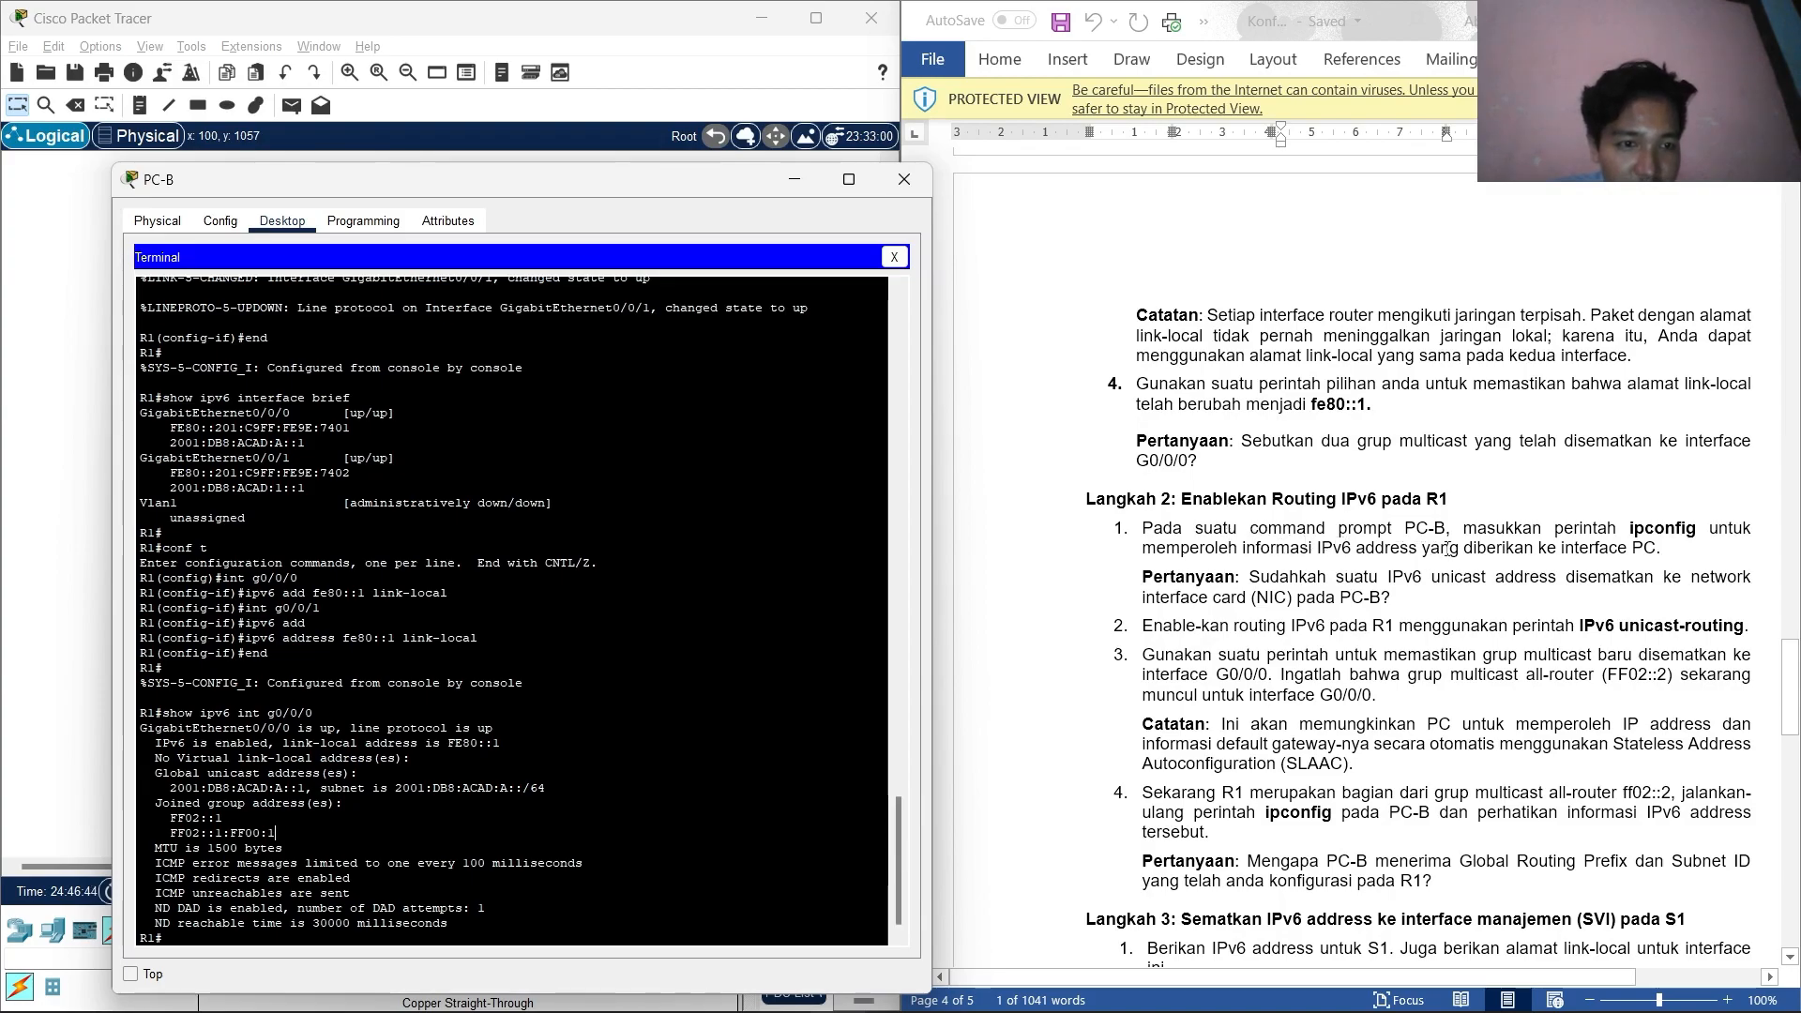
# Run ipconfig on PC-B, showing only link-local FE80::20D:BDFF:FEEE:1C37 and no global address.
pyautogui.click(893, 259)
pyautogui.click(664, 298)
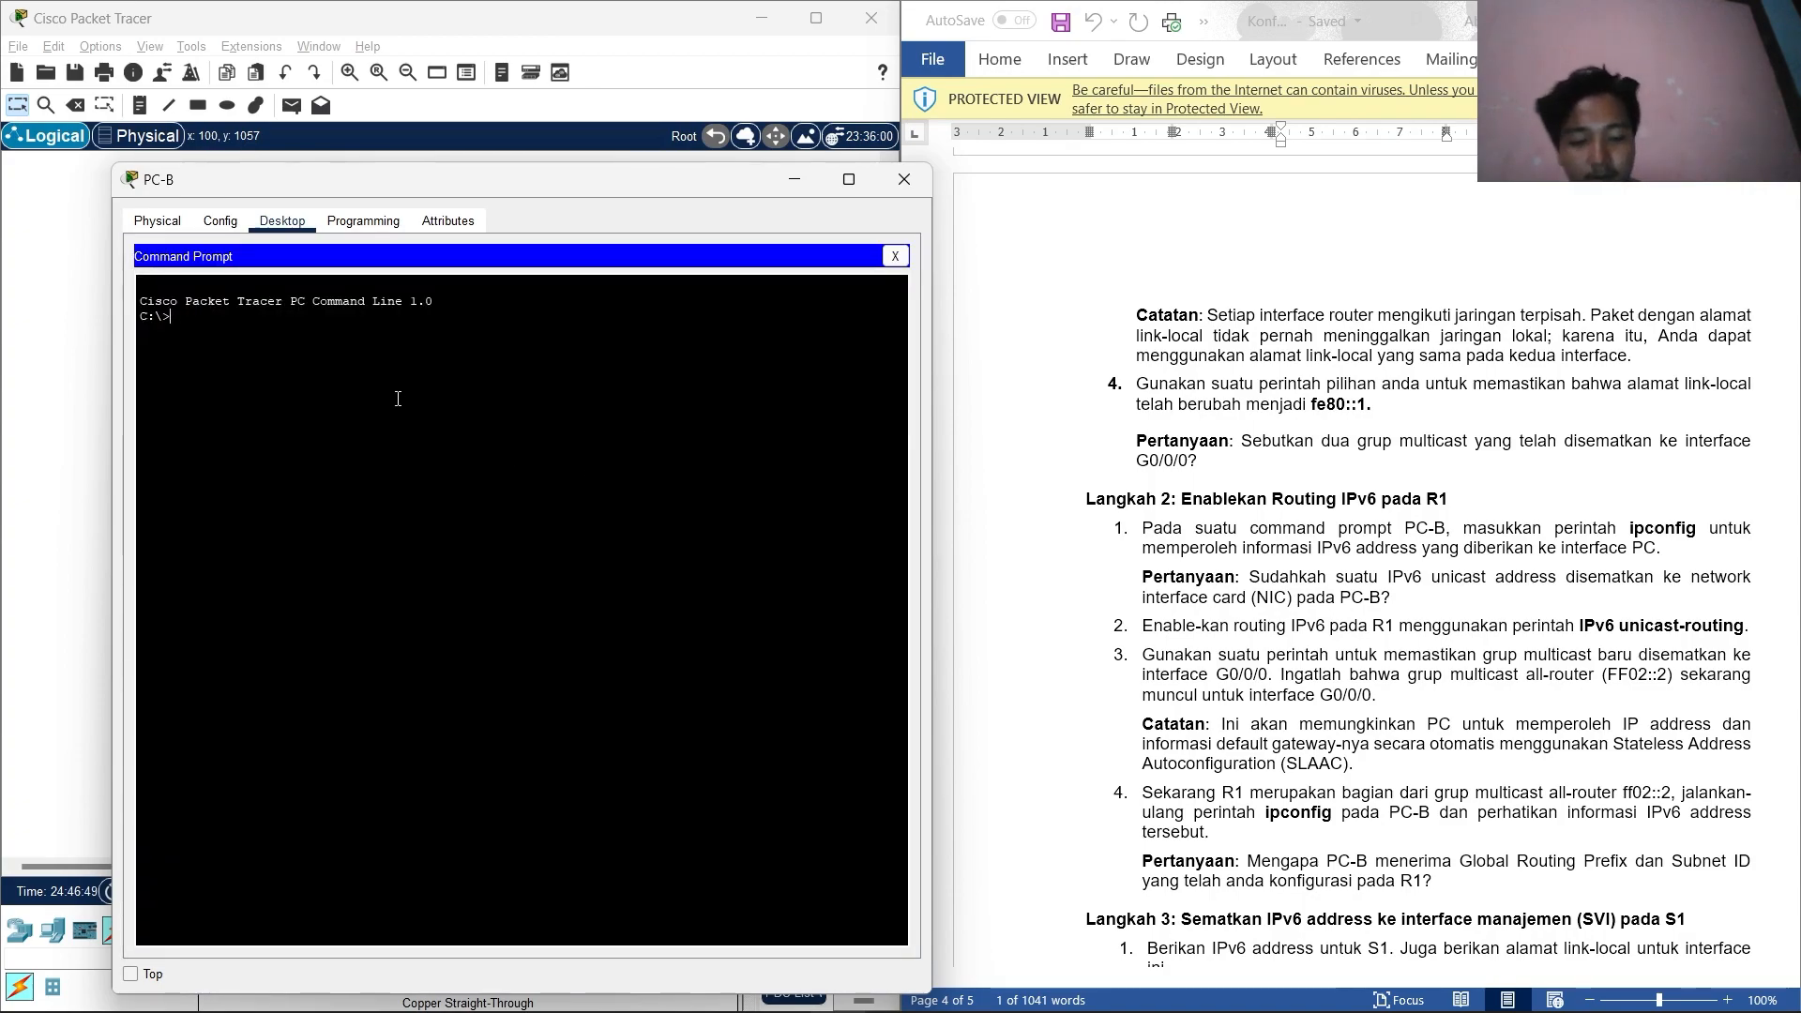
pyautogui.write('ipconfi')
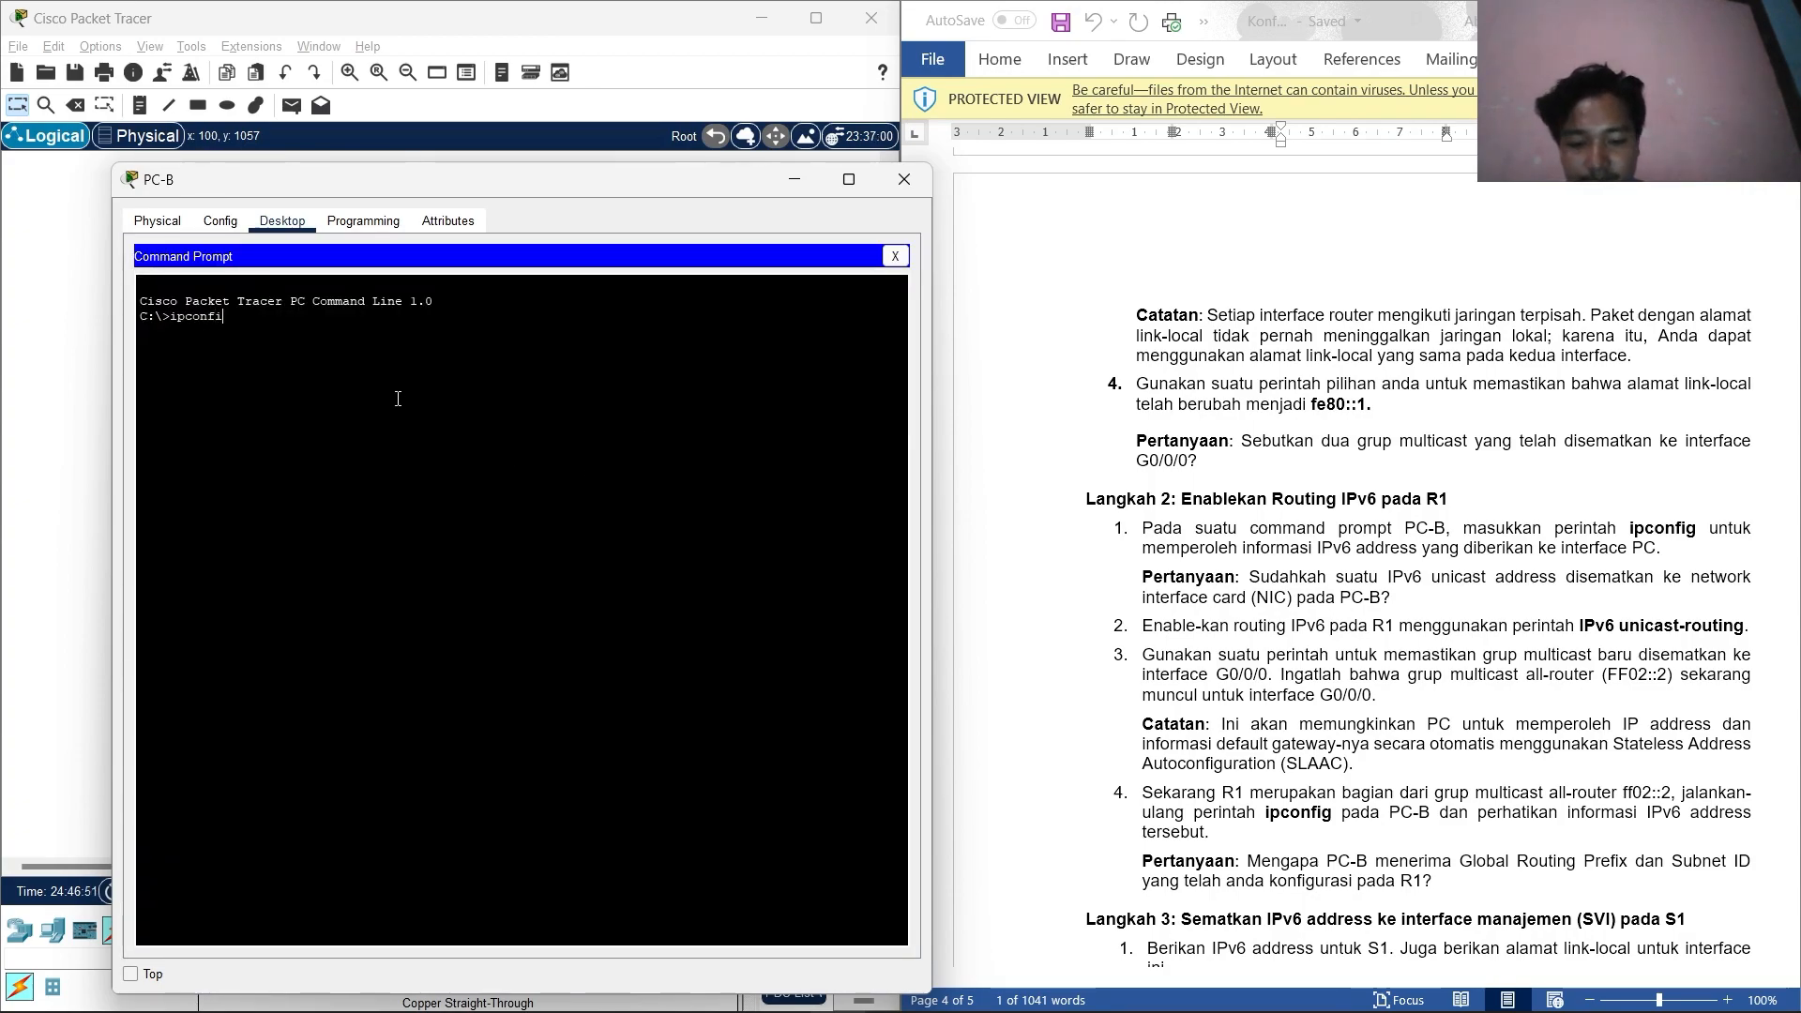
pyautogui.write('g')
pyautogui.press('Return')
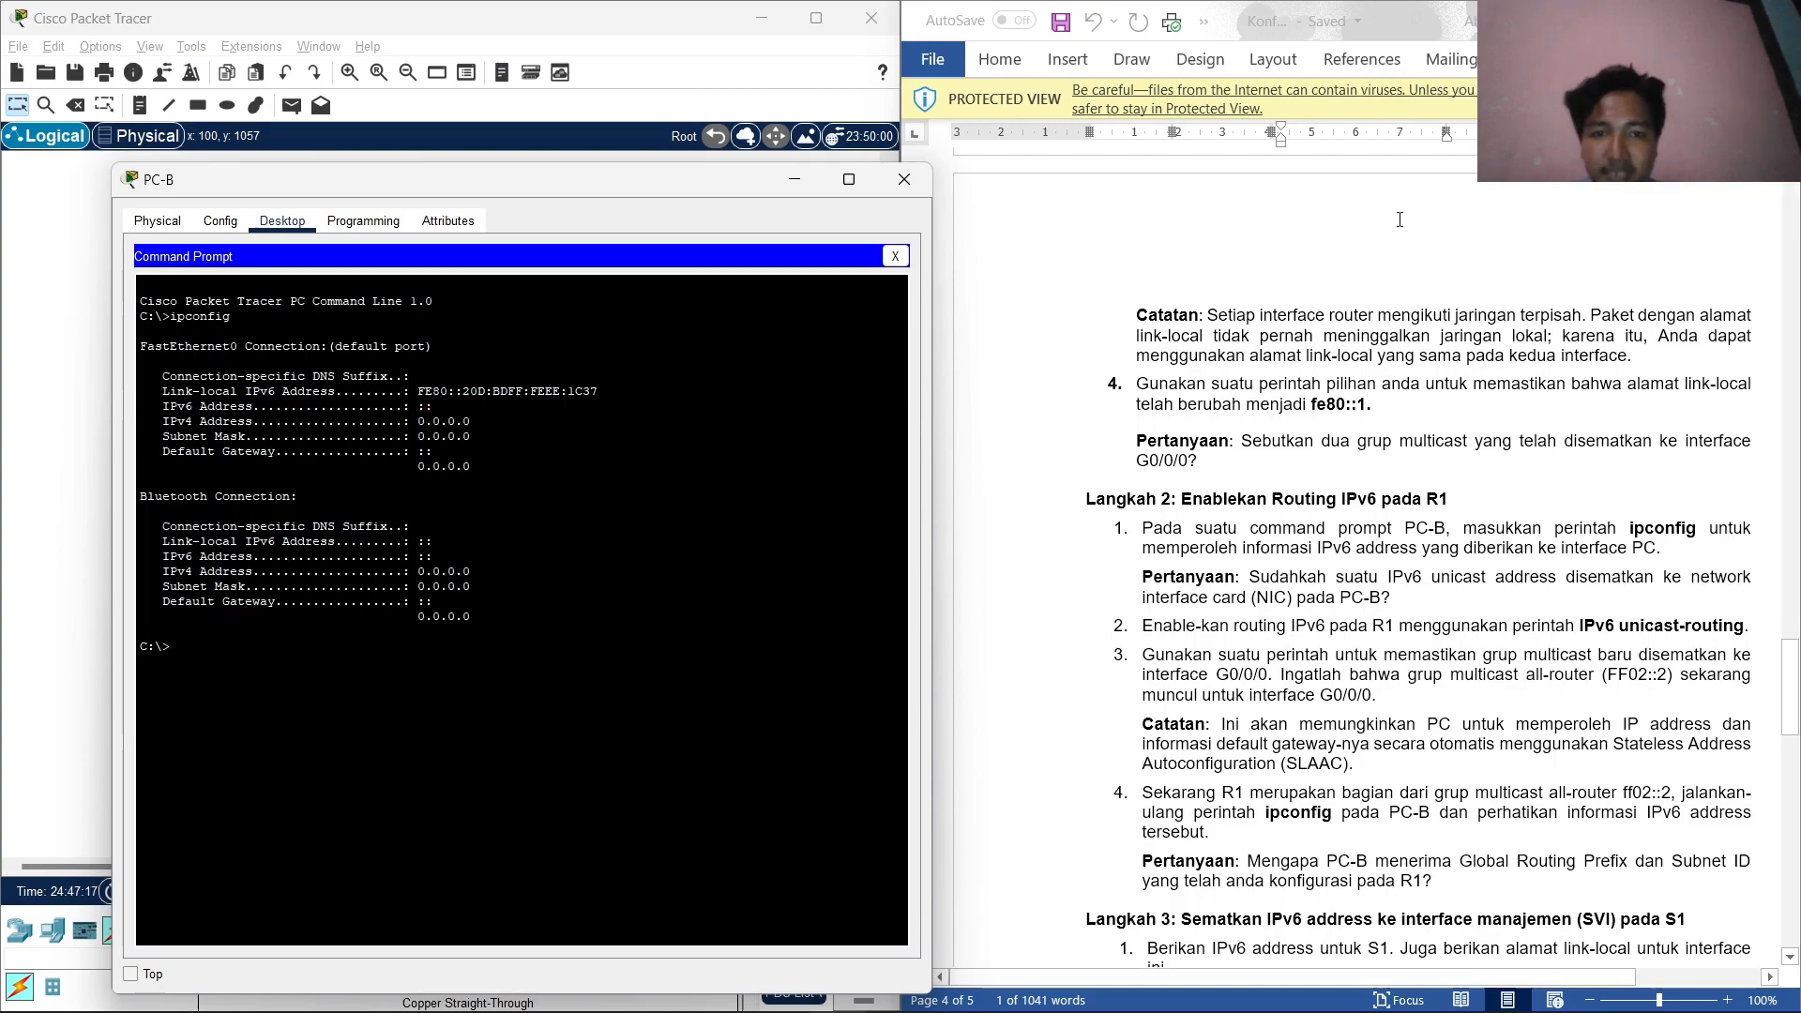
# Reconnect to R1's console, enable ipv6 unicast-routing, and end configuration mode.
pyautogui.click(898, 257)
pyautogui.click(513, 299)
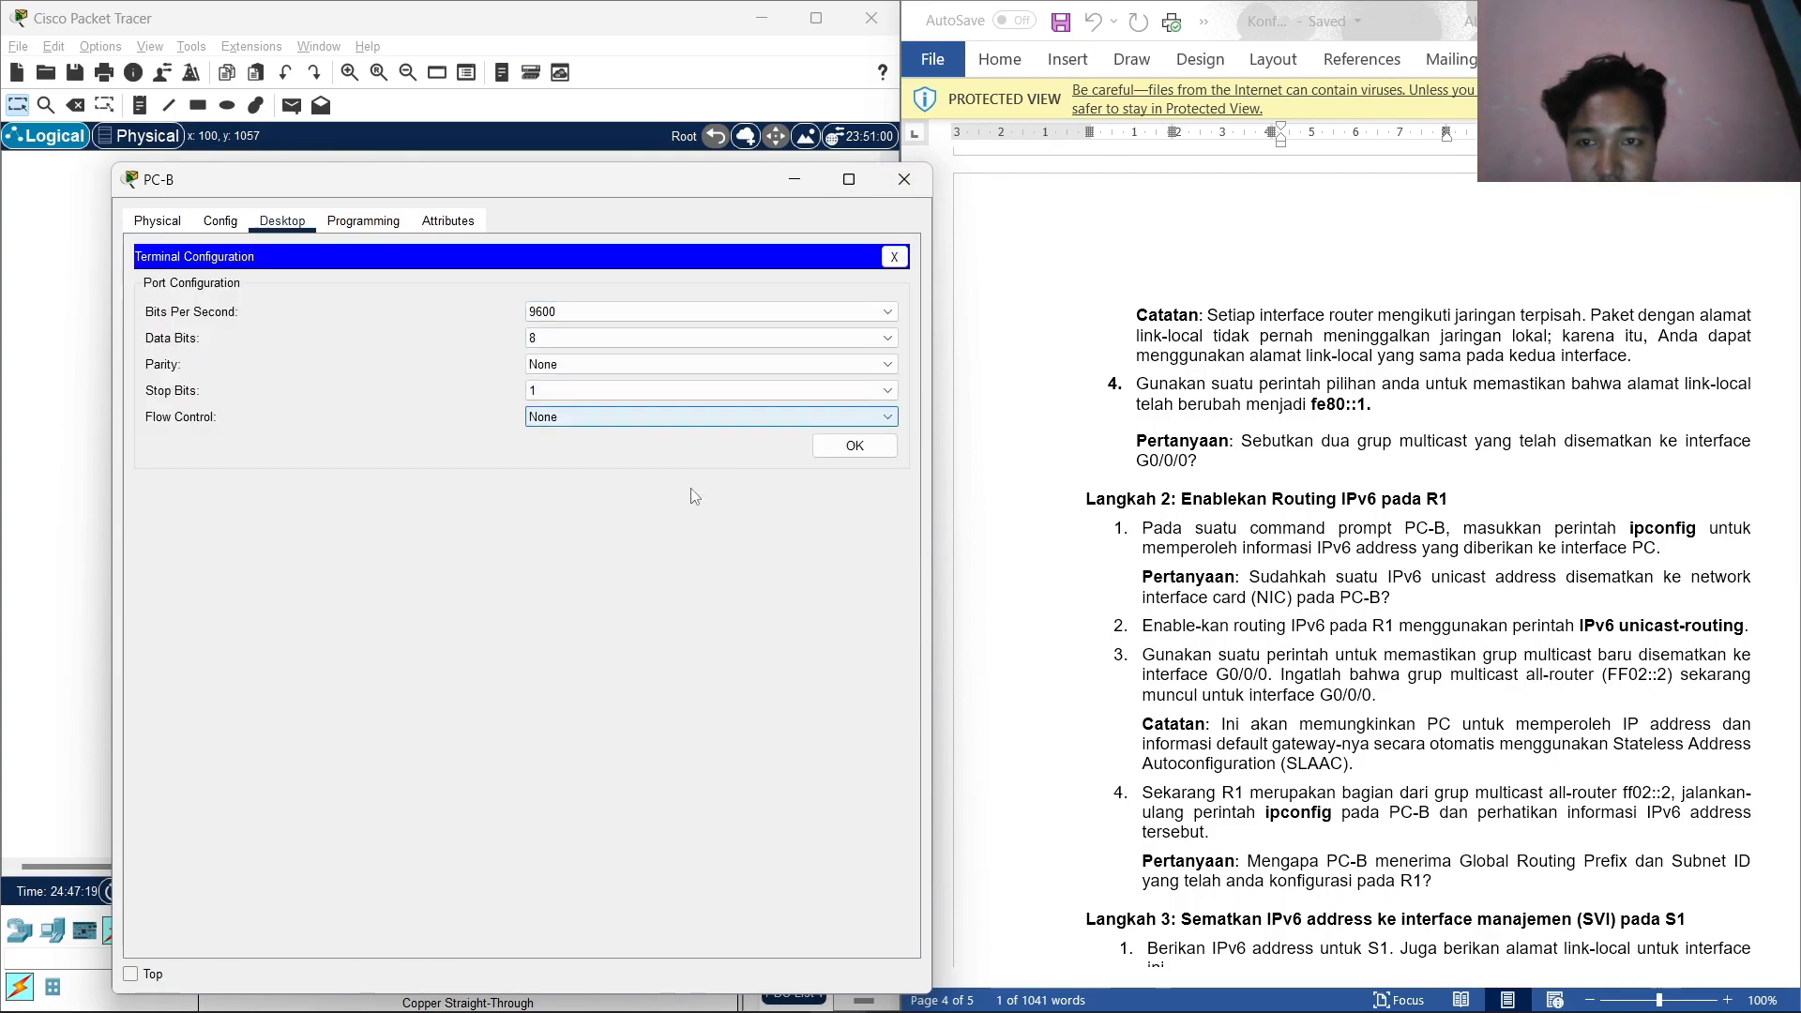
pyautogui.click(851, 446)
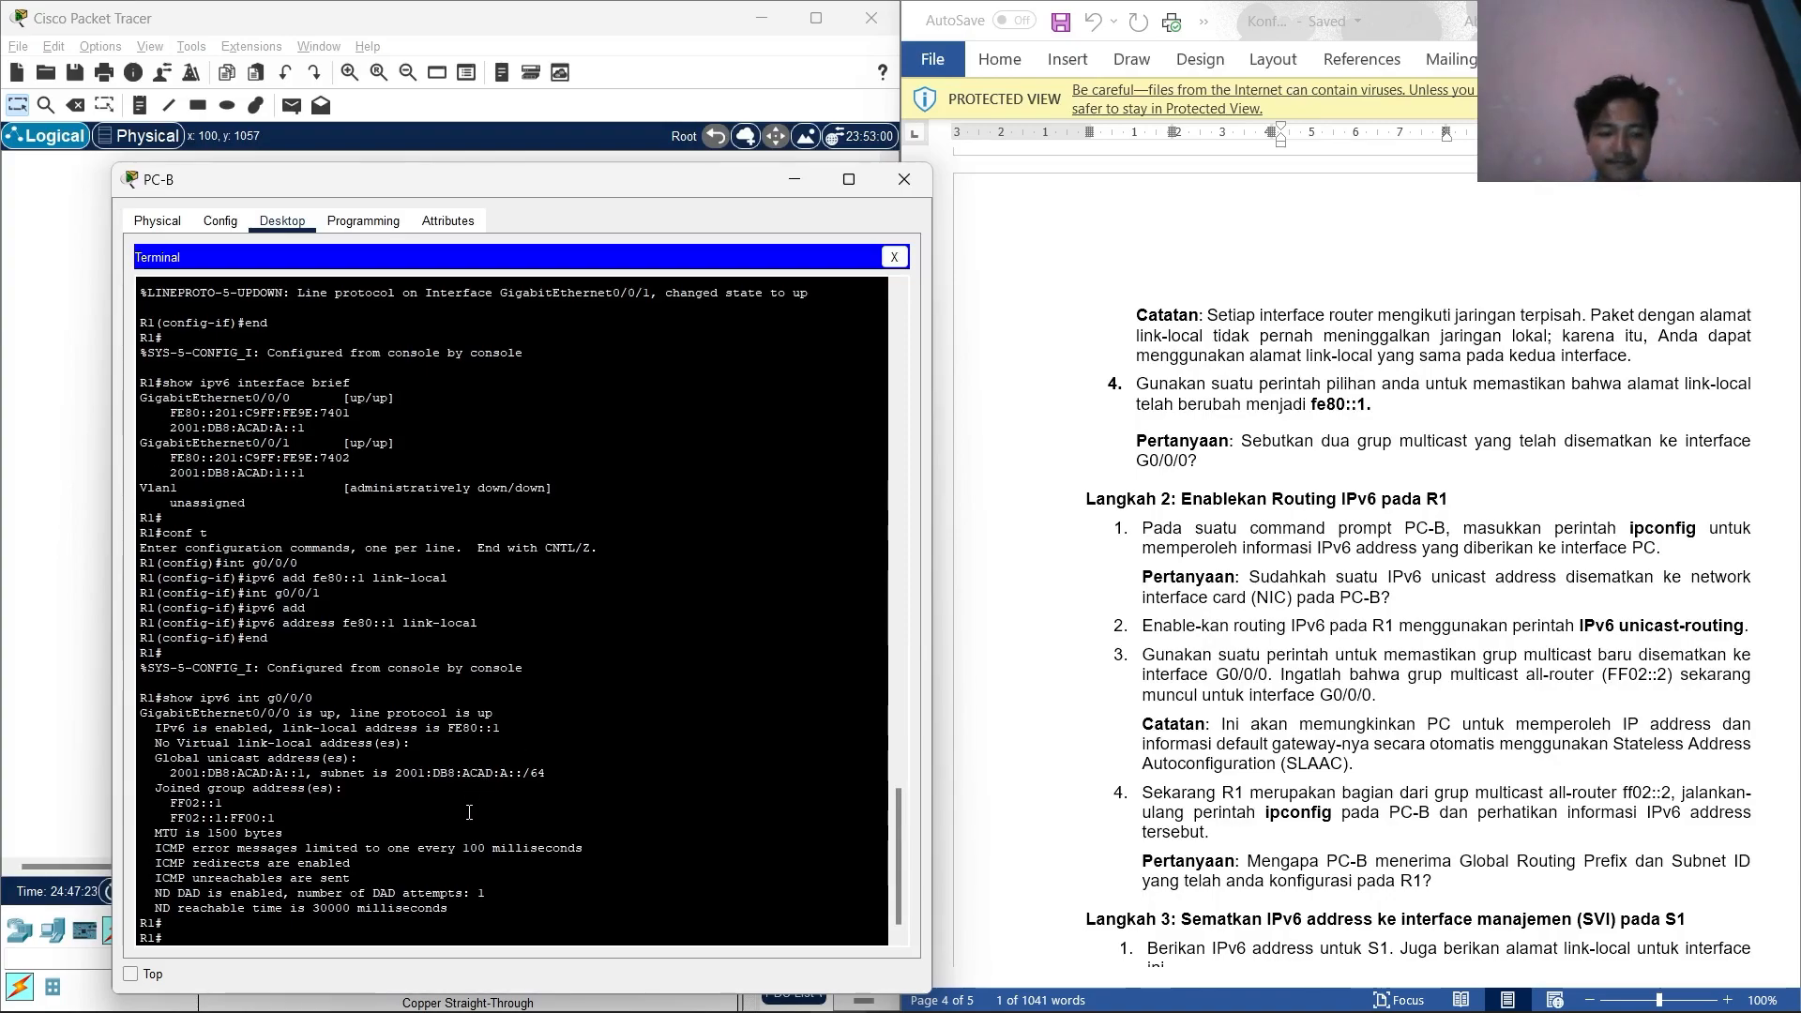
pyautogui.press('Return')
pyautogui.write('conf t')
pyautogui.press('Return')
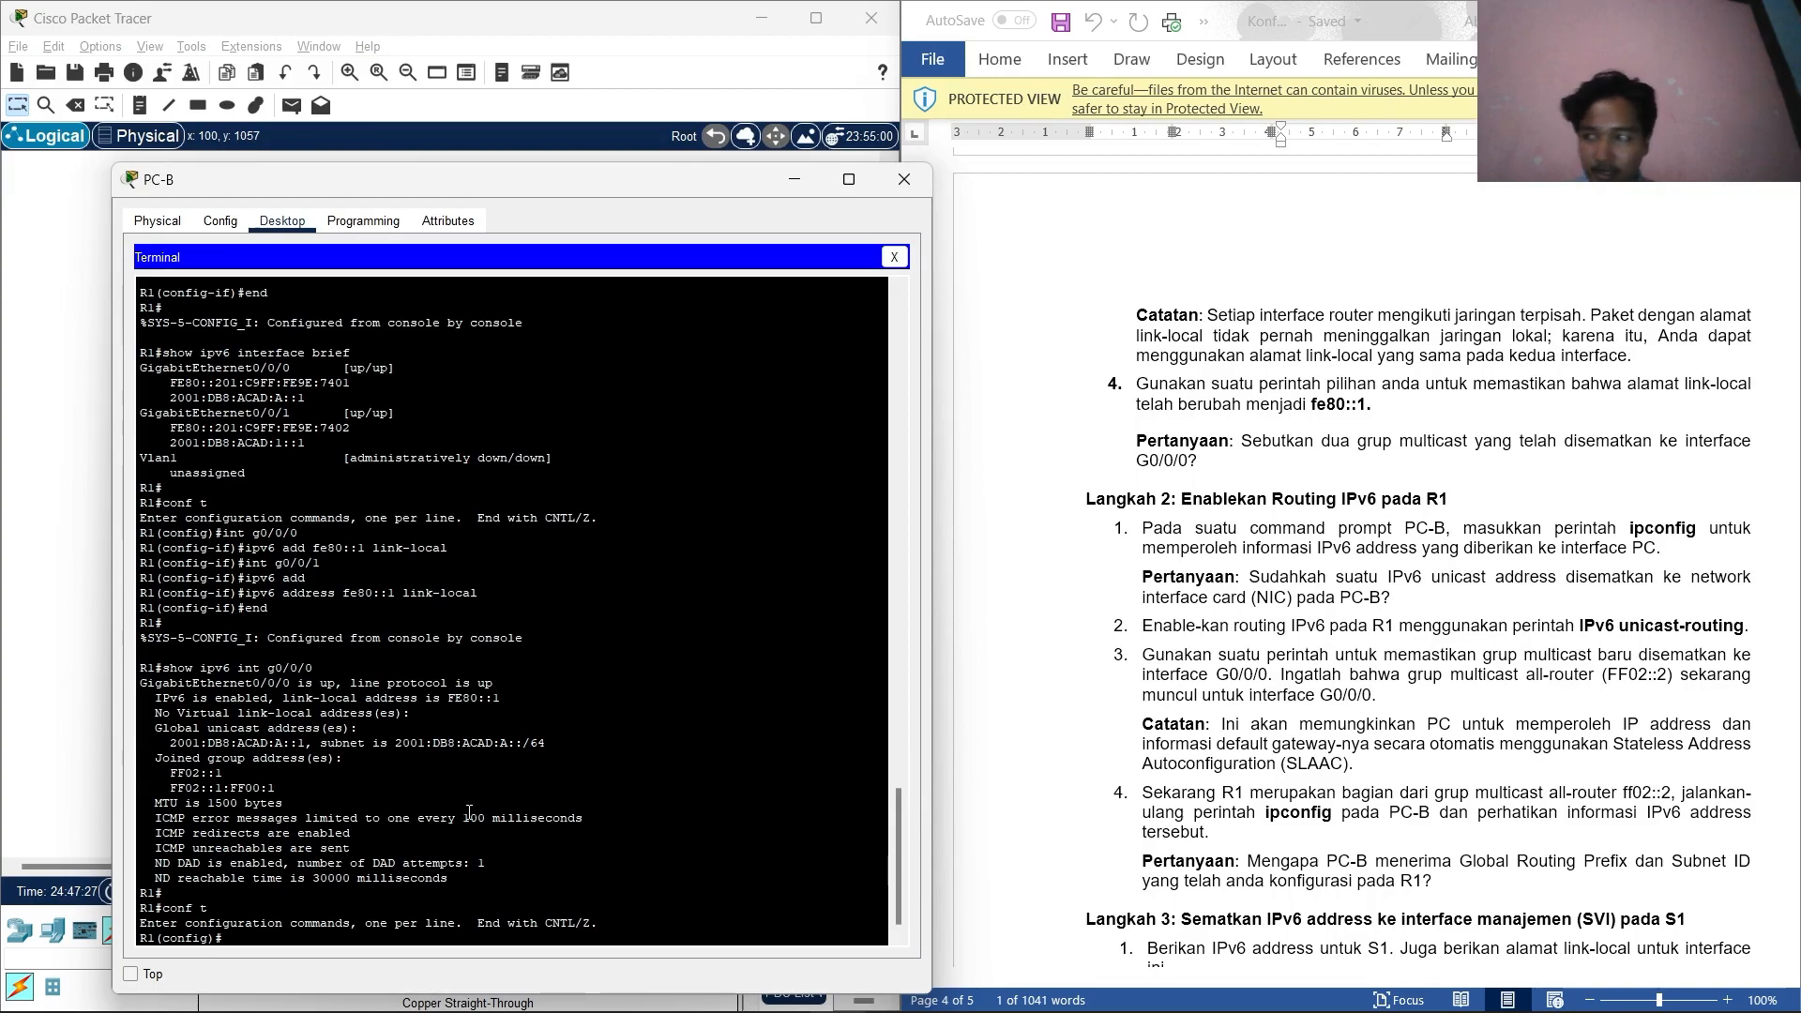
pyautogui.write('ipv6')
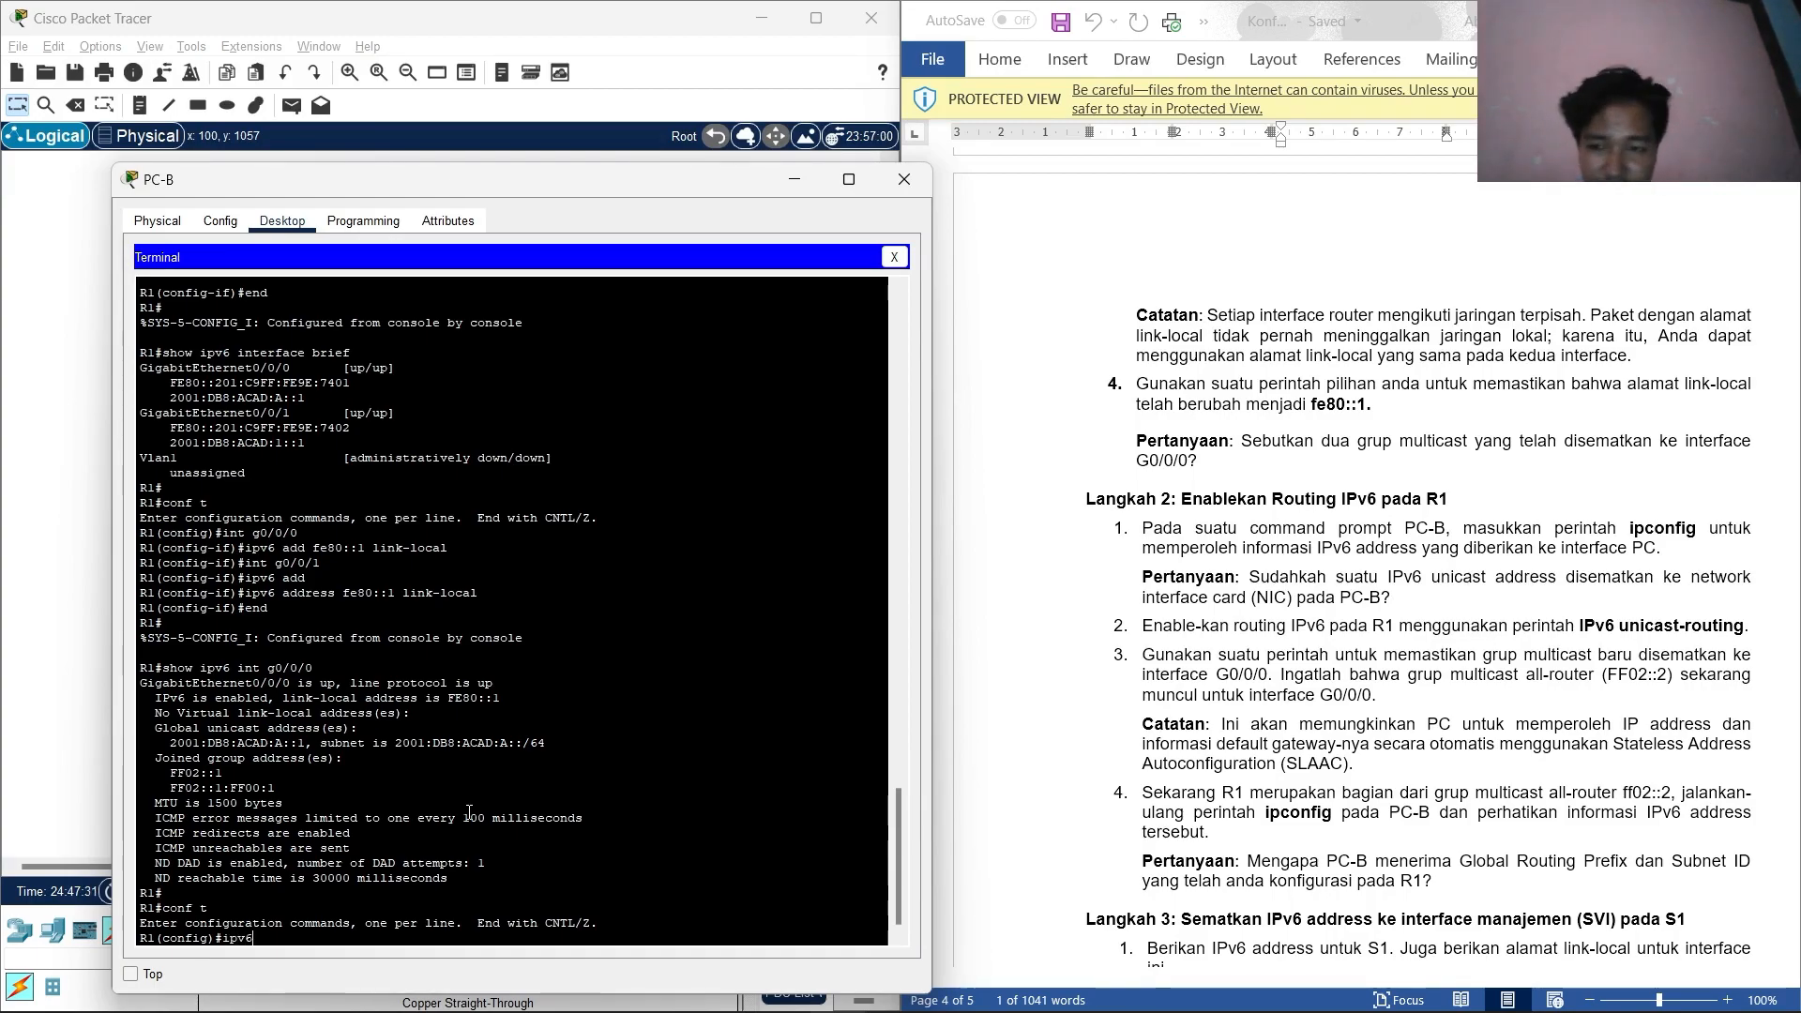
pyautogui.write(' uni')
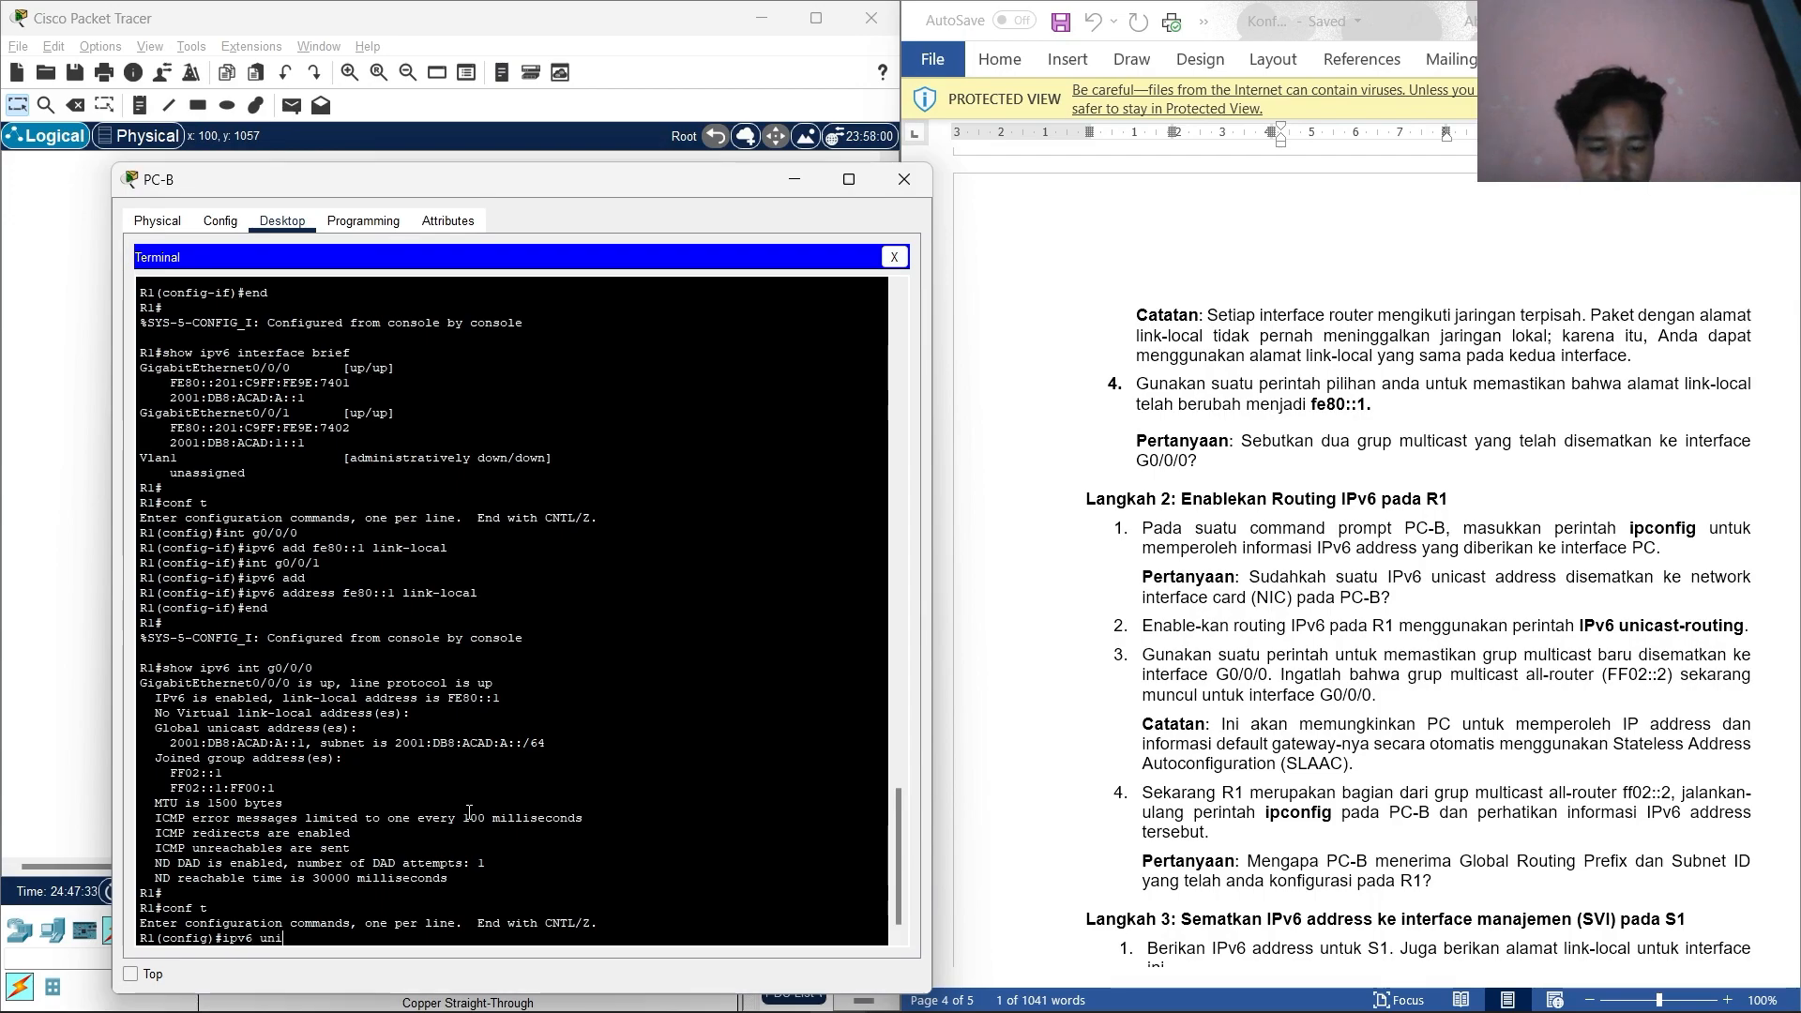
pyautogui.write('ca')
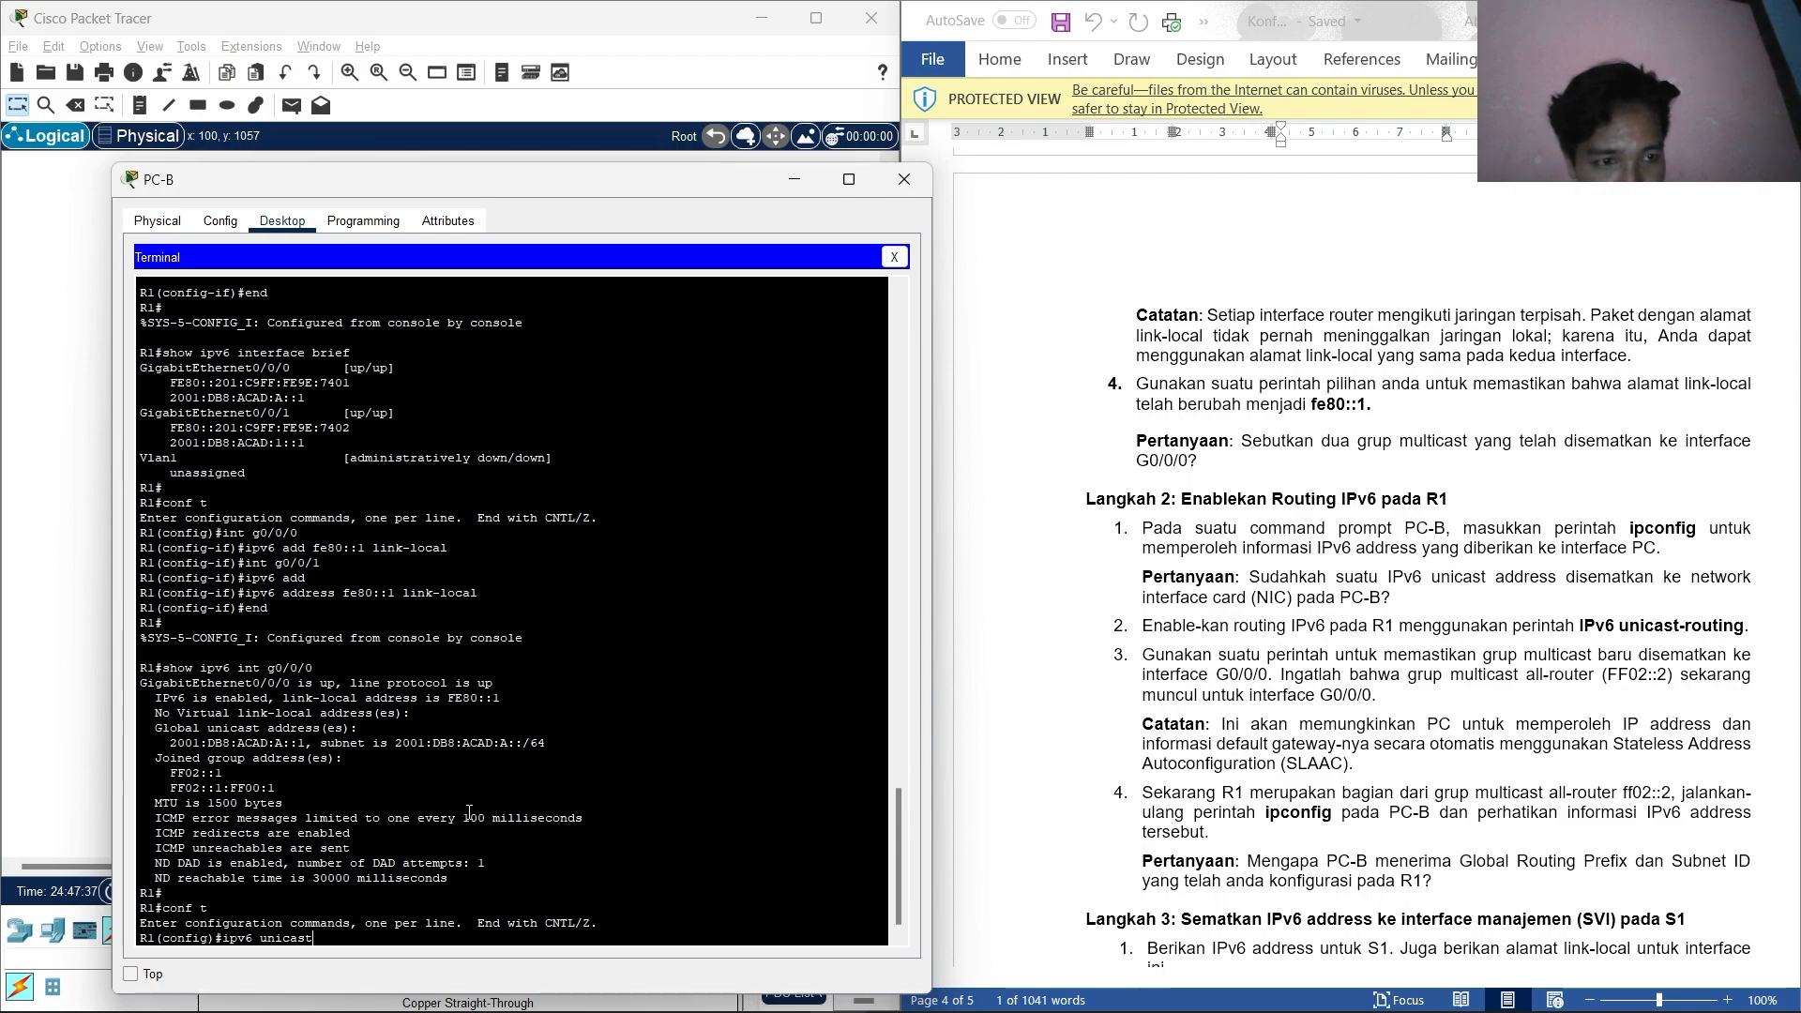
pyautogui.write('st-roi')
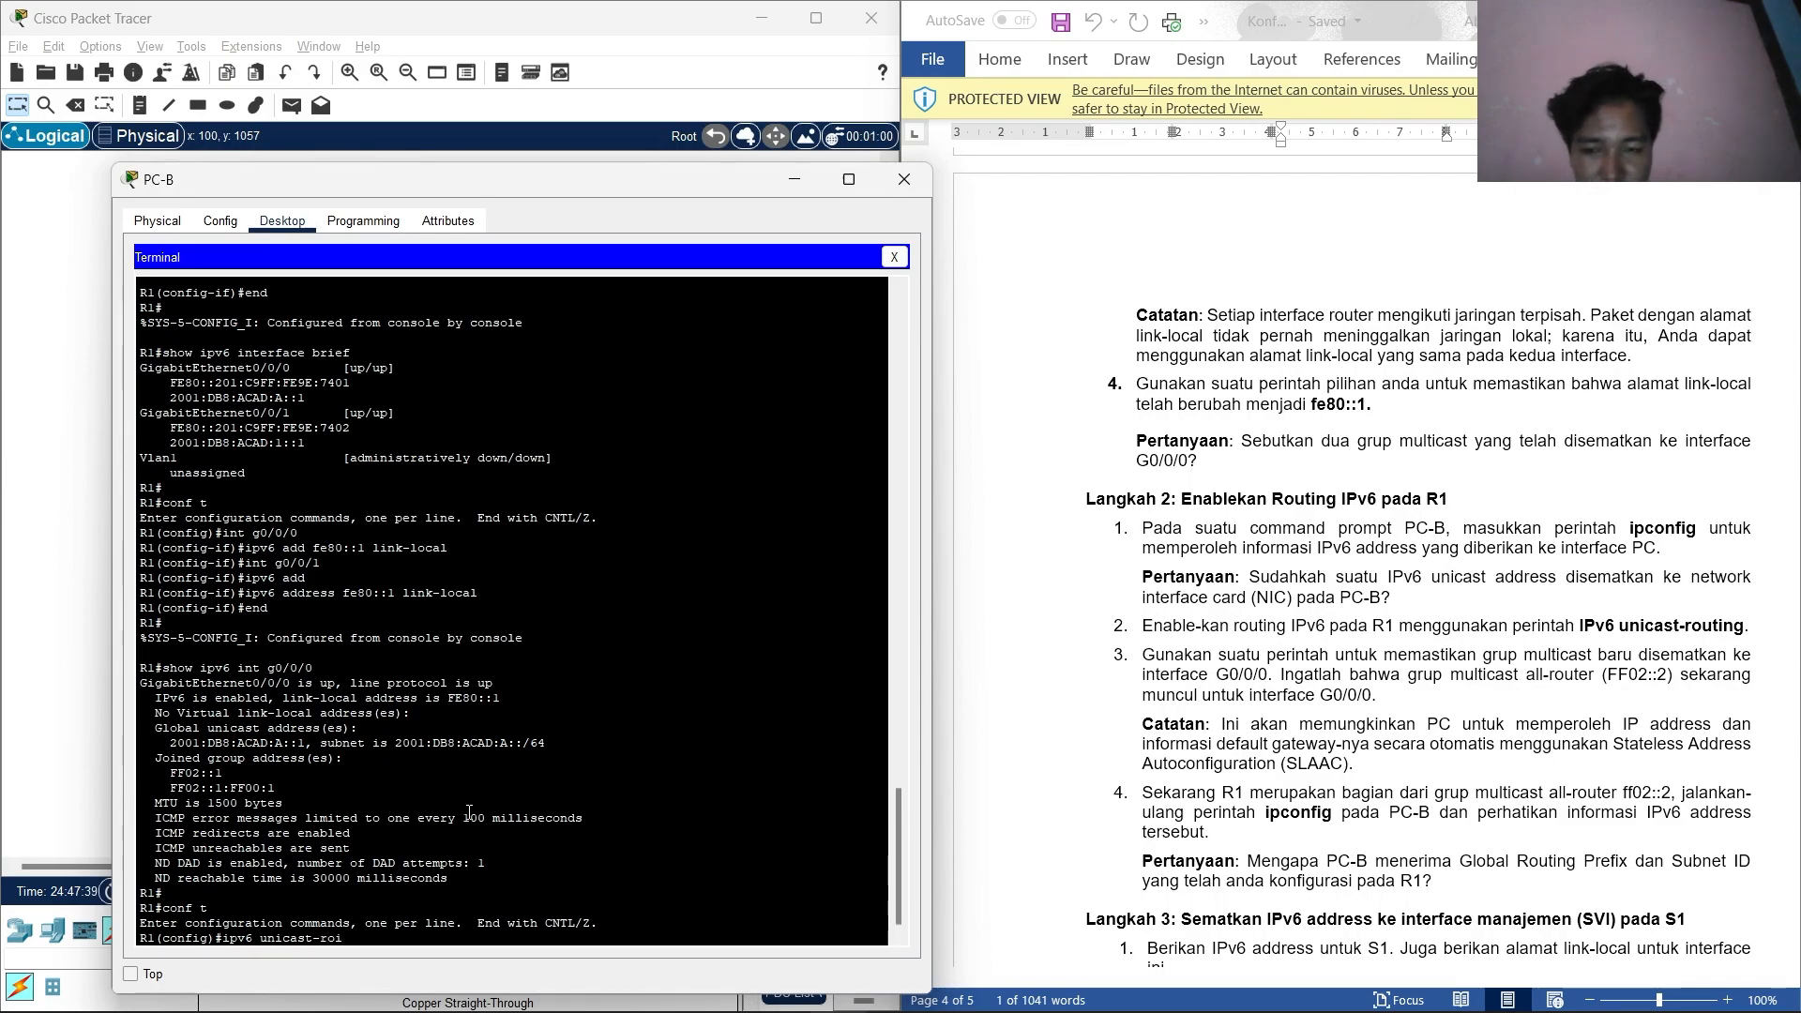
pyautogui.press('BackSpace')
pyautogui.write('uting')
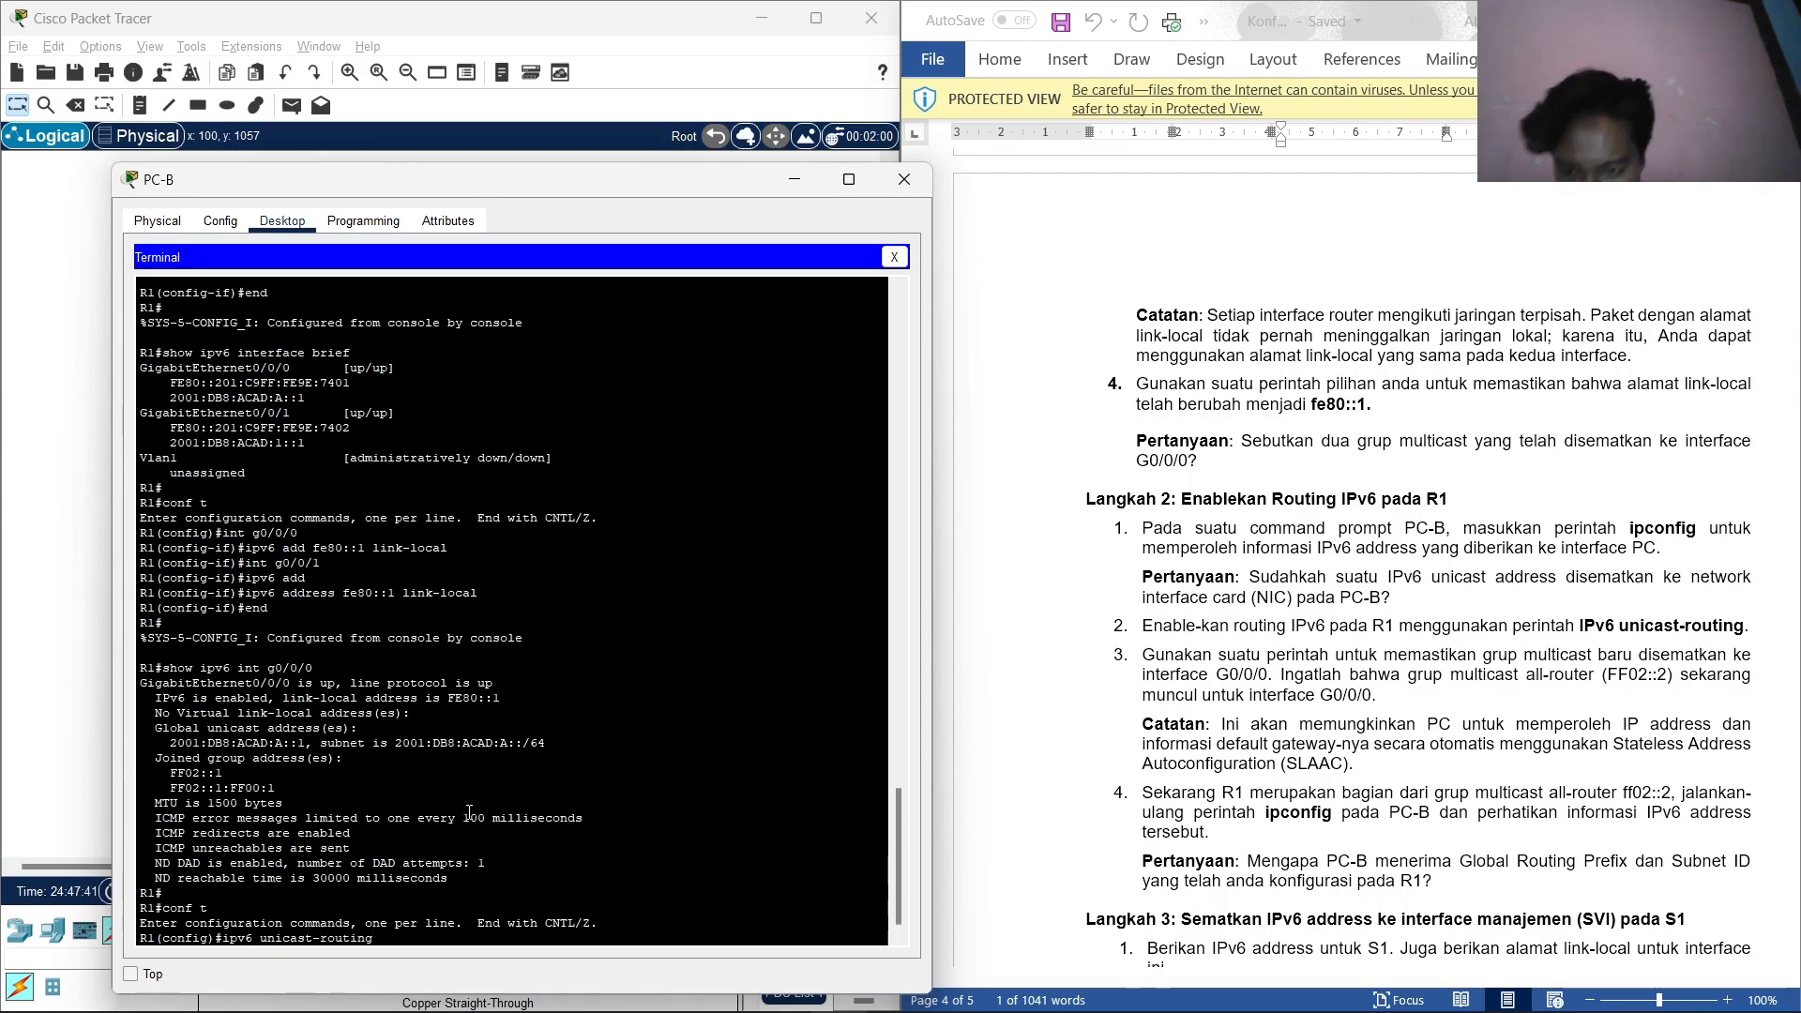
pyautogui.press('Return')
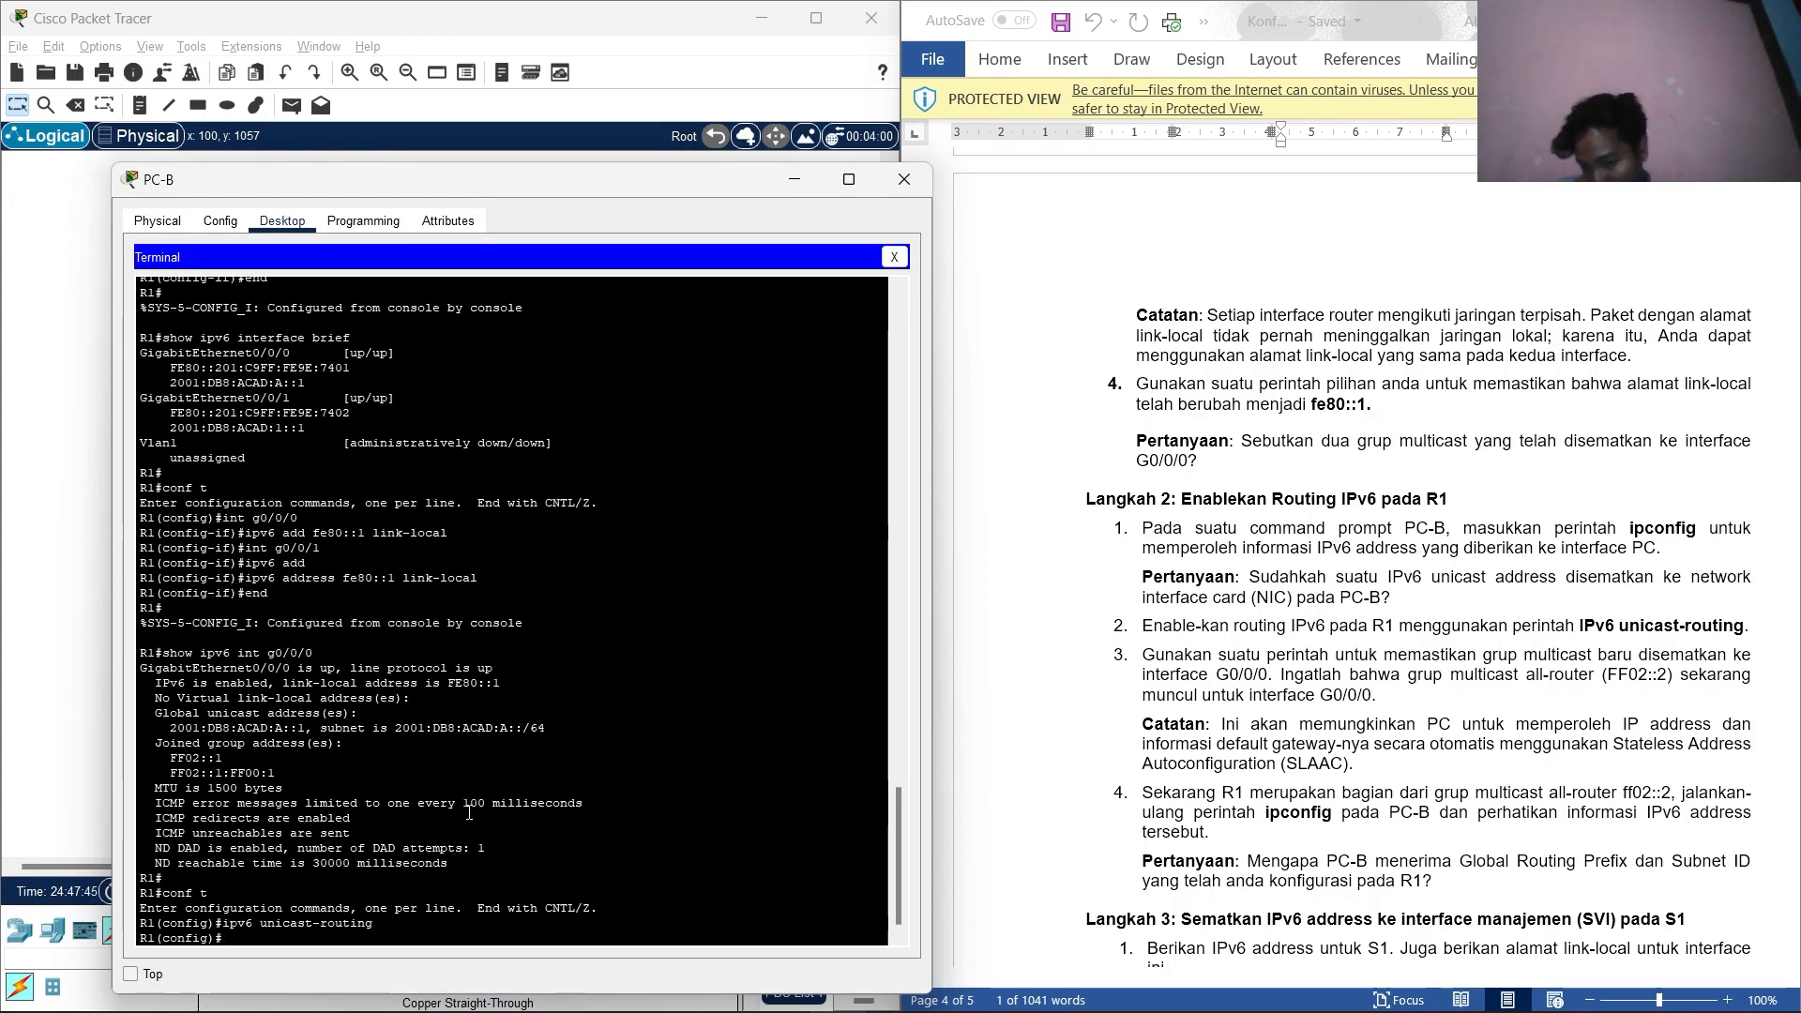
pyautogui.write('end')
pyautogui.press('Return')
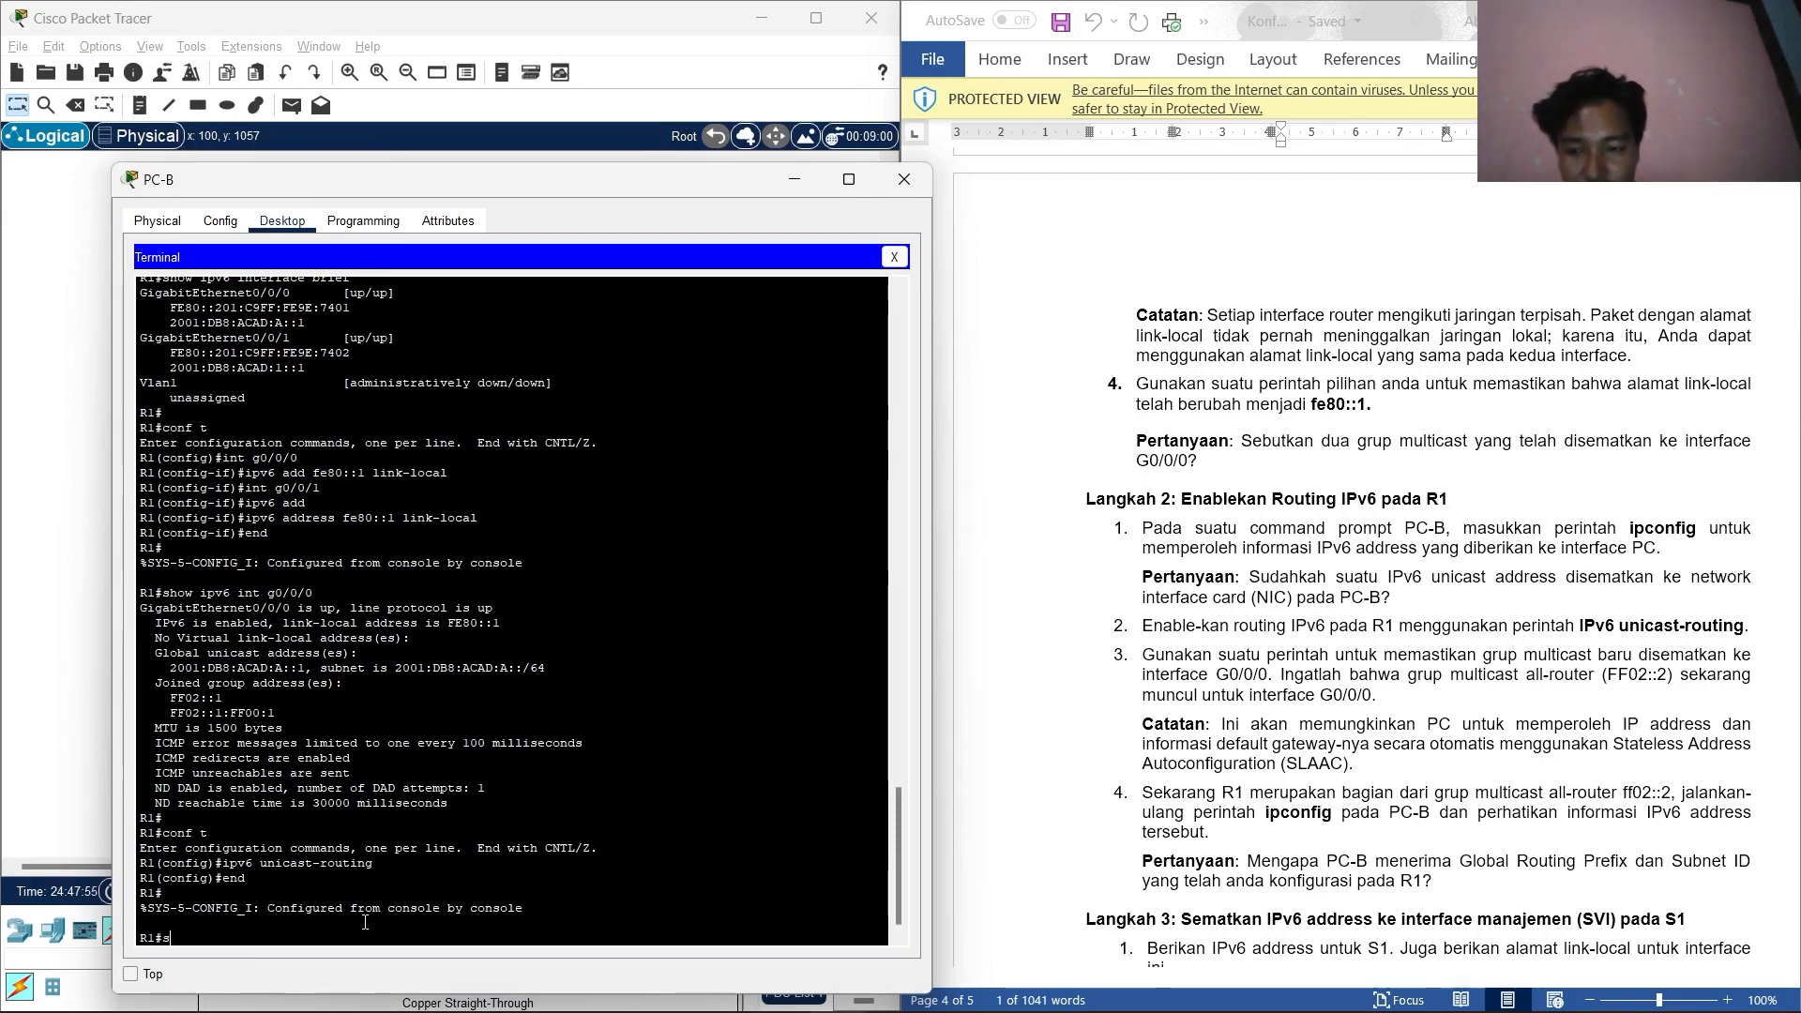
# Run show ipv6 int g0/0/0 on R1 and highlight the newly joined FF02::2 all-routers group.
pyautogui.write('show ipv6 int')
pyautogui.press('BackSpace')
pyautogui.press('BackSpace')
pyautogui.press('BackSpace')
pyautogui.write('p')
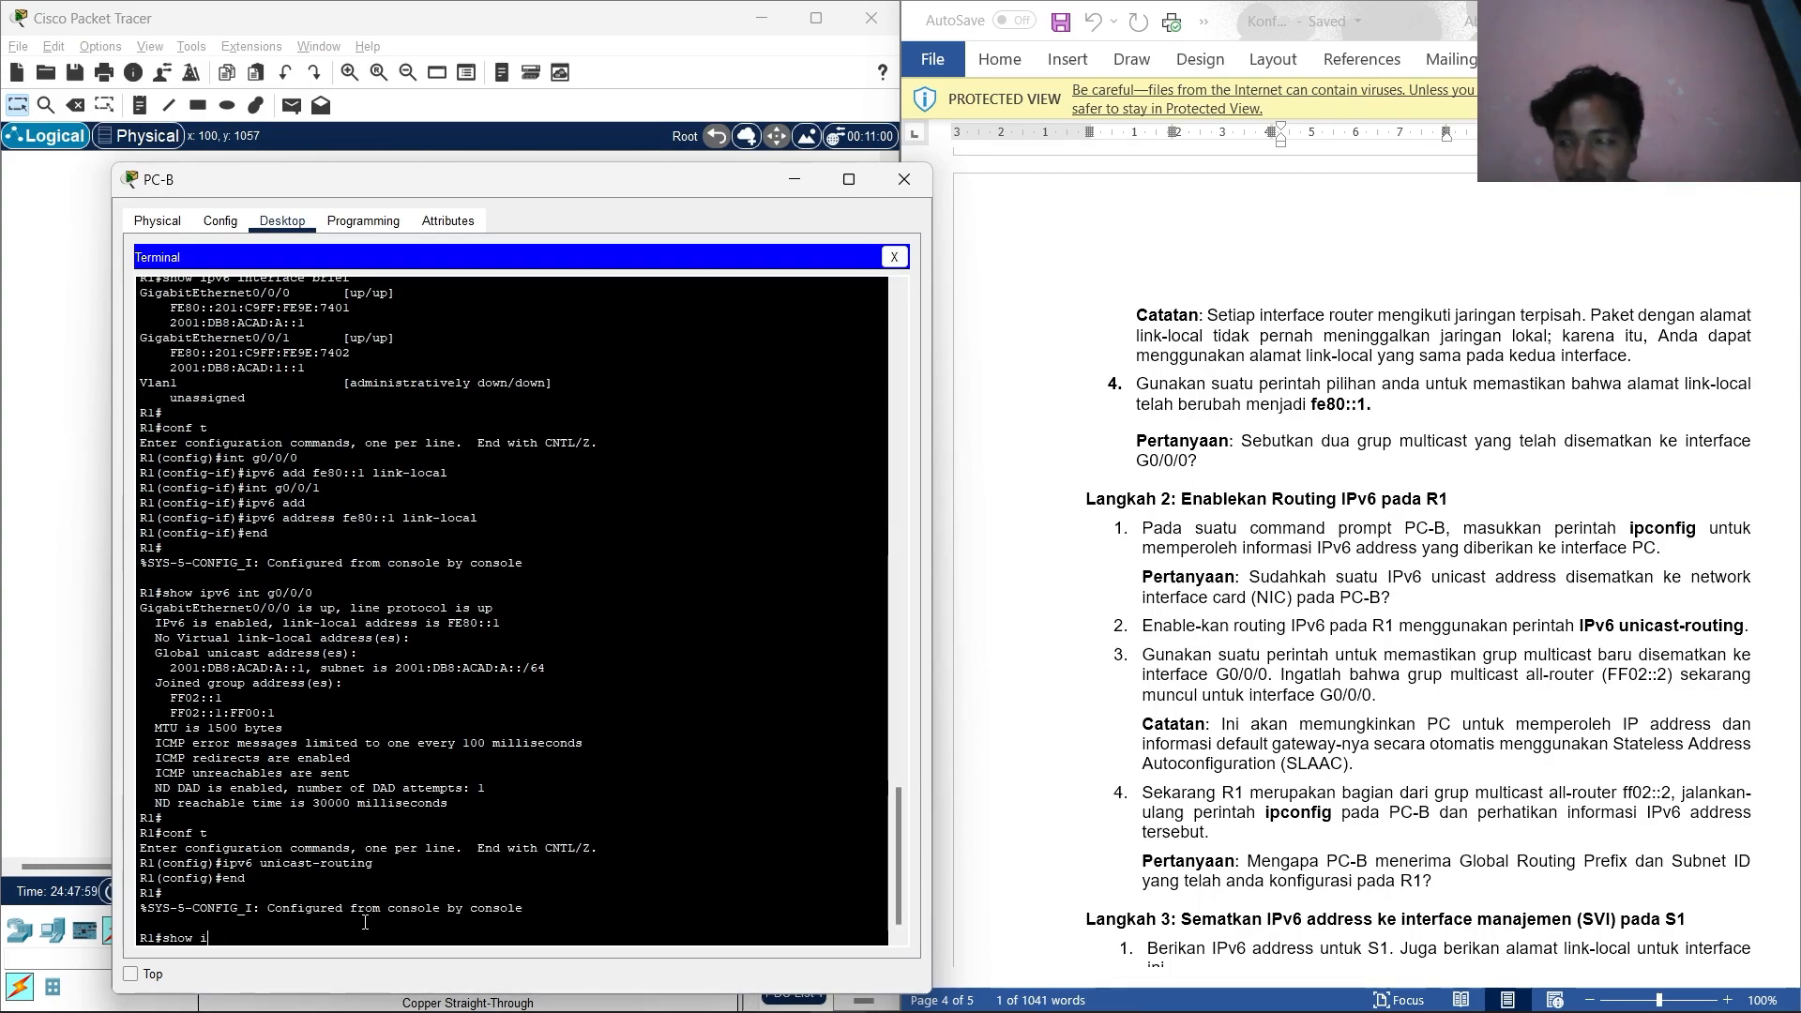
pyautogui.press('BackSpace')
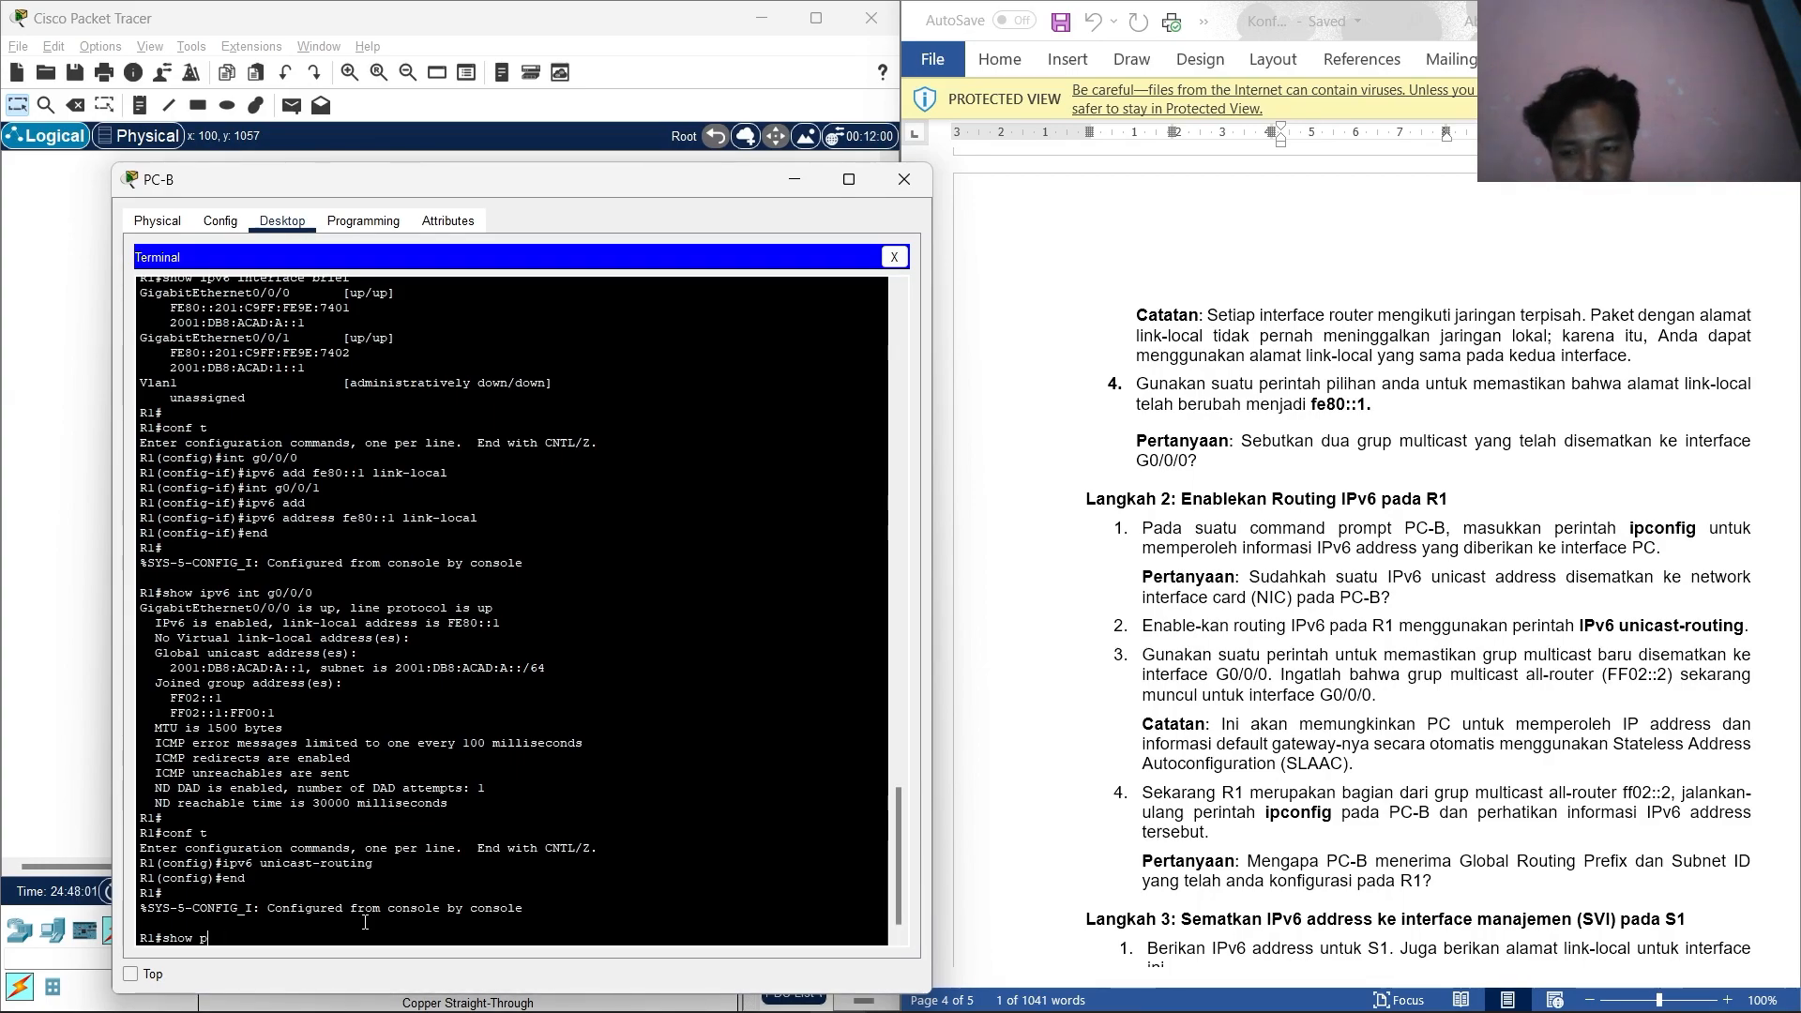
pyautogui.write('ipv6')
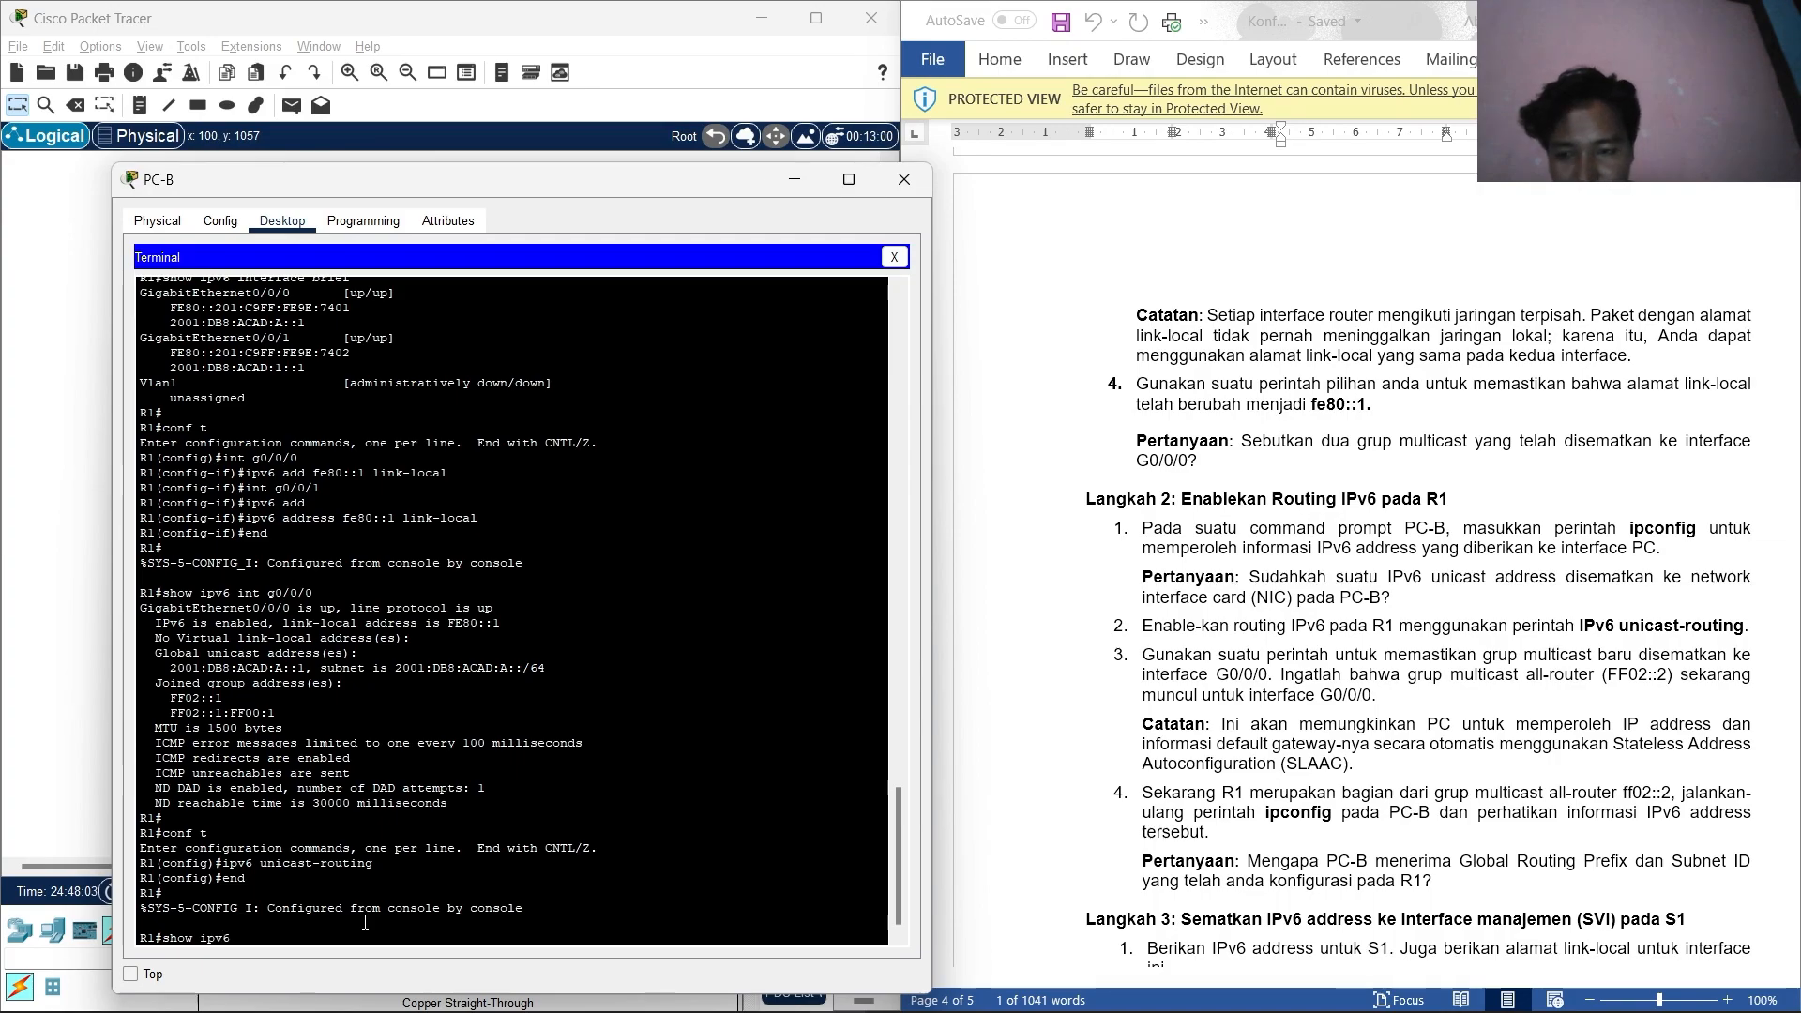
pyautogui.write(' int g0')
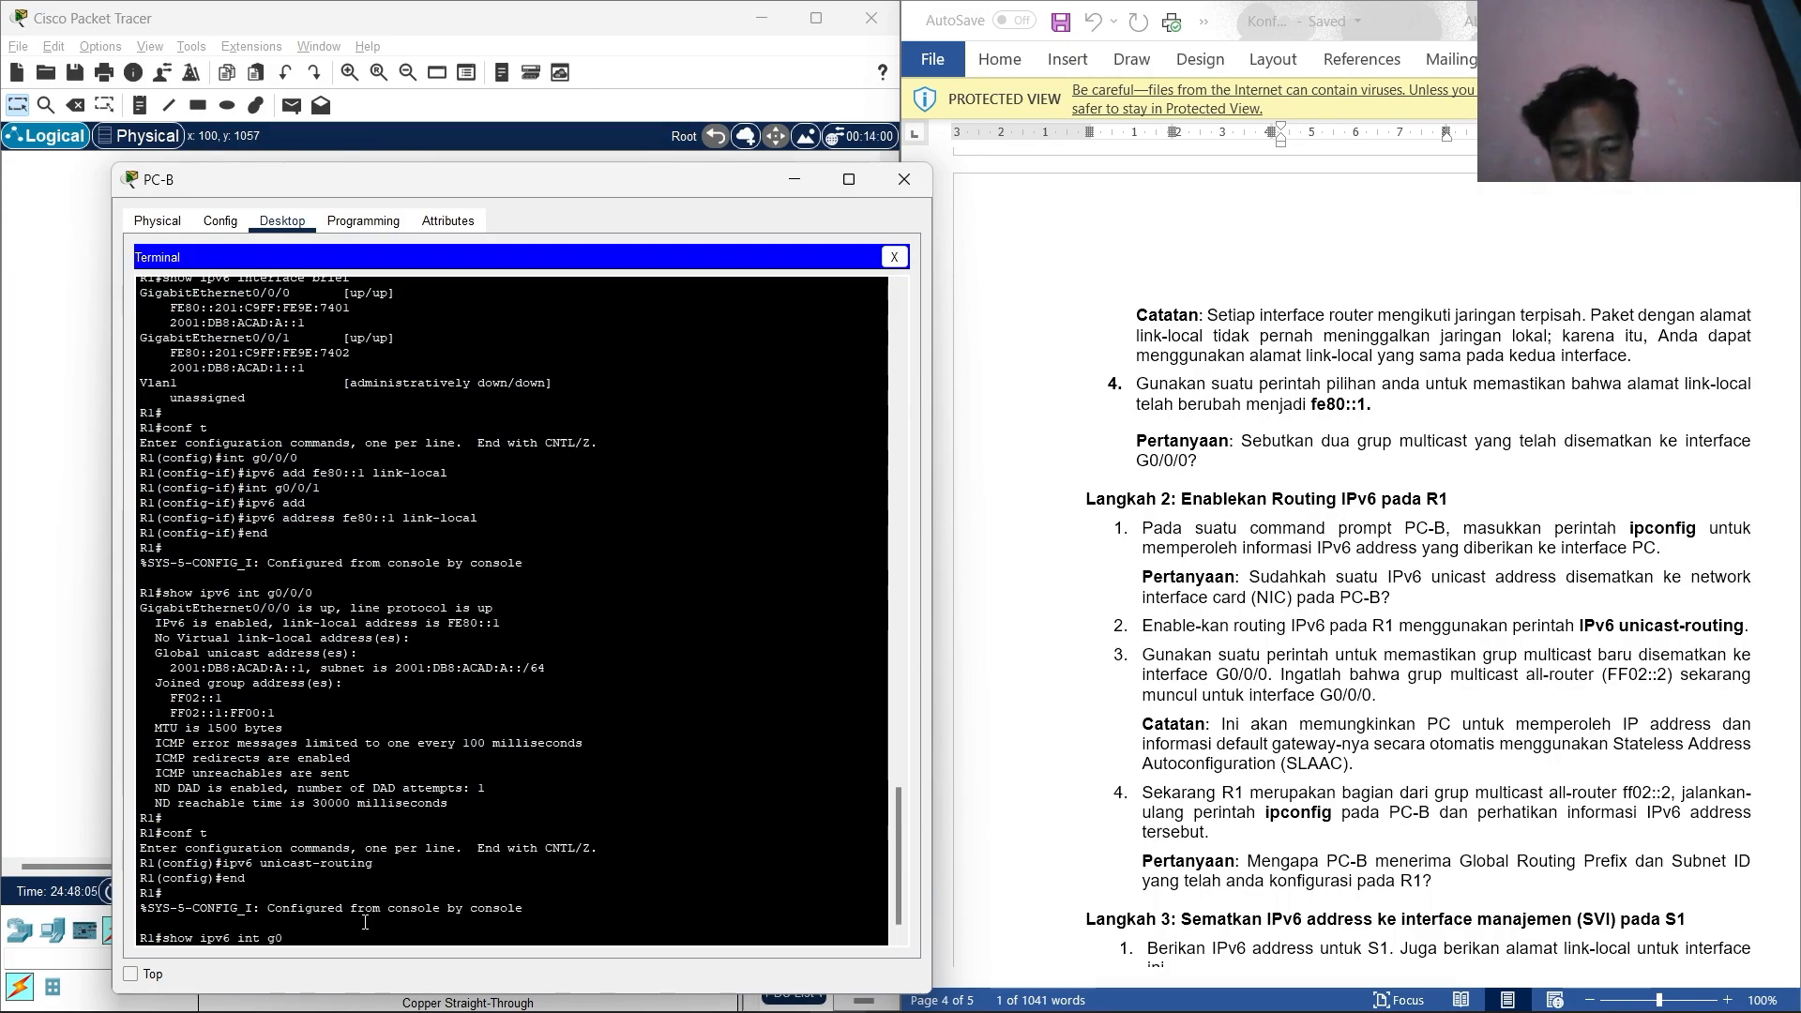
pyautogui.write('/0/')
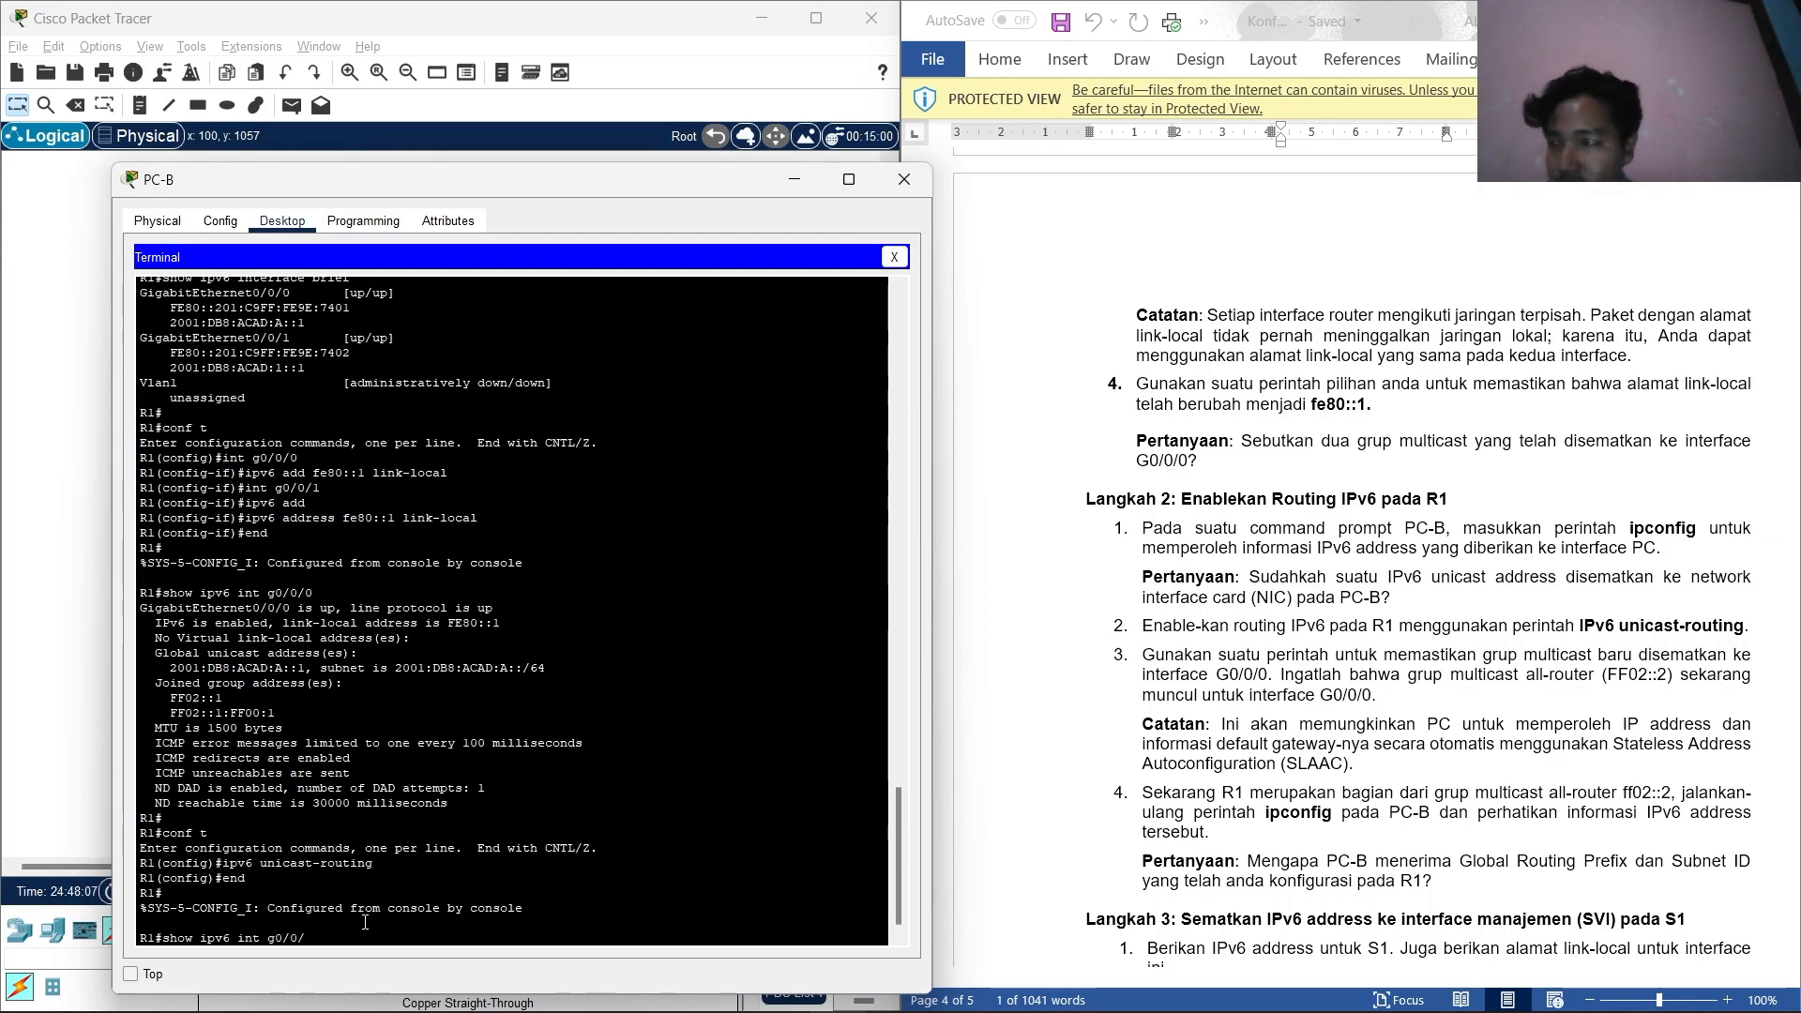
pyautogui.write('0')
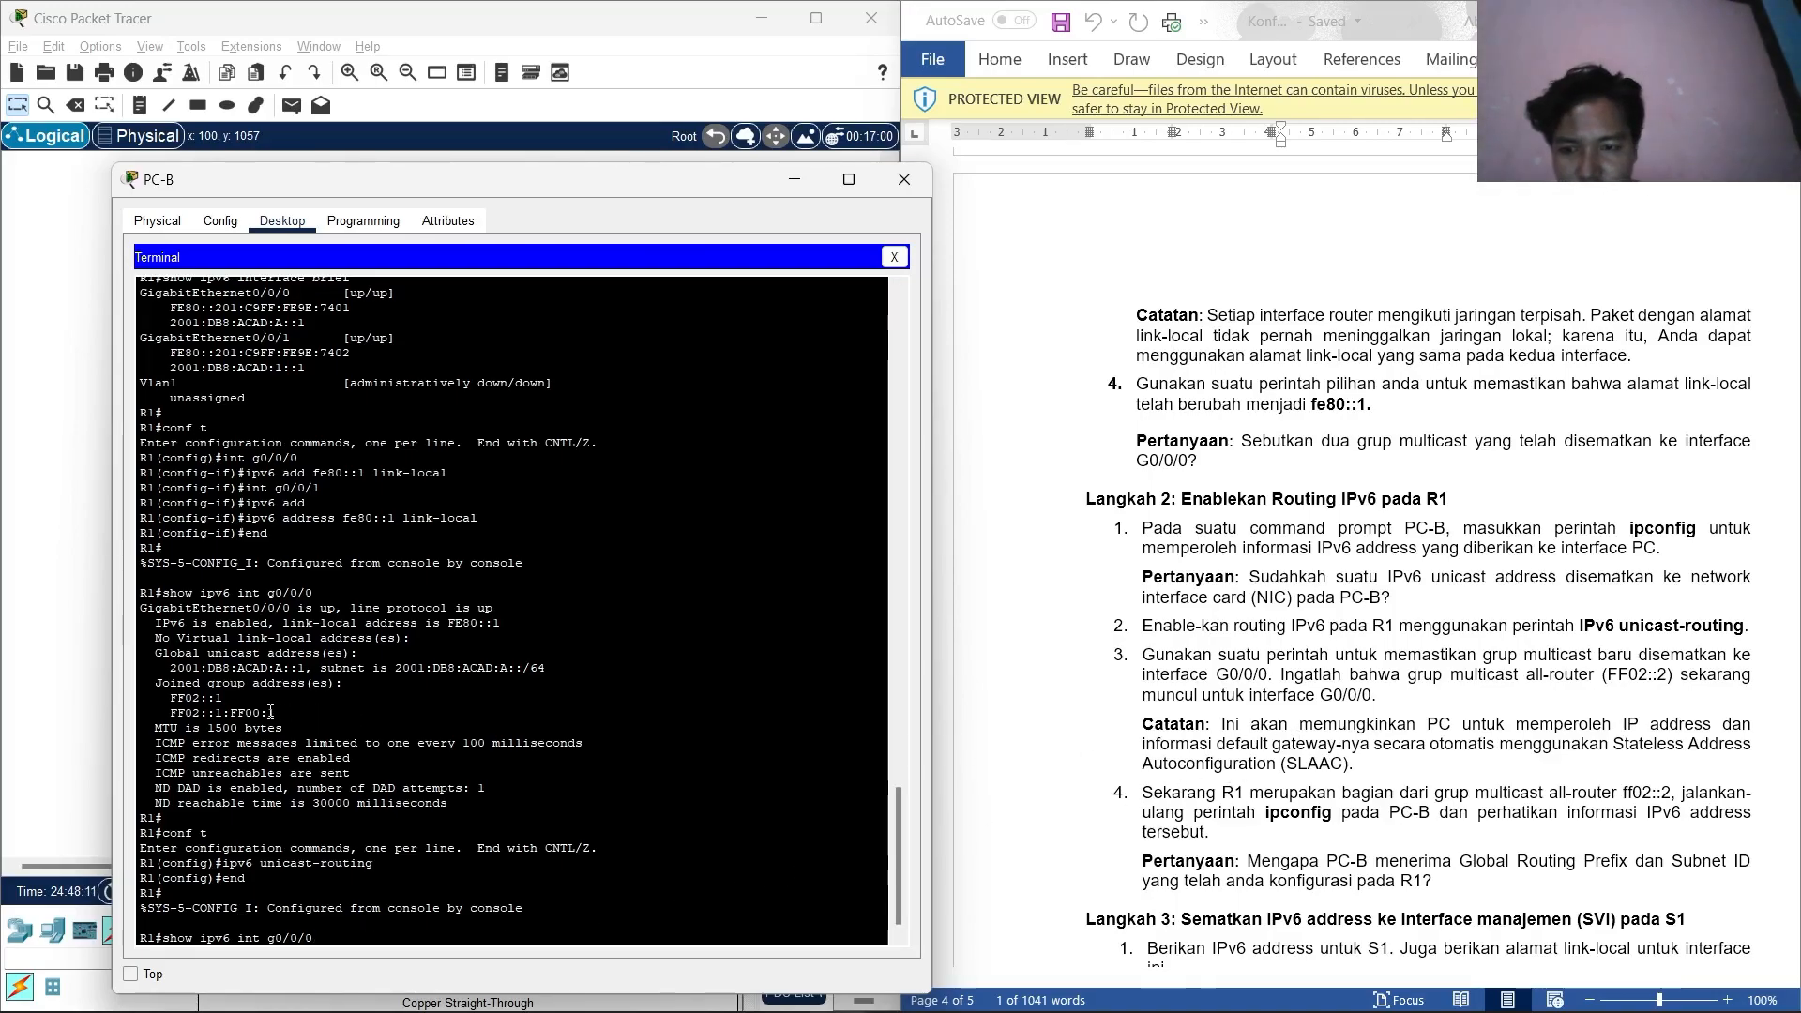
pyautogui.press('Return')
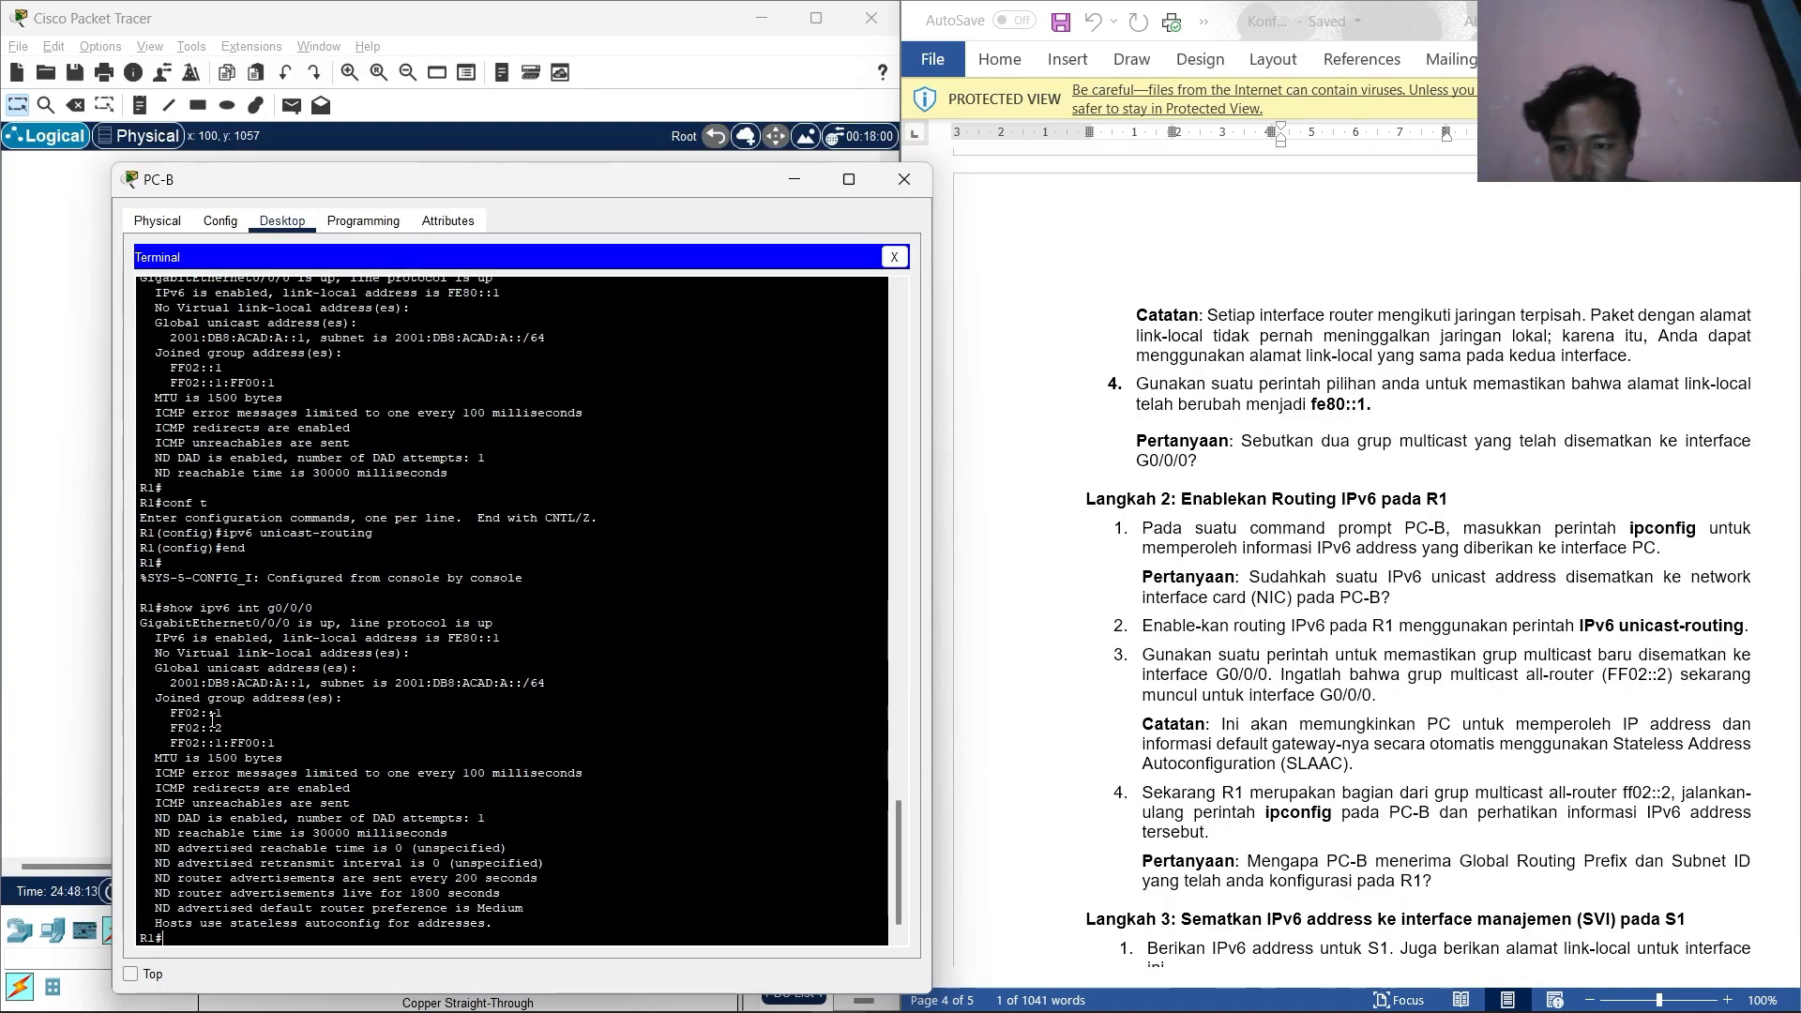
pyautogui.moveTo(223, 728); pyautogui.dragTo(170, 733)
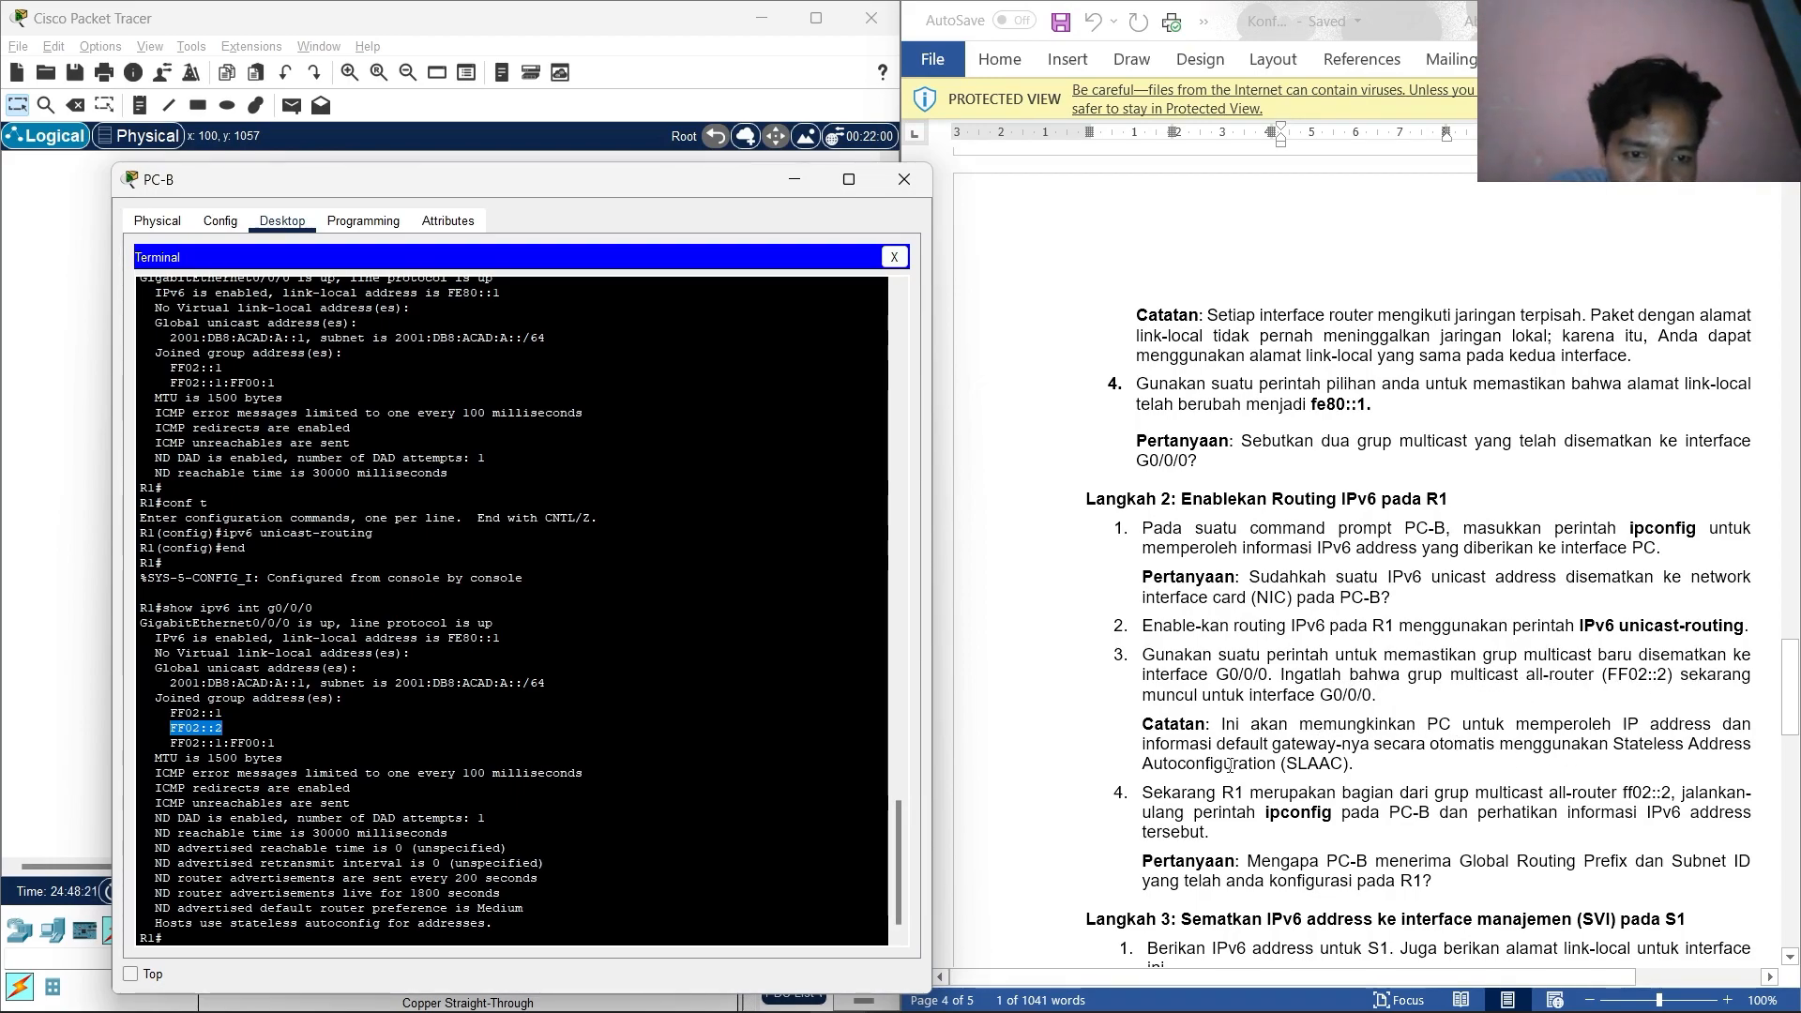
pyautogui.moveTo(236, 730); pyautogui.dragTo(164, 730)
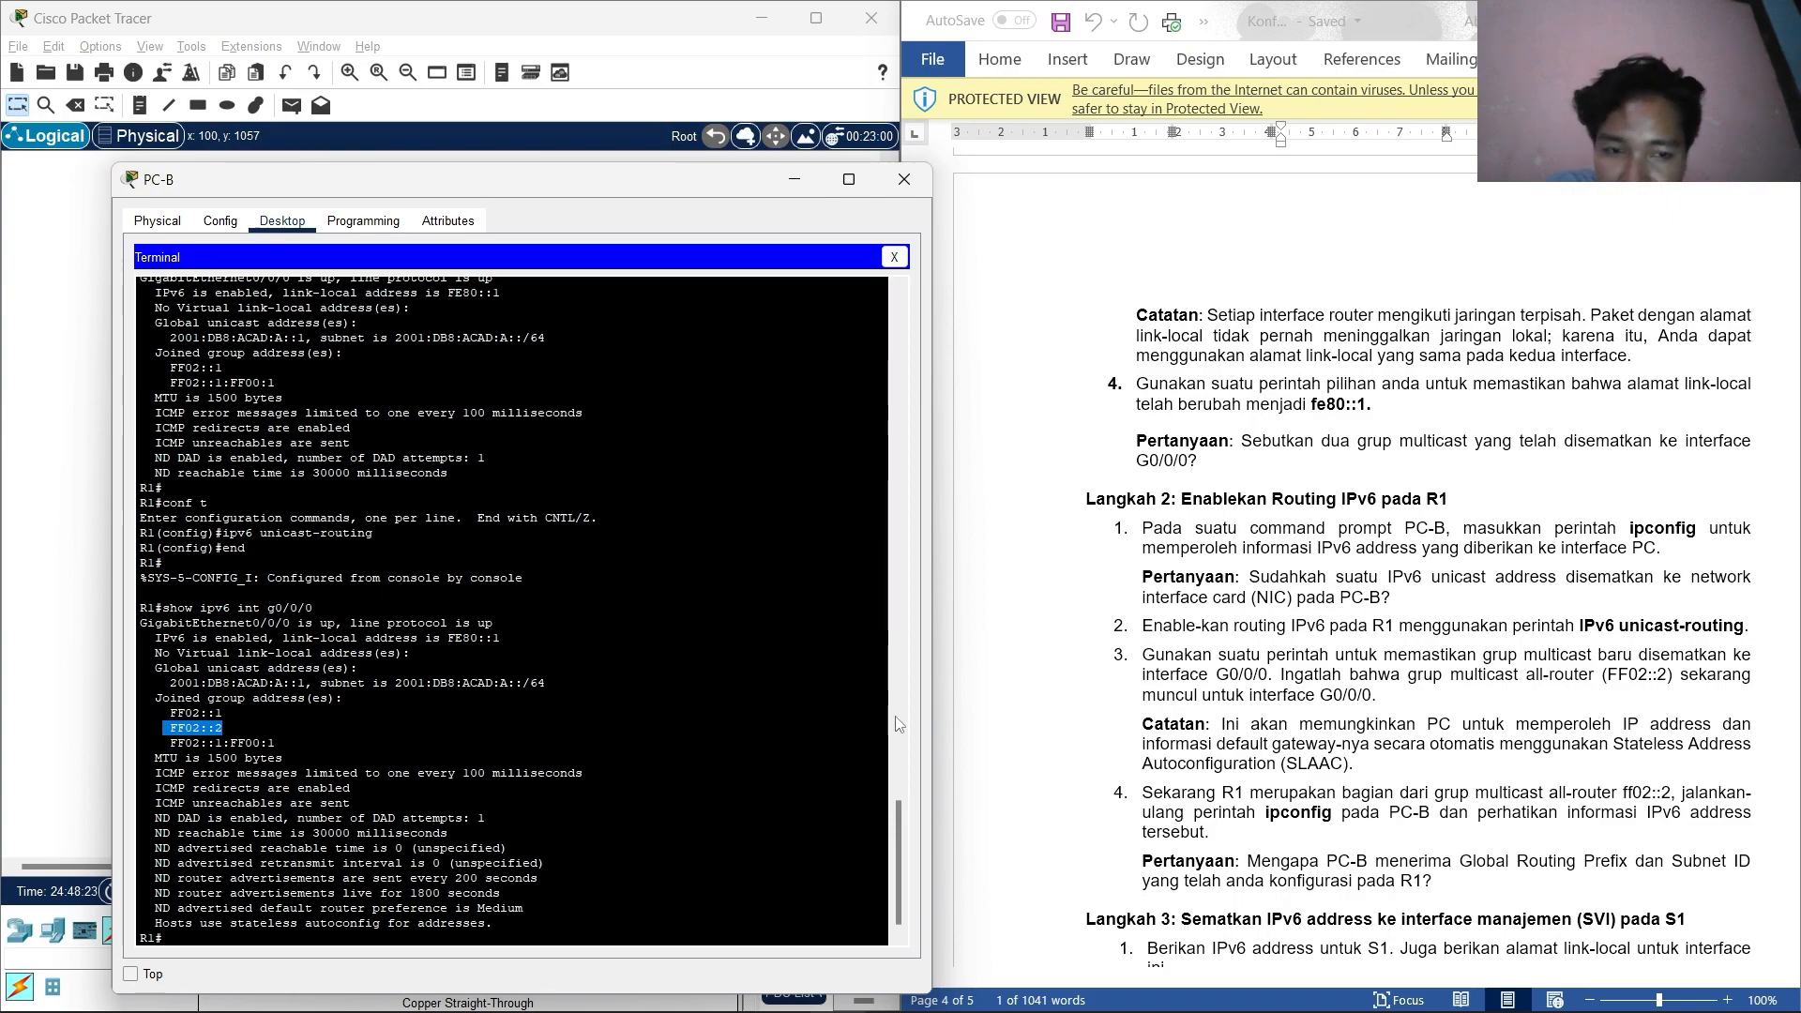
pyautogui.scroll(-2, 1168, 711)
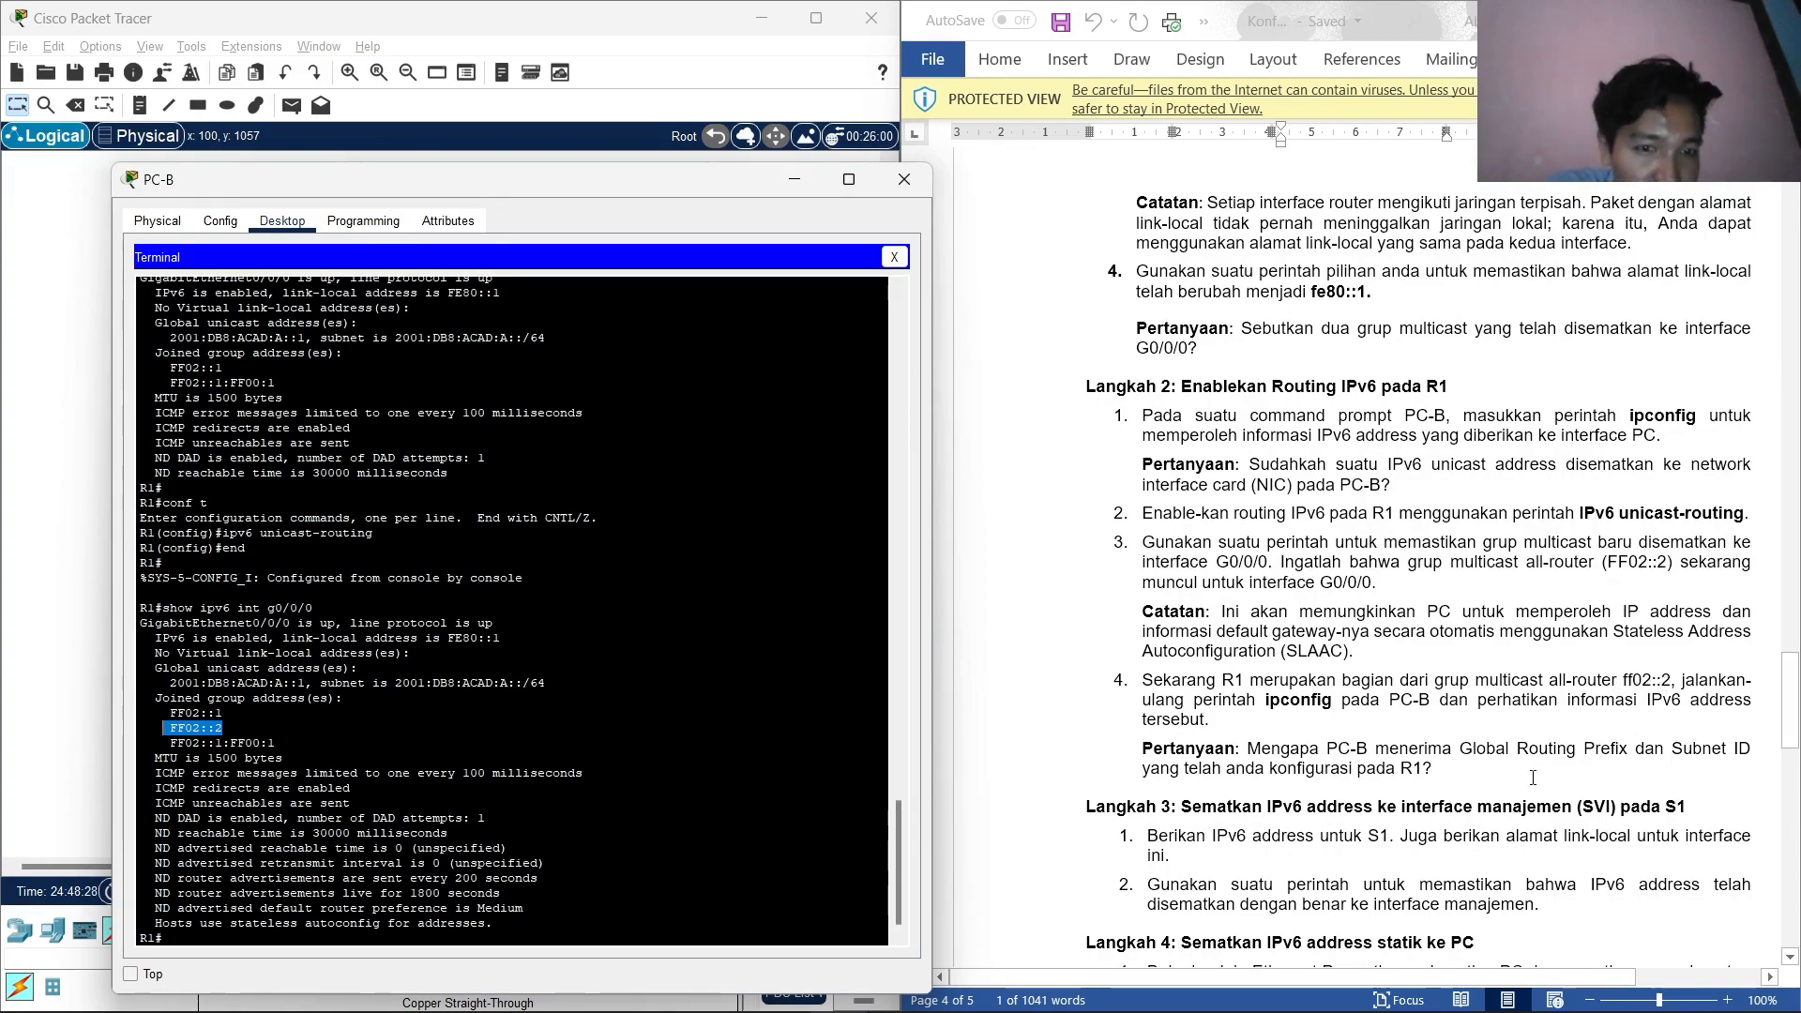
# Re-run ipconfig on PC-B, which still lists only link-local FE80::20D:BDFF:FEEE:1C37.
pyautogui.click(894, 256)
pyautogui.click(713, 384)
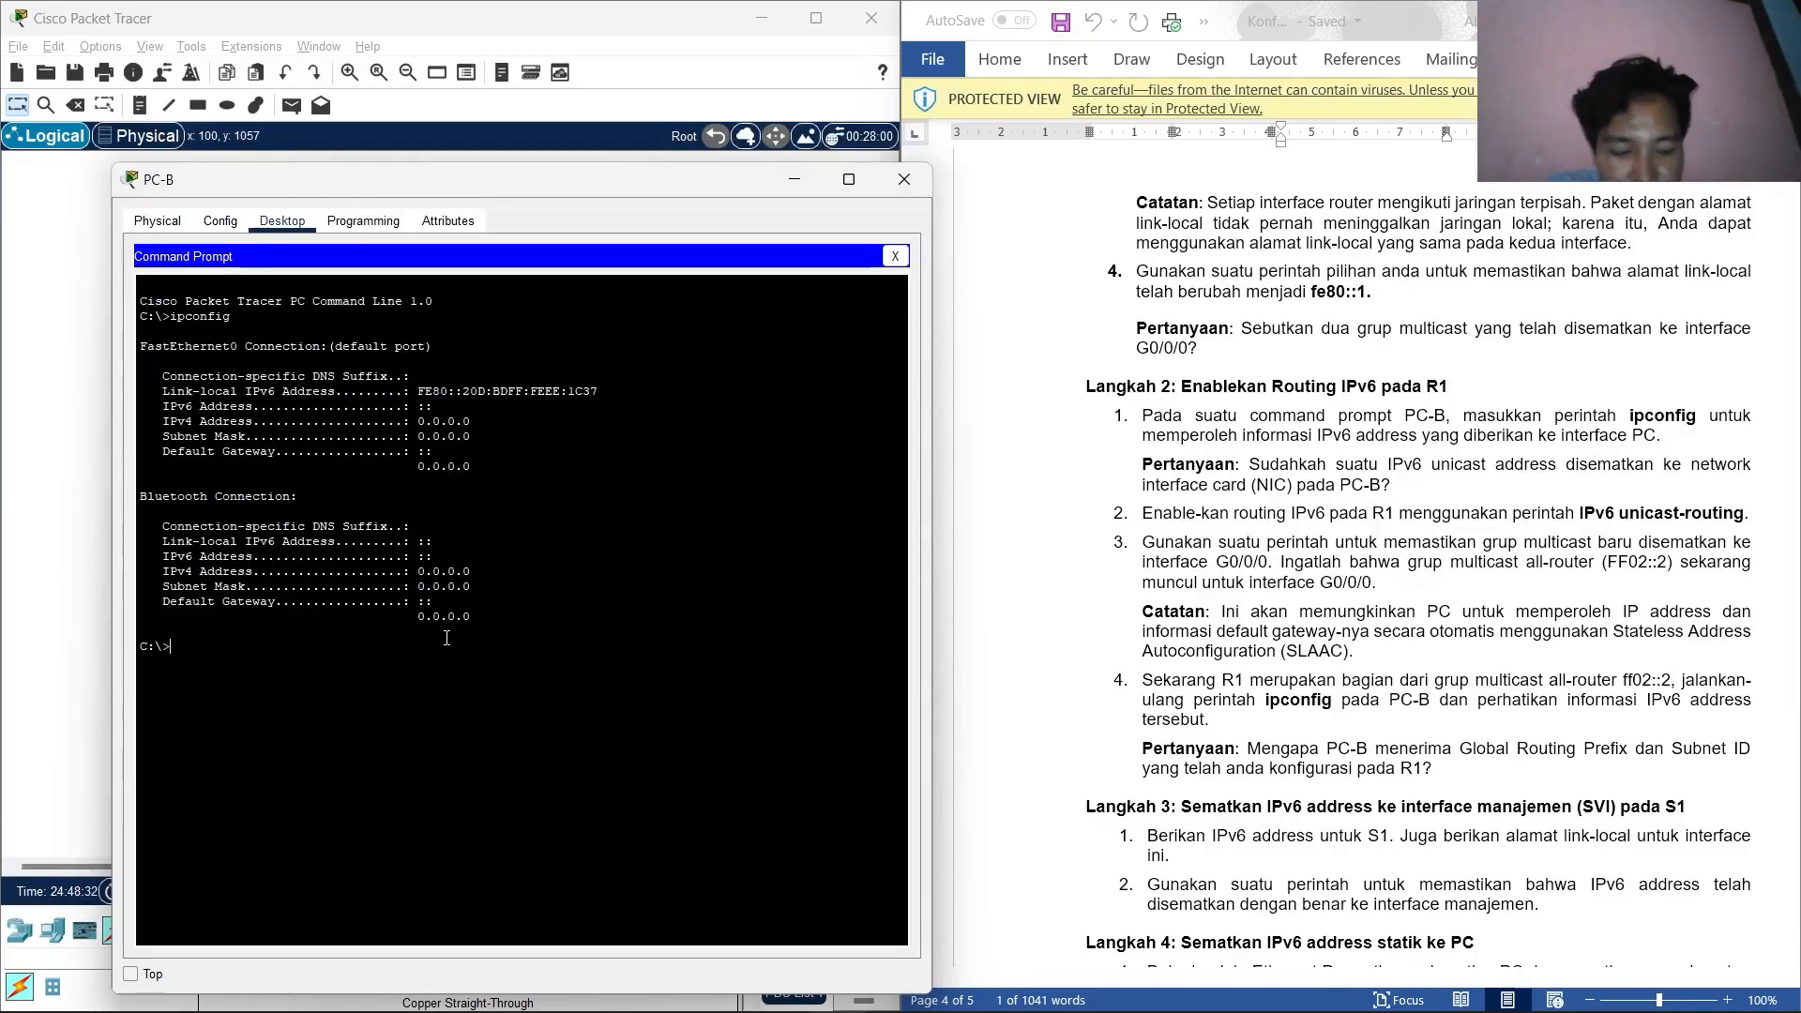
pyautogui.write('ipconfig')
pyautogui.press('Return')
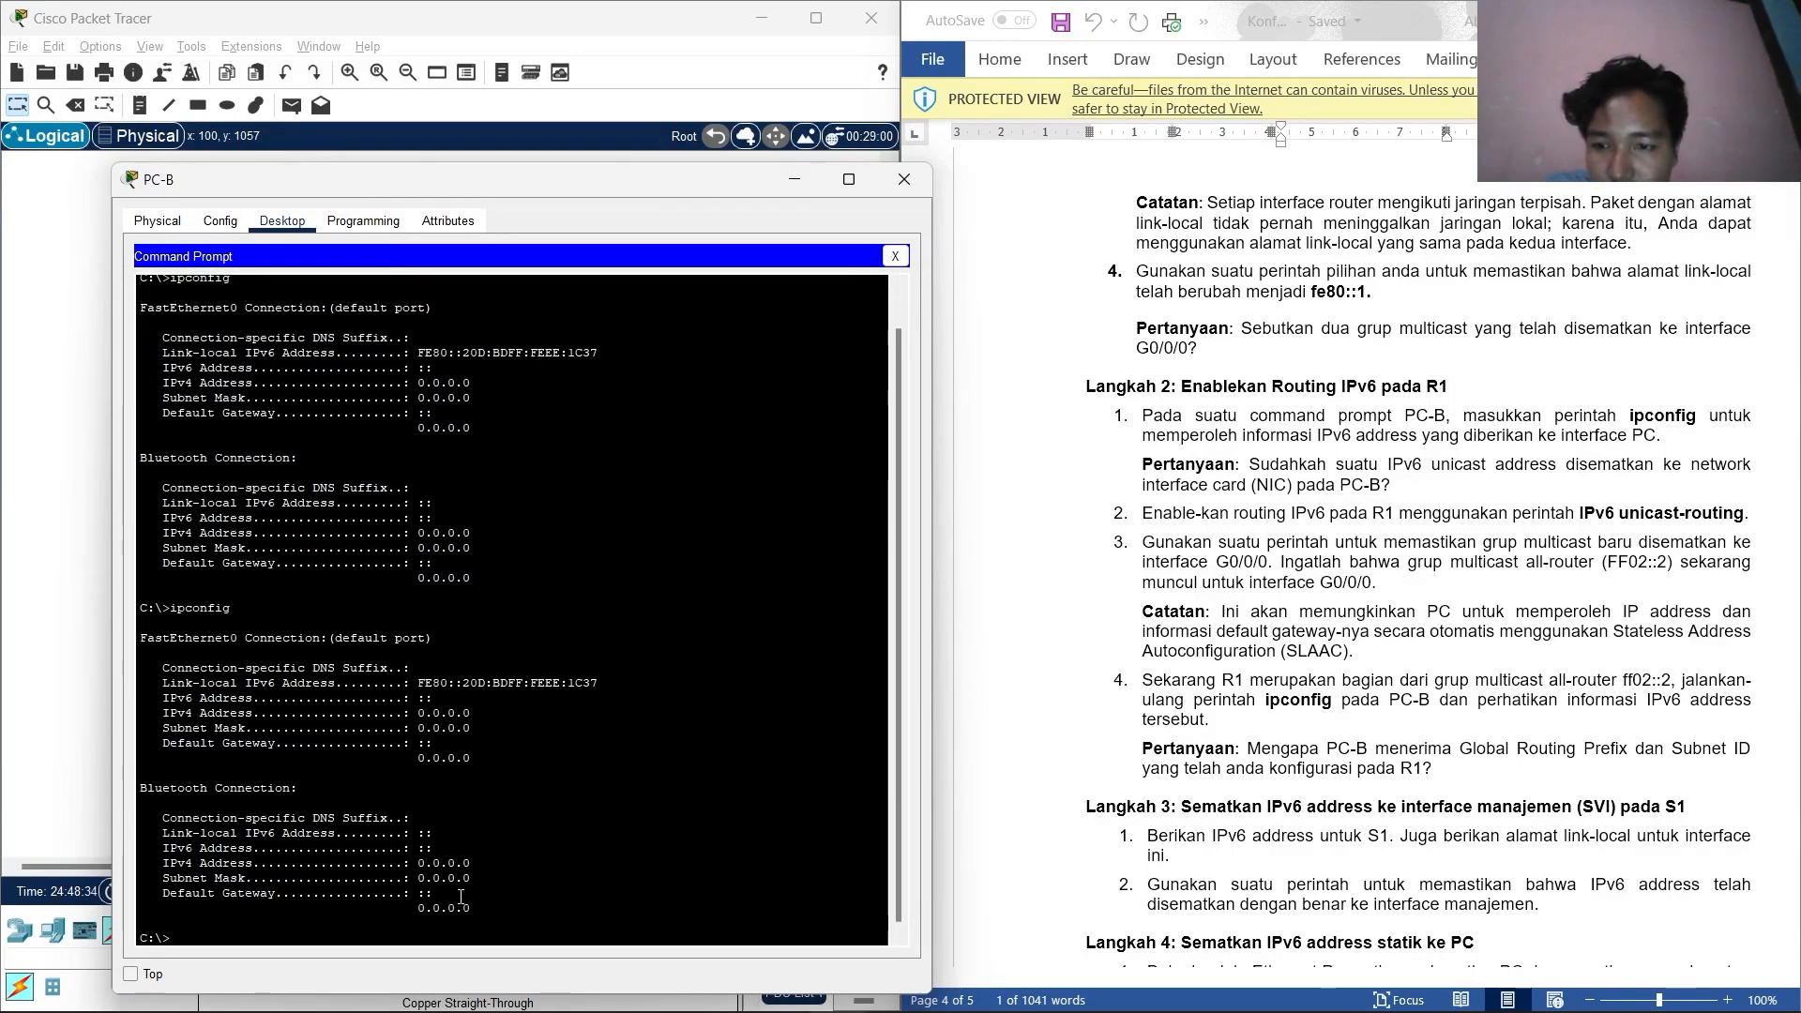
pyautogui.moveTo(467, 906); pyautogui.dragTo(141, 629)
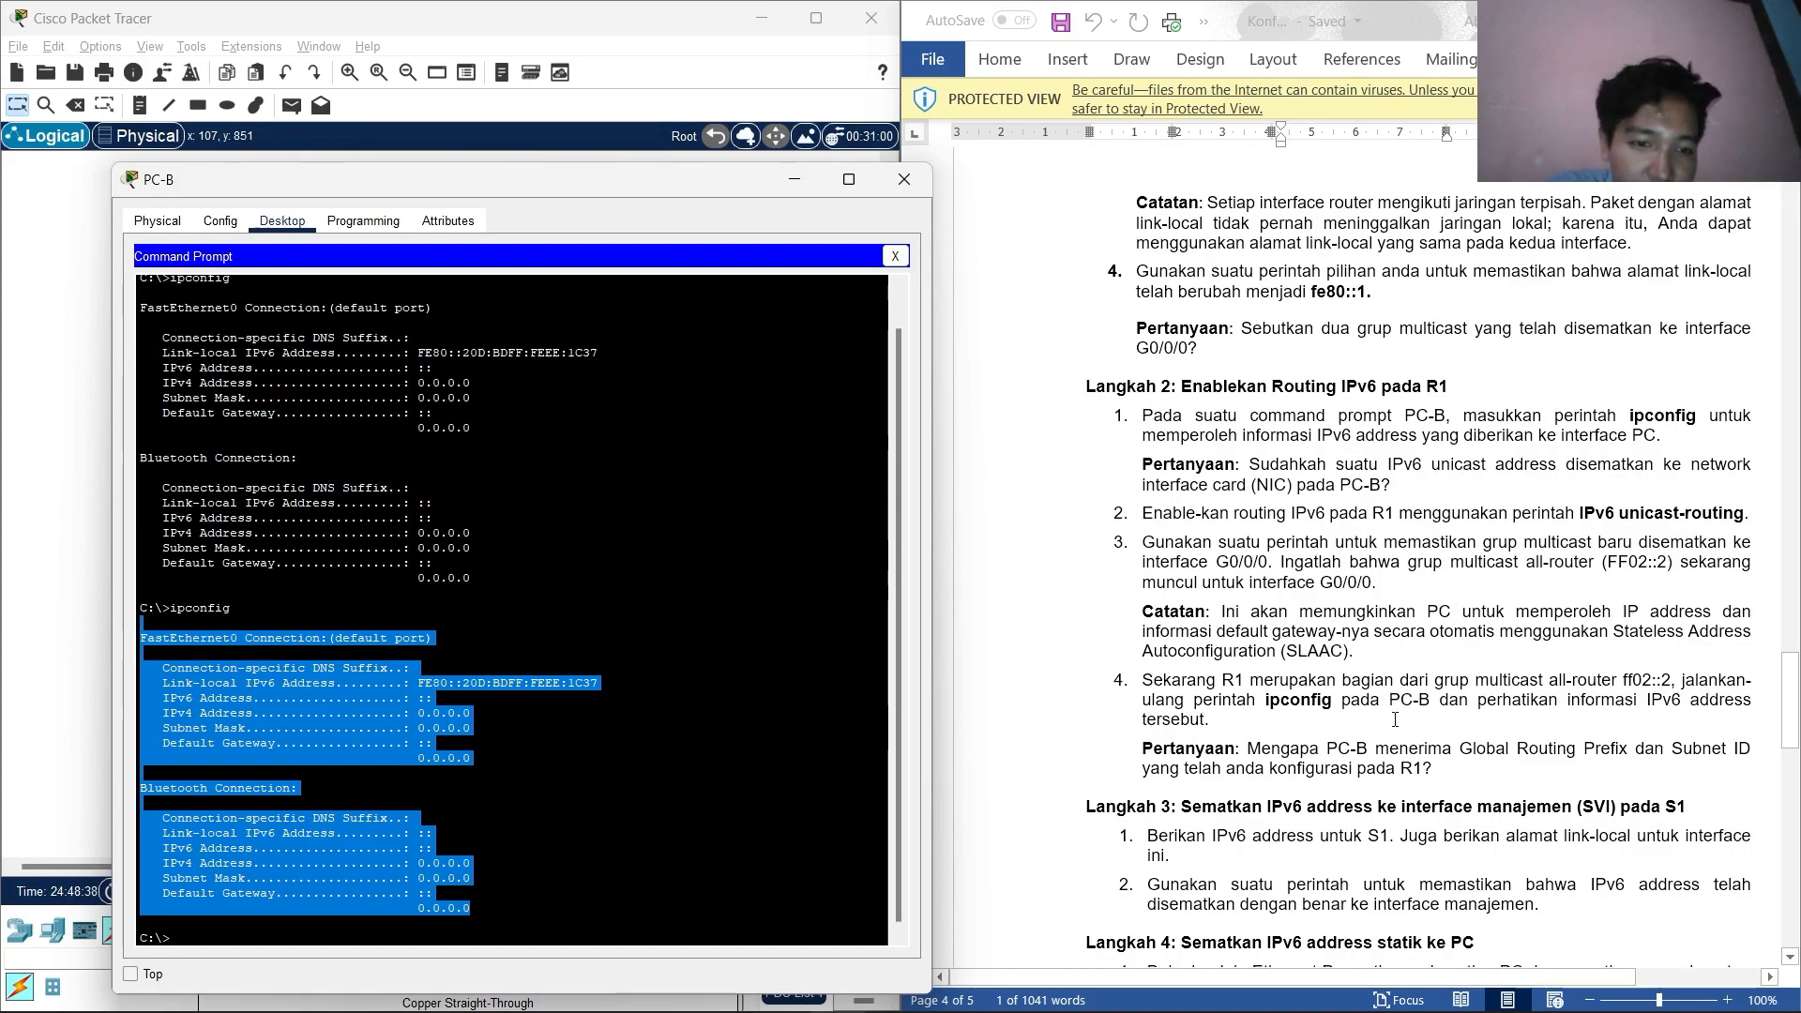
pyautogui.scroll(-2, 1360, 694)
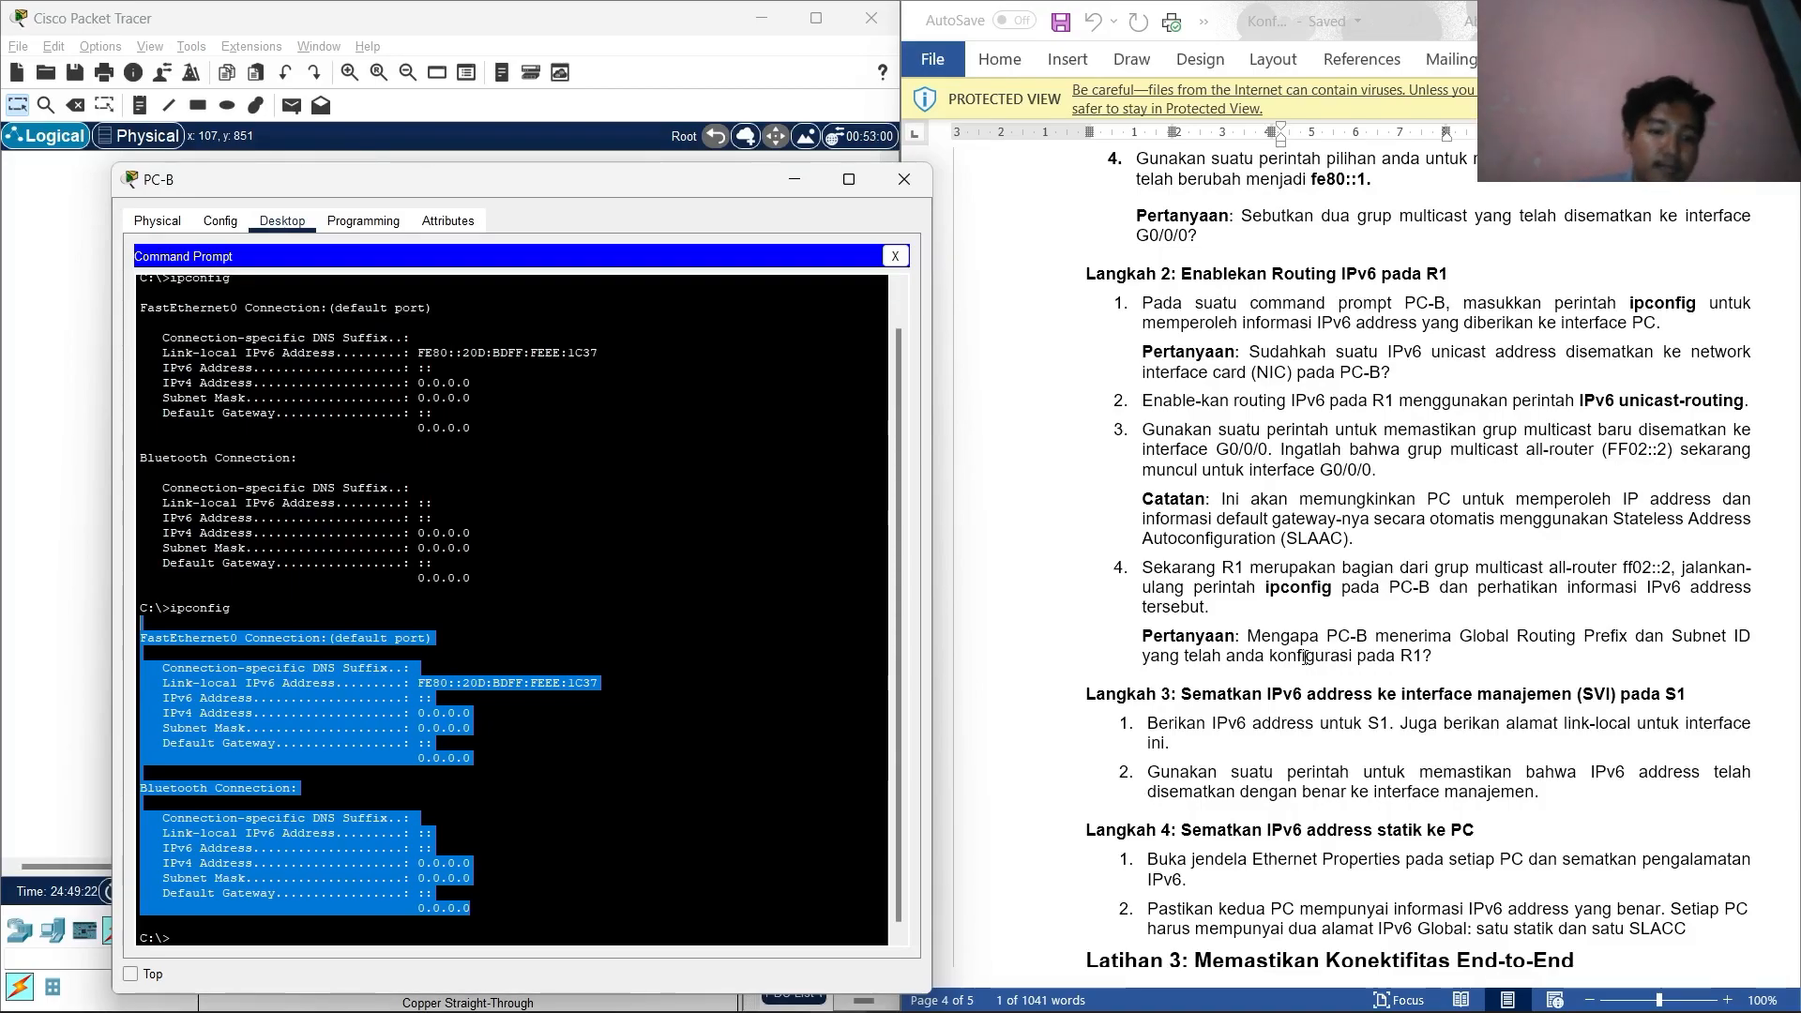
pyautogui.scroll(-1, 1251, 637)
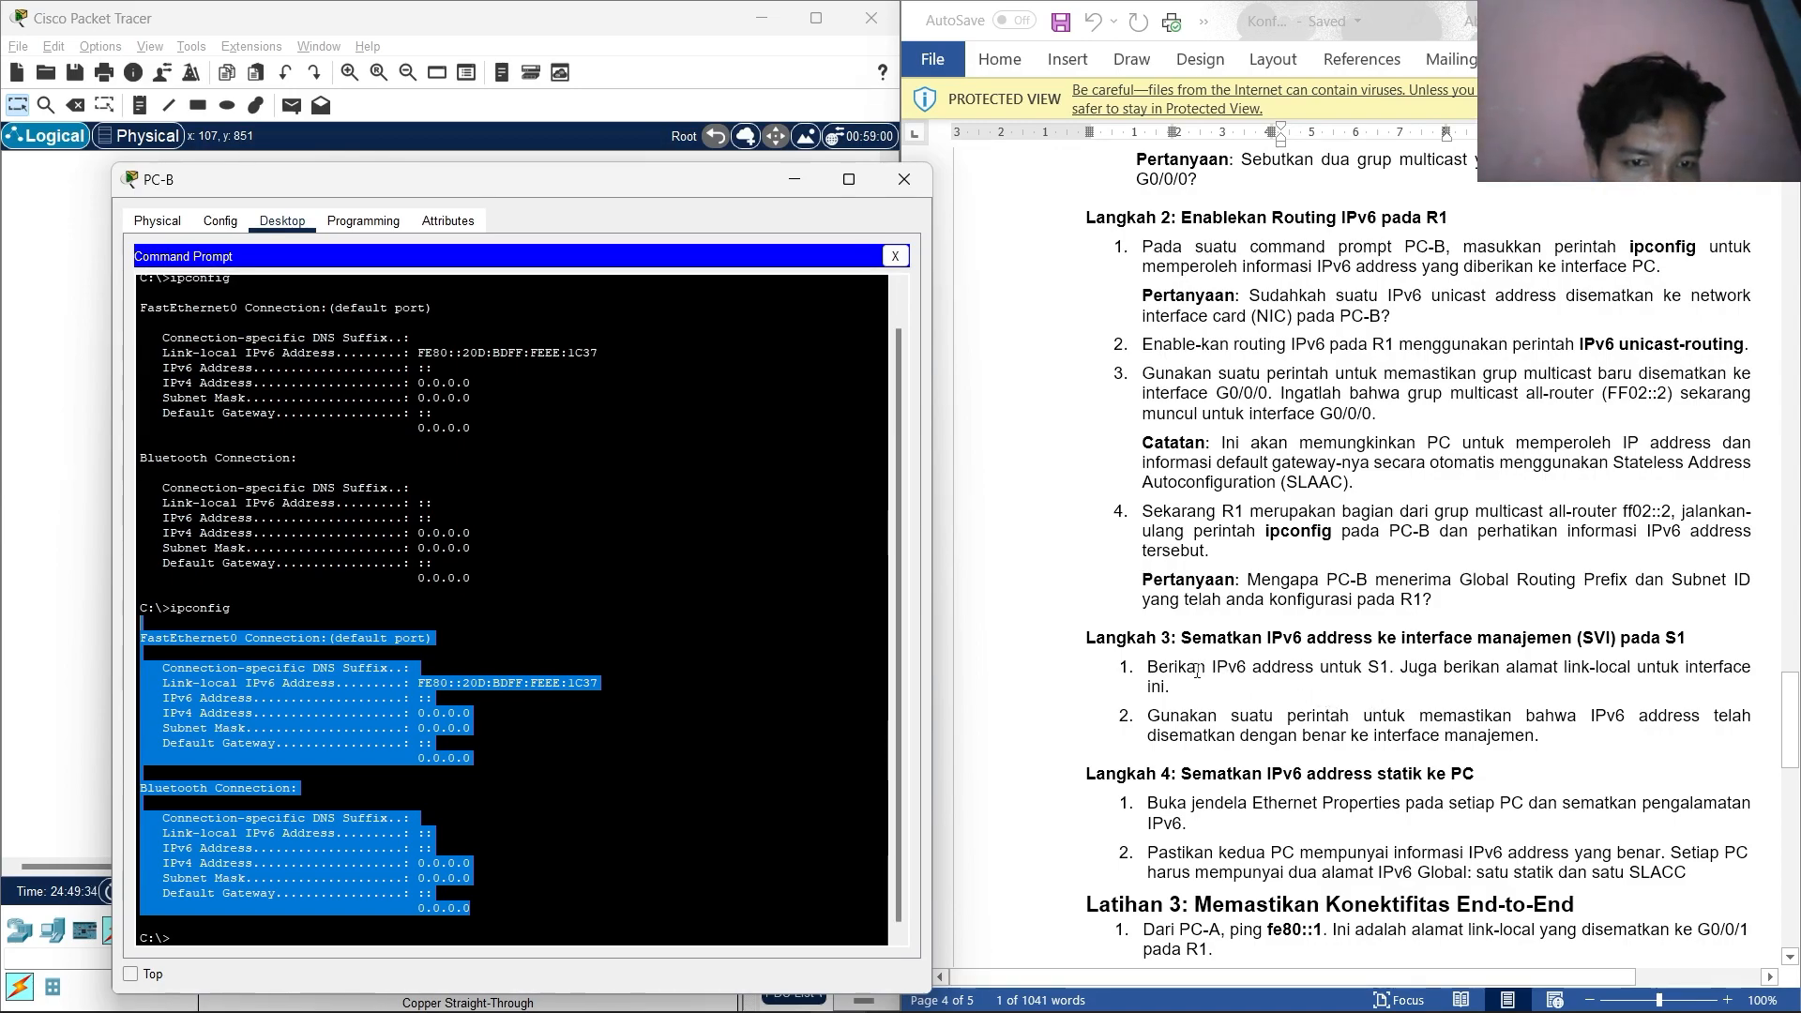
# Connect to switch S1 from PC-A's terminal and enter global configuration mode.
pyautogui.click(904, 179)
pyautogui.click(142, 329)
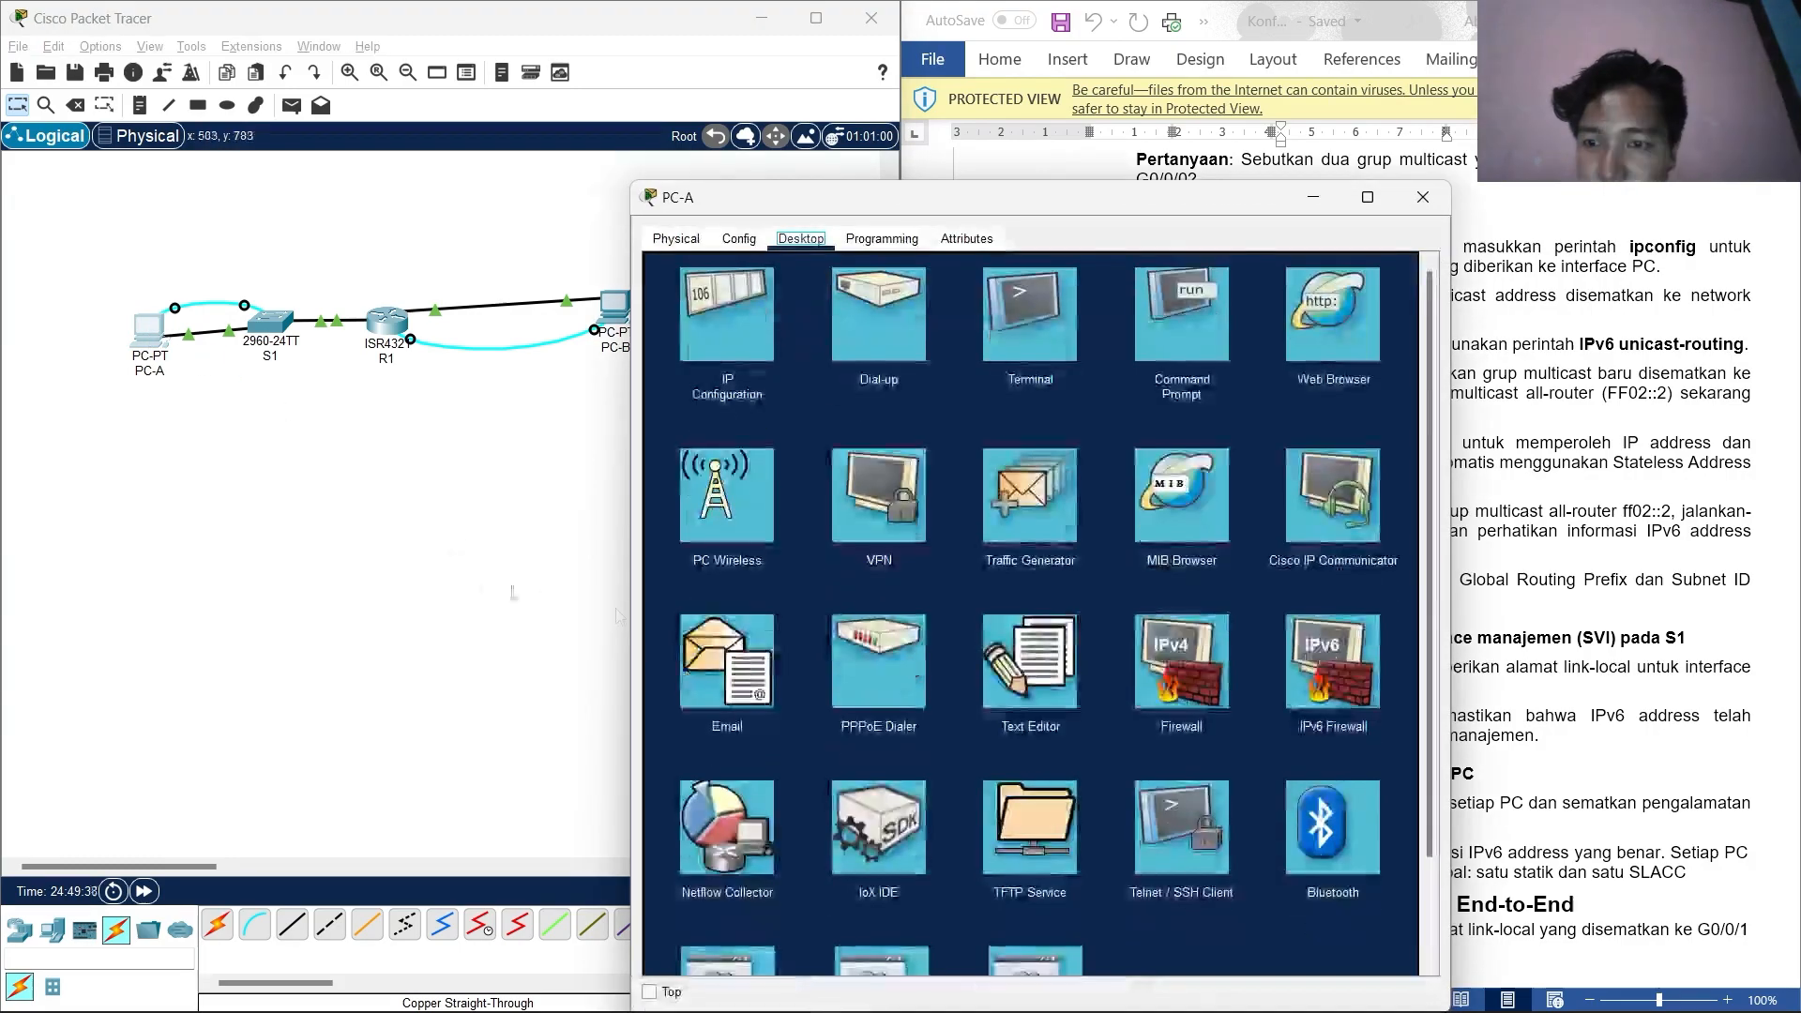
pyautogui.click(1099, 435)
pyautogui.click(1360, 467)
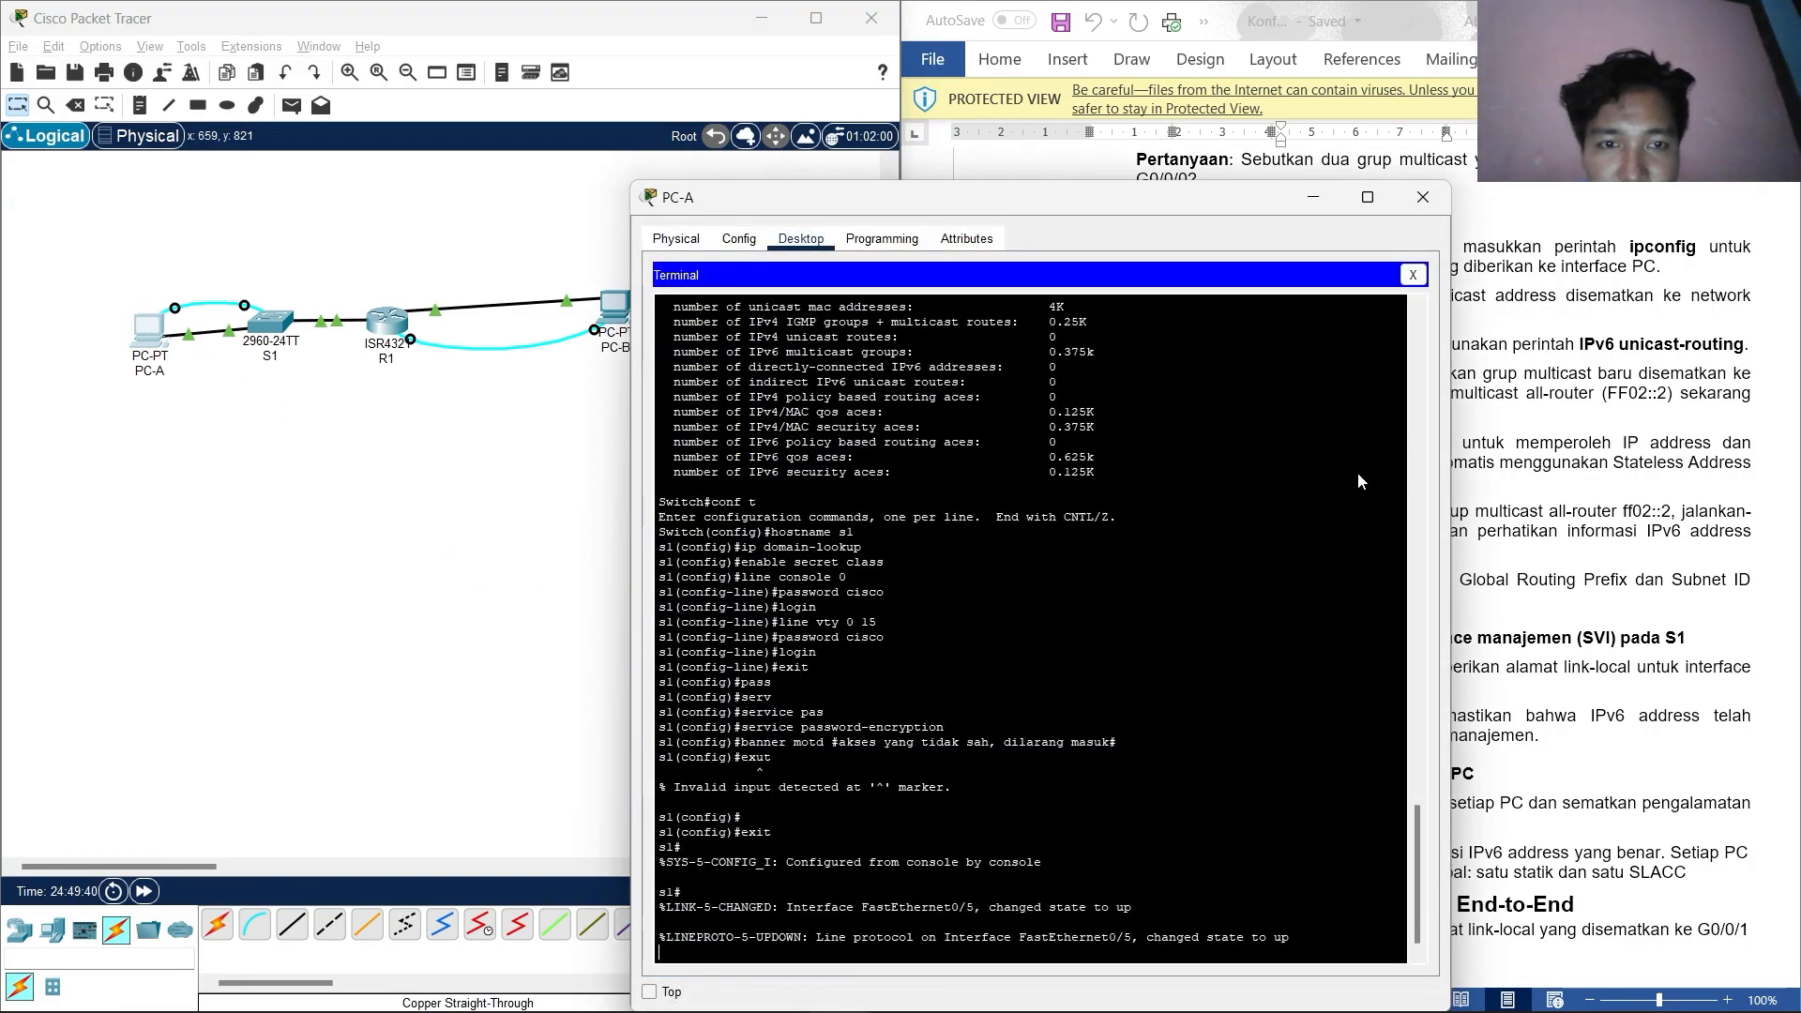
pyautogui.press('Return')
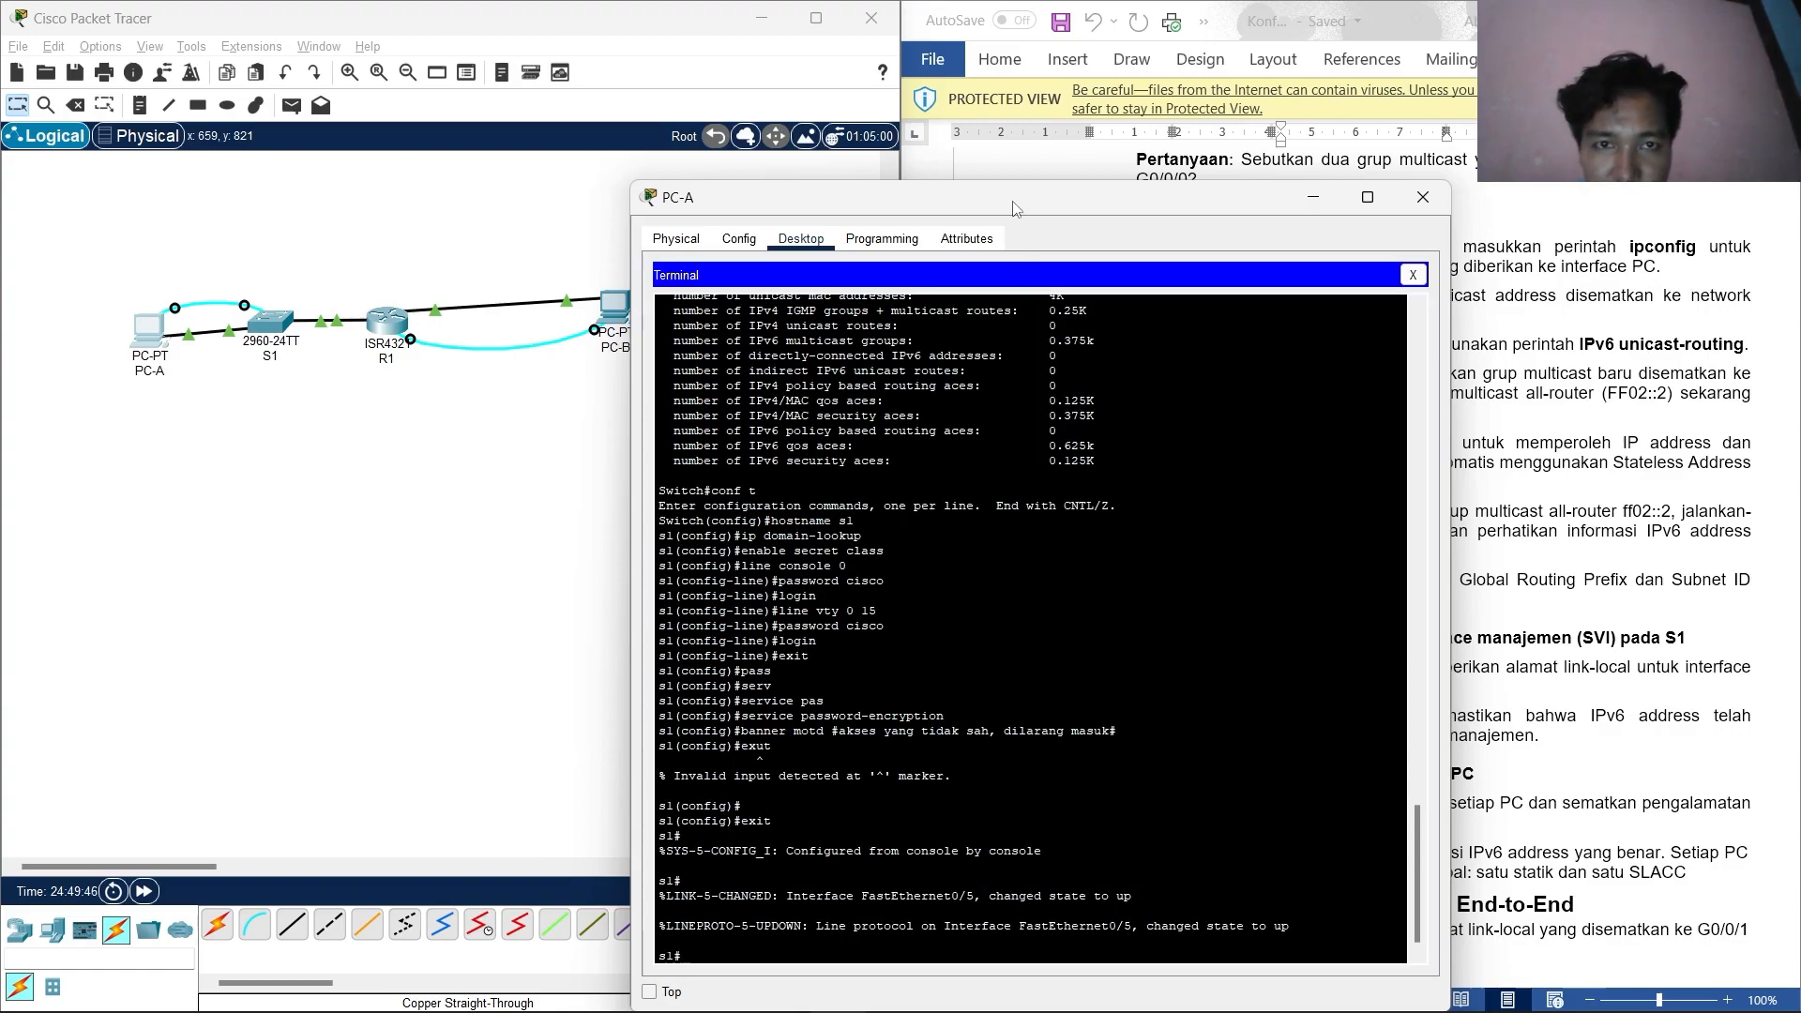
pyautogui.moveTo(1012, 201); pyautogui.dragTo(492, 200)
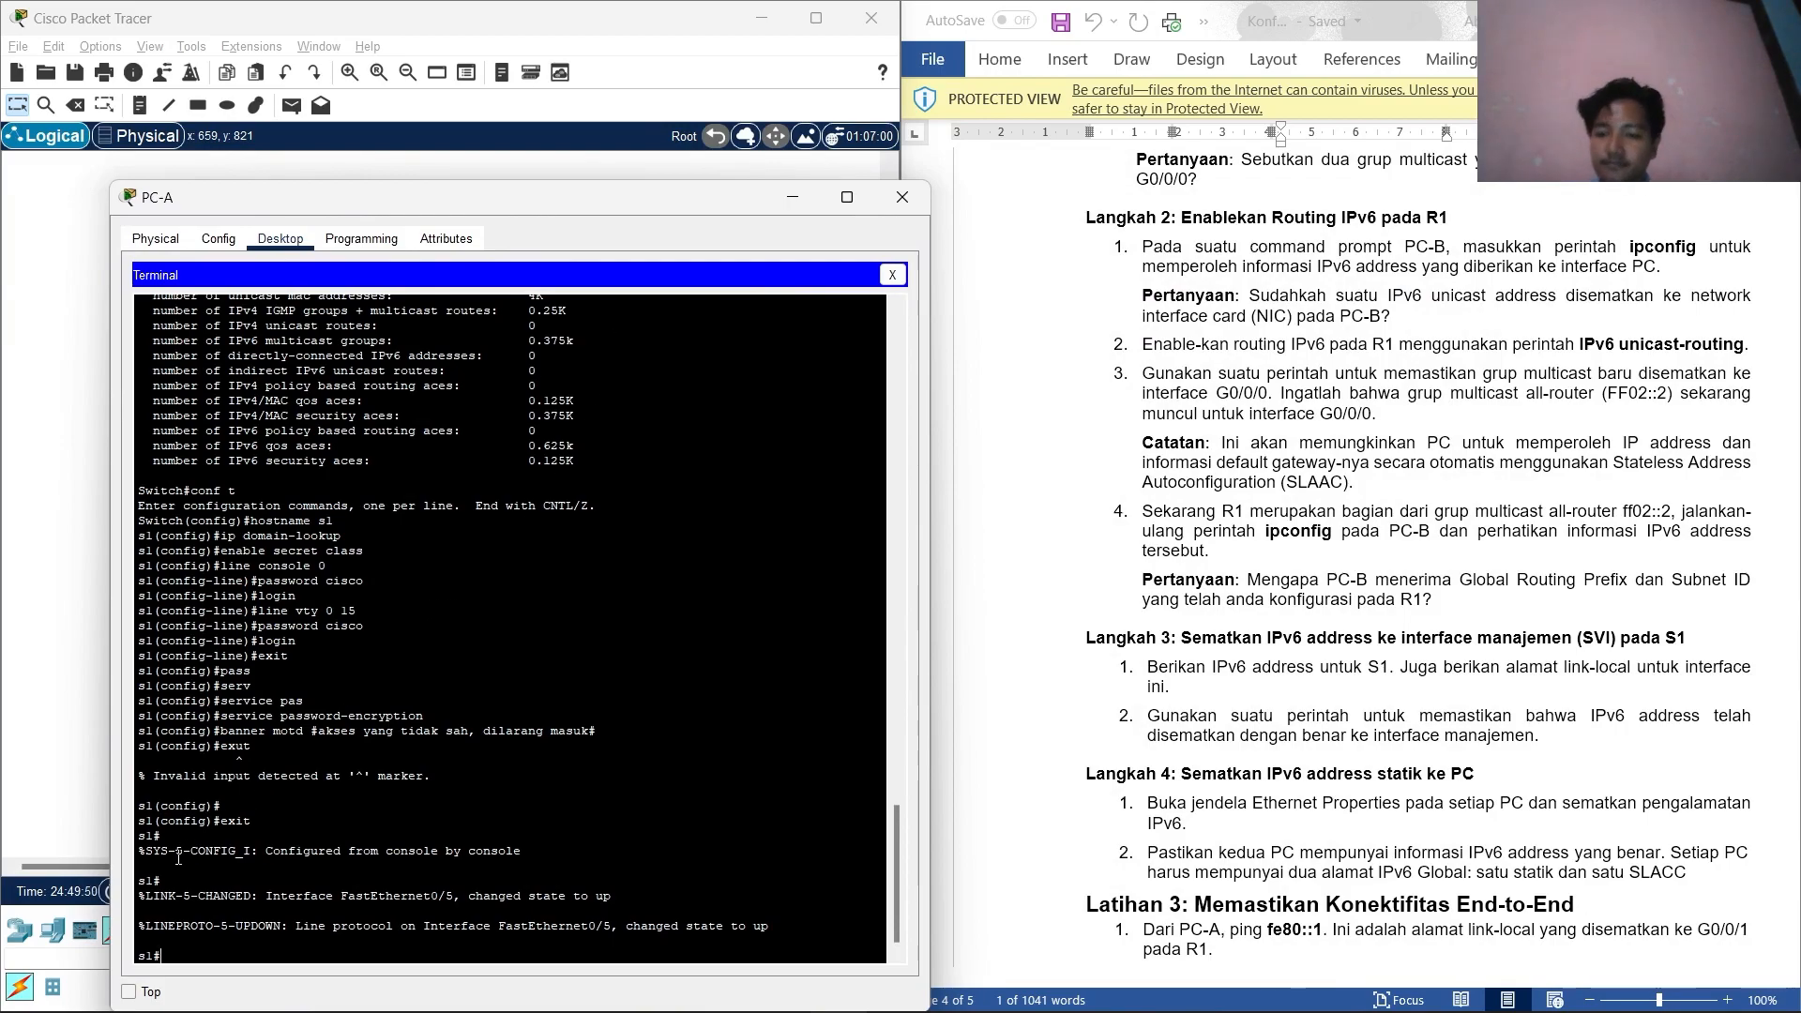
pyautogui.write('co')
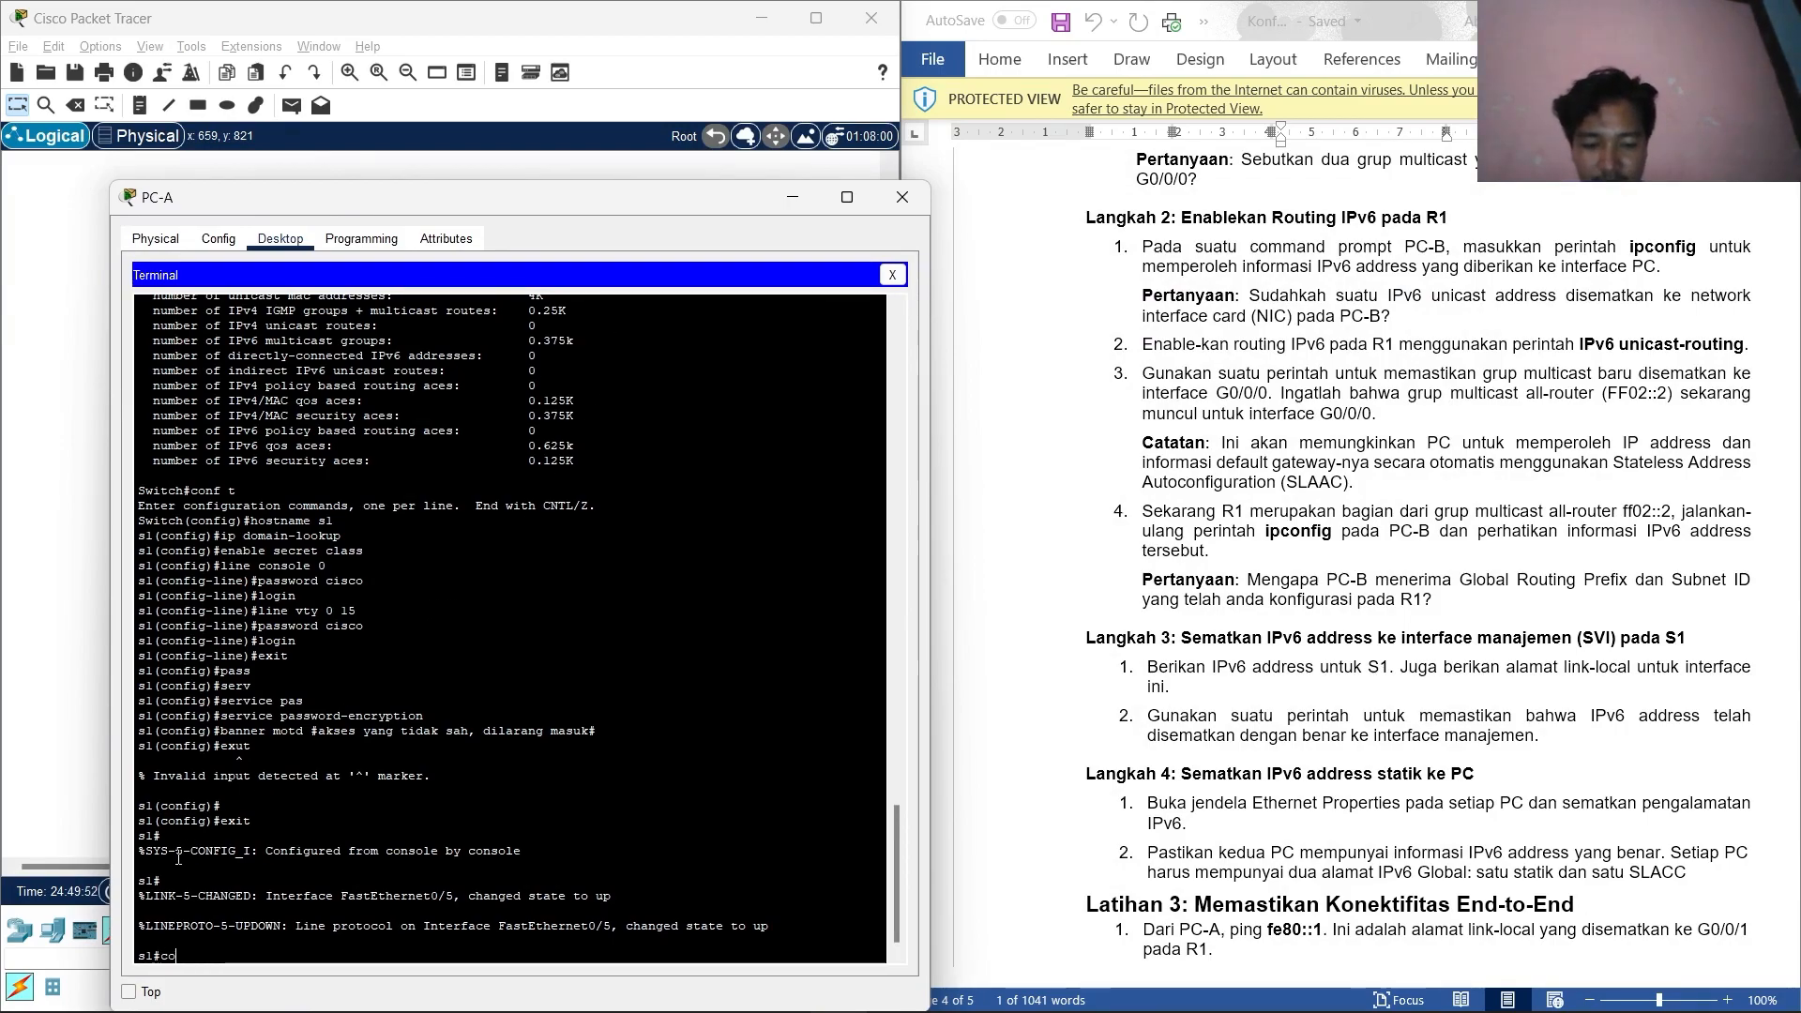
pyautogui.write('nf t')
pyautogui.press('Return')
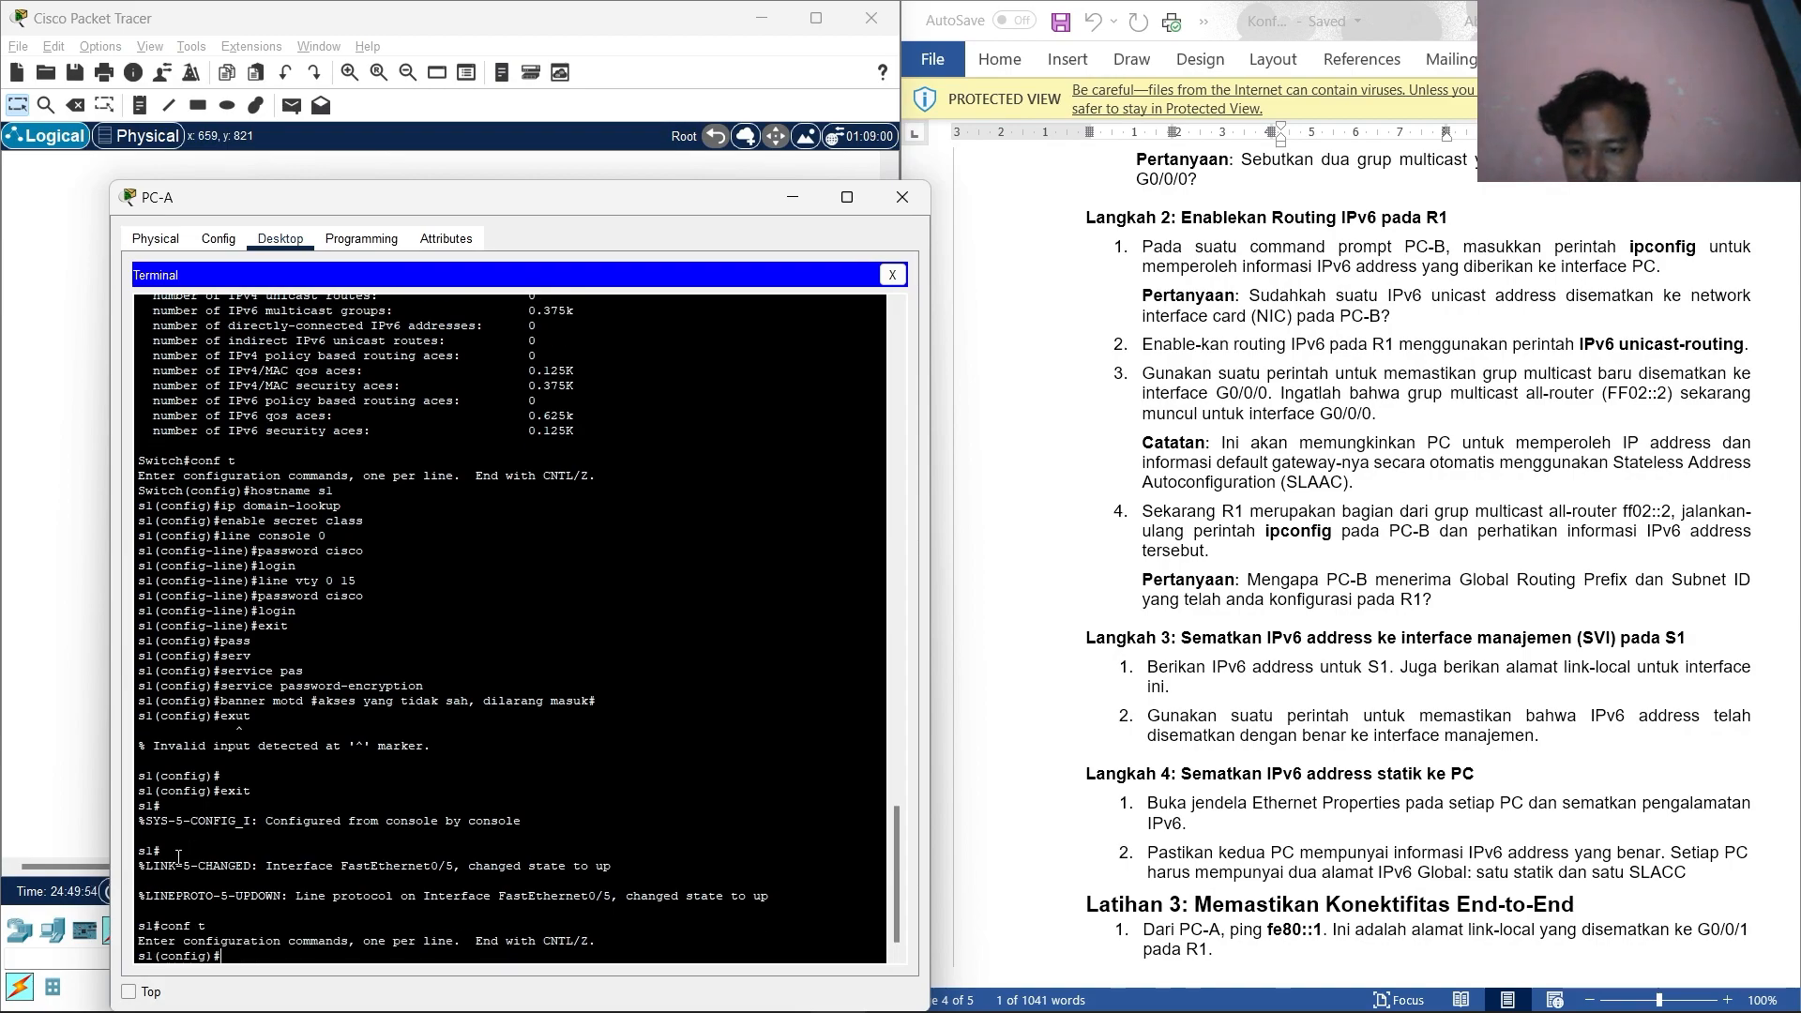
# Assign VLAN 1 the IPv6 address 2001:db8:acad:1::b/64, copied from the addressing table.
pyautogui.write('in')
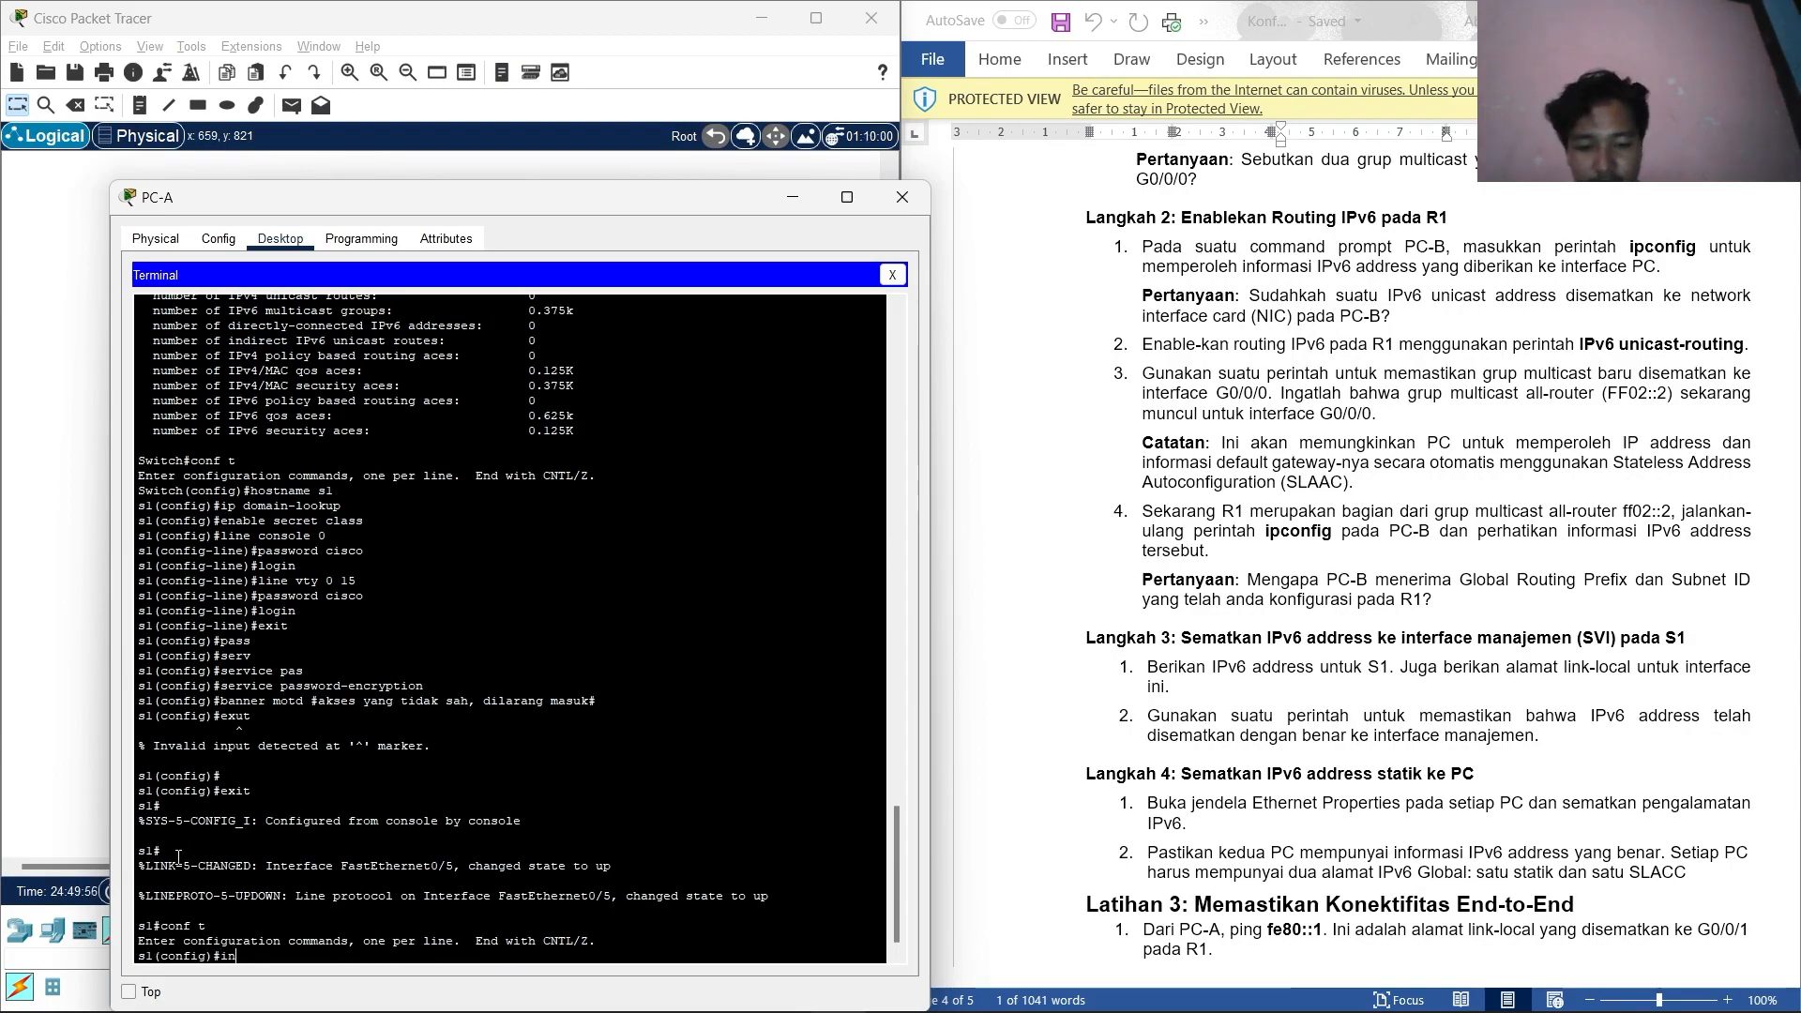
pyautogui.write('t vlan')
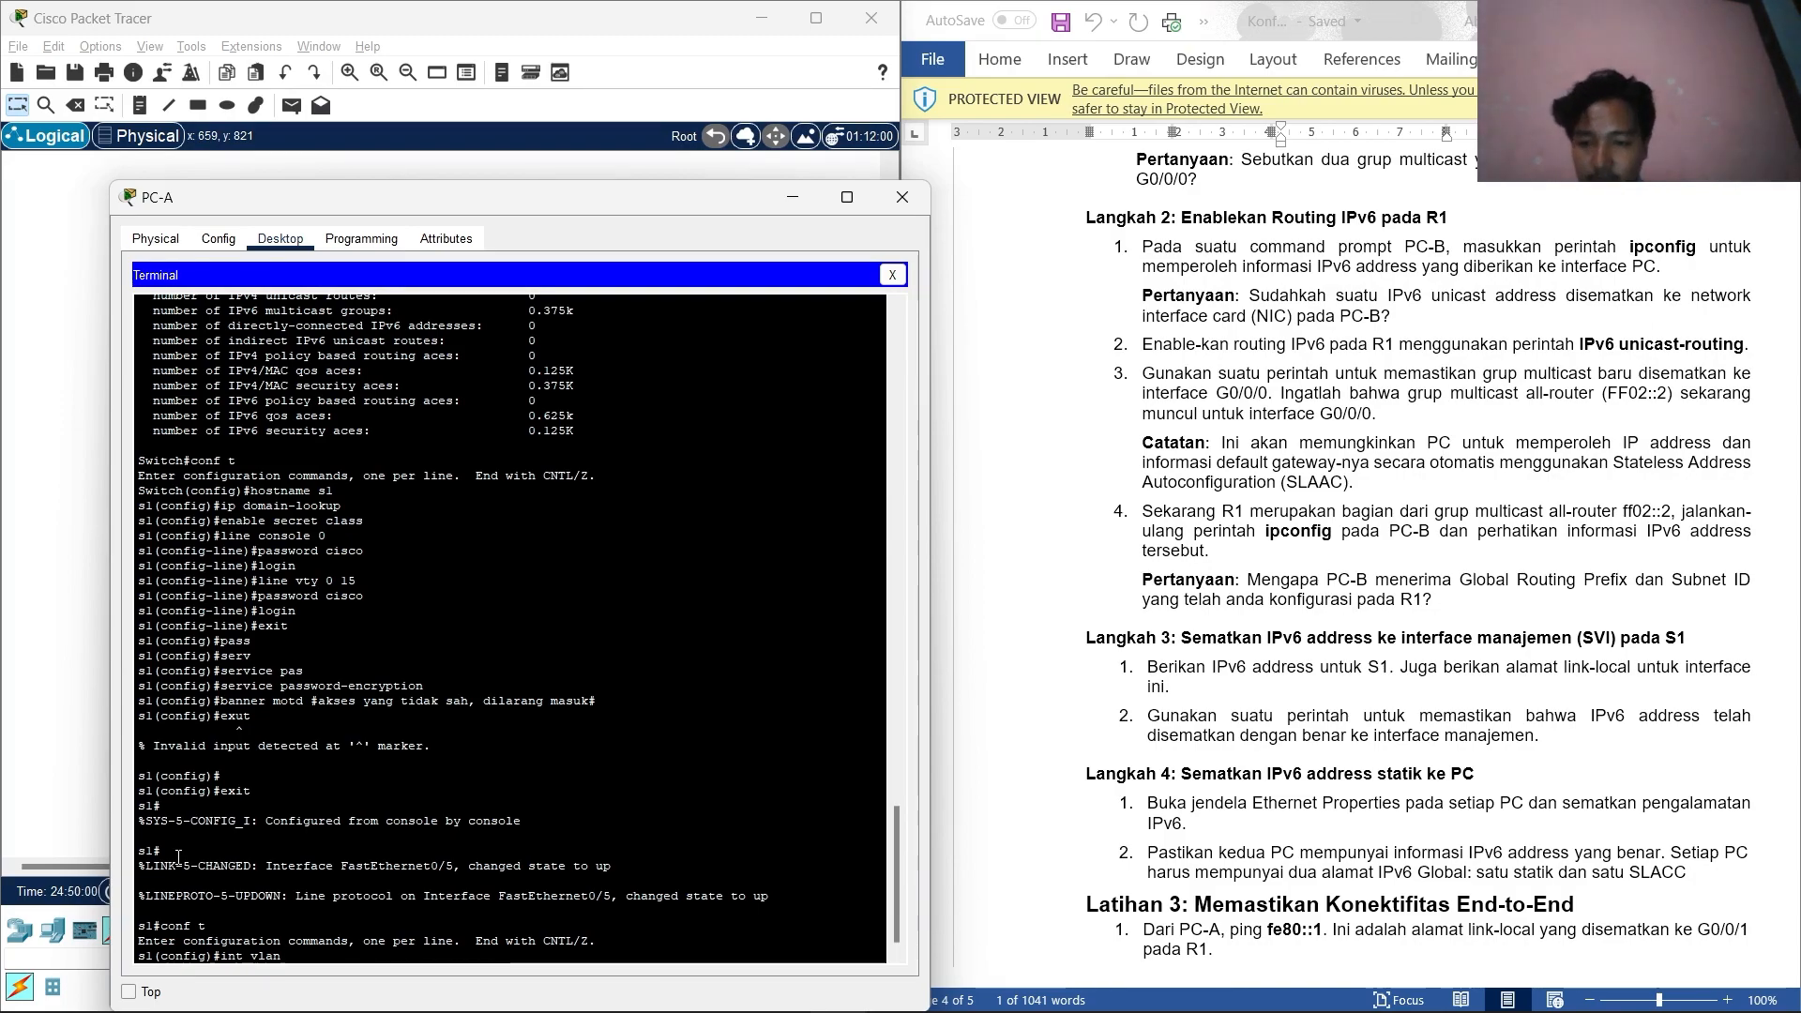
pyautogui.write(' 1')
pyautogui.press('Return')
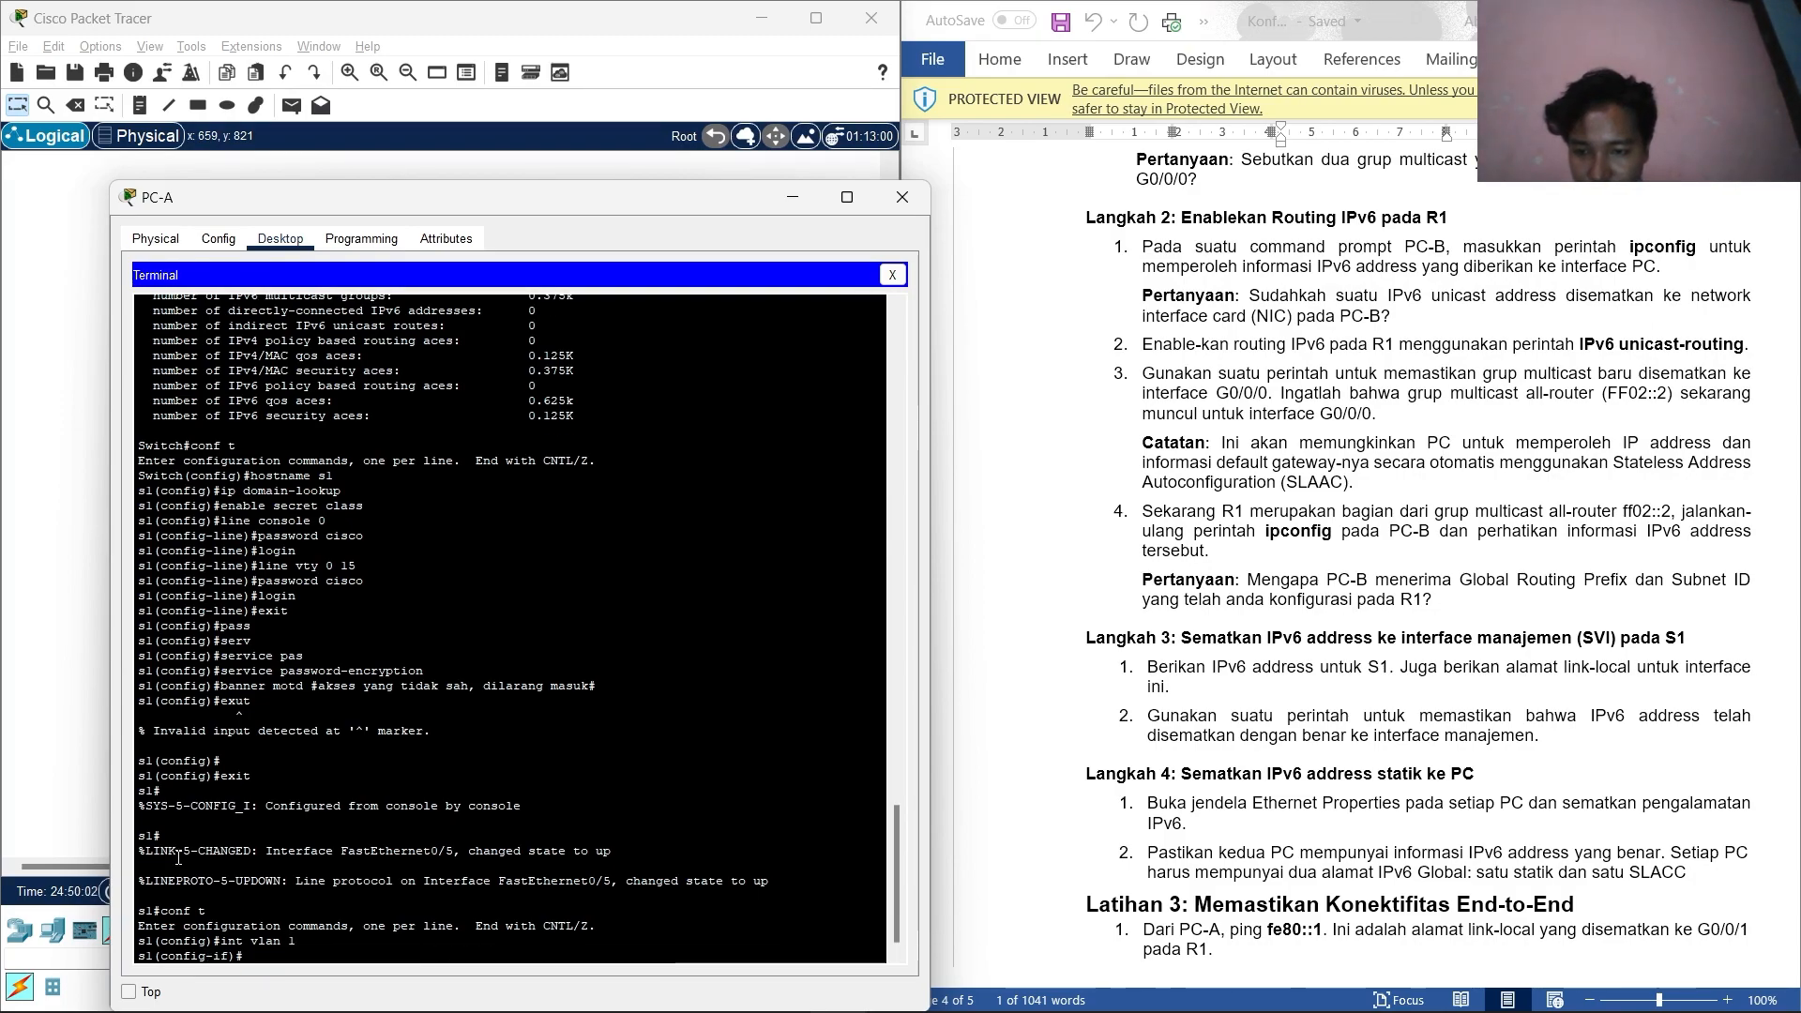
pyautogui.write('ipv6')
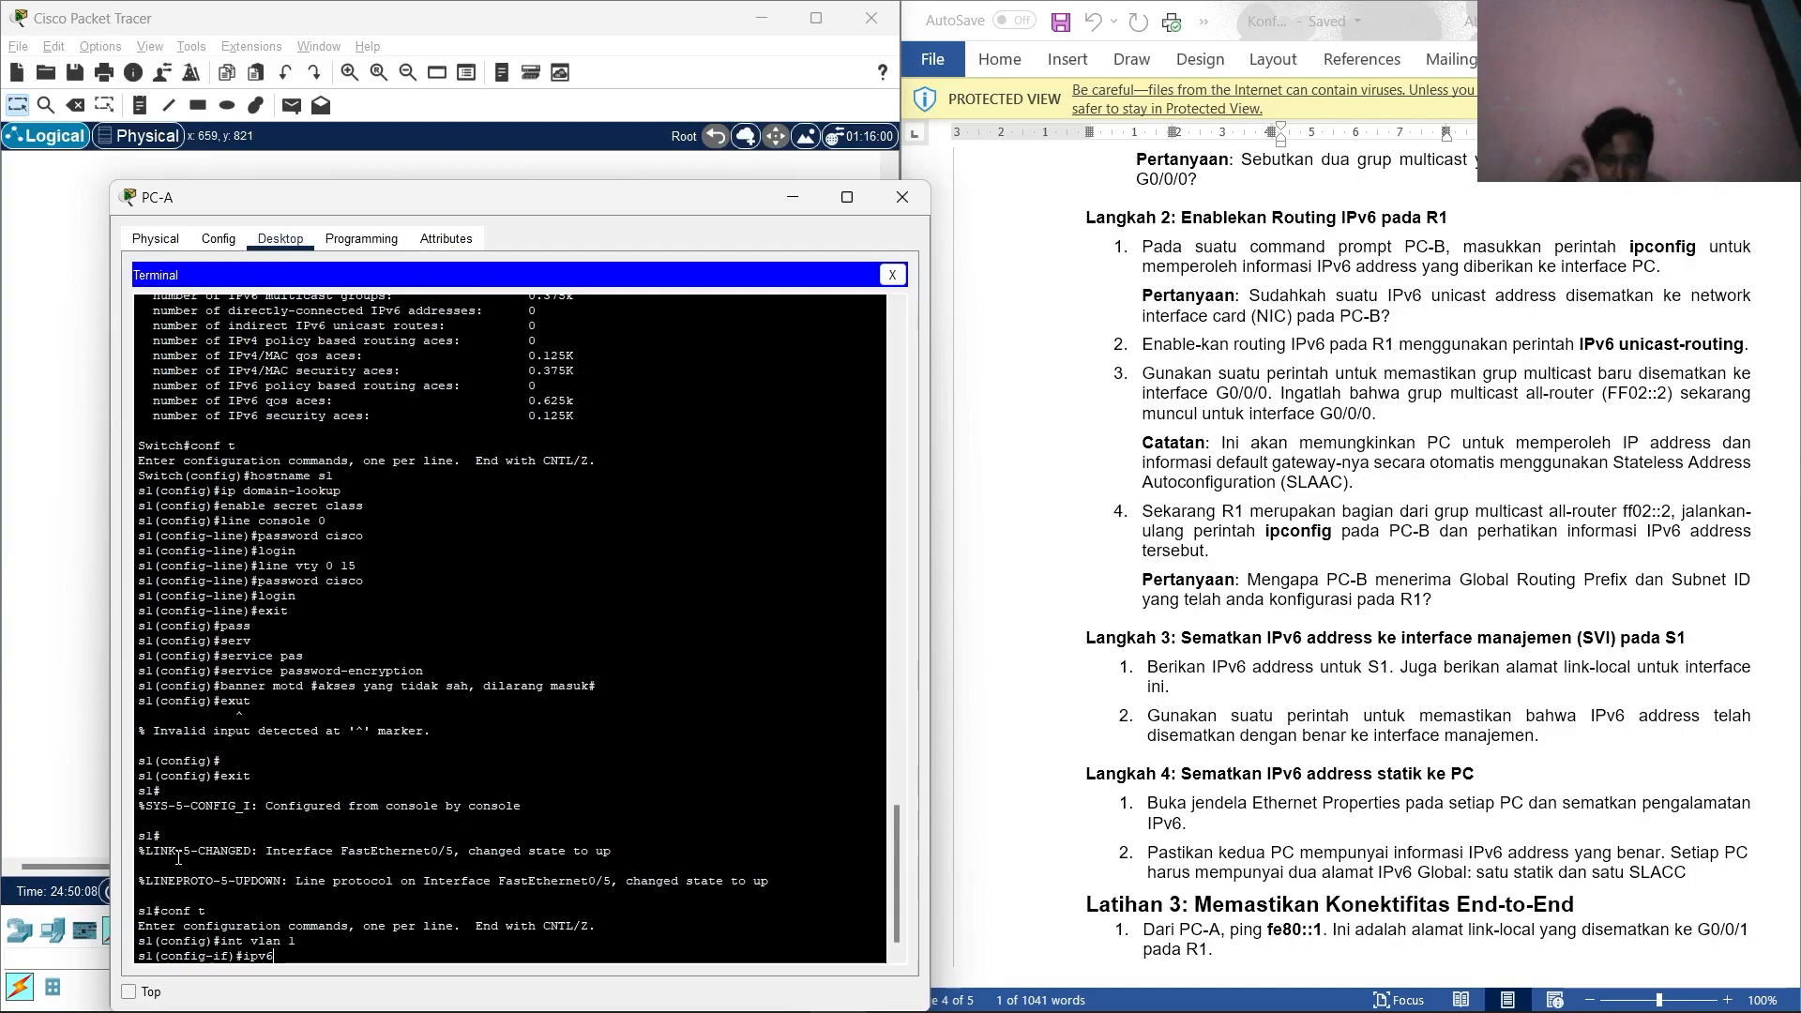
pyautogui.write('addre')
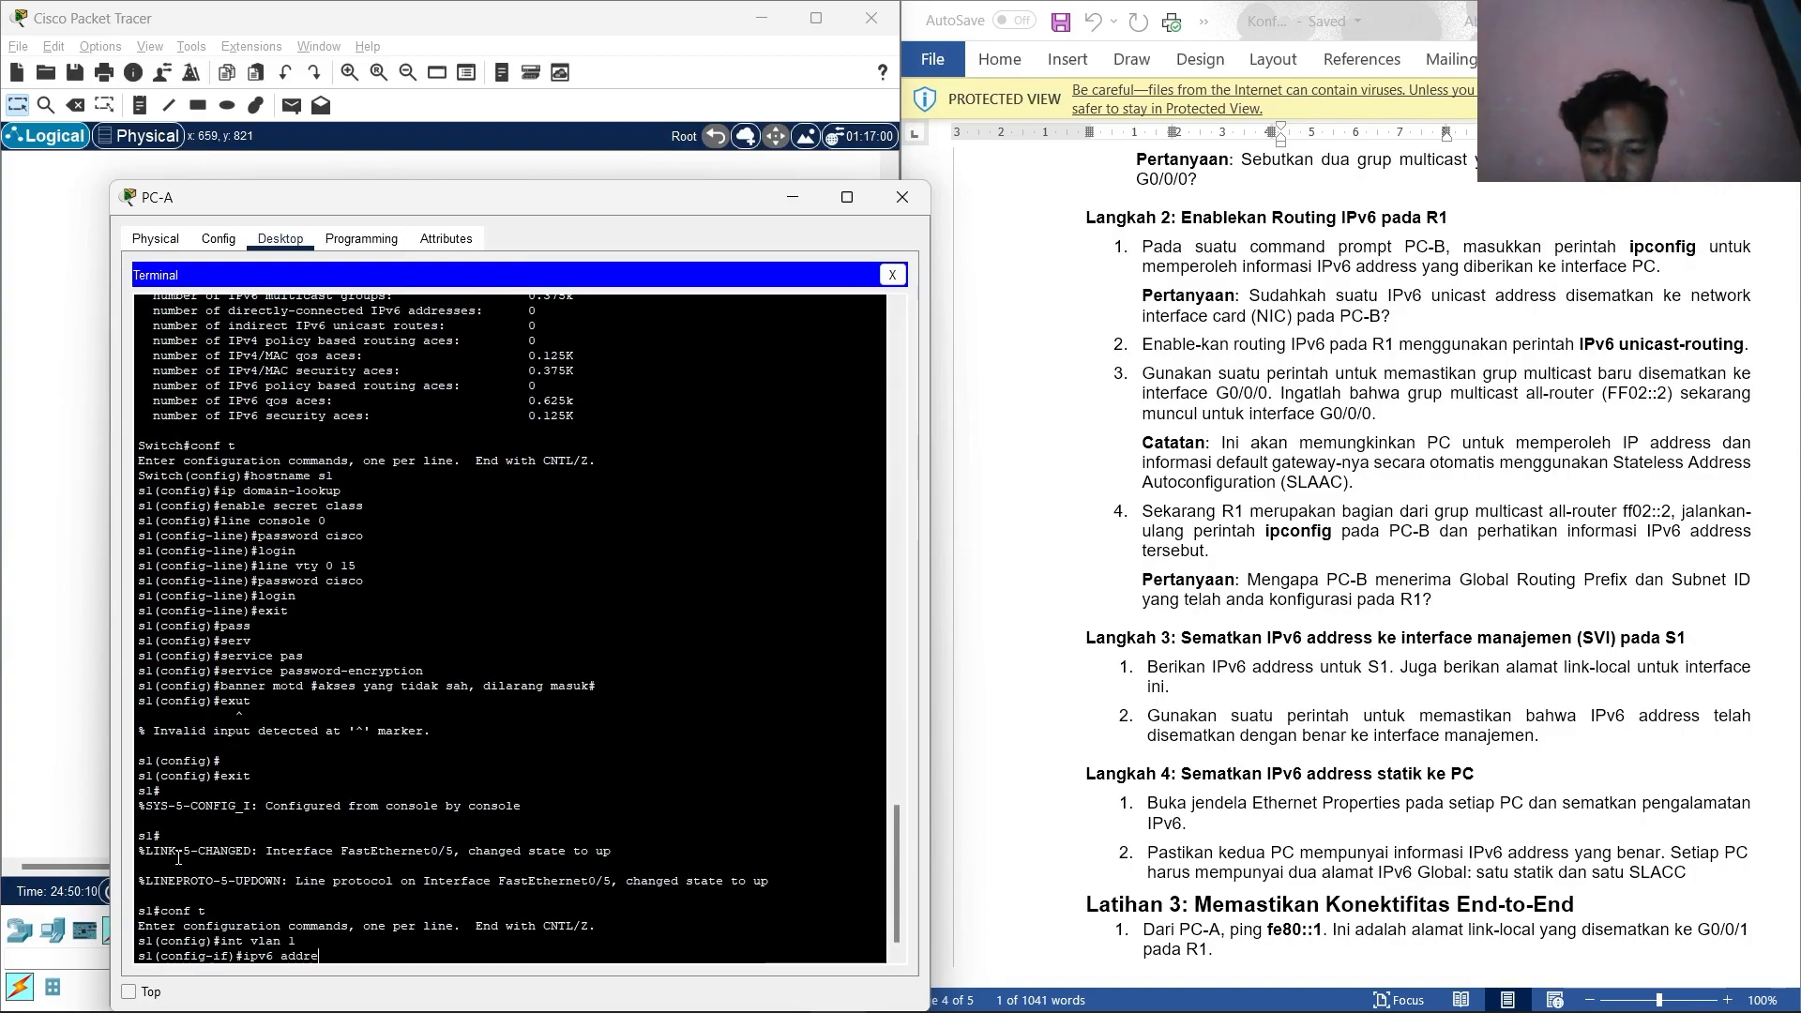
pyautogui.write('ss')
pyautogui.press('BackSpace')
pyautogui.press('BackSpace')
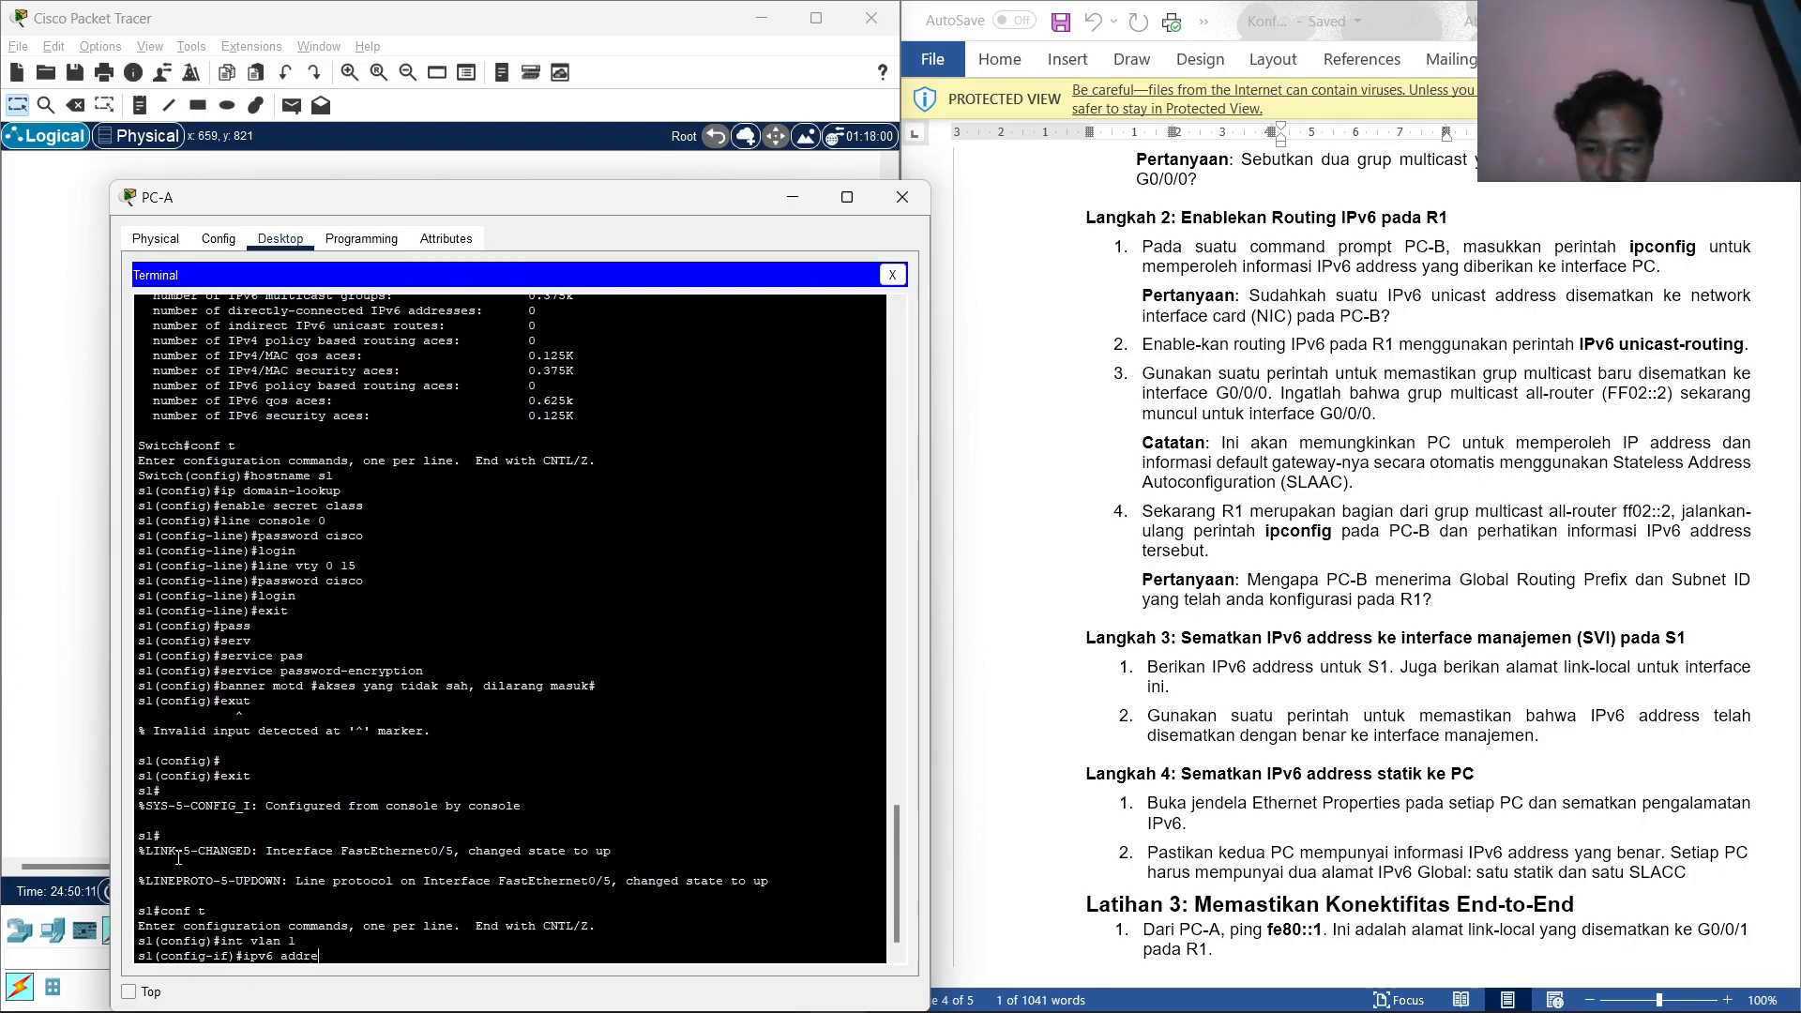
pyautogui.press('Tab')
pyautogui.scroll(20, 1282, 521)
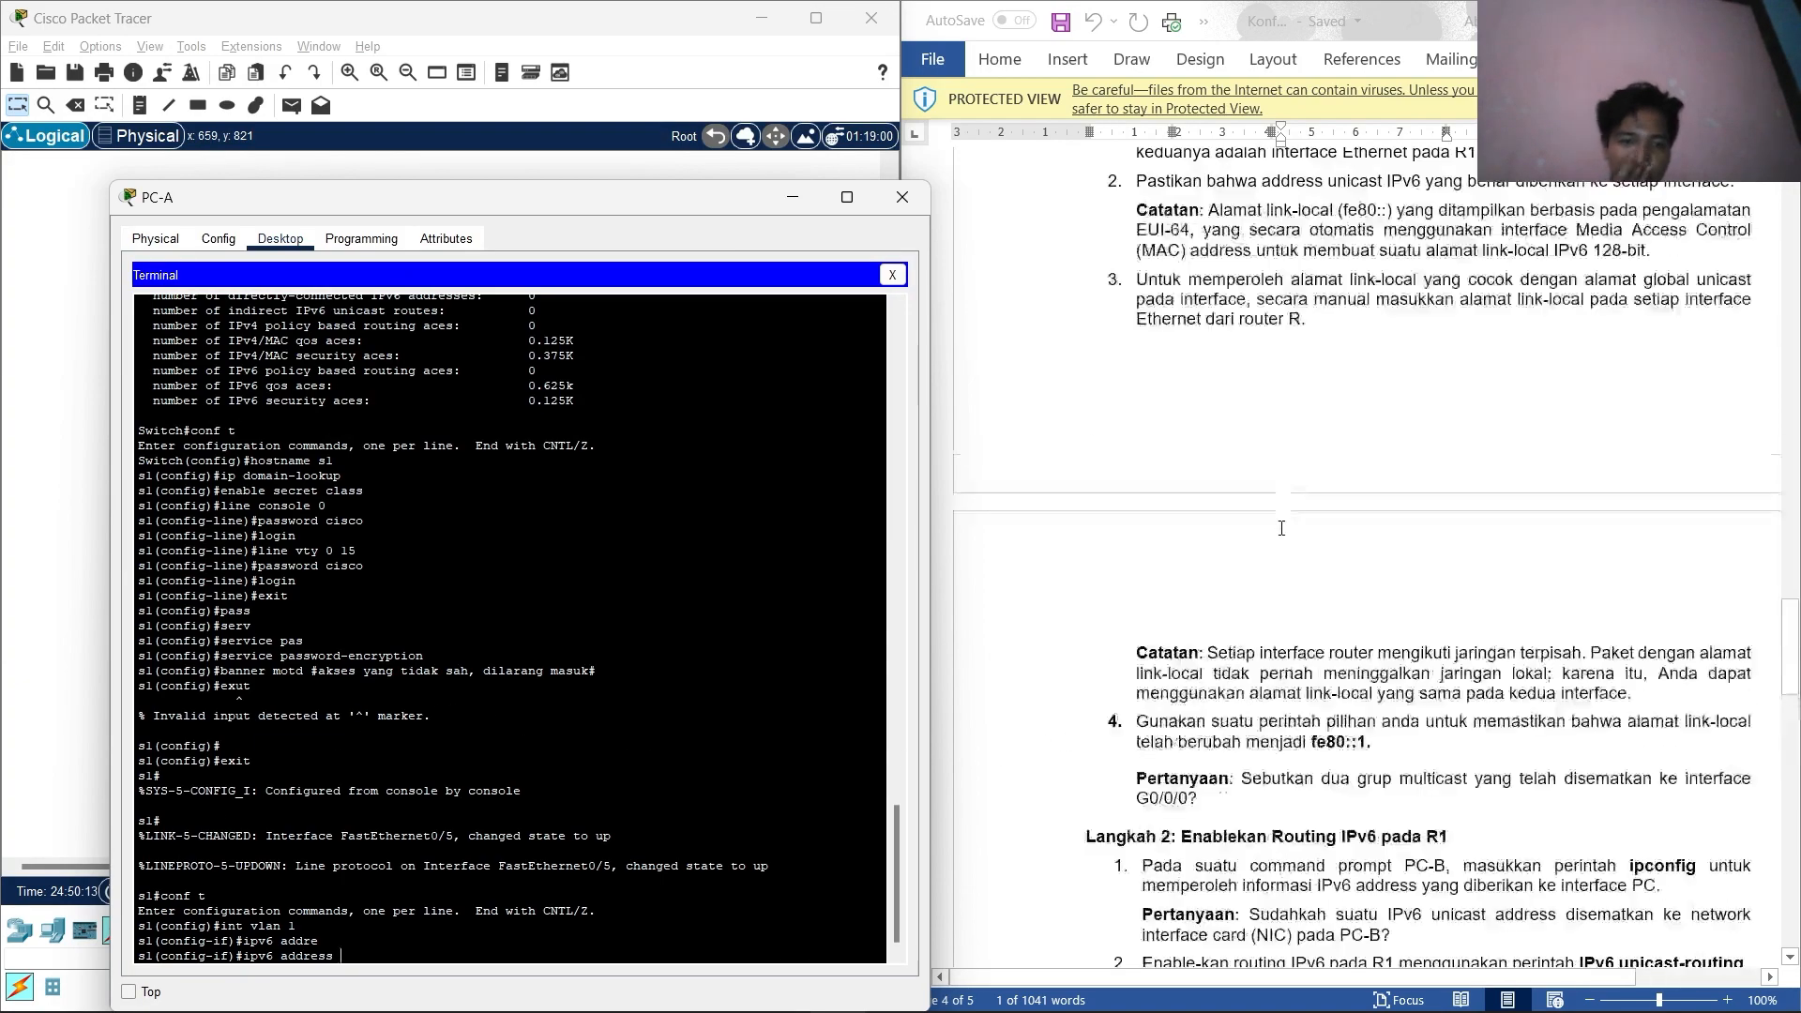
pyautogui.scroll(15, 1281, 515)
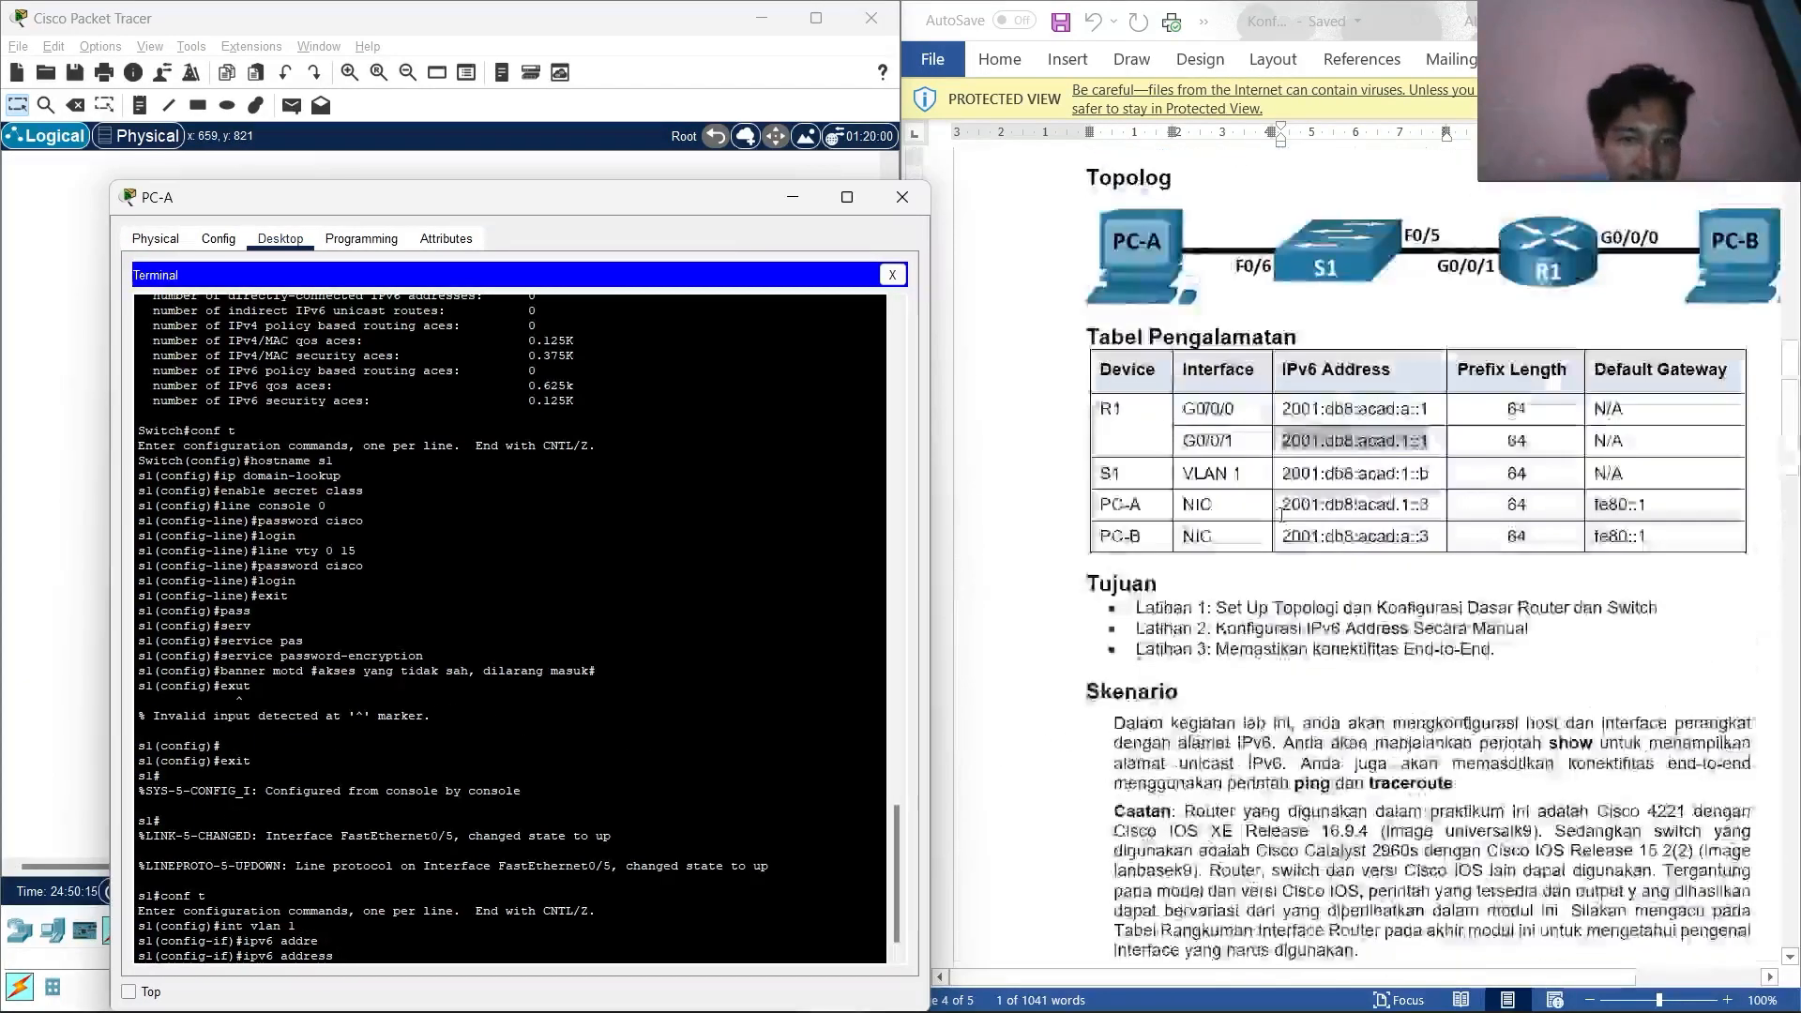
pyautogui.moveTo(1285, 482); pyautogui.dragTo(1436, 486)
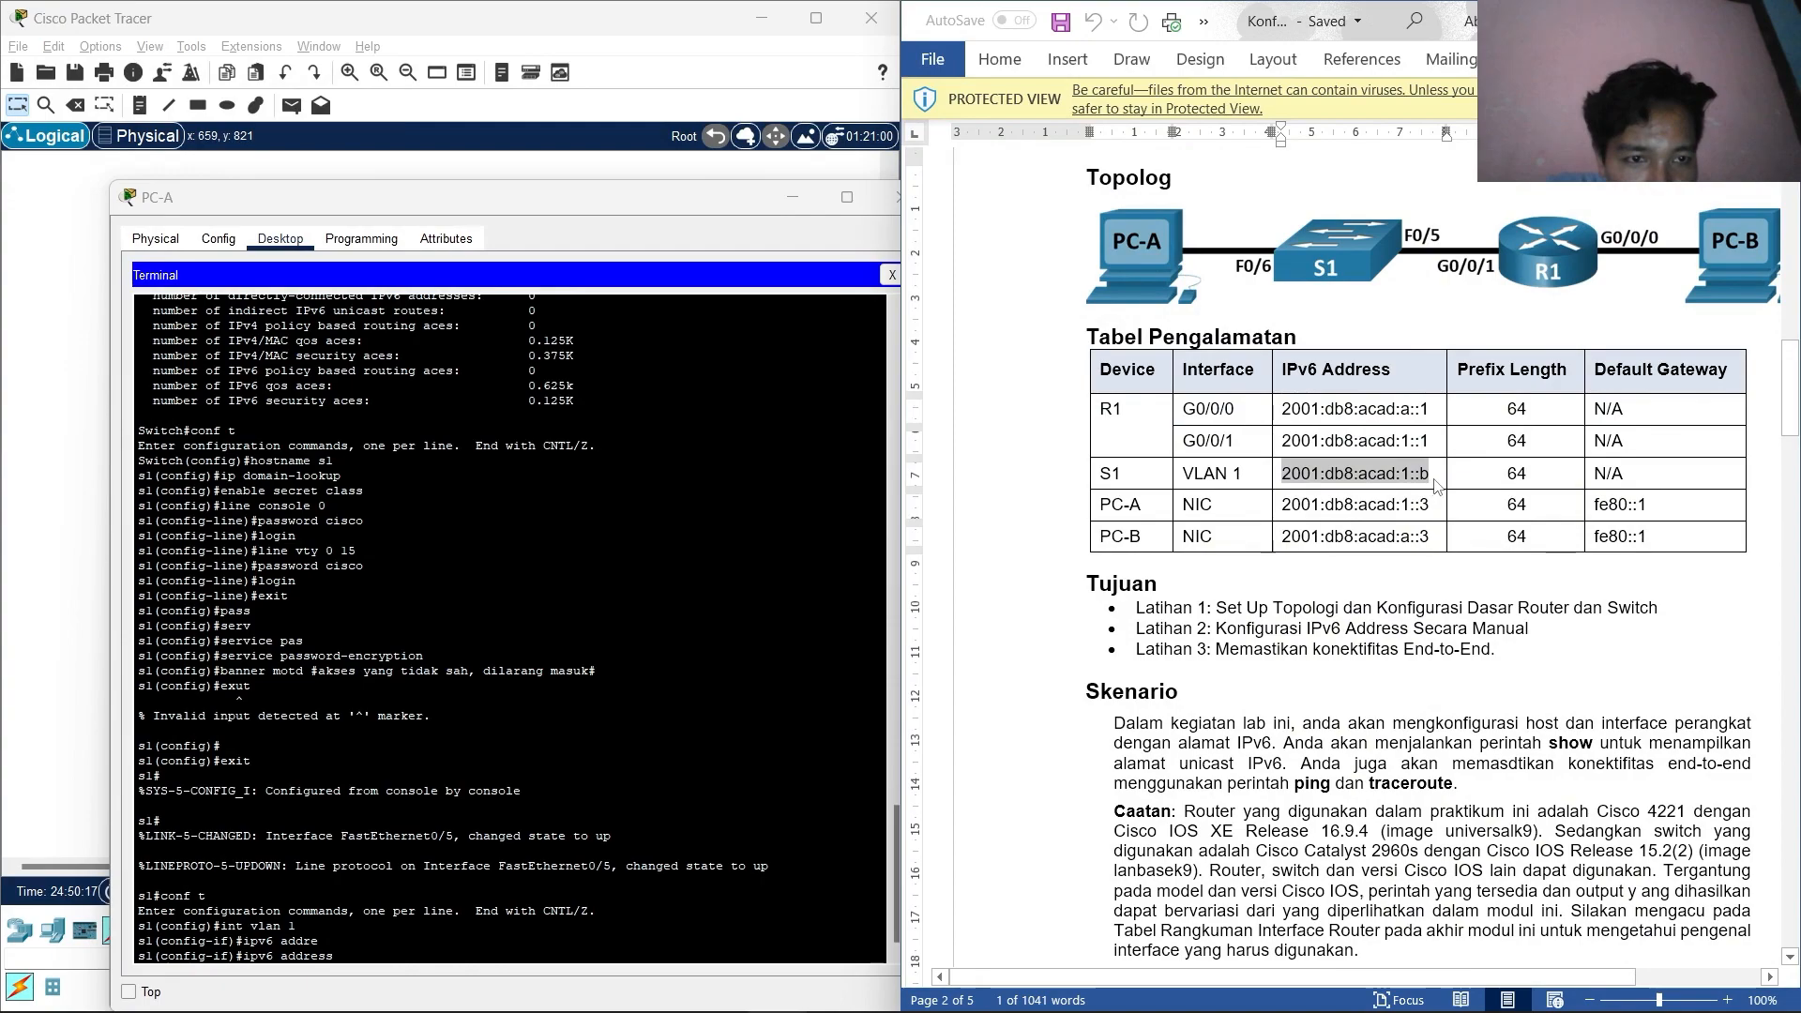
pyautogui.rightClick(1370, 478)
pyautogui.click(1430, 514)
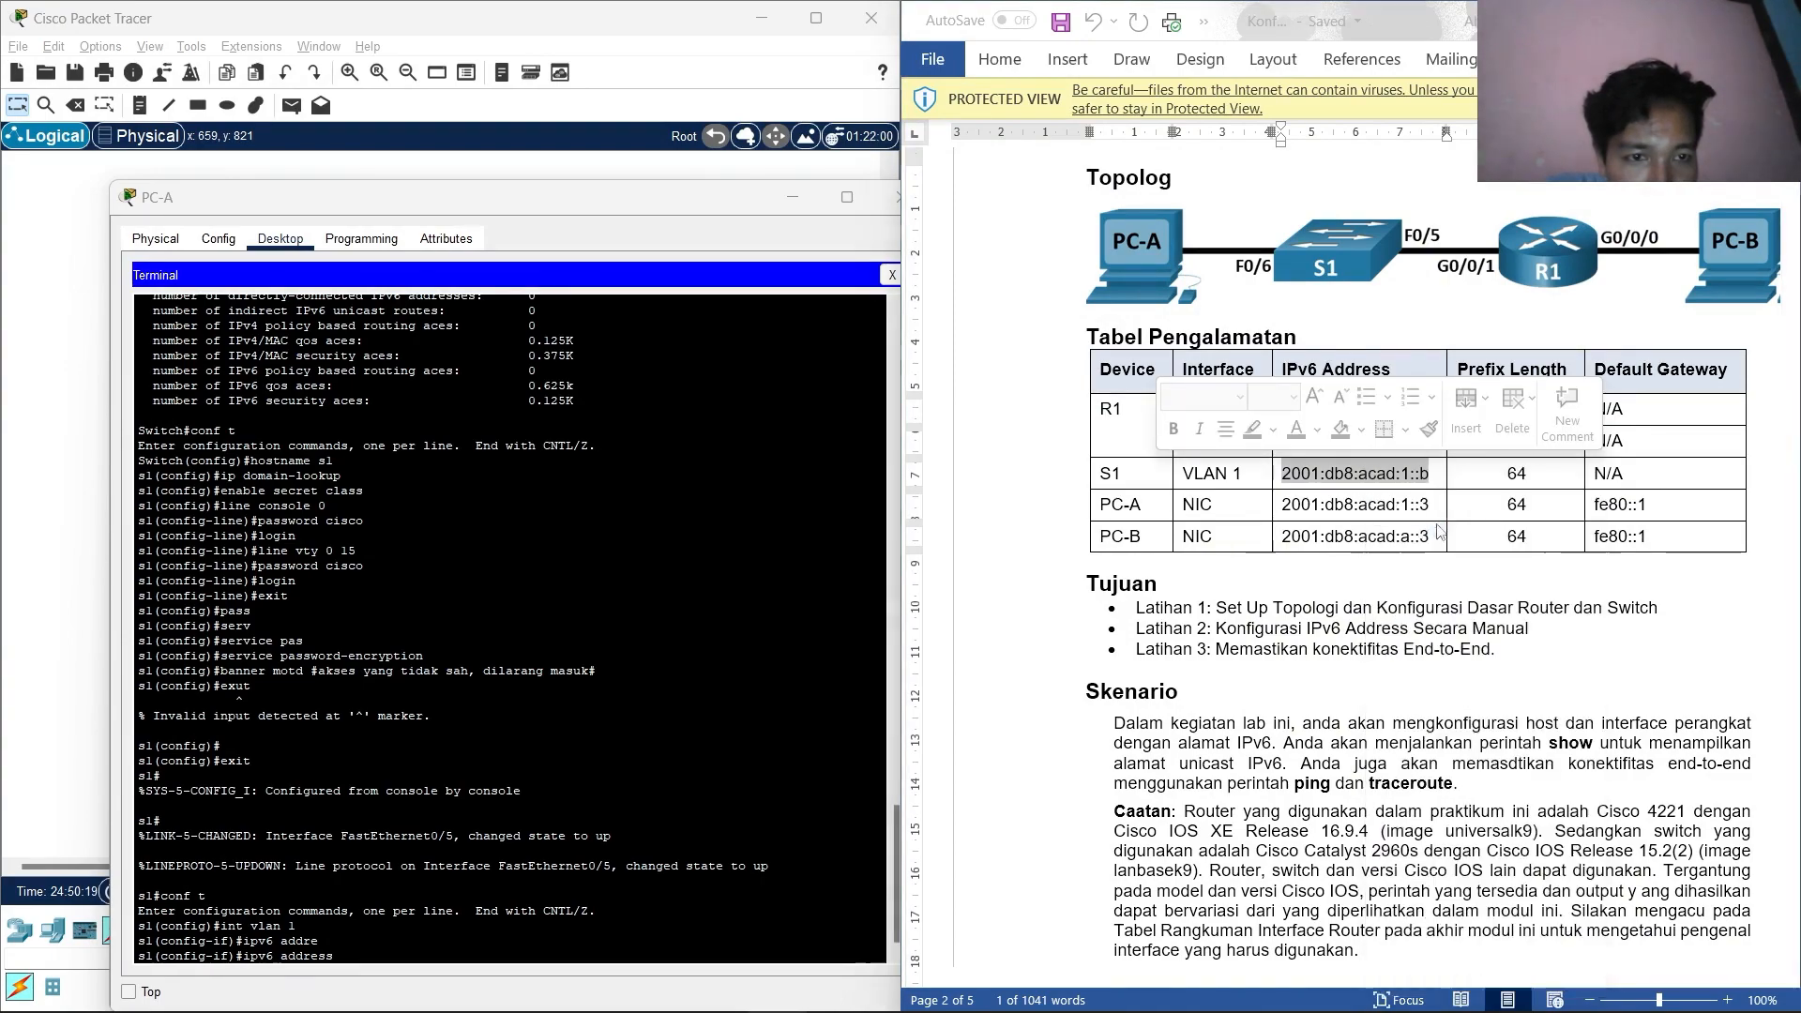
pyautogui.click(369, 950)
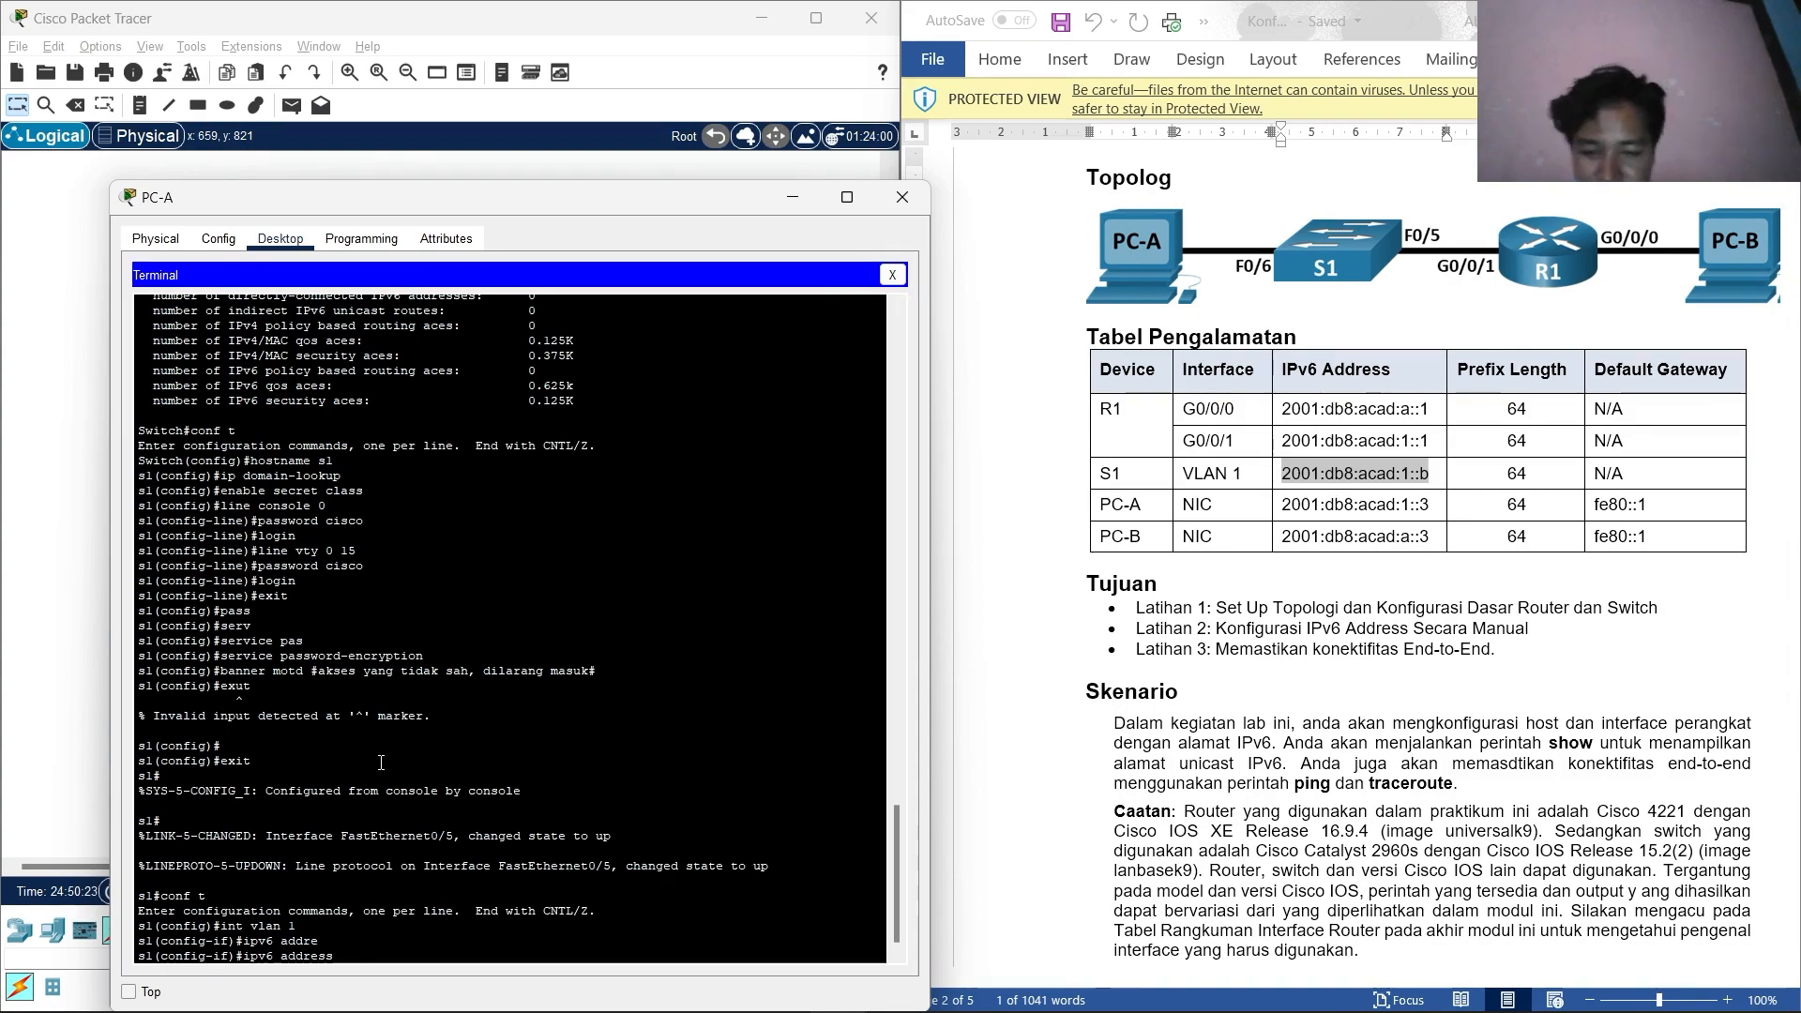
pyautogui.hotkey('ctrl', 'v')
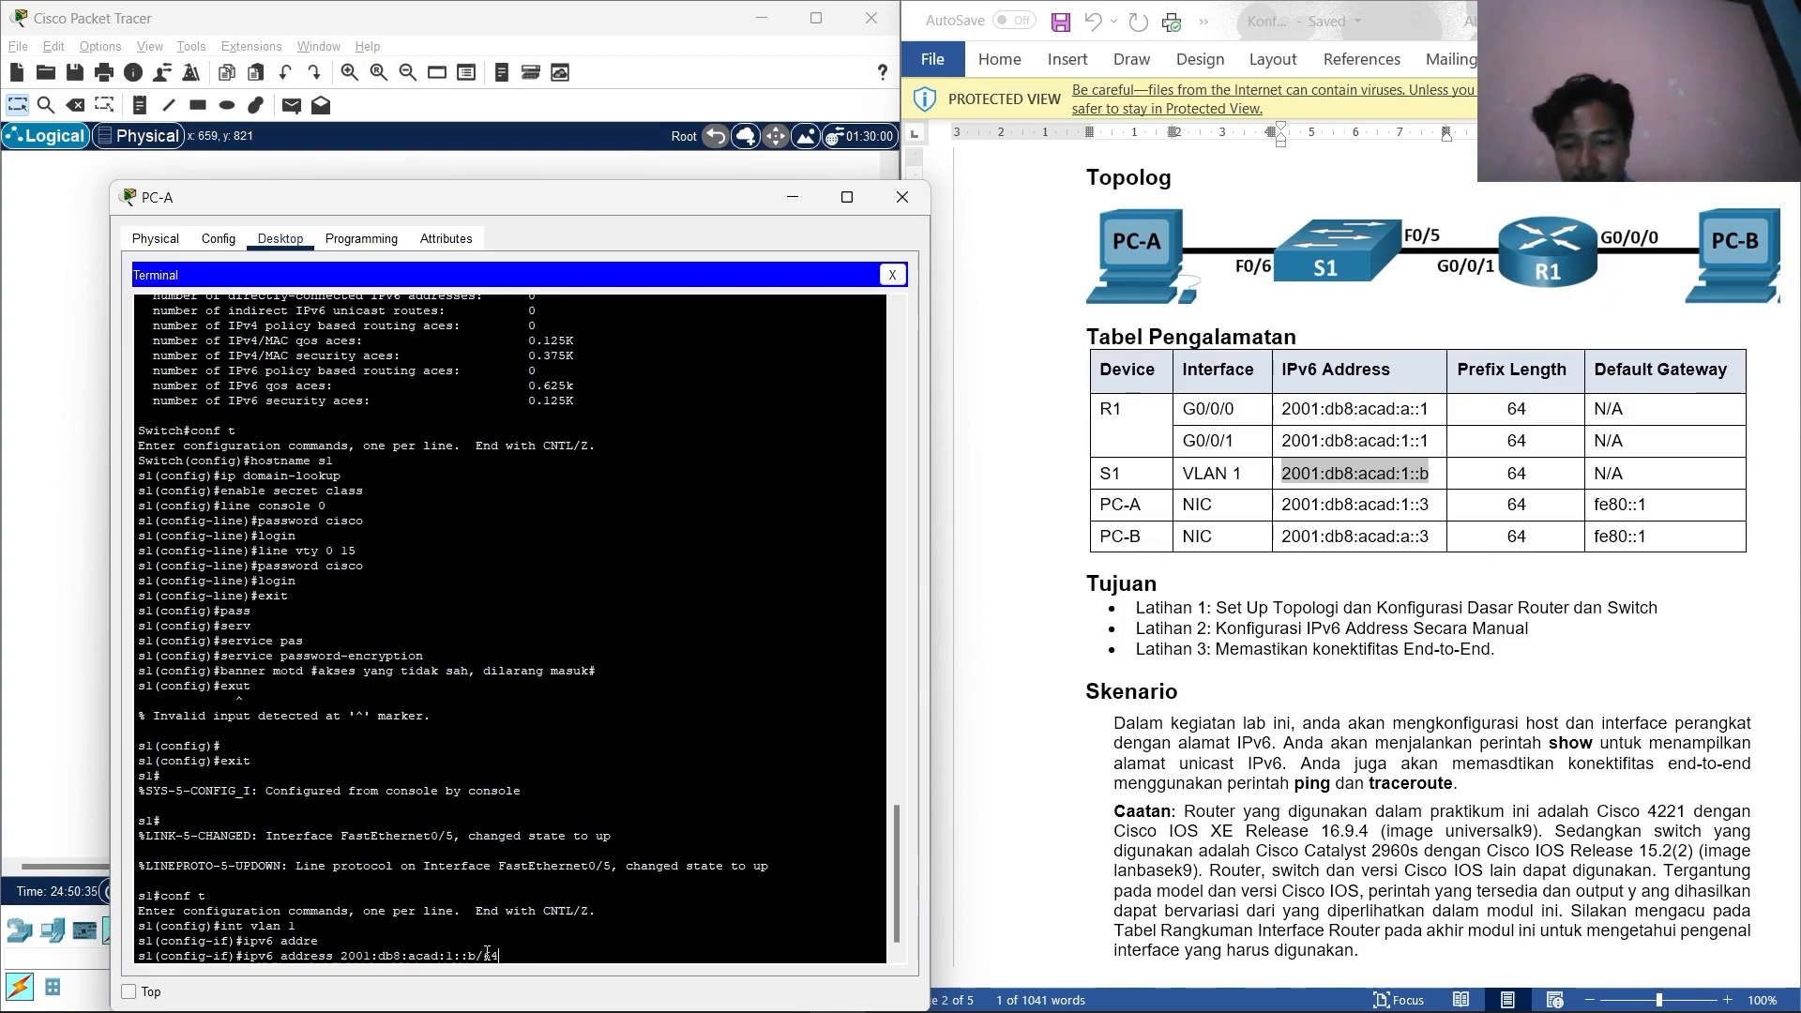
pyautogui.press('Return')
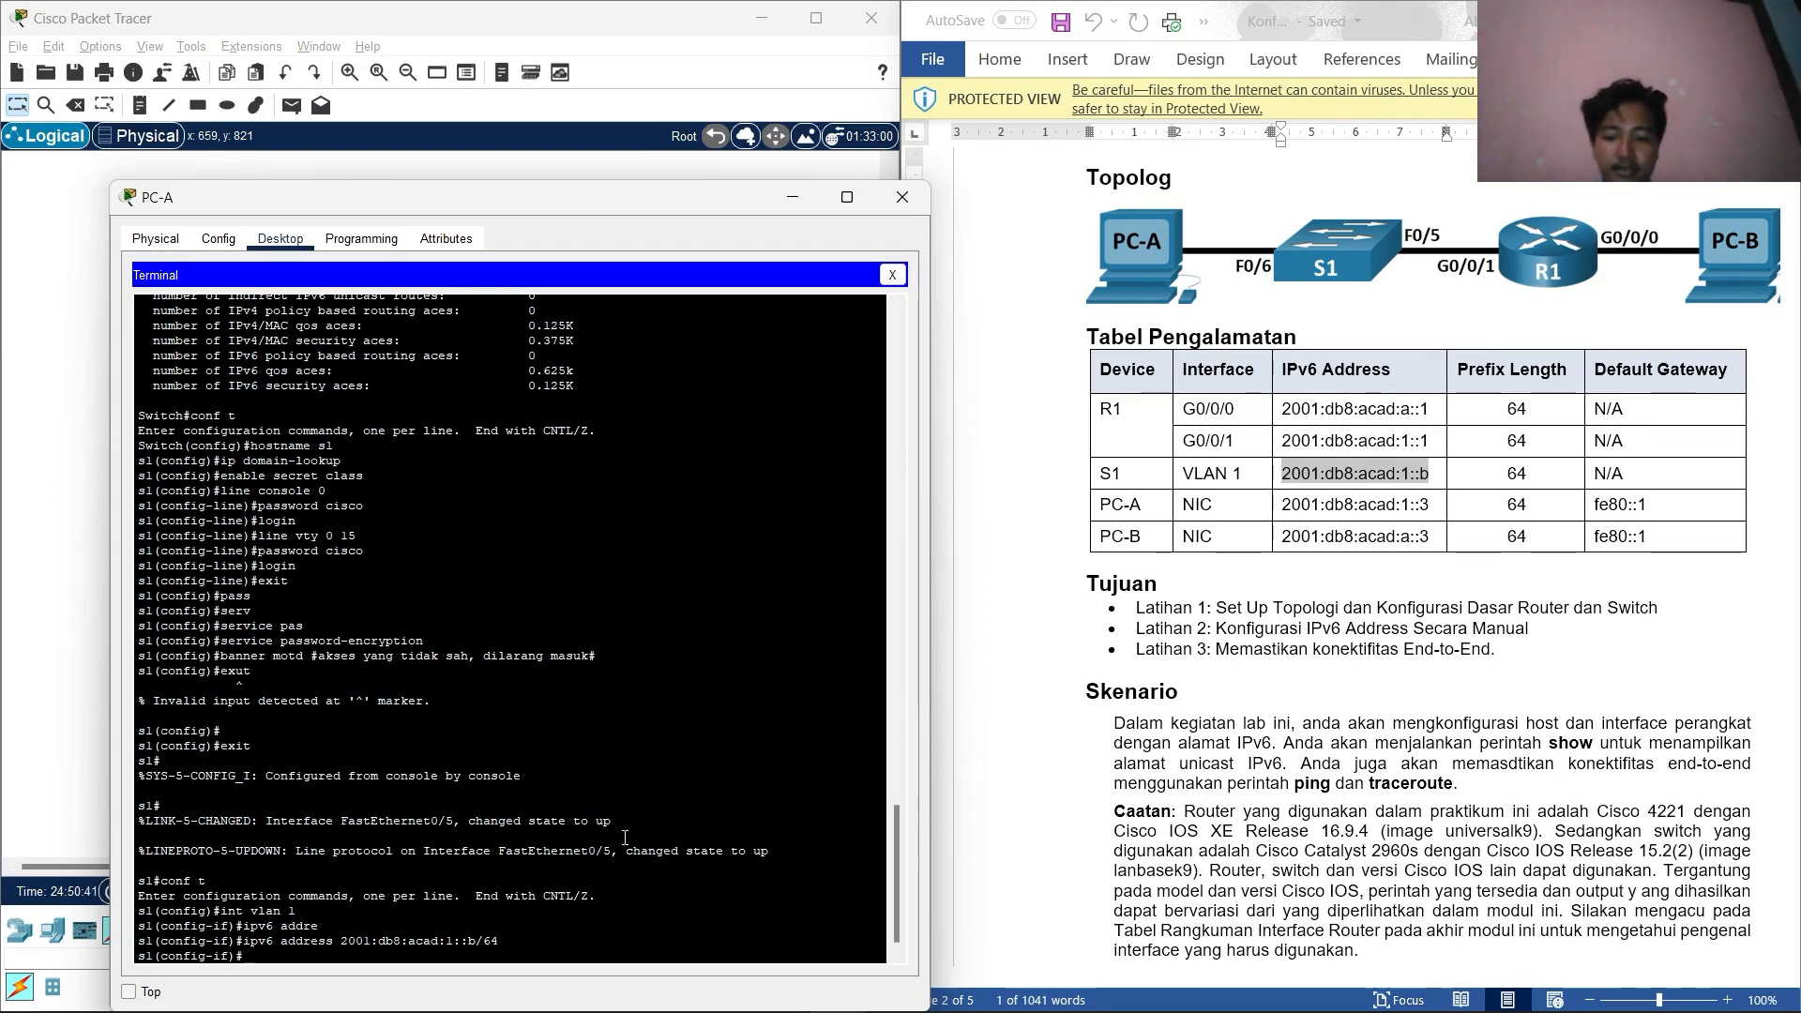
# Bring VLAN 1 up with no shutdown and exit back to privileged mode.
pyautogui.write('end')
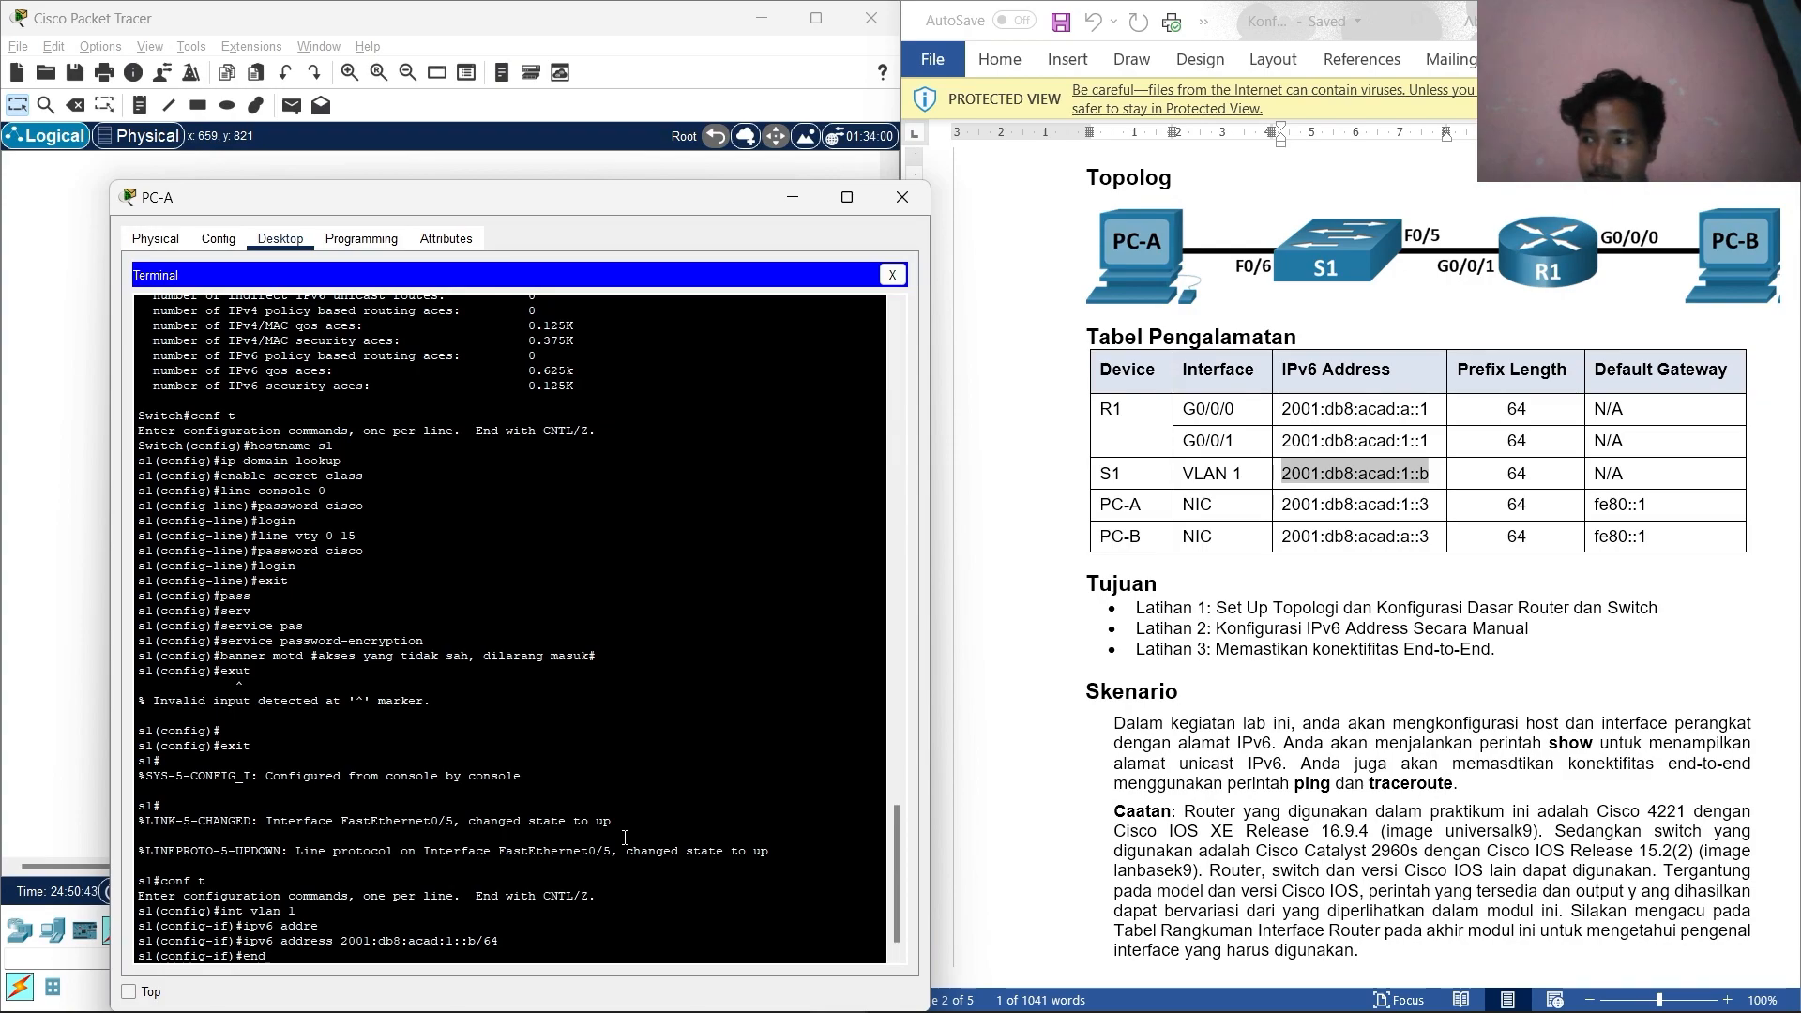
pyautogui.press('BackSpace')
pyautogui.press('BackSpace')
pyautogui.press('BackSpace')
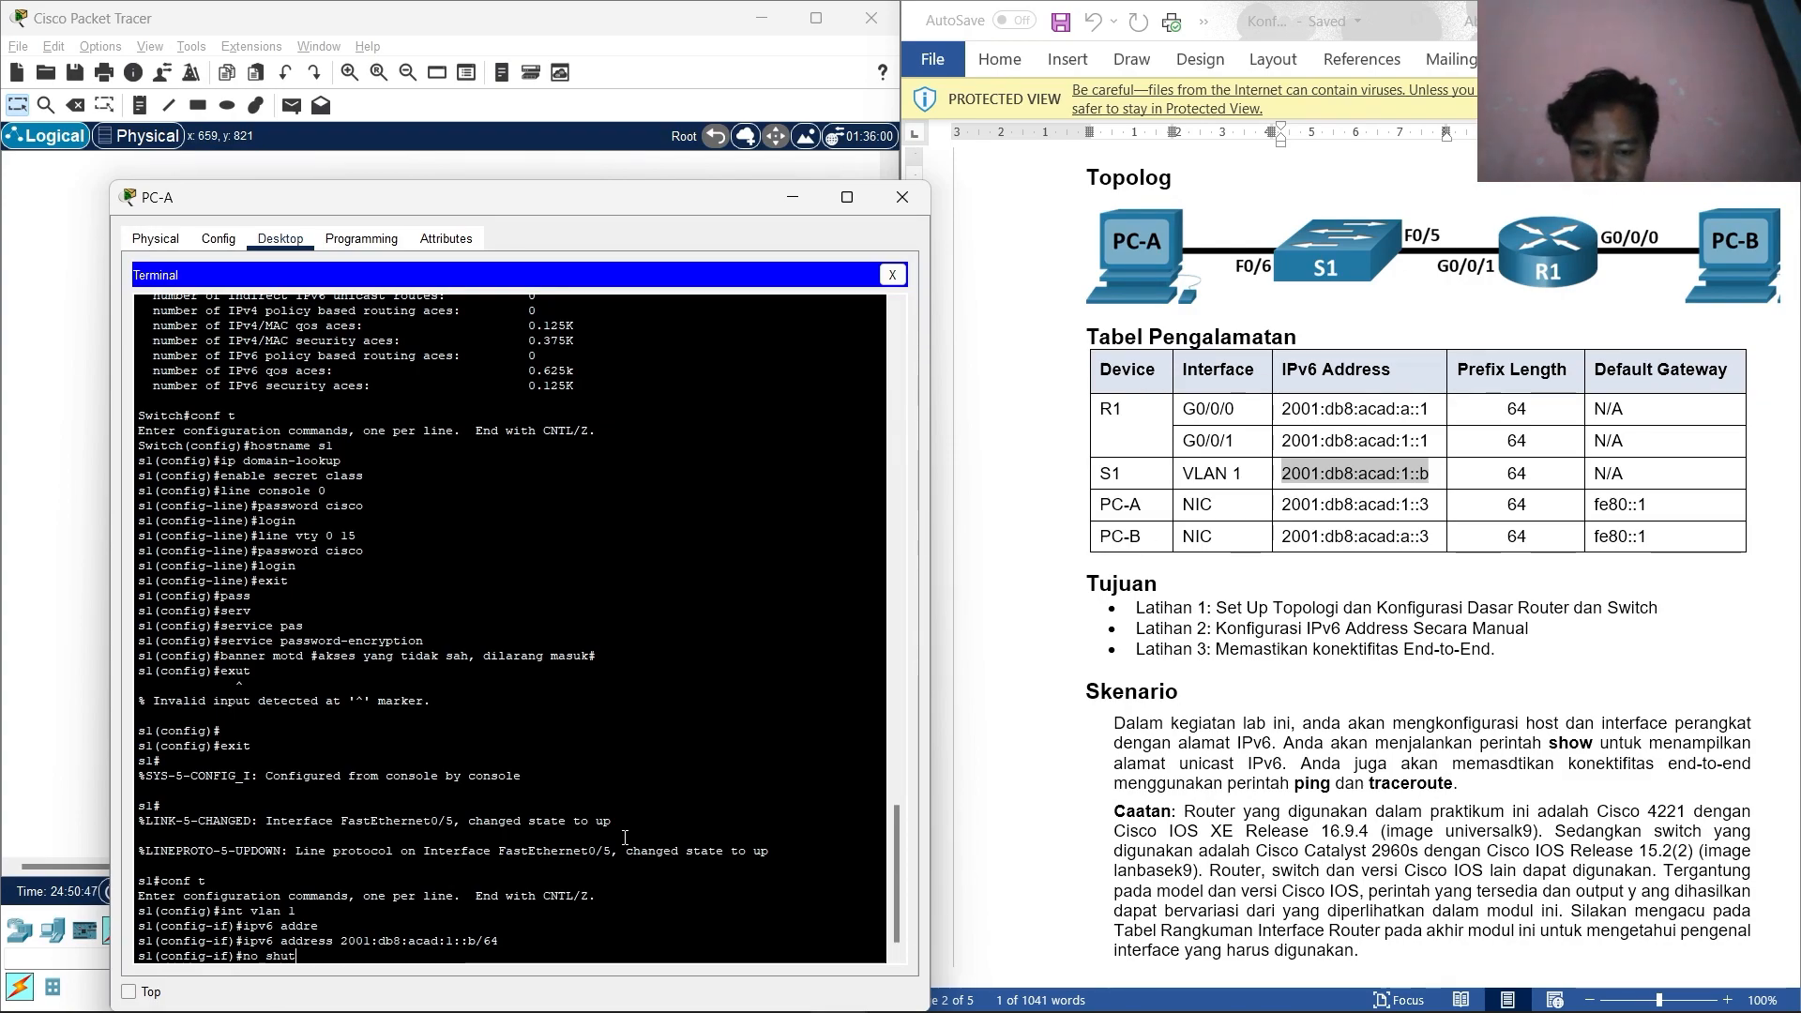
pyautogui.write('no shut')
pyautogui.press('Tab')
pyautogui.press('Return')
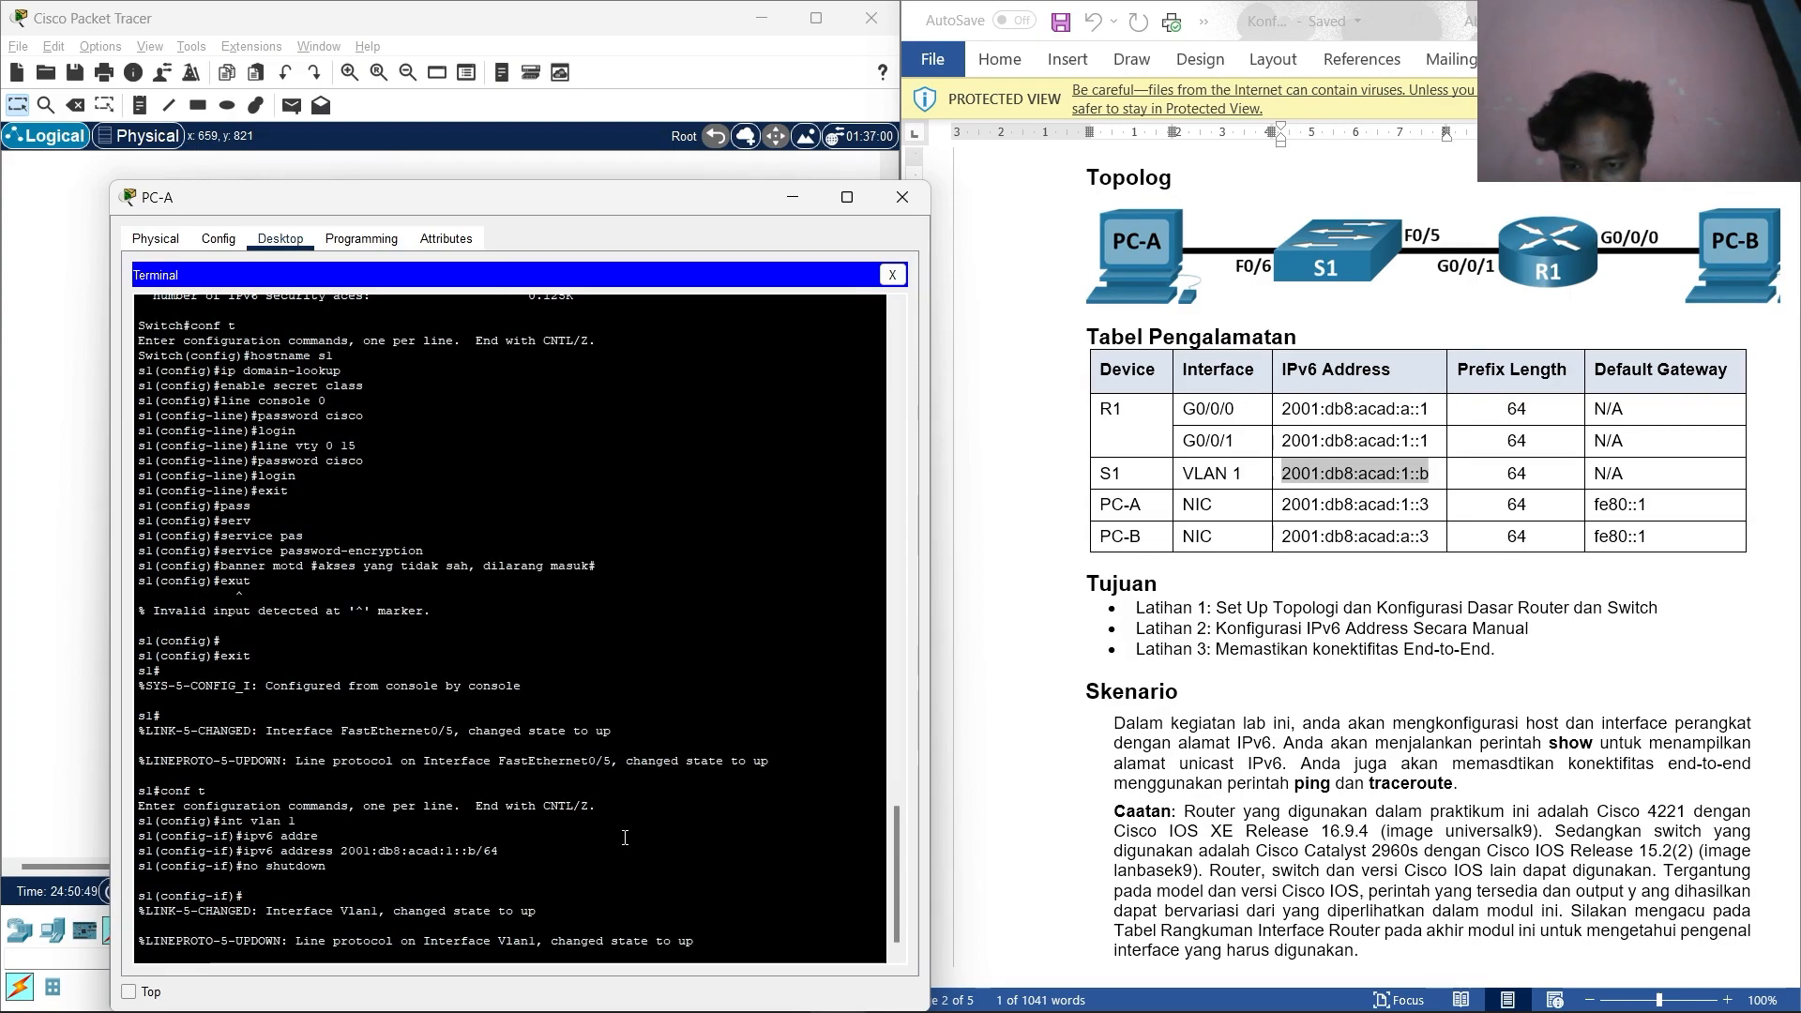
pyautogui.press('Return')
pyautogui.write('w')
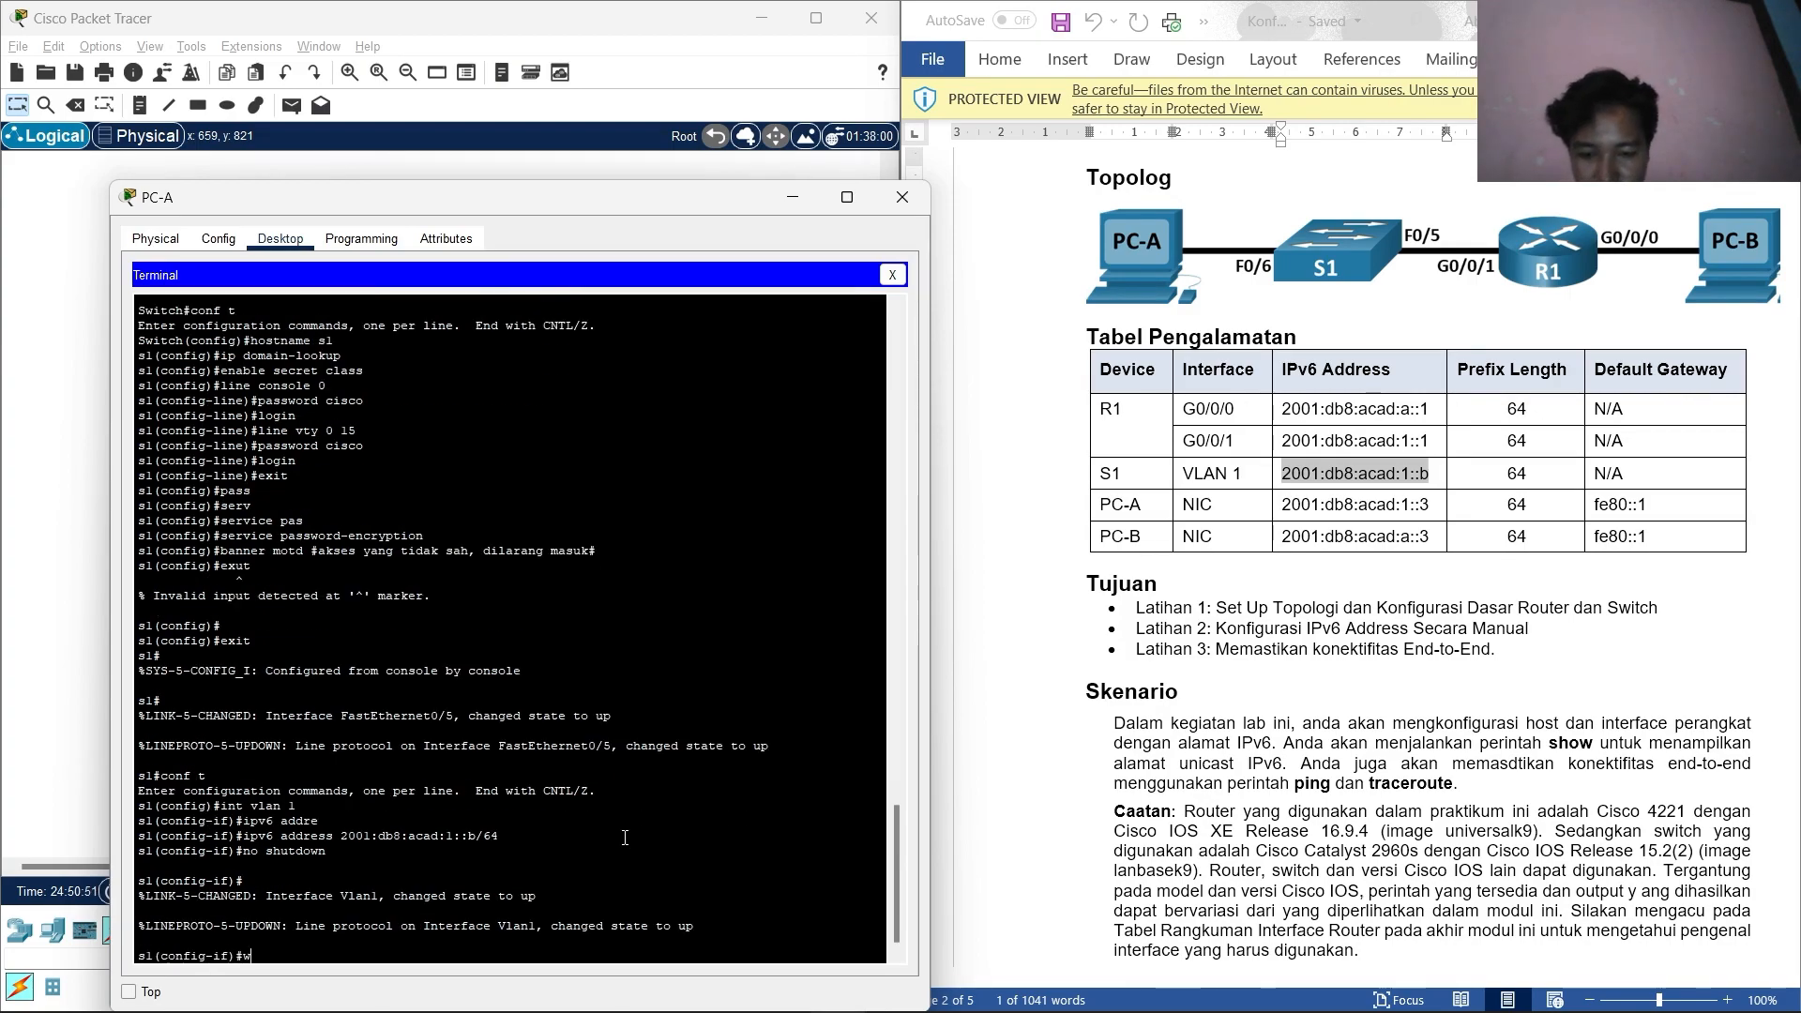
pyautogui.write('xit')
pyautogui.press('Return')
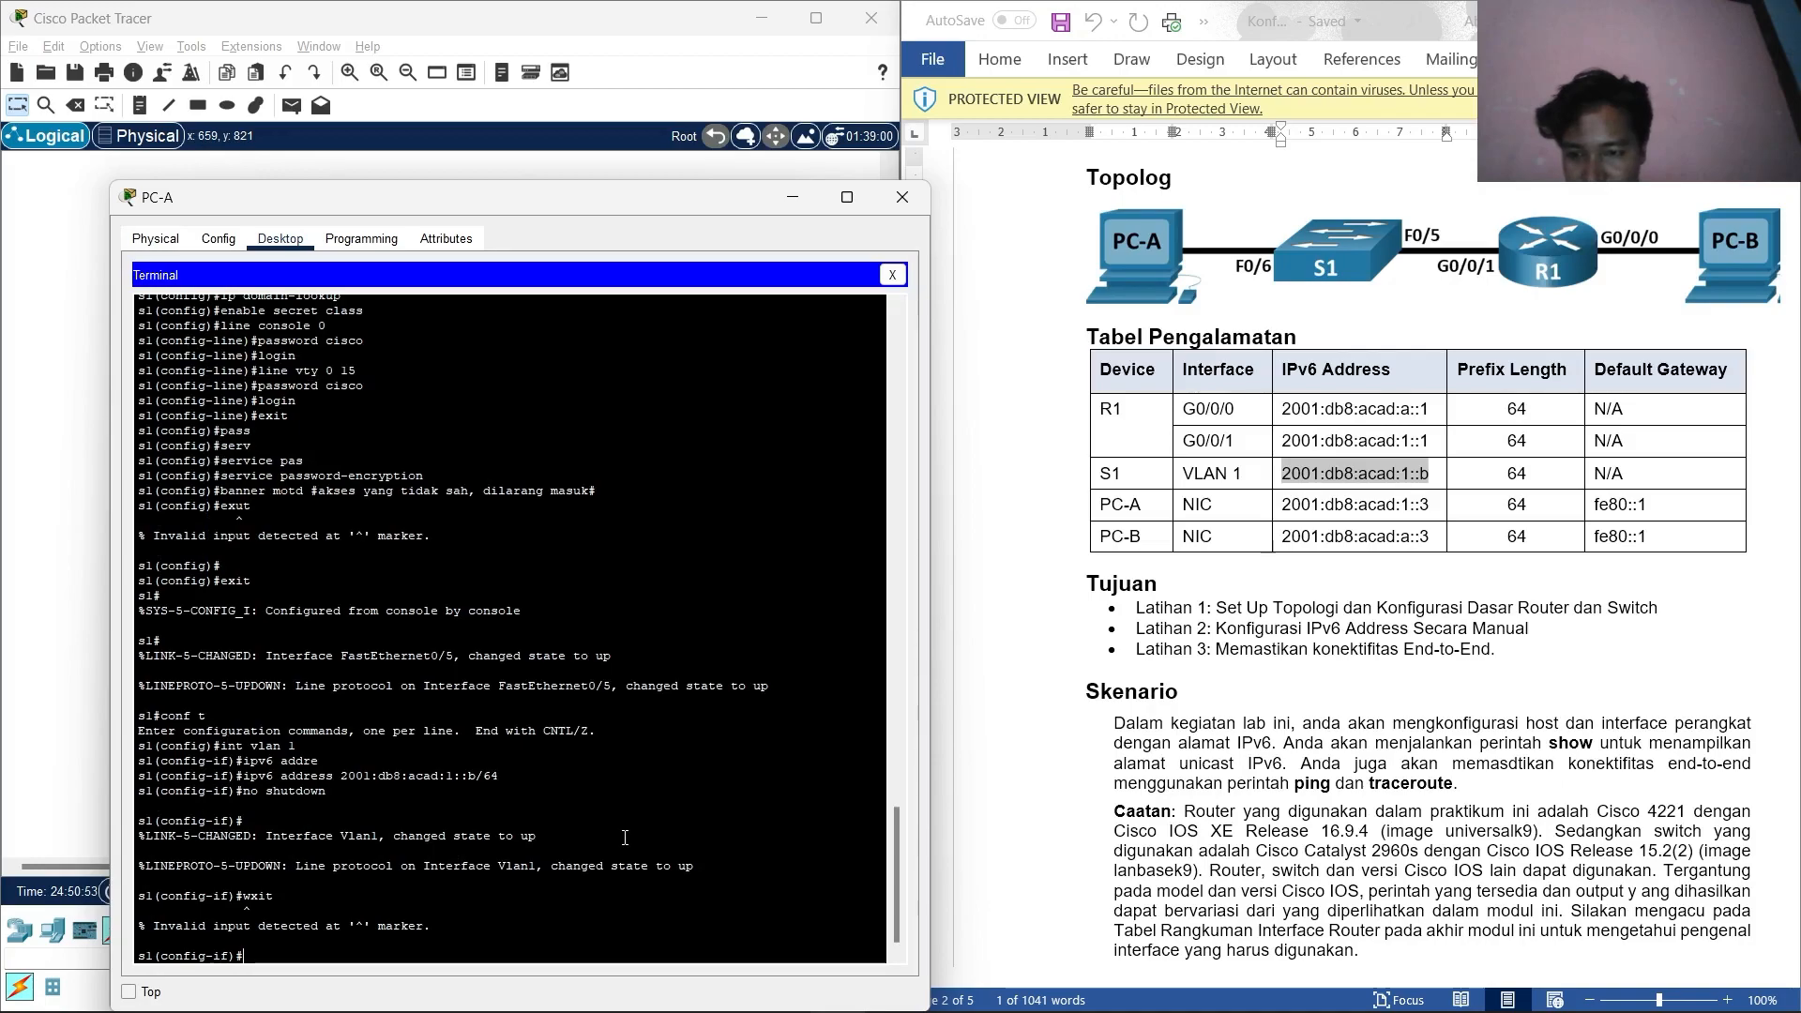
pyautogui.write('exit')
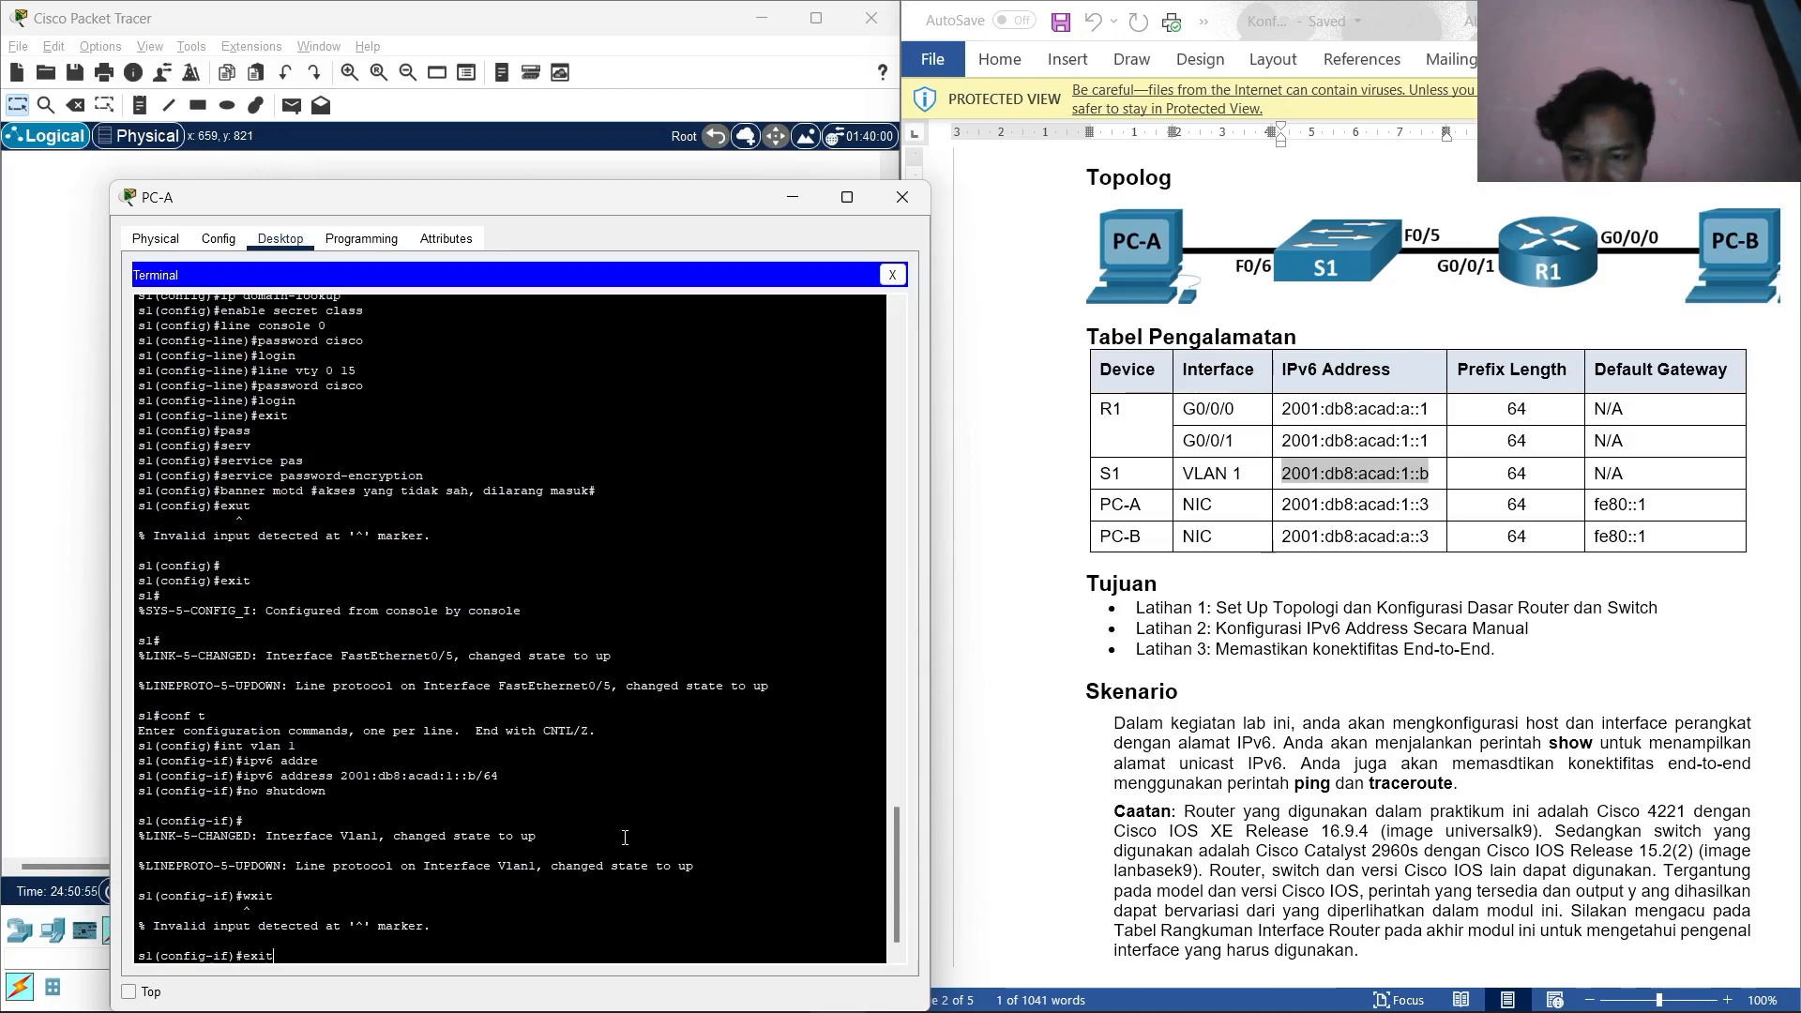
pyautogui.press('Return')
pyautogui.write('ex')
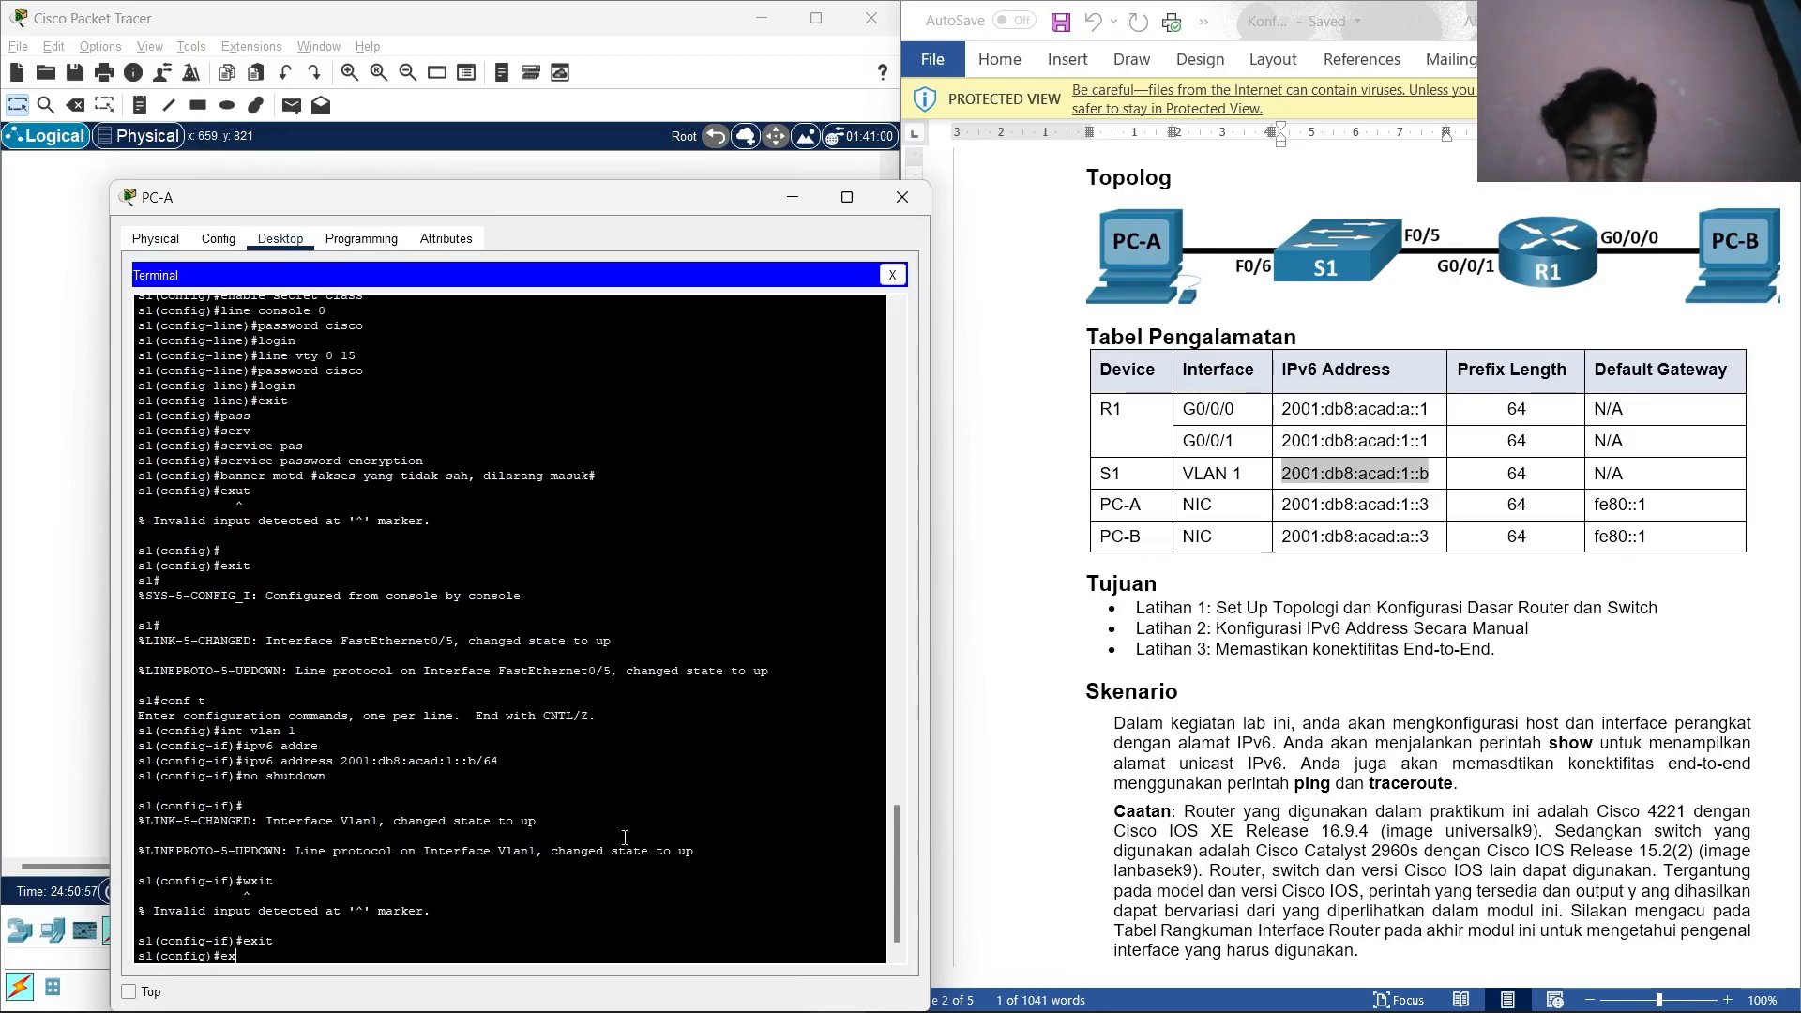
pyautogui.write('it')
pyautogui.press('Return')
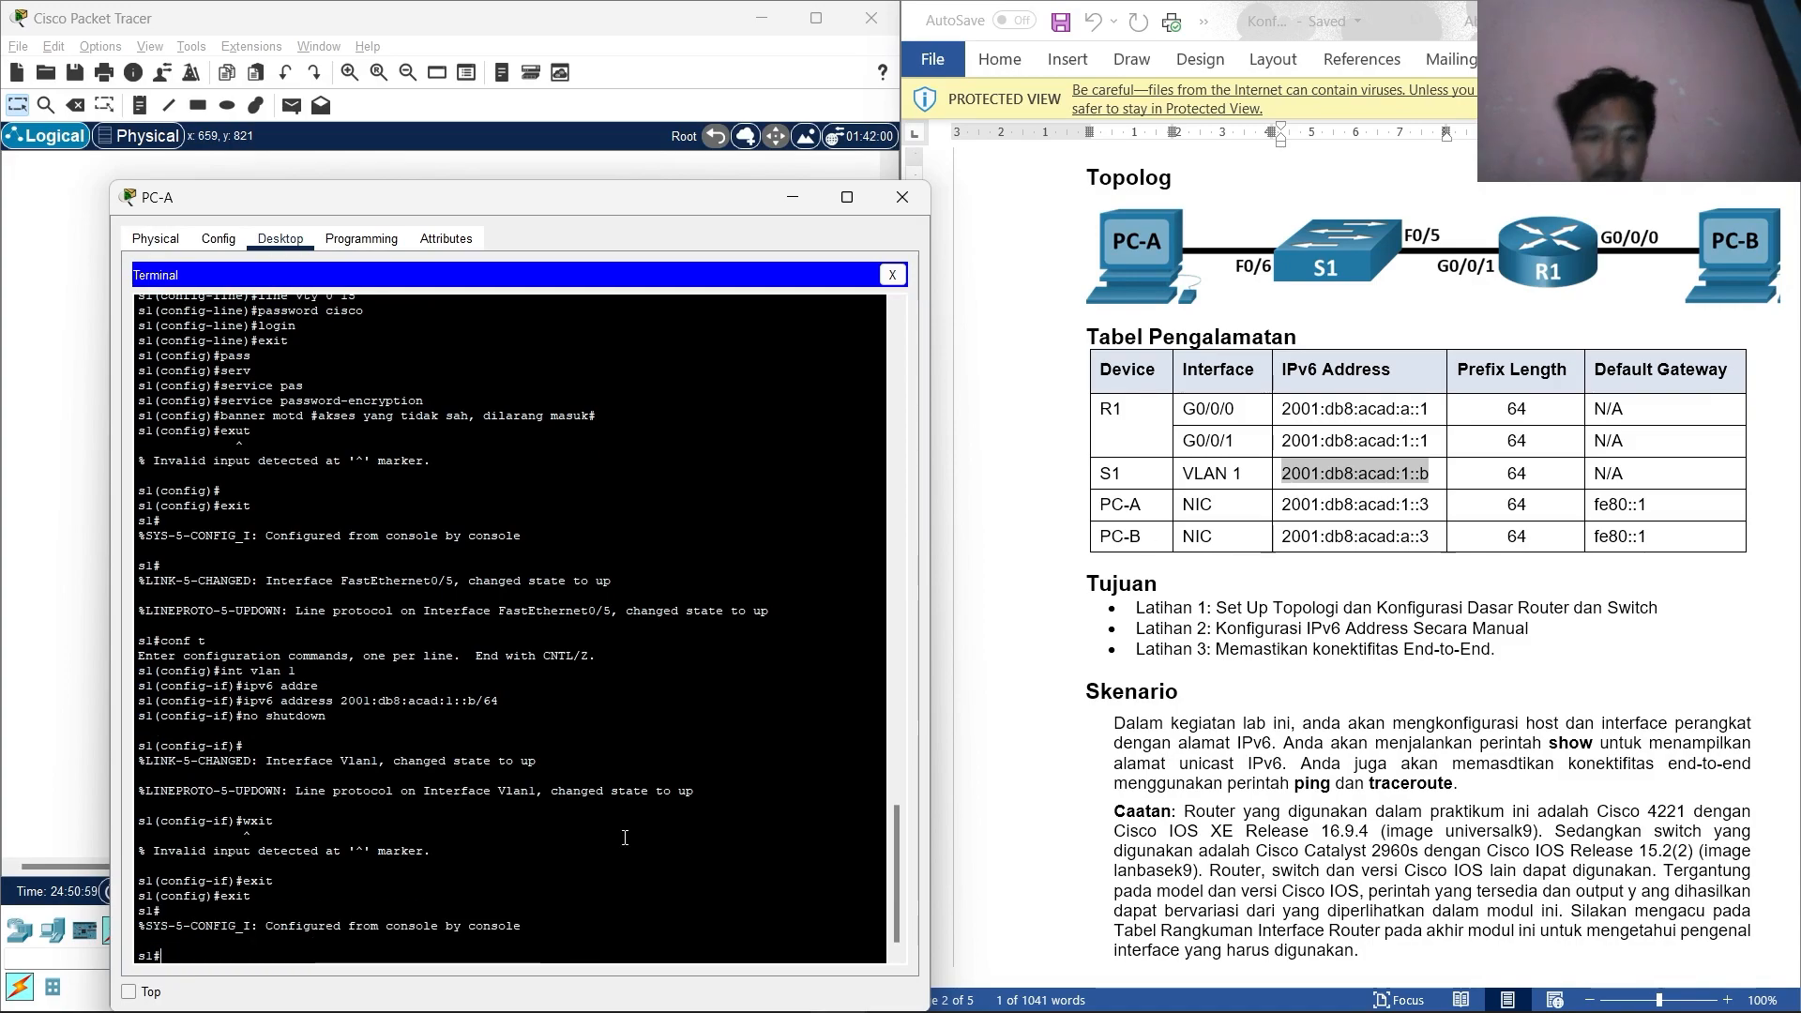
# Run show ipv6 int vlan 1 on S1 and highlight global address 2001:DB8:ACAD:1::B, subnet 2001:DB8:ACAD:1::/64.
pyautogui.scroll(-15, 1334, 702)
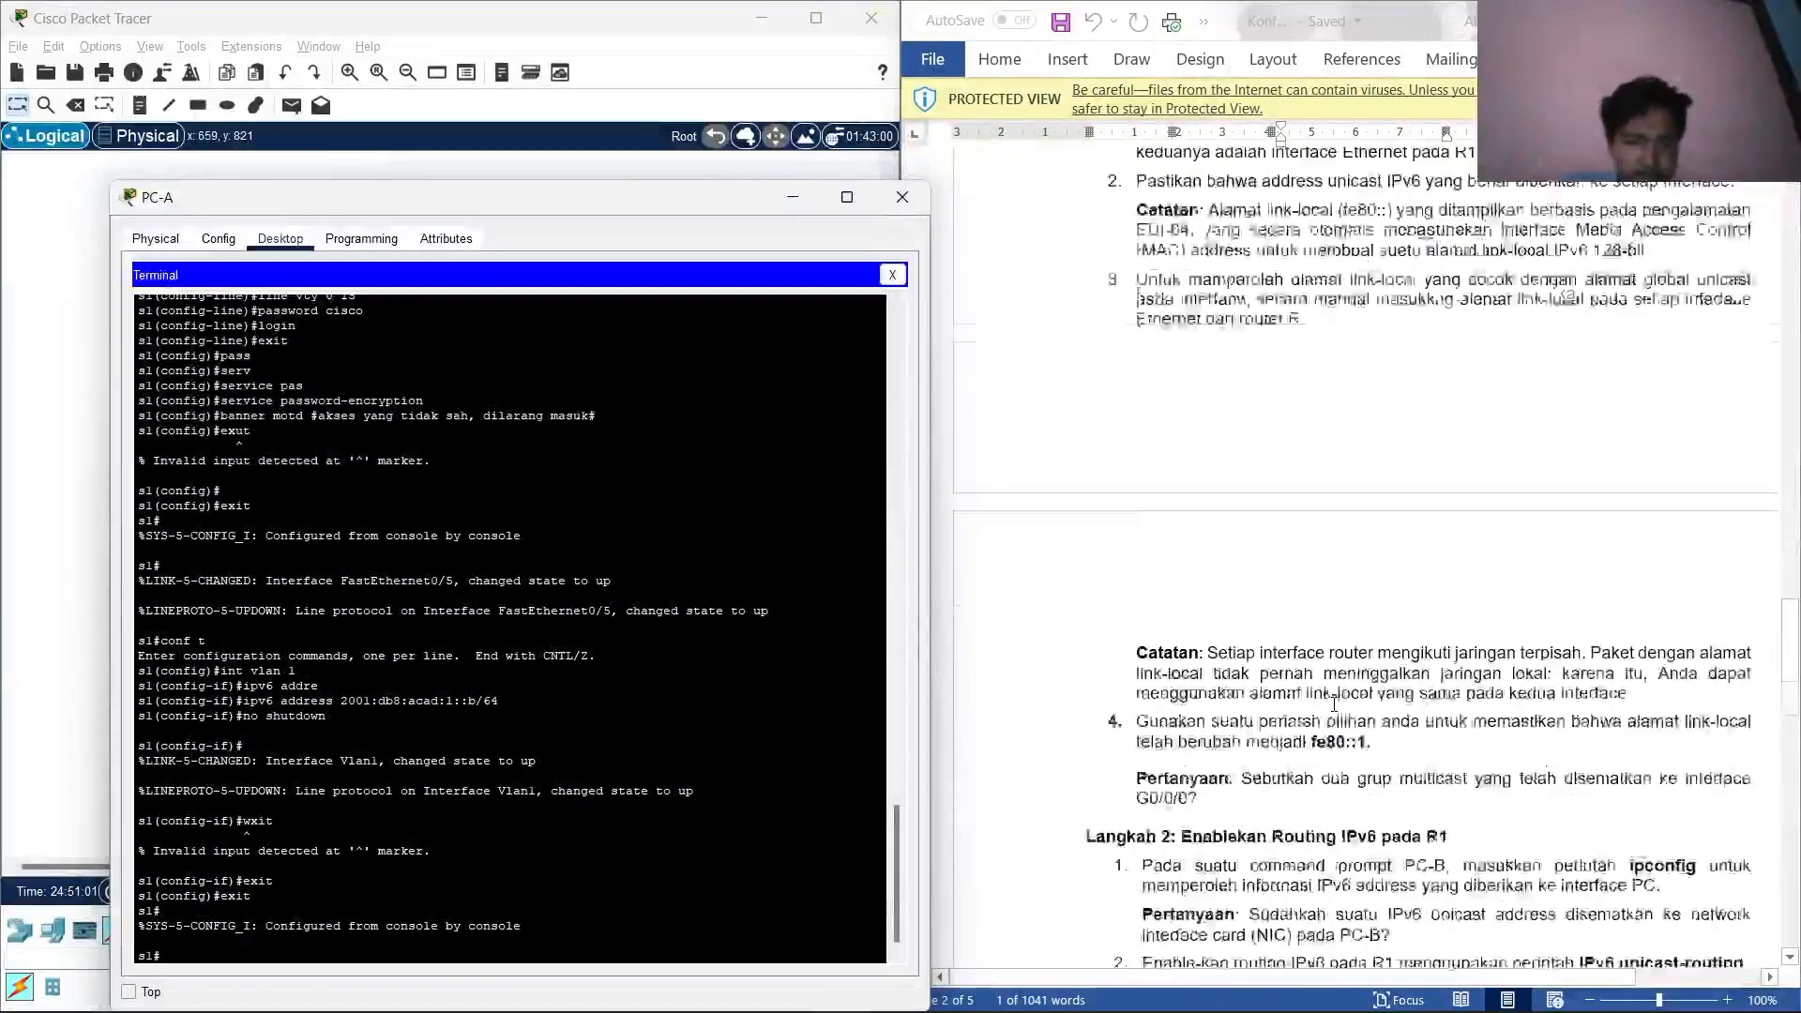
pyautogui.scroll(-14, 1334, 702)
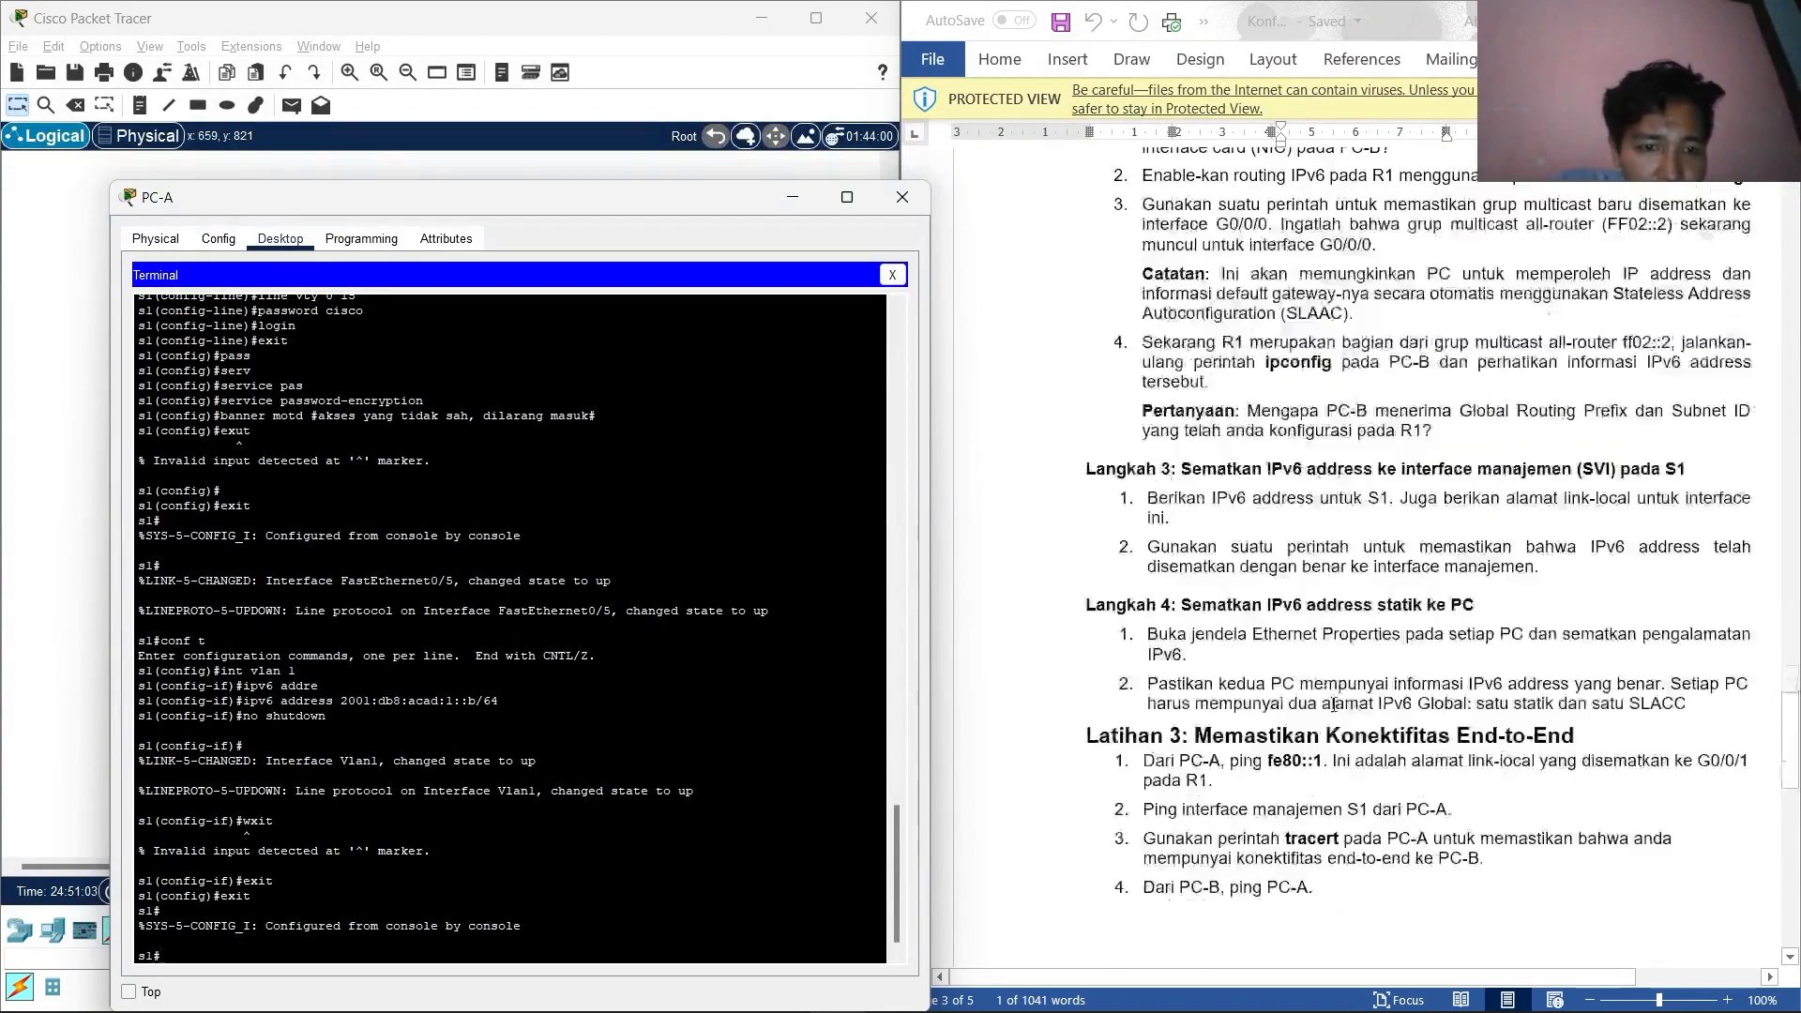
pyautogui.scroll(-2, 1270, 579)
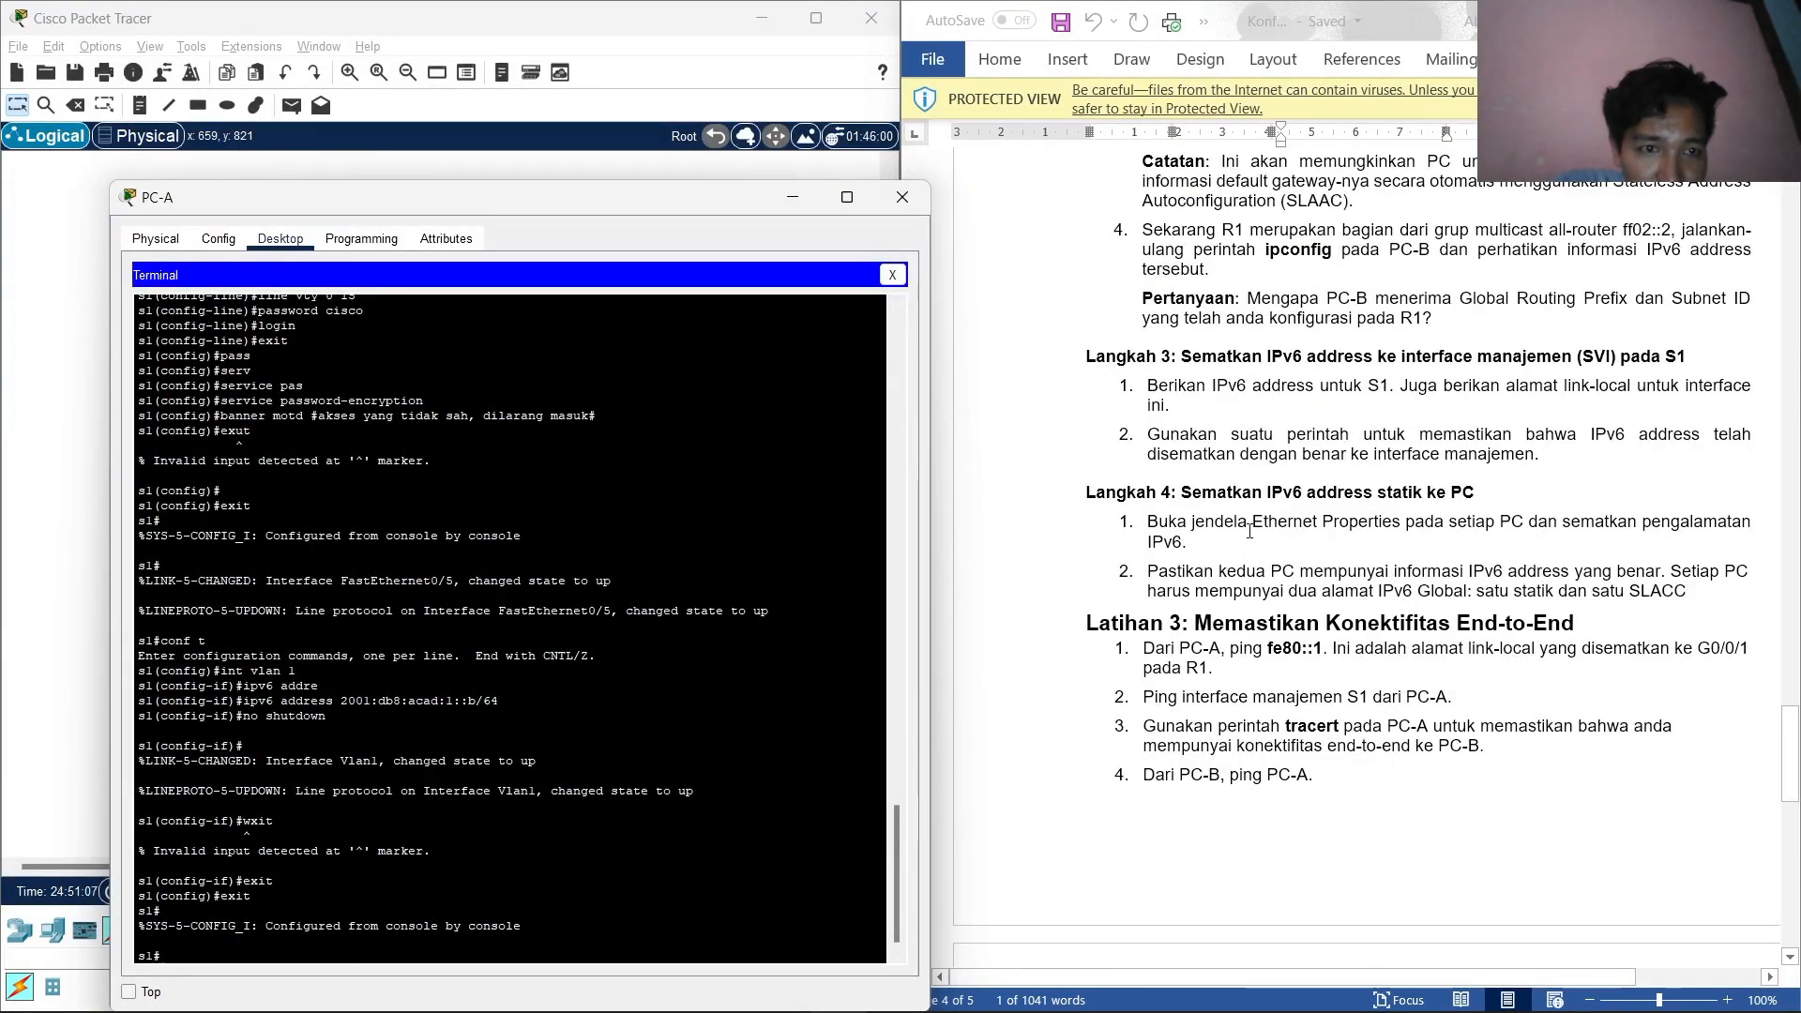
pyautogui.scroll(-4, 1249, 532)
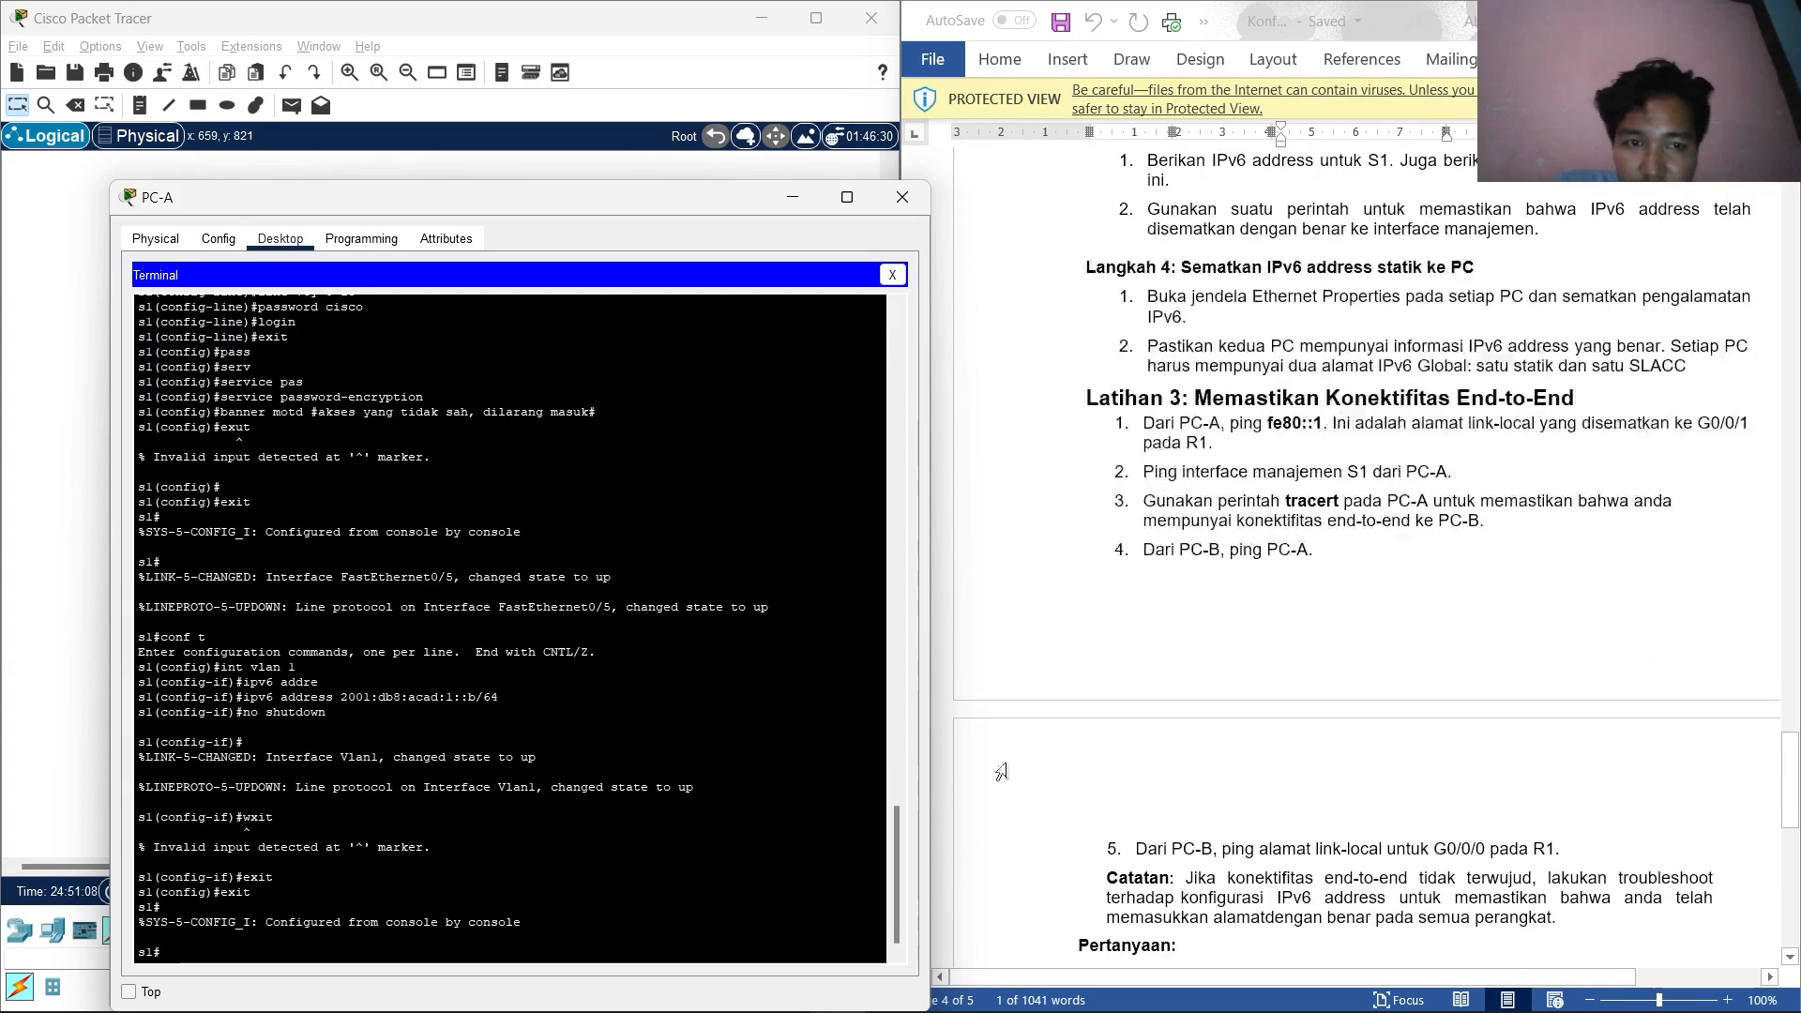
pyautogui.click(296, 948)
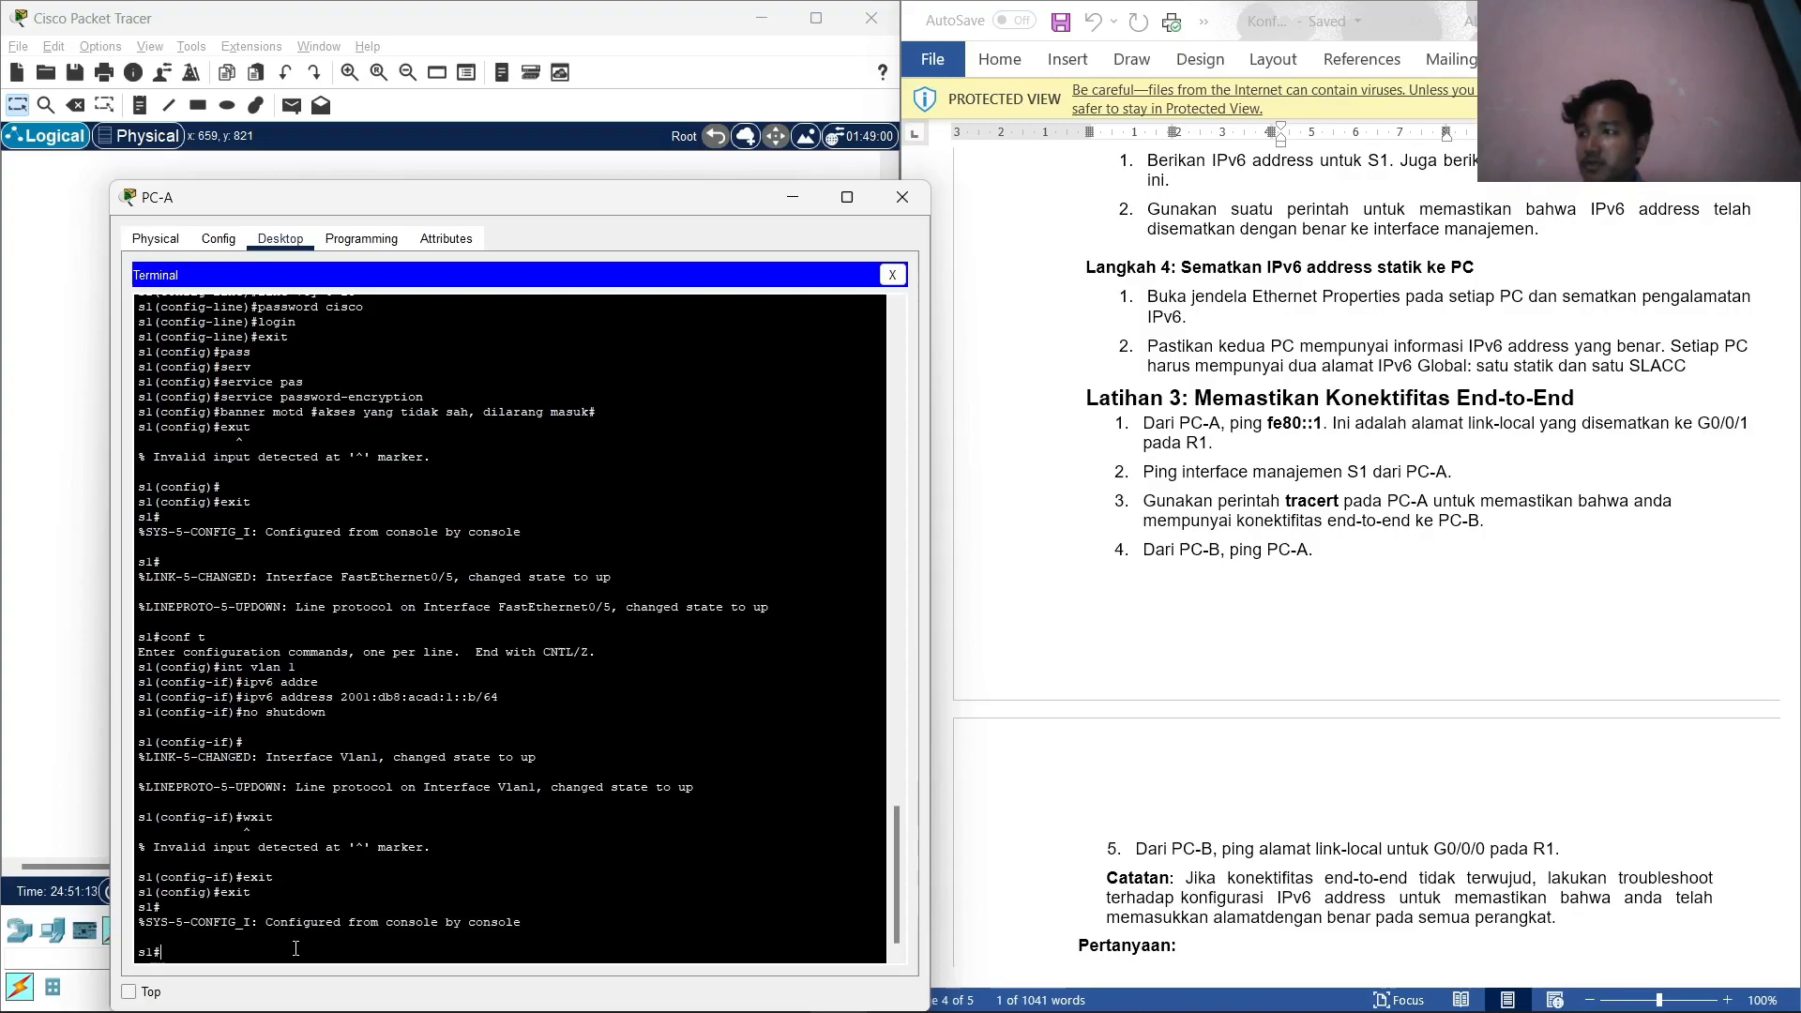
pyautogui.write('sh')
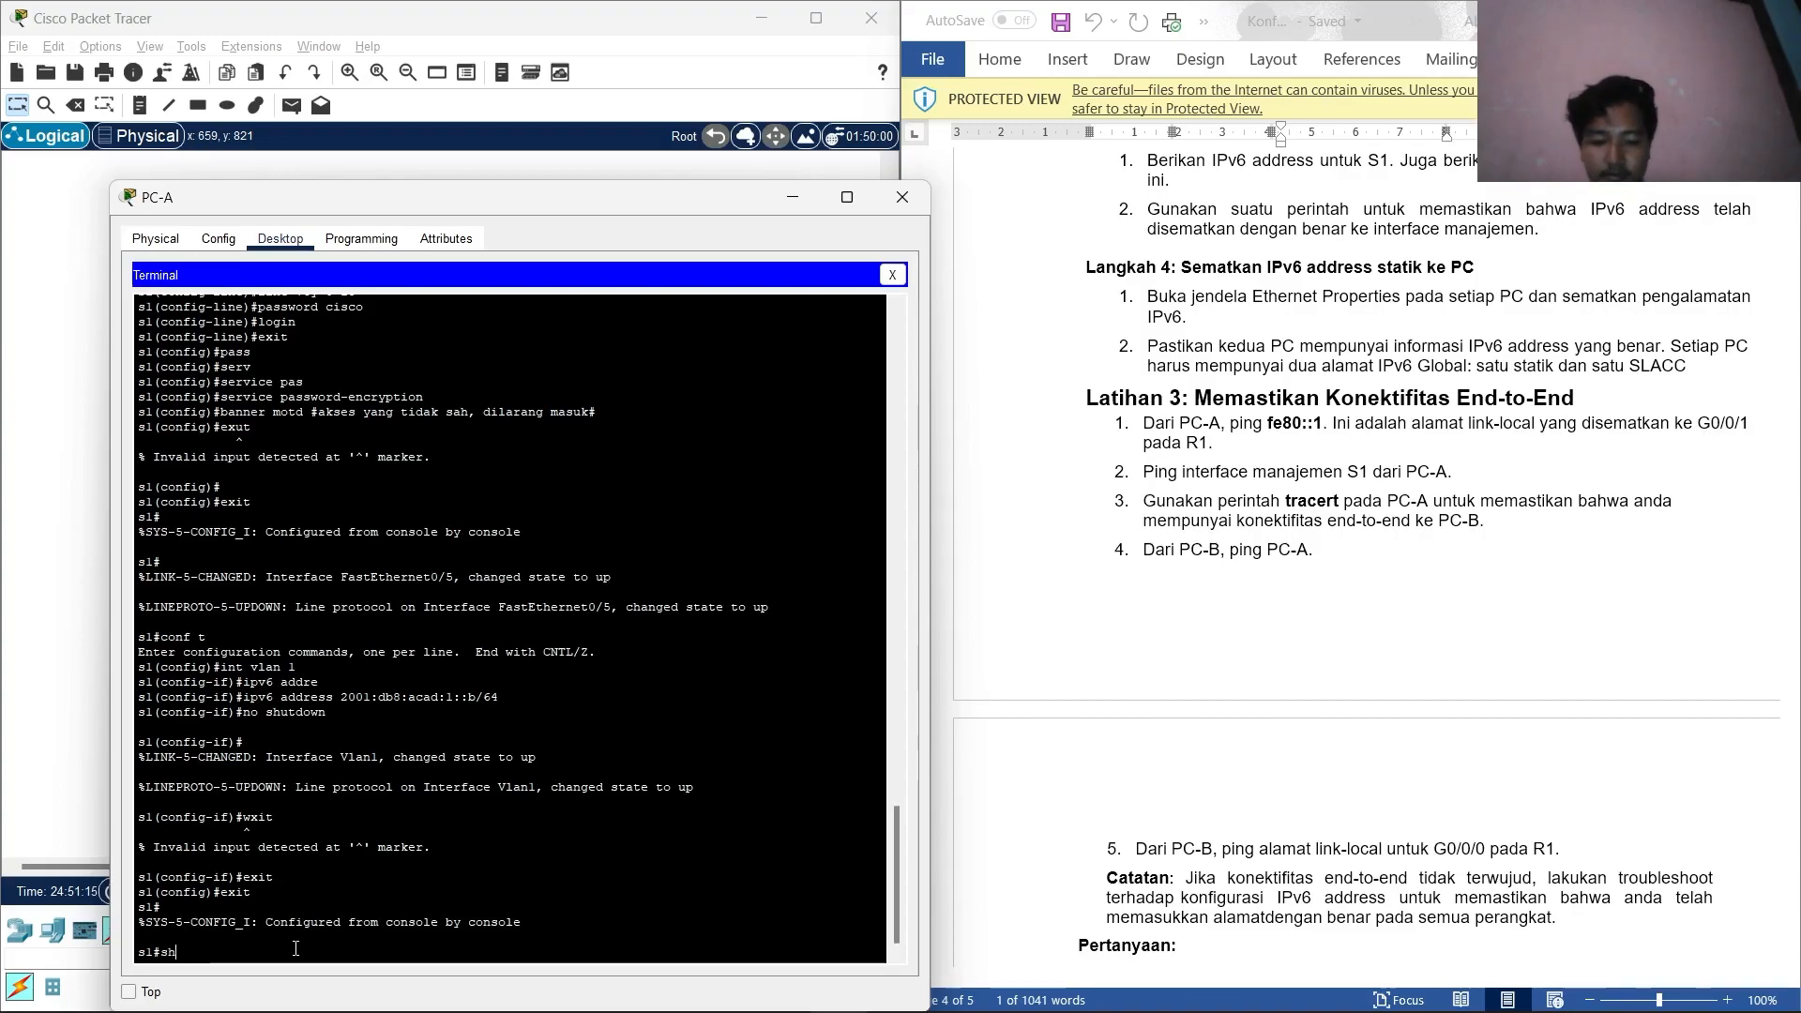
pyautogui.write('ow ipv')
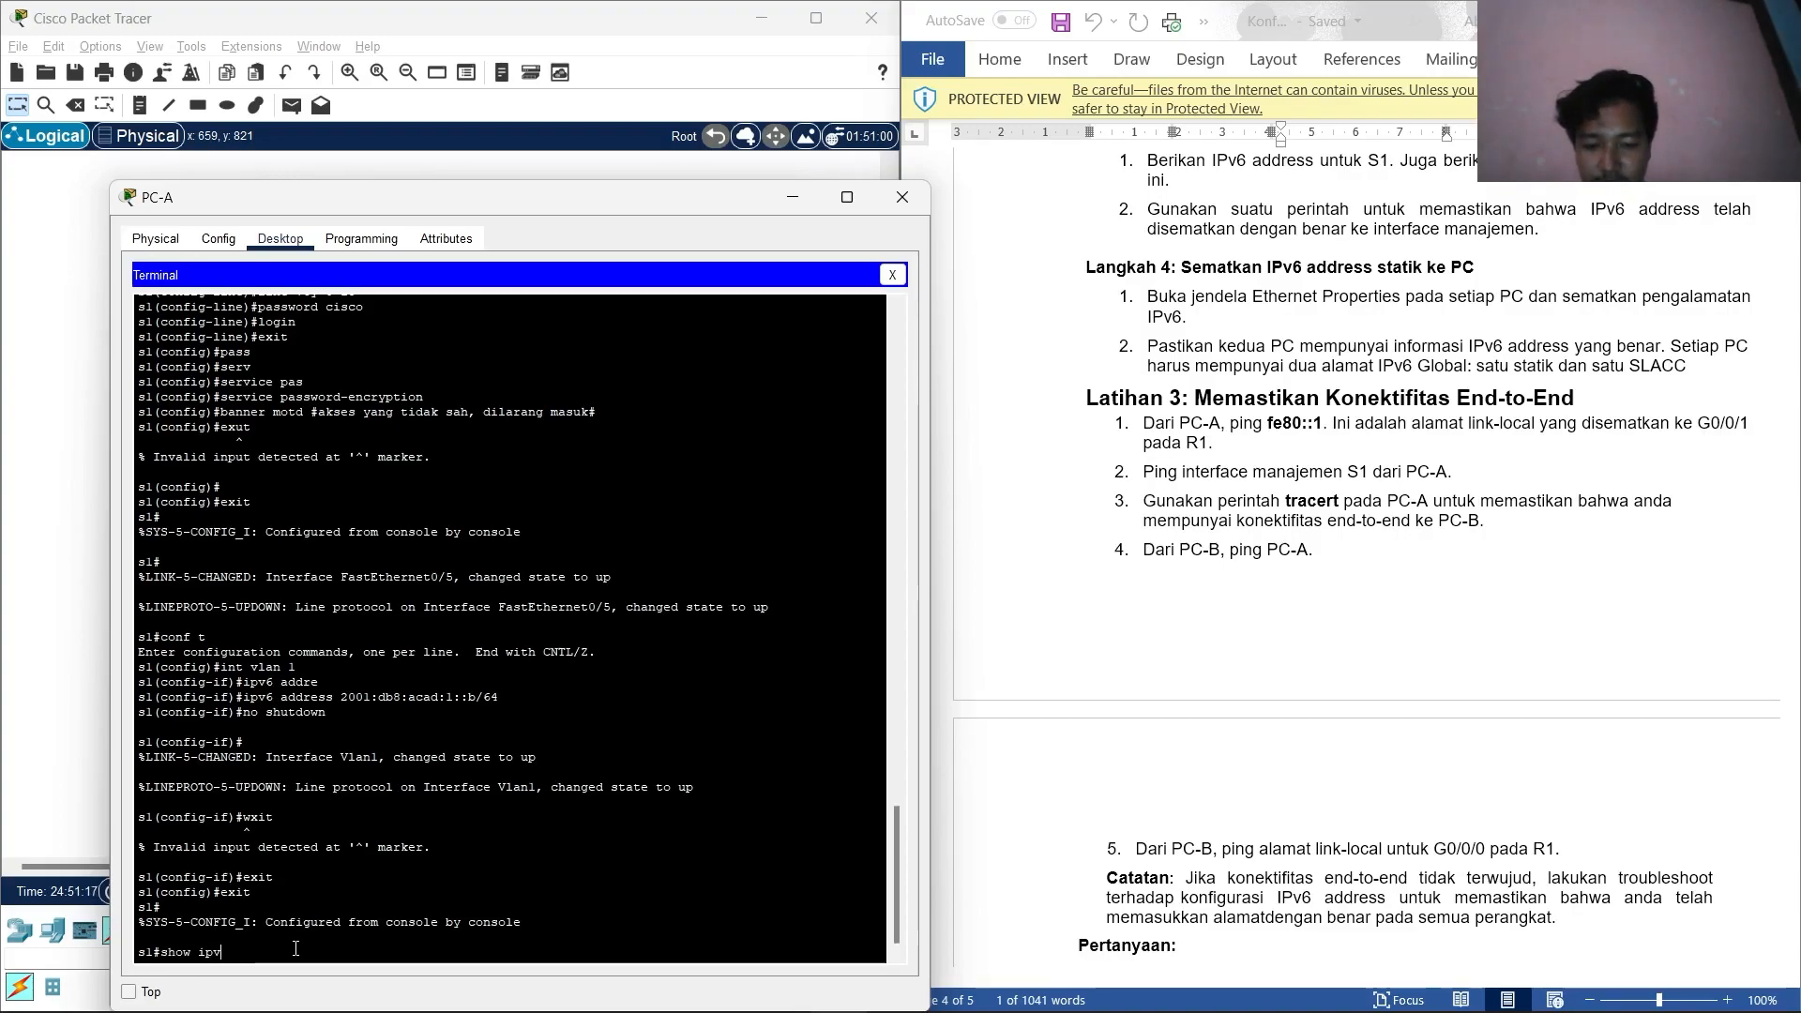
pyautogui.write('6 in')
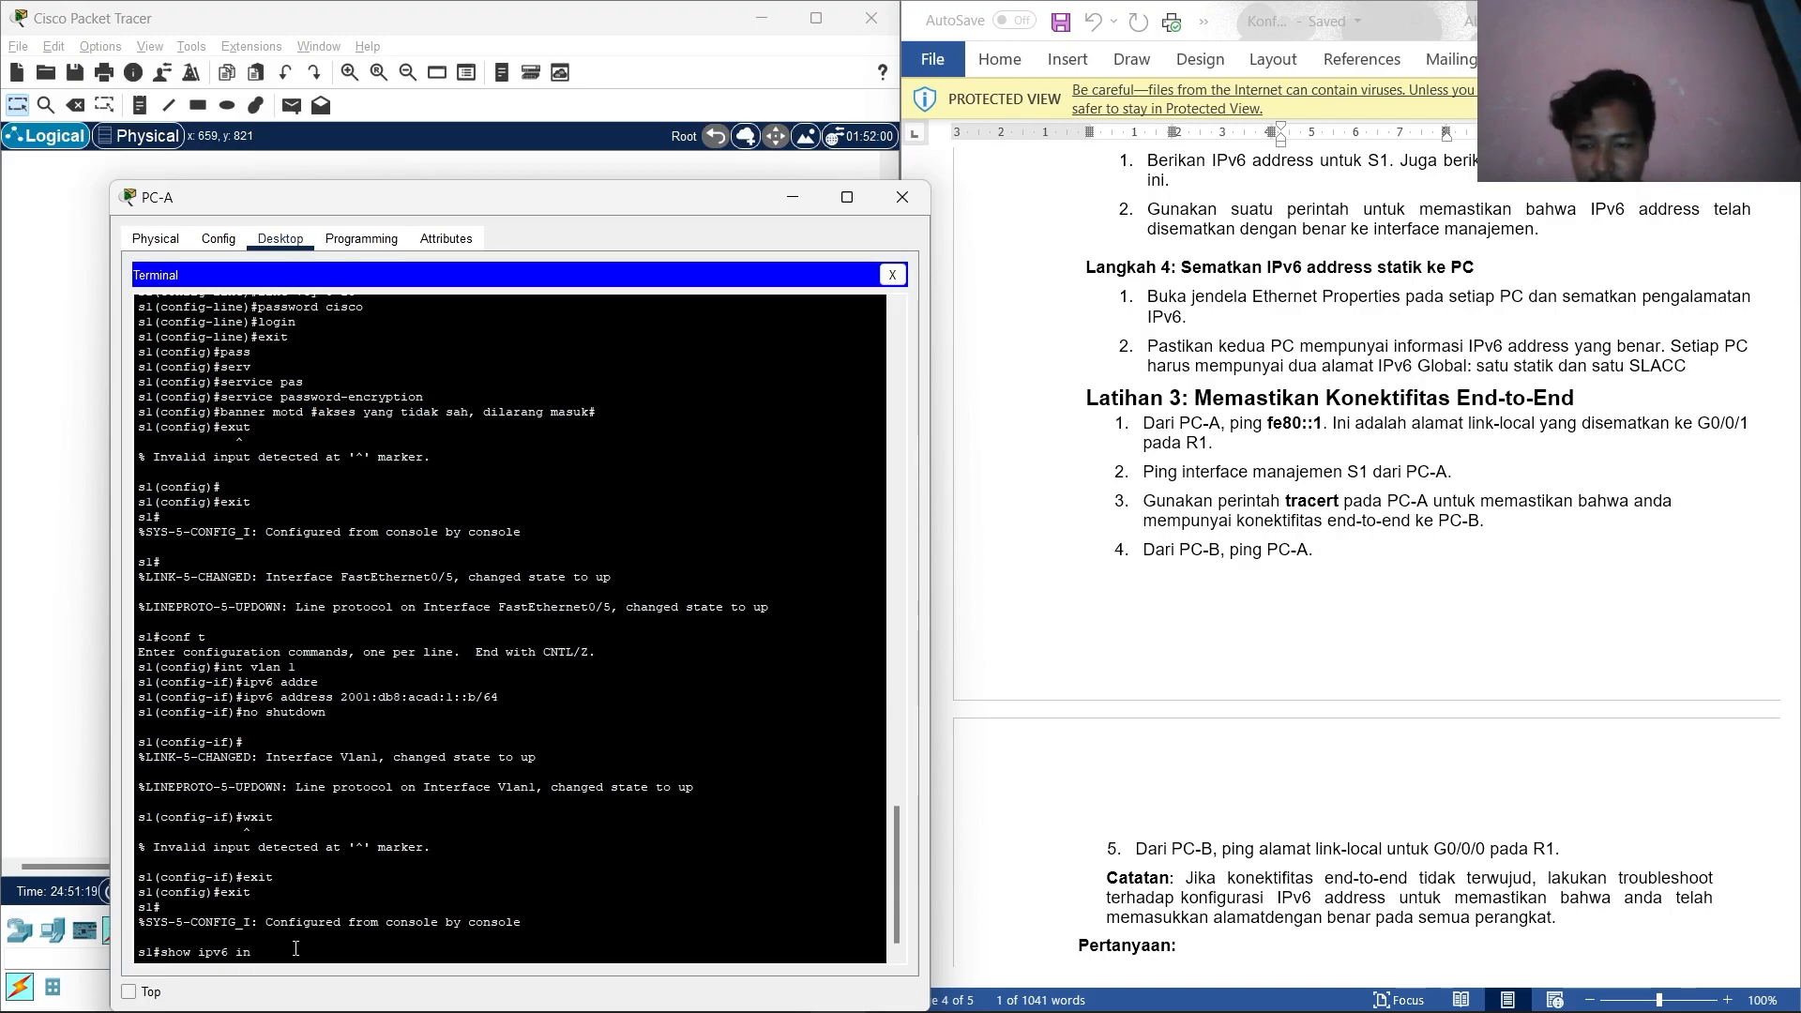
pyautogui.write('t vlan 1')
pyautogui.press('Return')
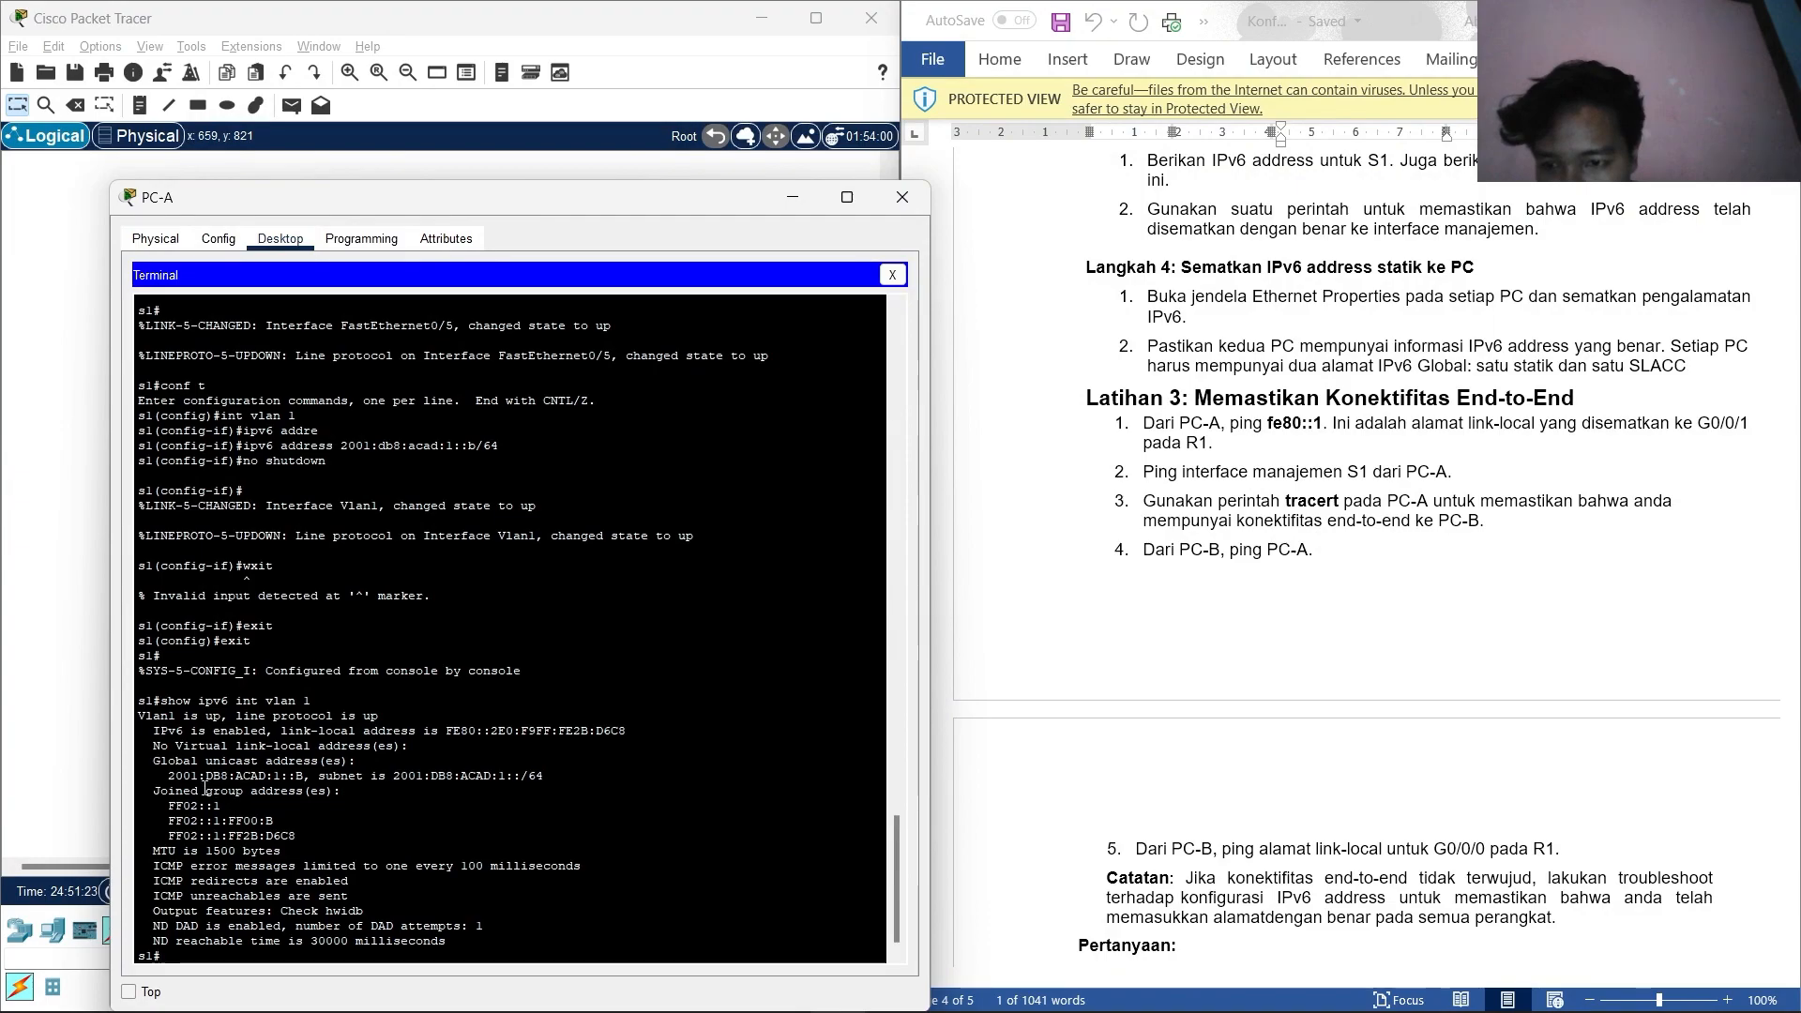
pyautogui.moveTo(171, 778); pyautogui.dragTo(544, 778)
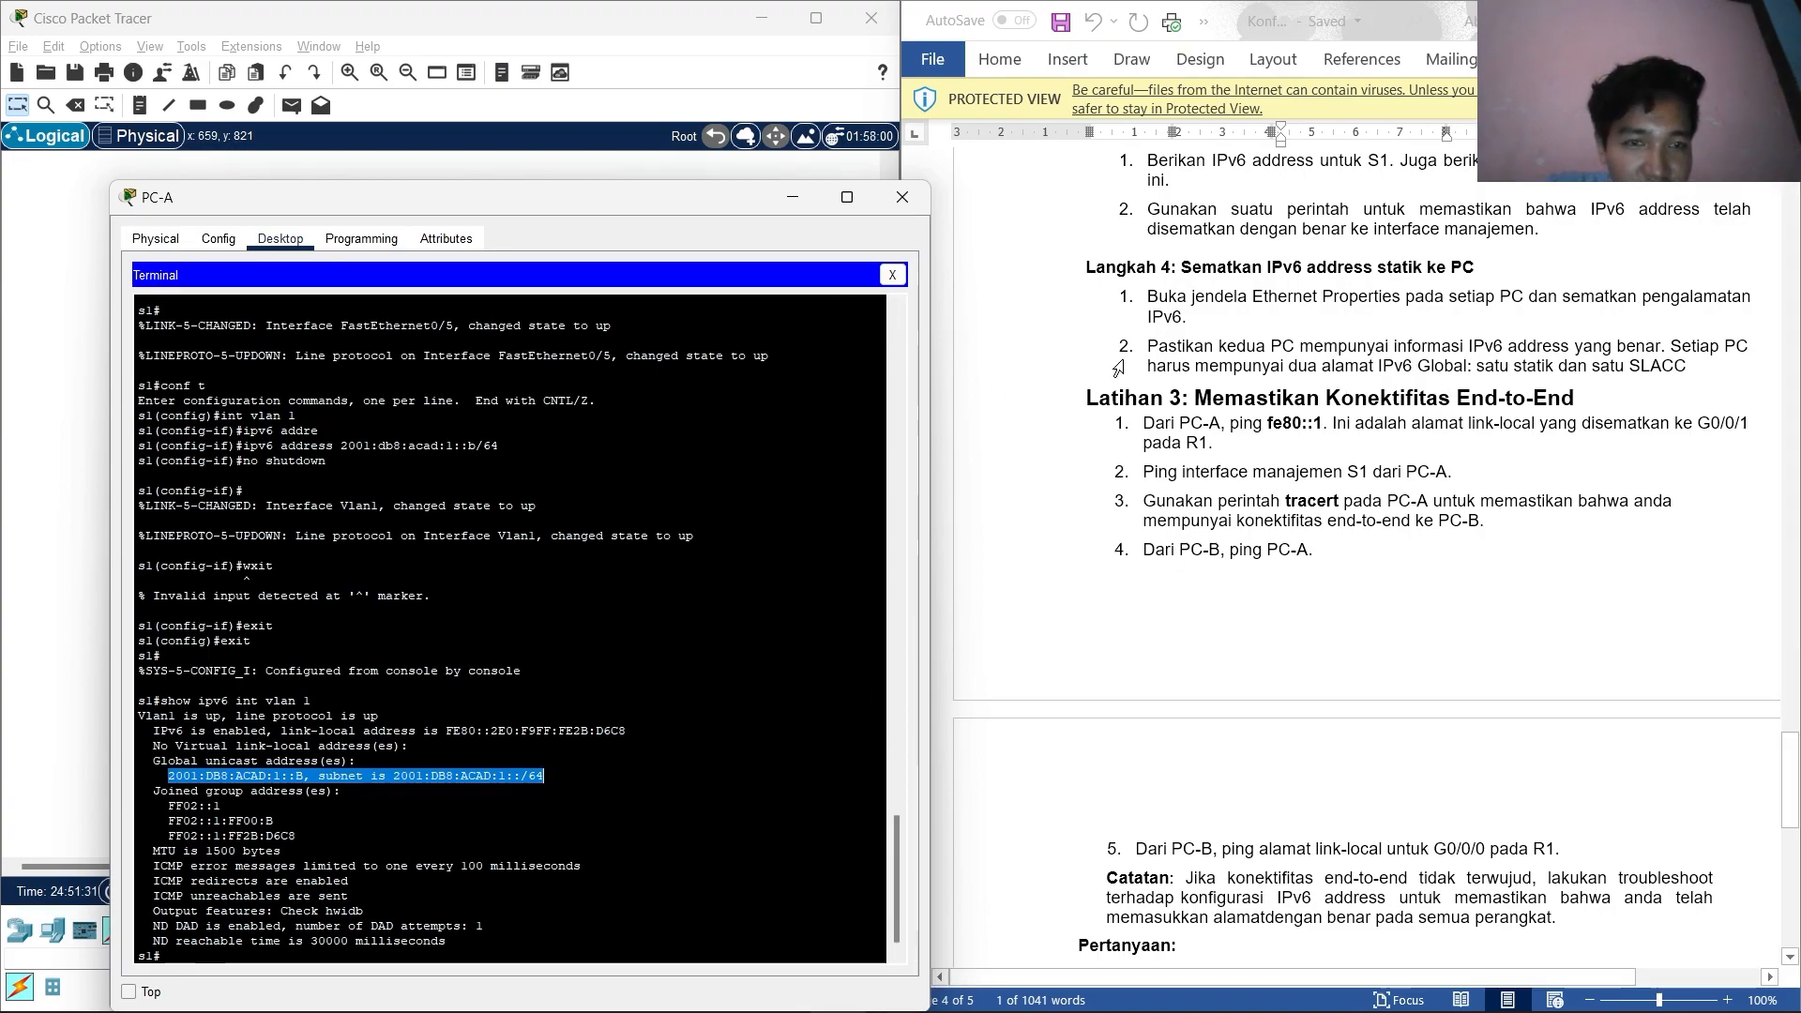
# Ping R1's link-local address fe80::1 from PC-A's command prompt, pasting the address from the lab sheet.
pyautogui.click(893, 275)
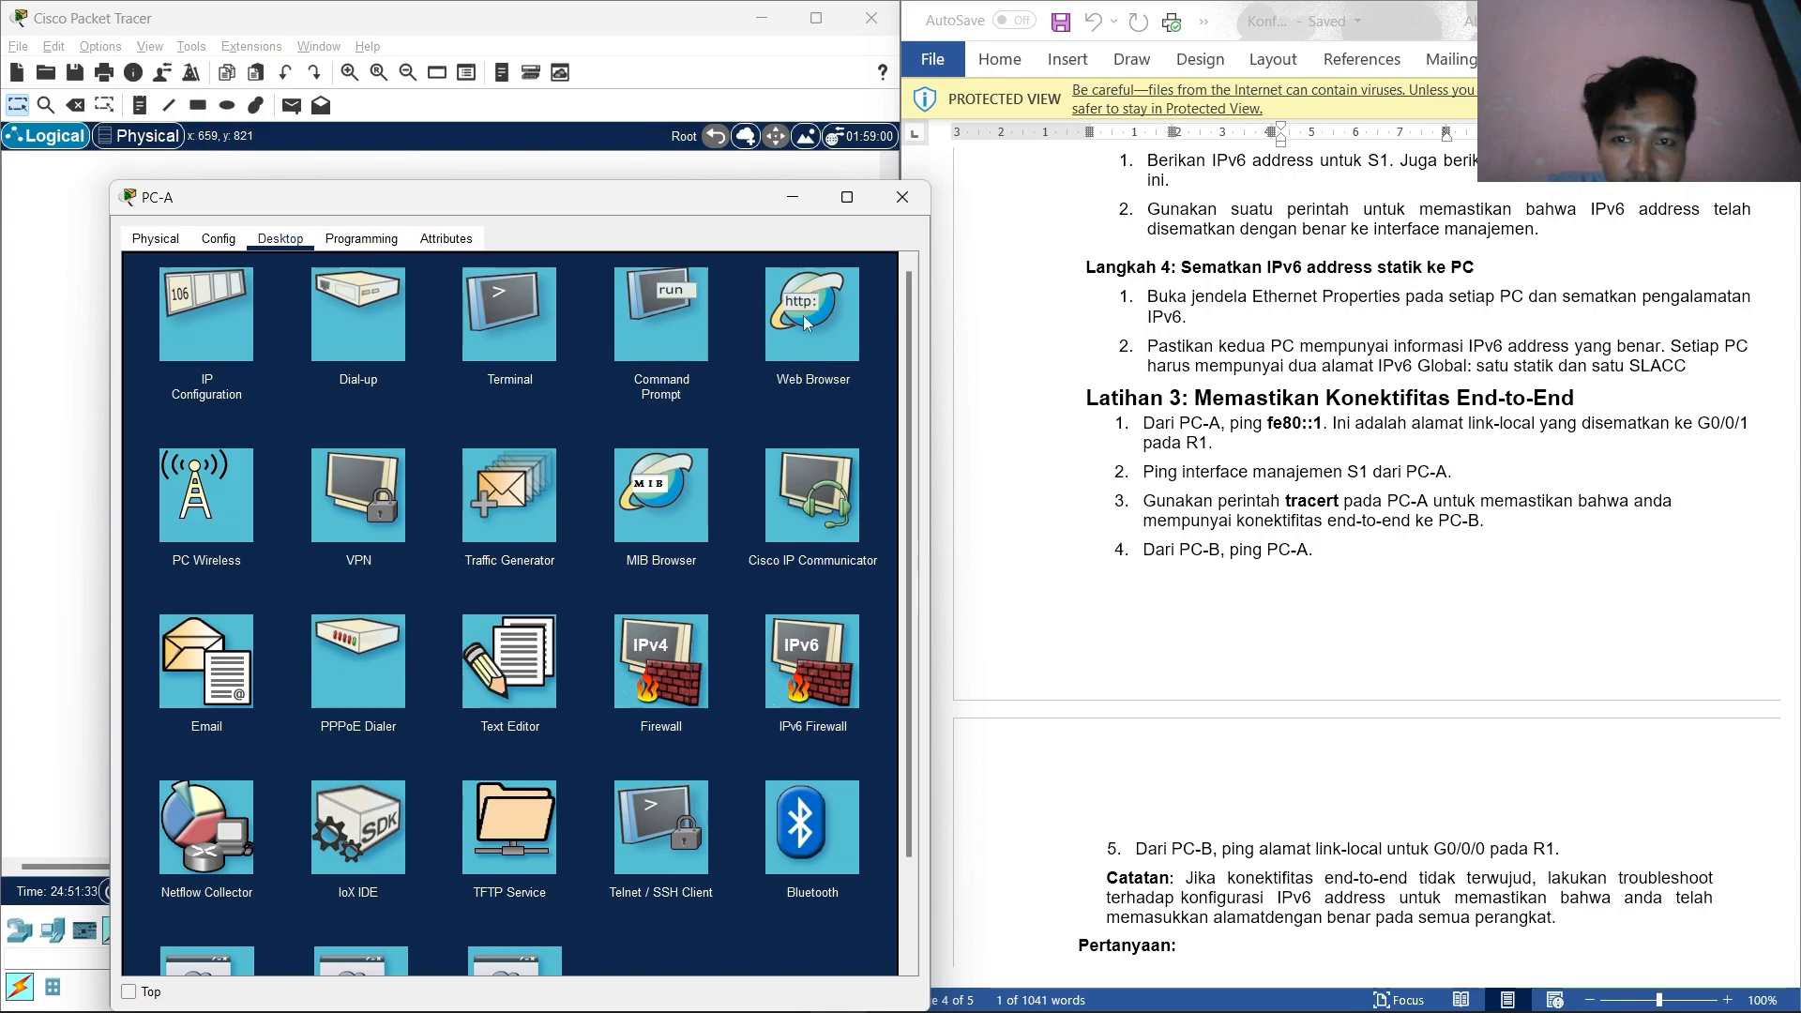
pyautogui.click(638, 318)
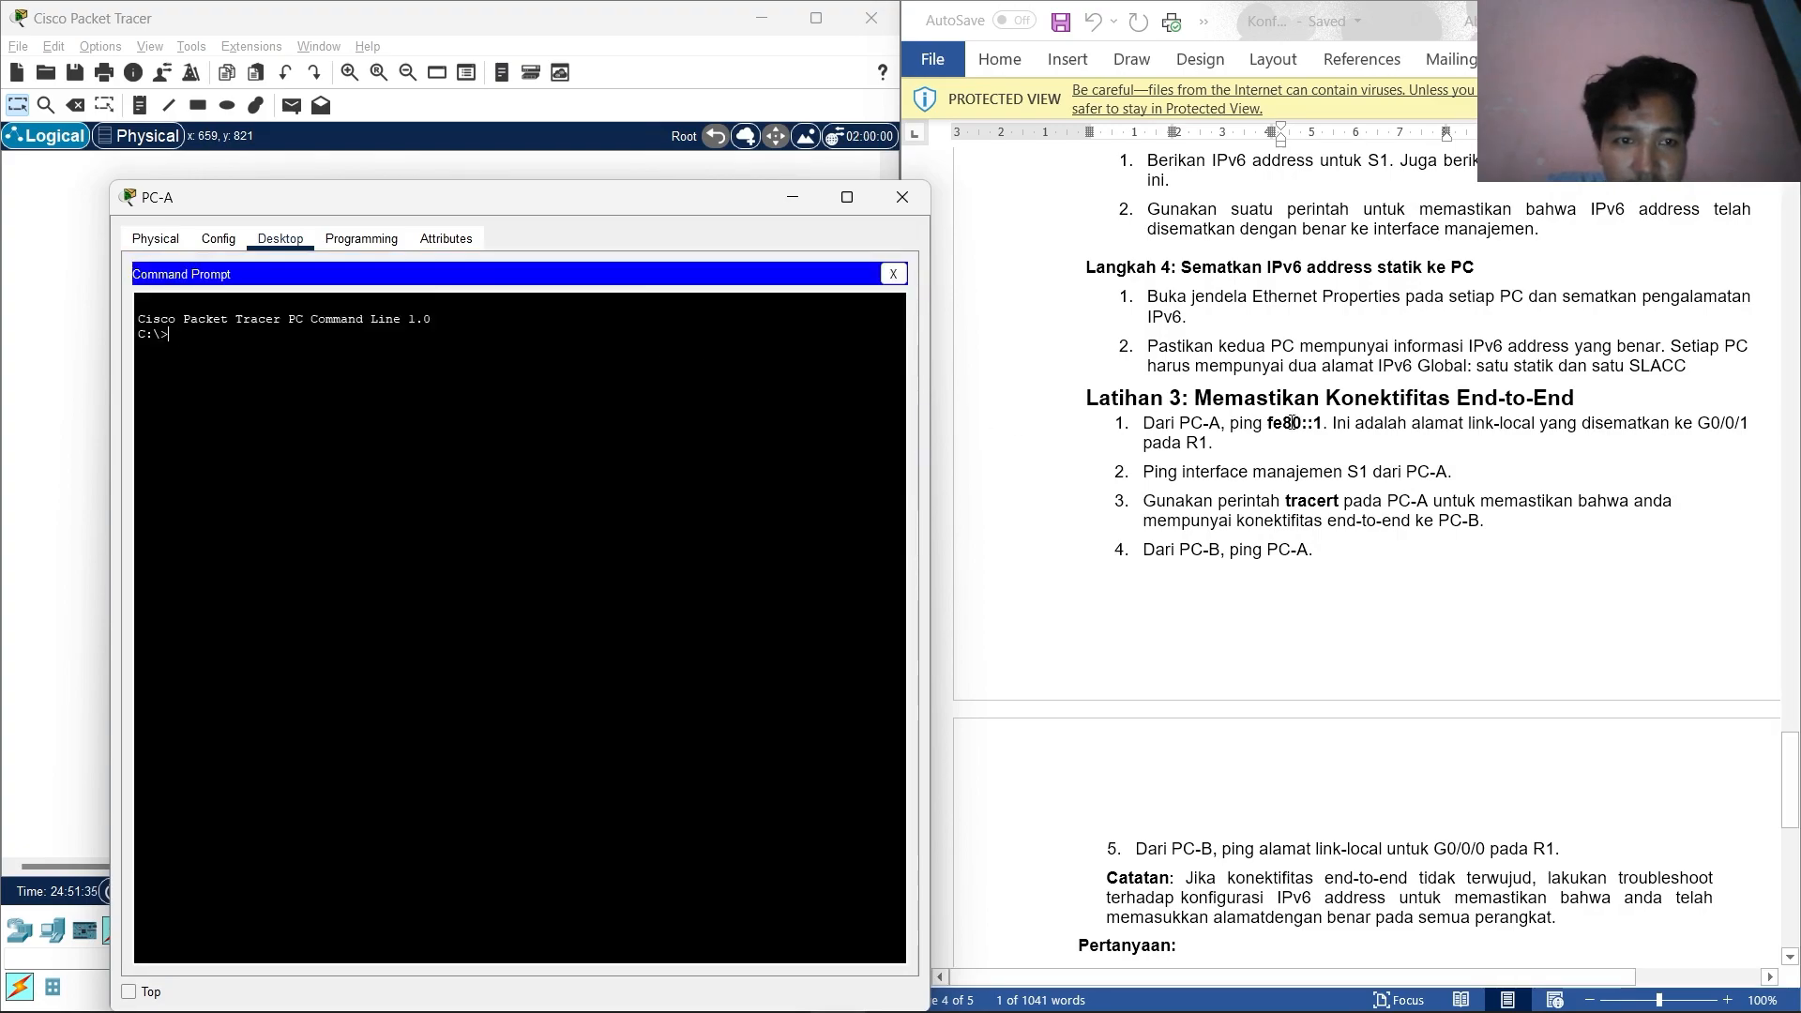
pyautogui.moveTo(1322, 427); pyautogui.dragTo(1269, 424)
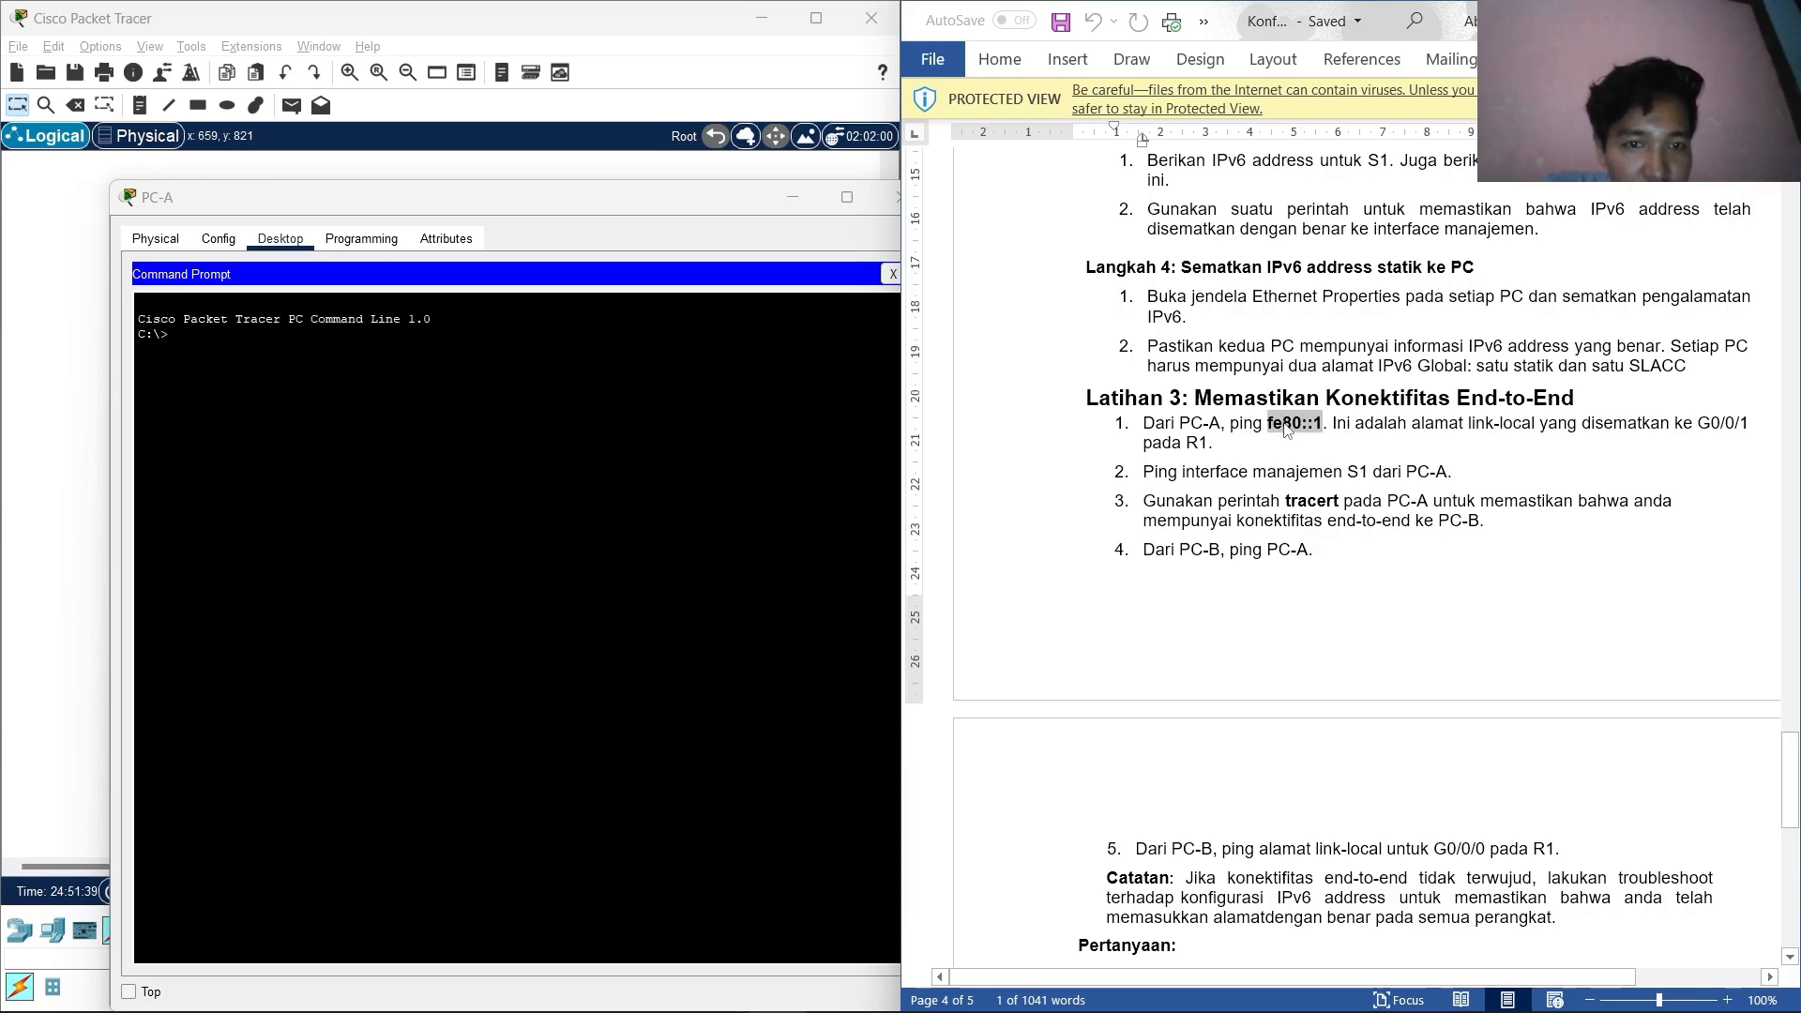
pyautogui.rightClick(1286, 427)
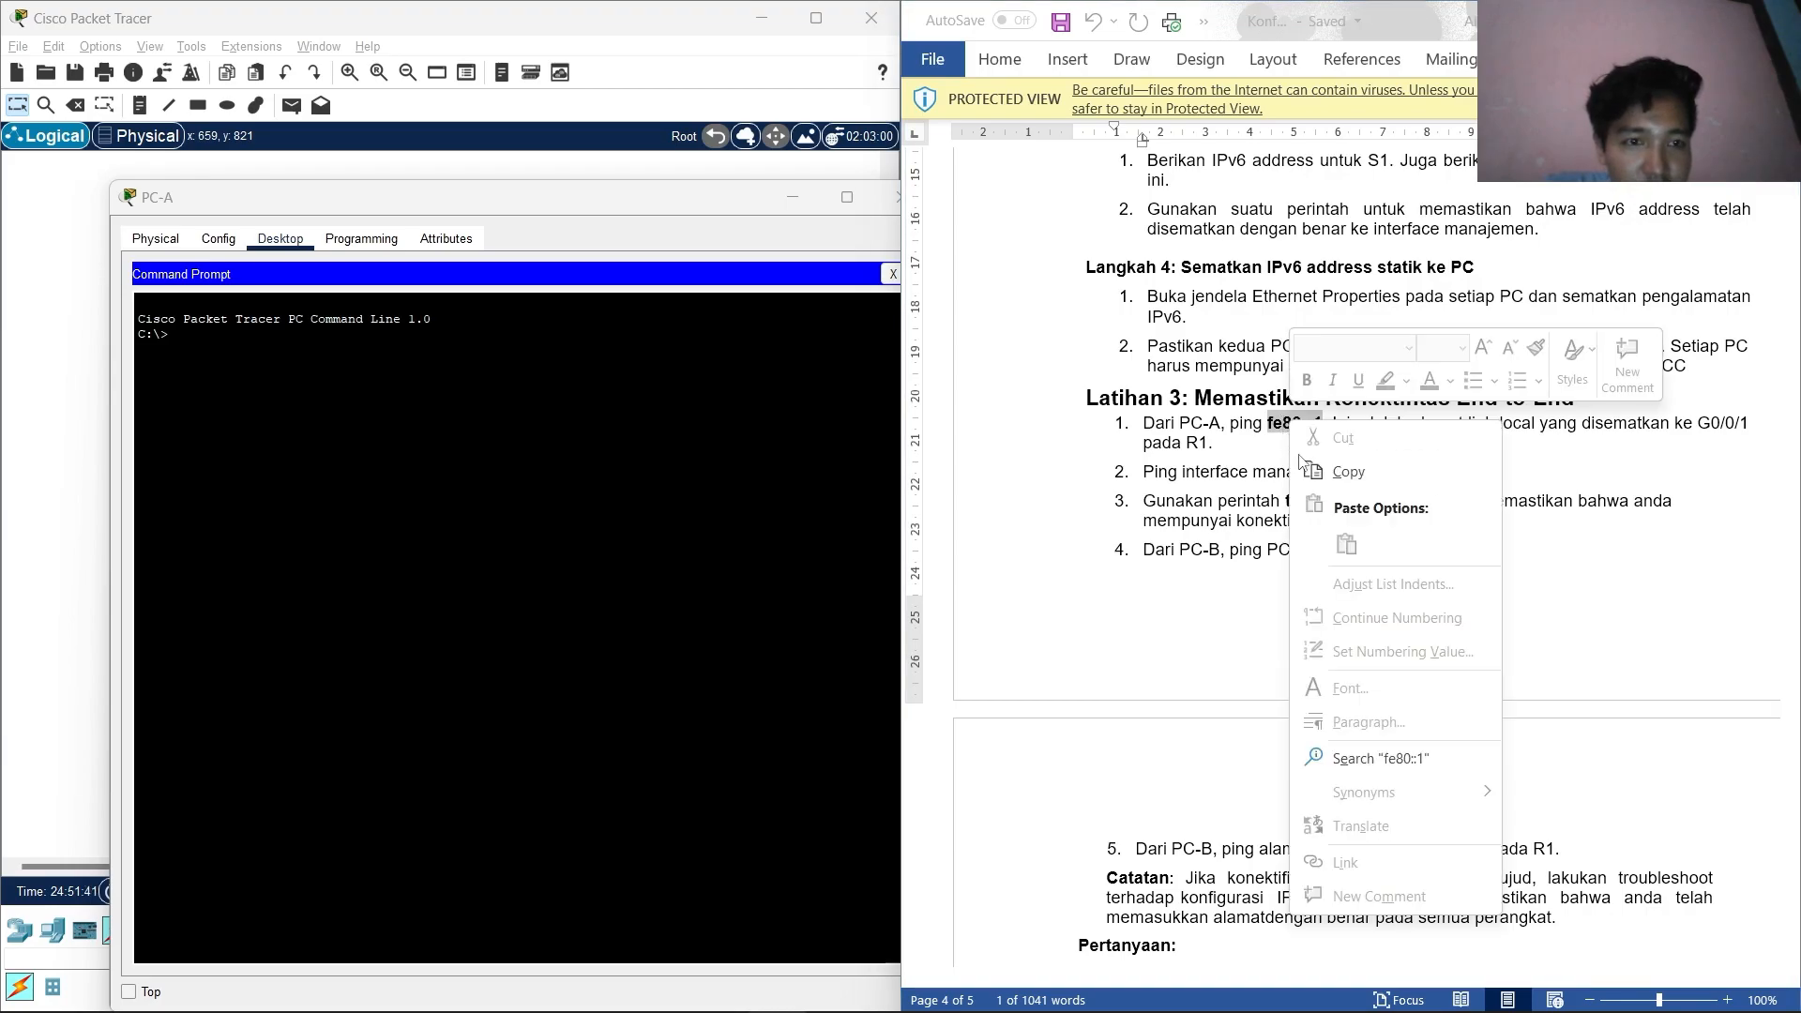
pyautogui.click(1332, 468)
pyautogui.click(316, 377)
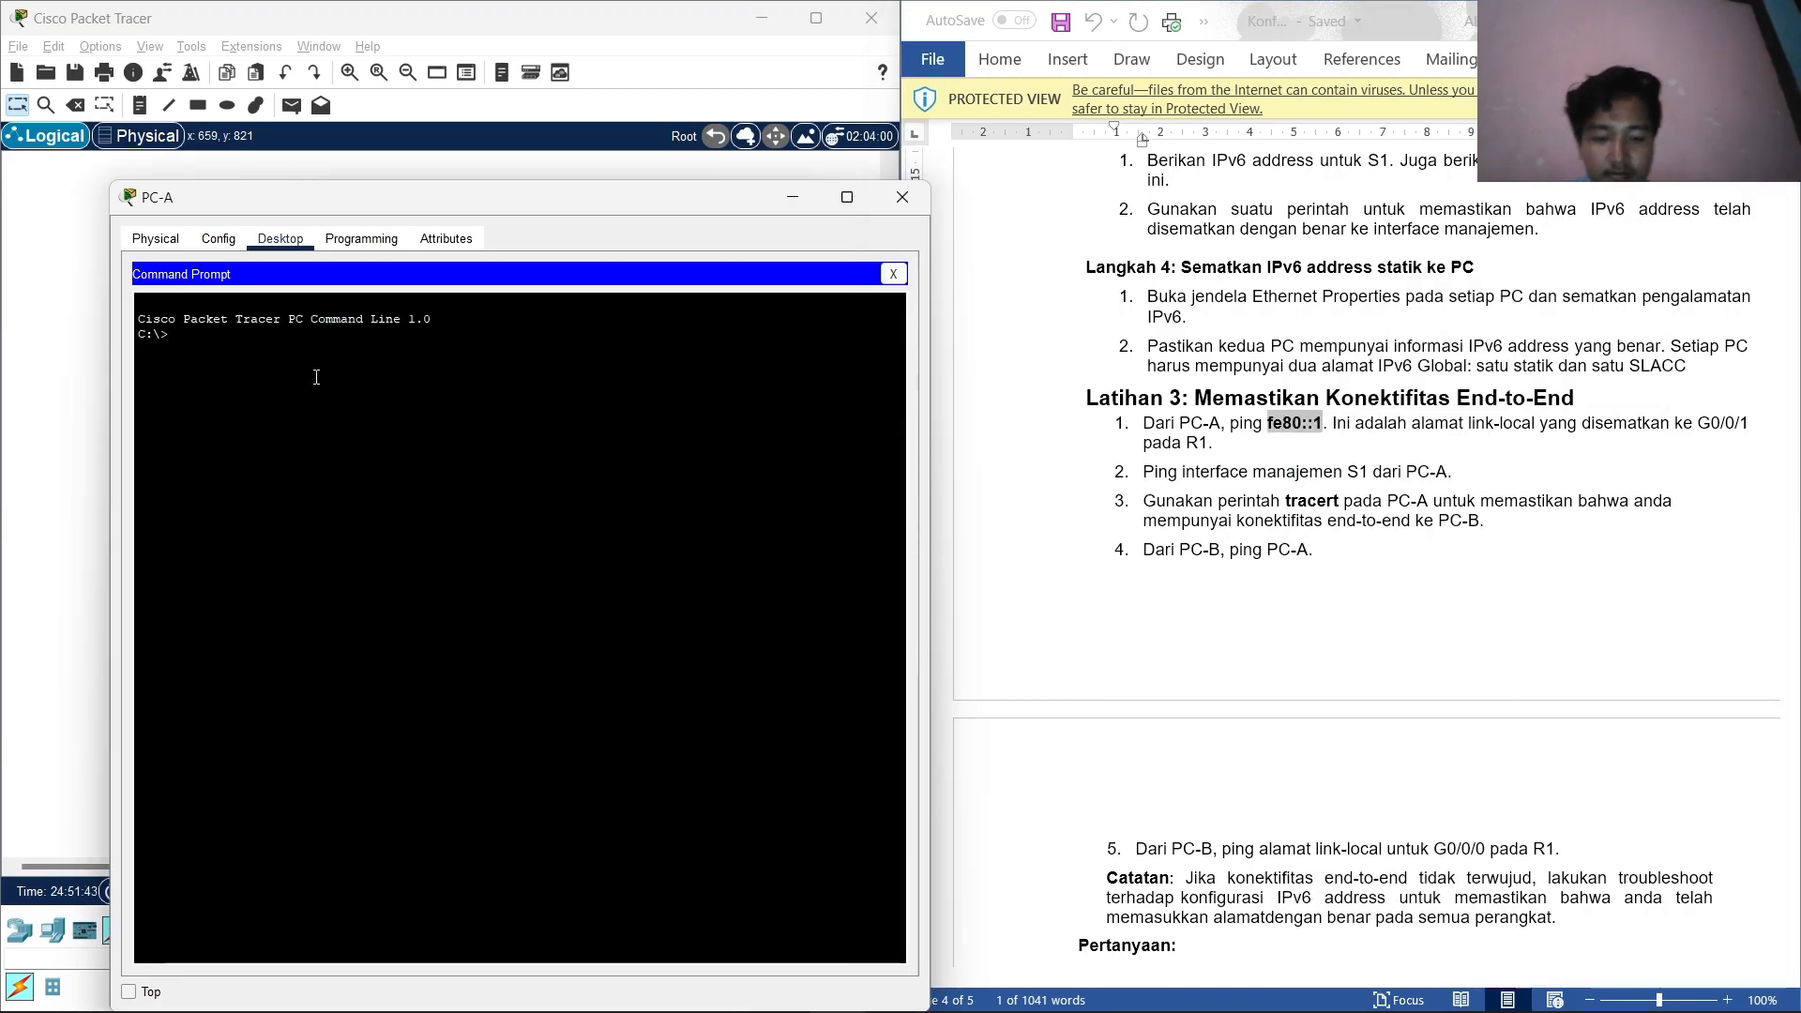
pyautogui.write('ping')
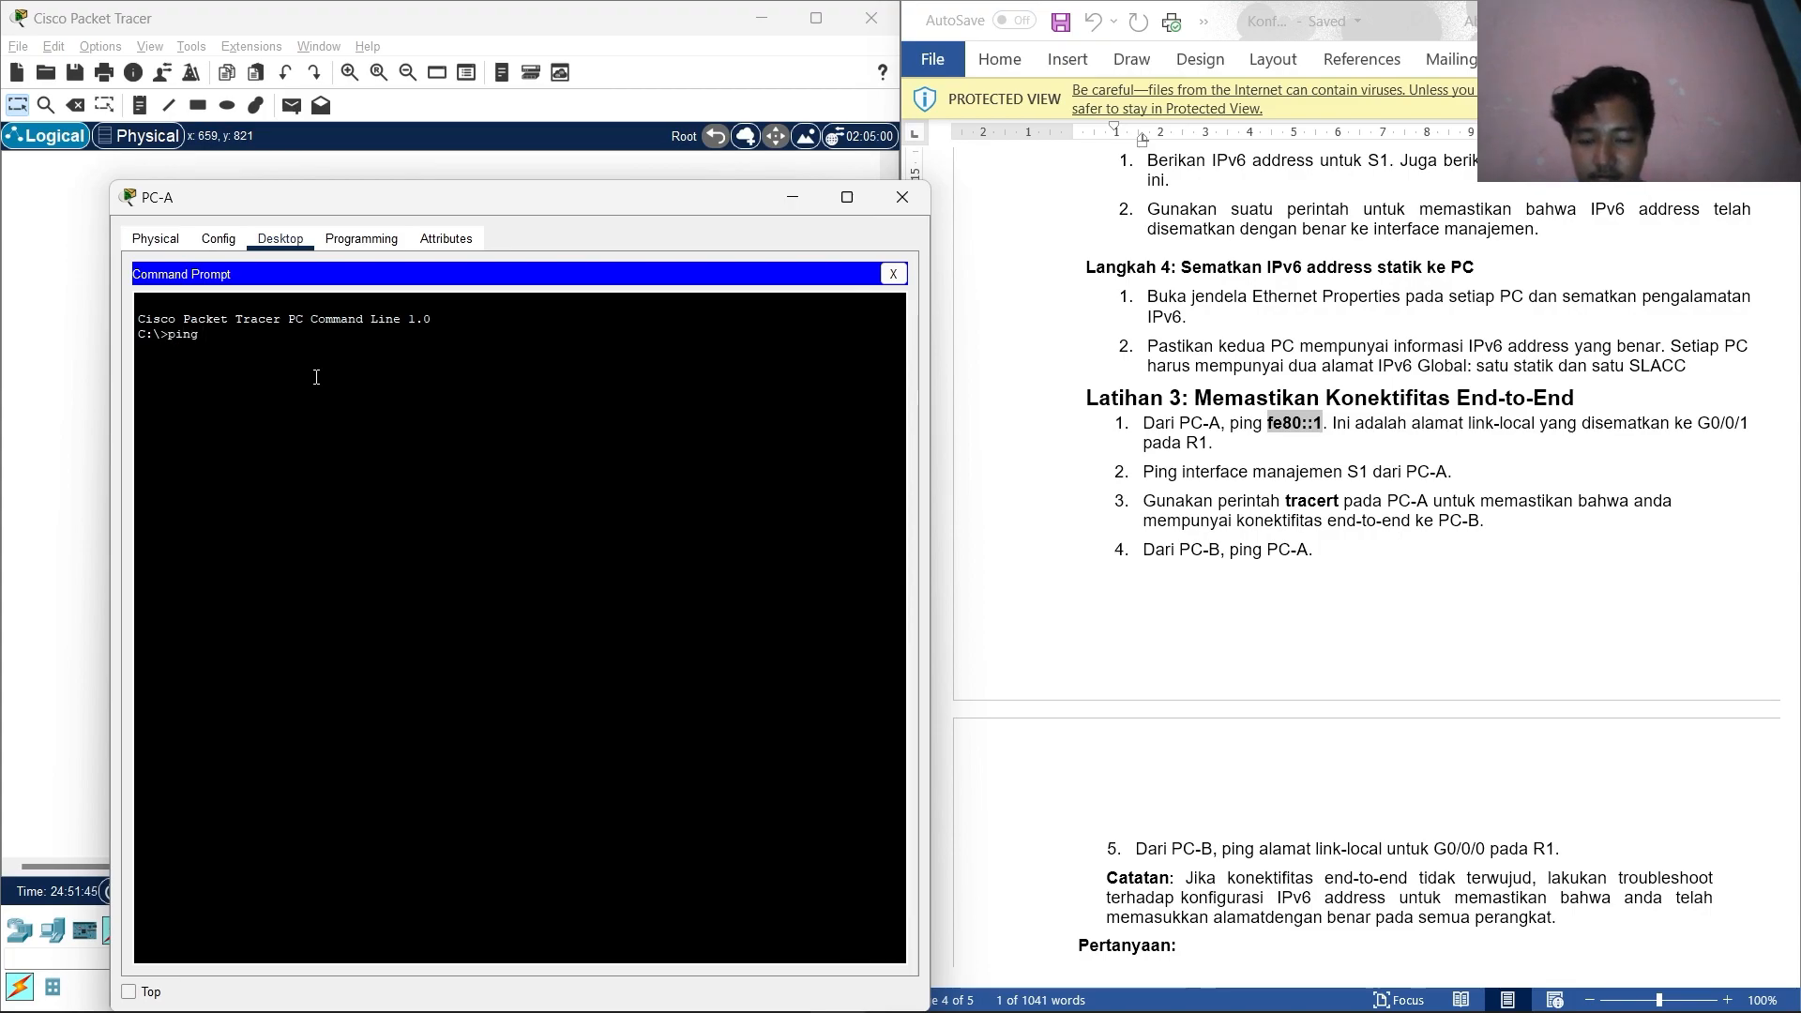
pyautogui.rightClick(308, 367)
pyautogui.click(348, 406)
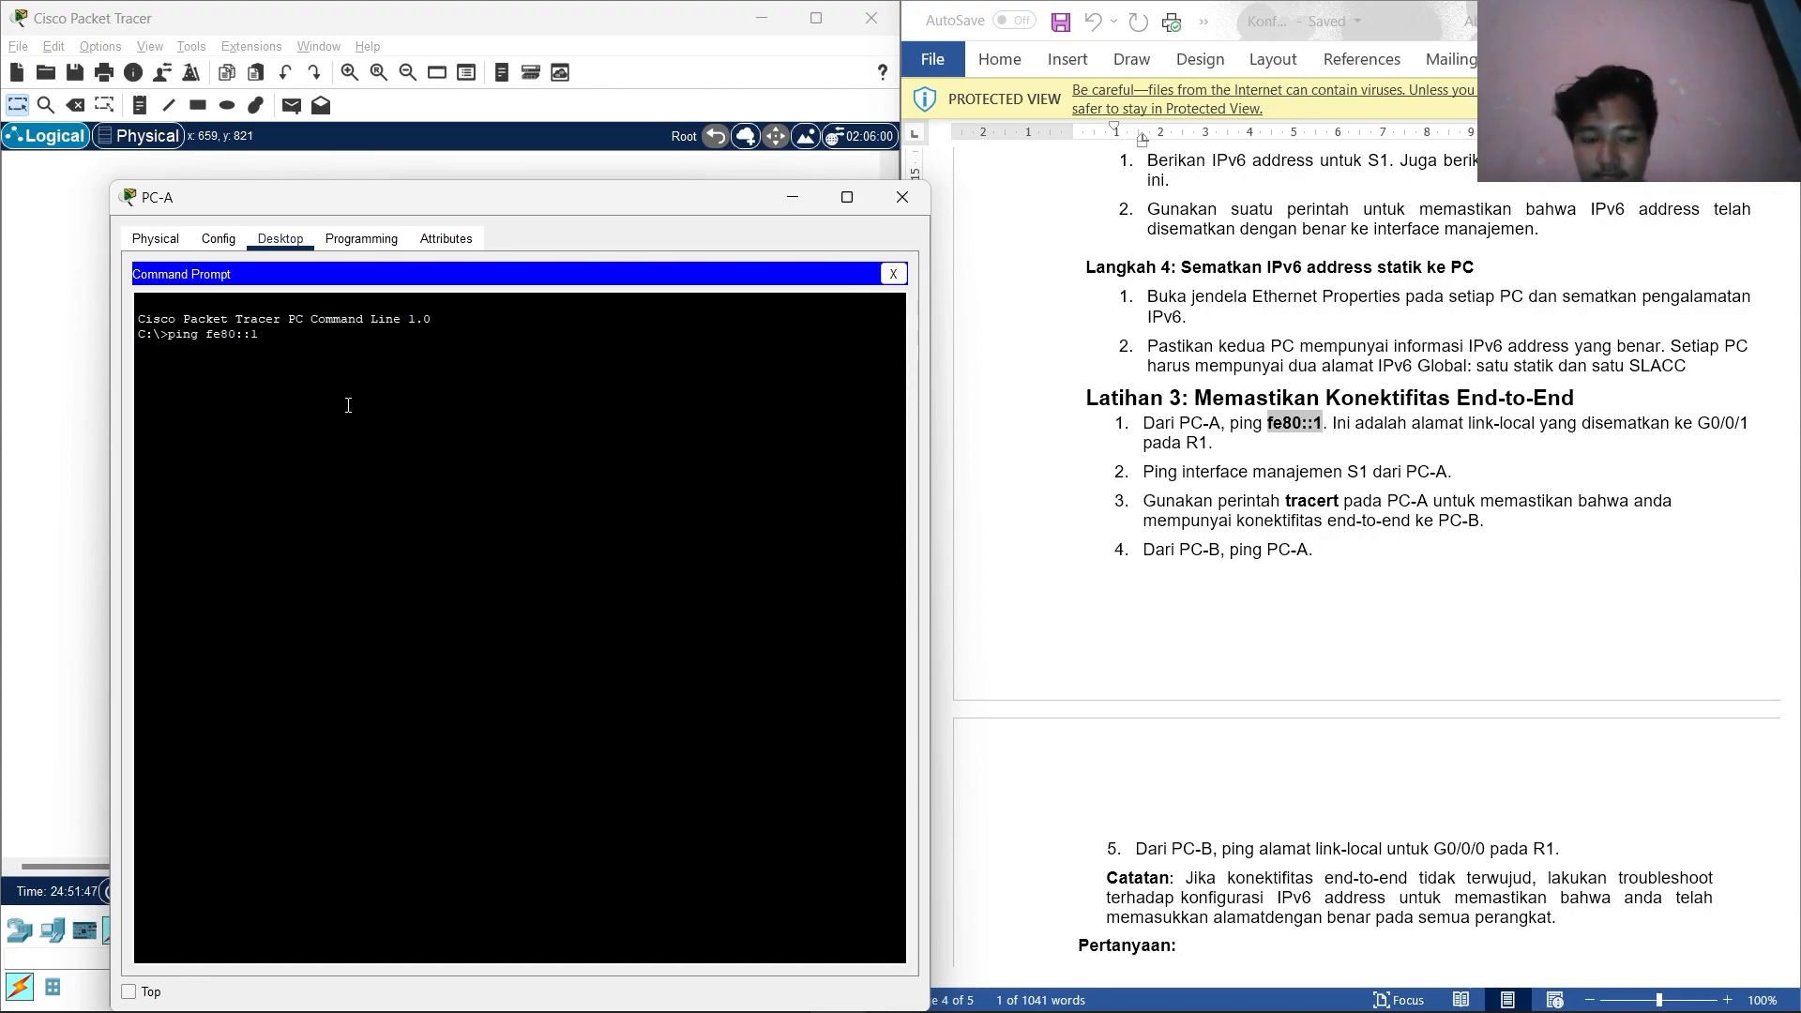
pyautogui.press('Return')
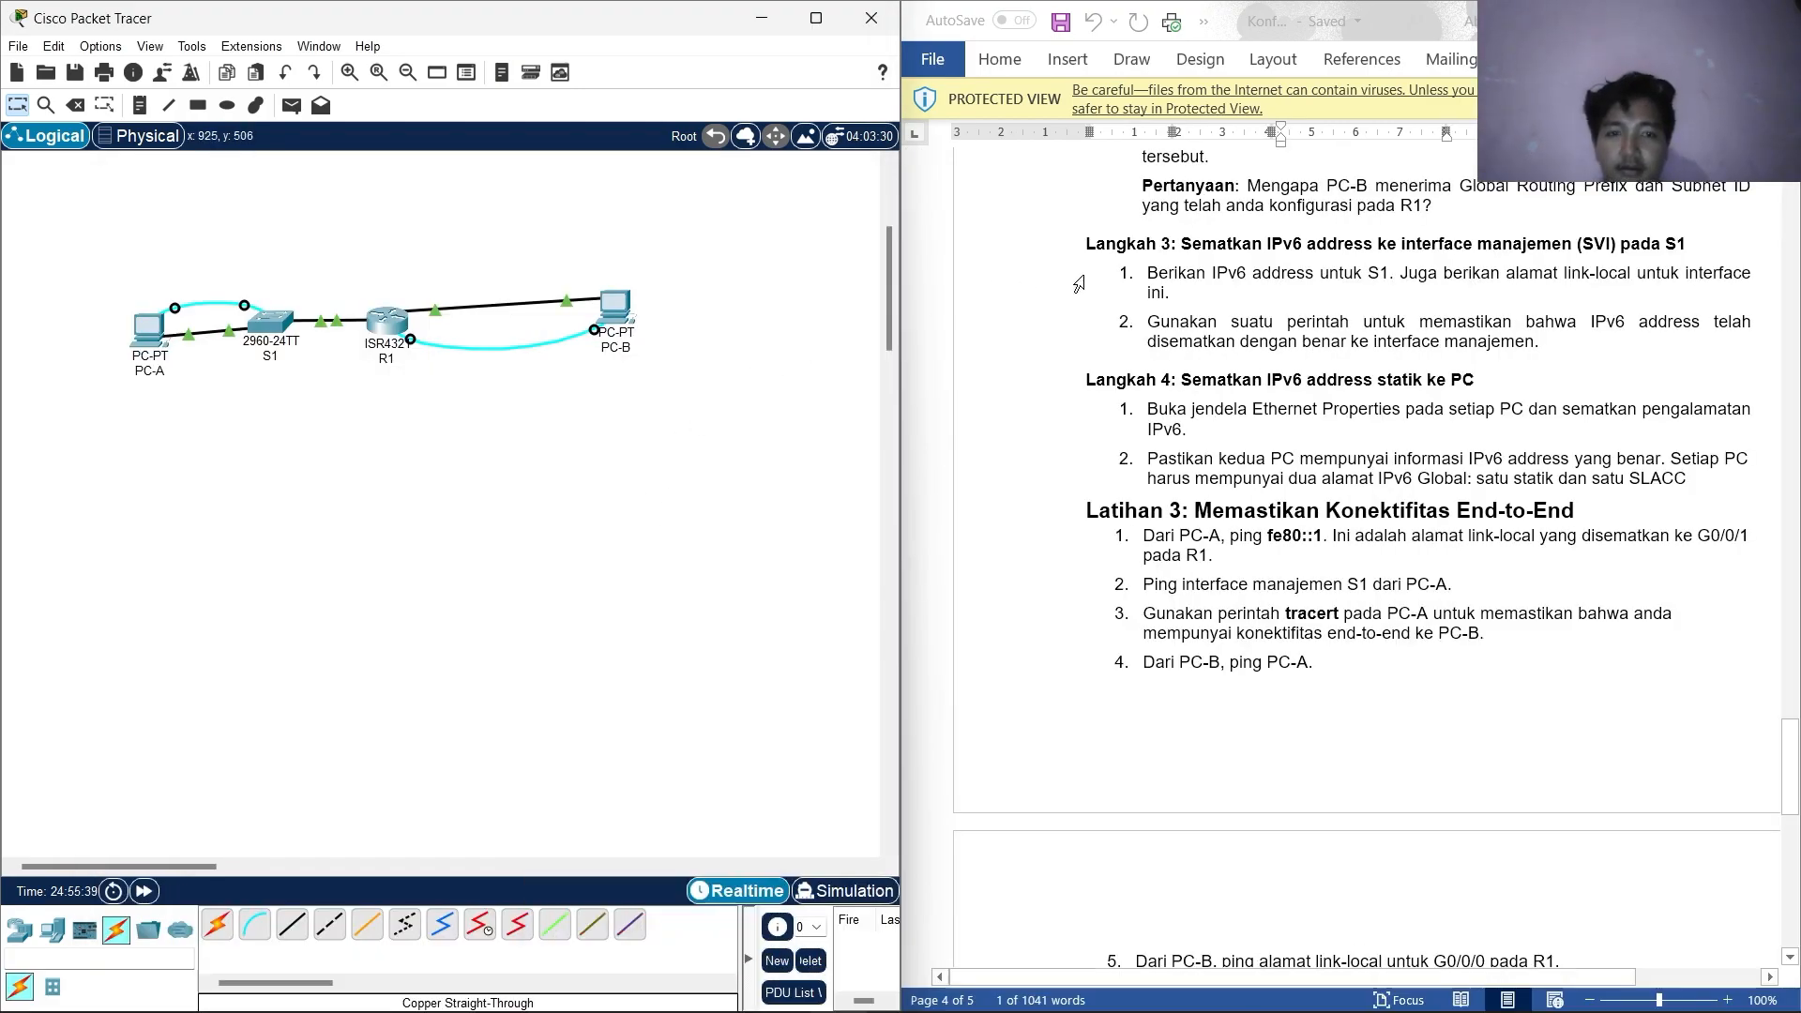
# Open the IP Configuration window on PC-A's Desktop.
pyautogui.scroll(3, 1190, 271)
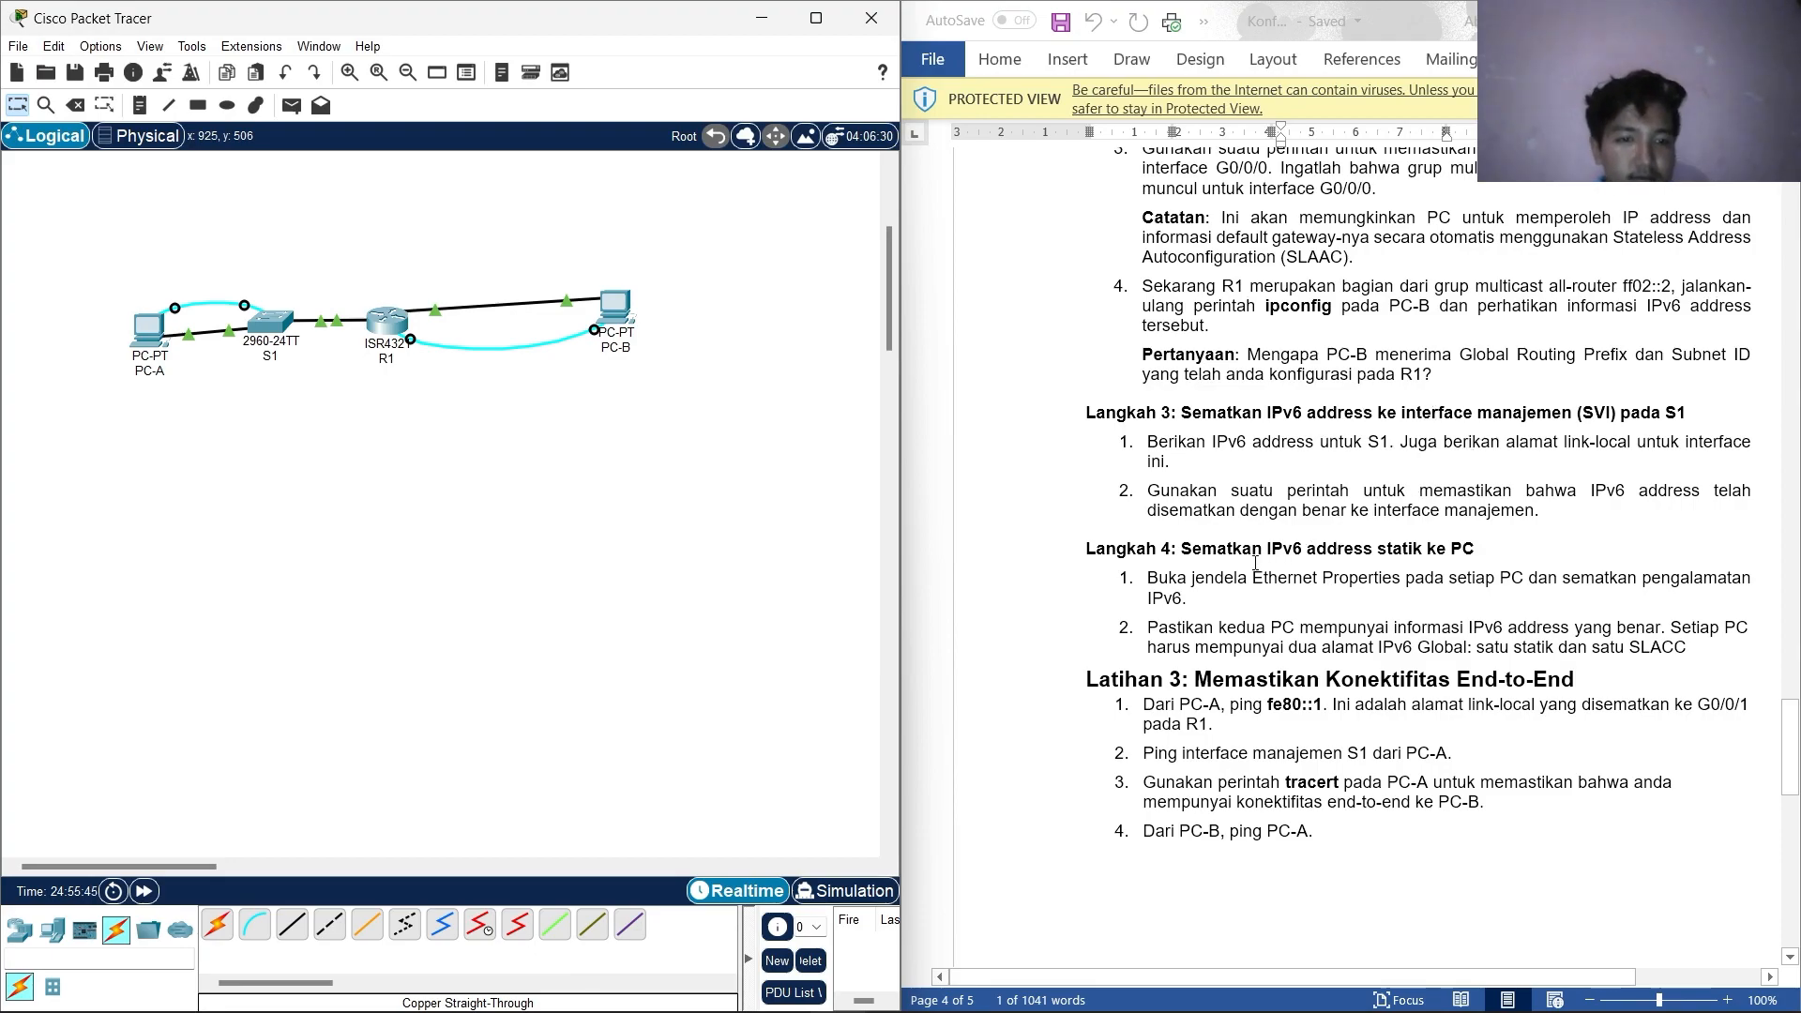
pyautogui.moveTo(1255, 563); pyautogui.dragTo(1372, 554)
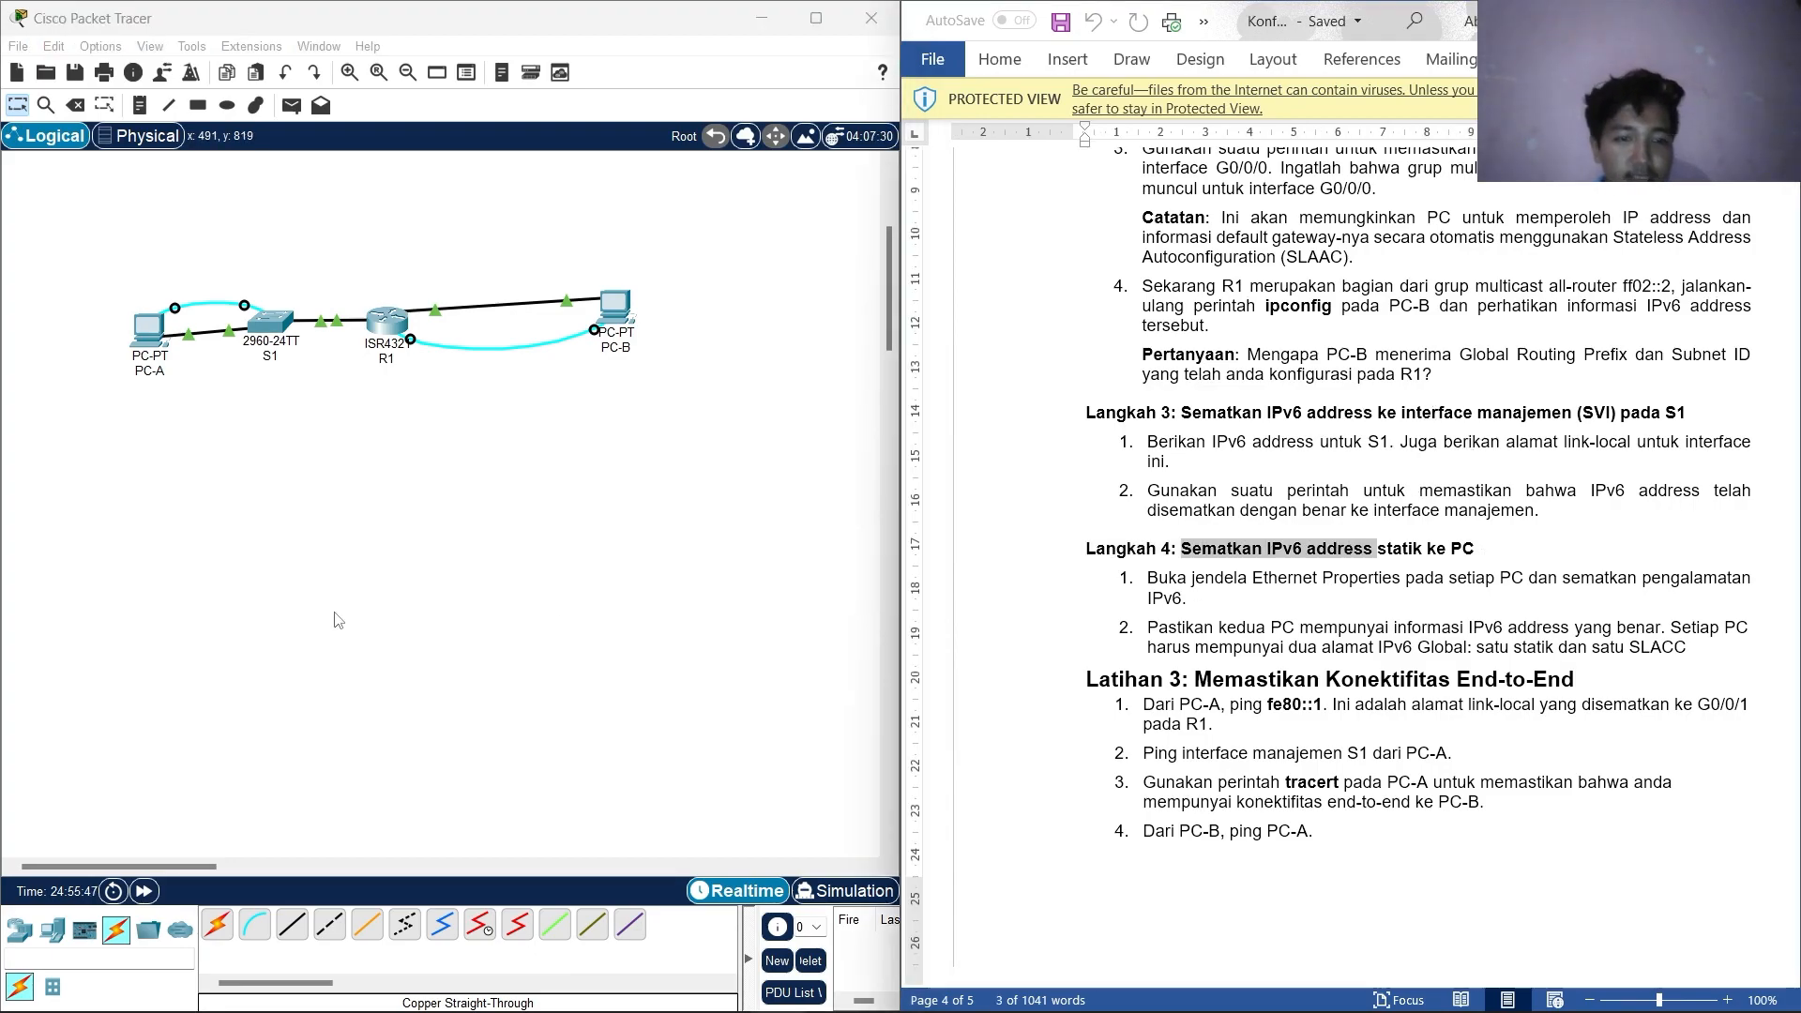
pyautogui.click(150, 328)
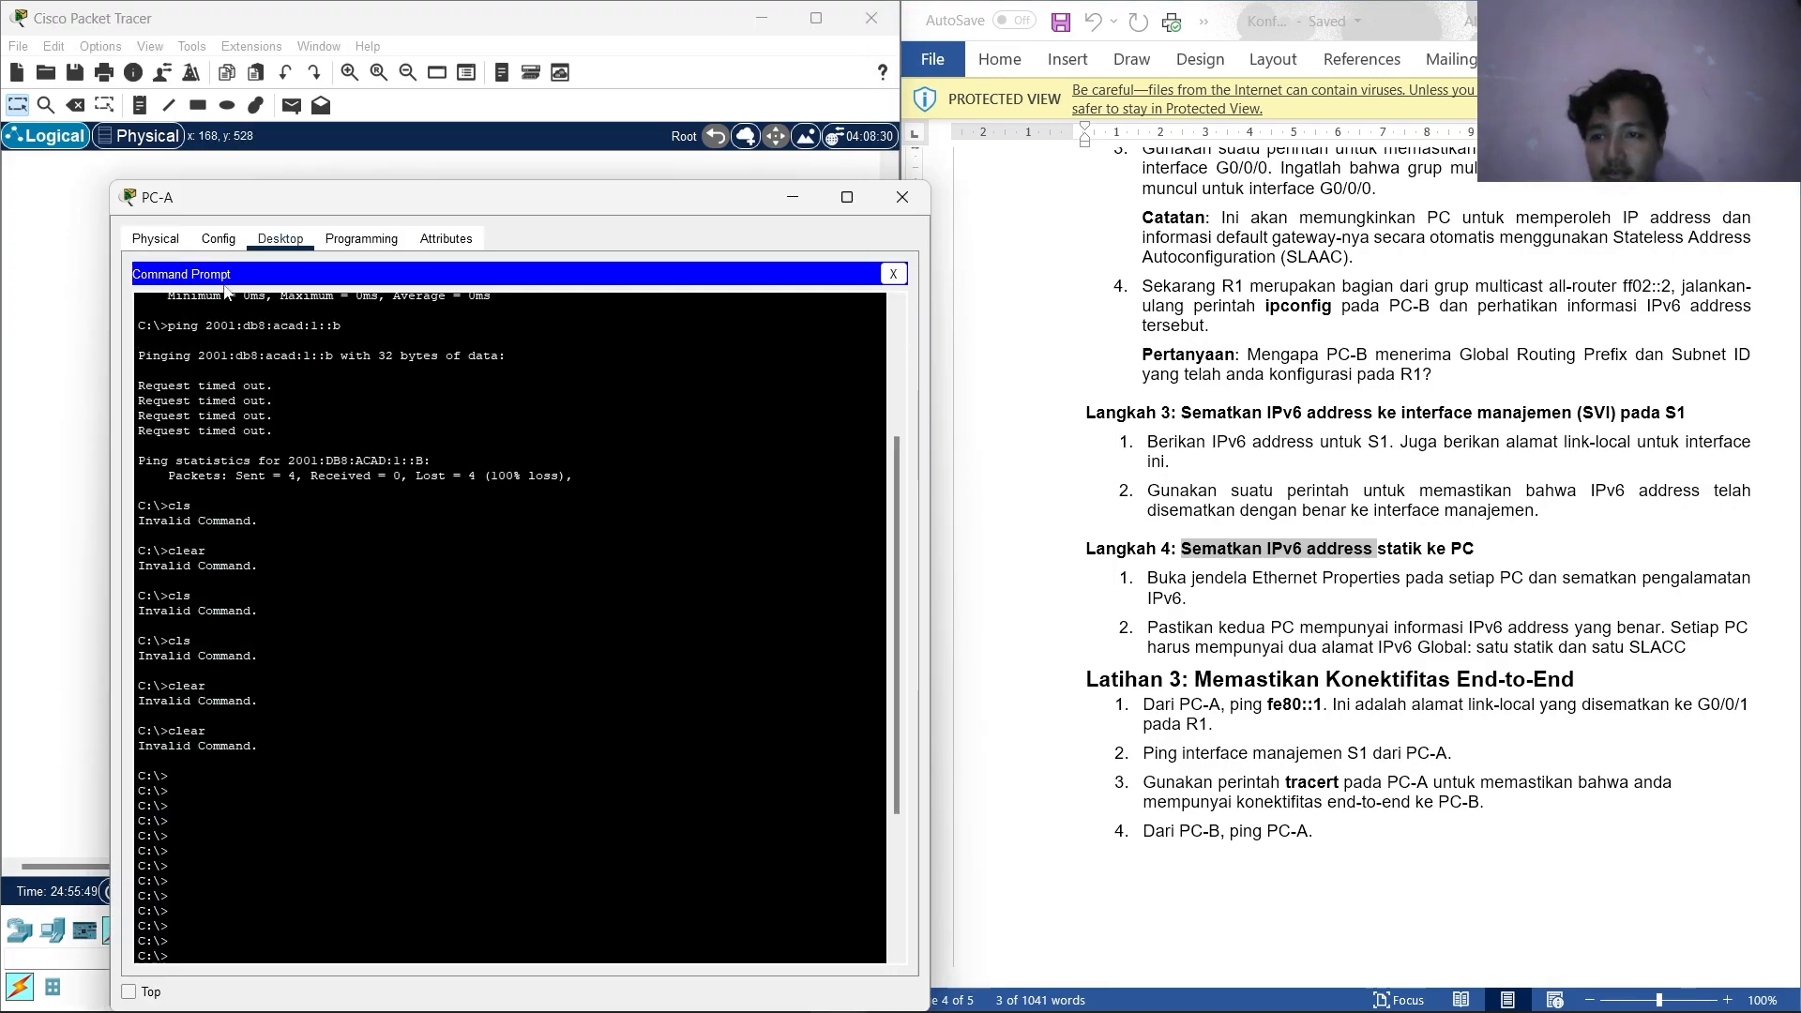
pyautogui.click(155, 239)
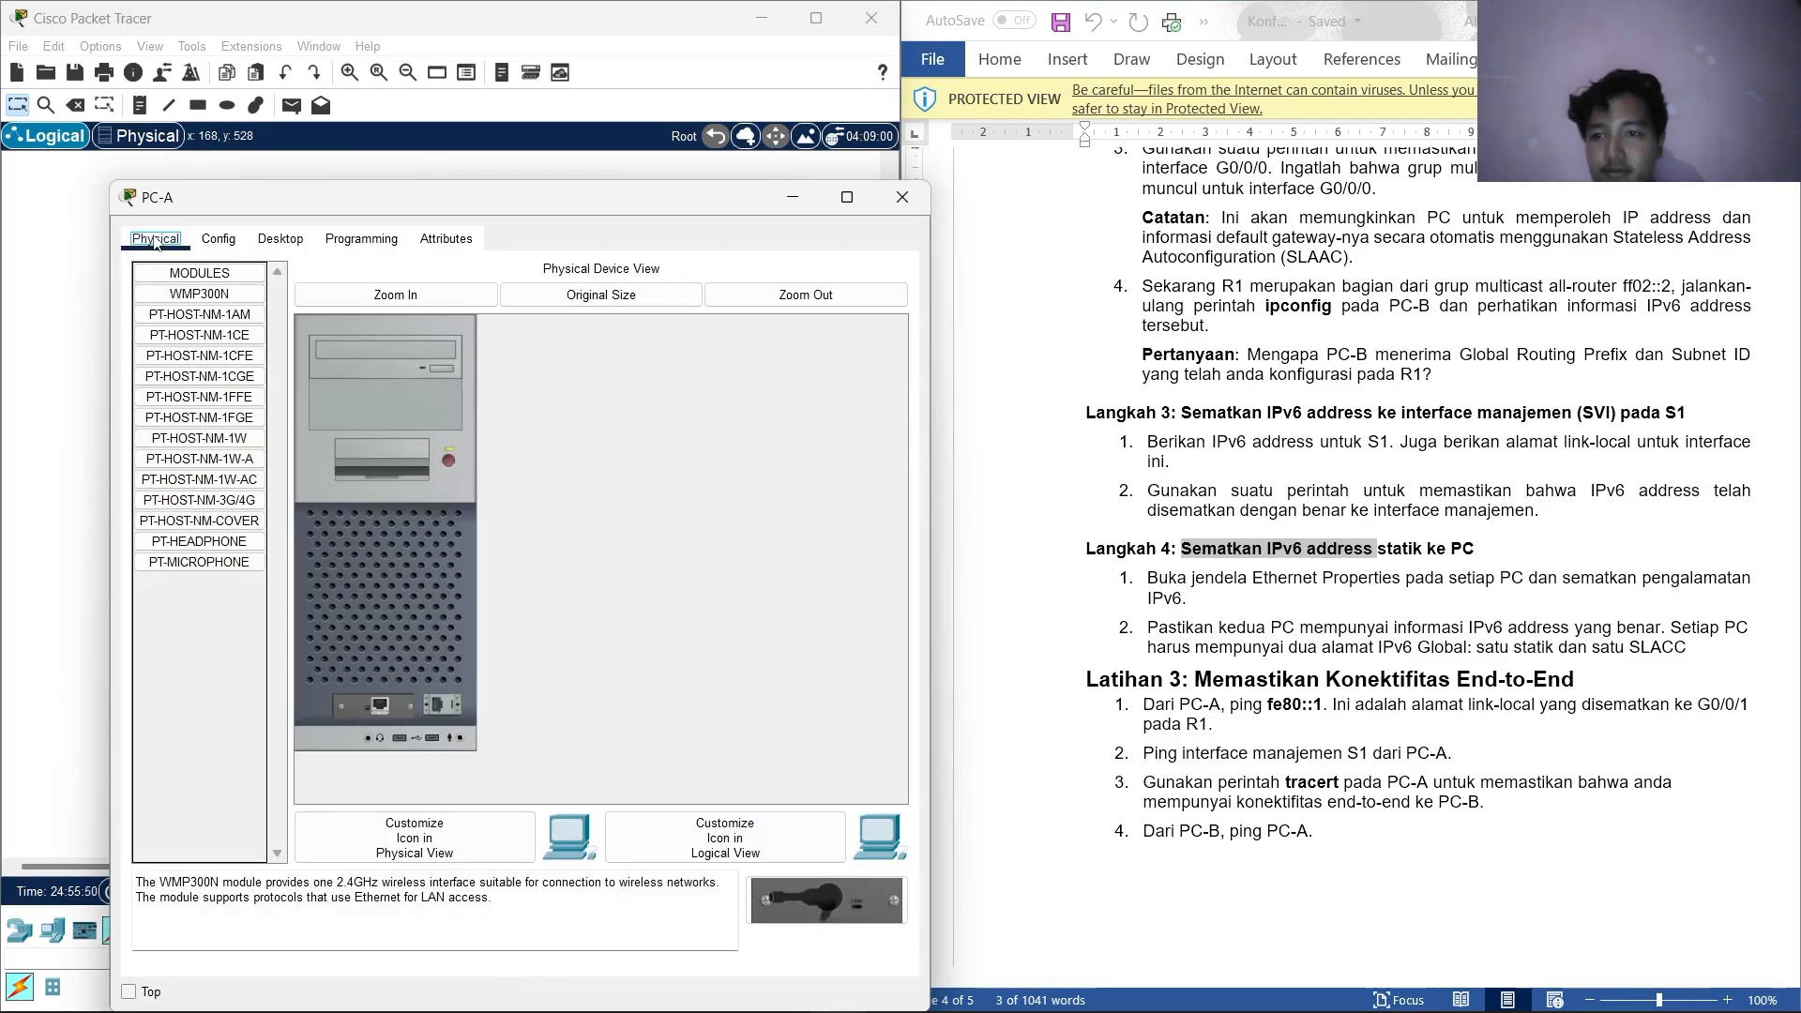
pyautogui.click(282, 241)
pyautogui.click(219, 240)
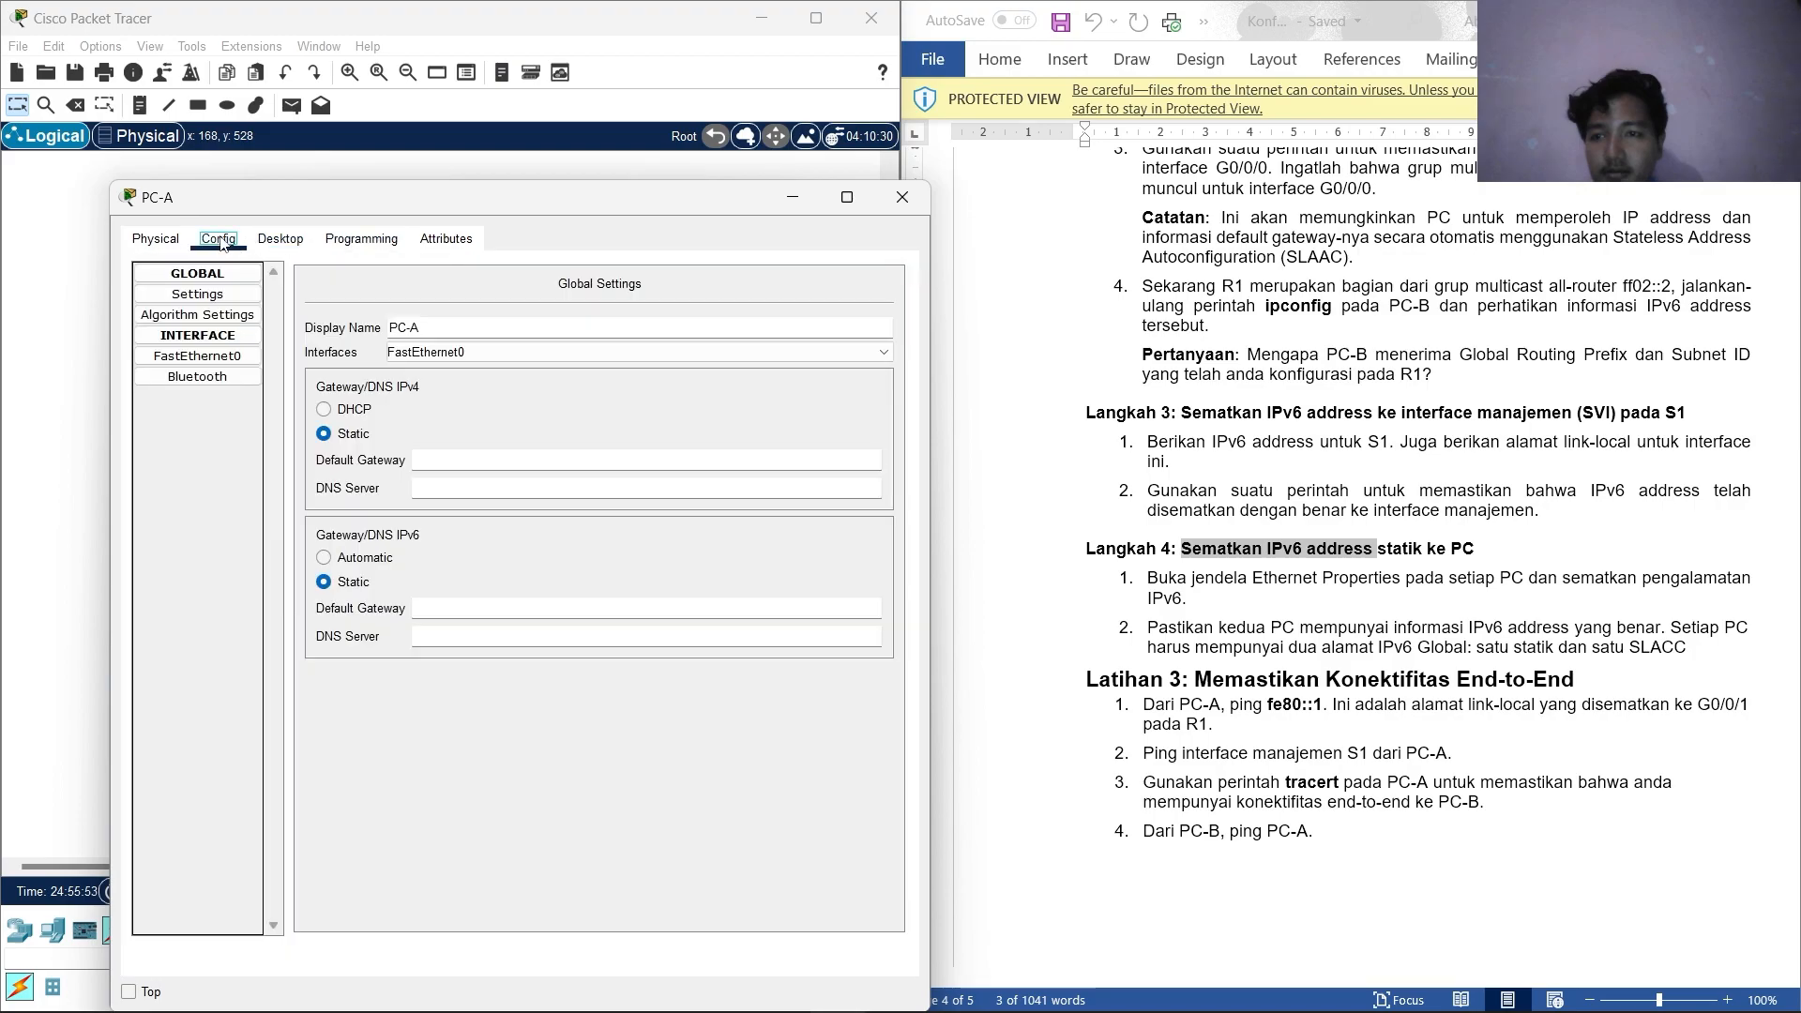
pyautogui.click(272, 241)
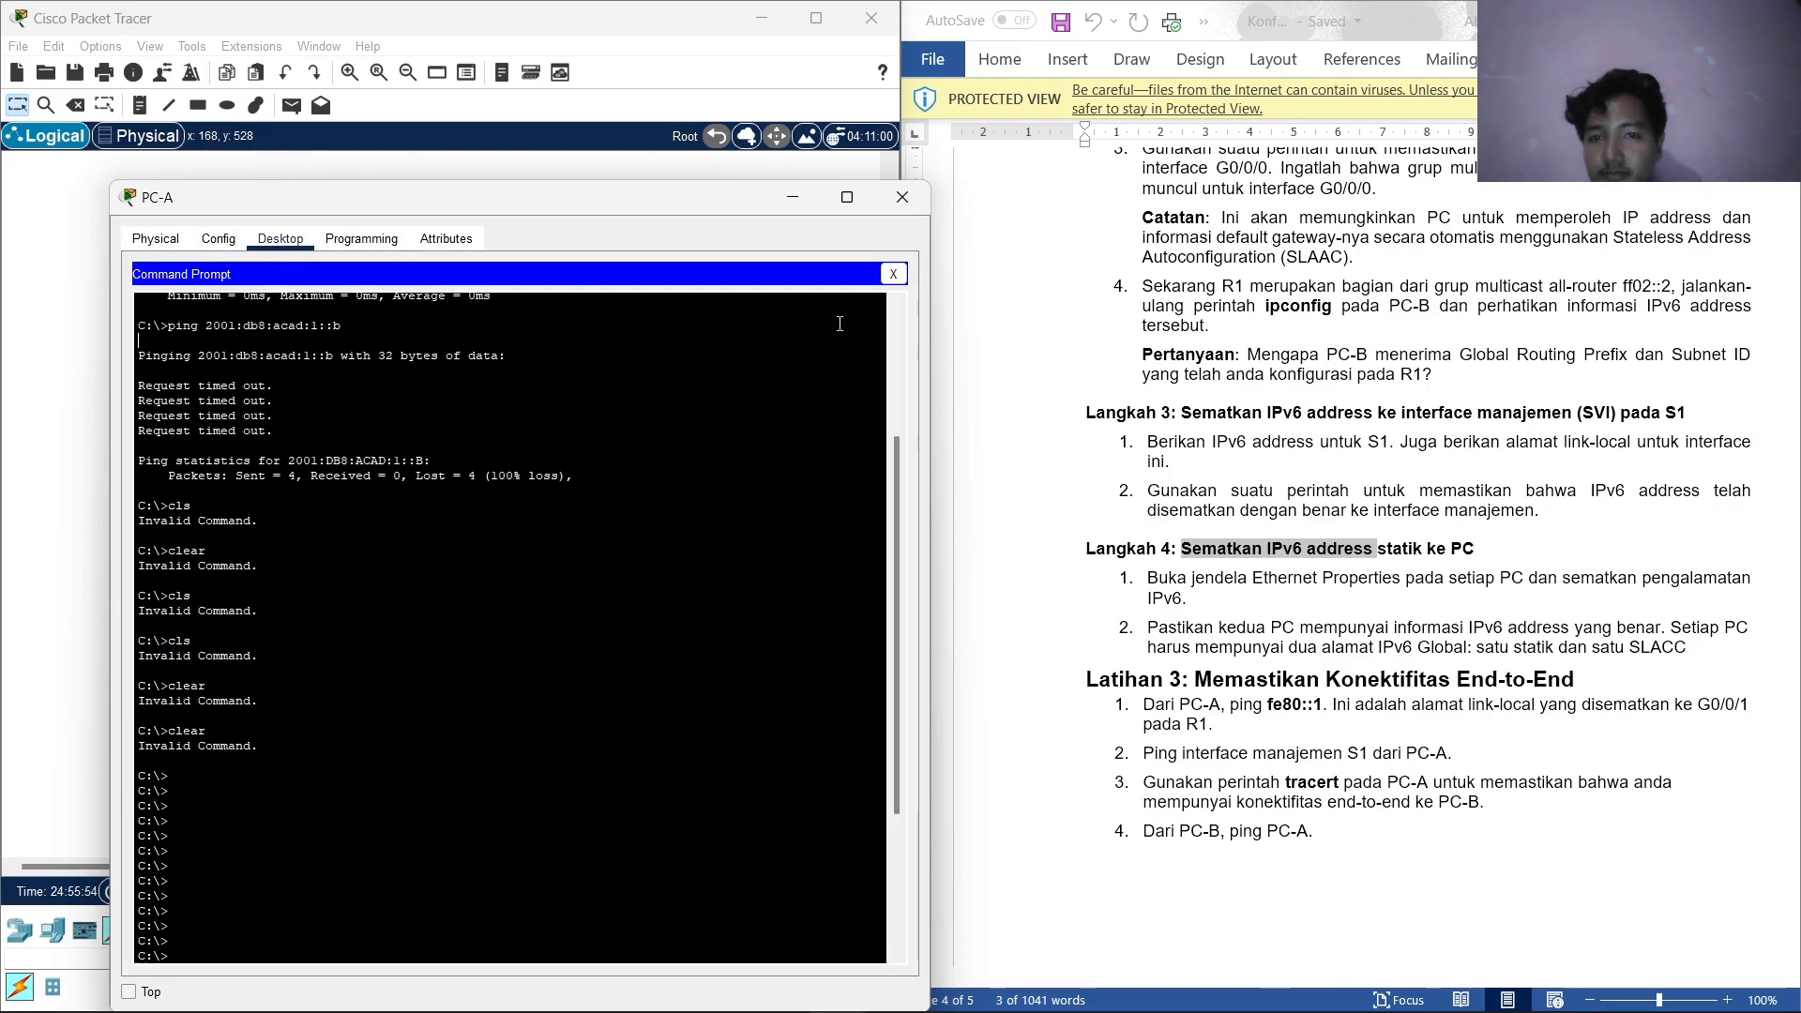
pyautogui.click(889, 260)
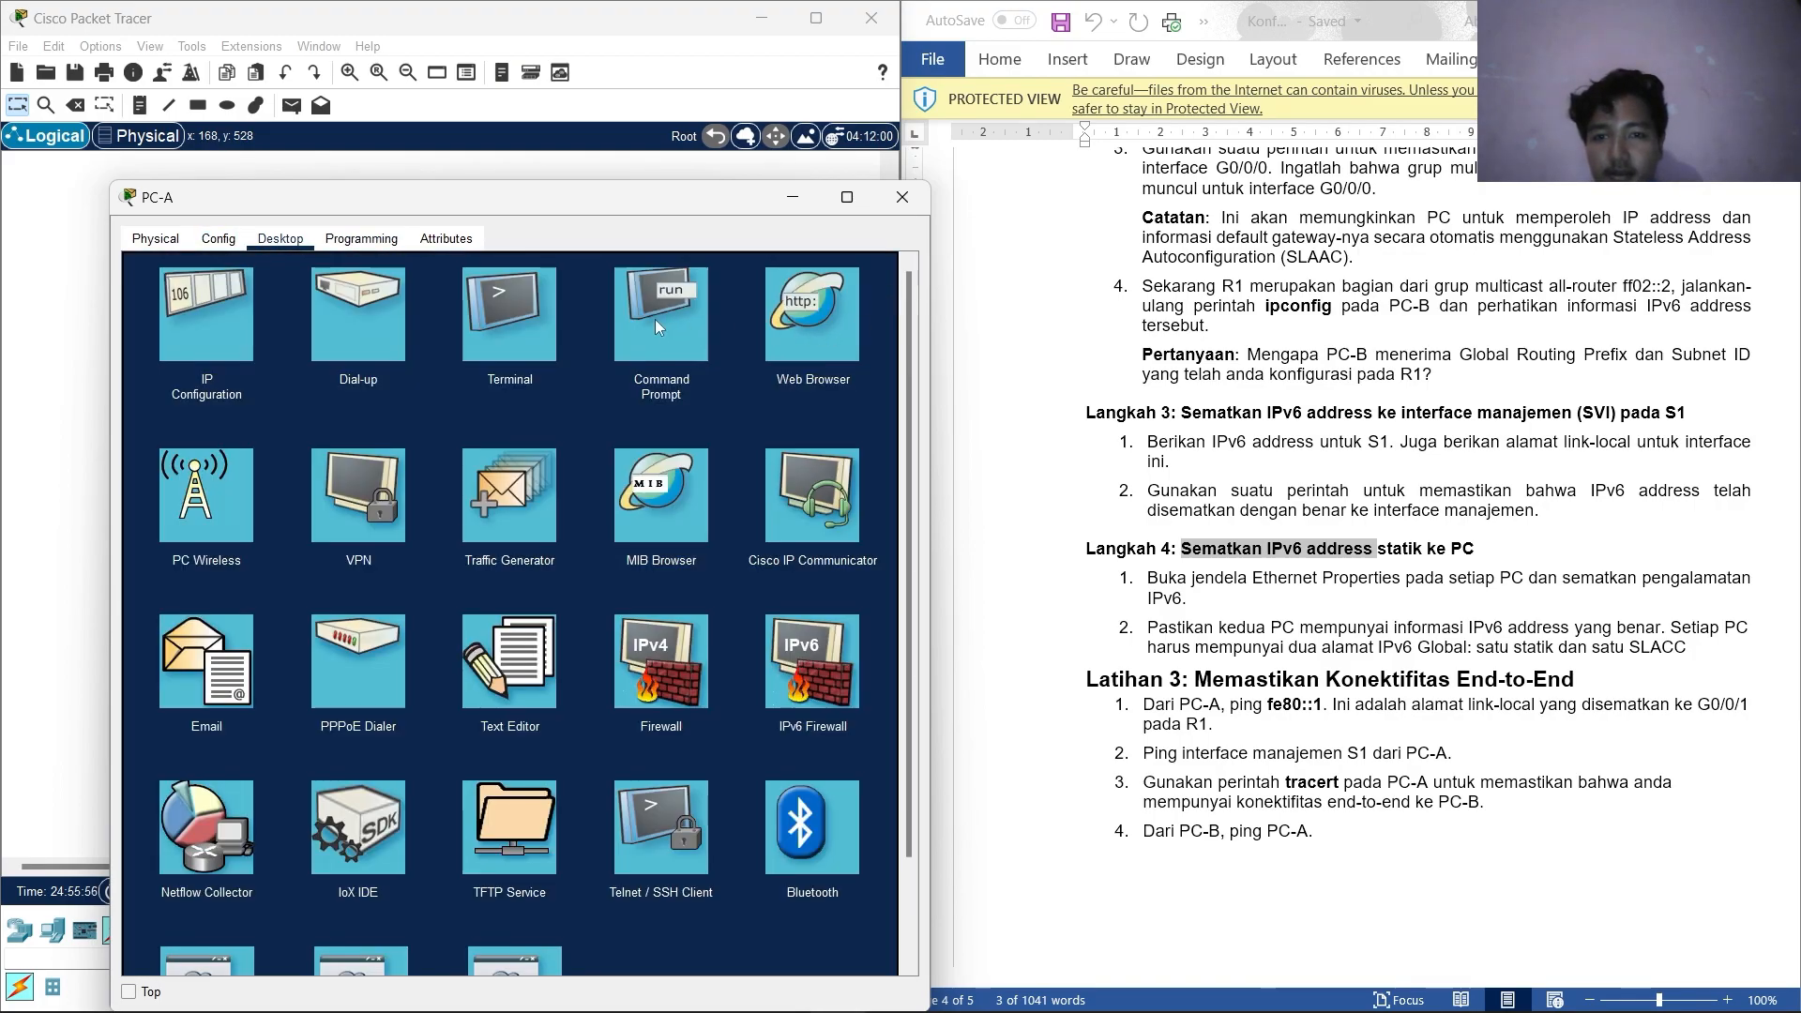
pyautogui.click(210, 310)
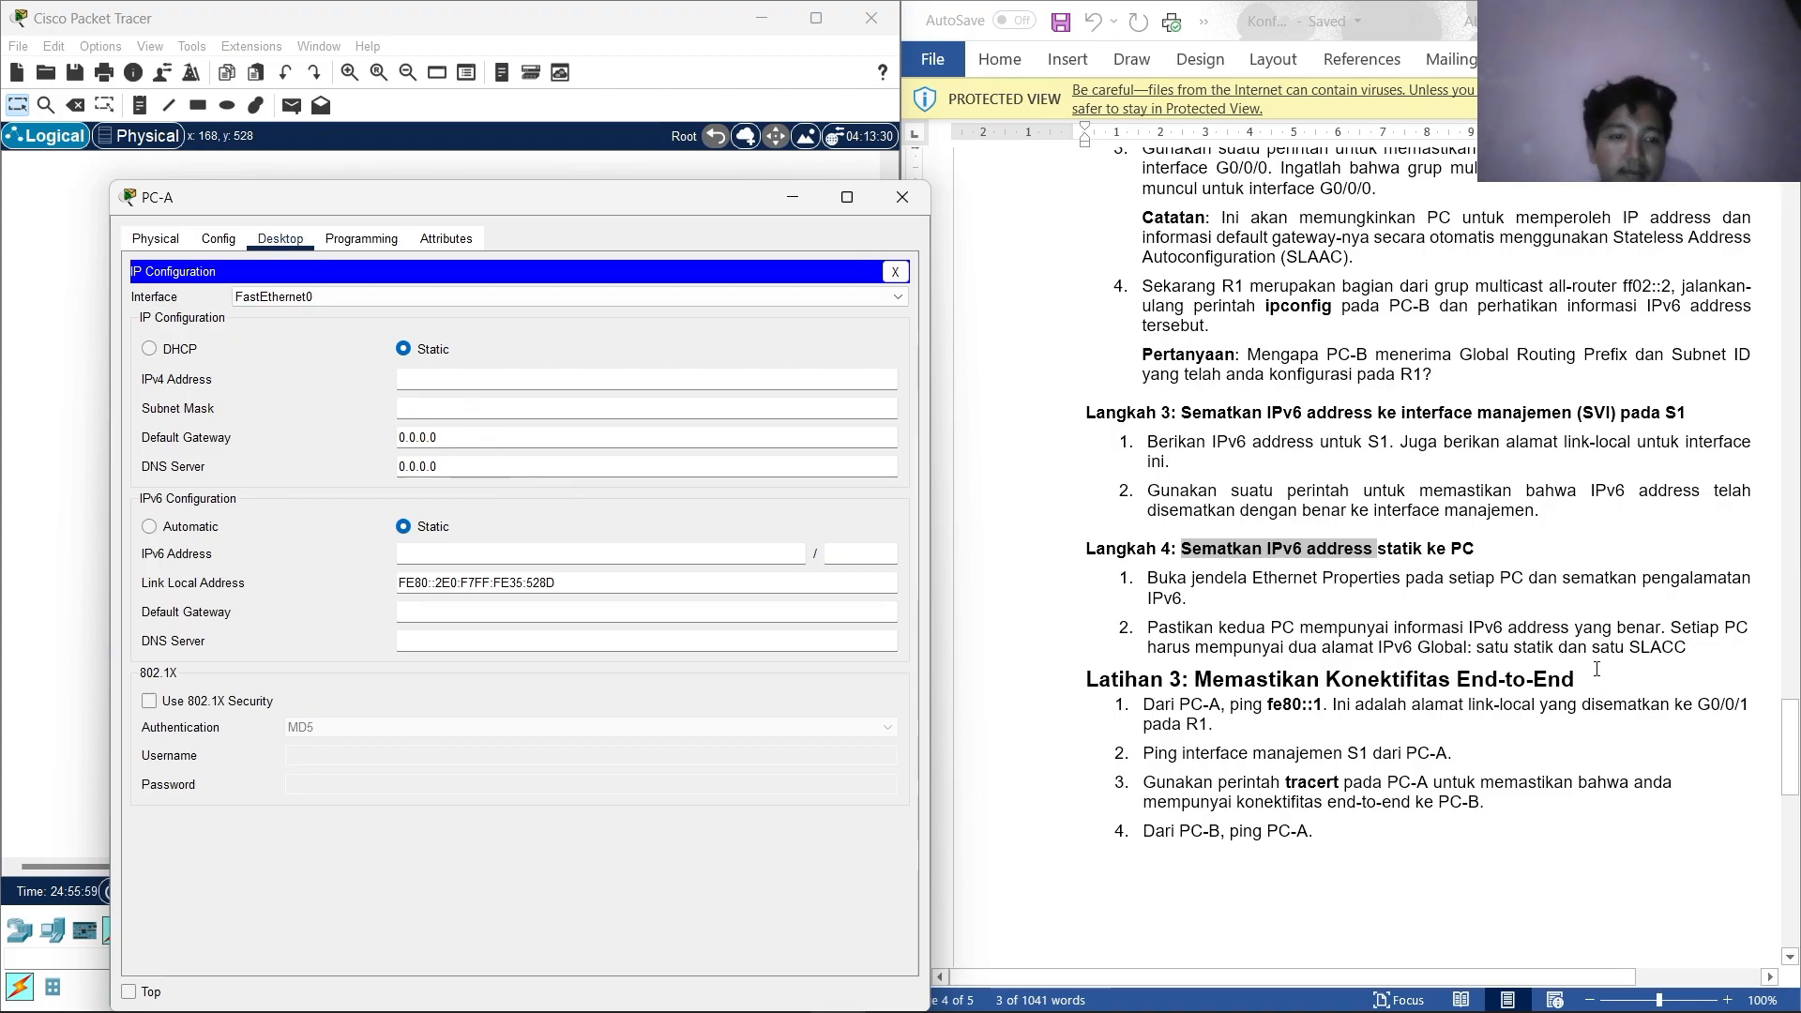
pyautogui.scroll(10, 1344, 563)
pyautogui.scroll(15, 1344, 564)
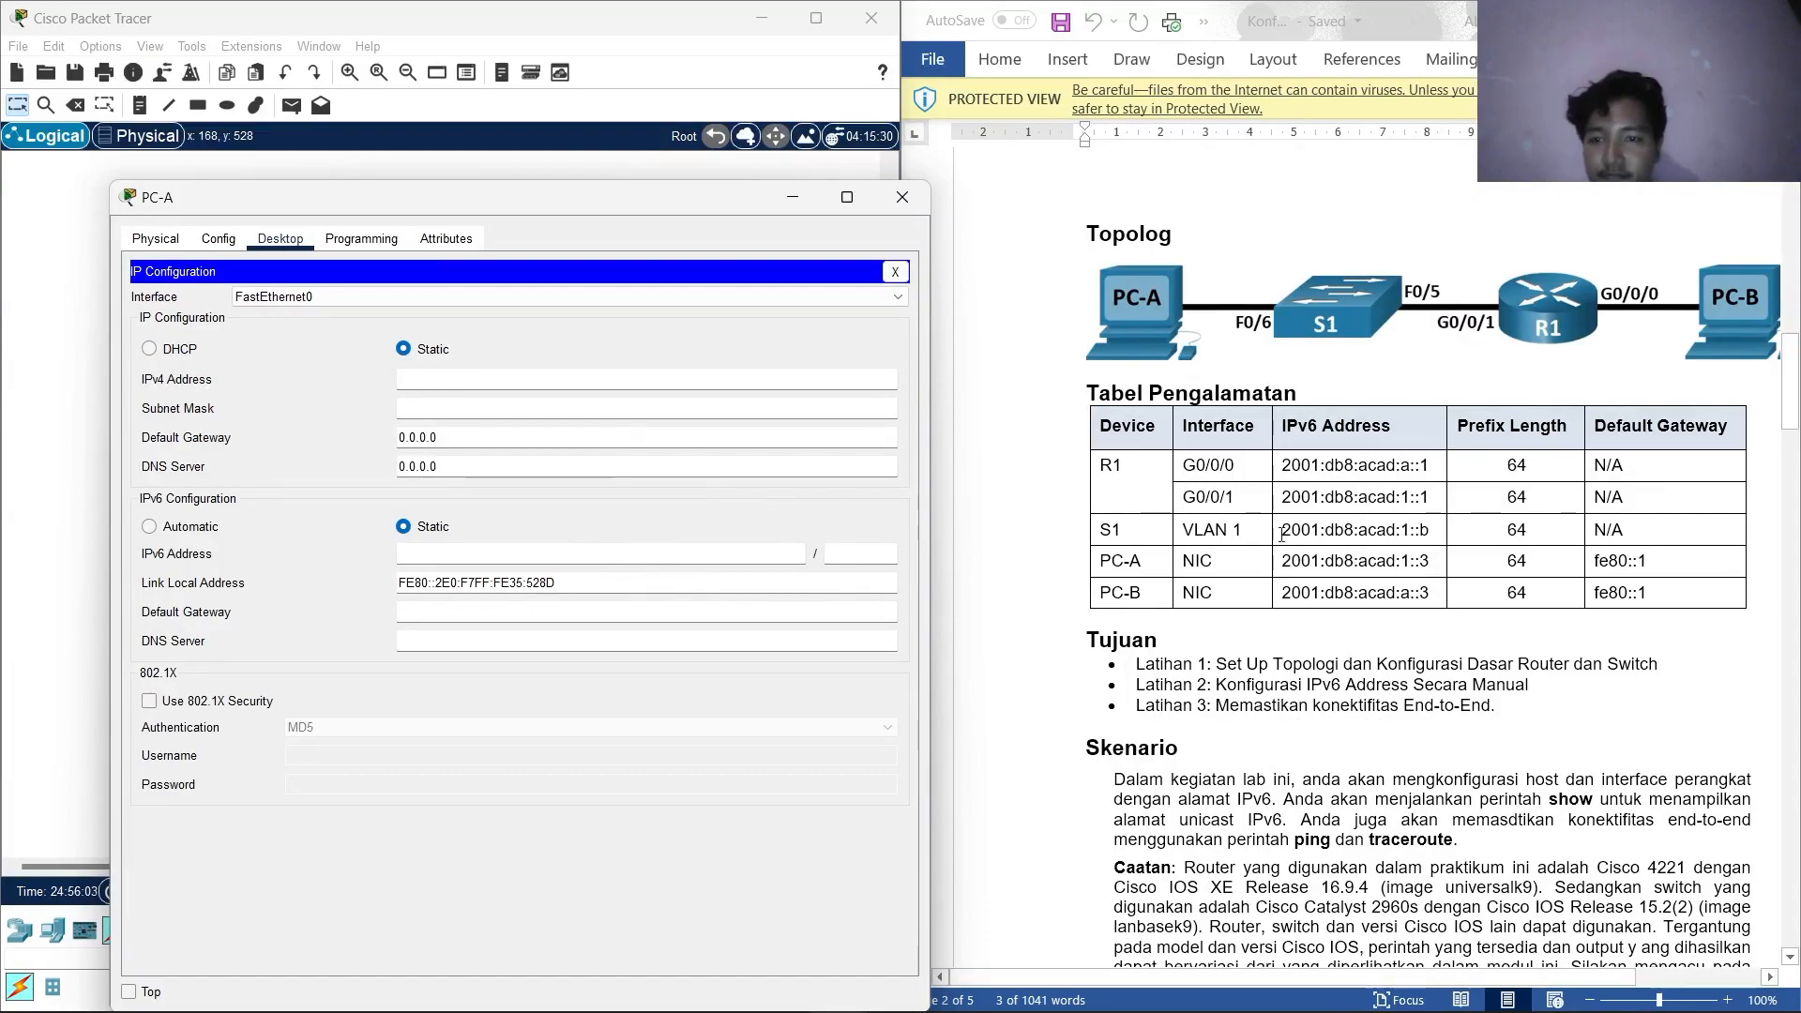
pyautogui.scroll(-1, 1314, 489)
# Enter 2001:db8:acad:1::3 with prefix length 64 as PC-A's static IPv6 address.
pyautogui.moveTo(1442, 507); pyautogui.dragTo(1282, 507)
pyautogui.rightClick(1311, 506)
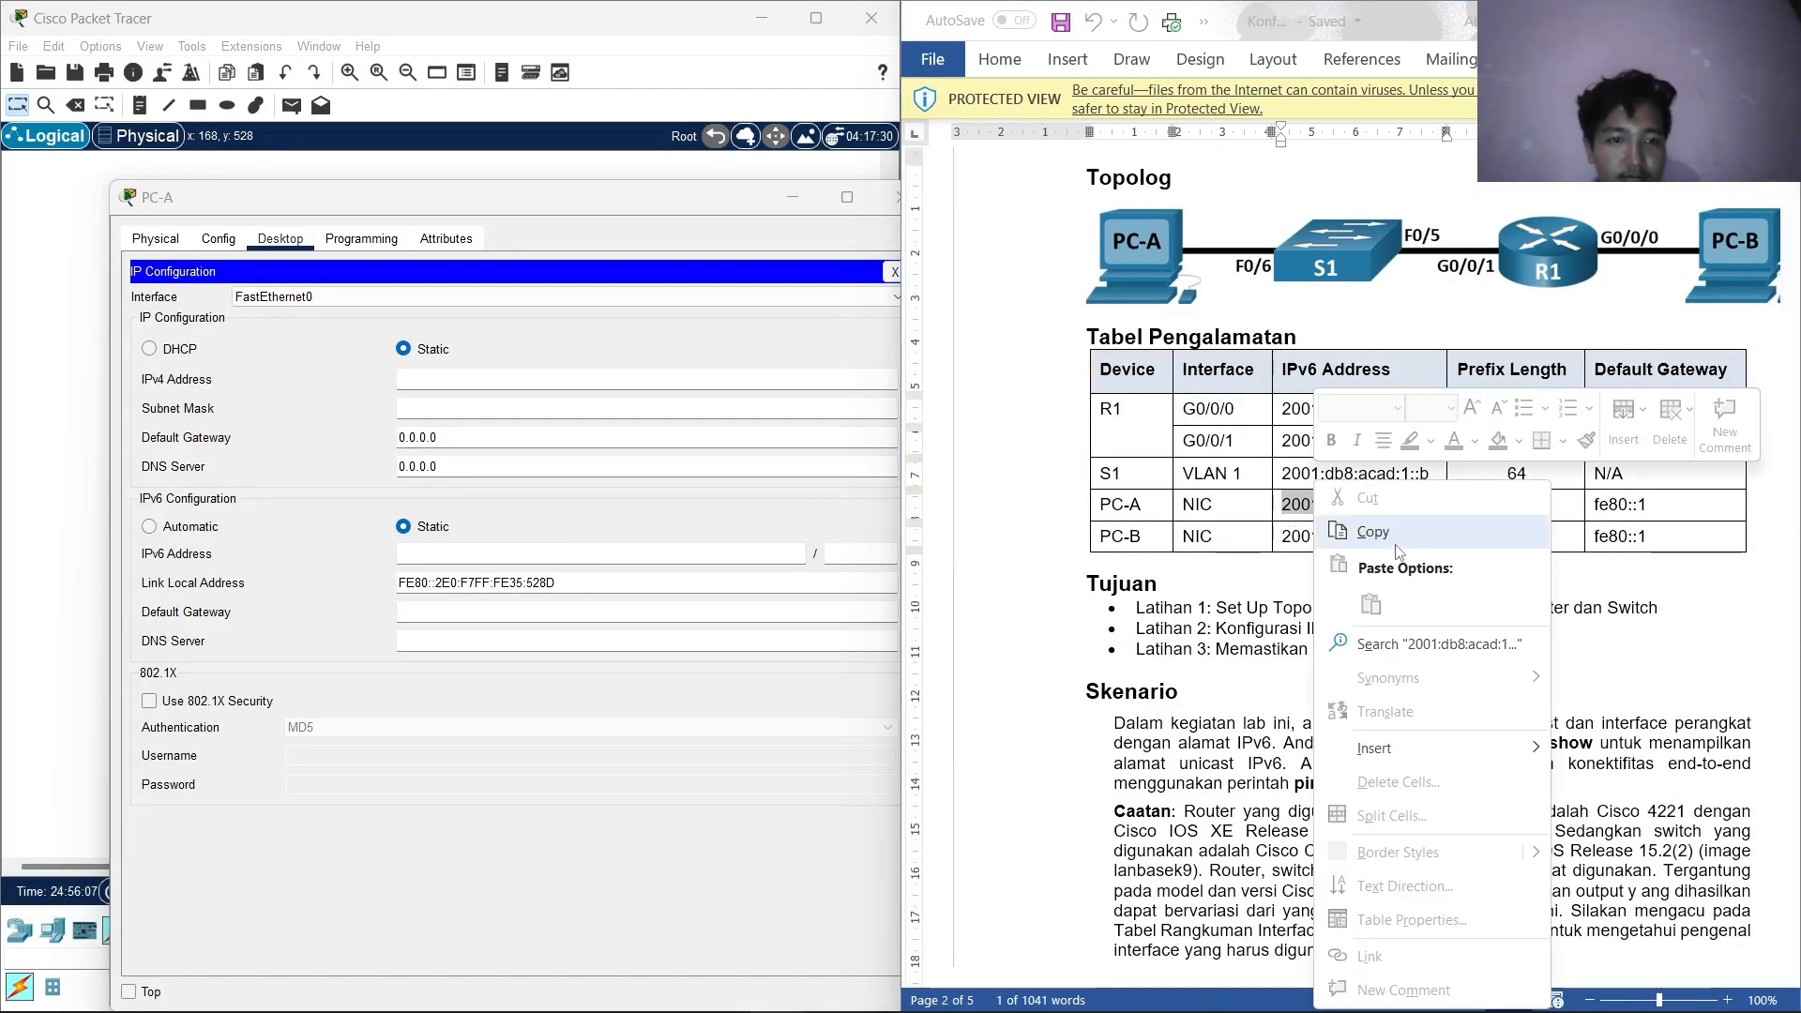
pyautogui.click(1372, 532)
pyautogui.click(447, 556)
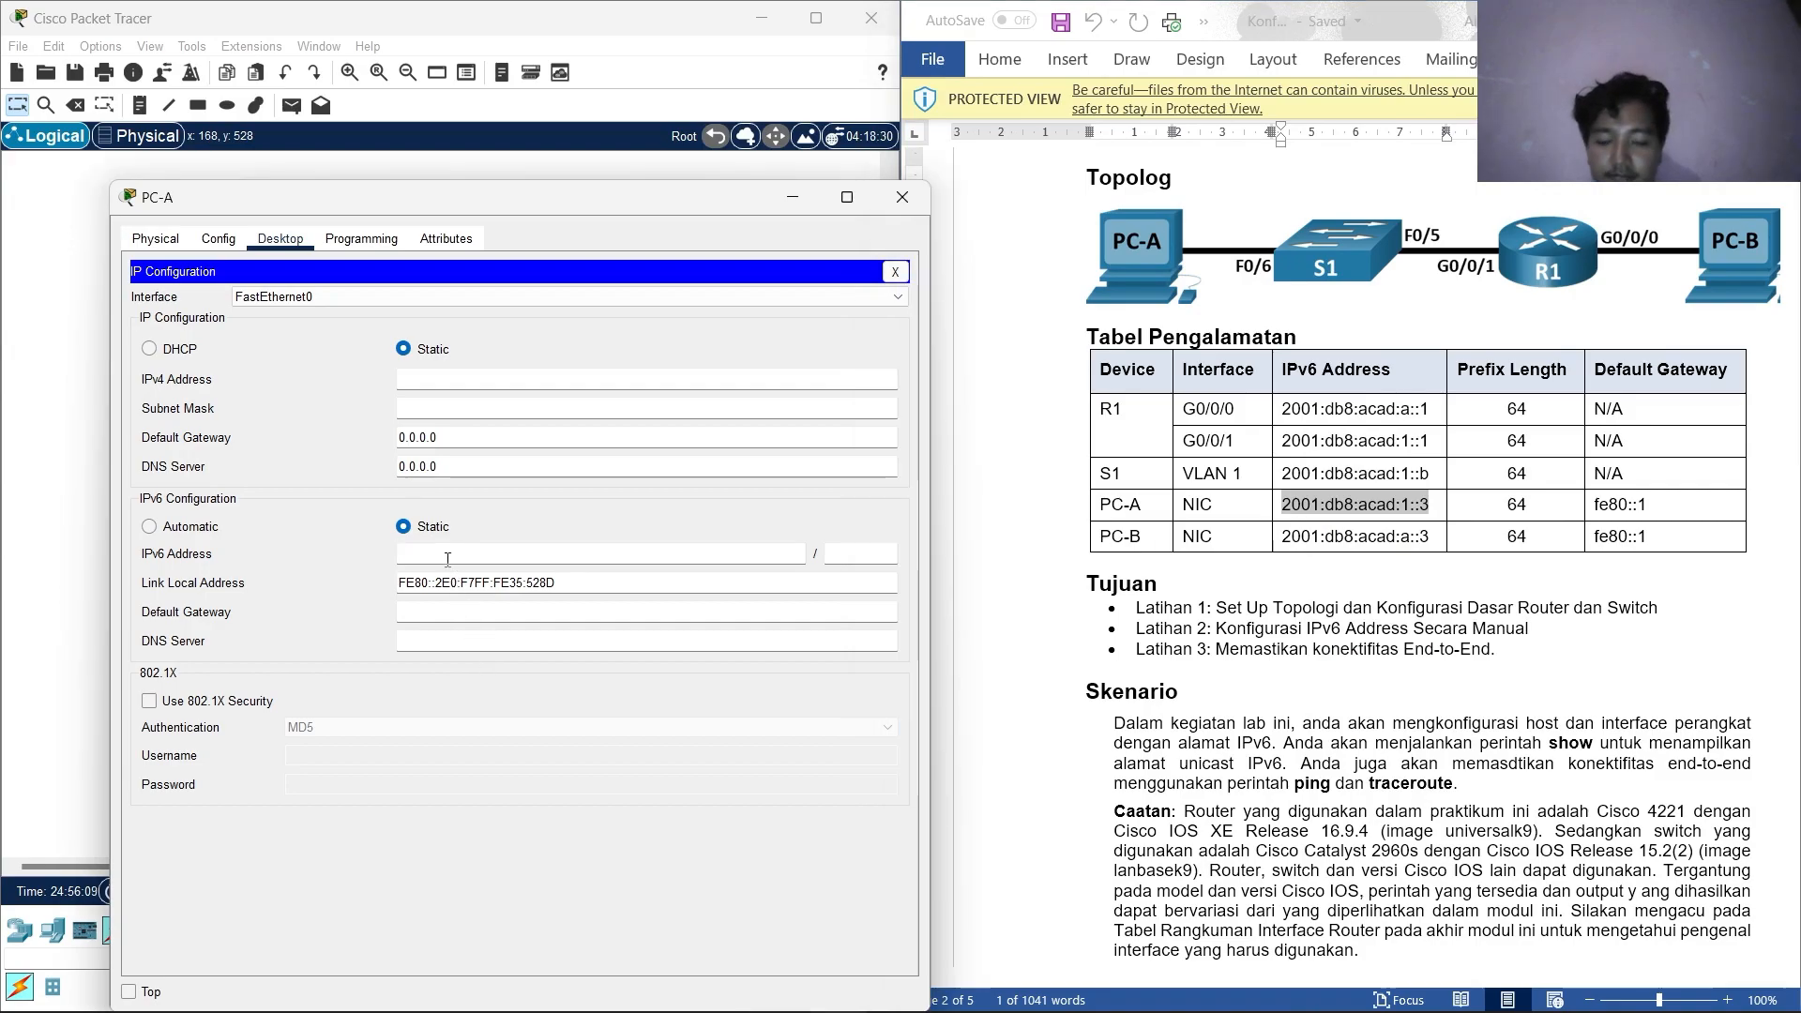
pyautogui.rightClick(447, 559)
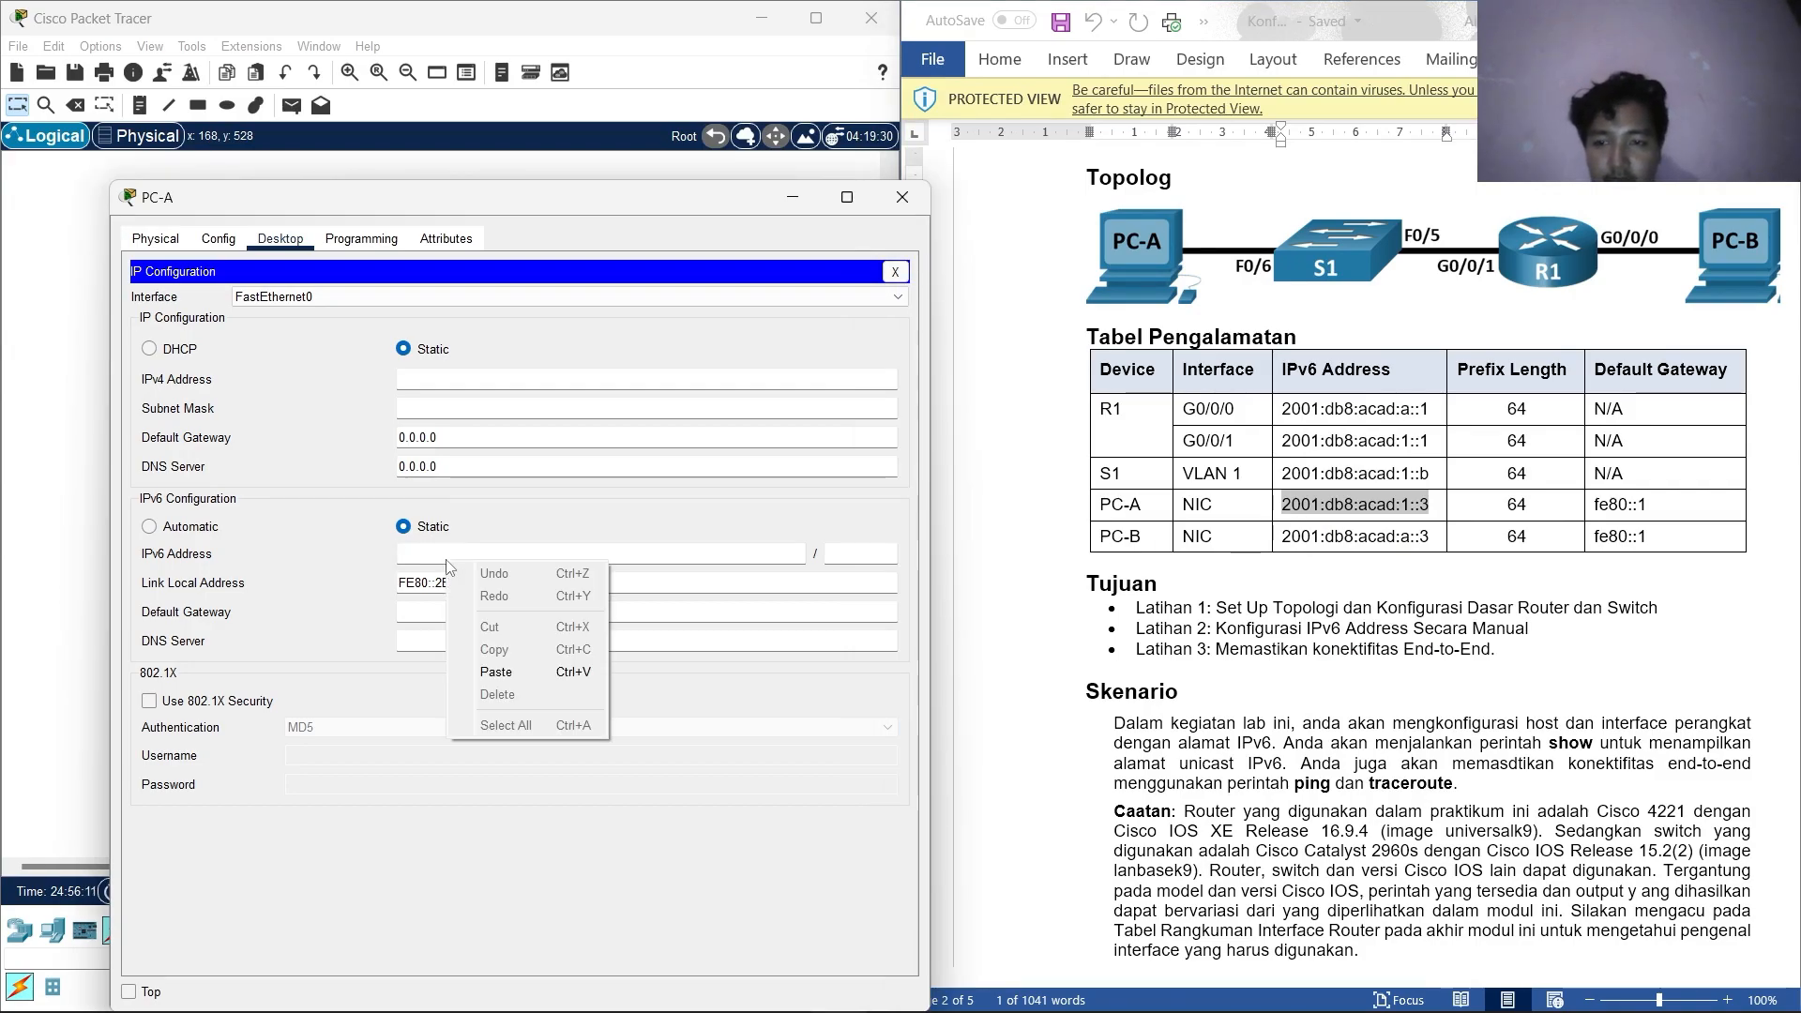
pyautogui.click(506, 668)
pyautogui.click(863, 554)
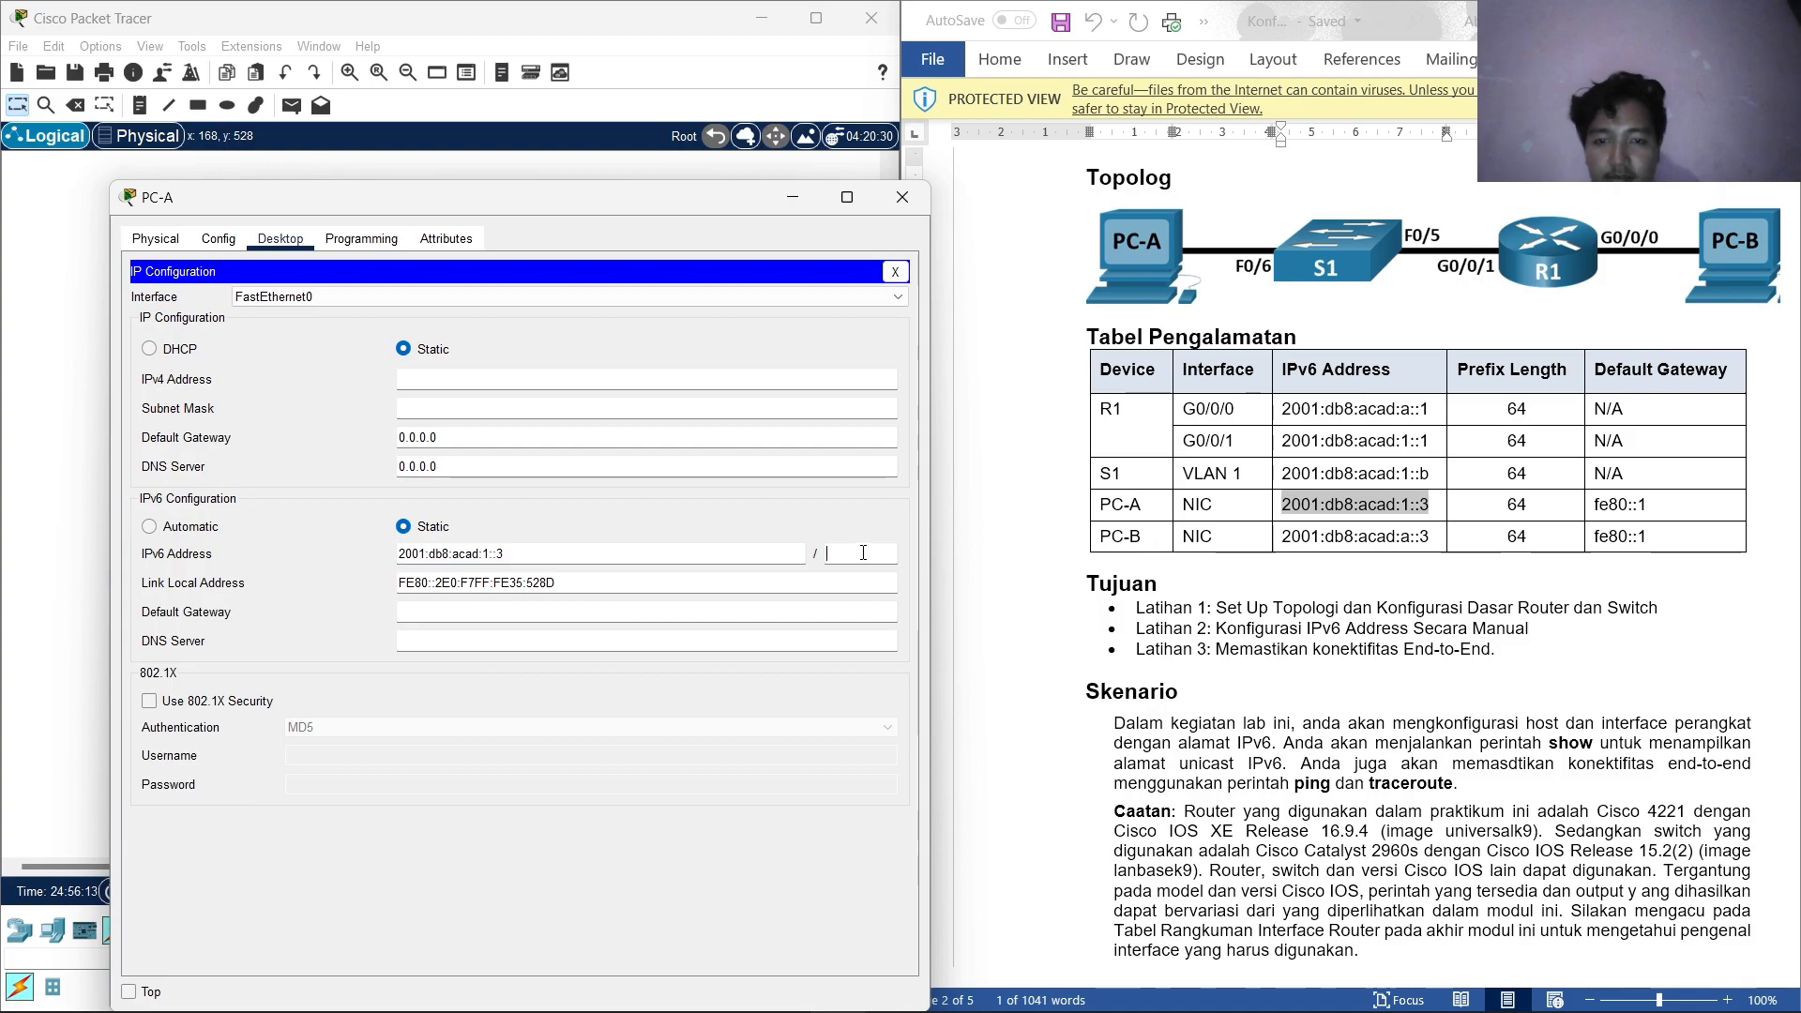
pyautogui.write('64')
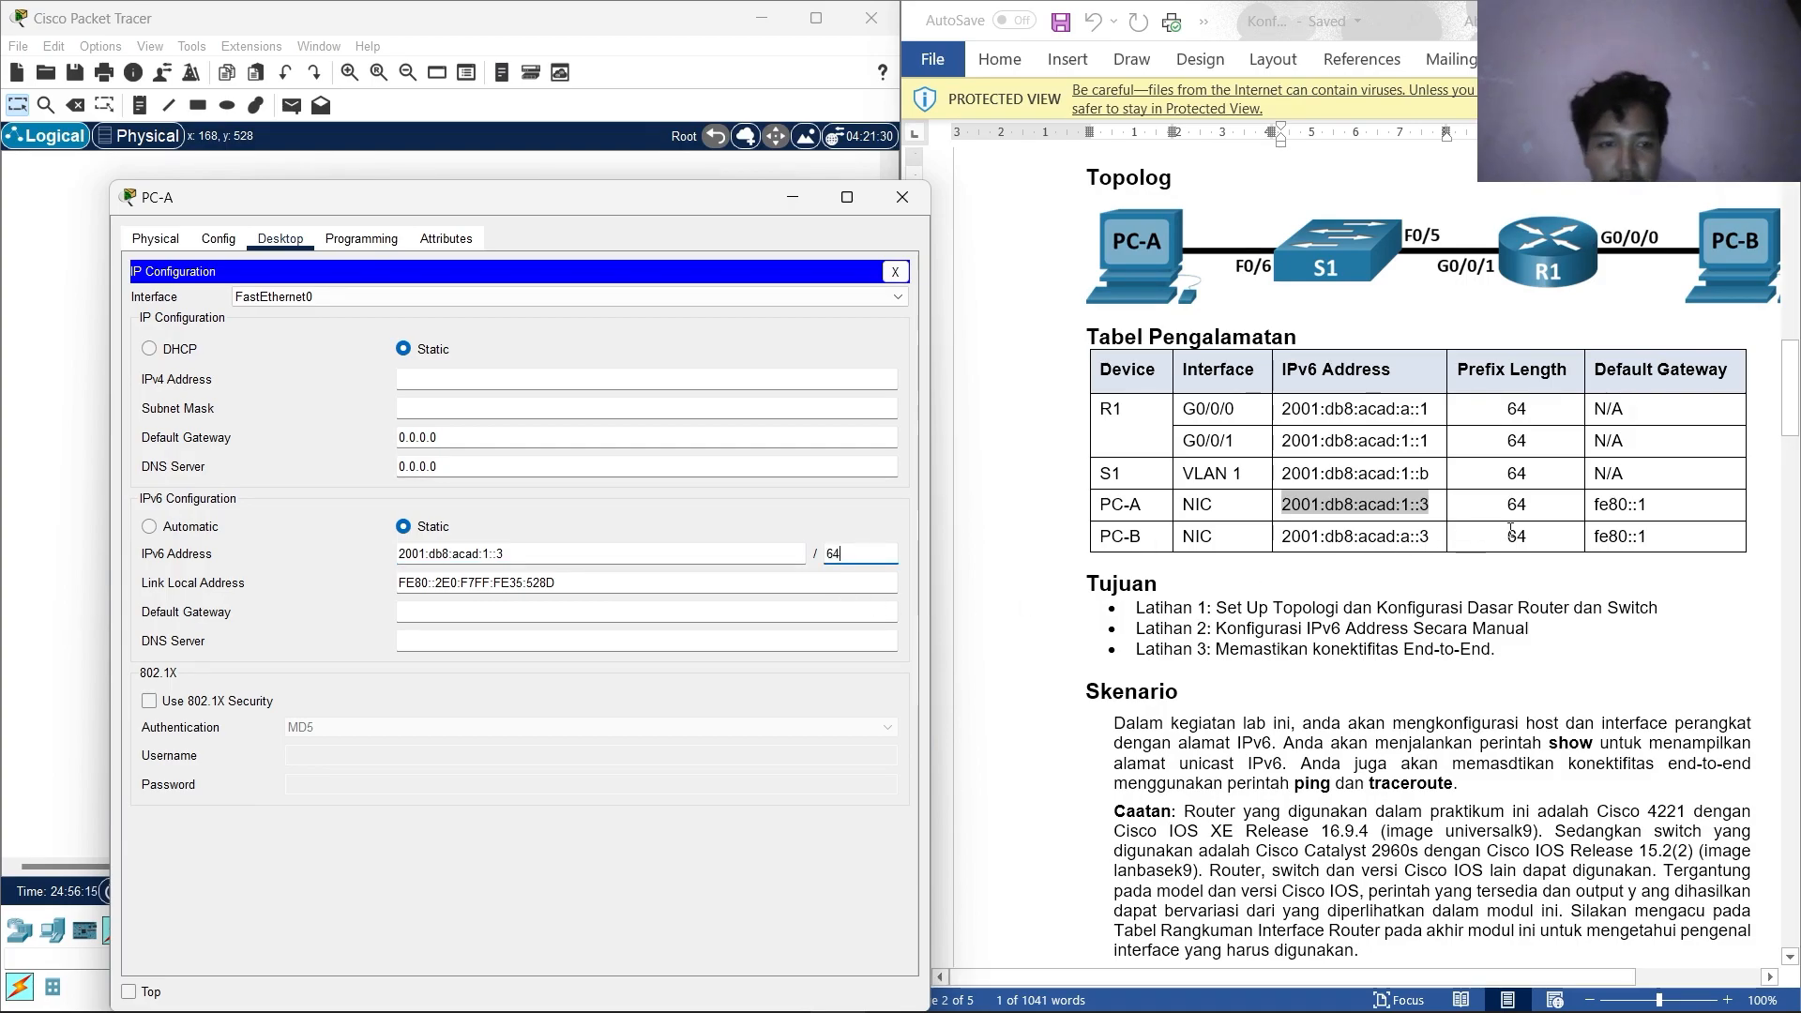
# Set PC-A's IPv6 default gateway to fe80::1 and close its window.
pyautogui.moveTo(1657, 516); pyautogui.dragTo(1600, 514)
pyautogui.rightClick(1604, 518)
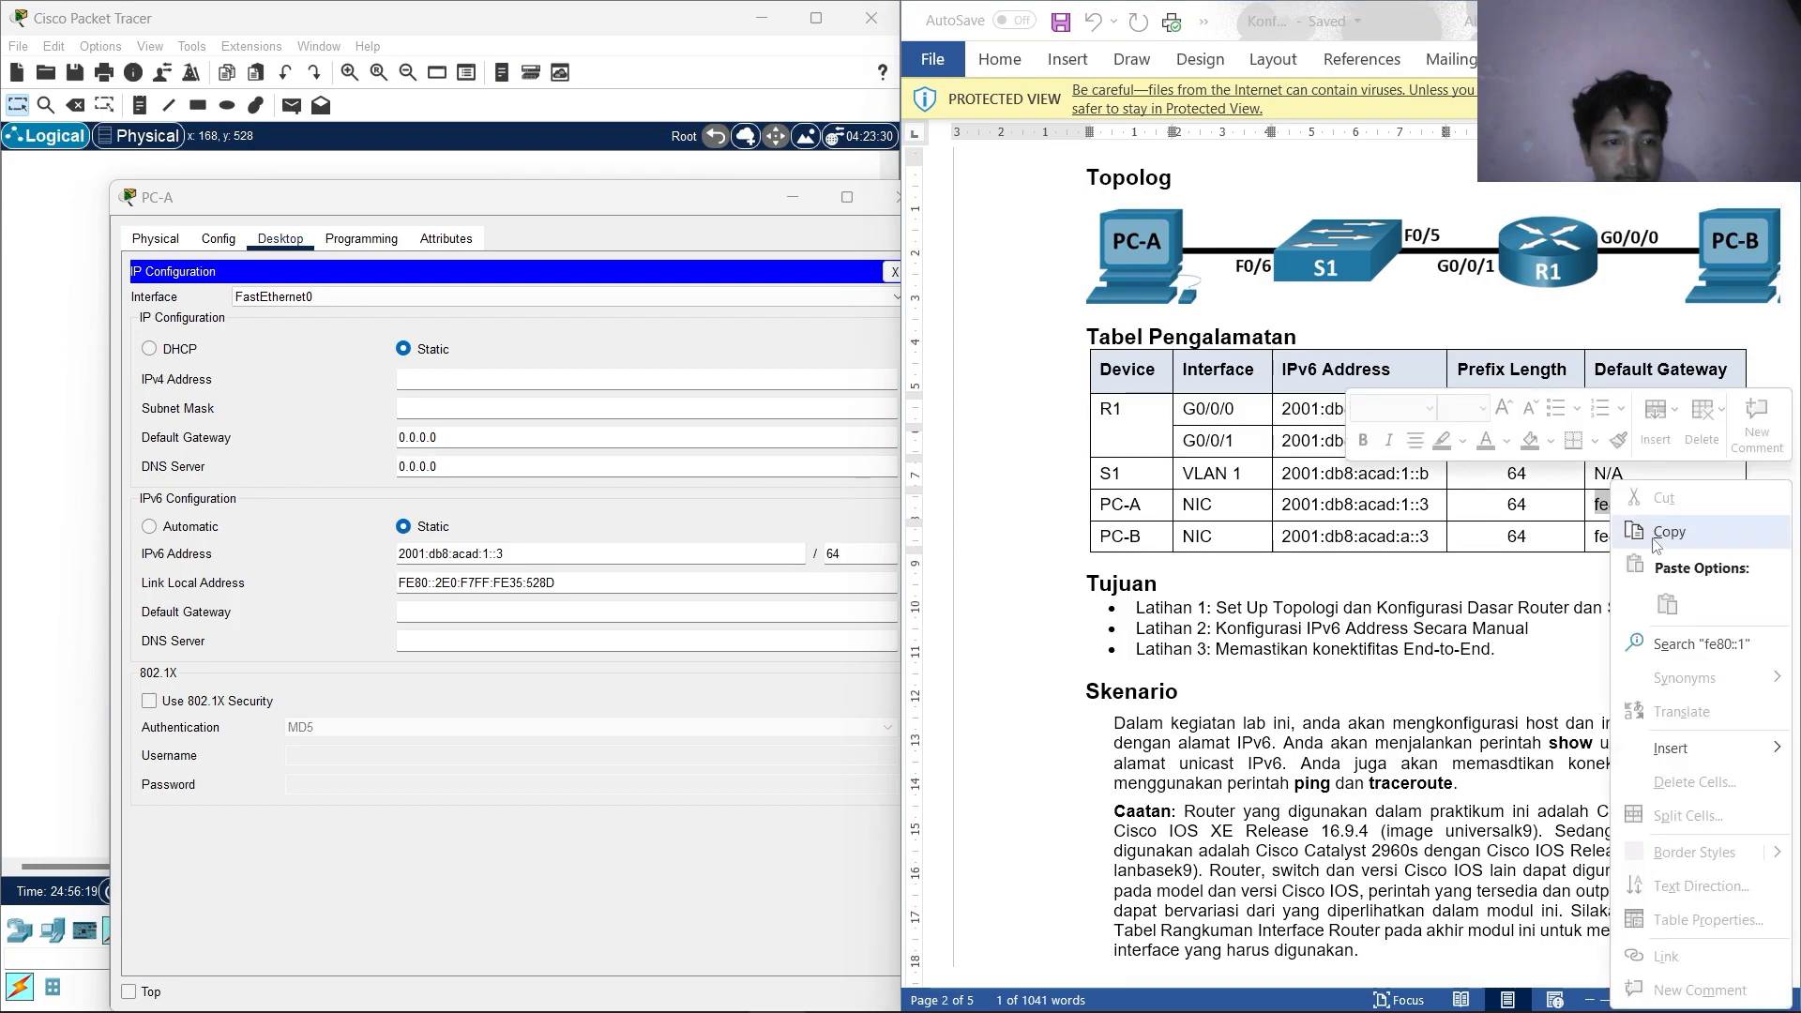
pyautogui.click(1675, 623)
pyautogui.click(427, 612)
pyautogui.rightClick(425, 615)
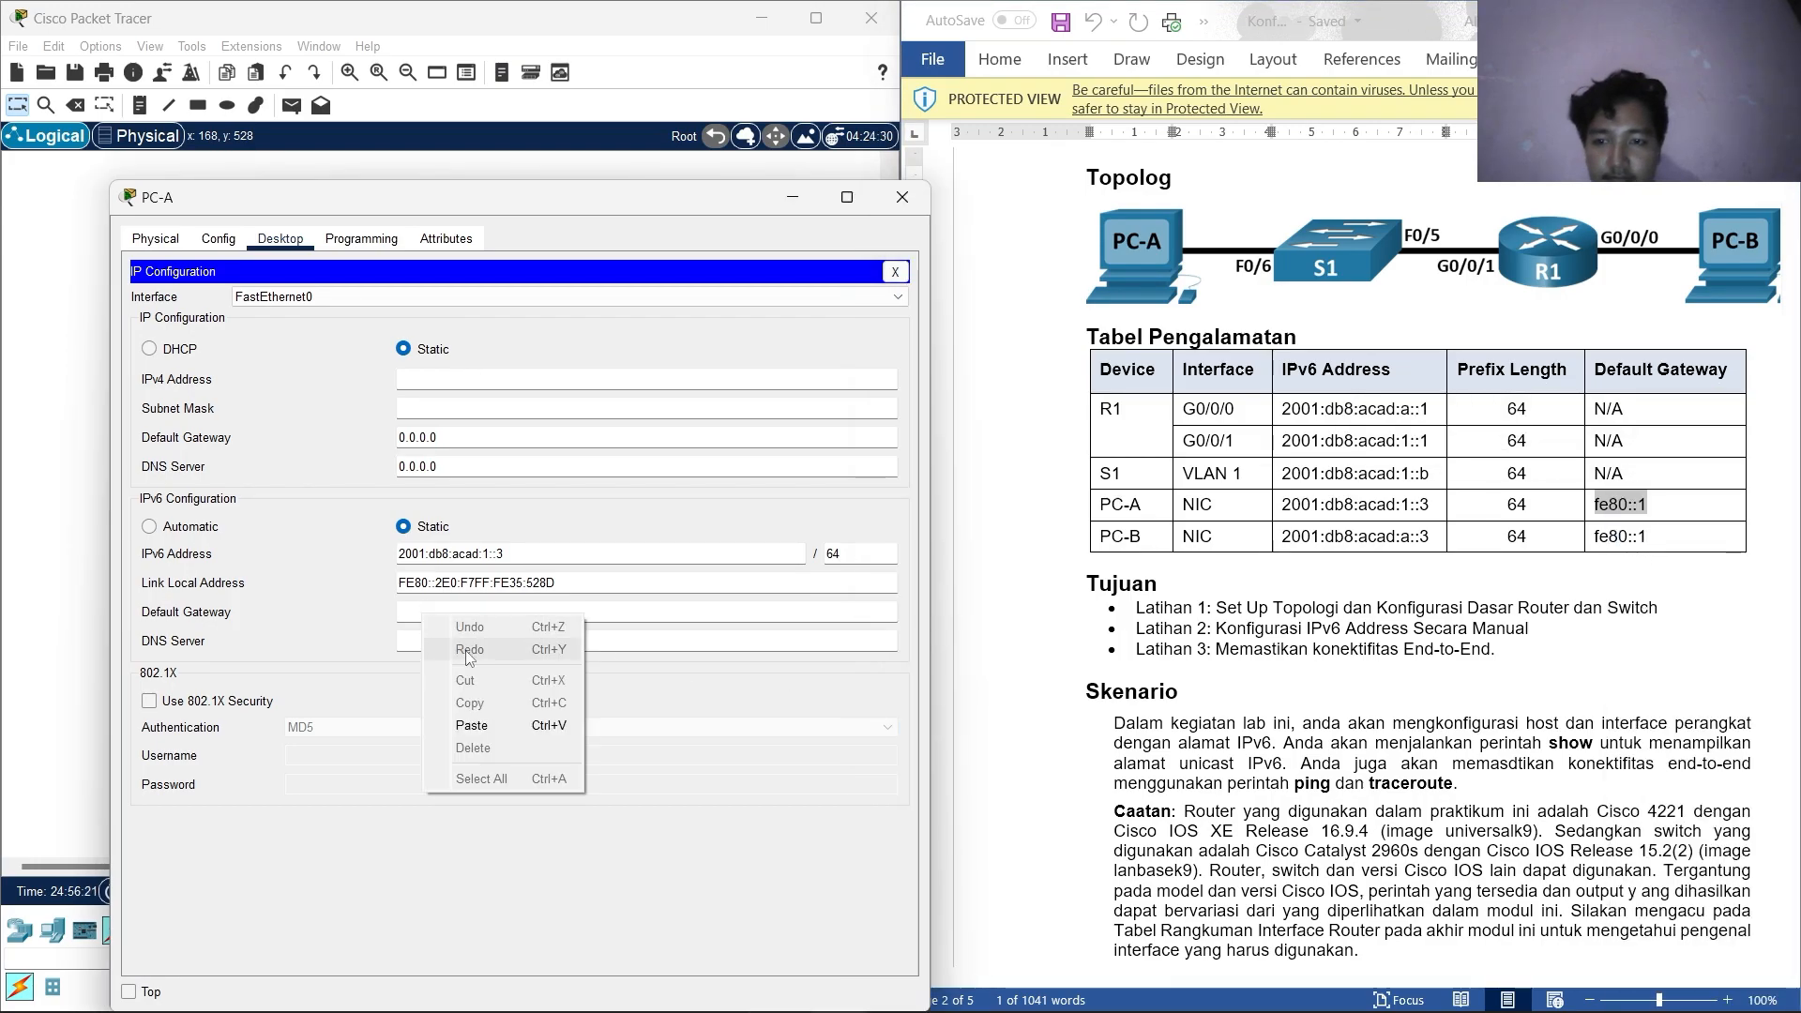
pyautogui.click(472, 725)
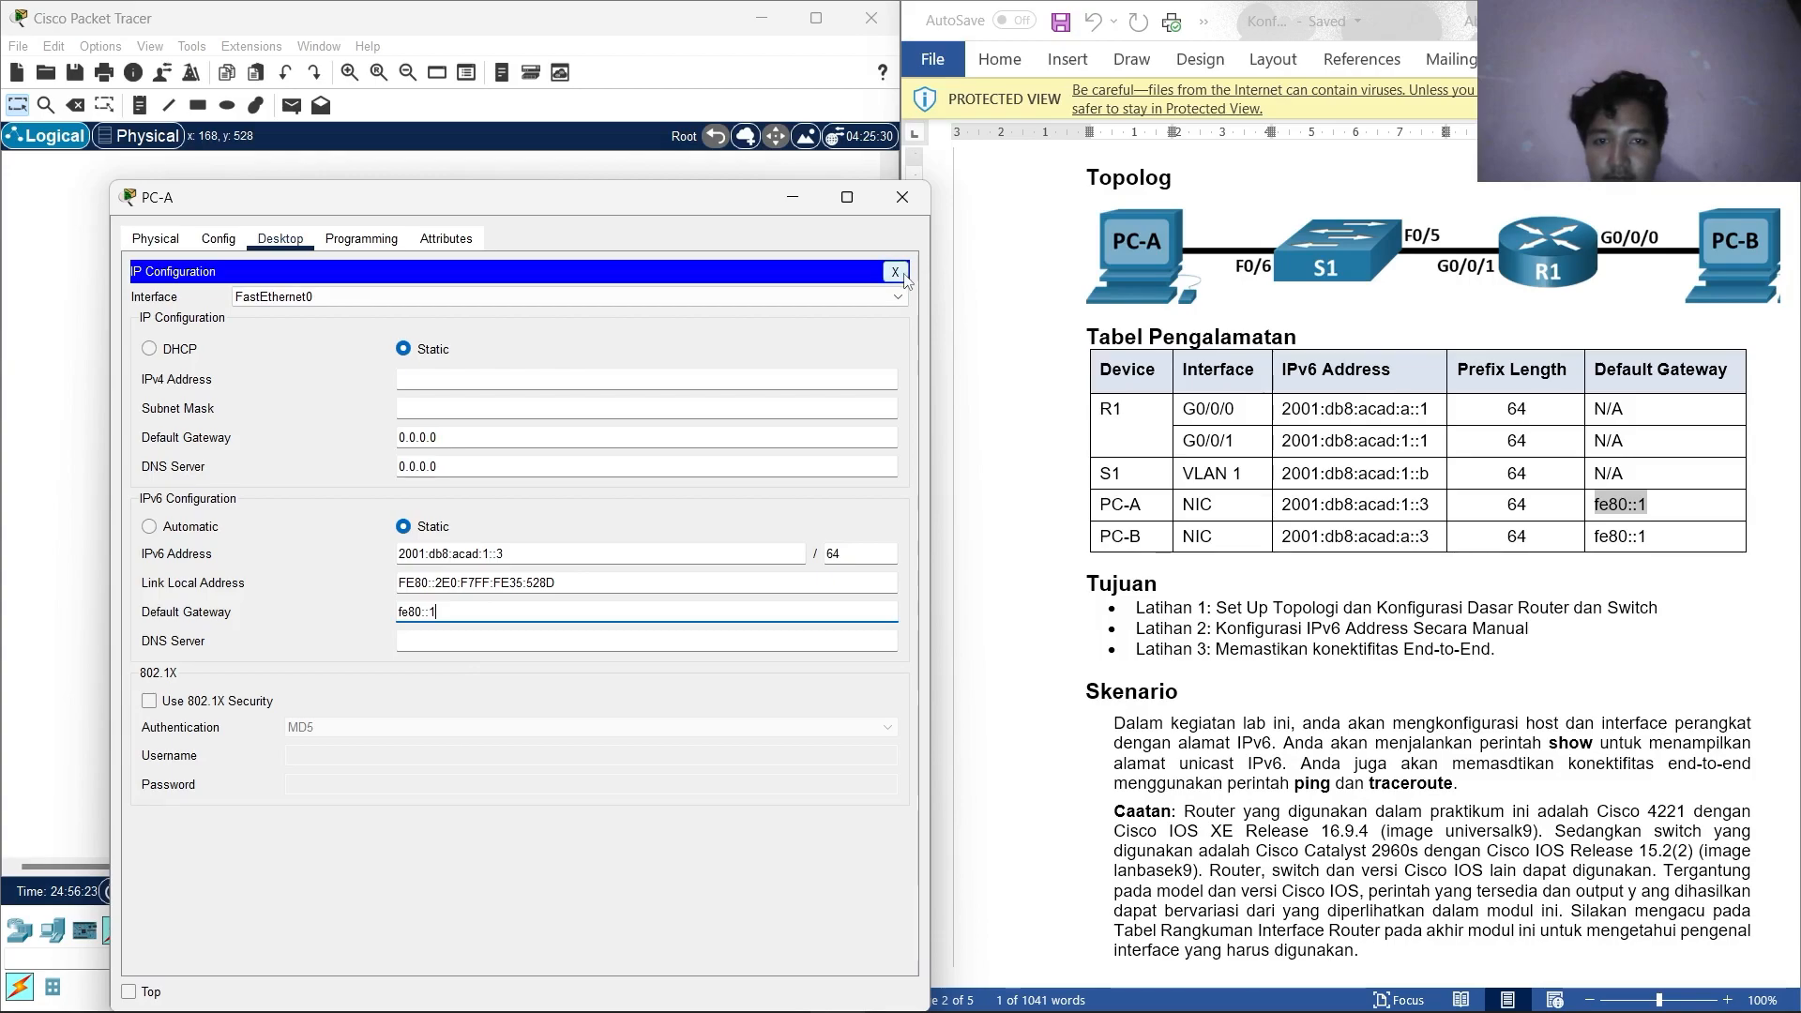
pyautogui.click(903, 197)
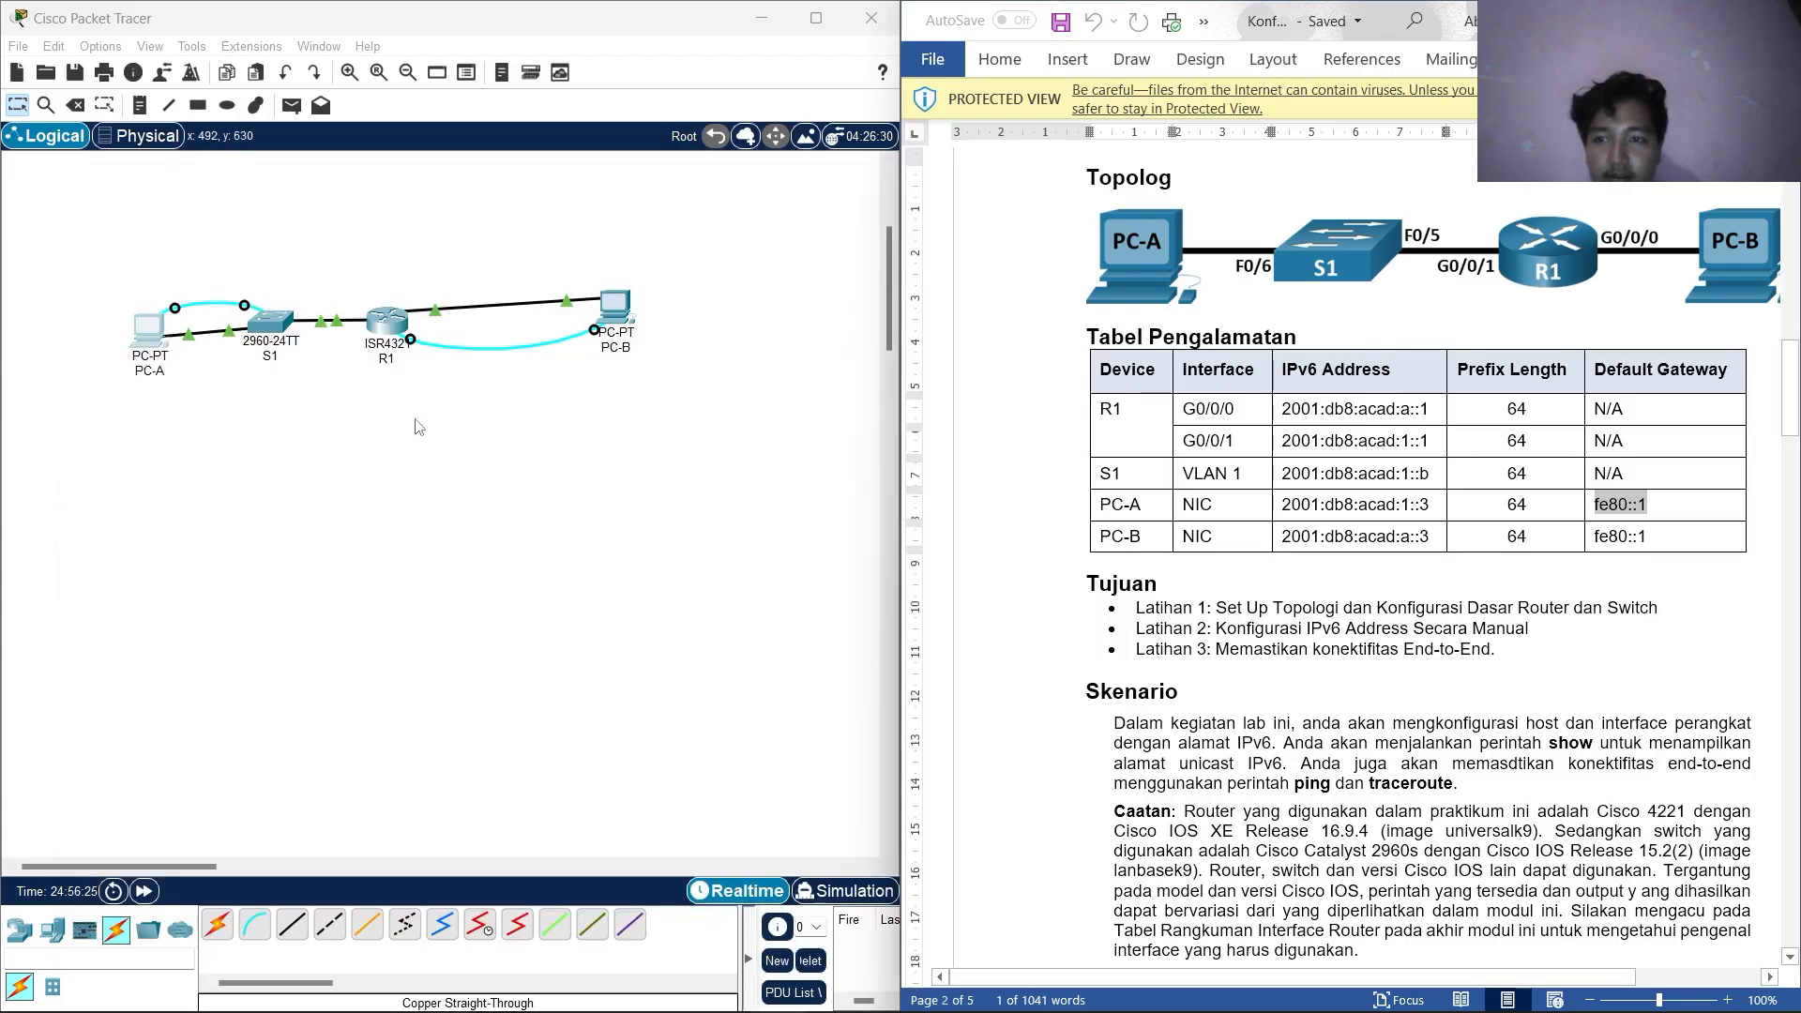
# Open PC-B's IP Configuration and position it beside the lab document.
pyautogui.click(150, 328)
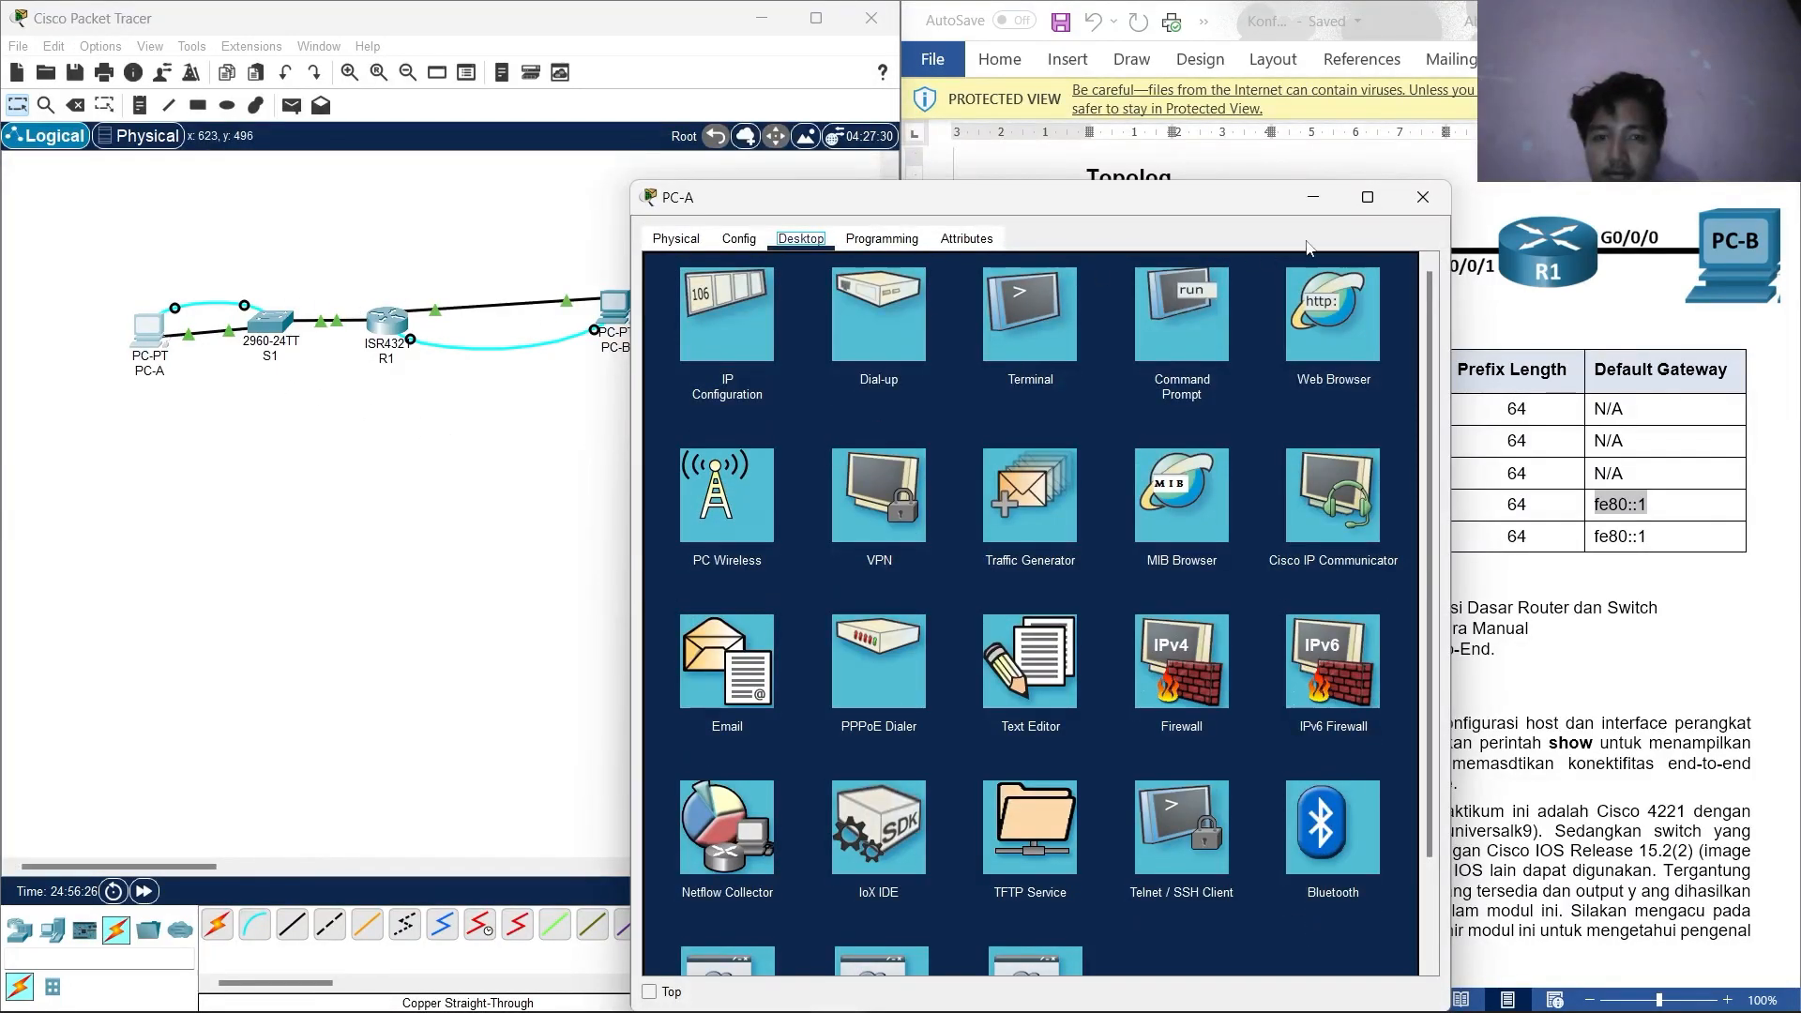
pyautogui.click(1423, 198)
pyautogui.click(615, 305)
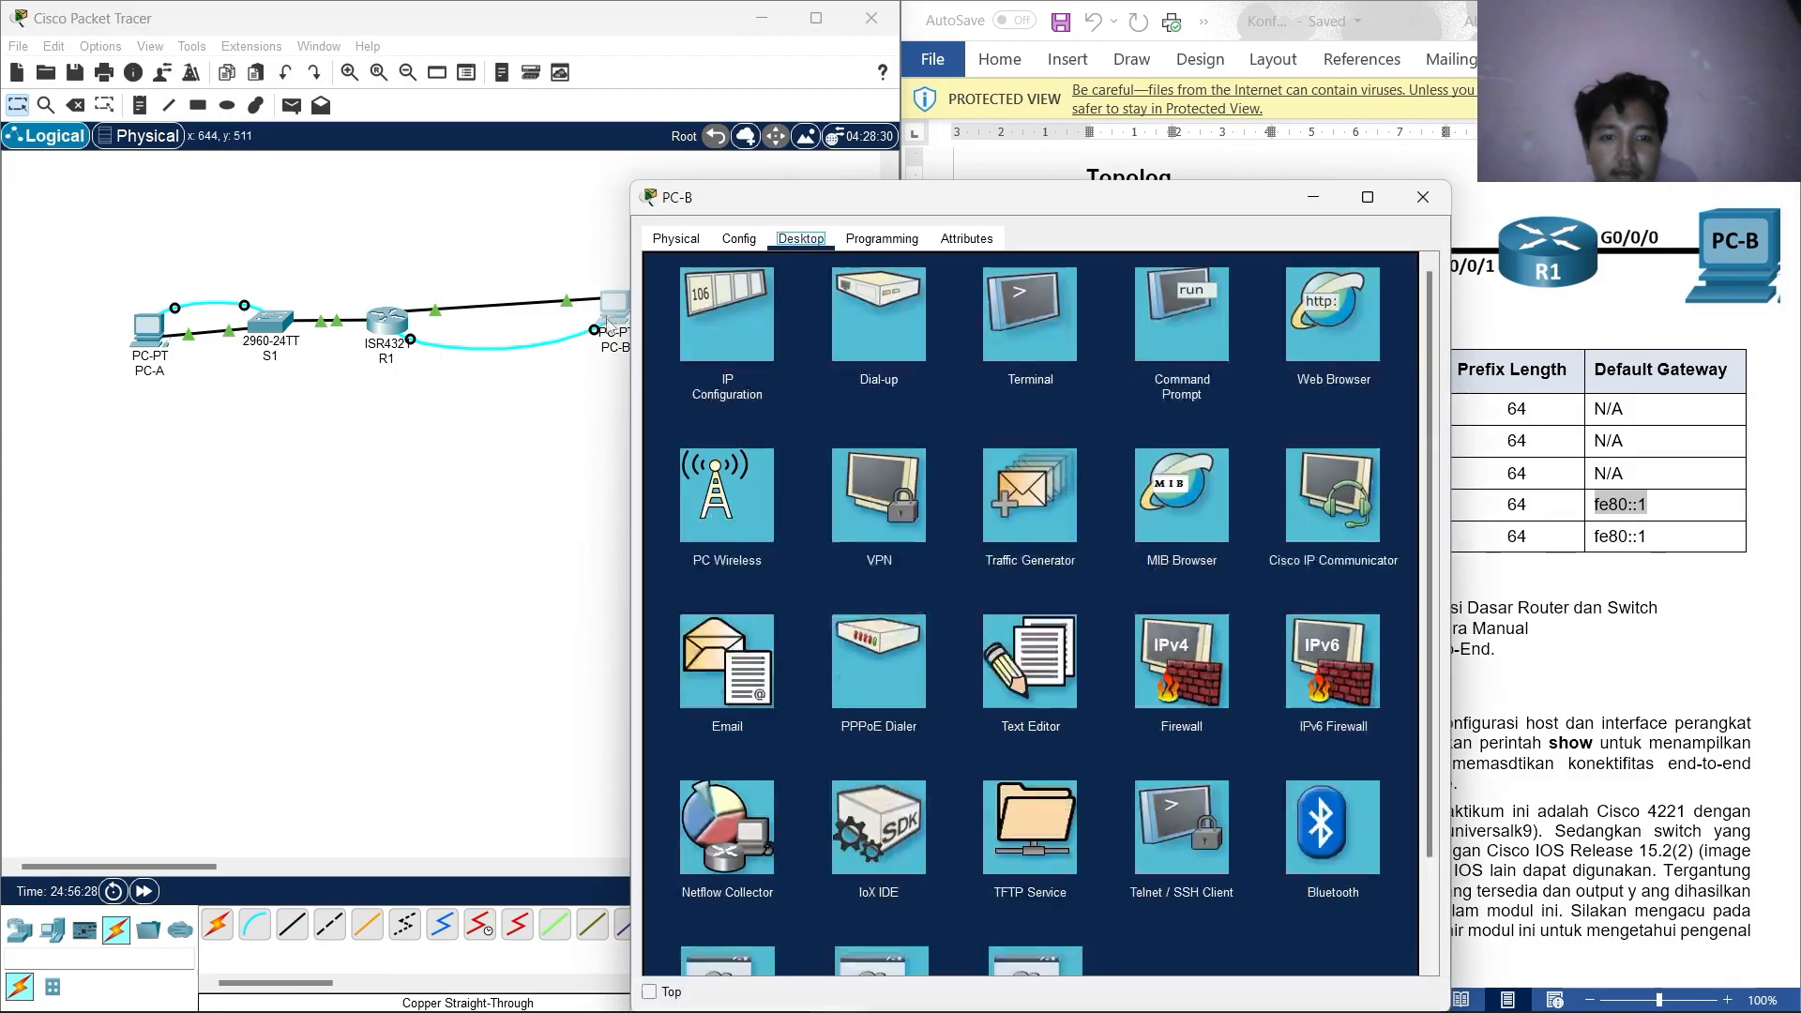
pyautogui.click(727, 315)
pyautogui.moveTo(1032, 197); pyautogui.dragTo(568, 202)
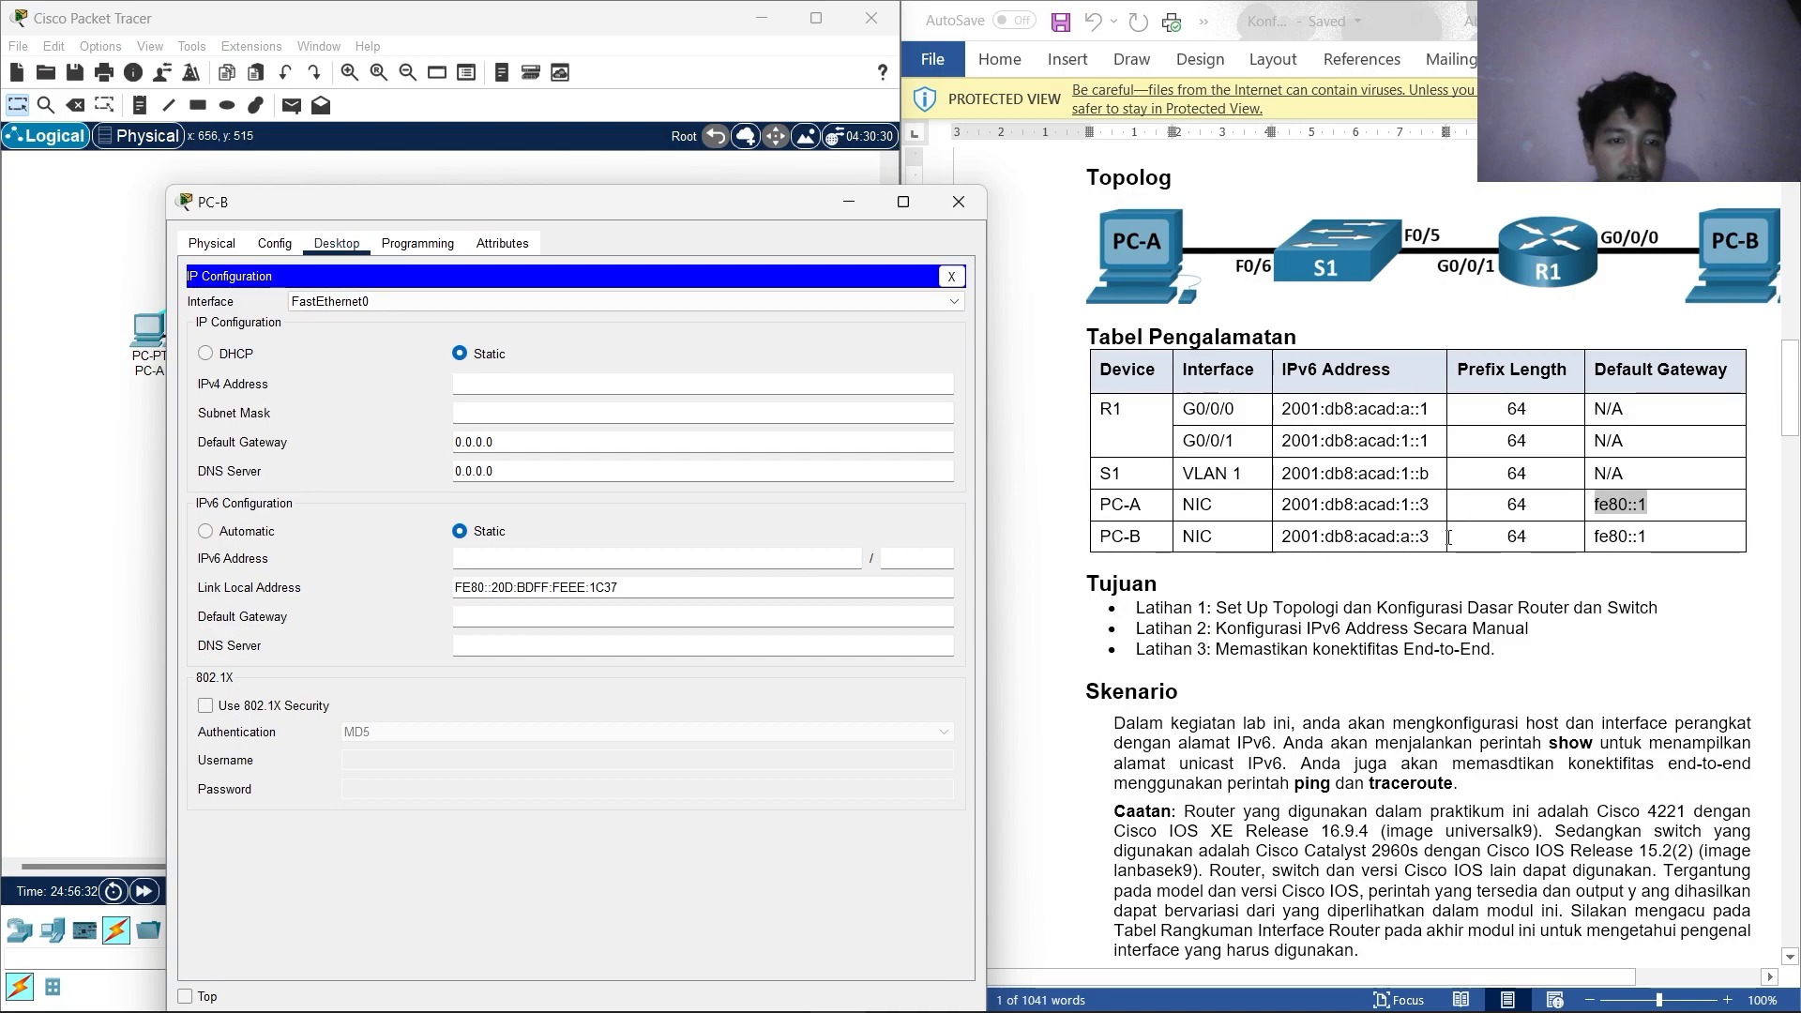
pyautogui.click(1286, 532)
# Paste 2001:db8:acad:a::3 as PC-B's IPv6 address with prefix 64.
pyautogui.moveTo(1286, 532); pyautogui.dragTo(1428, 536)
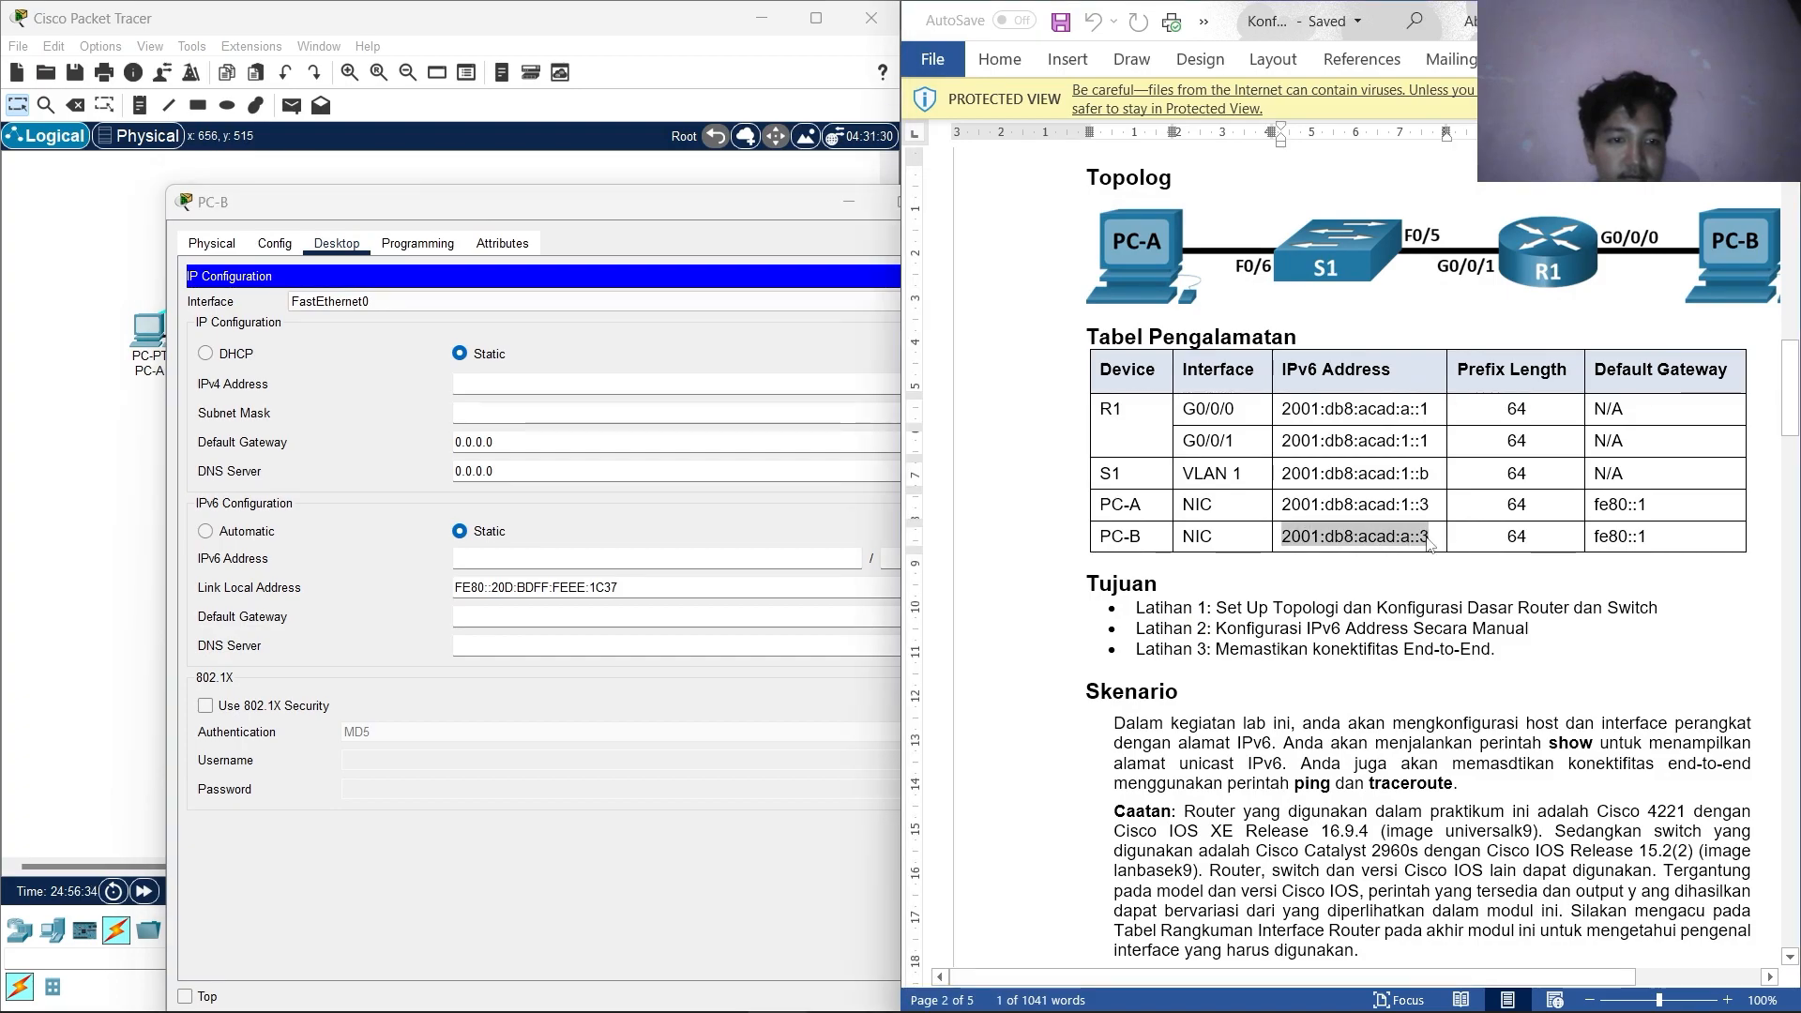
pyautogui.rightClick(1400, 543)
pyautogui.click(1453, 60)
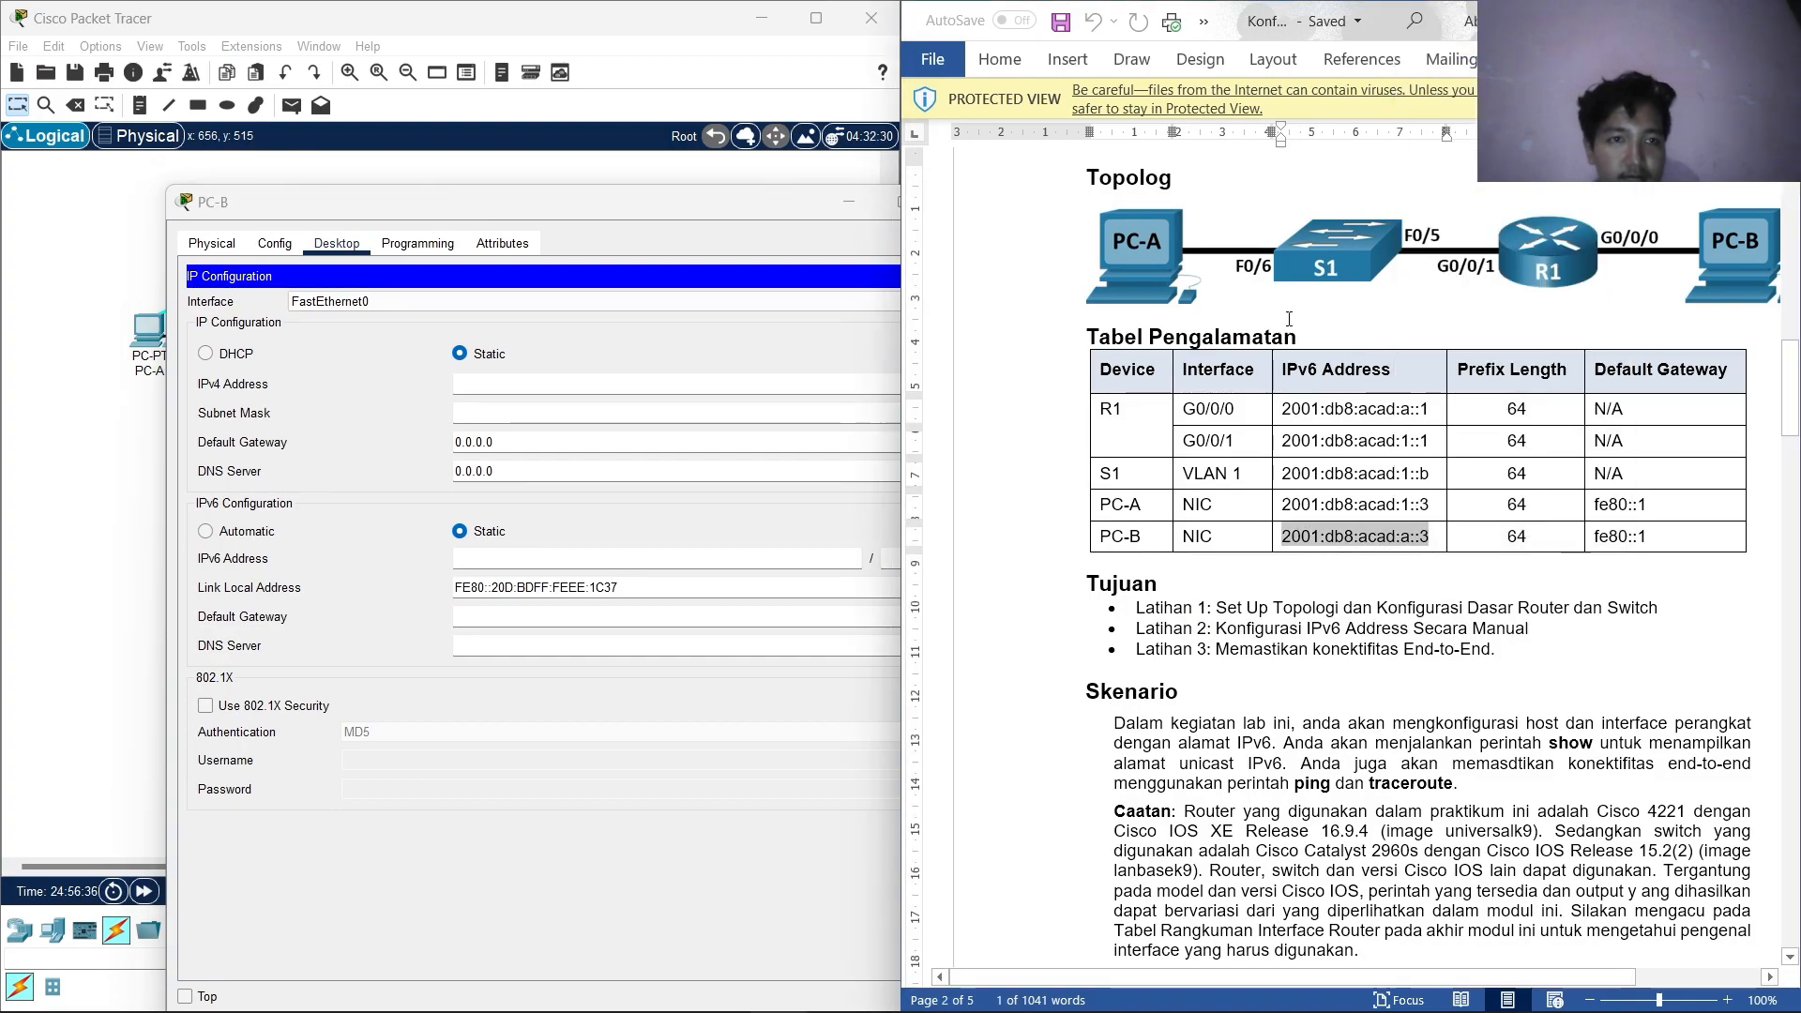
pyautogui.click(524, 560)
pyautogui.rightClick(524, 560)
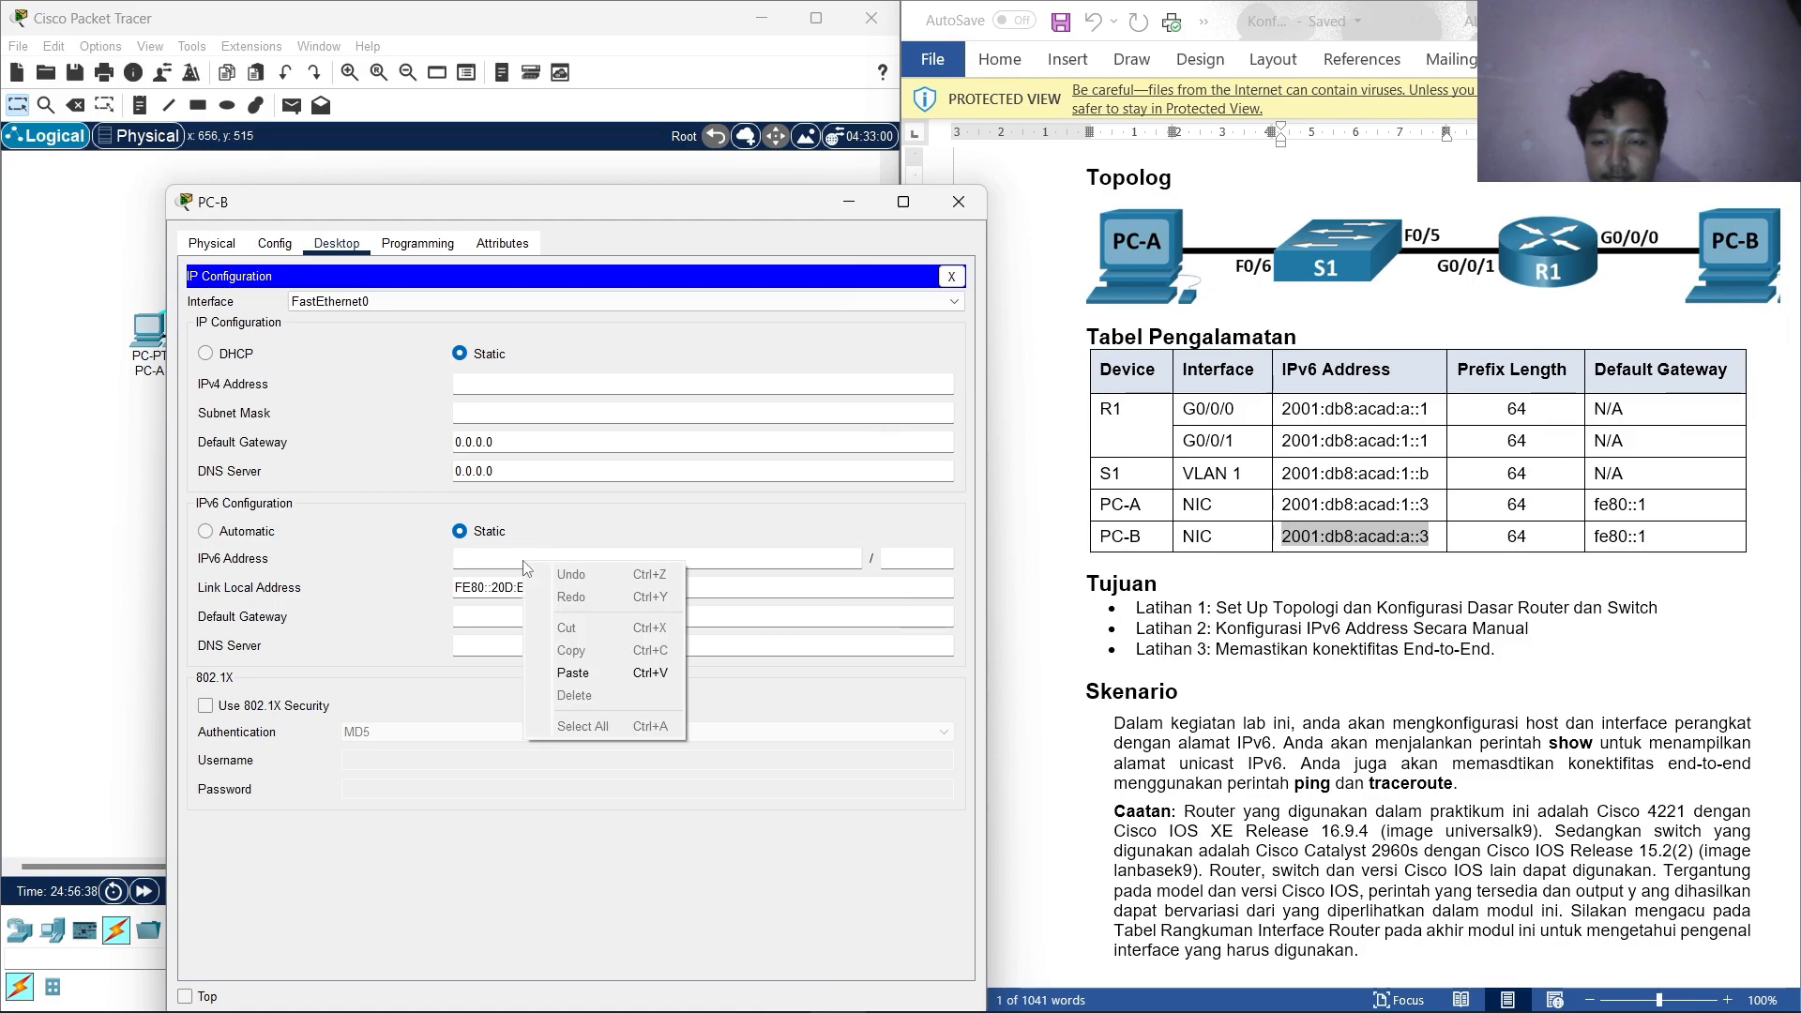
pyautogui.click(563, 683)
pyautogui.click(916, 556)
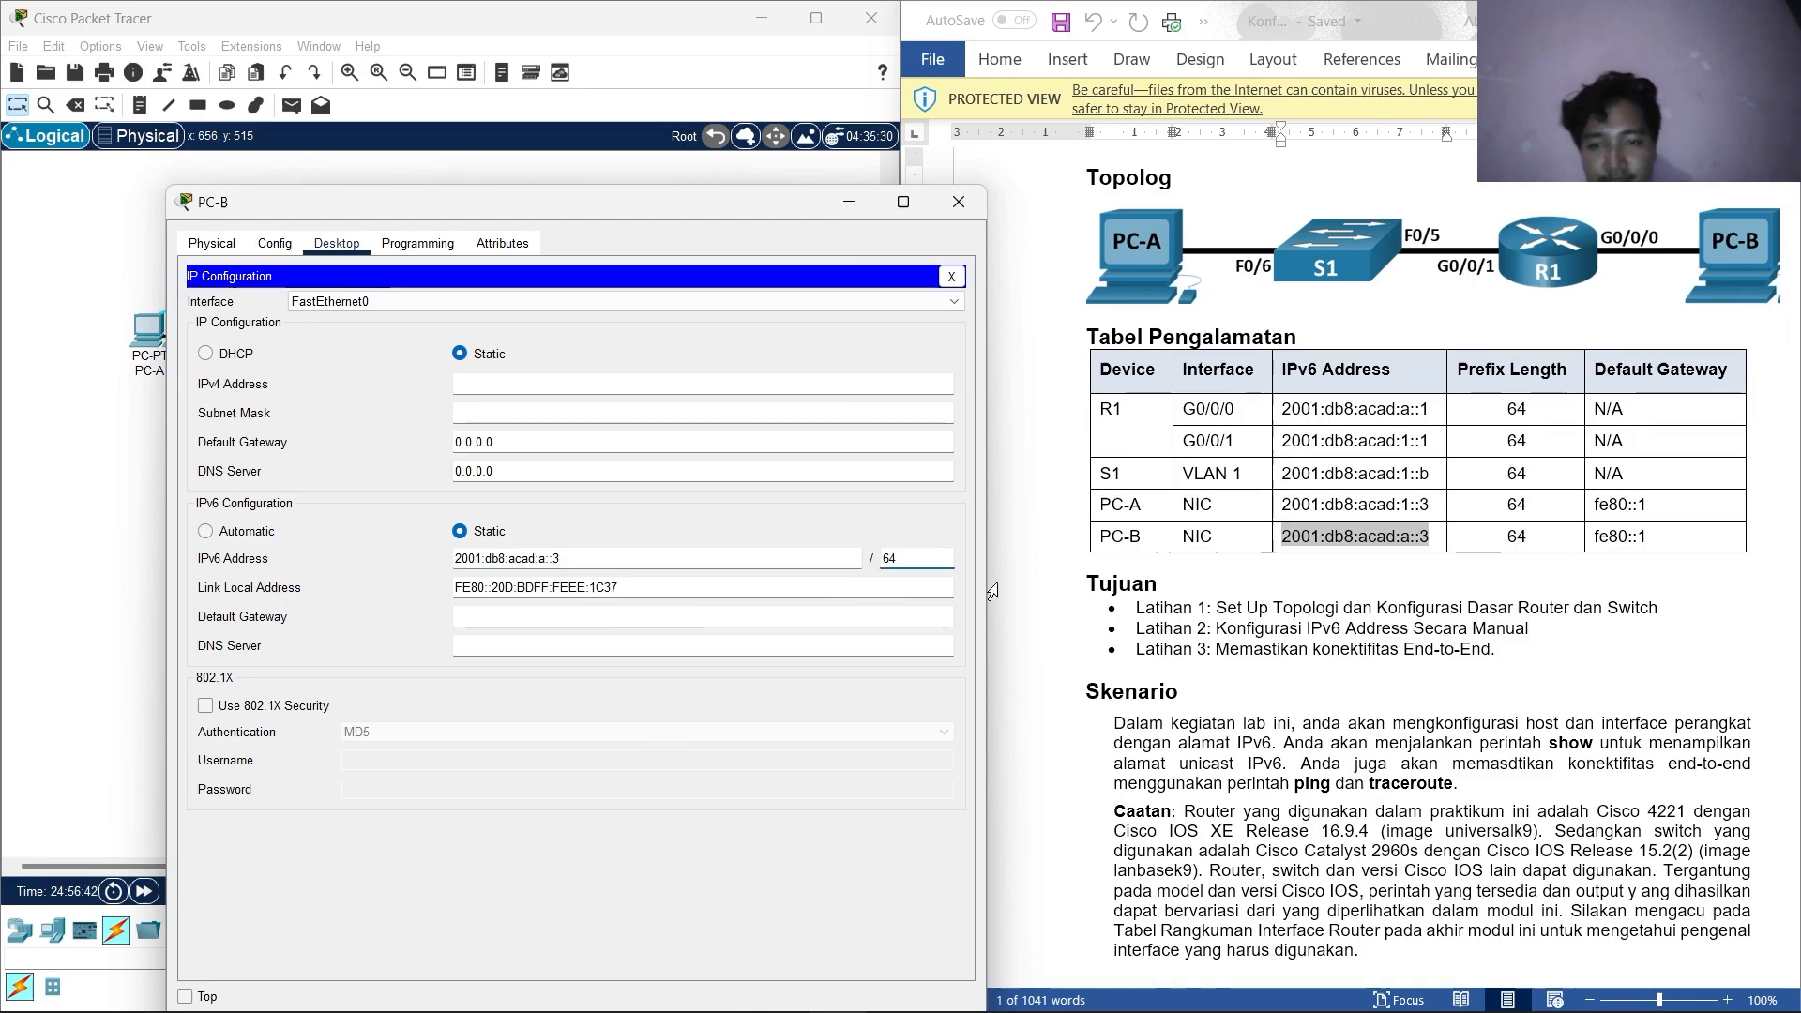
# Set PC-B's IPv6 default gateway to fe80::1 and close the window.
pyautogui.moveTo(1653, 543); pyautogui.dragTo(1592, 548)
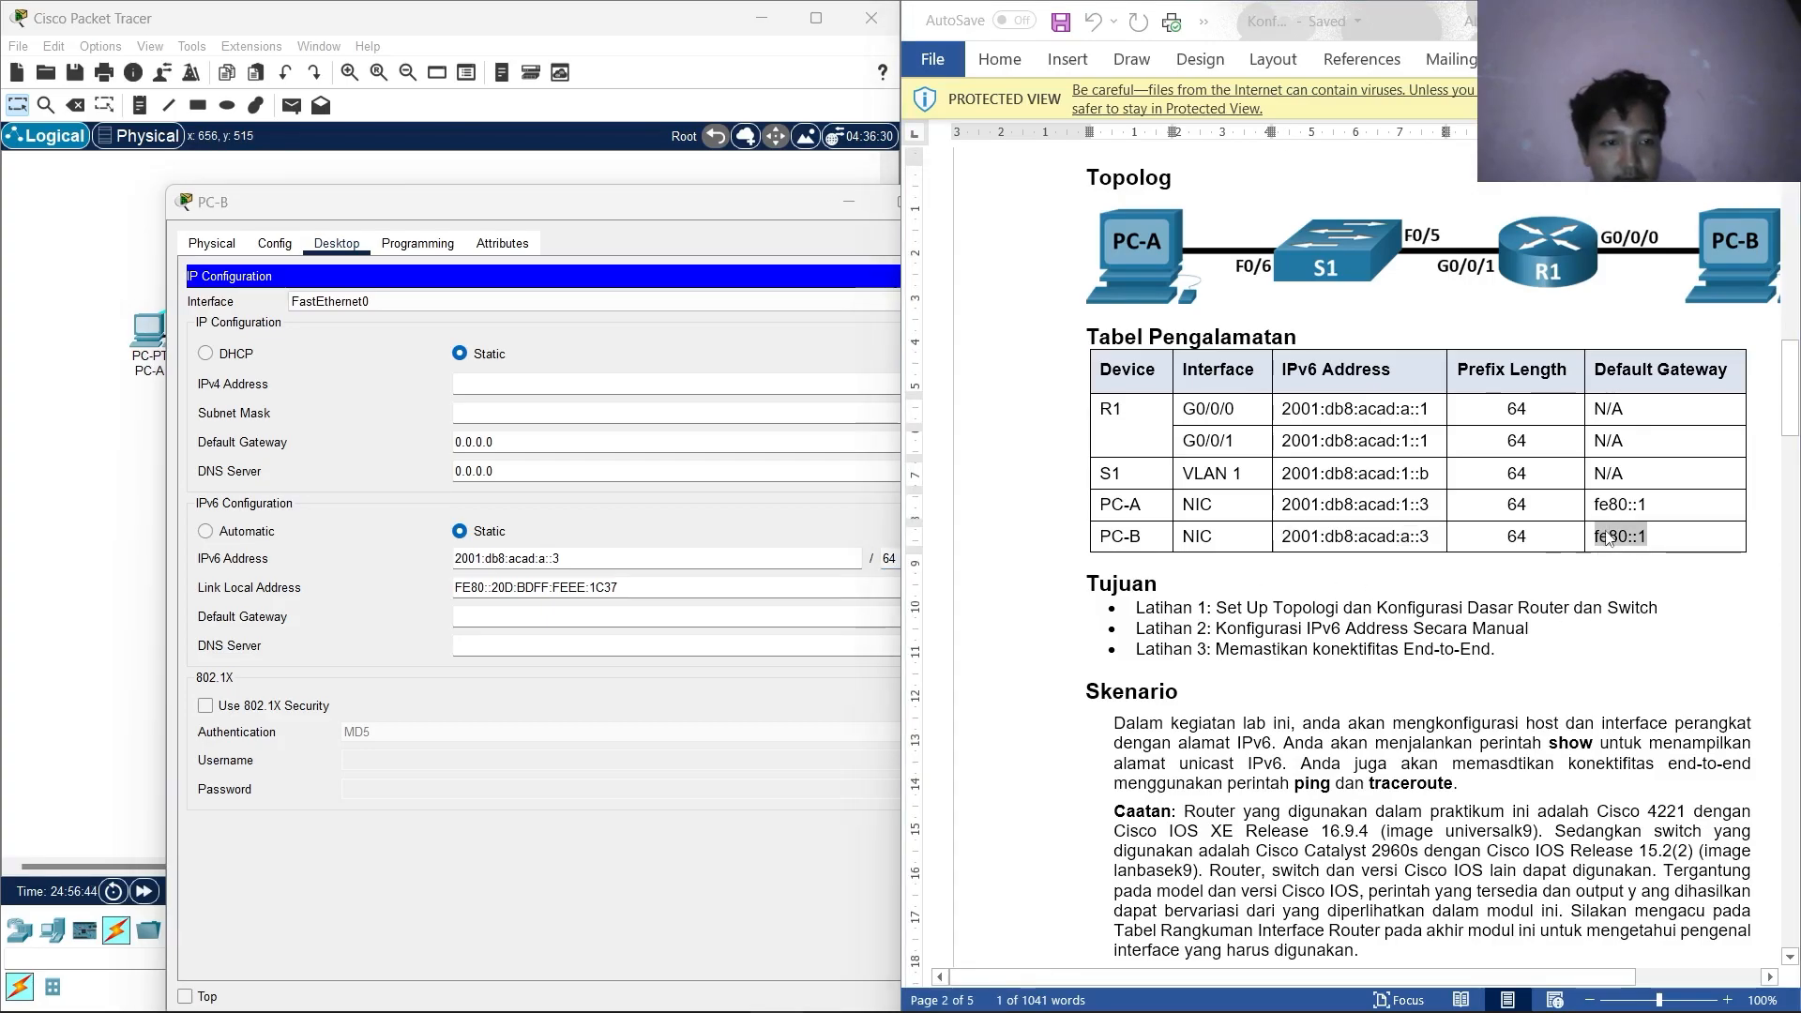
pyautogui.rightClick(1613, 539)
pyautogui.click(1662, 49)
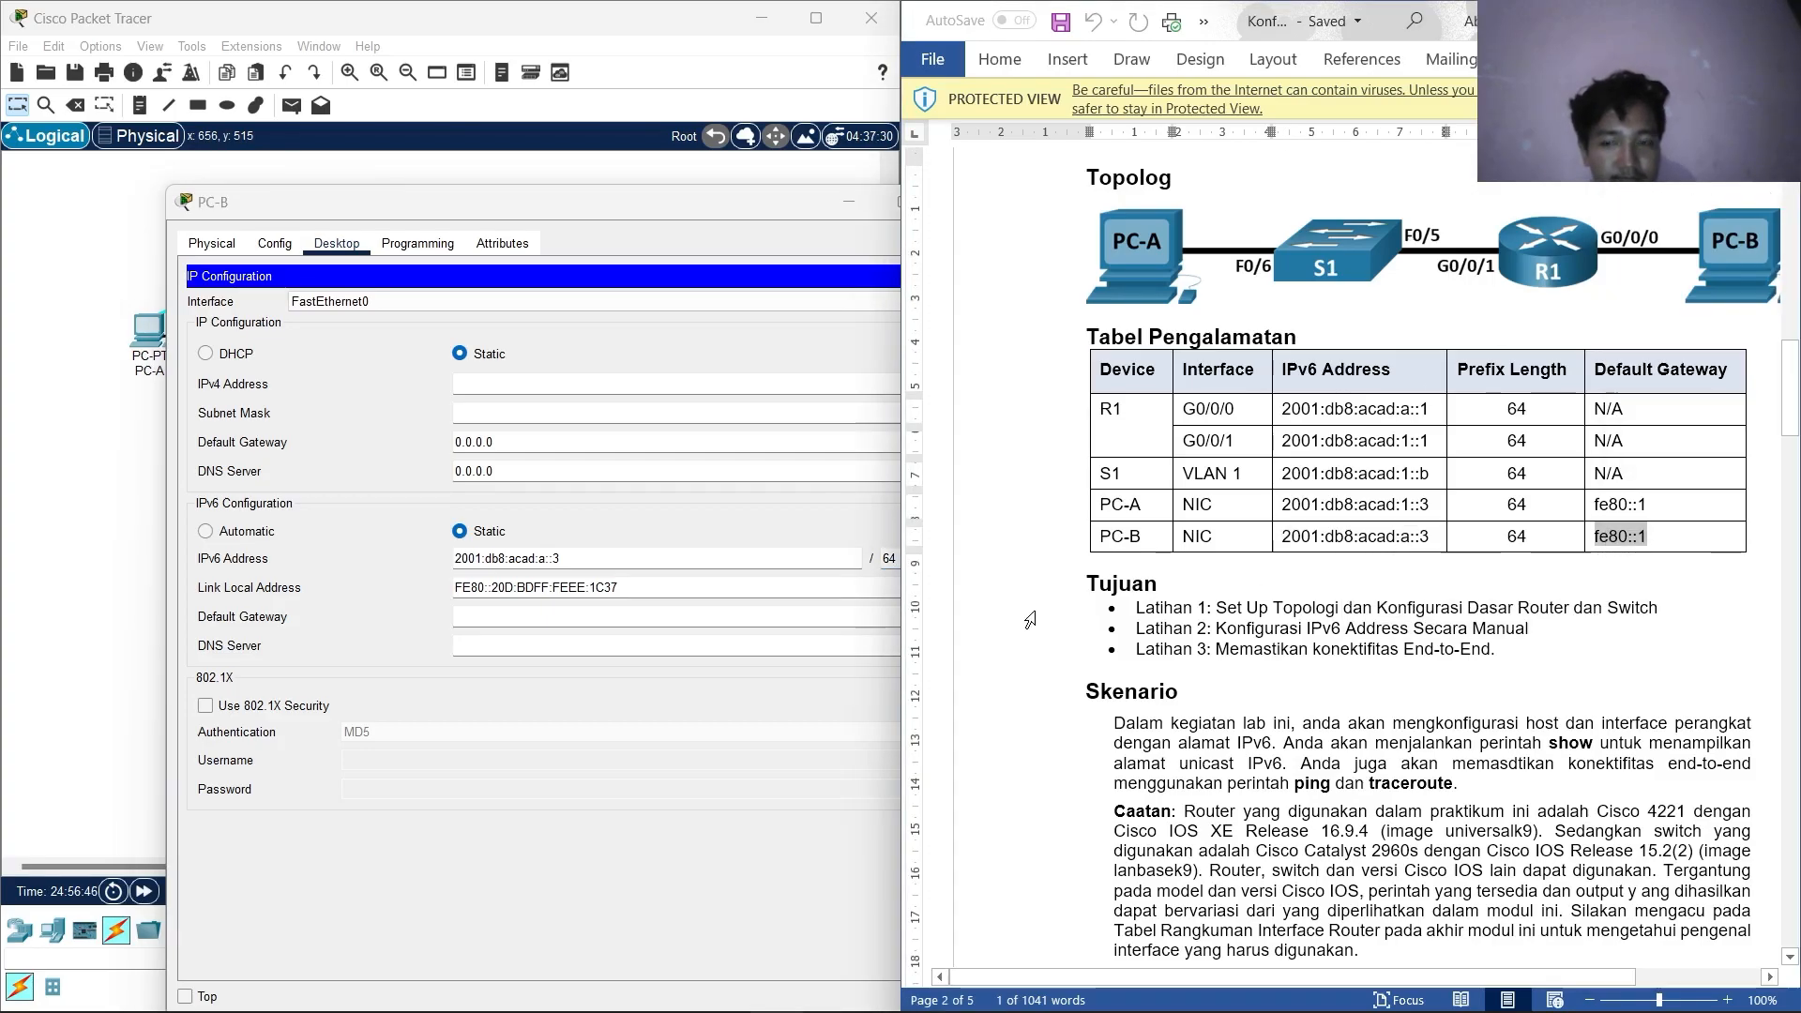
pyautogui.click(585, 614)
pyautogui.rightClick(584, 614)
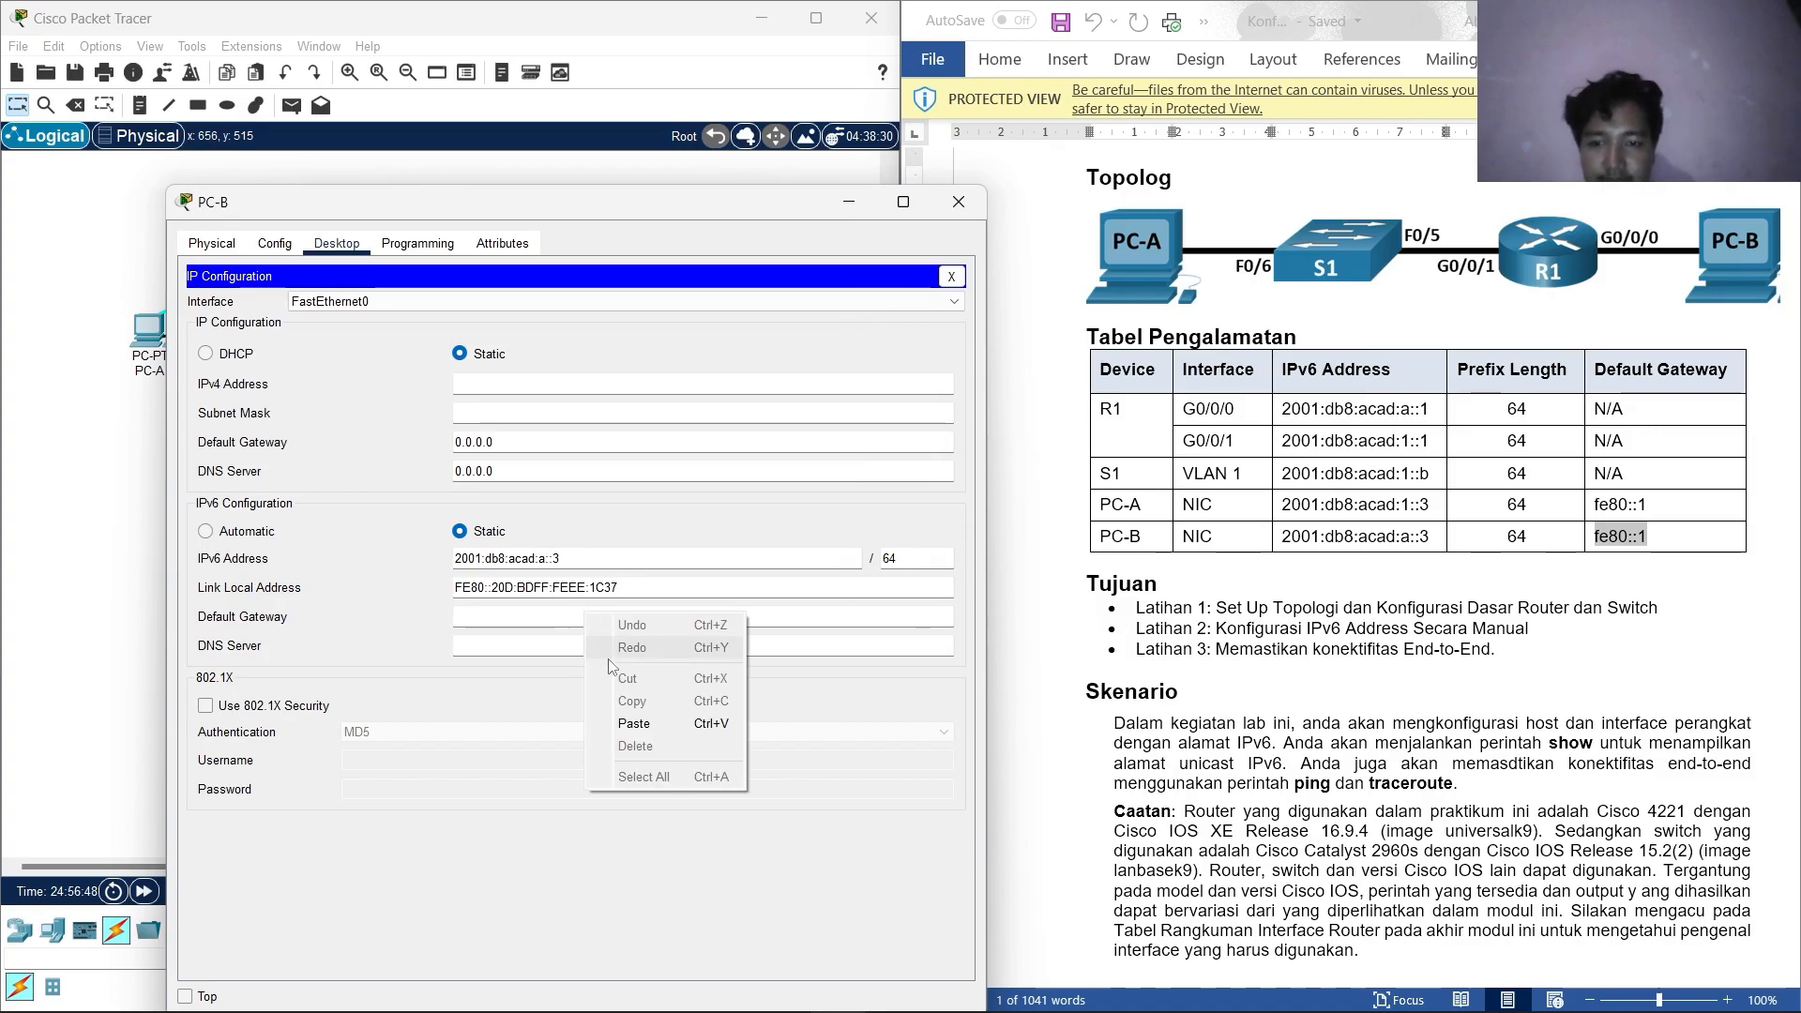
pyautogui.click(633, 724)
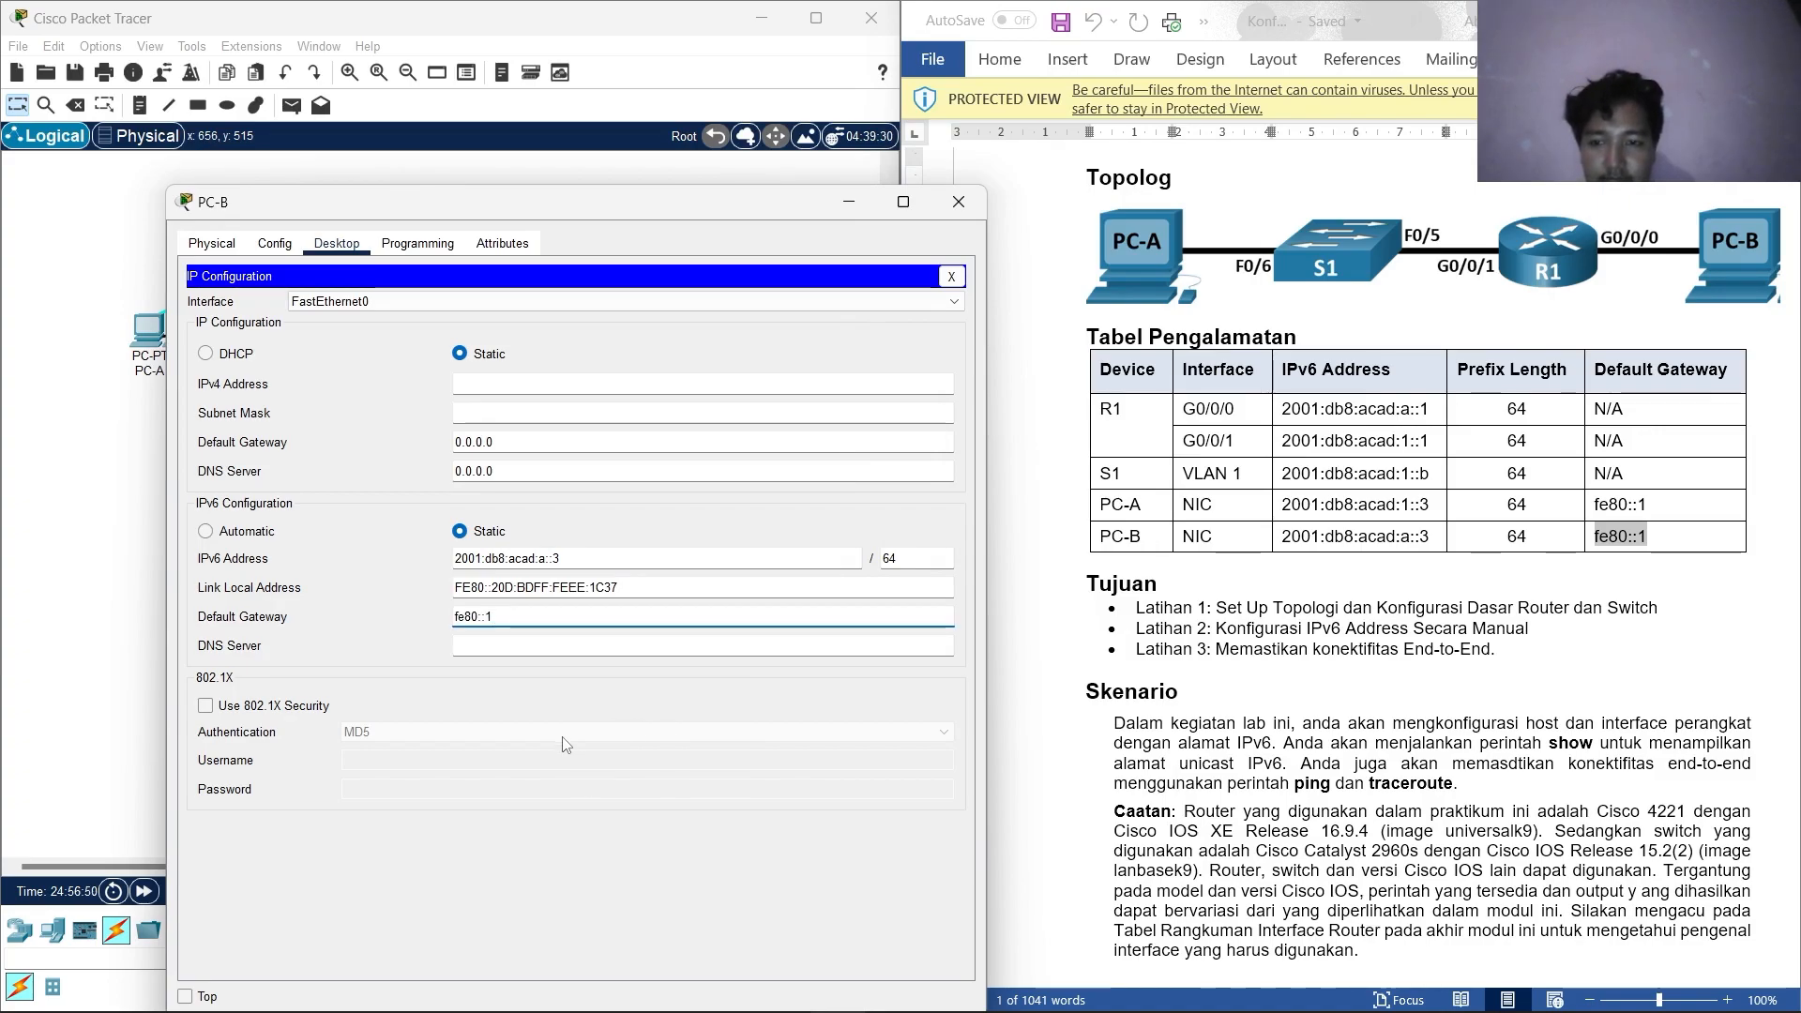
pyautogui.click(958, 201)
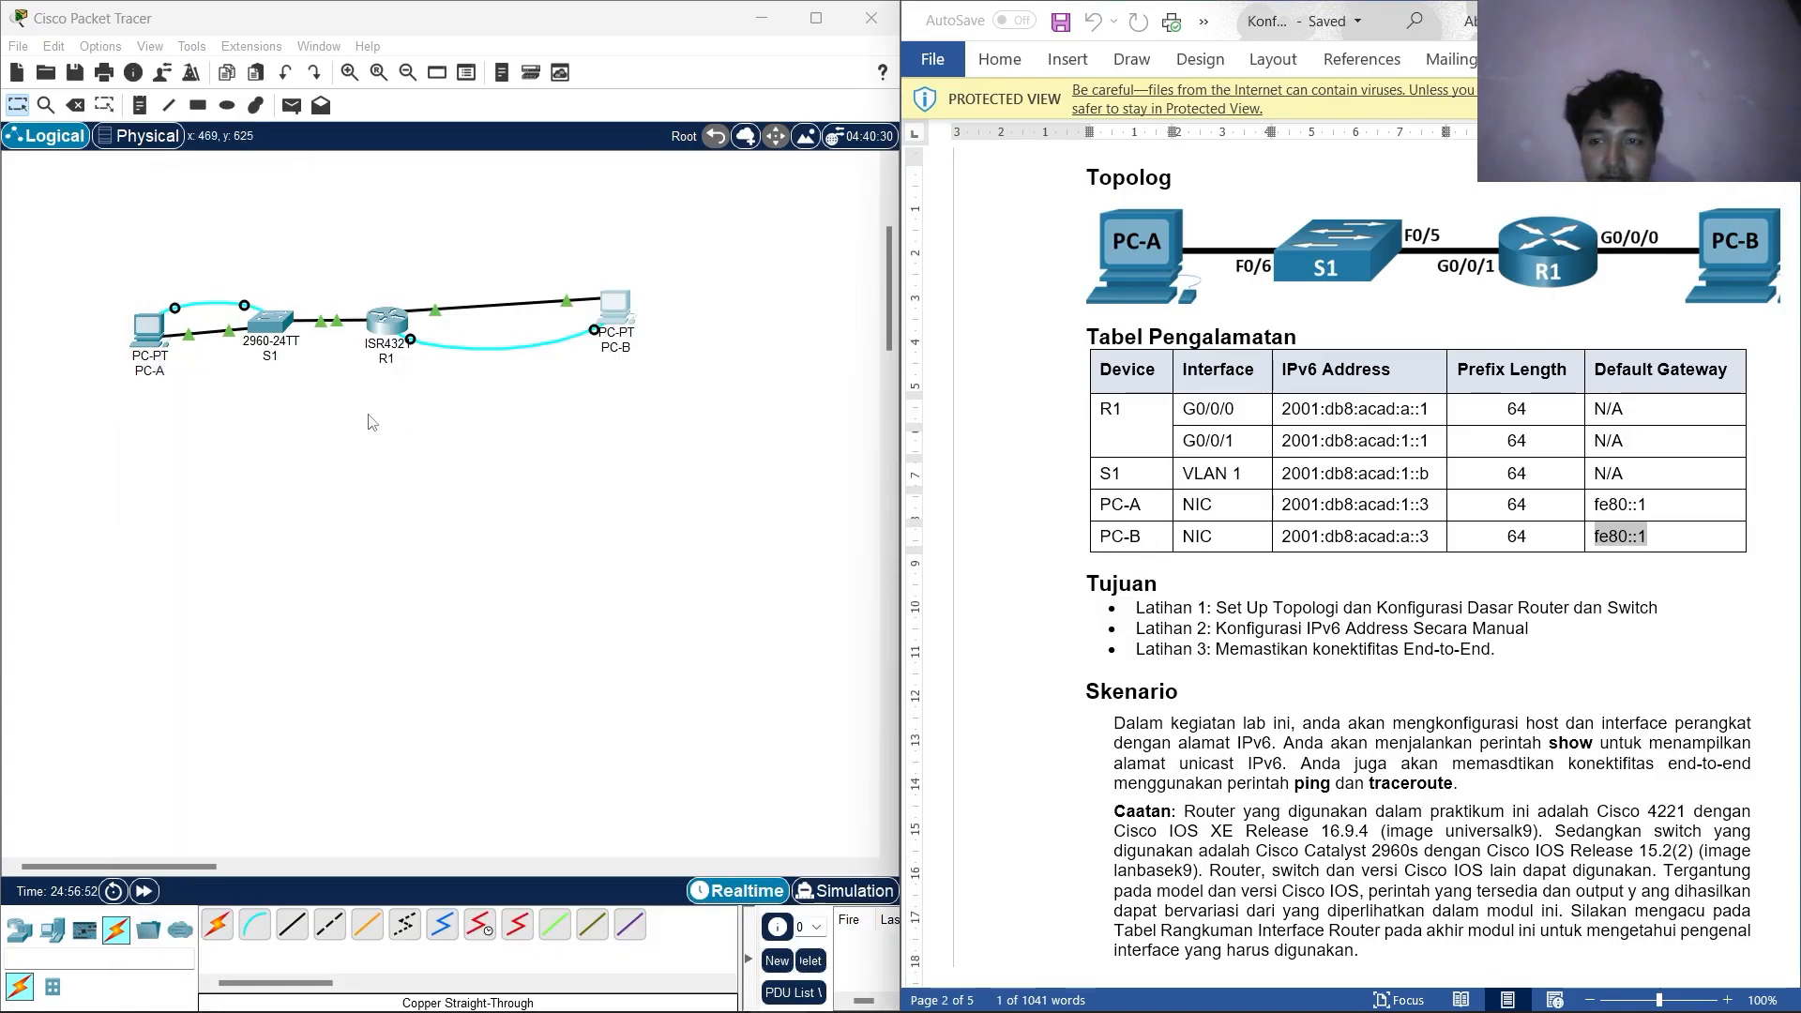
# Check PC-A's saved IP configuration, then close the window.
pyautogui.click(146, 329)
pyautogui.click(720, 339)
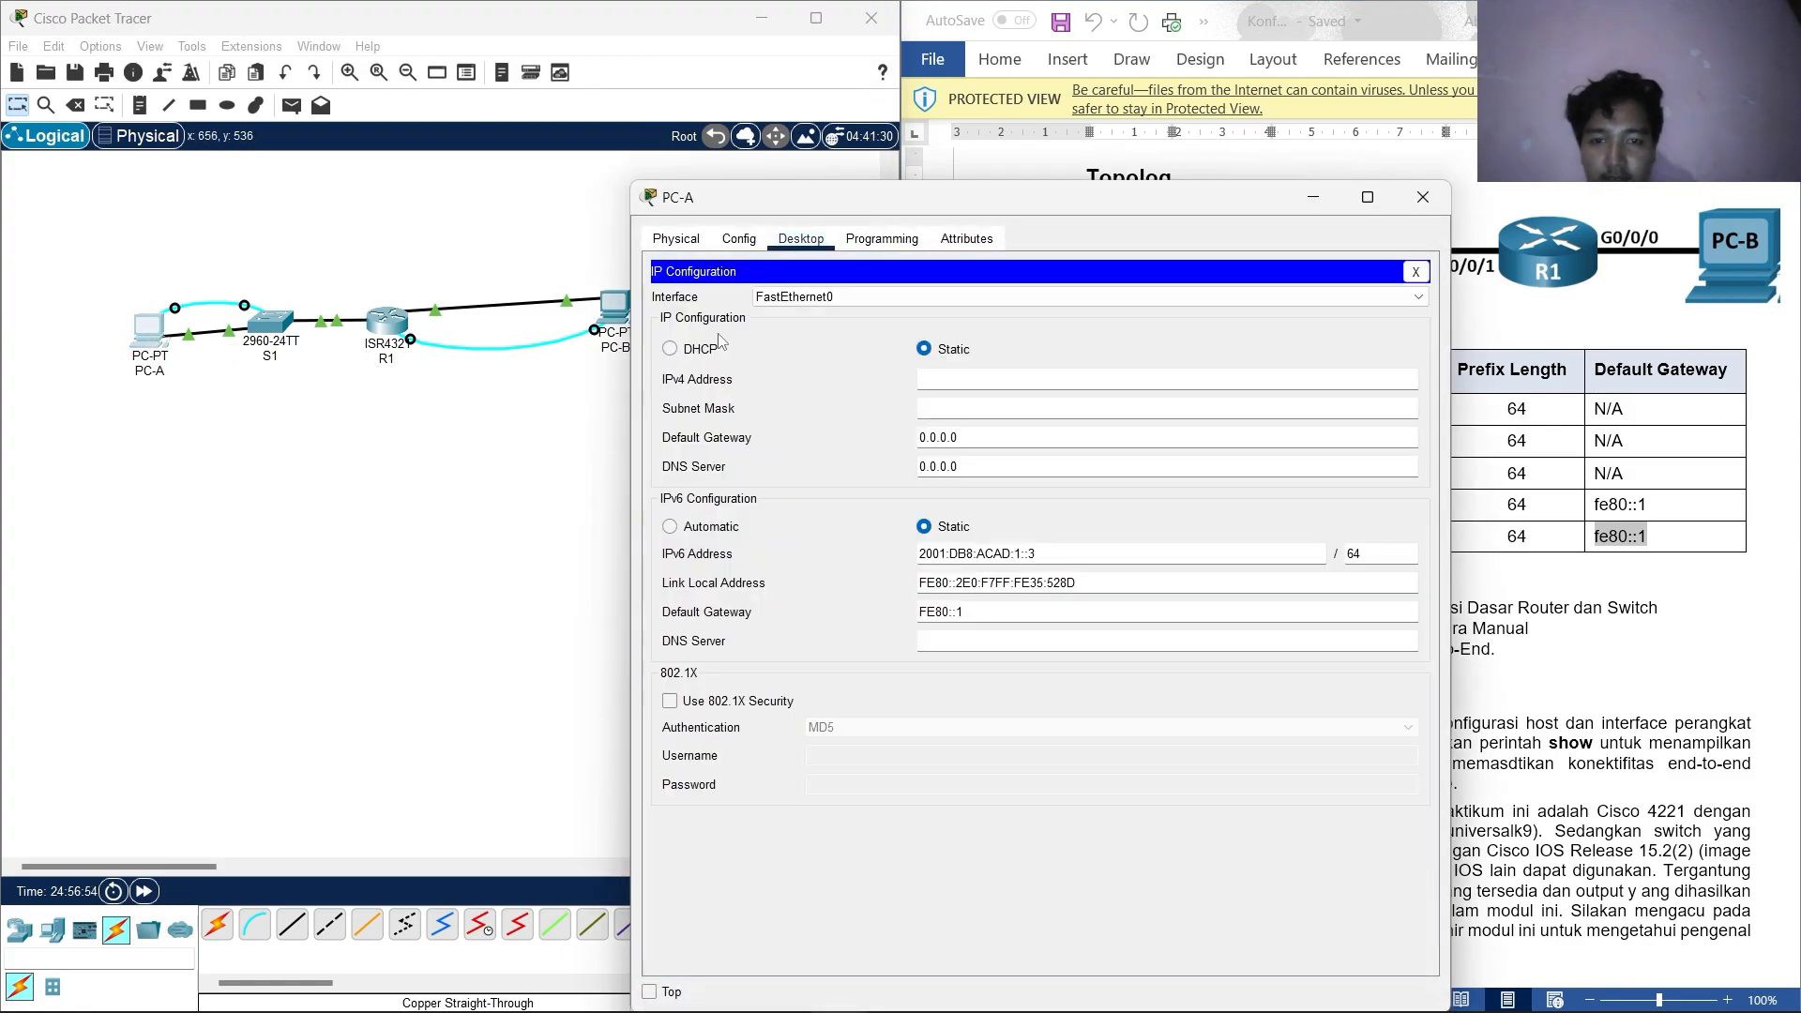
pyautogui.click(1422, 197)
# Review the Latihan 3 steps in the lab sheet and open PC-A's Command Prompt.
pyautogui.scroll(-5, 1297, 755)
pyautogui.scroll(-20, 1298, 755)
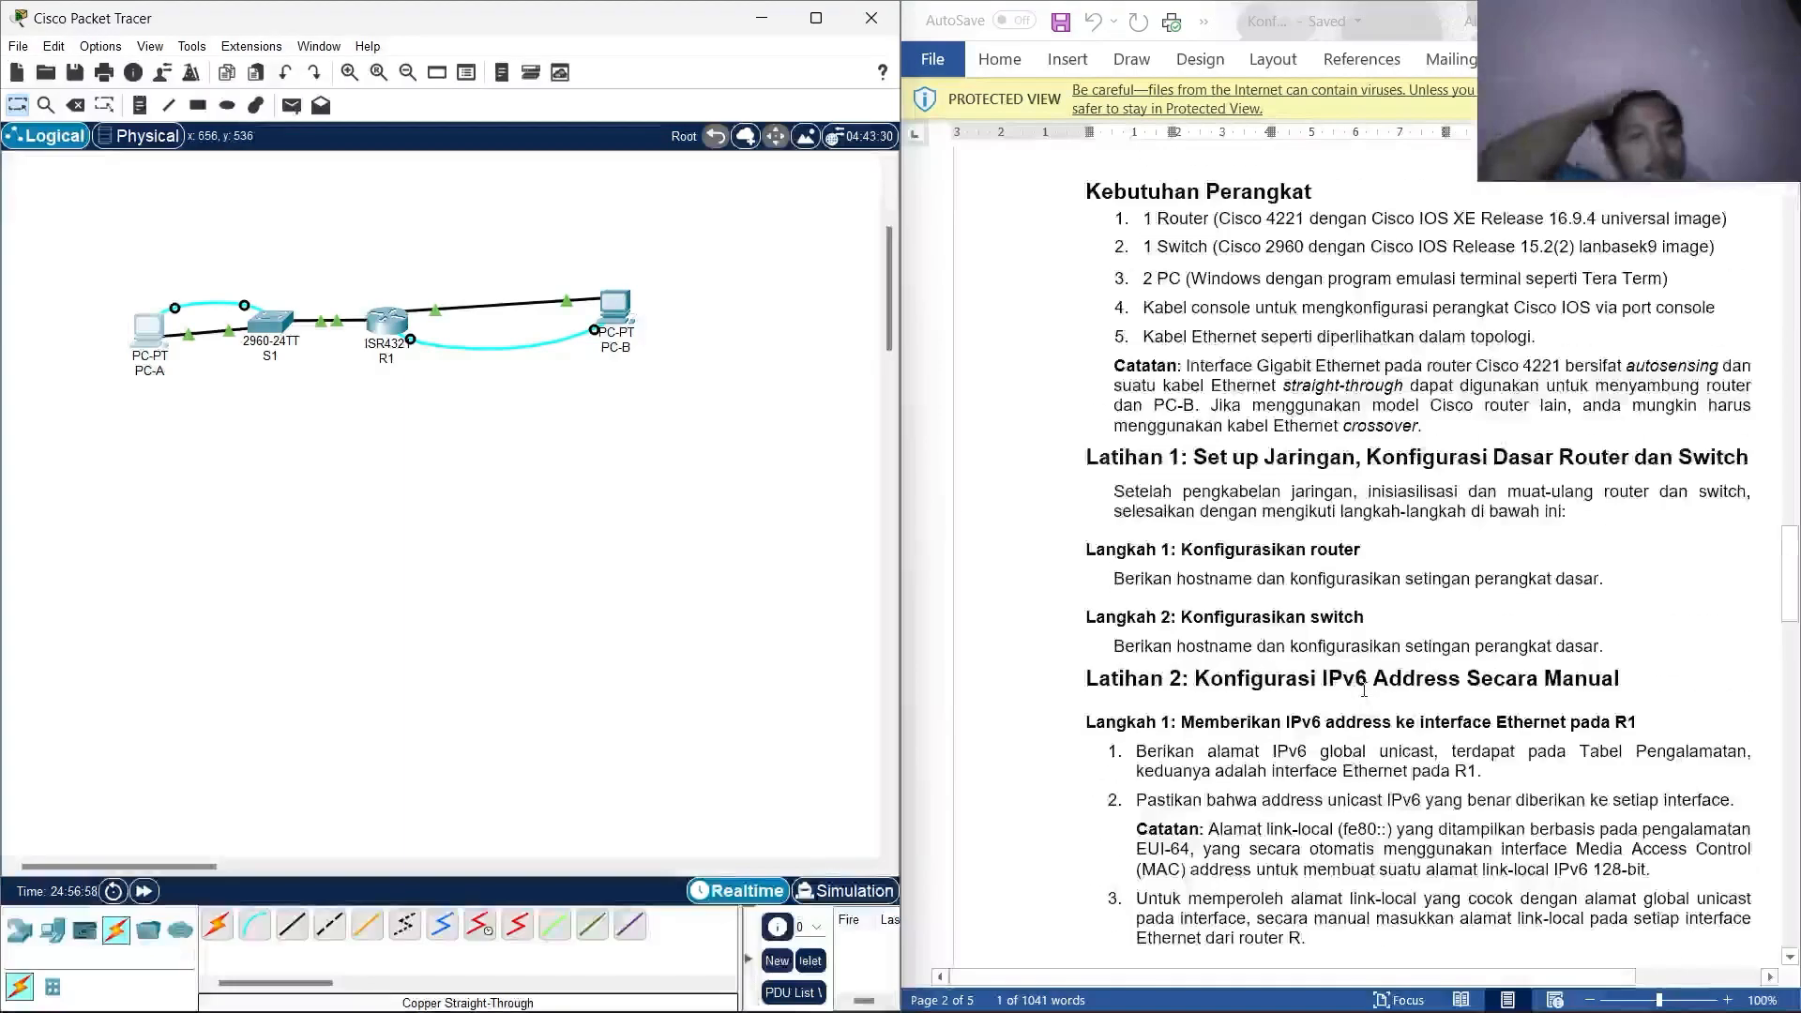
pyautogui.scroll(-15, 1362, 690)
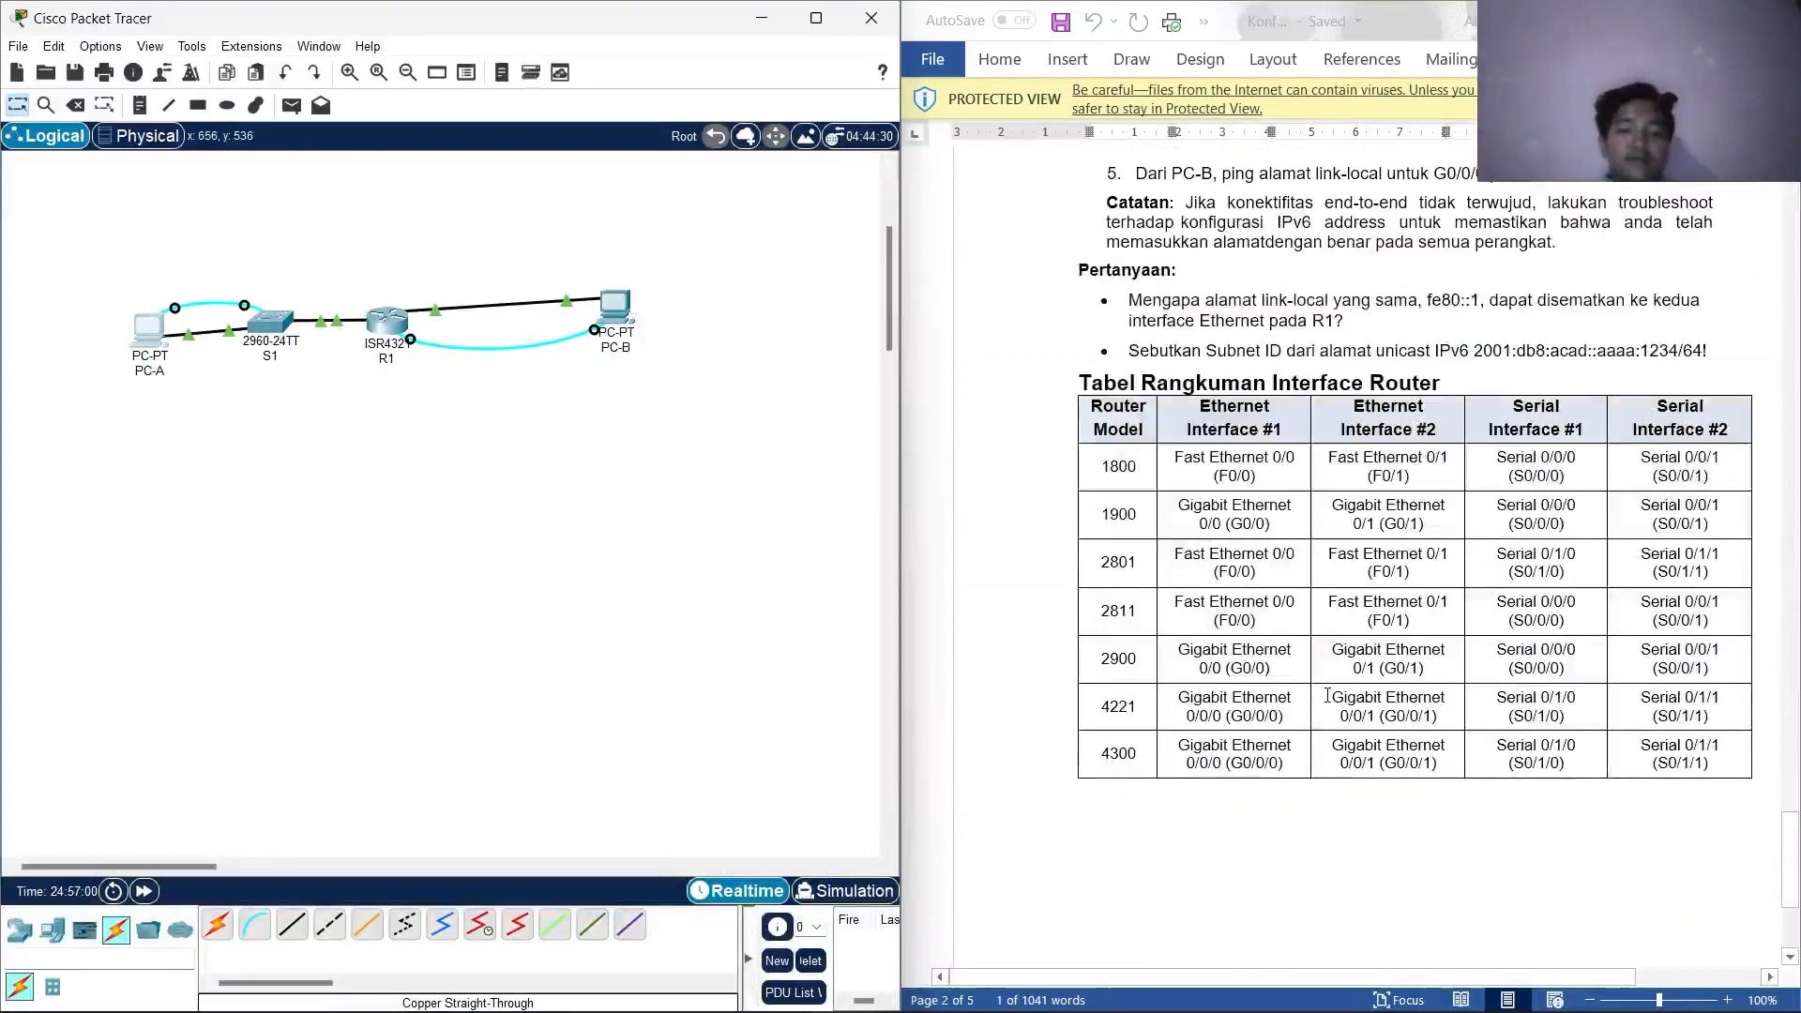
pyautogui.scroll(8, 1328, 695)
pyautogui.scroll(4, 1327, 695)
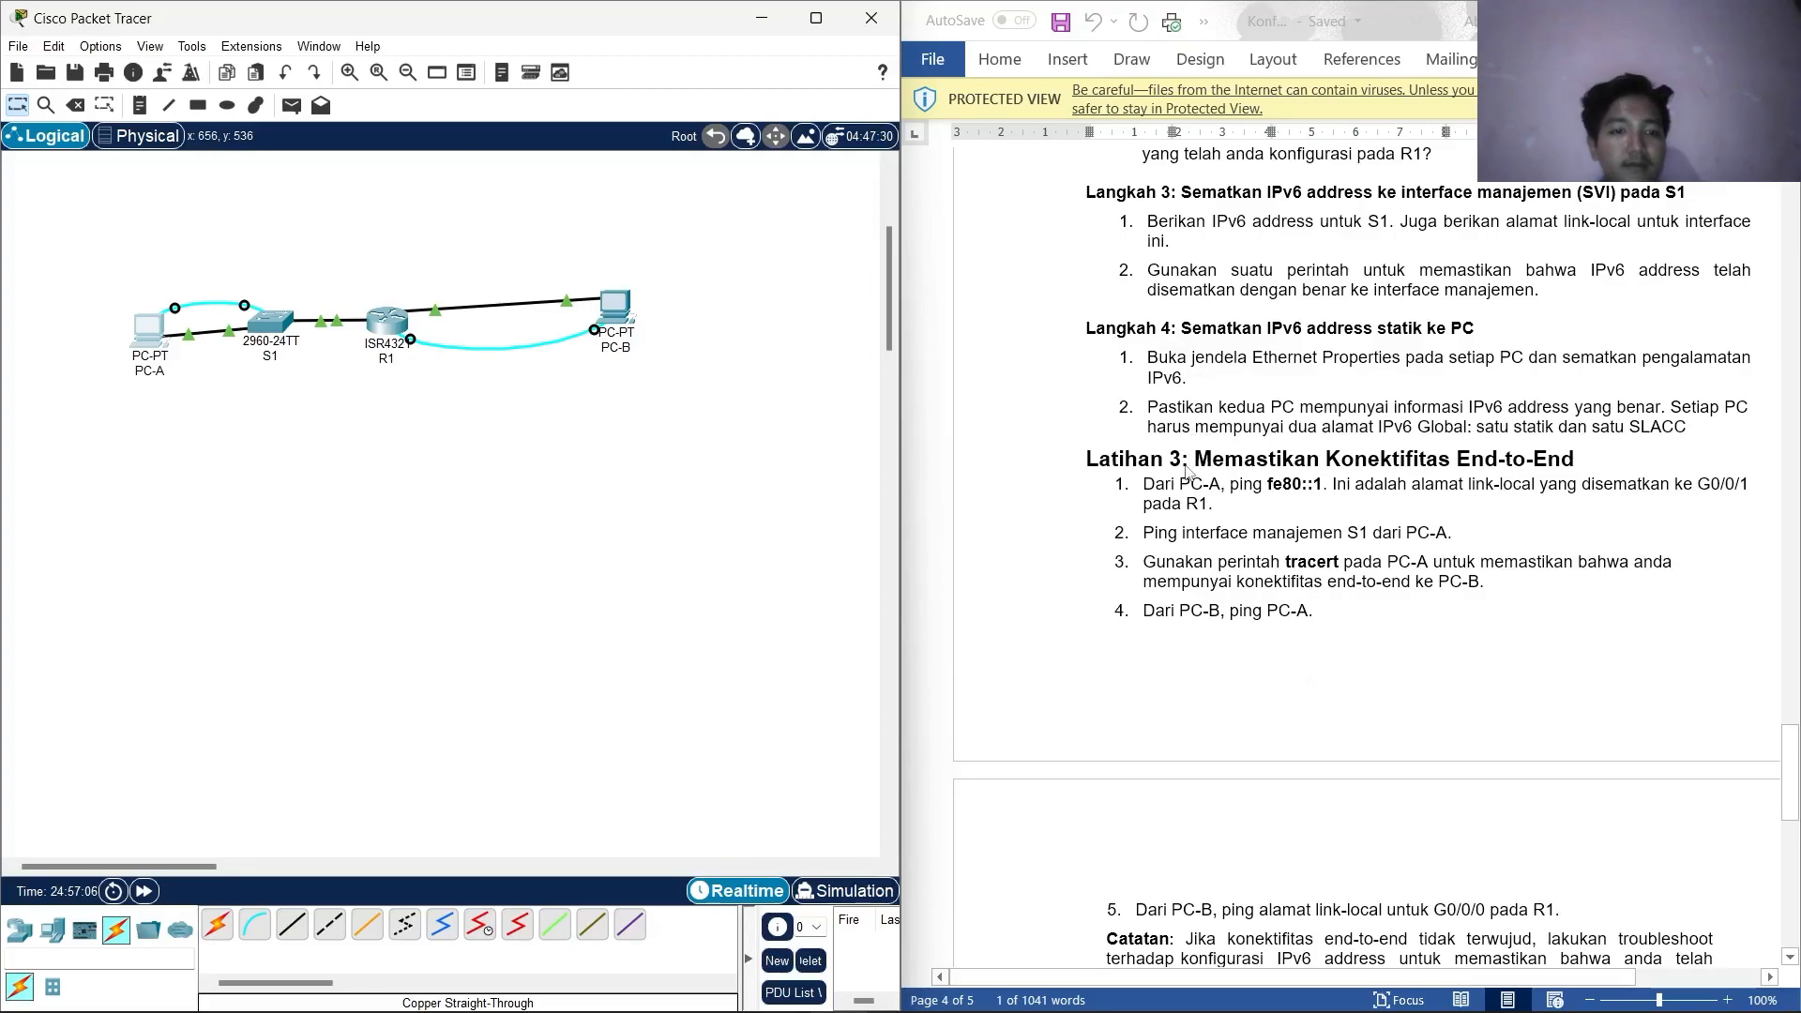
pyautogui.moveTo(1187, 472); pyautogui.dragTo(1576, 469)
pyautogui.click(1545, 505)
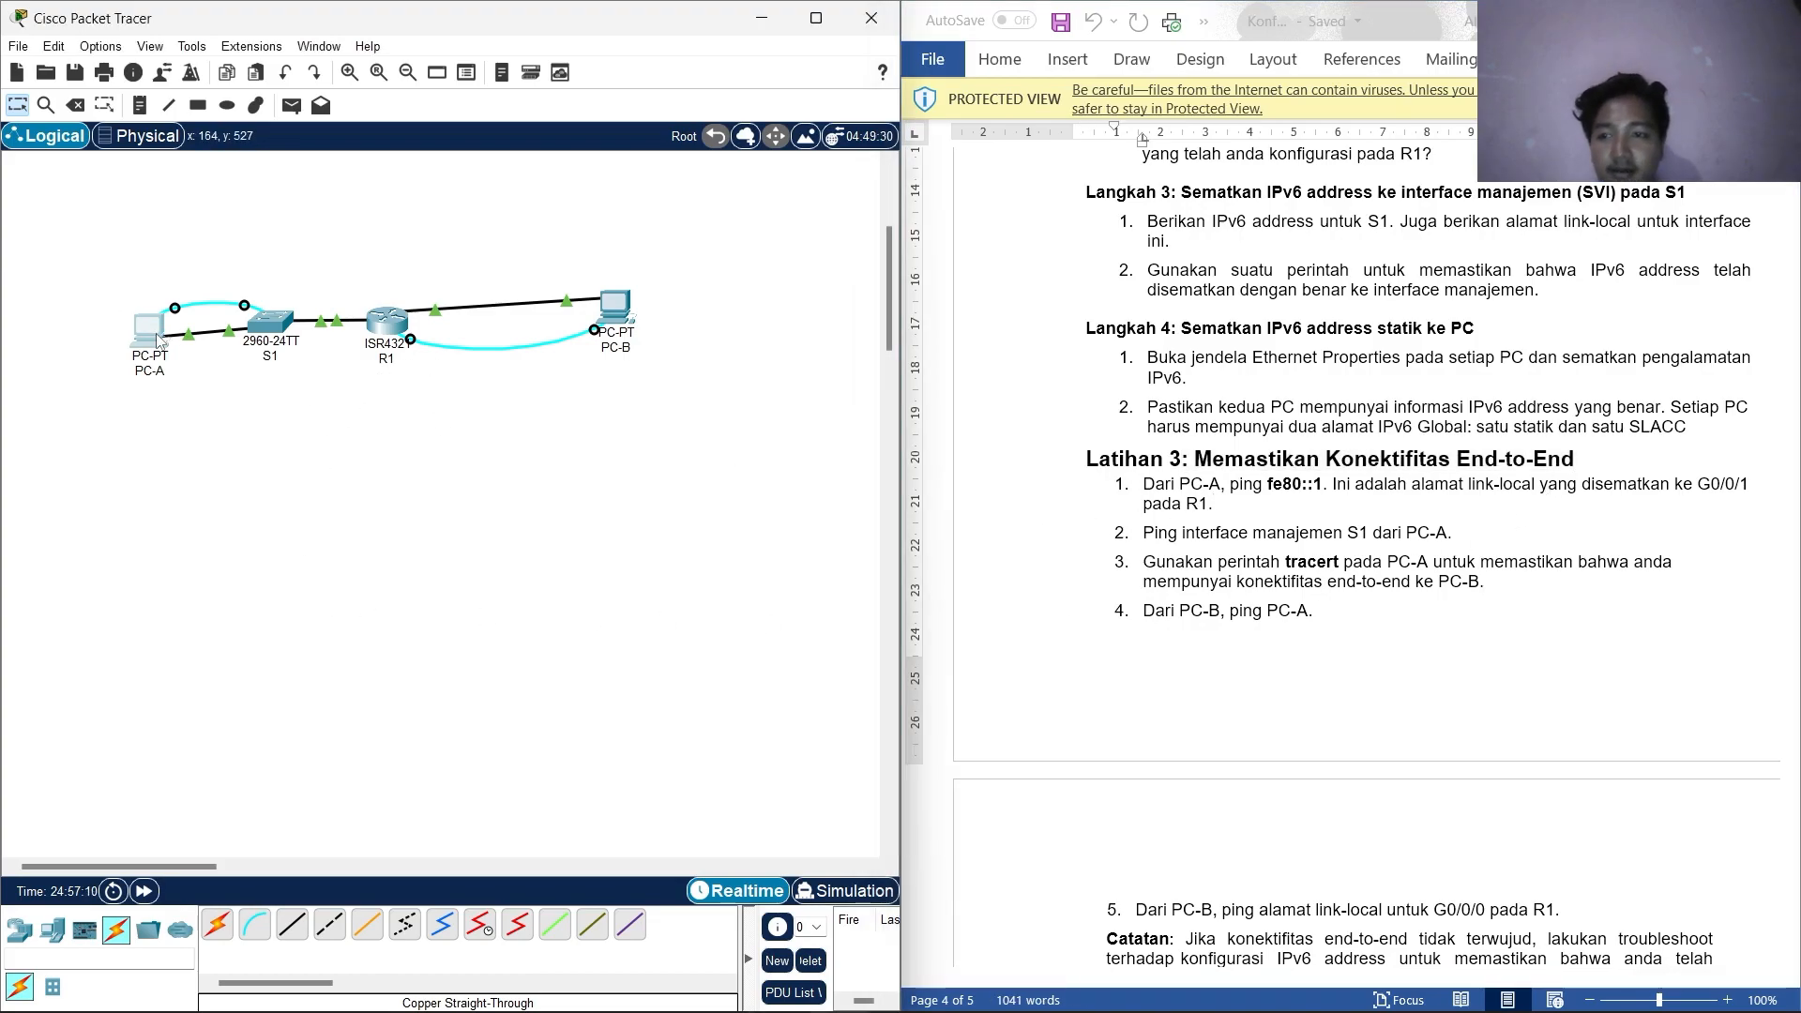
pyautogui.click(147, 327)
pyautogui.click(1171, 362)
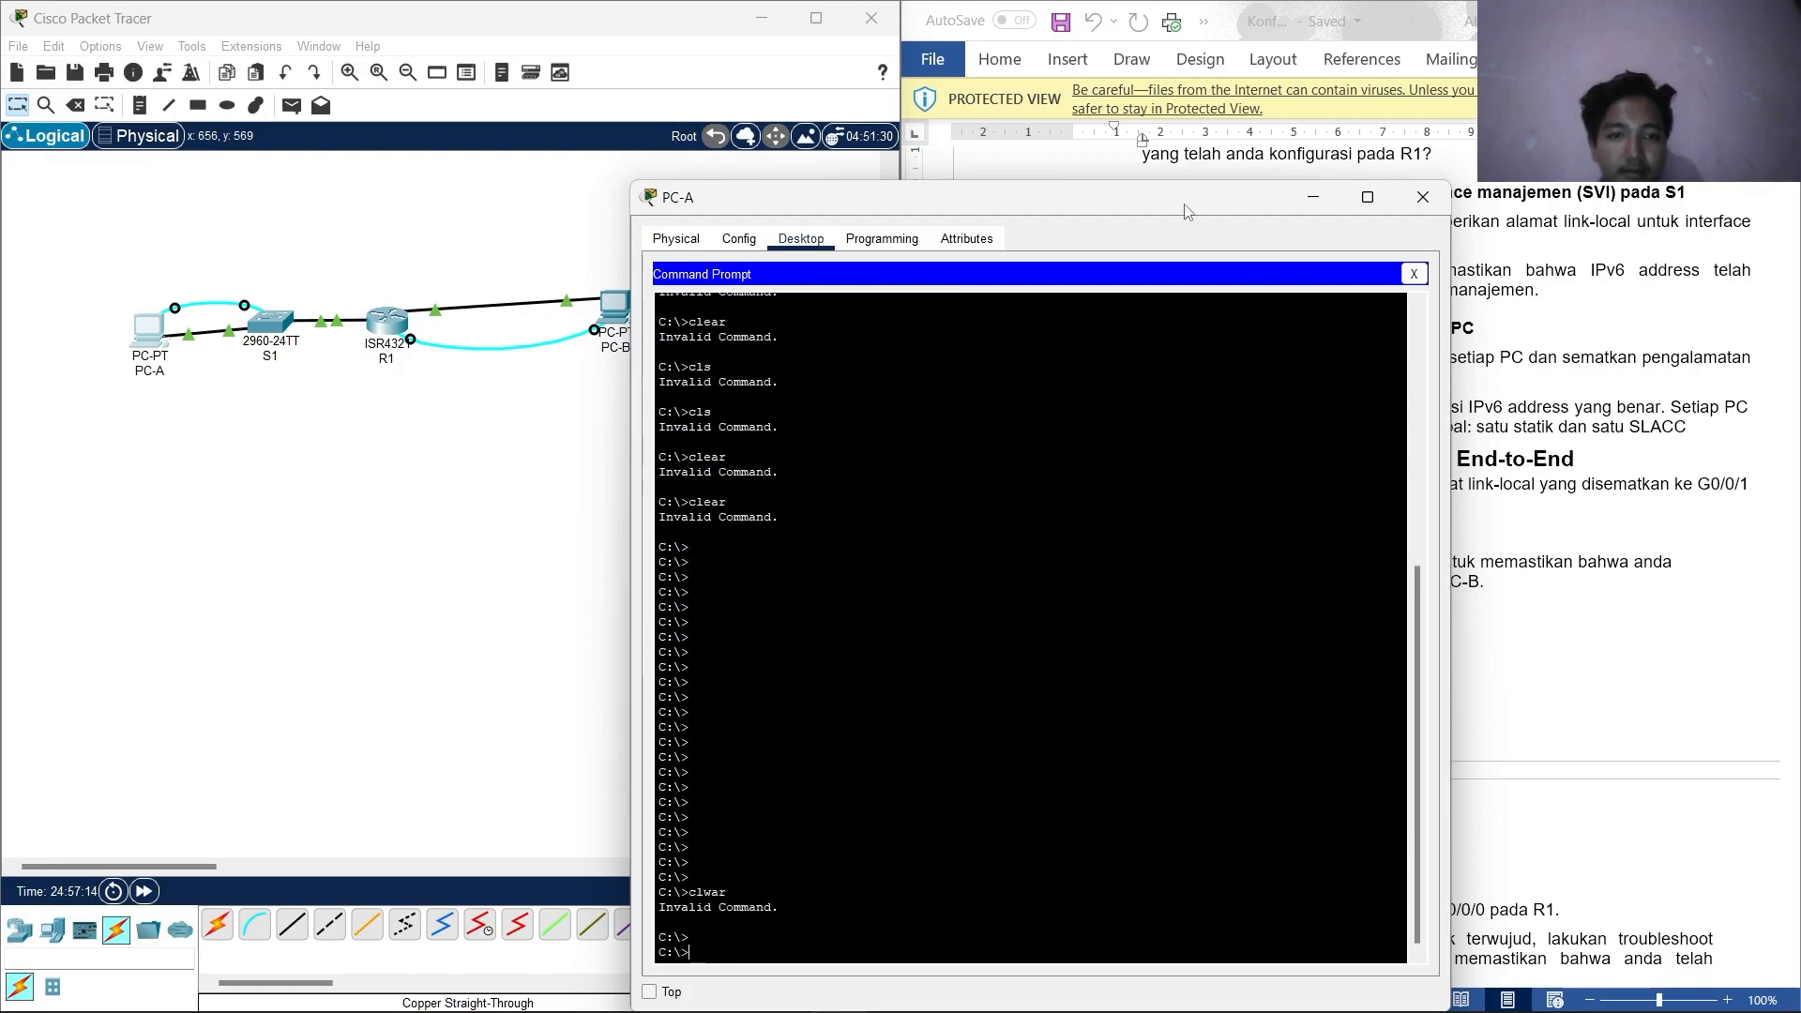
# Ping R1's link-local fe80::1 from PC-A, getting 4 of 4 replies.
pyautogui.moveTo(1185, 211); pyautogui.dragTo(787, 166)
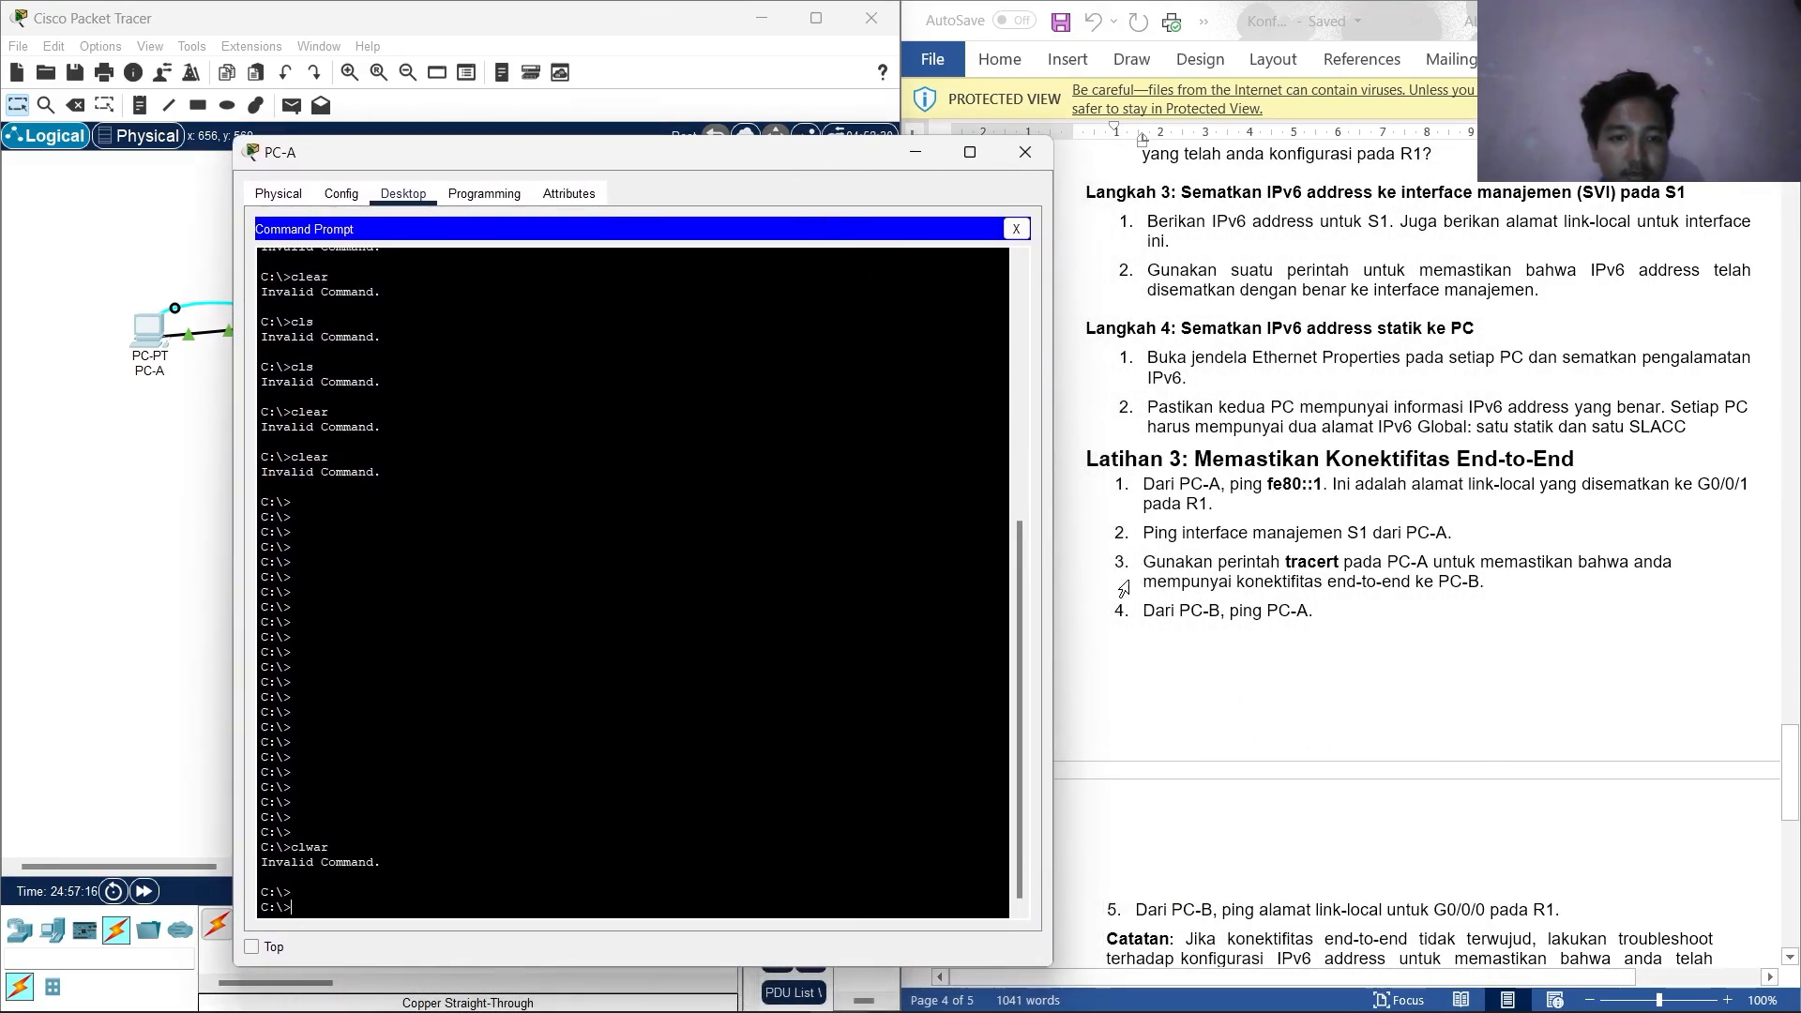
pyautogui.write('ping')
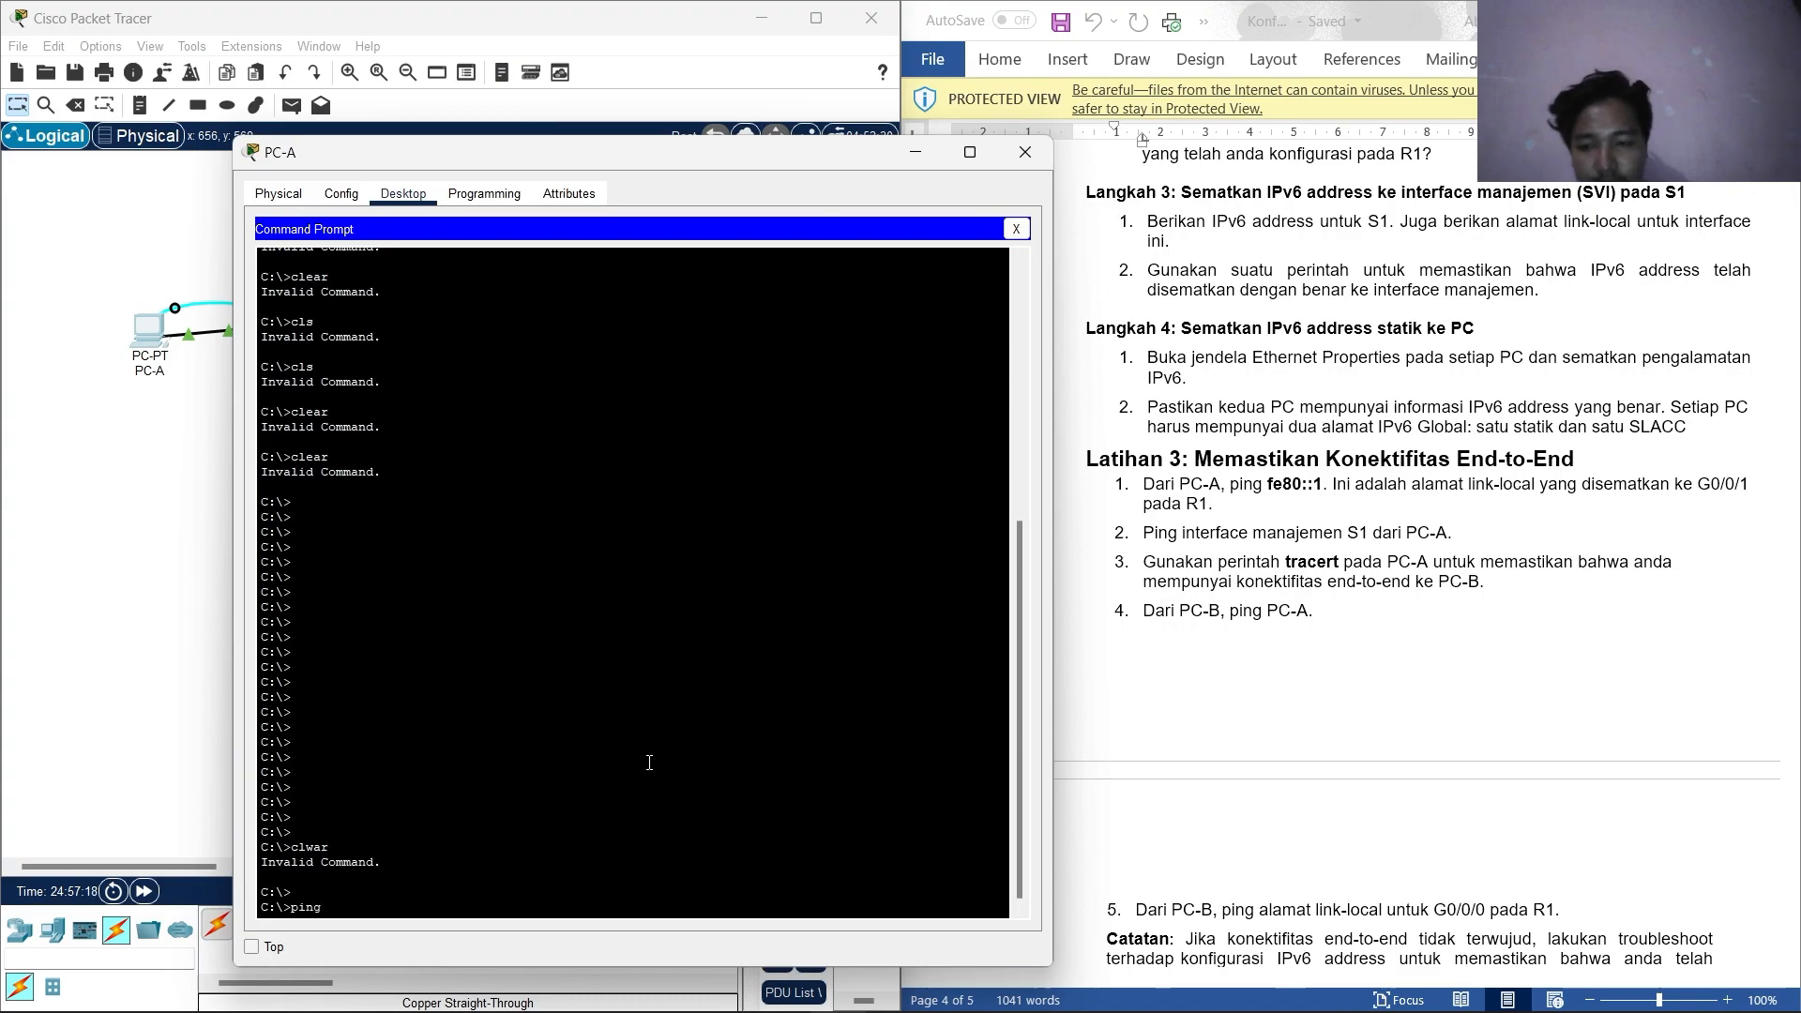
pyautogui.write(' fe')
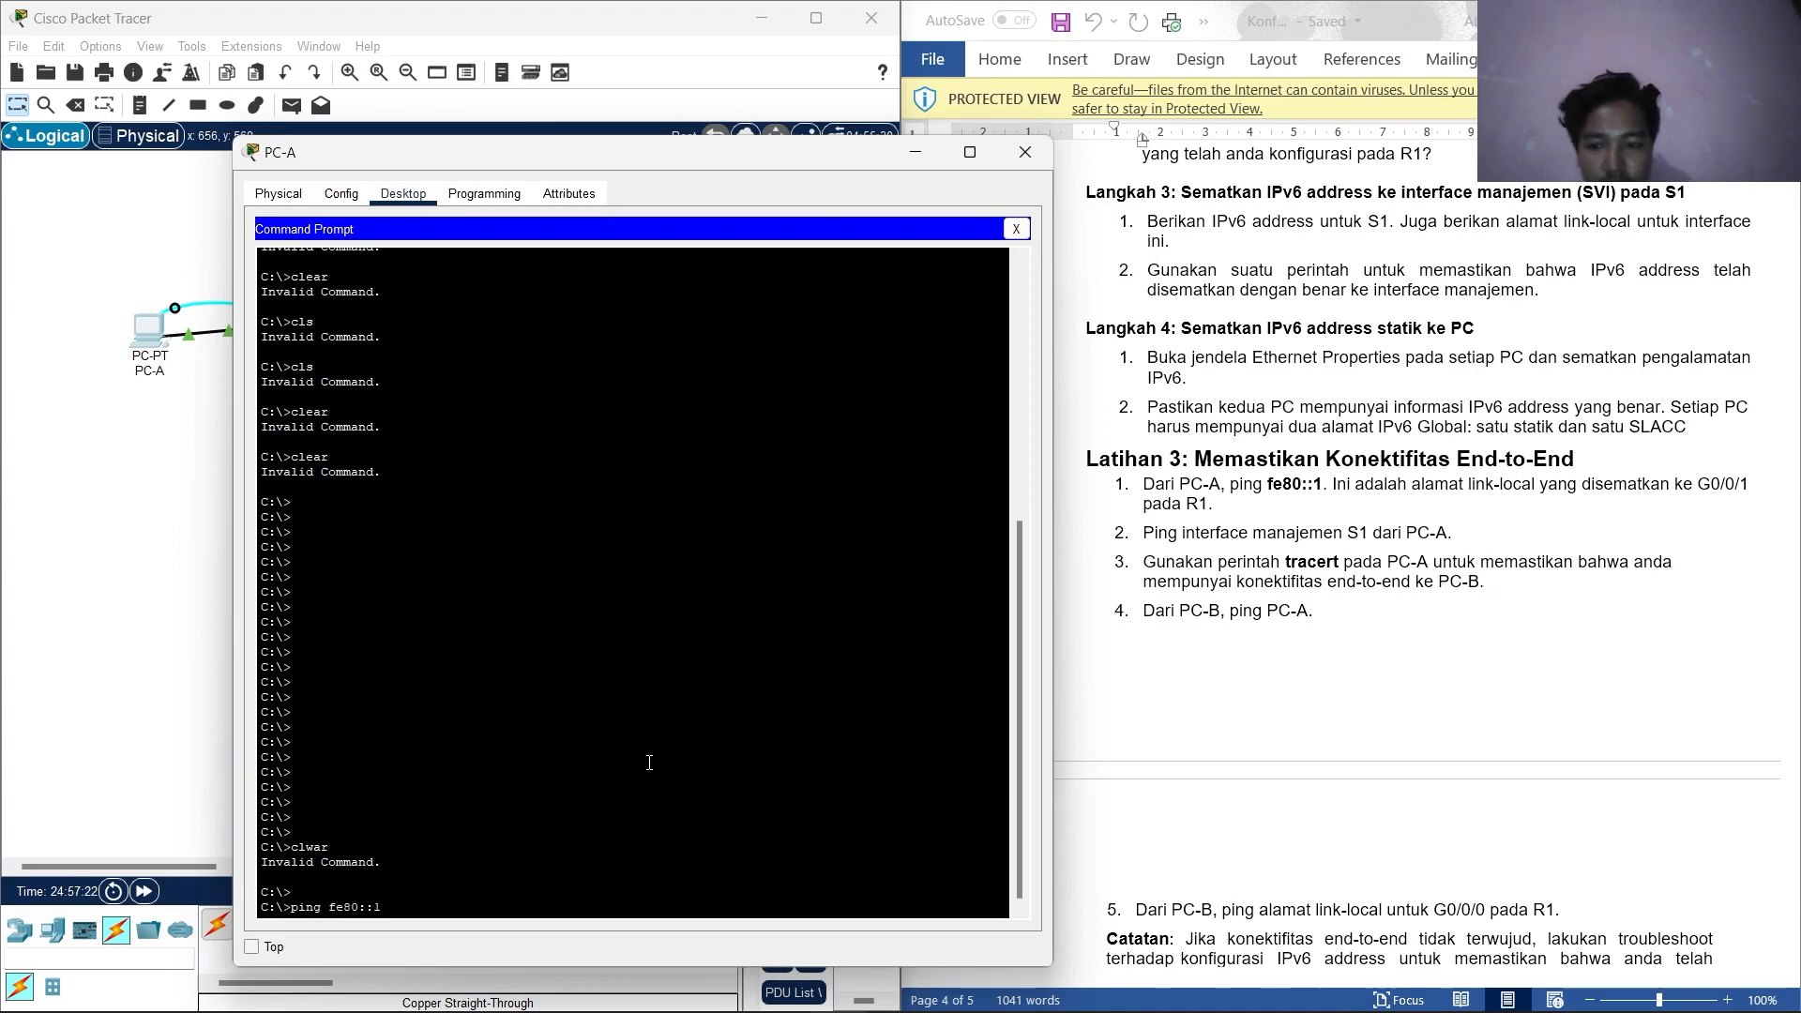
pyautogui.write('80::1')
pyautogui.press('Return')
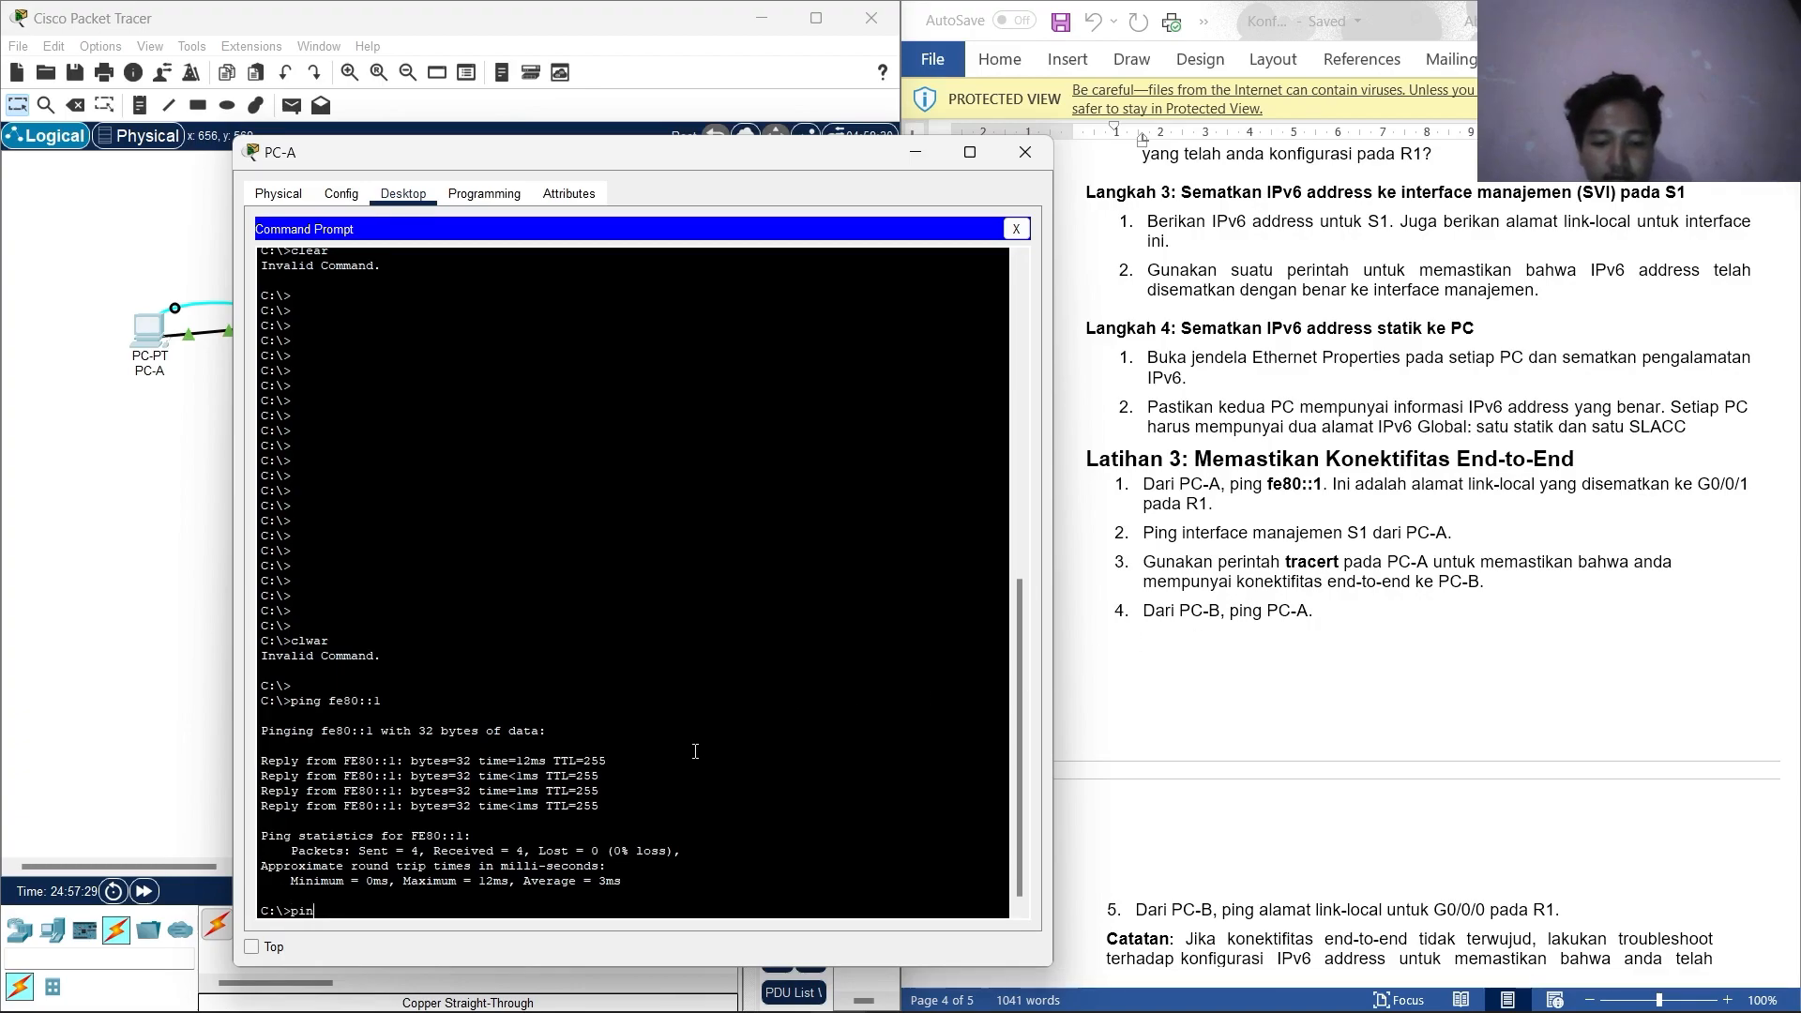
pyautogui.scroll(10, 1290, 529)
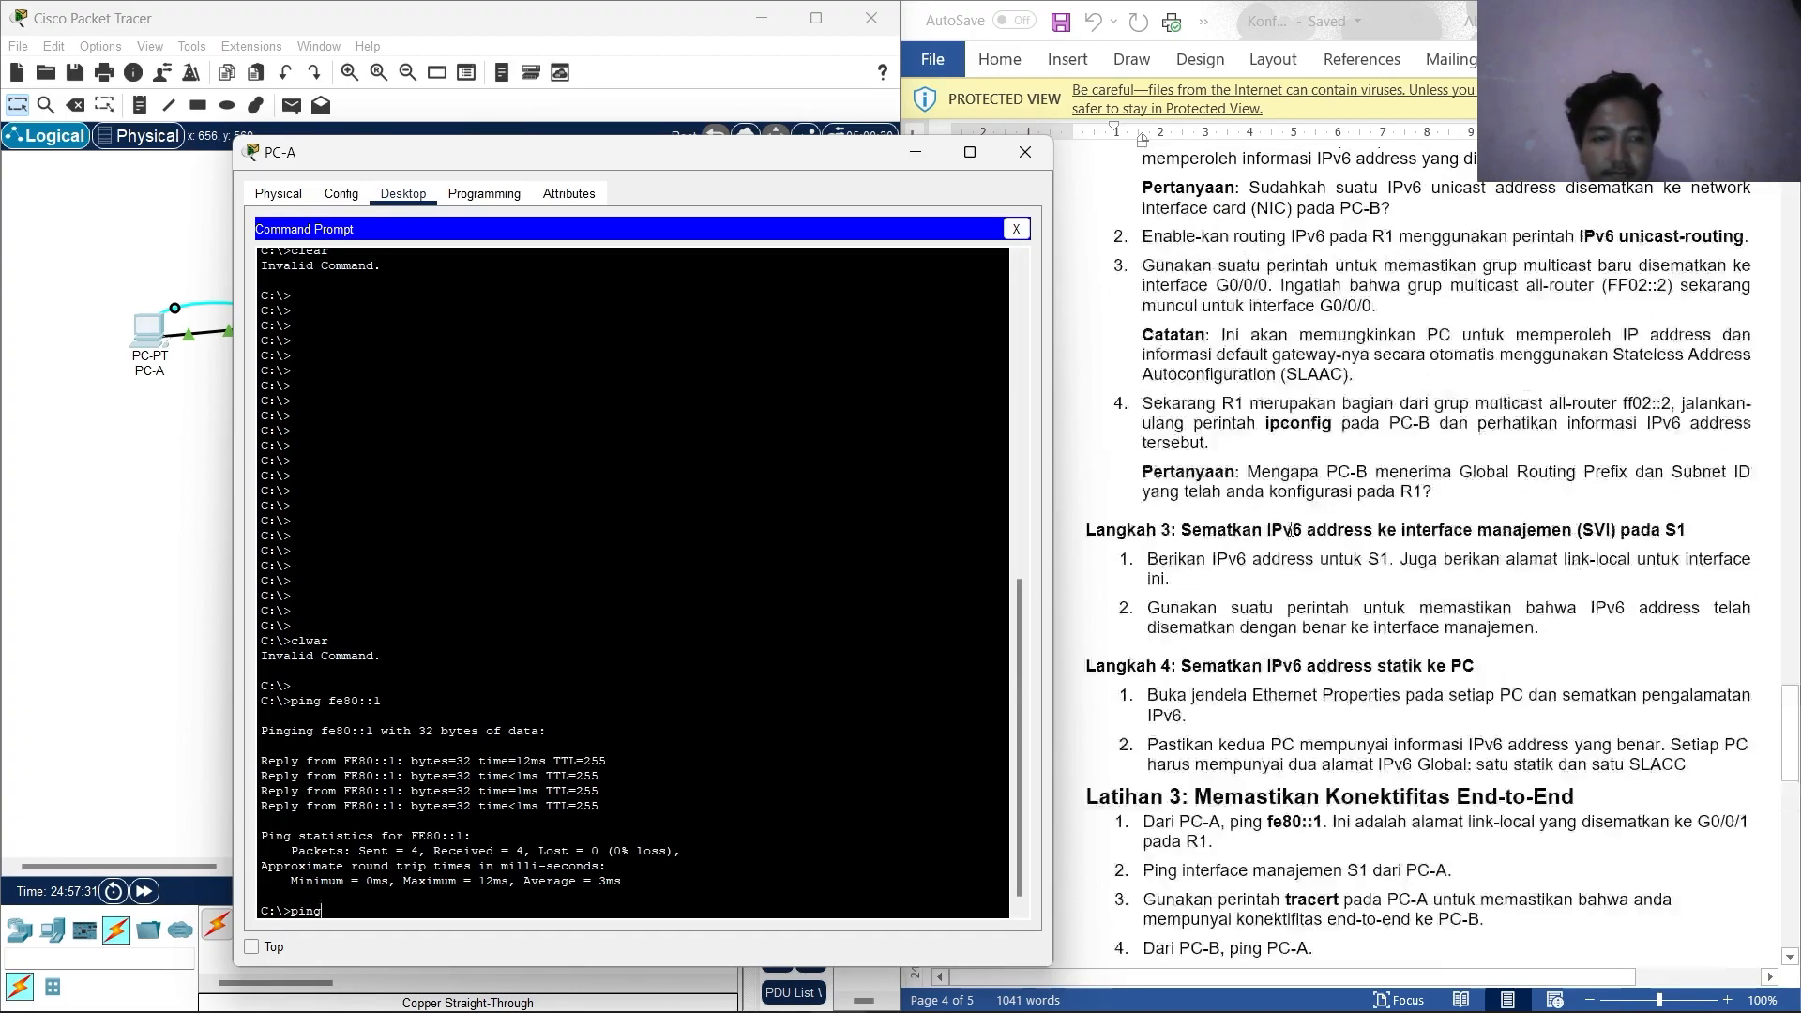
pyautogui.scroll(10, 1290, 528)
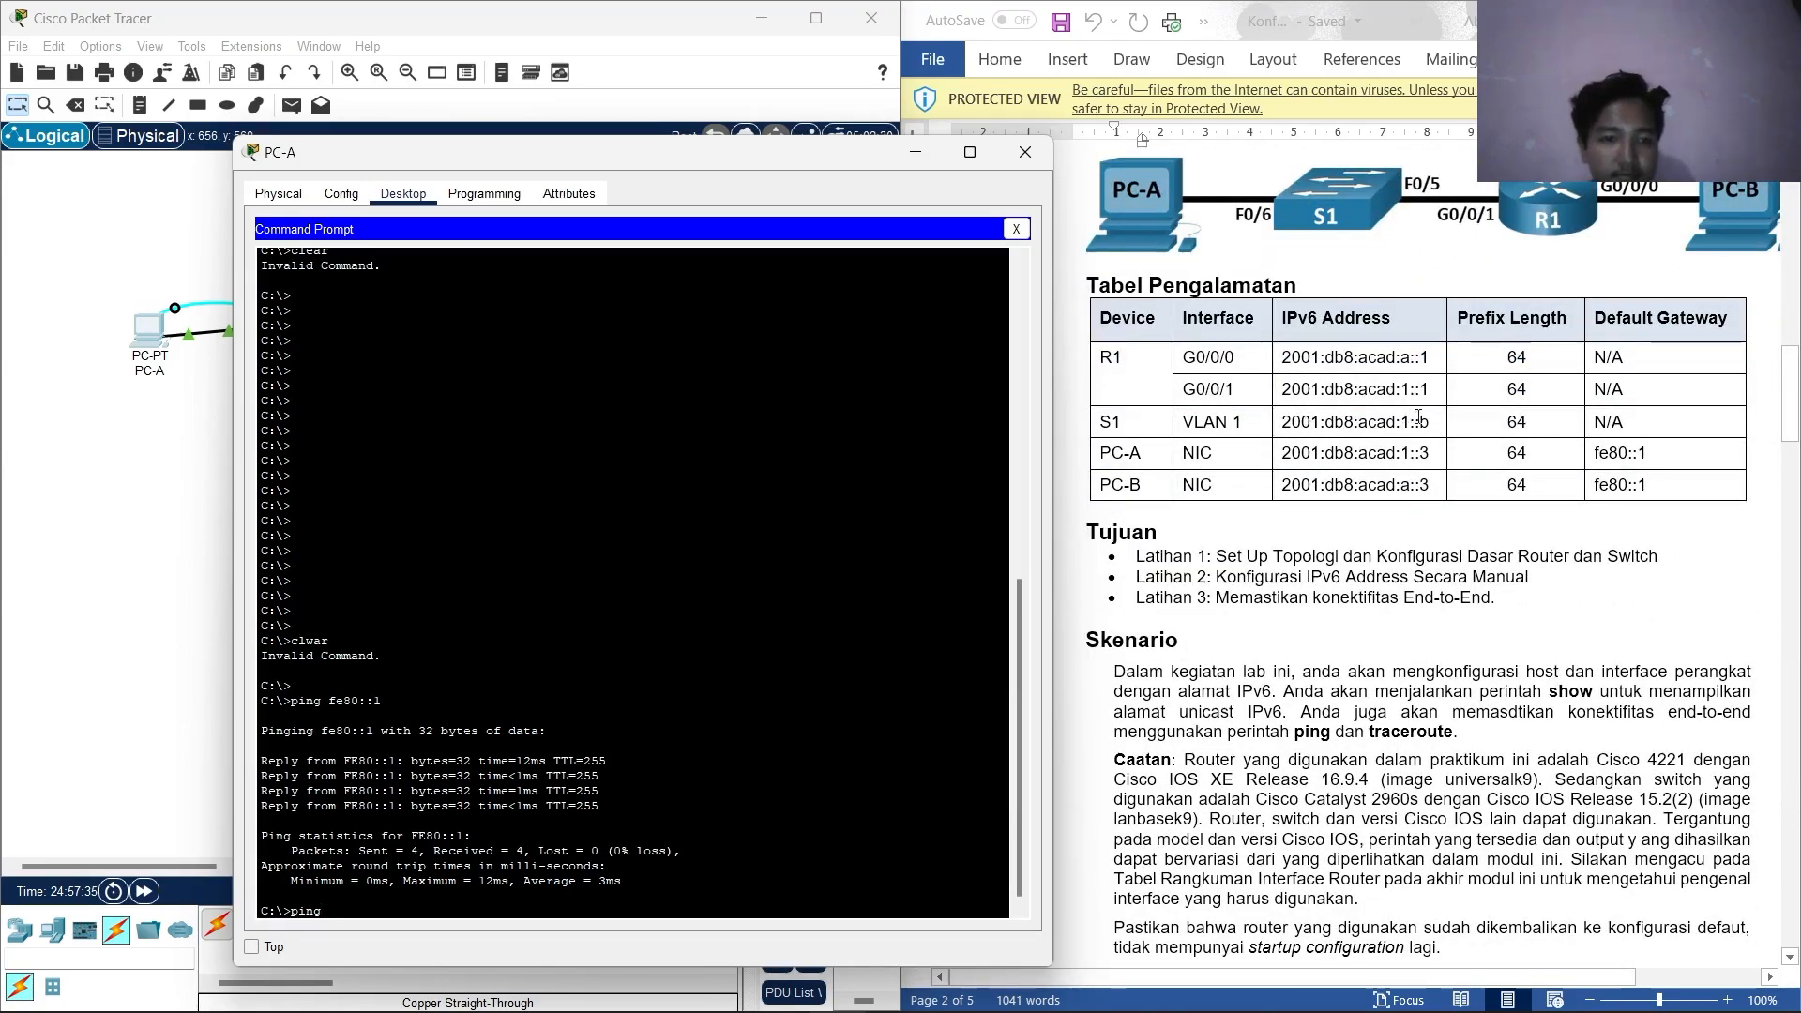
# Ping S1's address 2001:db8:acad:1::b from PC-A, copied from the addressing table.
pyautogui.moveTo(1419, 416); pyautogui.dragTo(1284, 423)
pyautogui.rightClick(1318, 430)
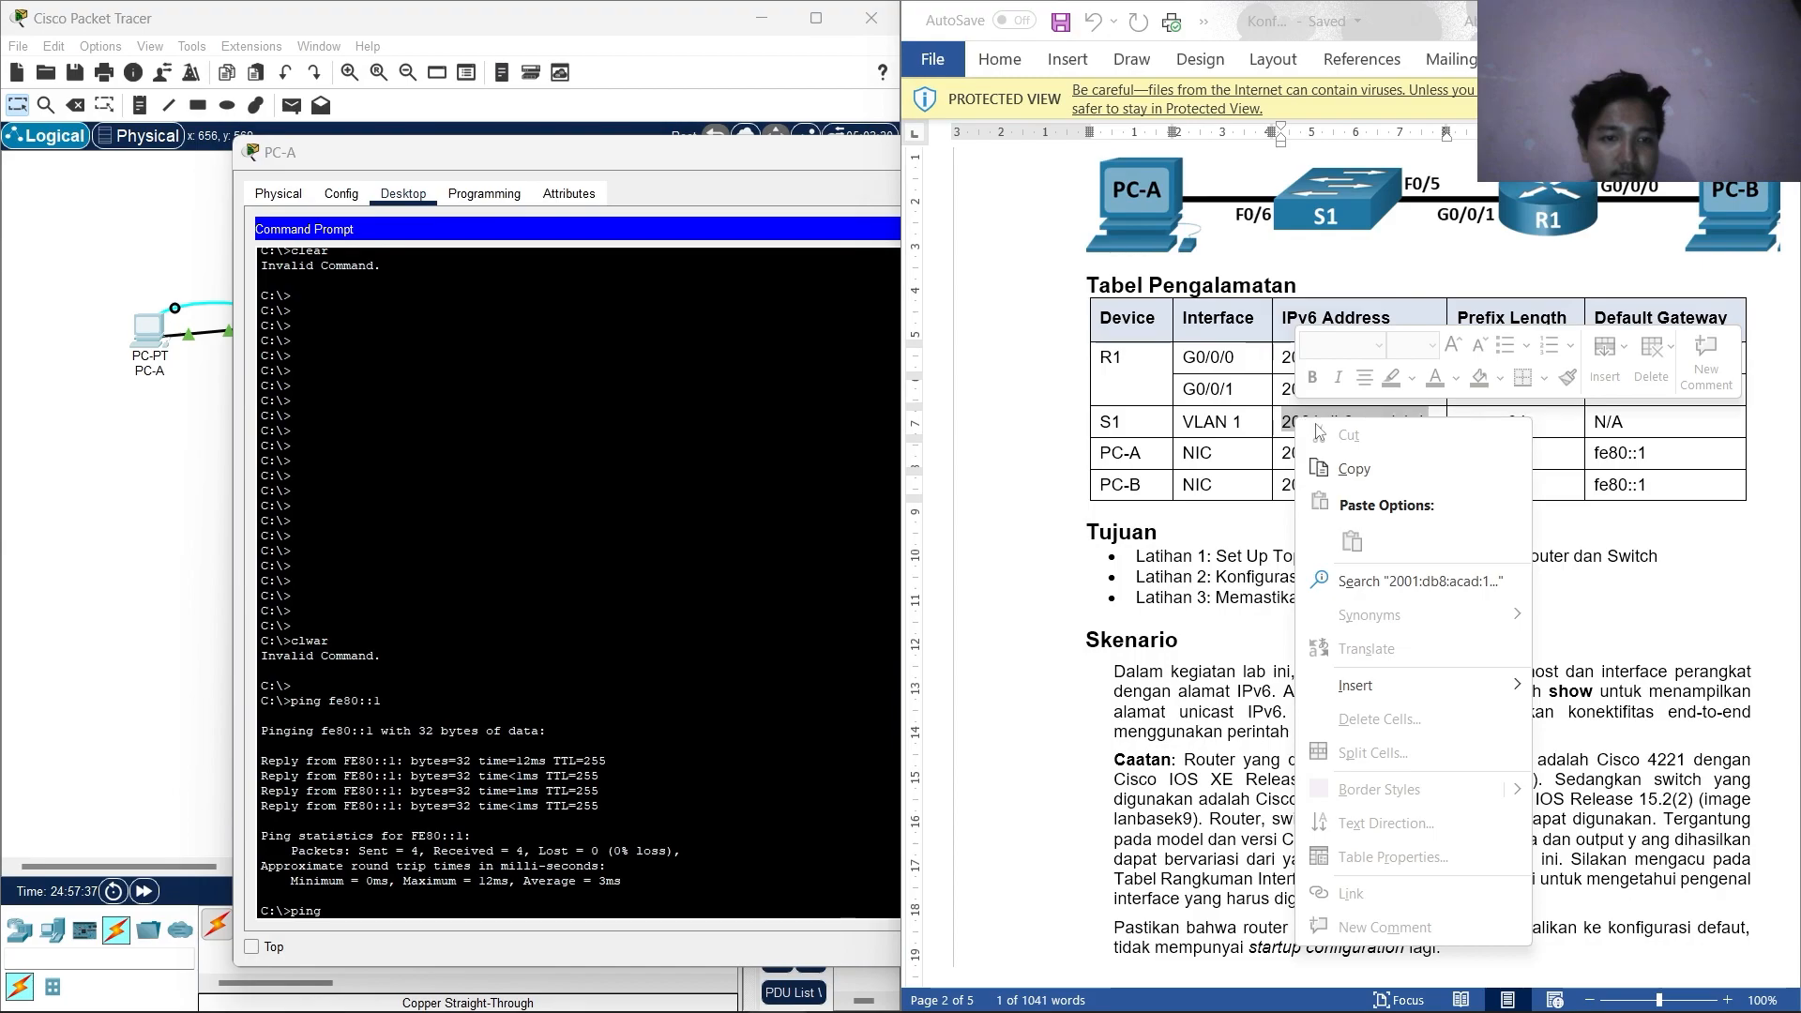
pyautogui.click(1353, 468)
pyautogui.click(388, 908)
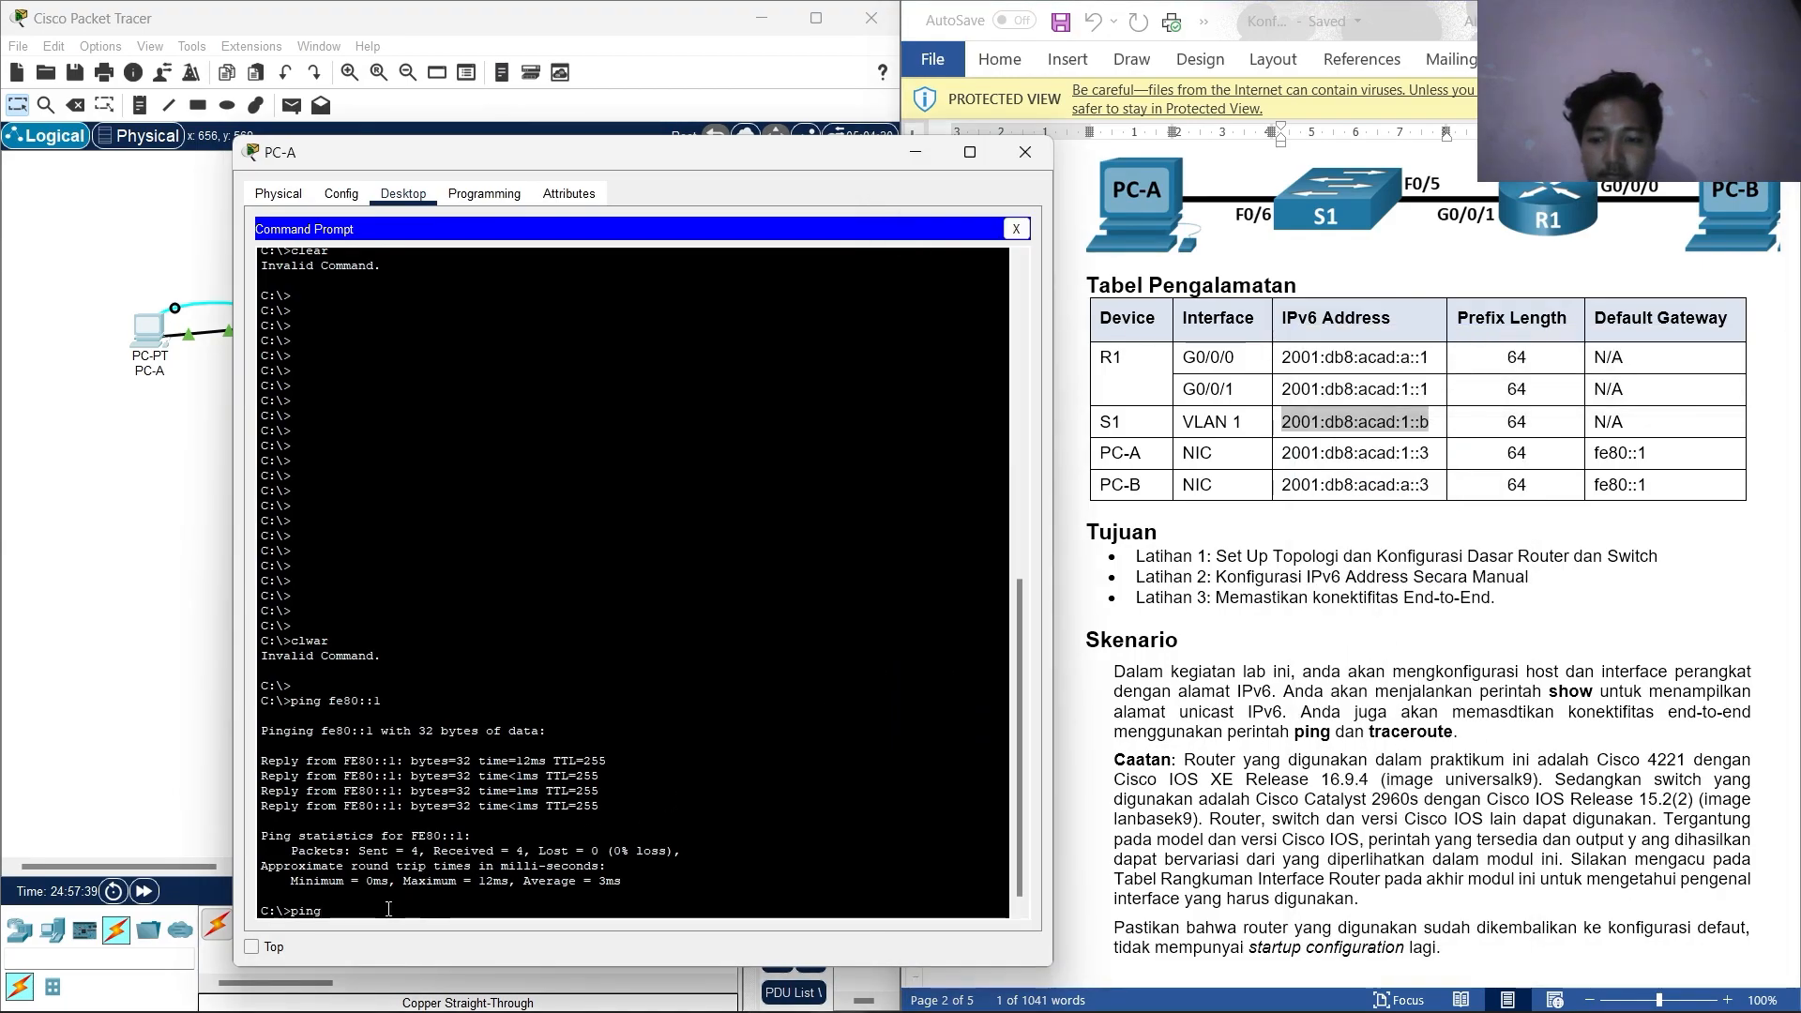
pyautogui.rightClick(389, 908)
pyautogui.click(419, 953)
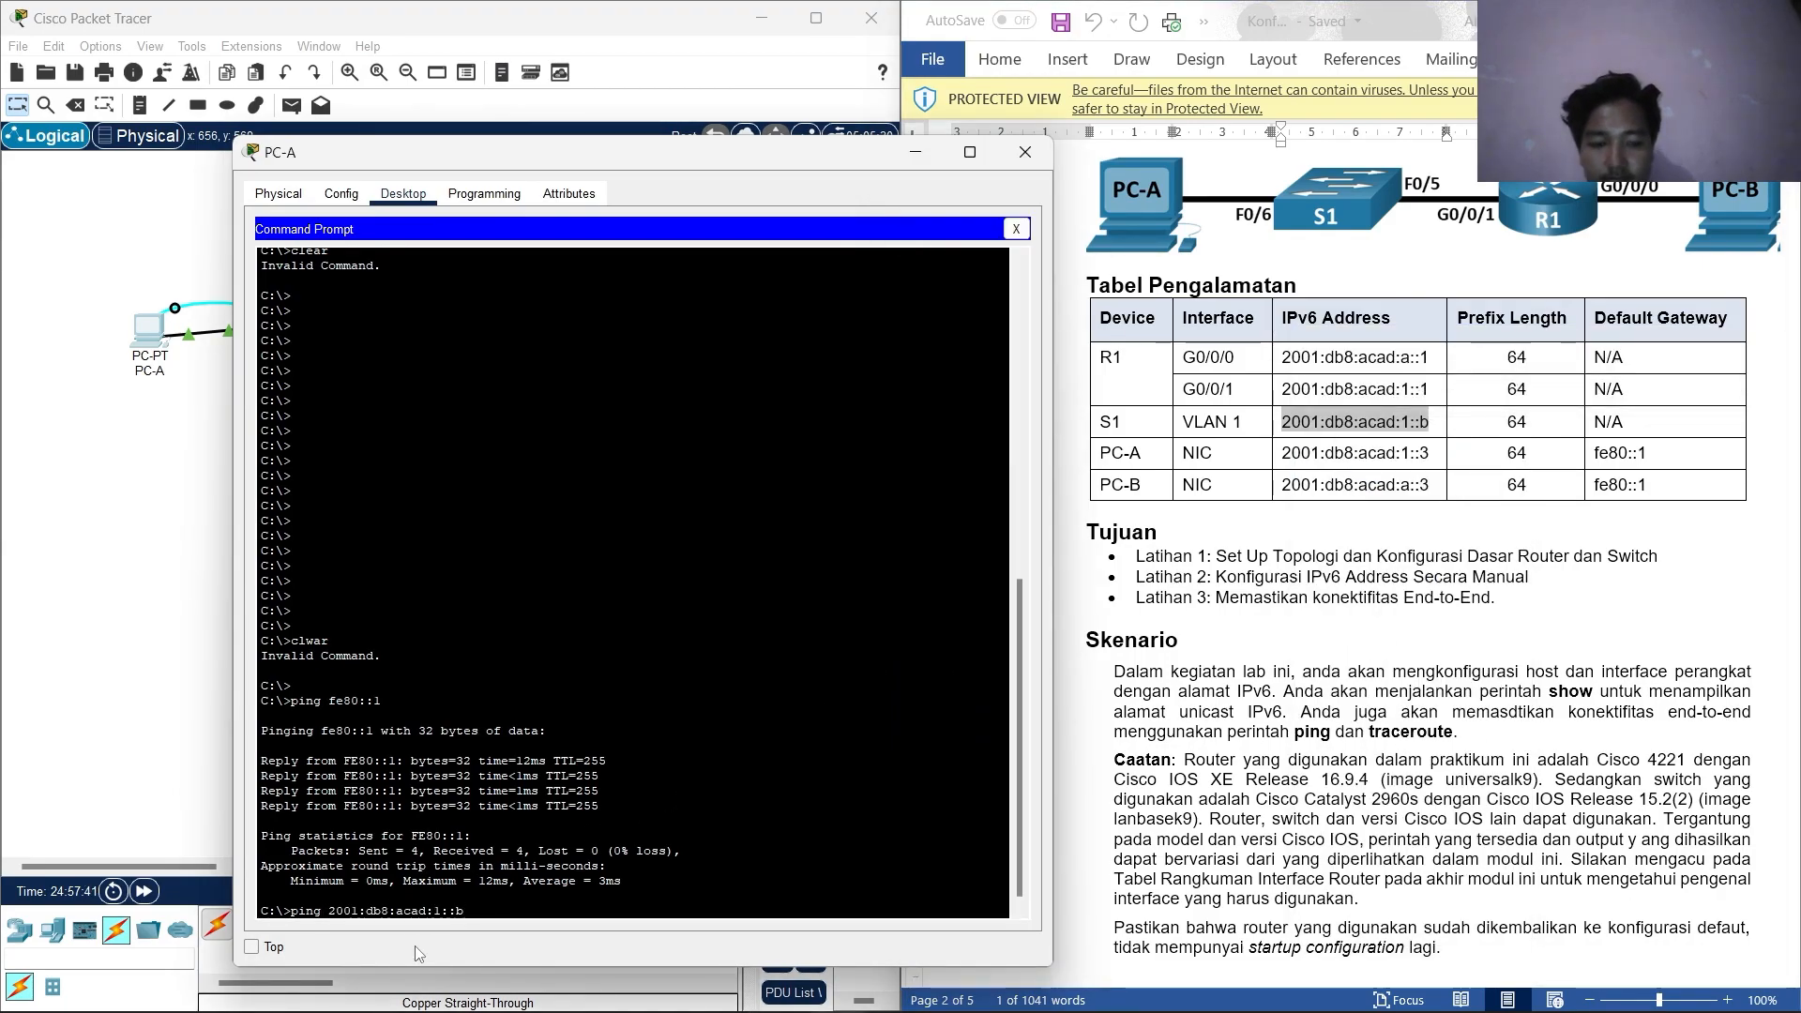
pyautogui.press('Return')
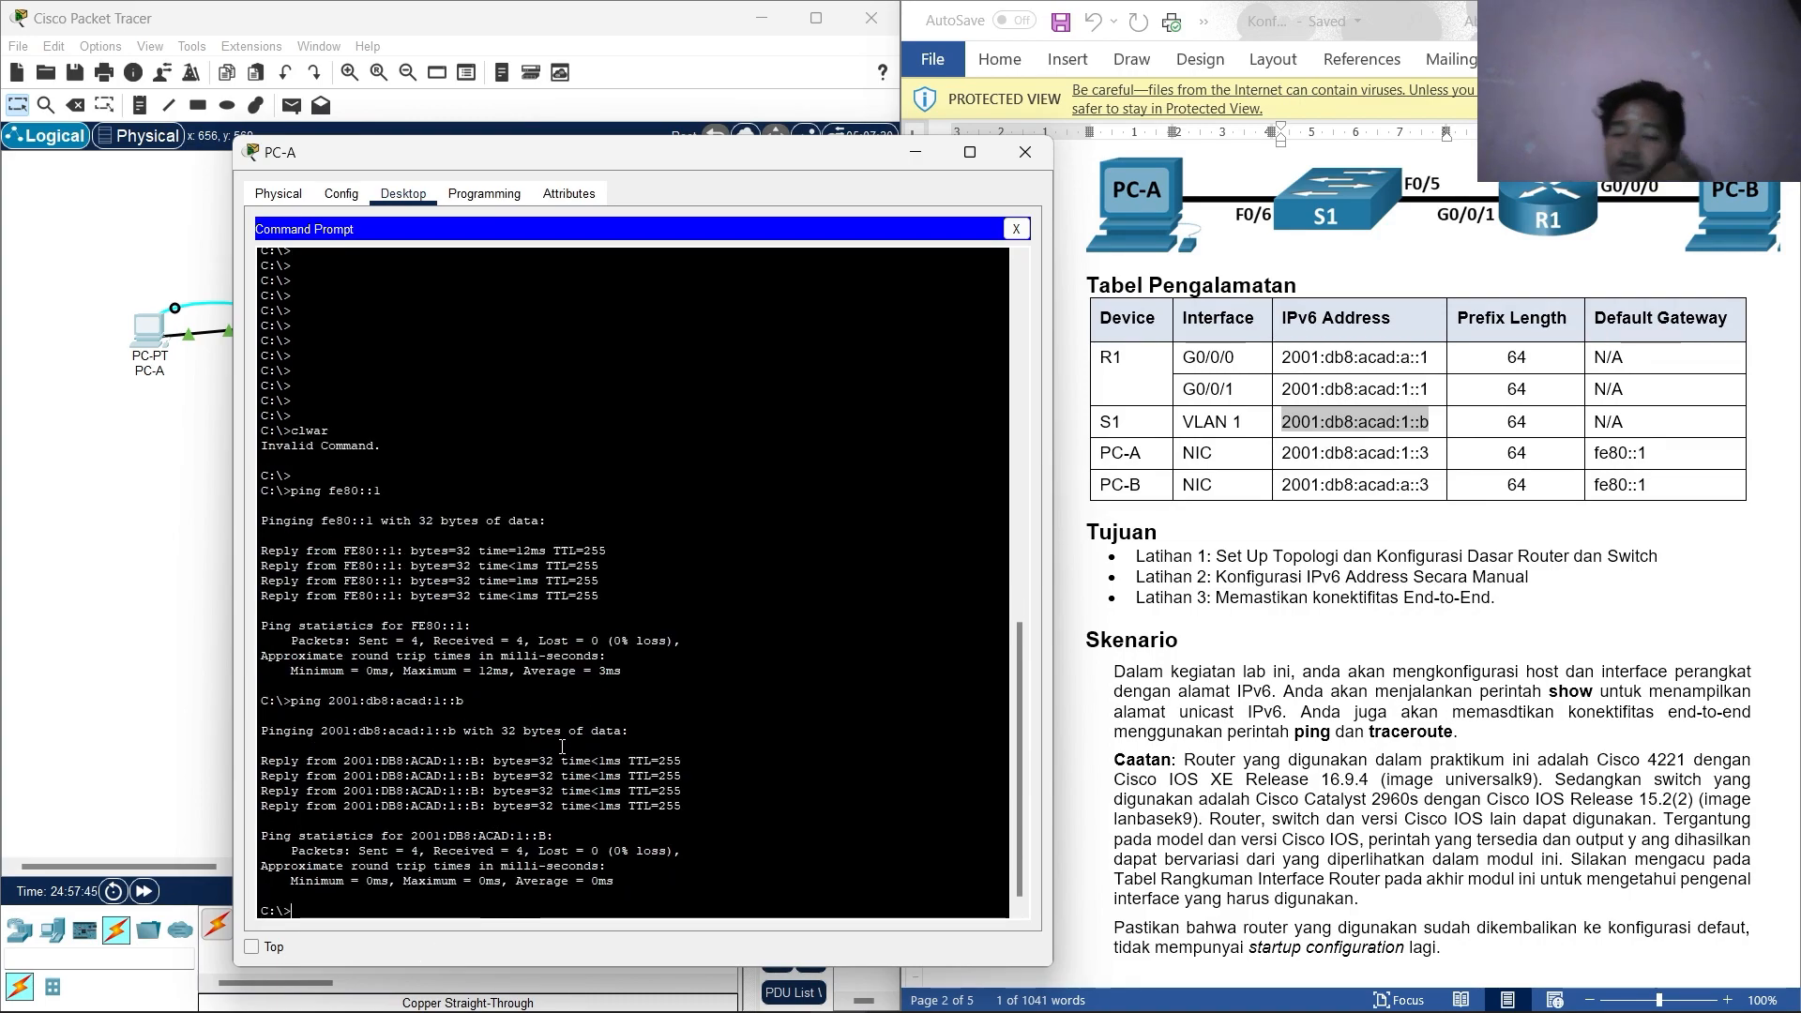
pyautogui.scroll(-10, 1357, 541)
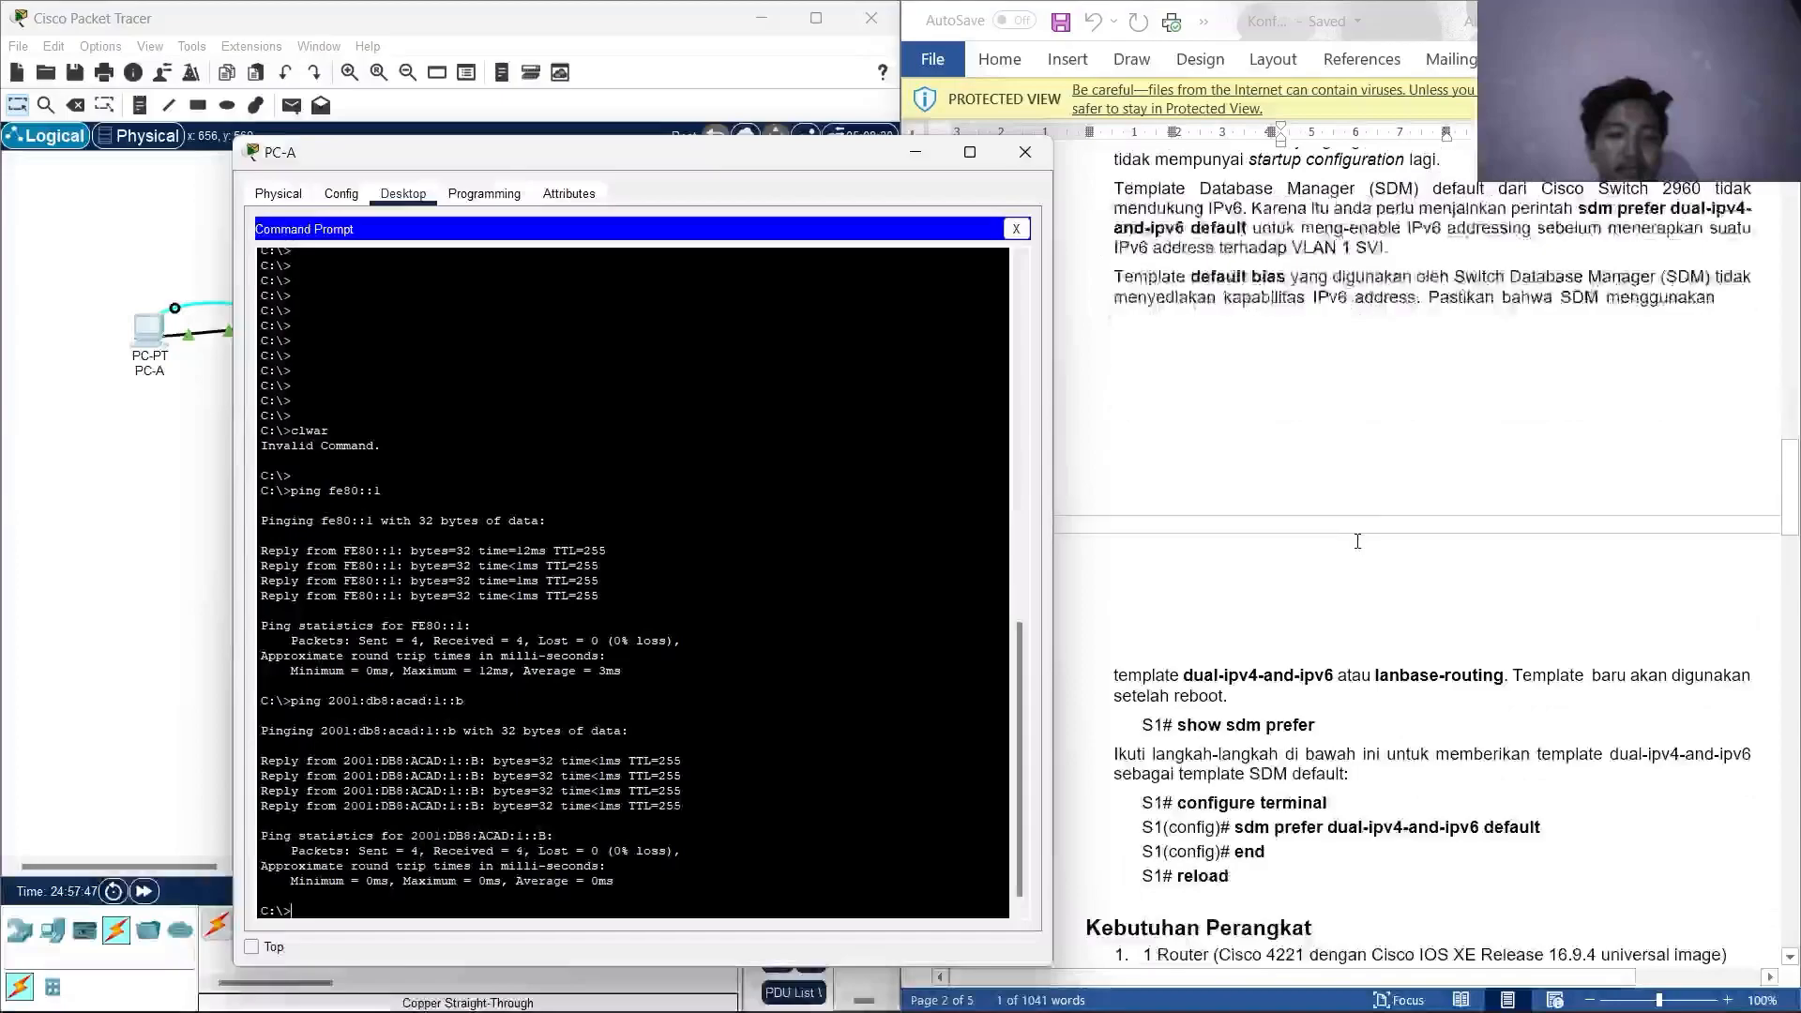
pyautogui.scroll(-8, 1357, 542)
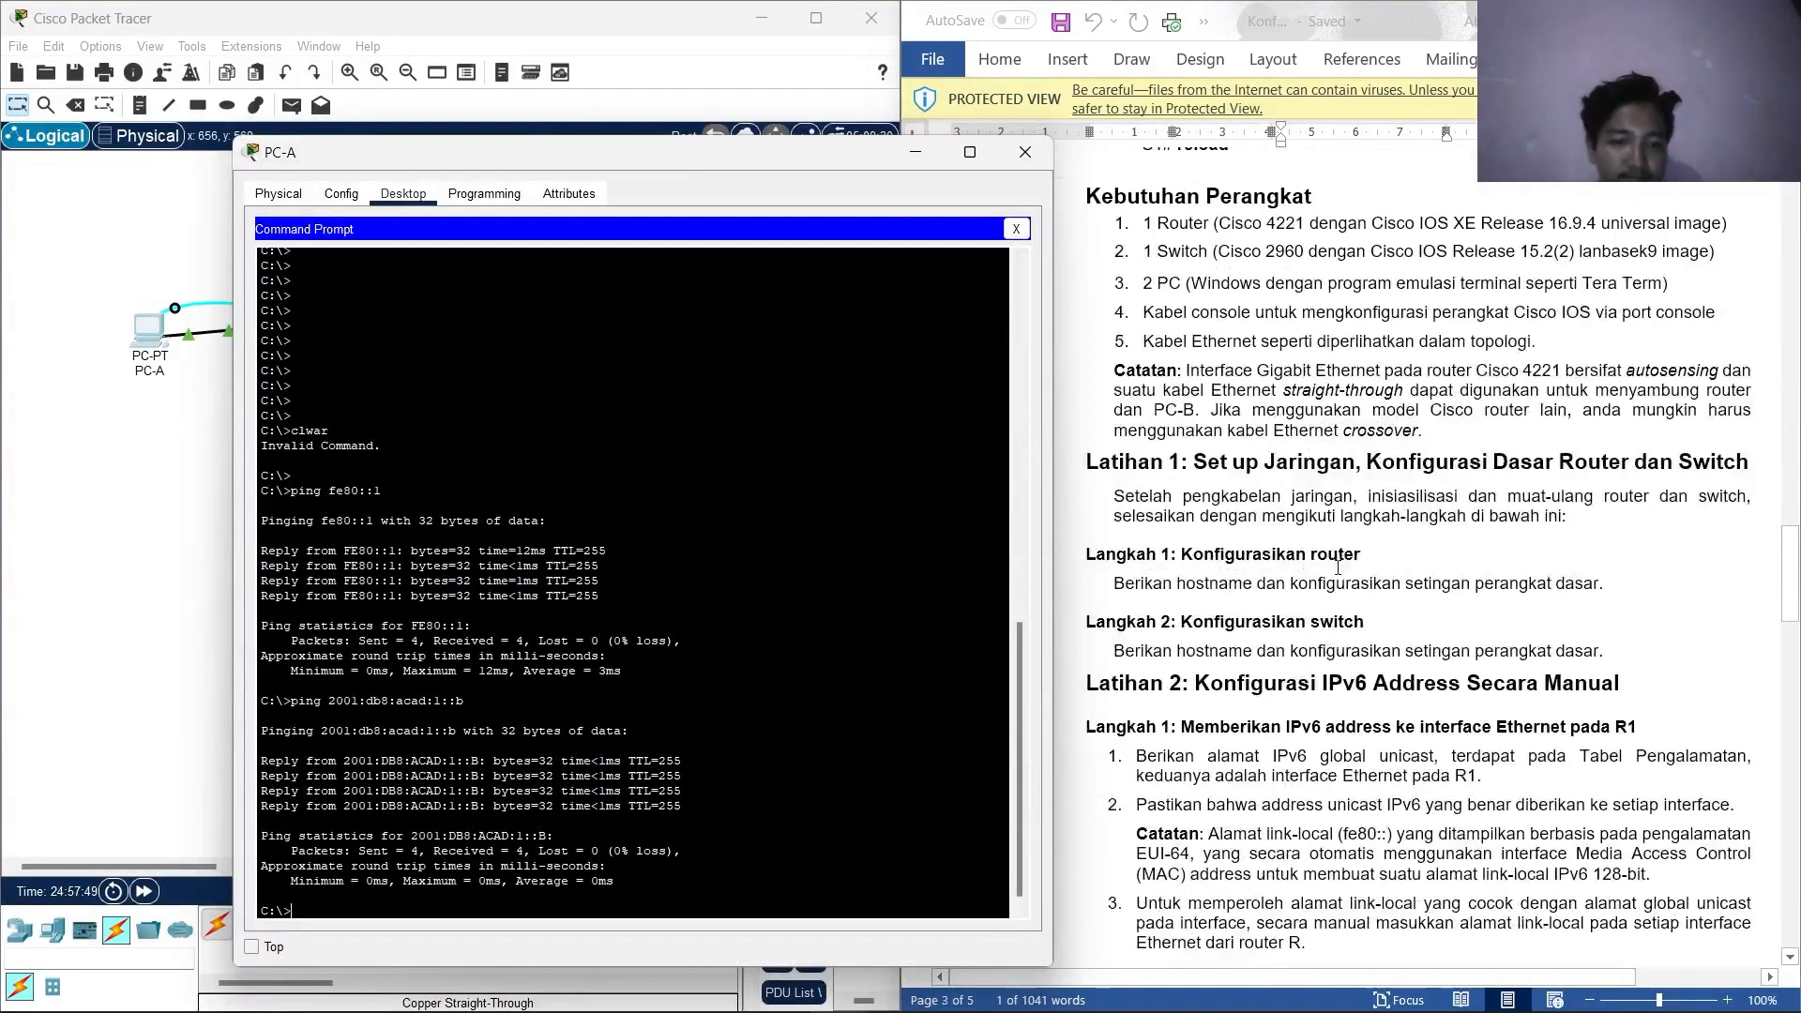
pyautogui.scroll(-4, 1338, 566)
pyautogui.scroll(-15, 1309, 593)
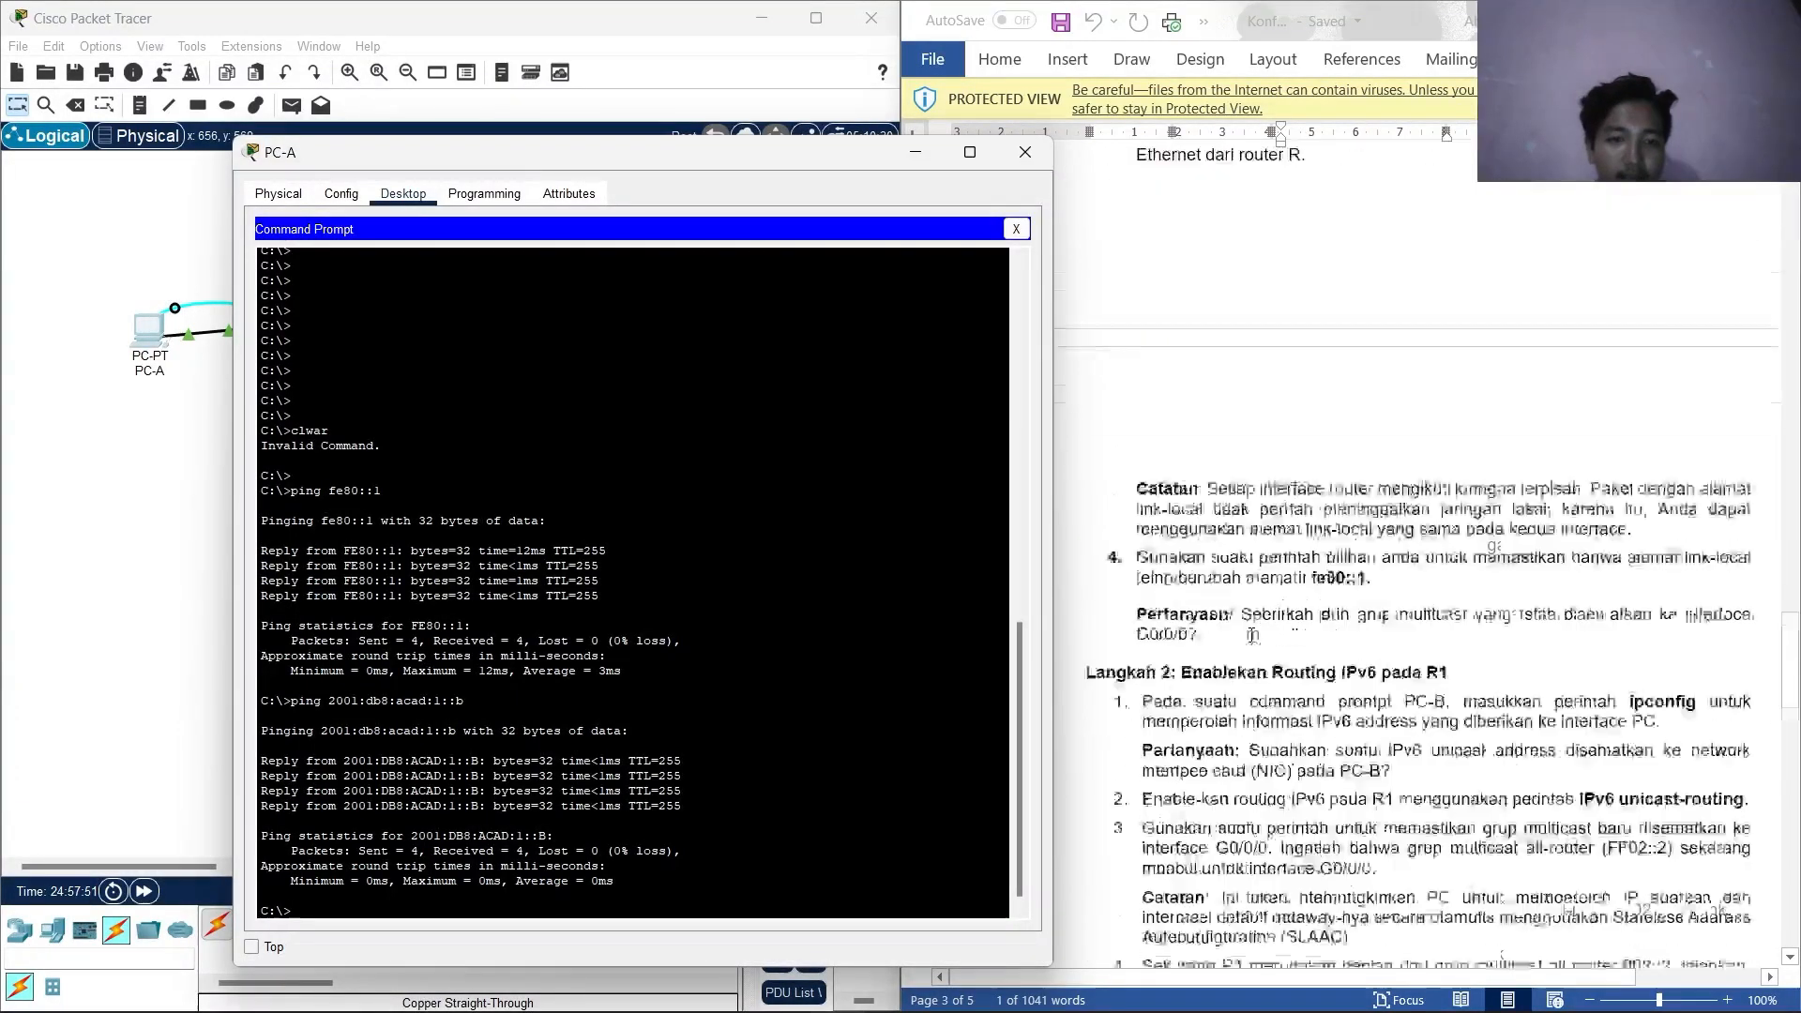
pyautogui.scroll(-7, 1252, 635)
pyautogui.scroll(3, 1287, 571)
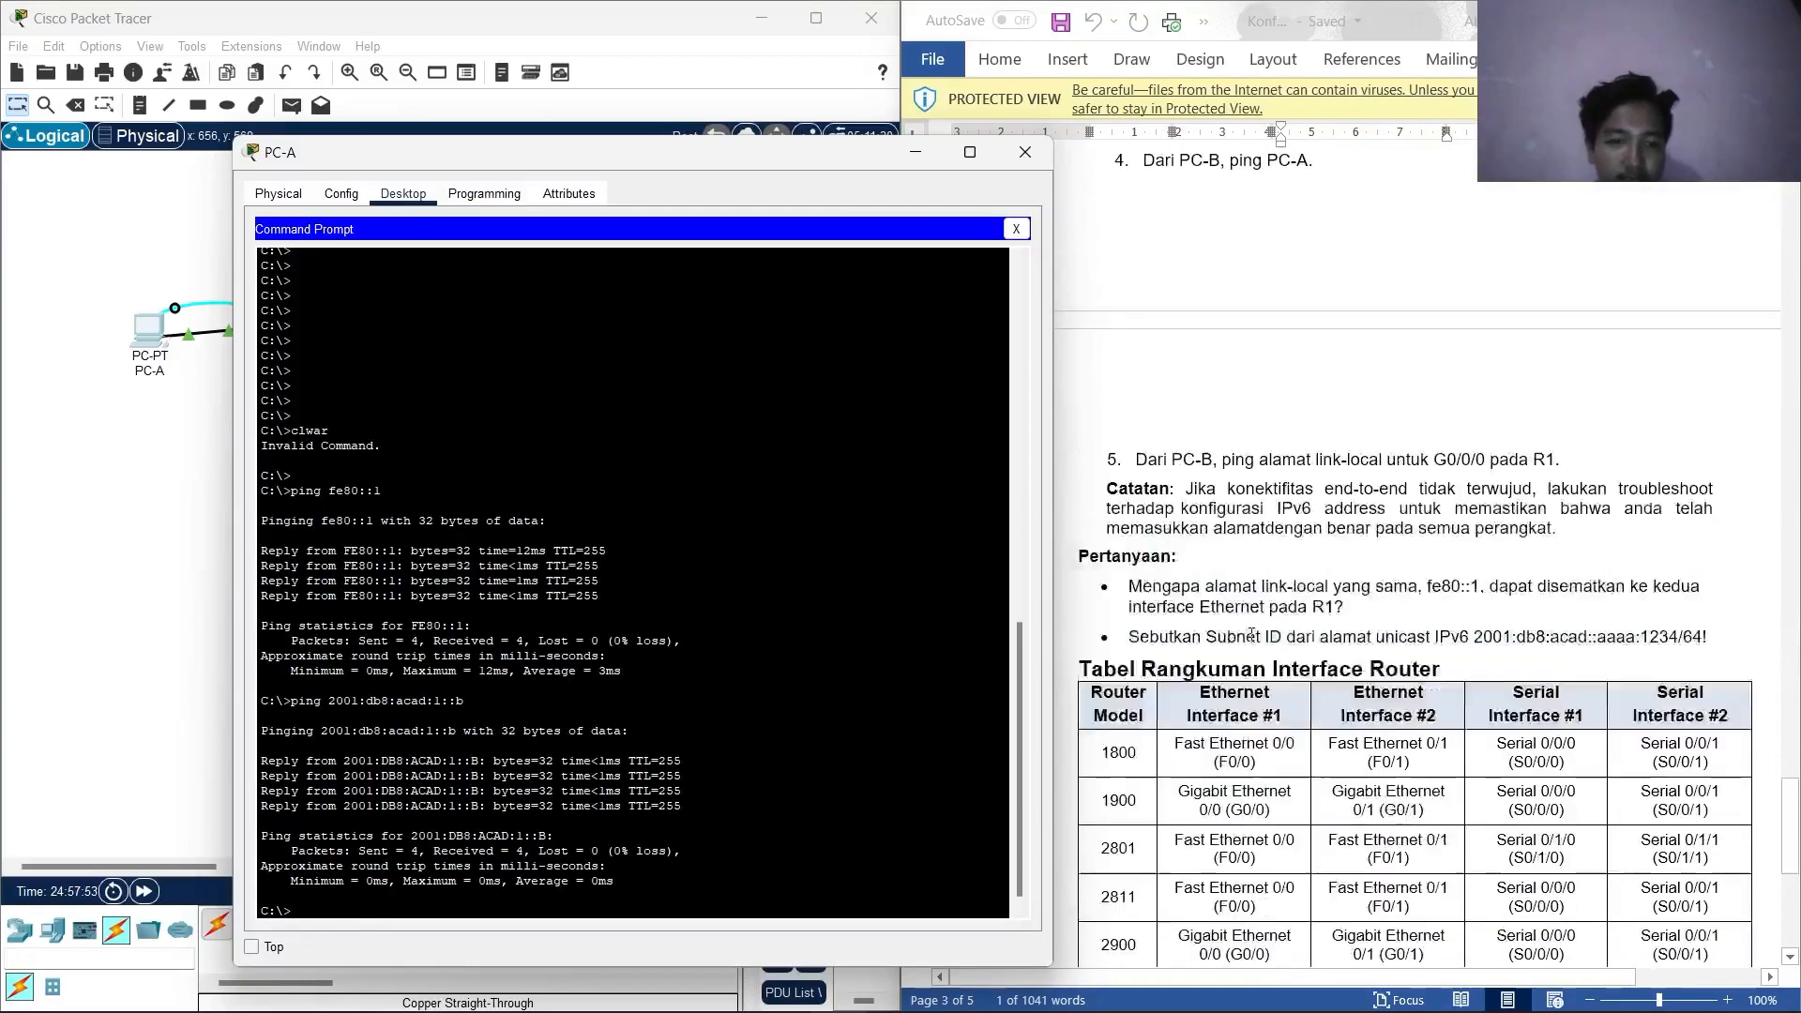
pyautogui.scroll(3, 1206, 481)
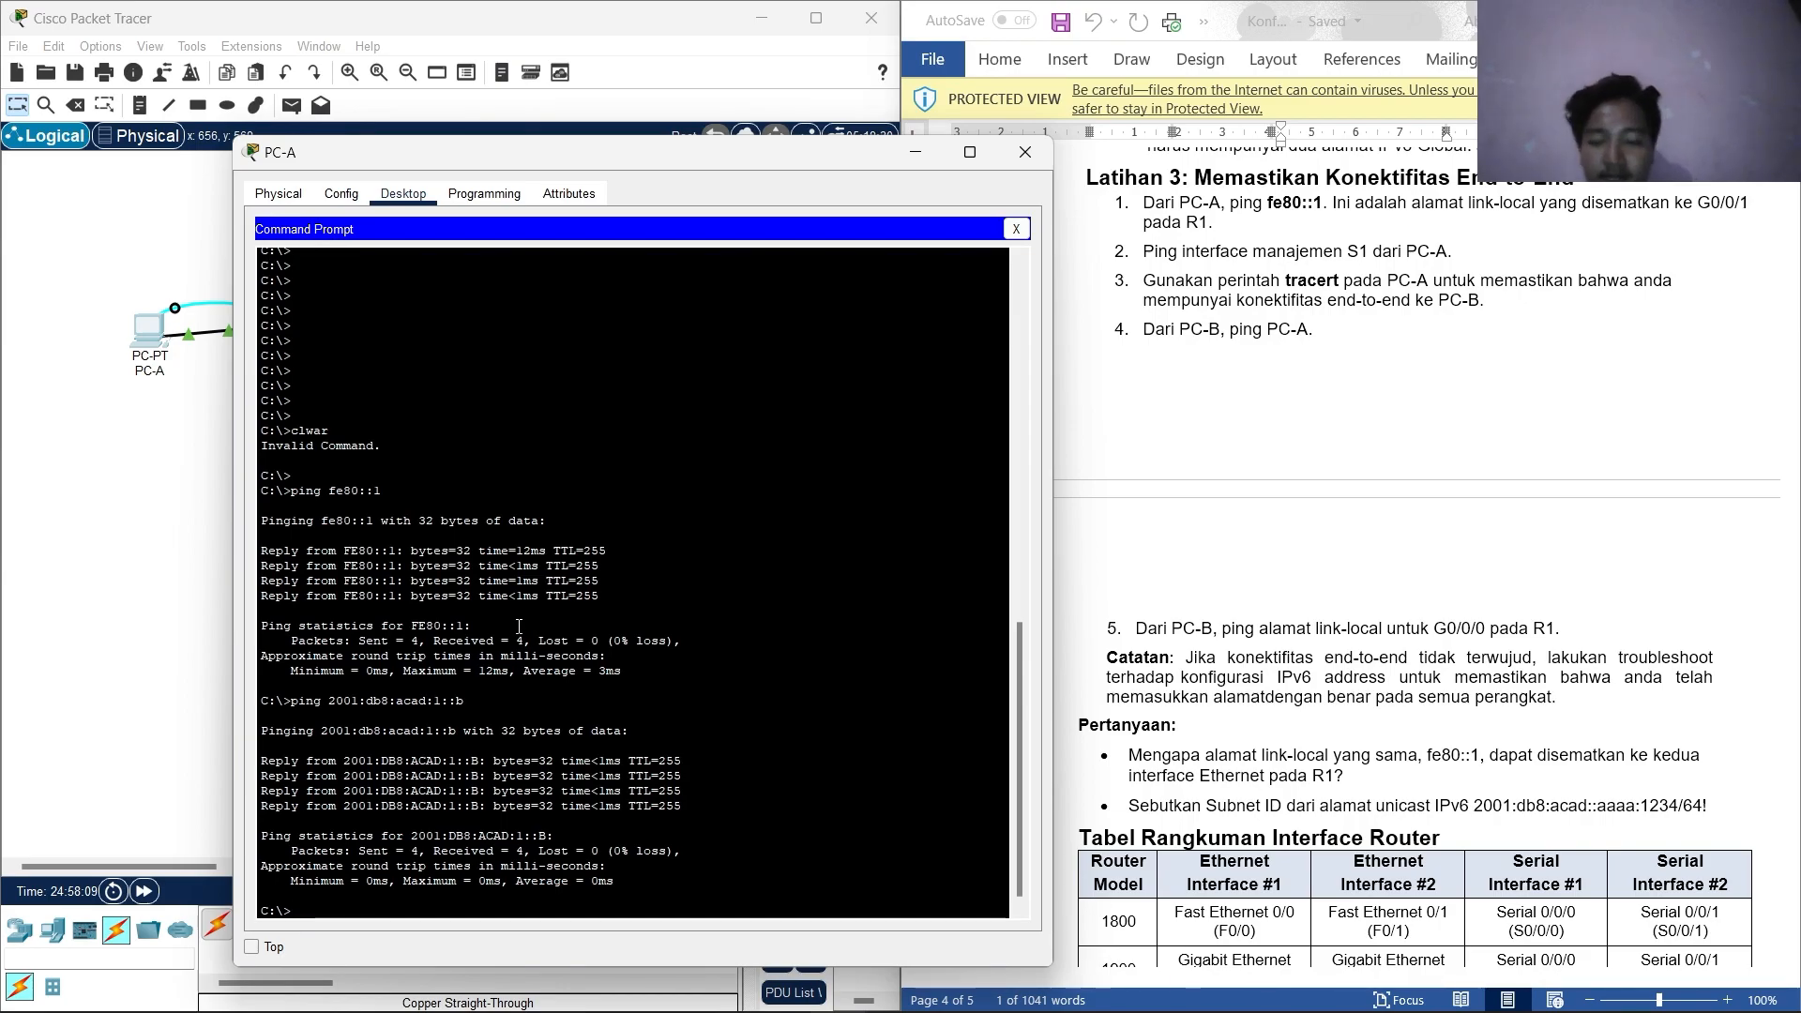
# Run tracert 2001:db8:acad:a::3 from PC-A, pasting PC-B's address from the table.
pyautogui.press('BackSpace')
pyautogui.press('BackSpace')
pyautogui.press('BackSpace')
pyautogui.write('tr')
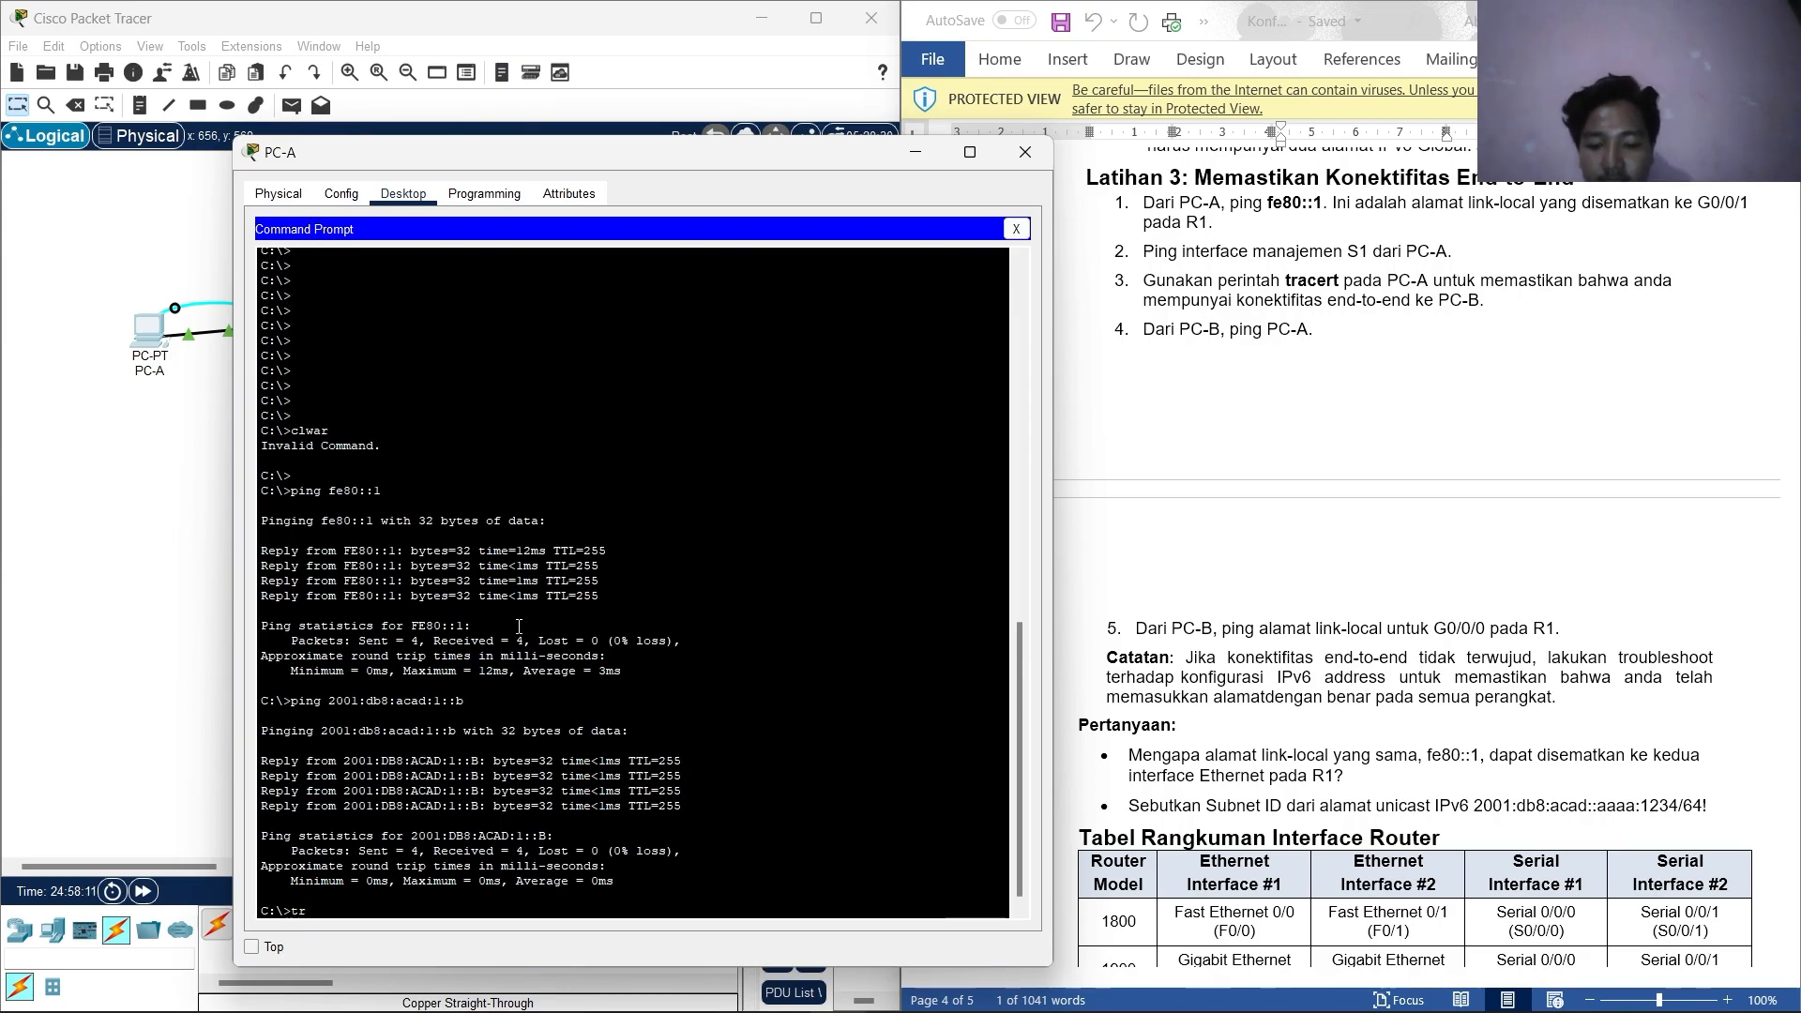
pyautogui.write('acert')
pyautogui.scroll(20, 1375, 460)
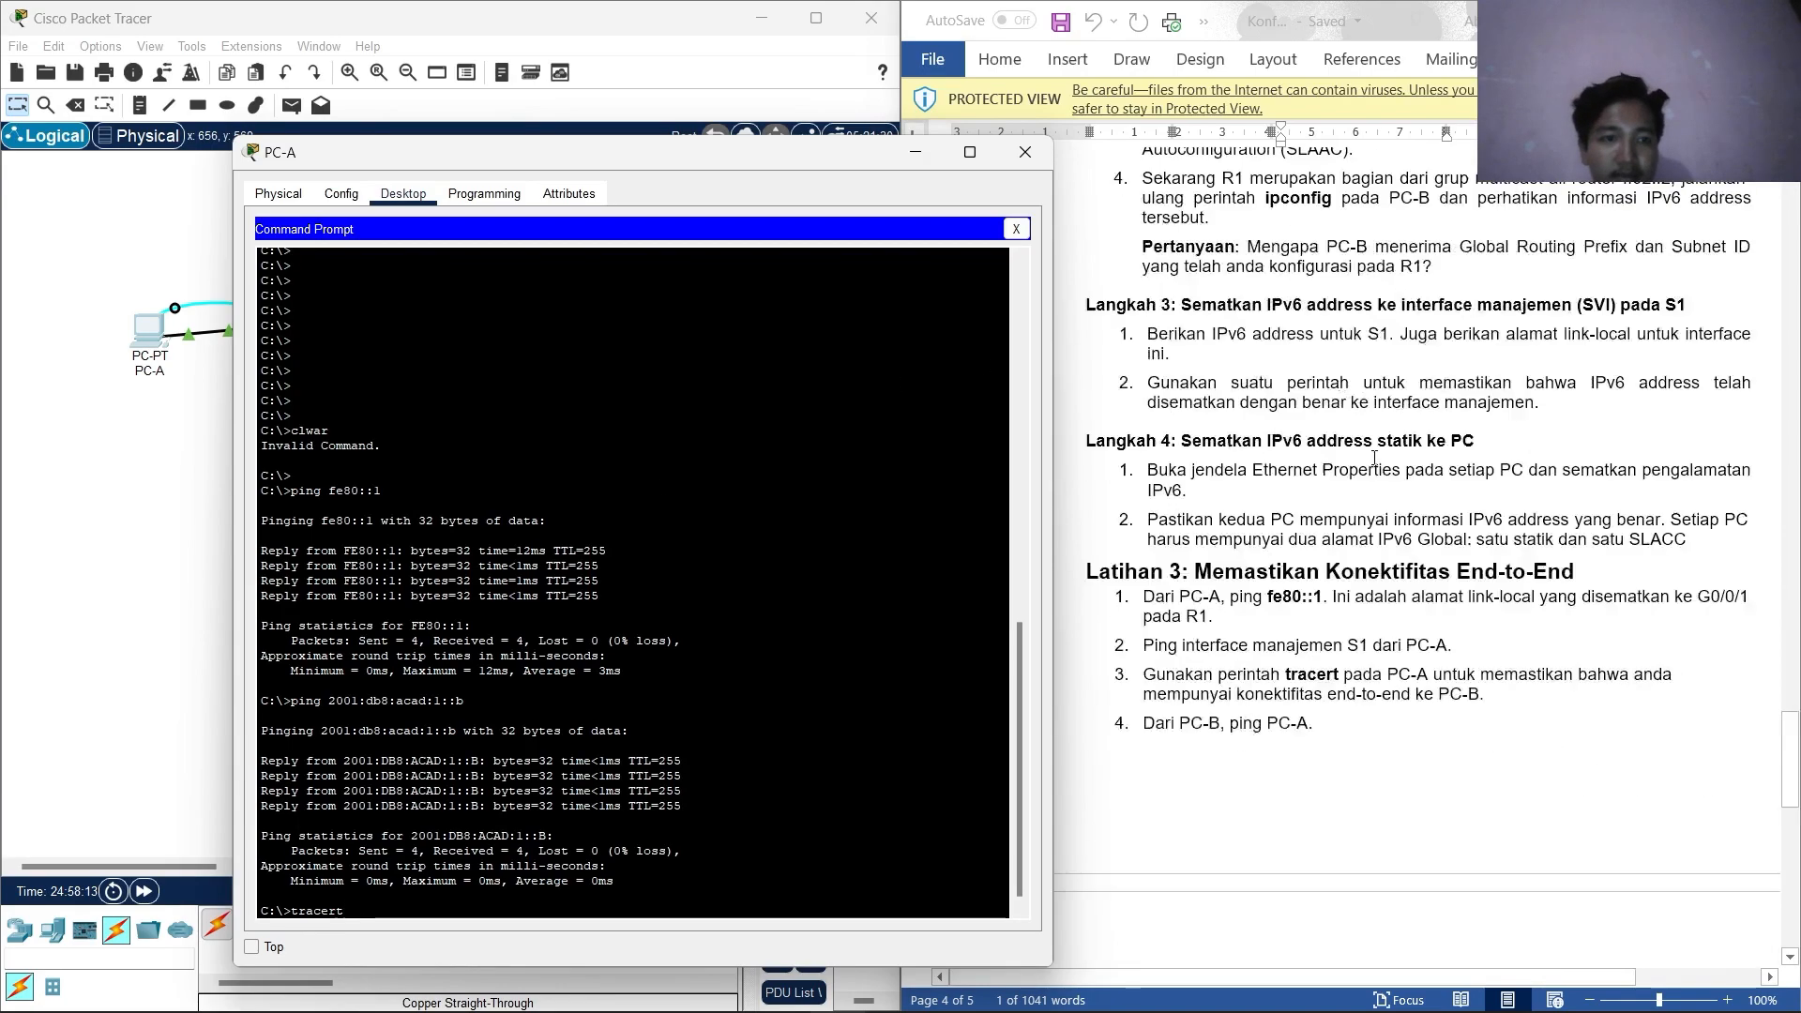
pyautogui.scroll(15, 1374, 460)
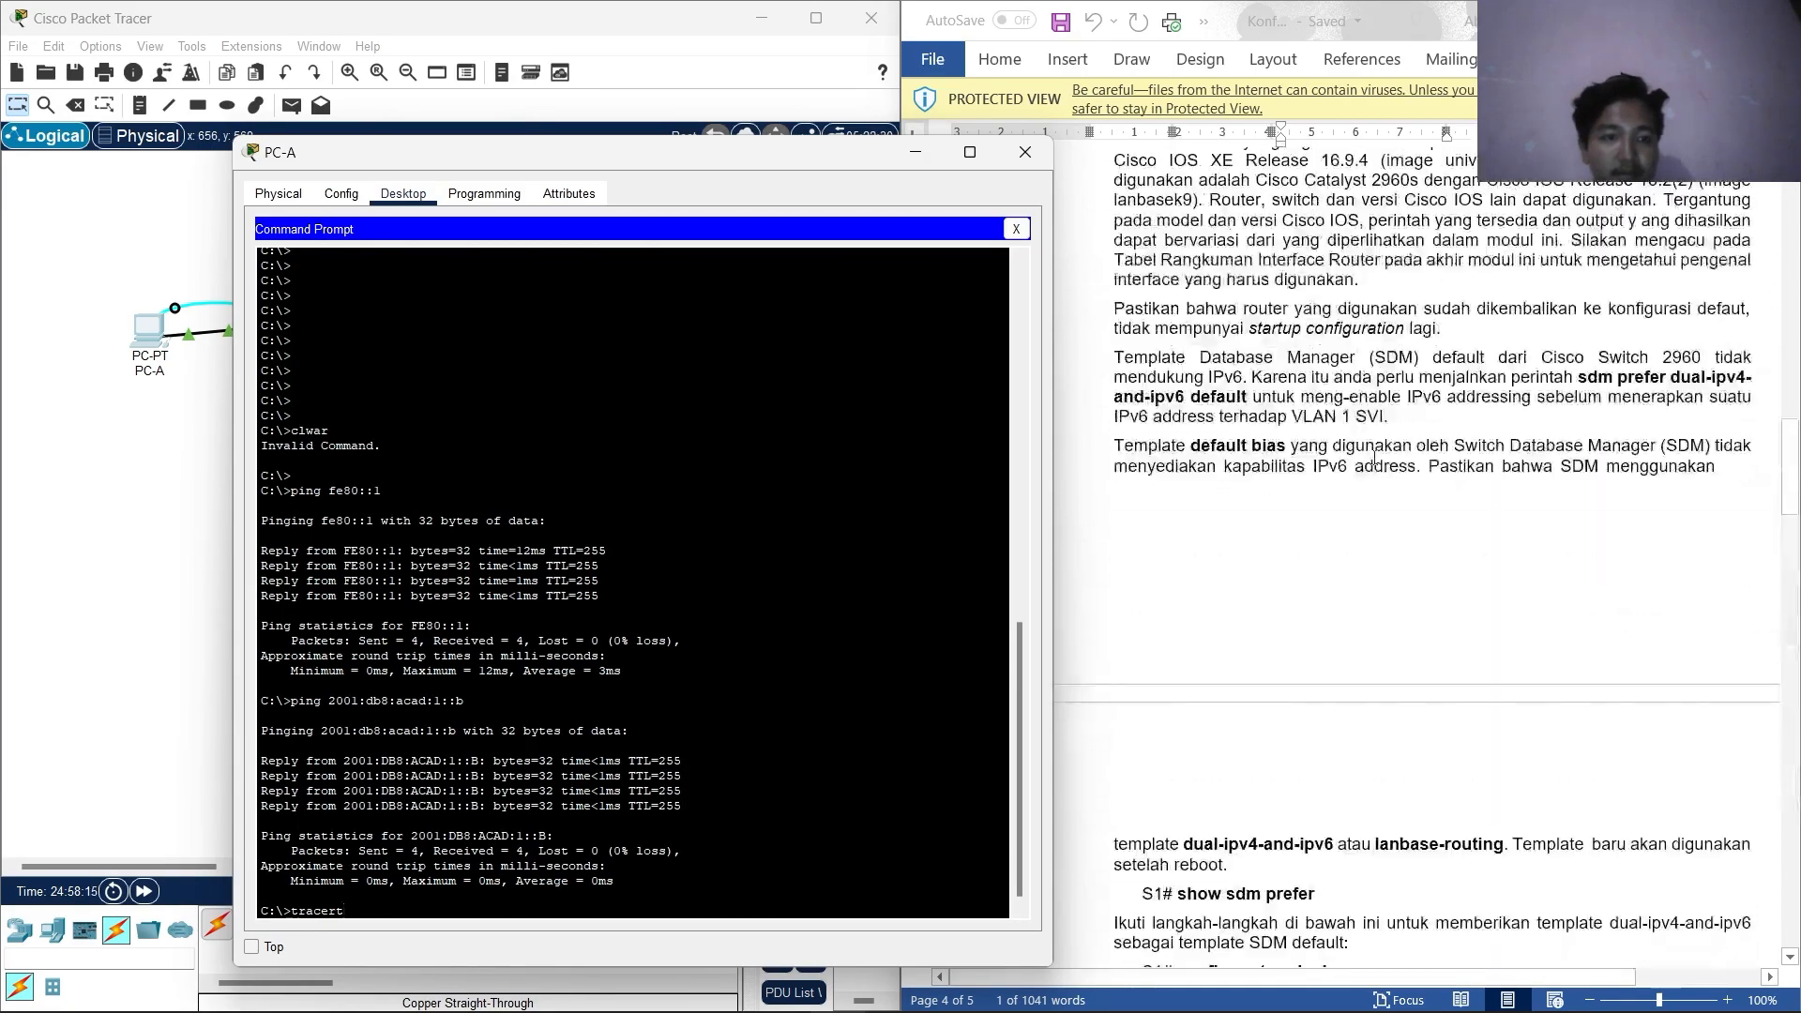
pyautogui.moveTo(1433, 428); pyautogui.dragTo(1295, 434)
pyautogui.rightClick(1295, 434)
pyautogui.click(1332, 480)
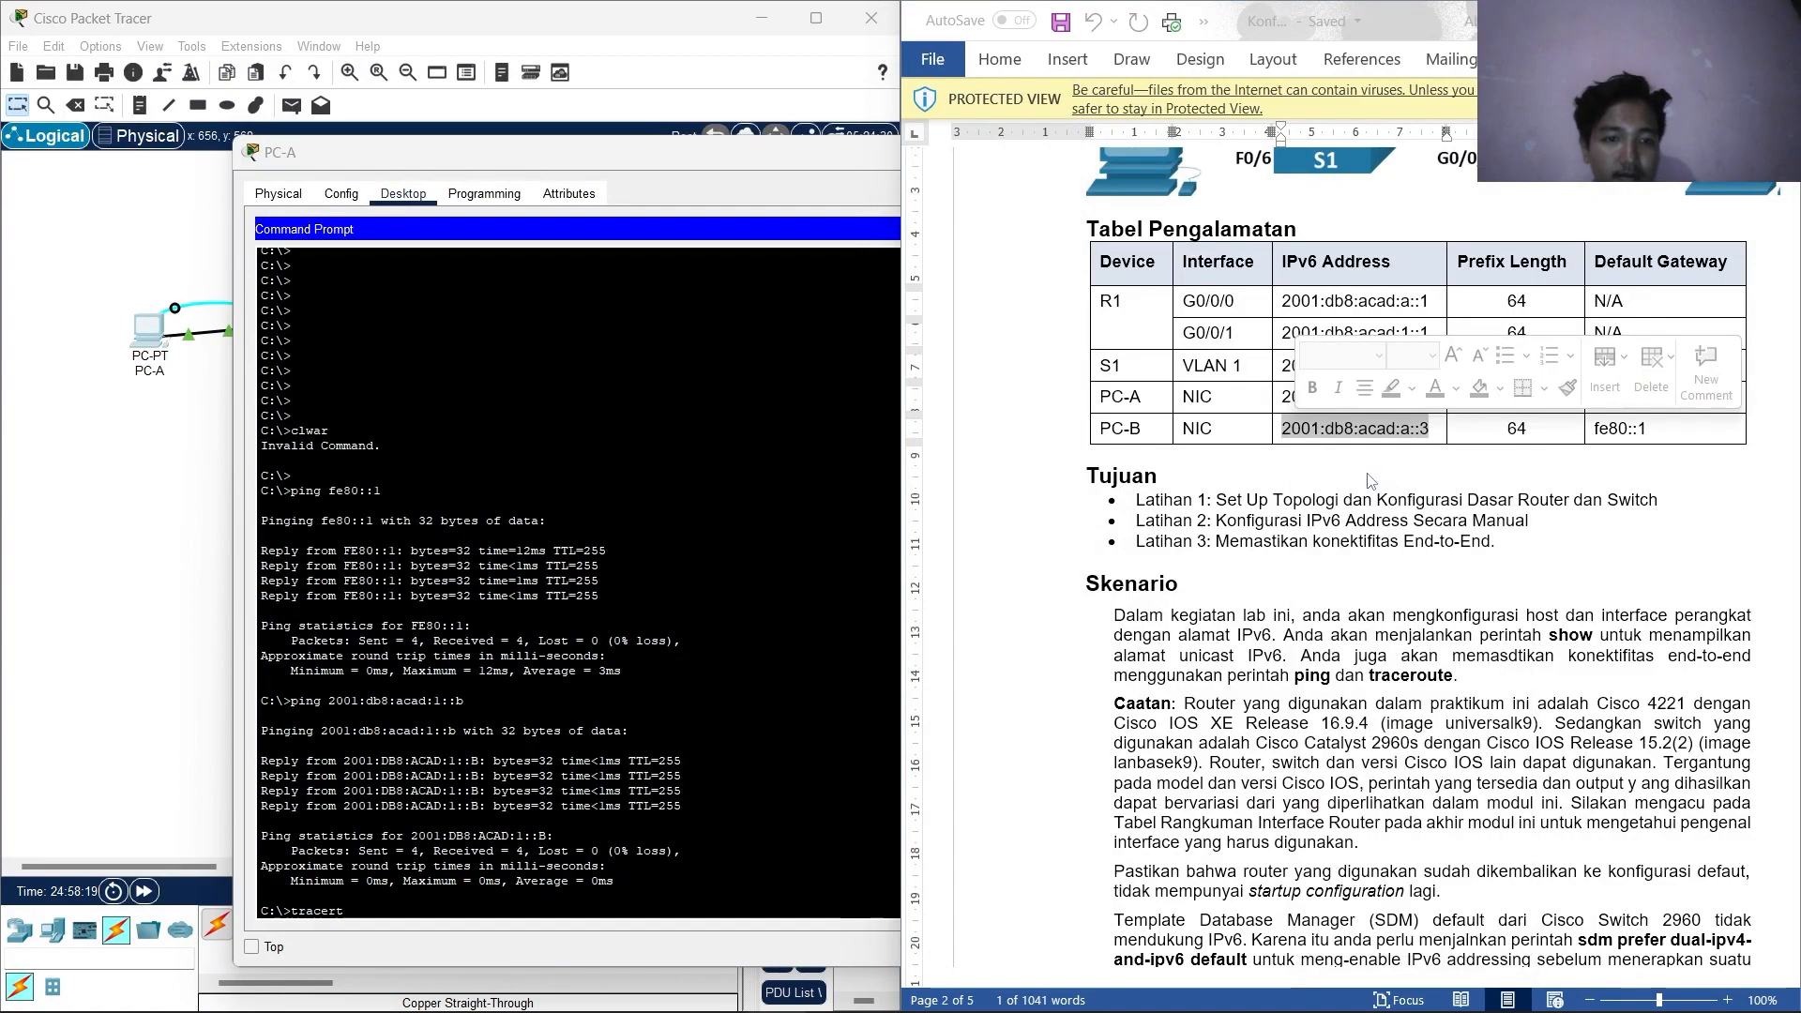
pyautogui.click(387, 917)
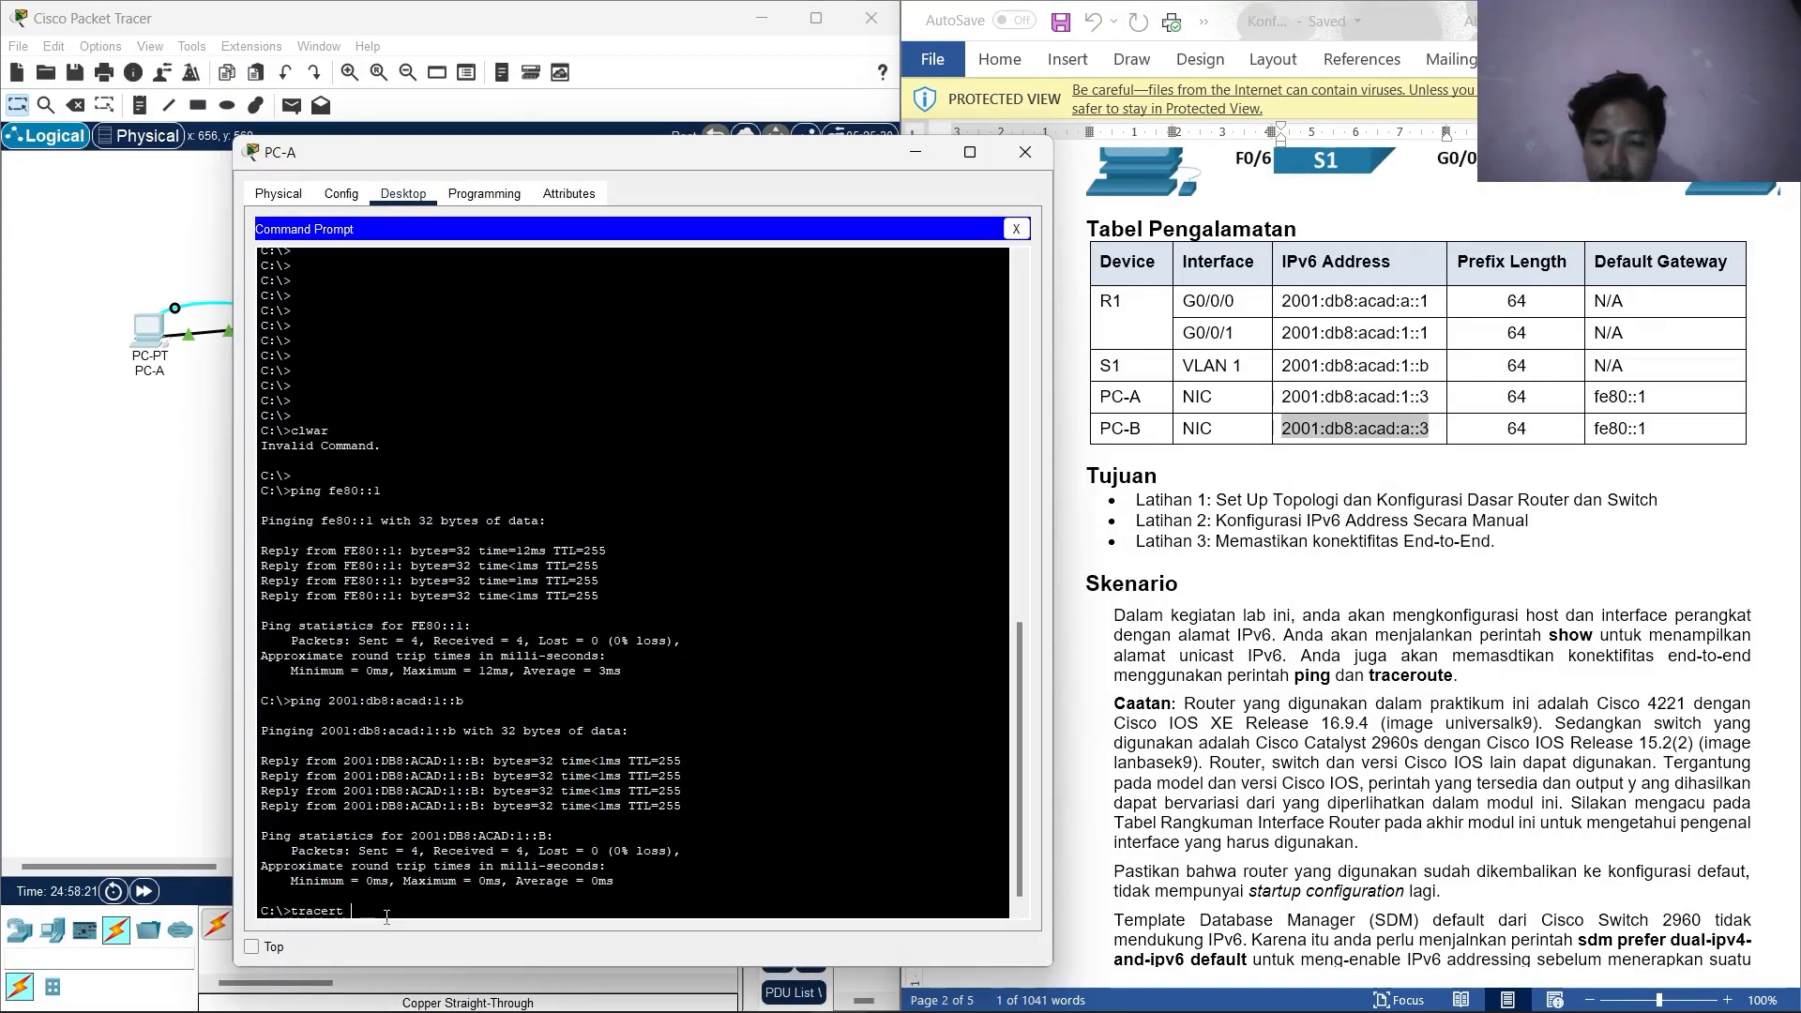
pyautogui.hotkey('ctrl', 'v')
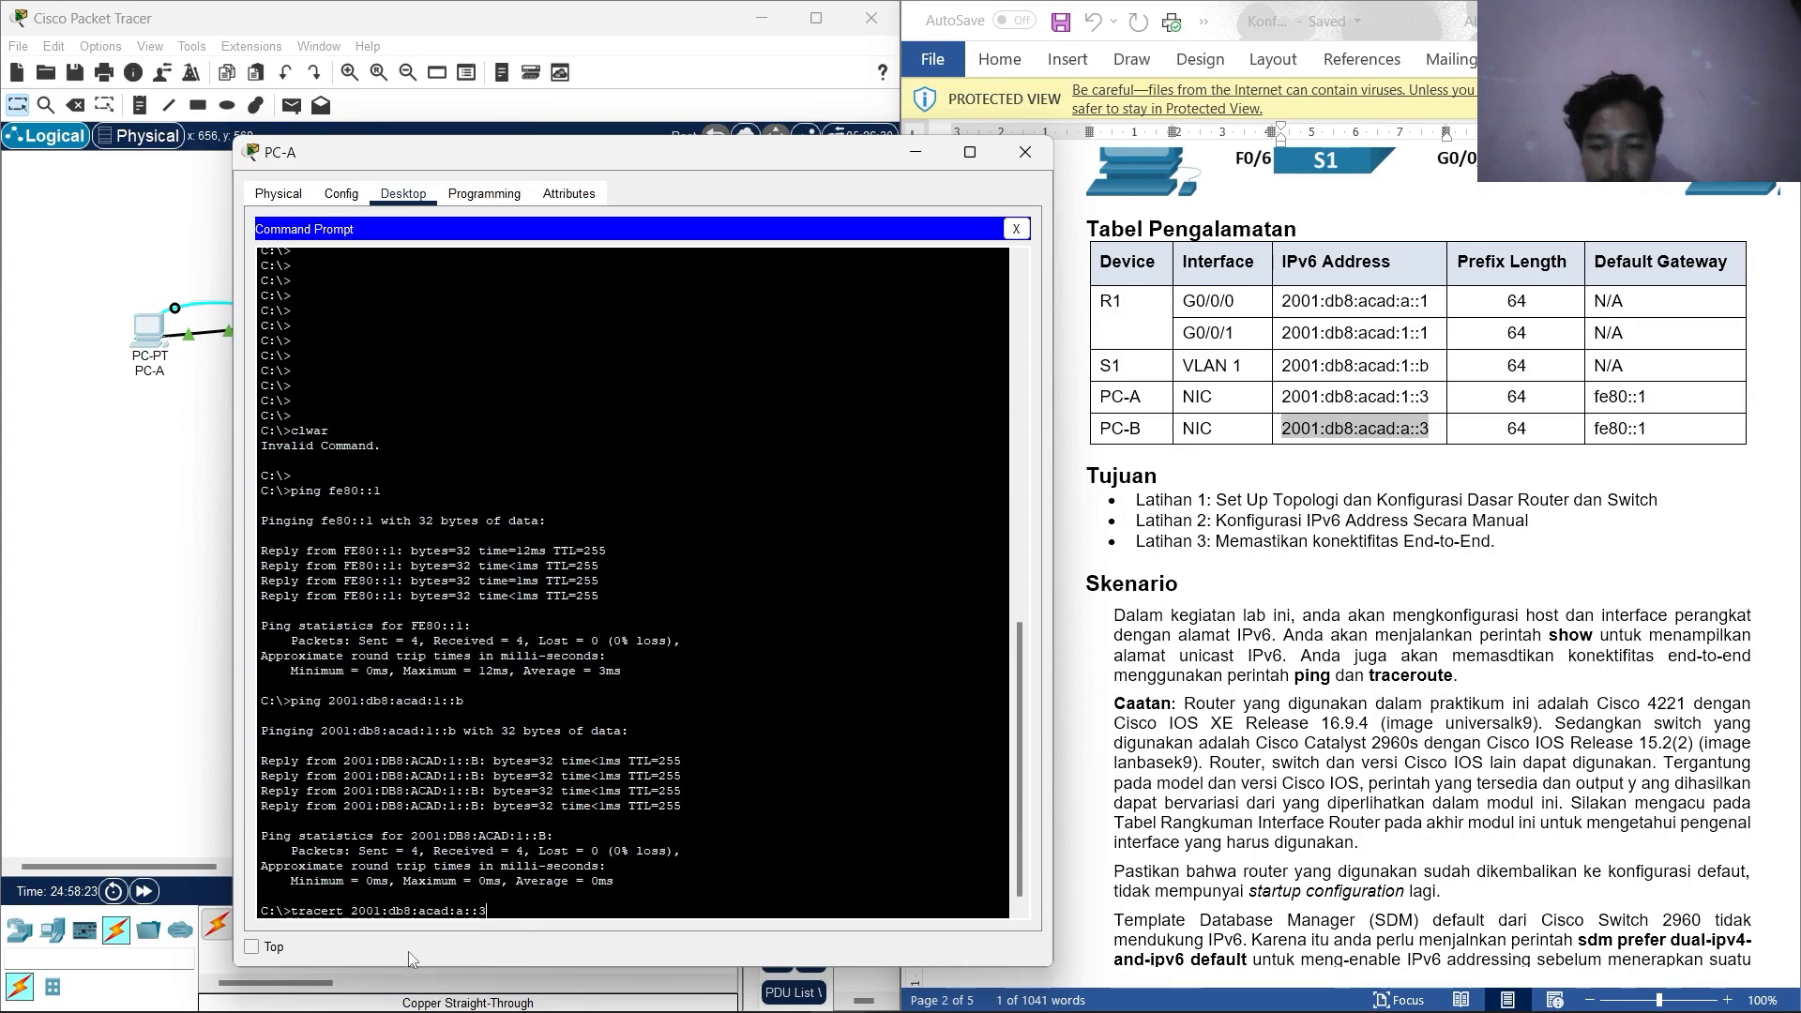
pyautogui.press('Return')
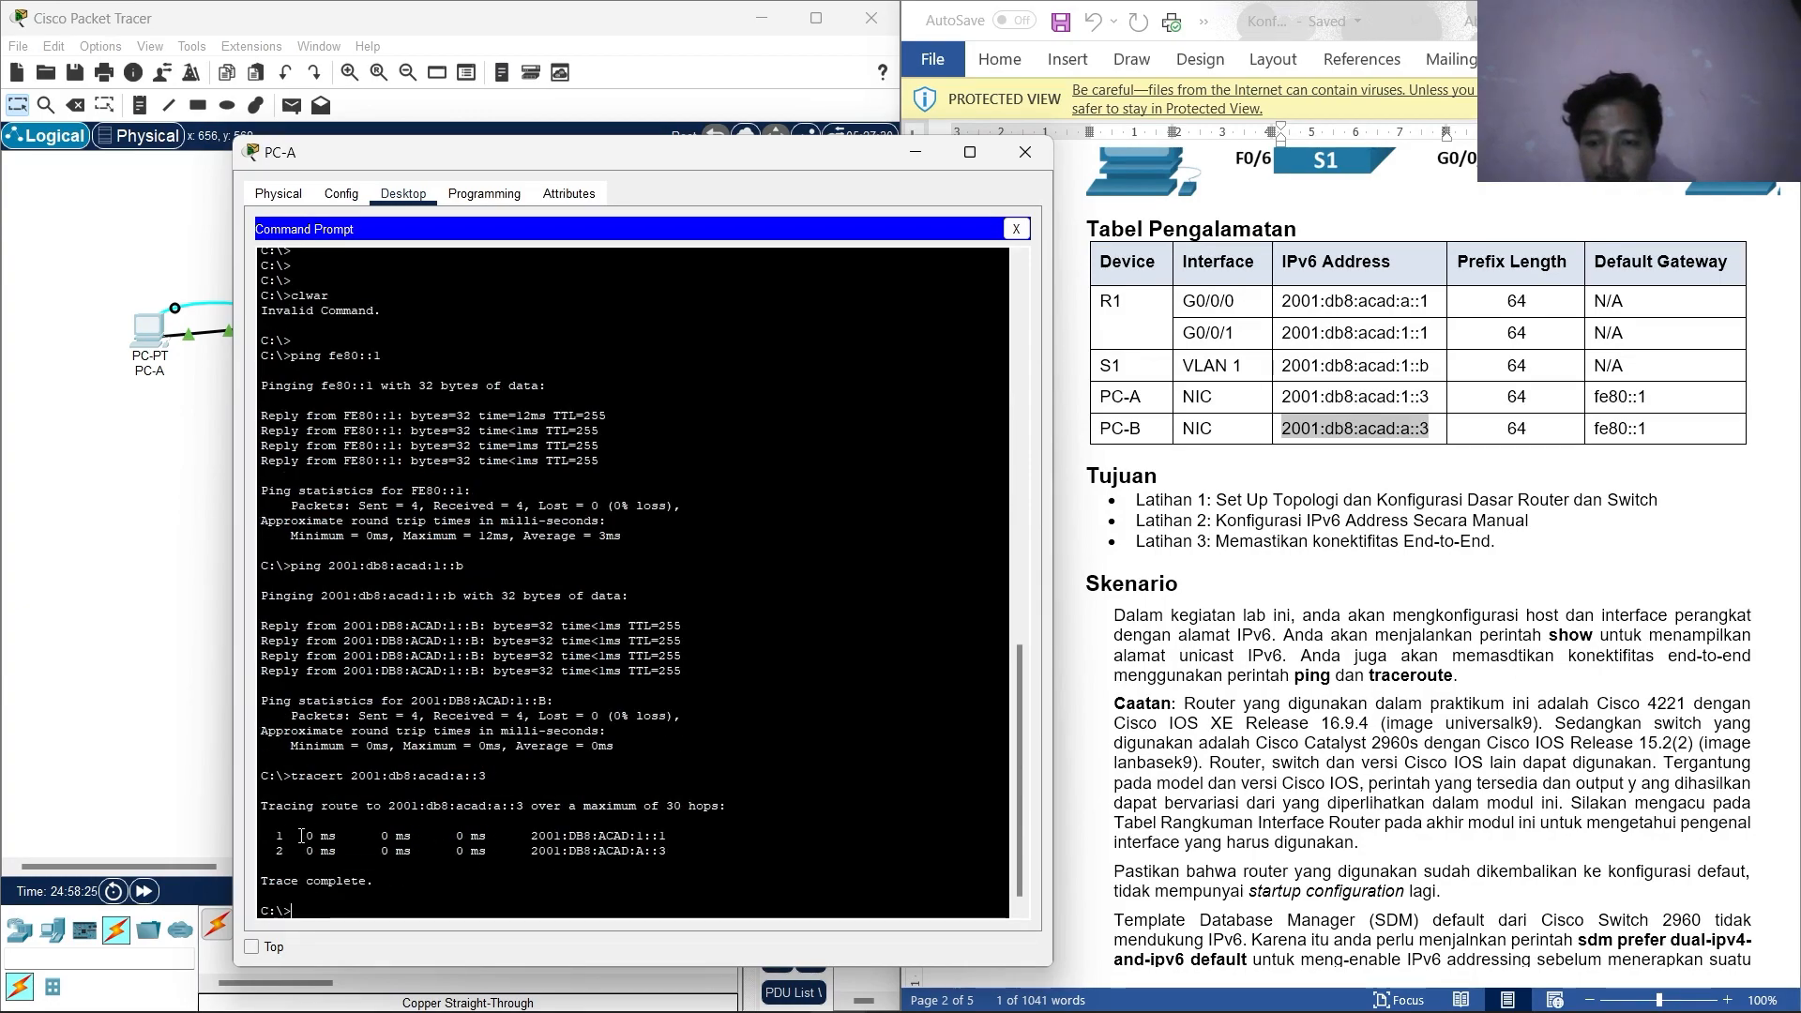
# Scroll the Word lab sheet through the Latihan 3 steps and close PC-A's window.
pyautogui.scroll(3, 1441, 556)
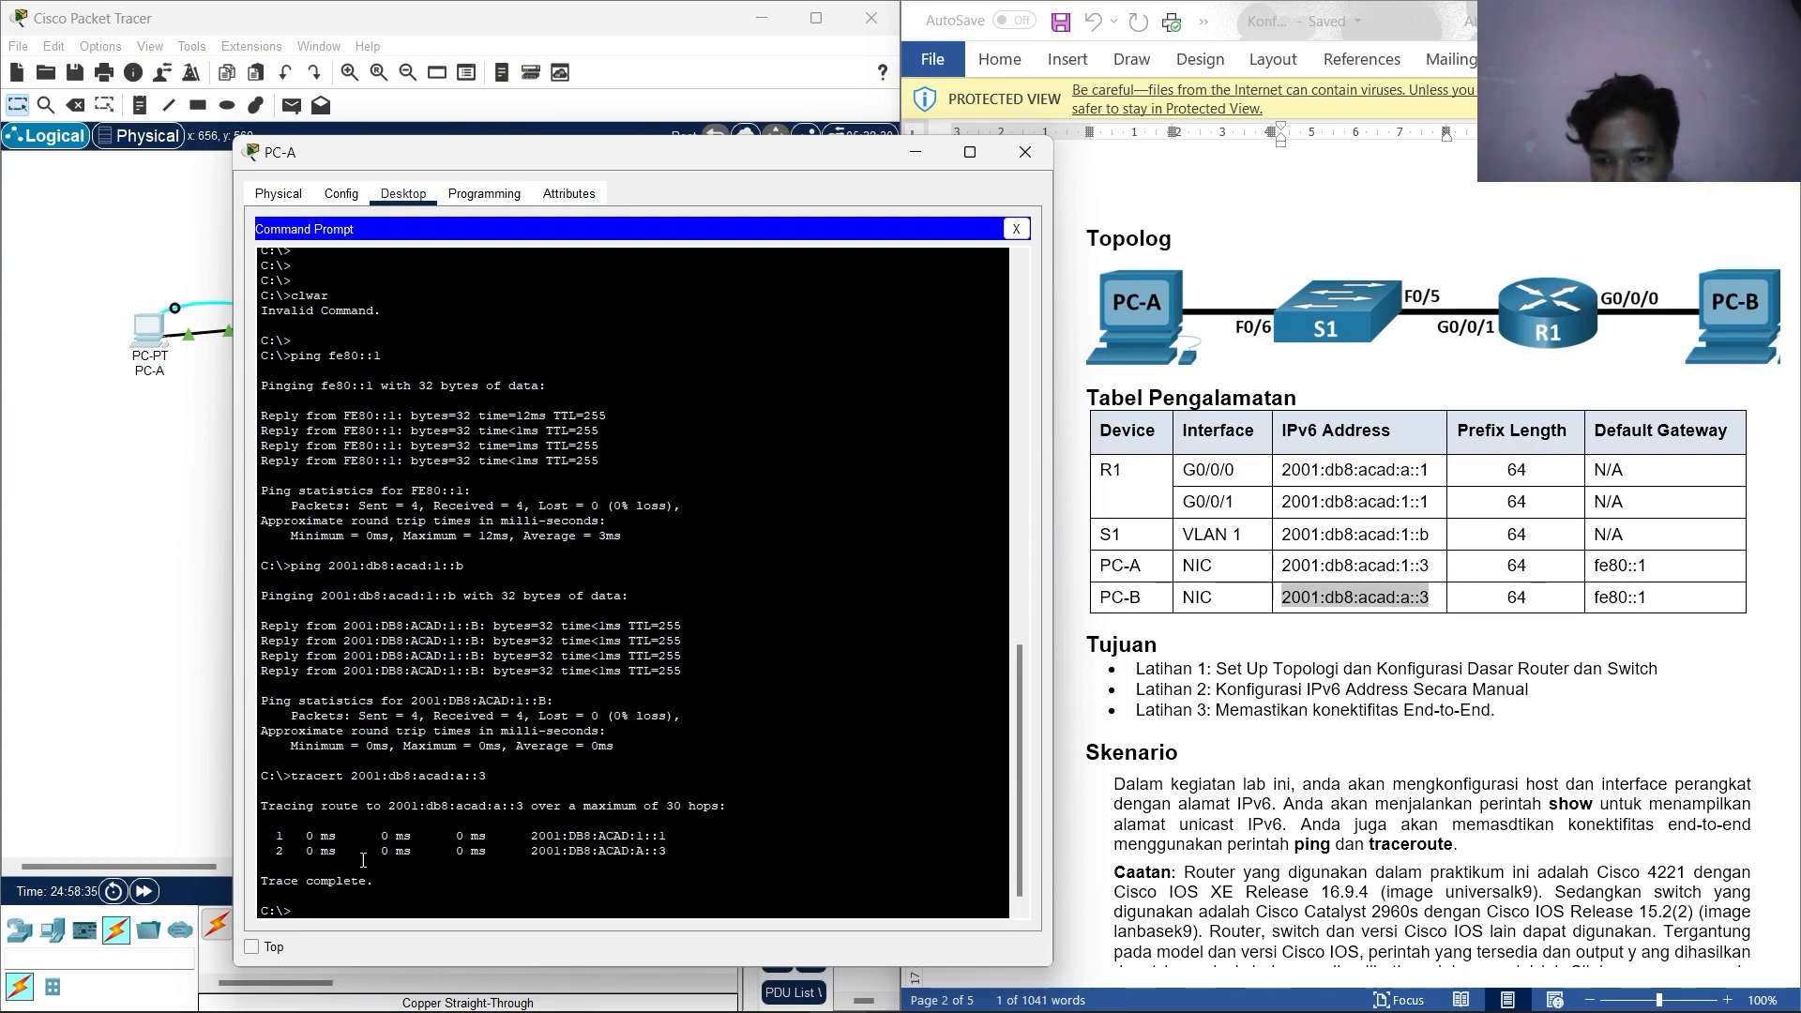
pyautogui.moveTo(370, 877); pyautogui.dragTo(299, 881)
pyautogui.scroll(-9, 1388, 721)
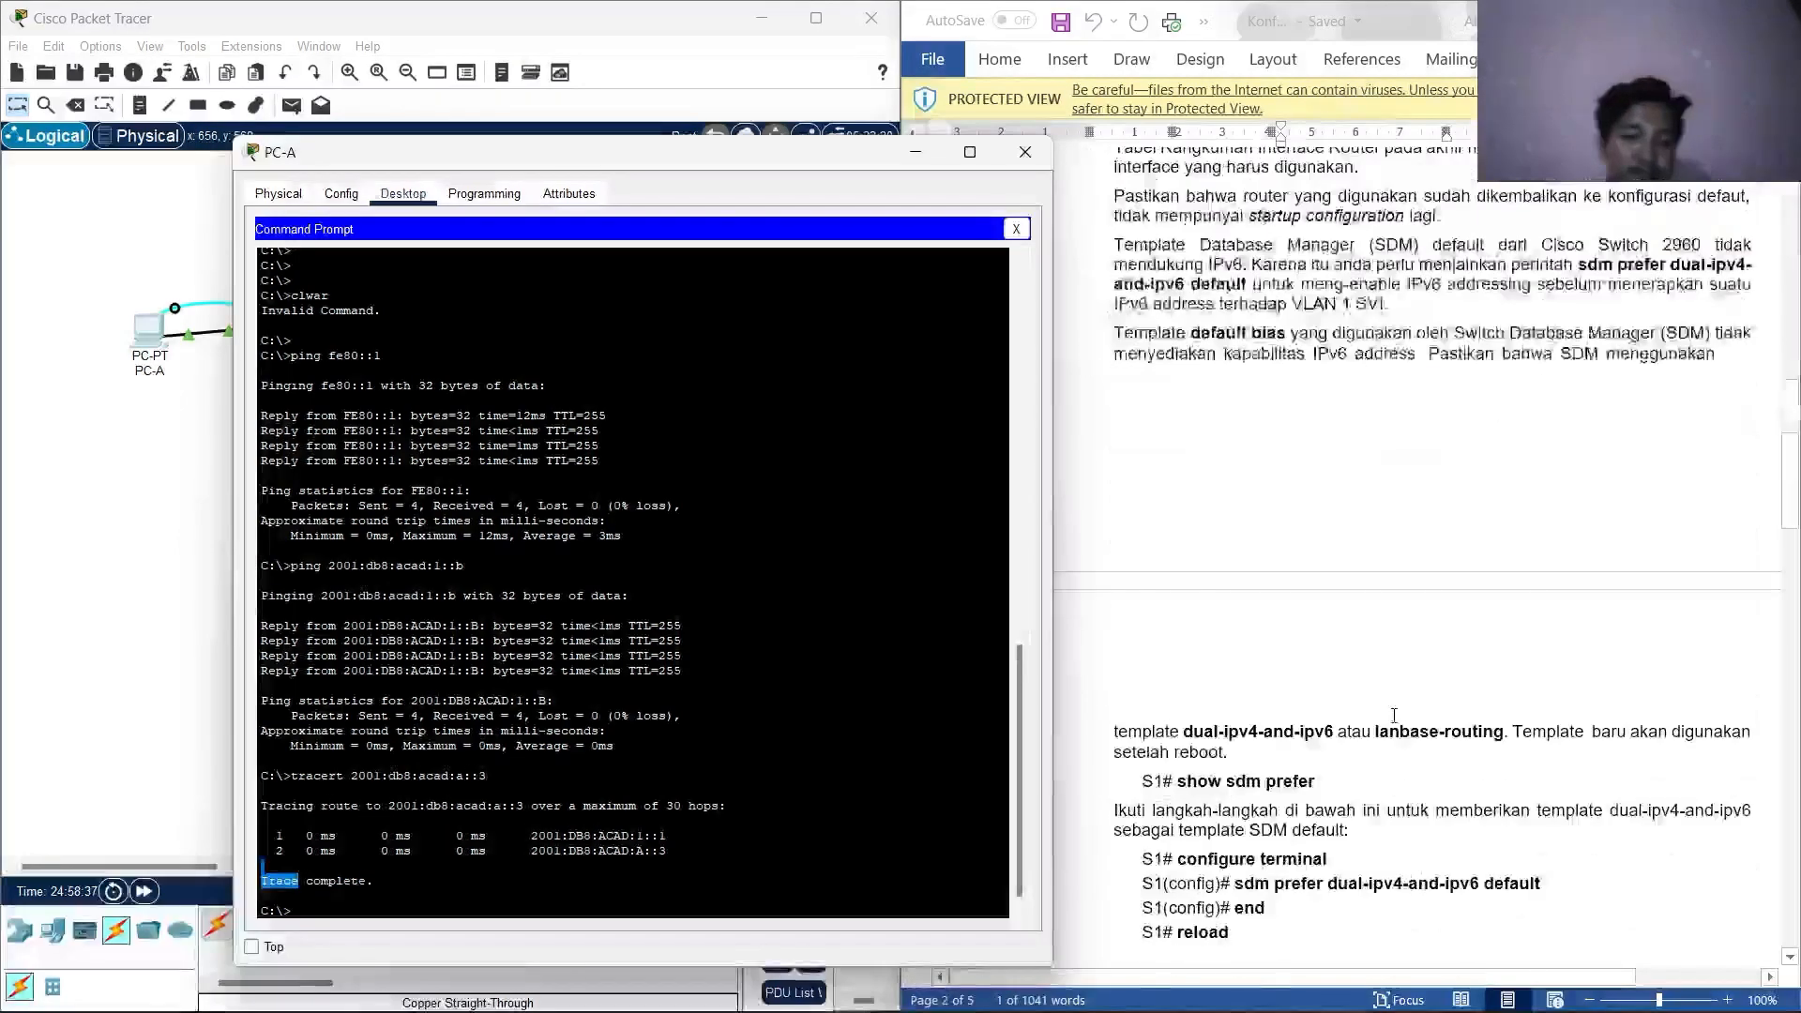
pyautogui.scroll(-20, 1387, 711)
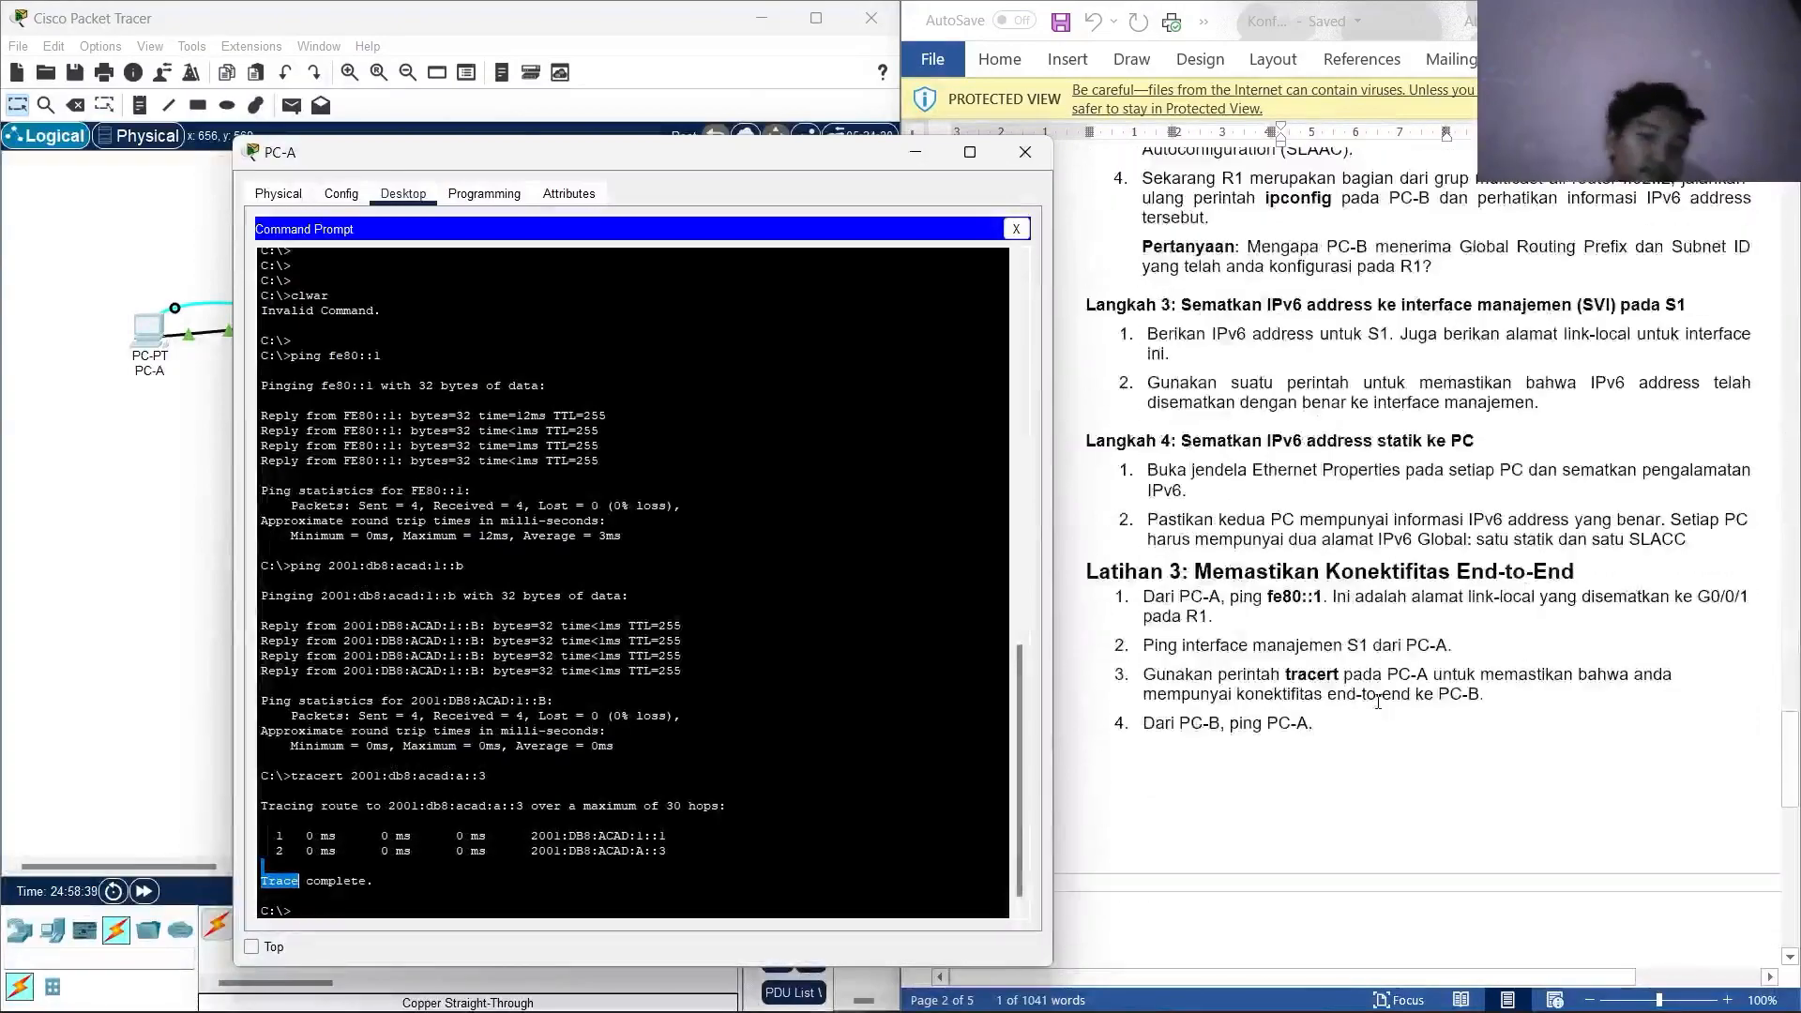
pyautogui.scroll(-1, 1332, 516)
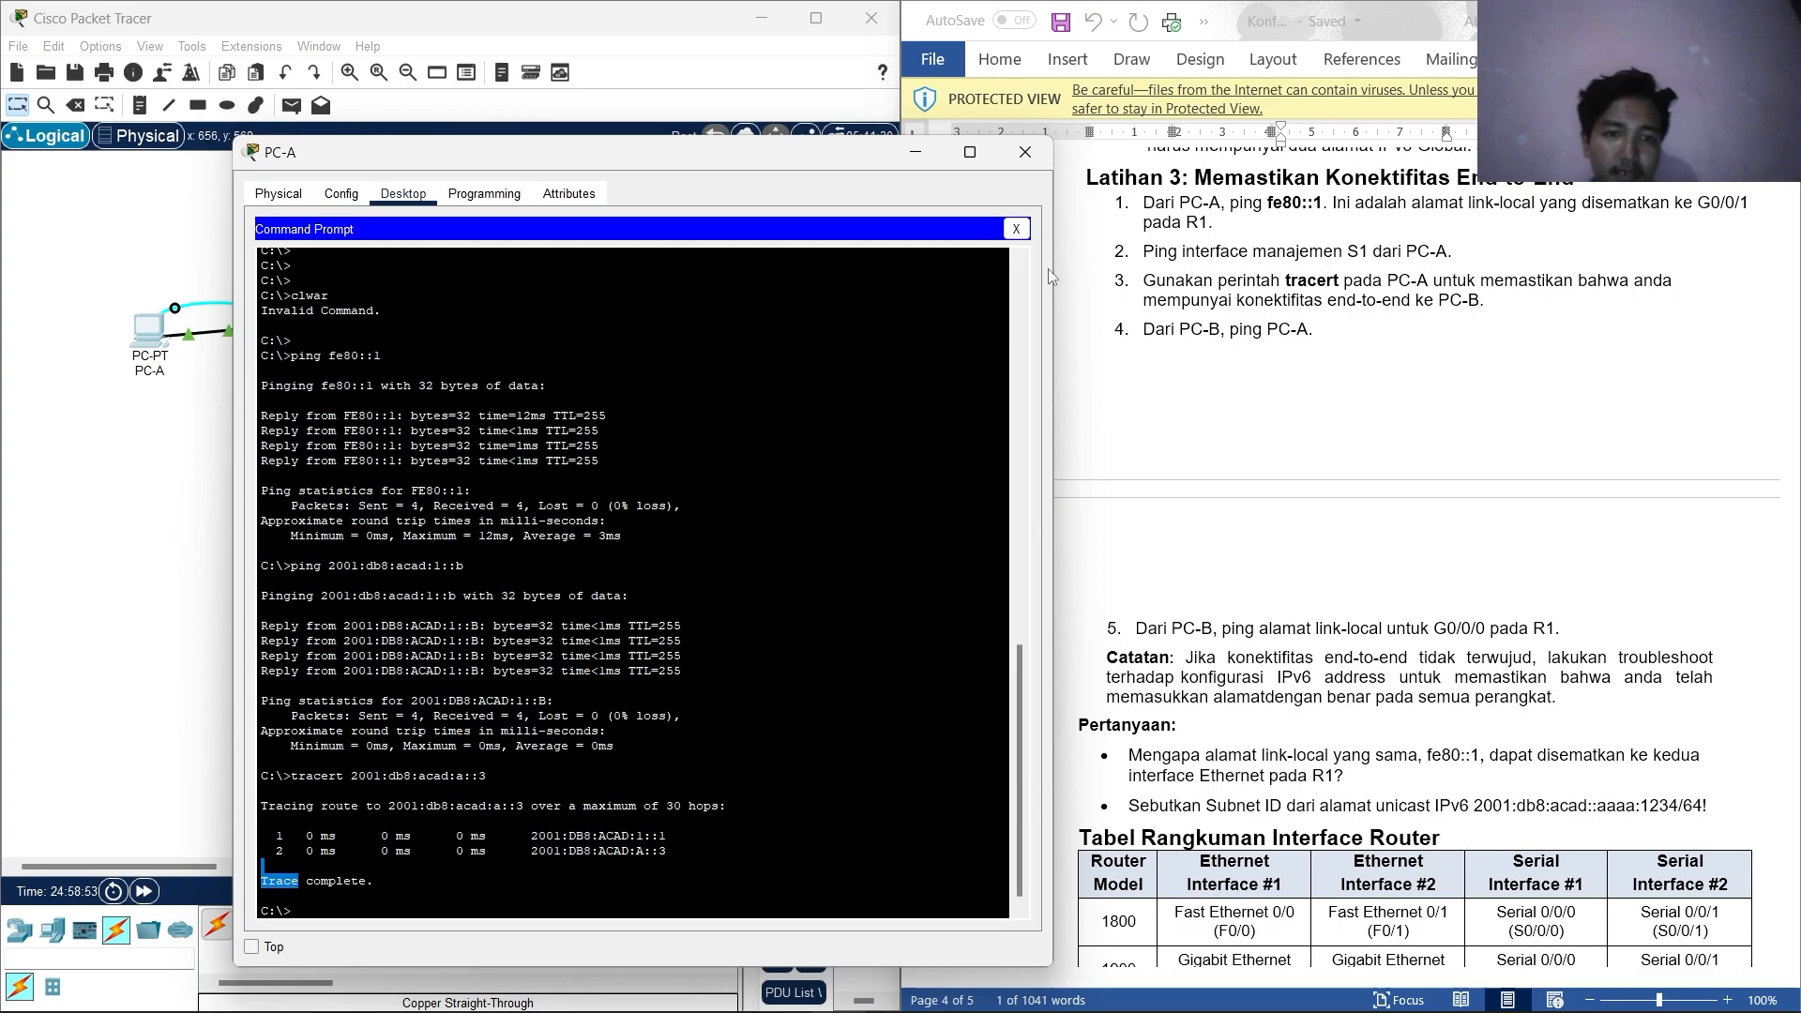
pyautogui.click(1025, 152)
# Run ipconfig in PC-B's Command Prompt.
pyautogui.click(617, 306)
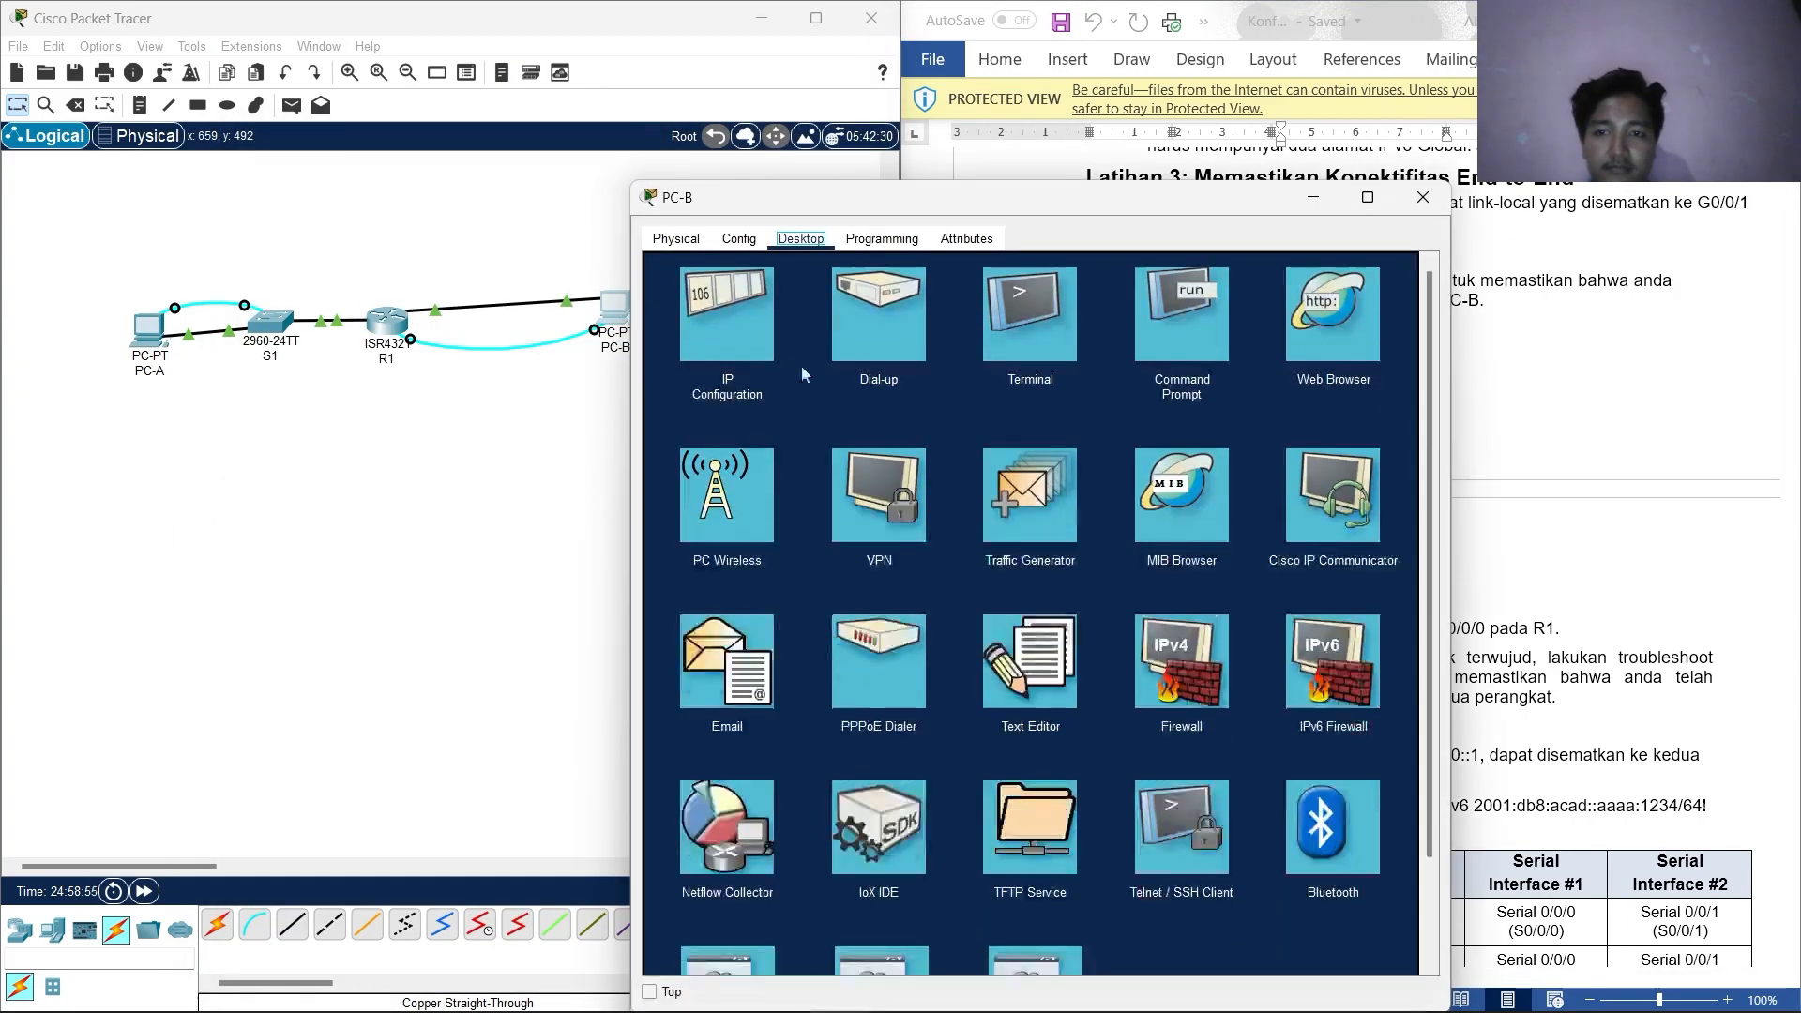
pyautogui.click(1175, 334)
pyautogui.scroll(-1, 951, 583)
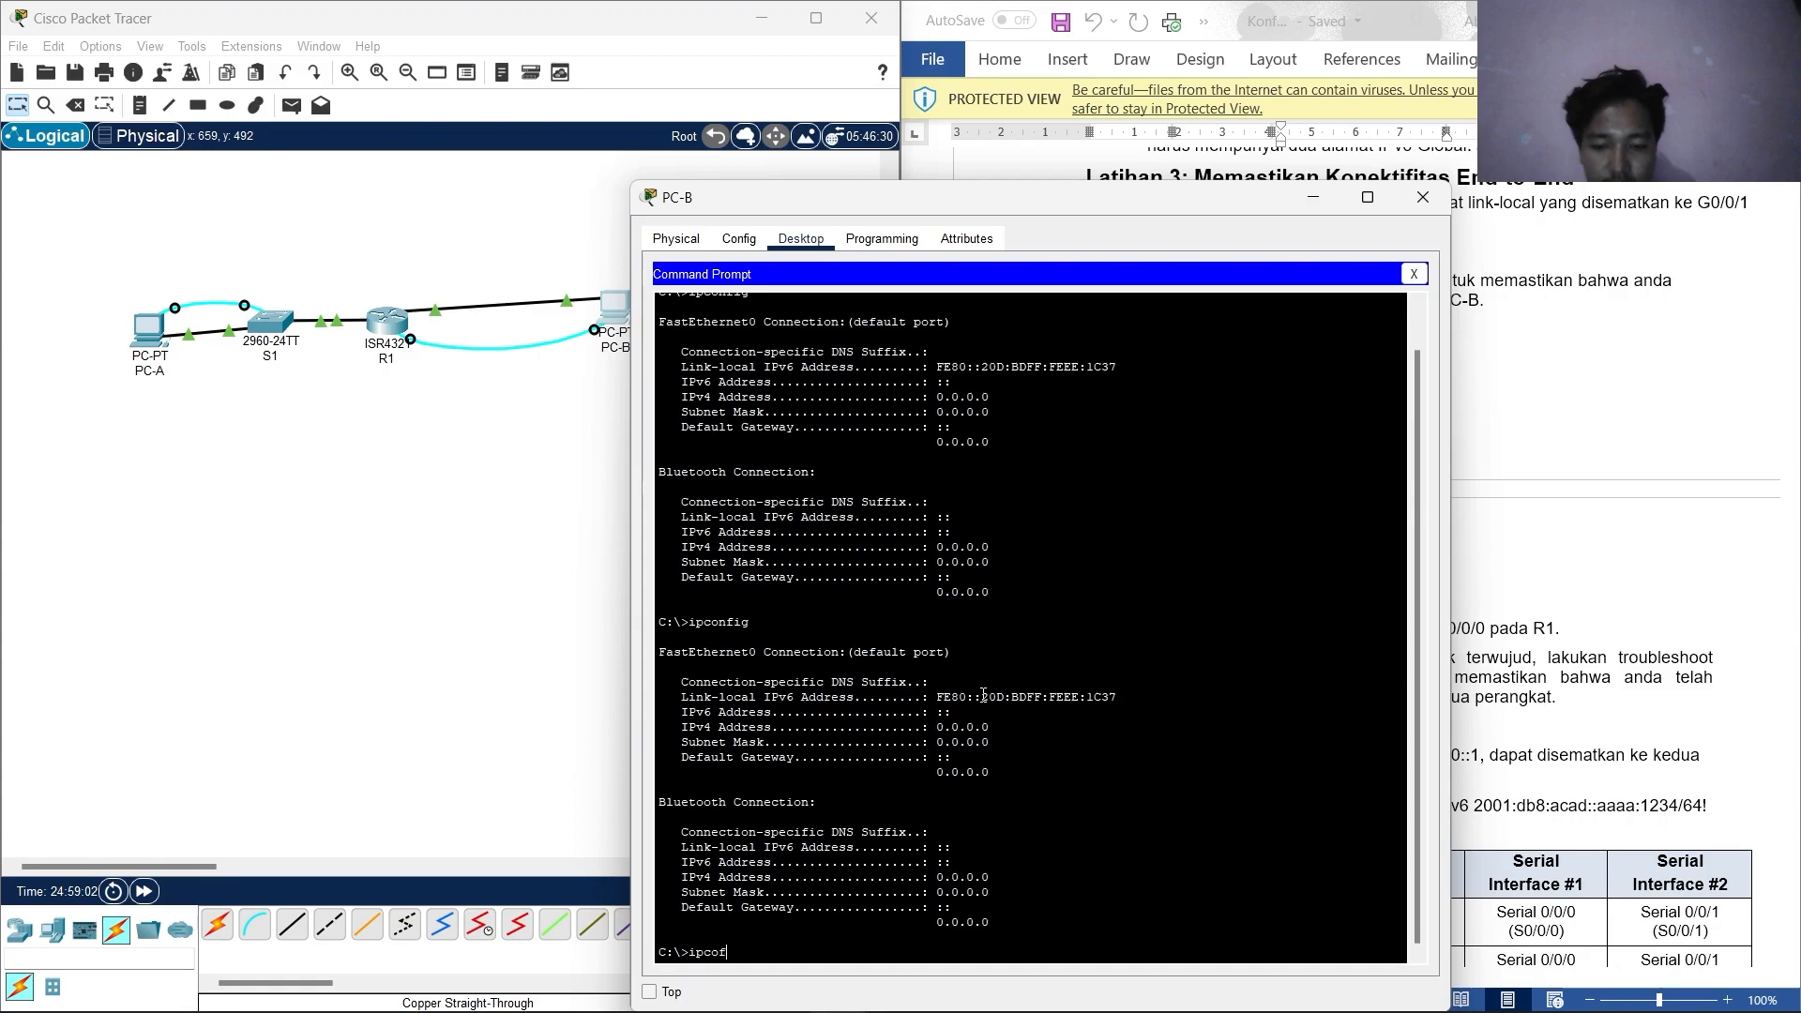
pyautogui.press('BackSpace')
pyautogui.press('BackSpace')
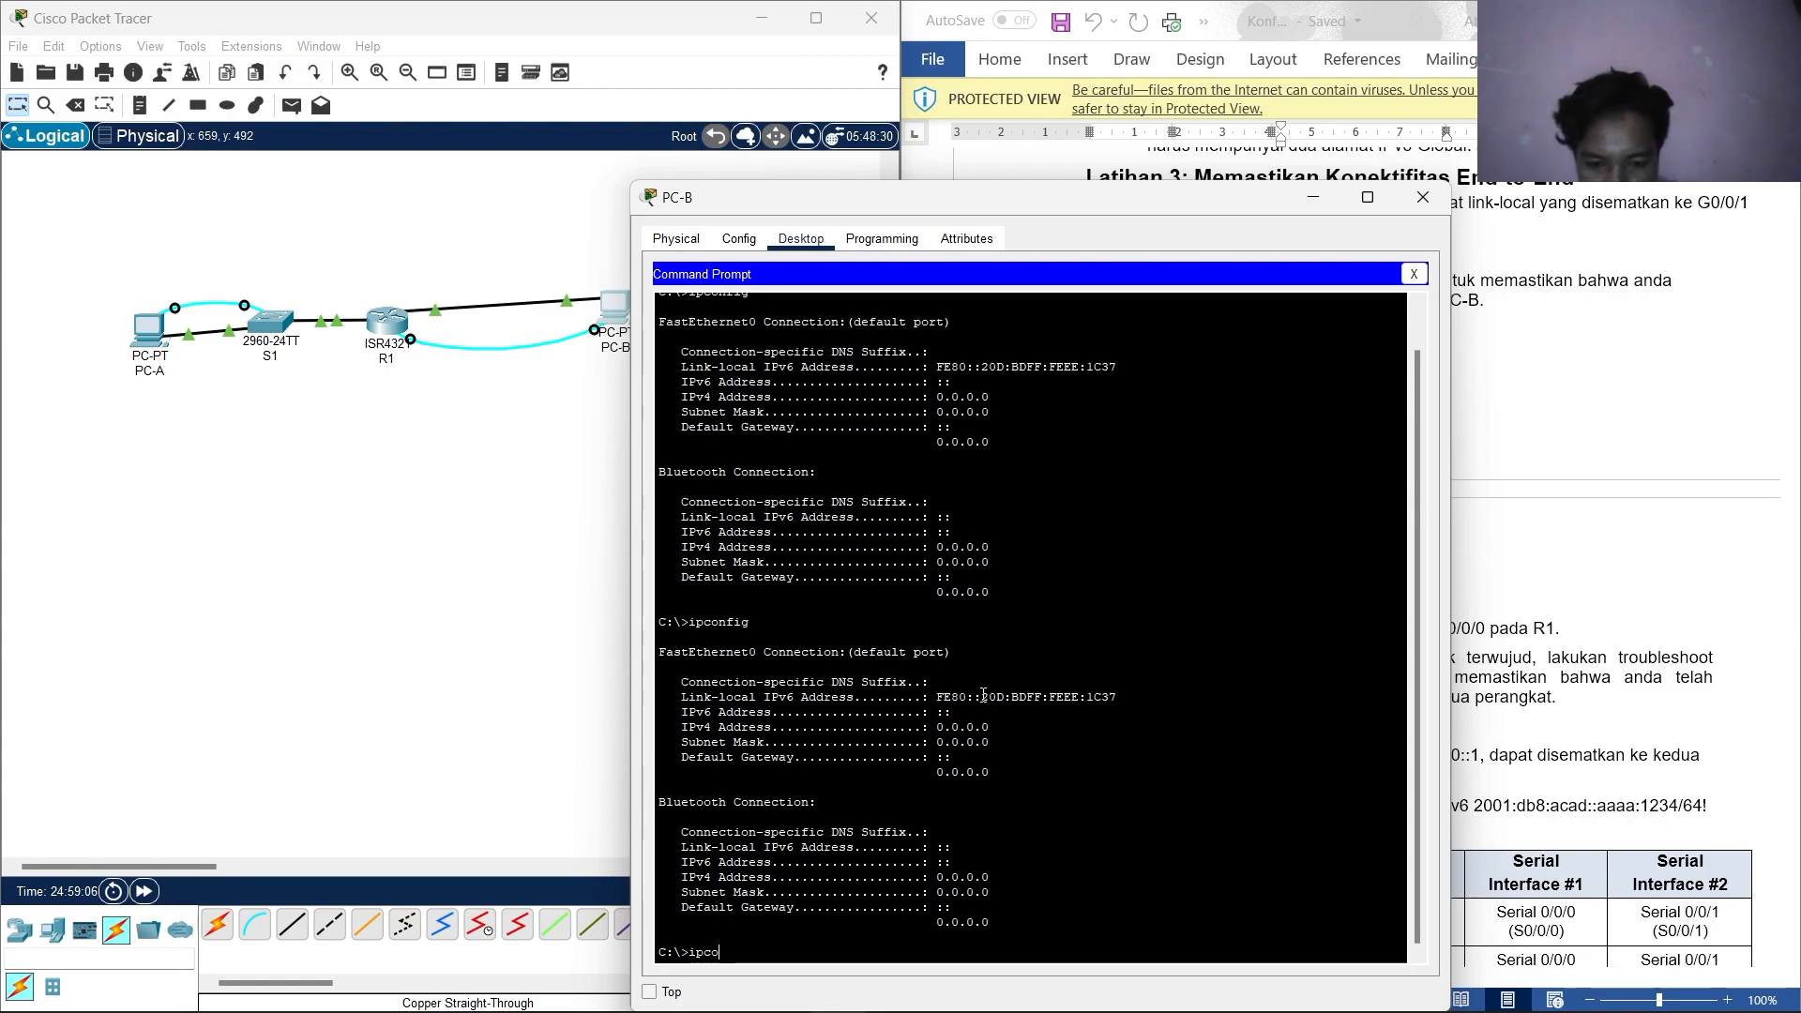
pyautogui.write('nfig')
pyautogui.press('Return')
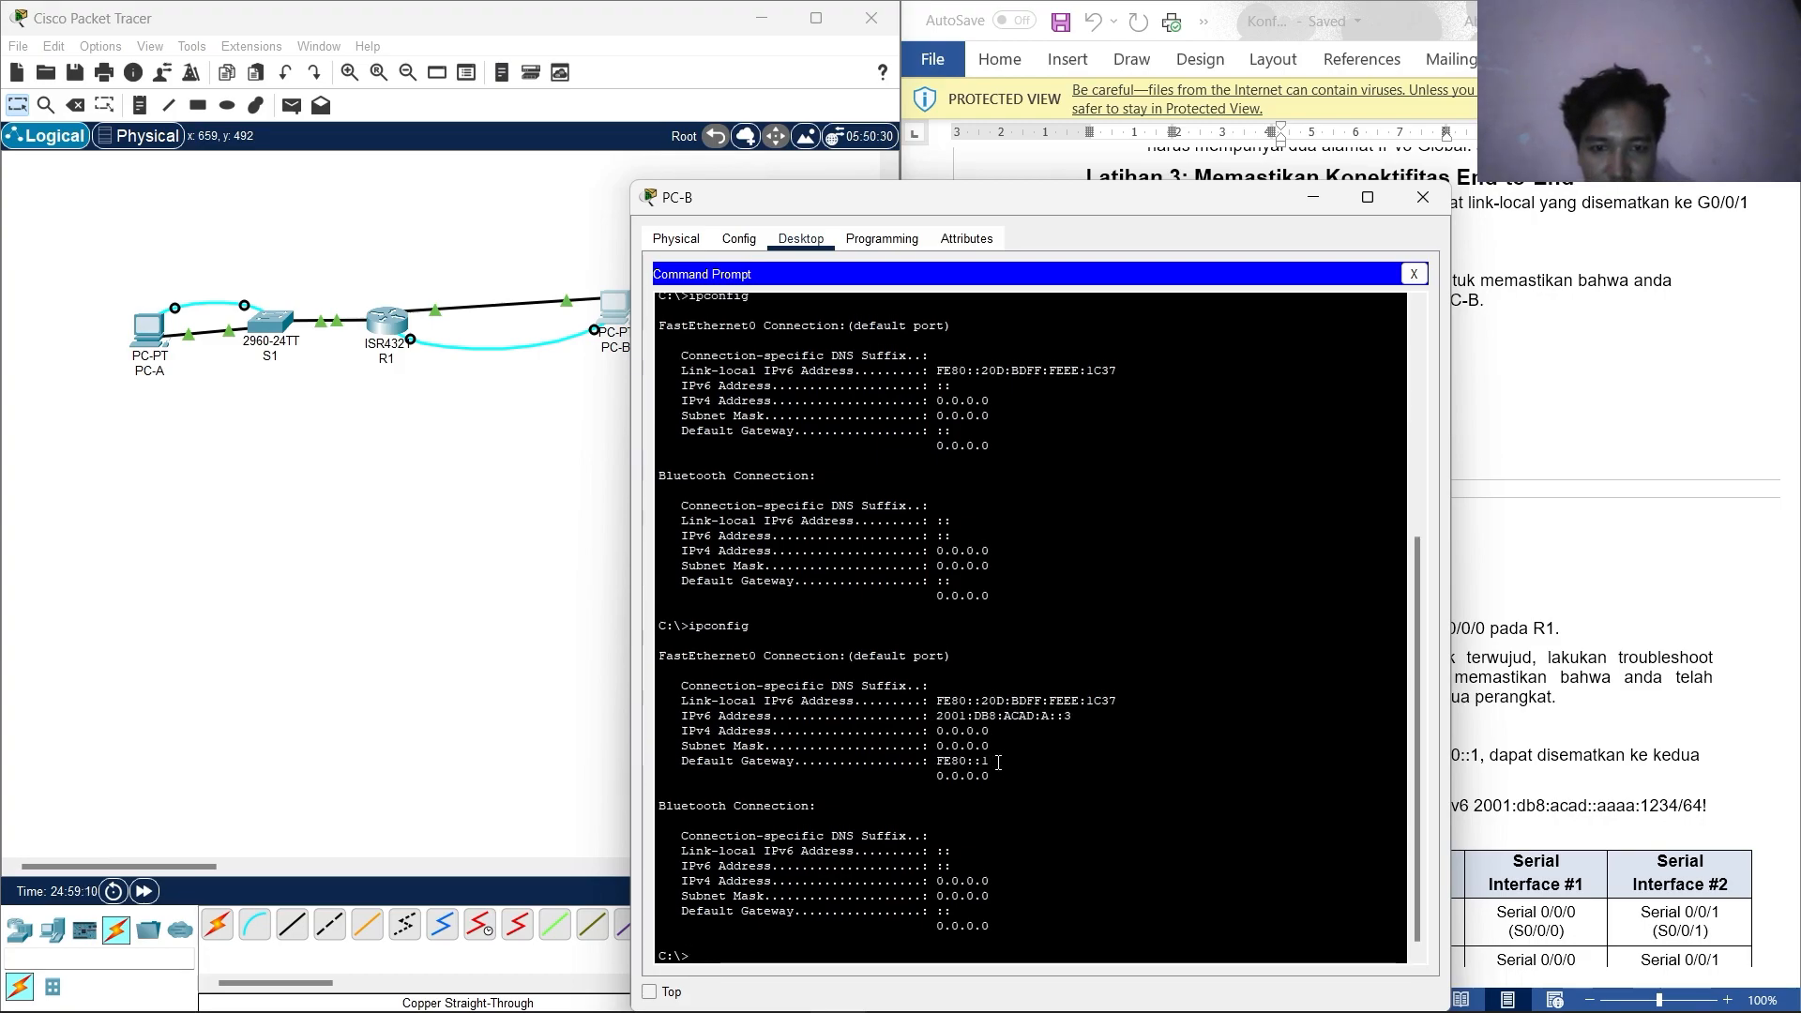
# Highlight gateway FE80::1 in the output, then move PC-B's terminal beside the lab sheet.
pyautogui.moveTo(989, 760); pyautogui.dragTo(910, 762)
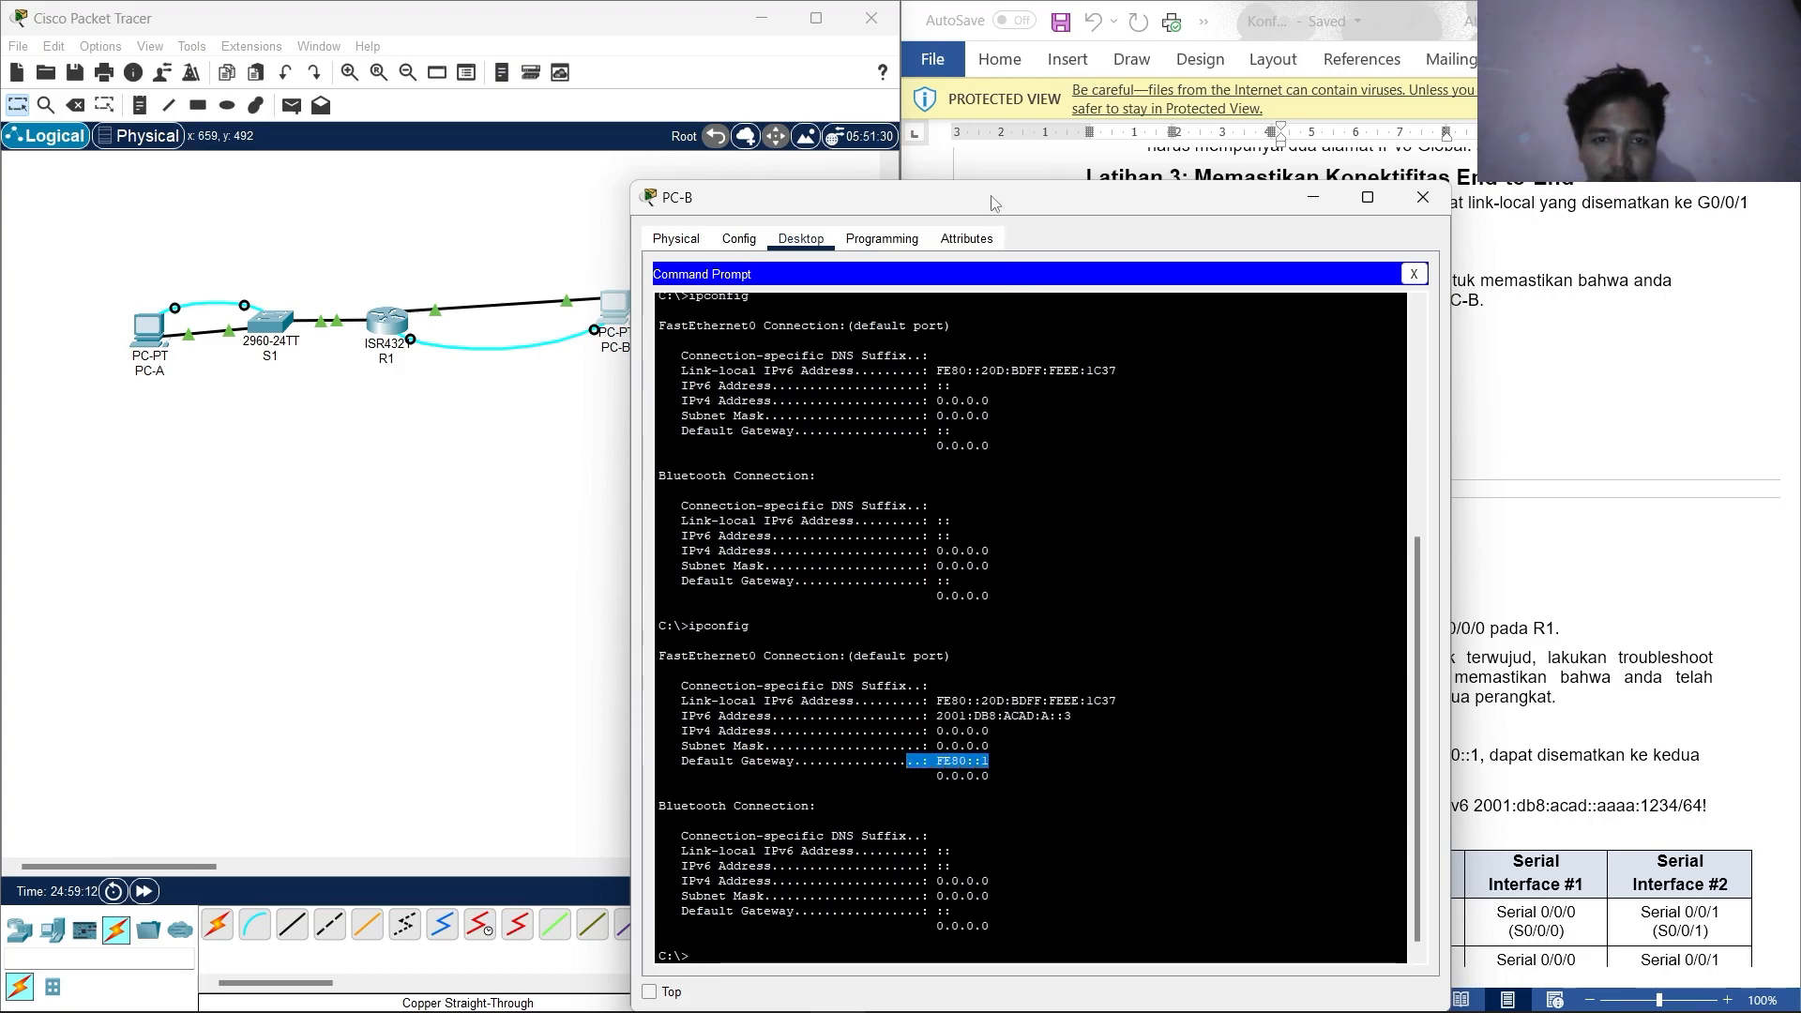
pyautogui.moveTo(994, 202); pyautogui.dragTo(508, 177)
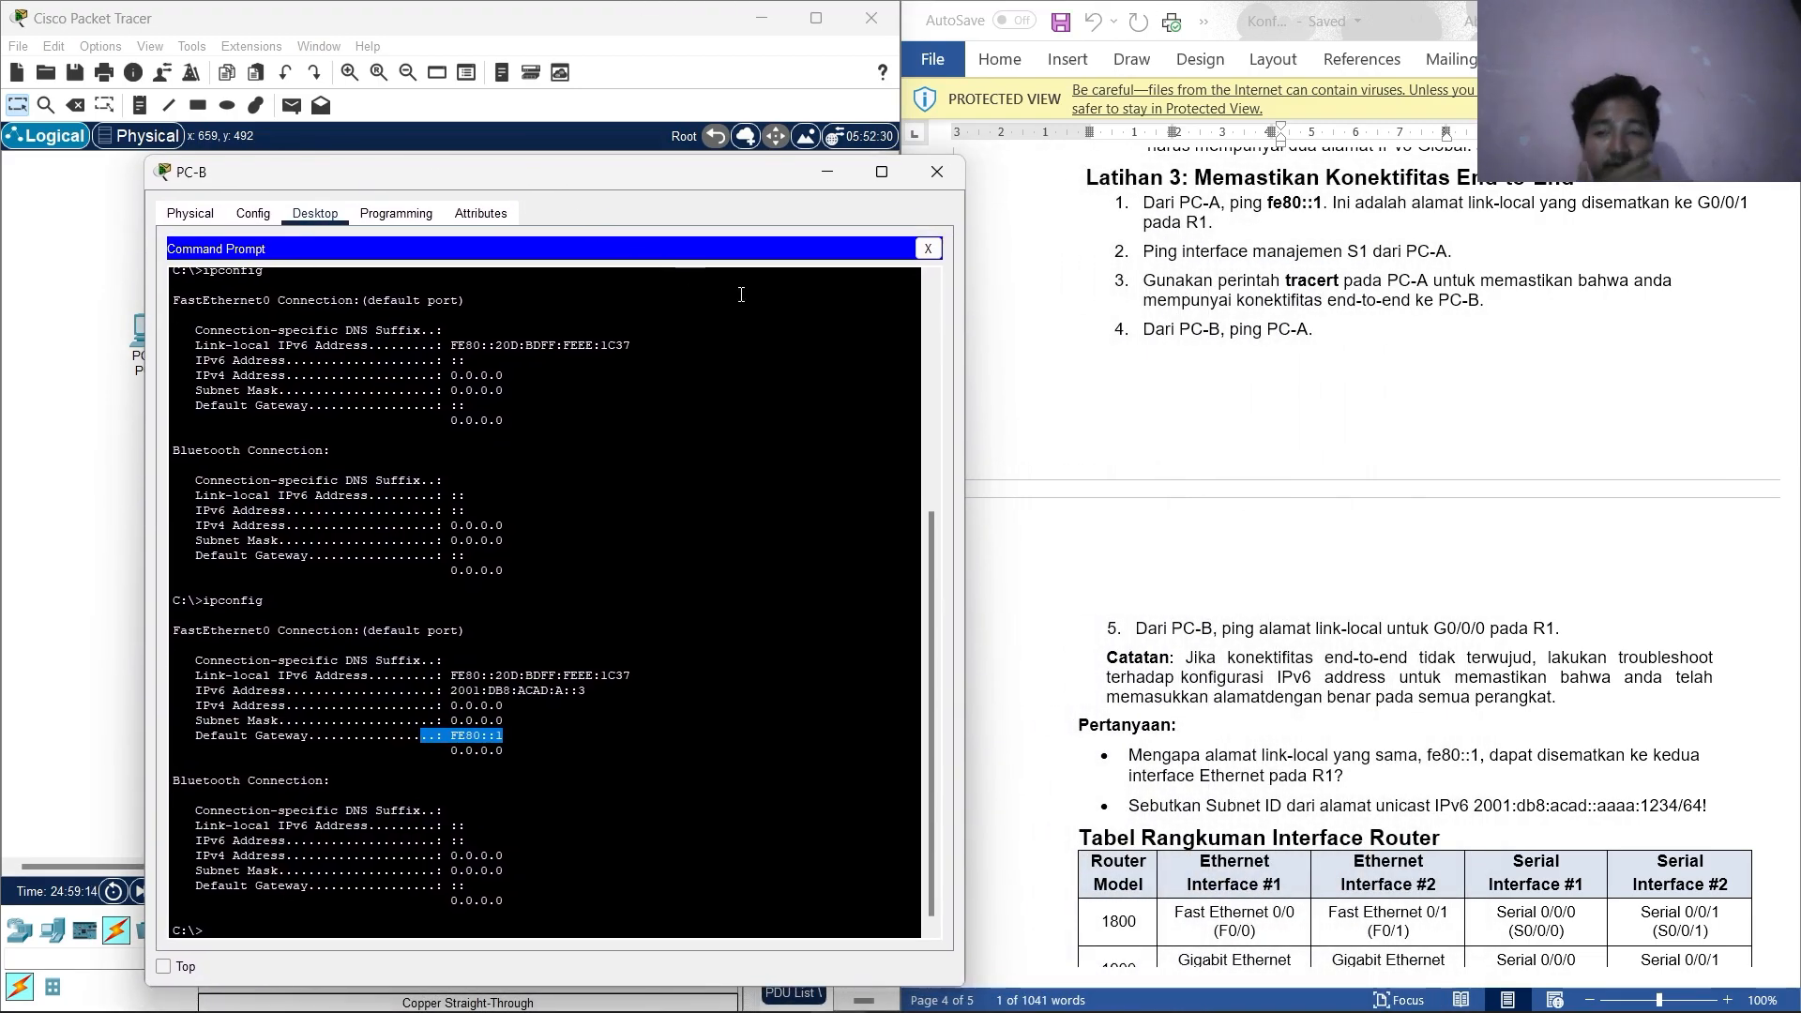
pyautogui.click(304, 920)
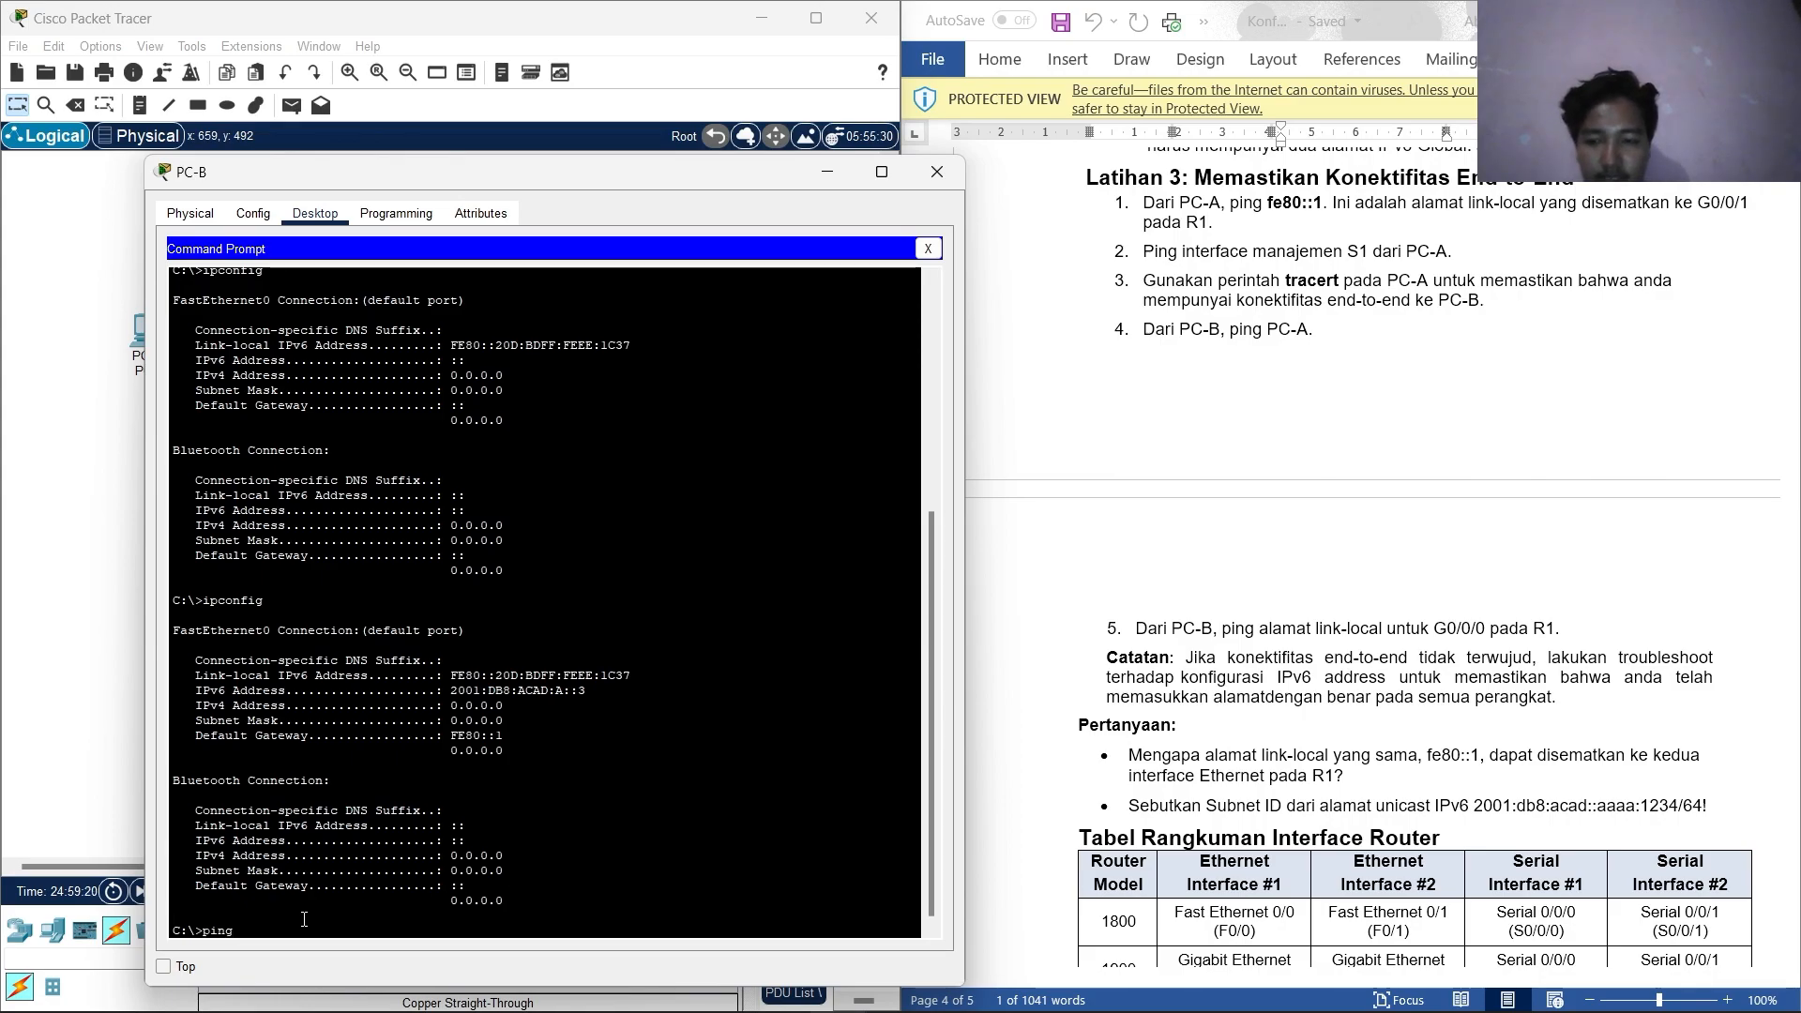
# Ping PC-A at 2001:db8:acad:1::3 from PC-B, pasting the address from the table.
pyautogui.scroll(20, 1265, 435)
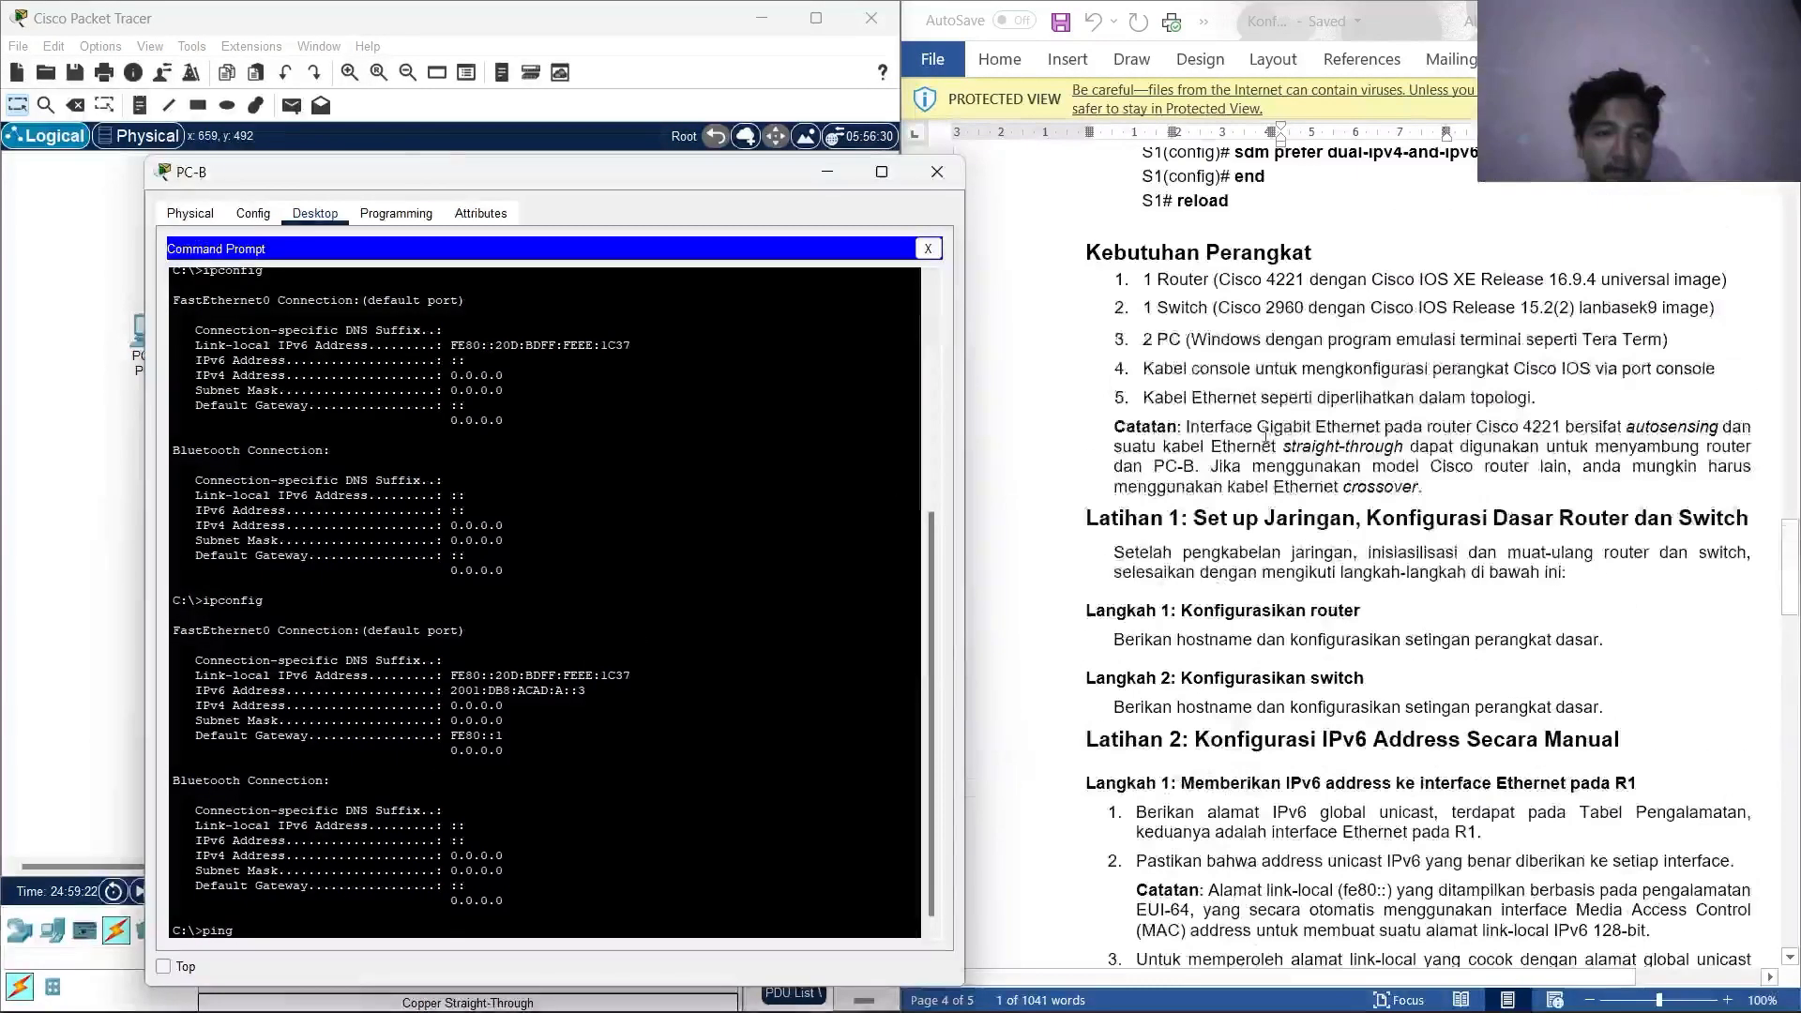
pyautogui.scroll(10, 1265, 435)
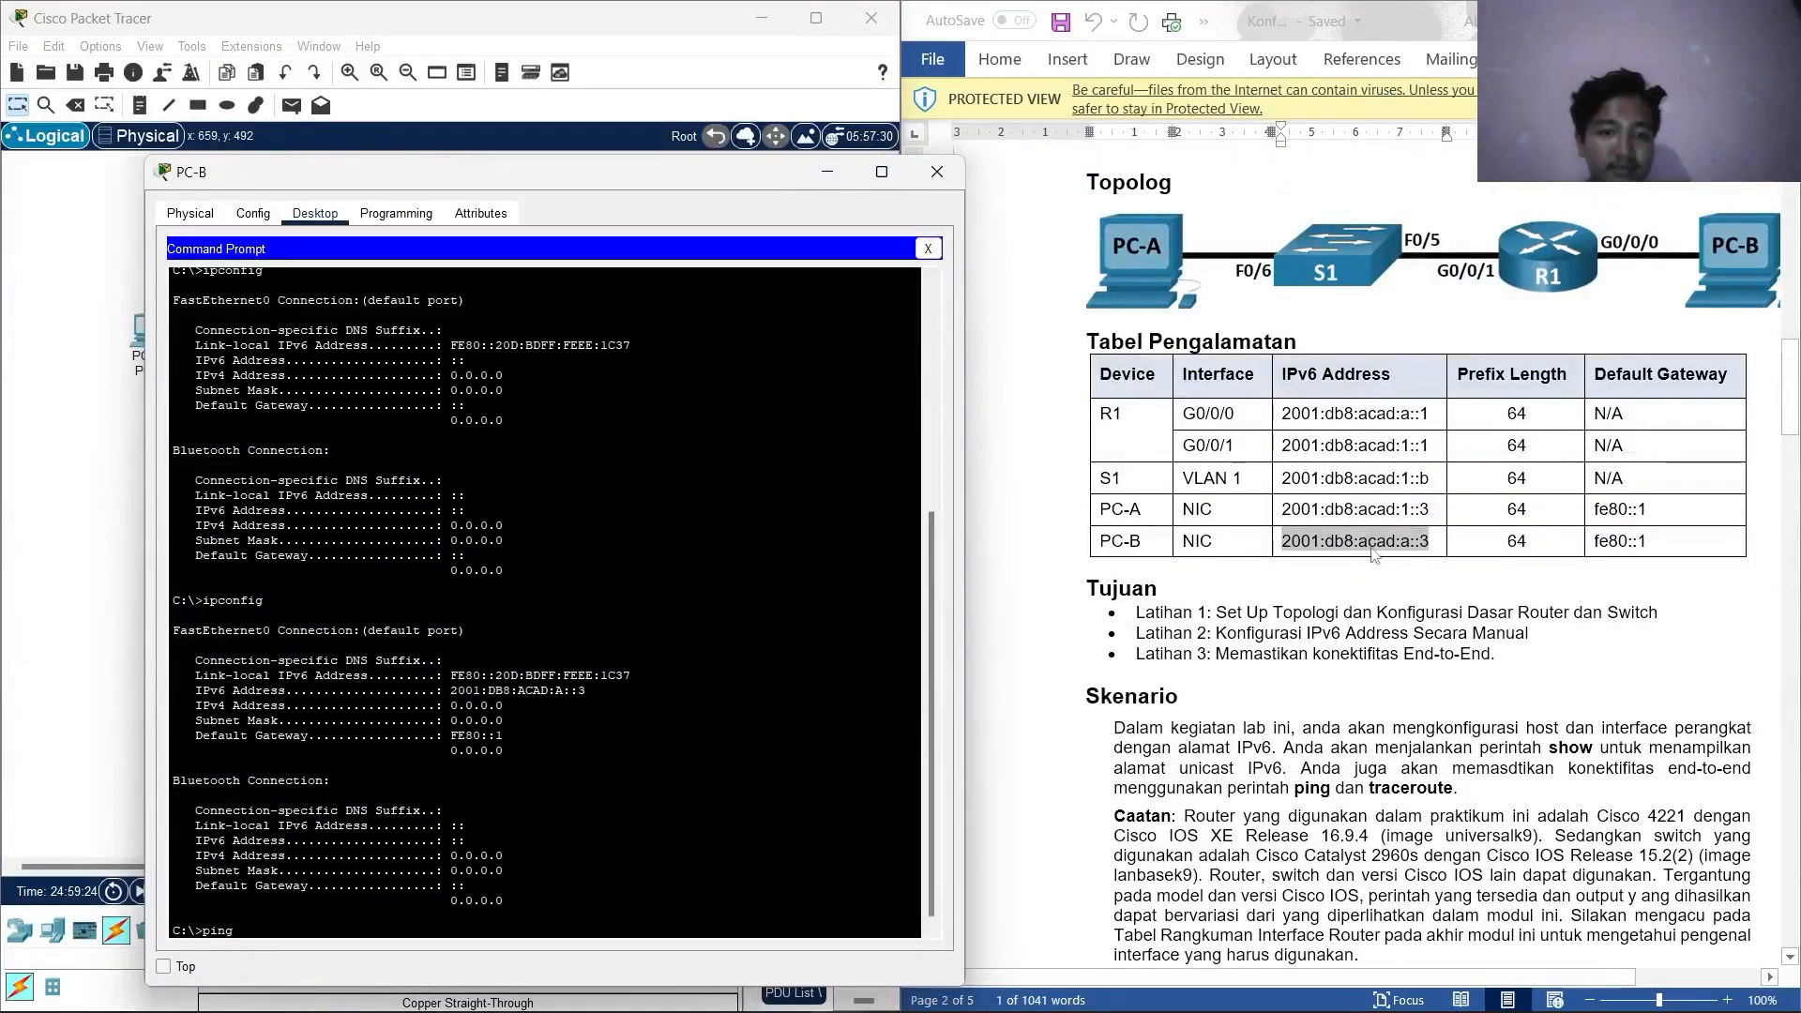
pyautogui.moveTo(1430, 509); pyautogui.dragTo(1289, 518)
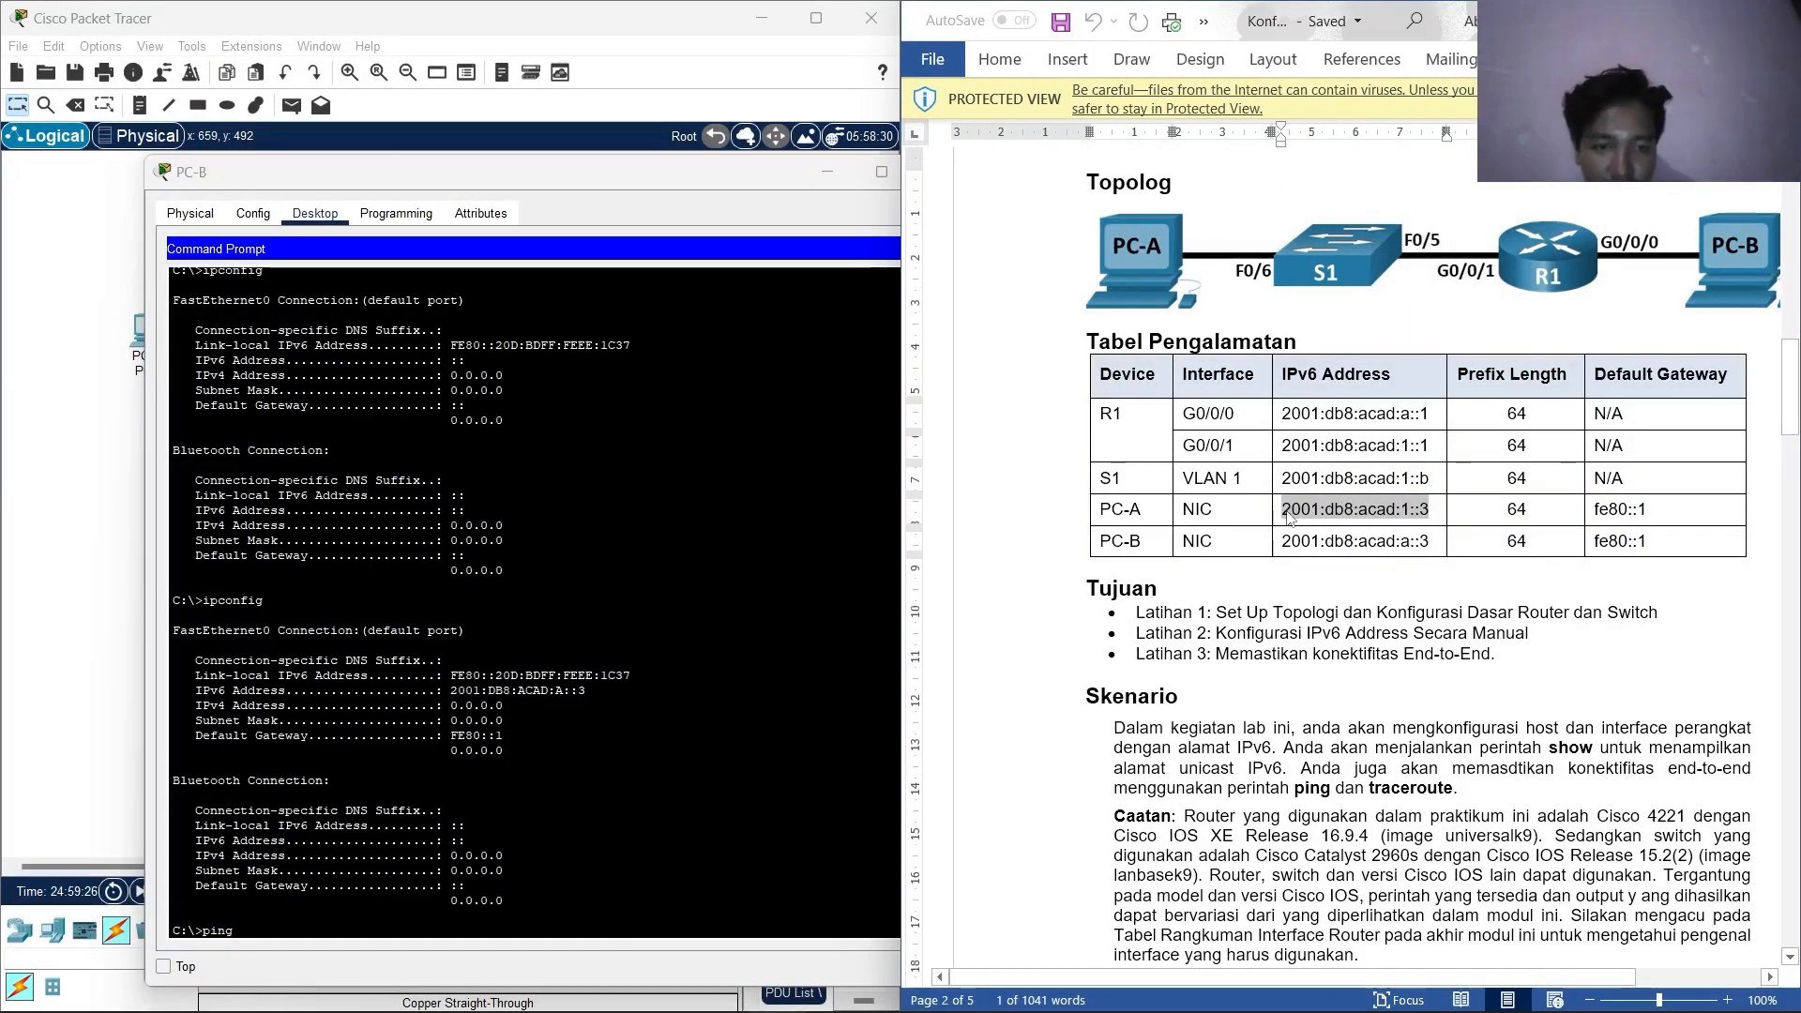
pyautogui.rightClick(1314, 511)
pyautogui.click(1351, 526)
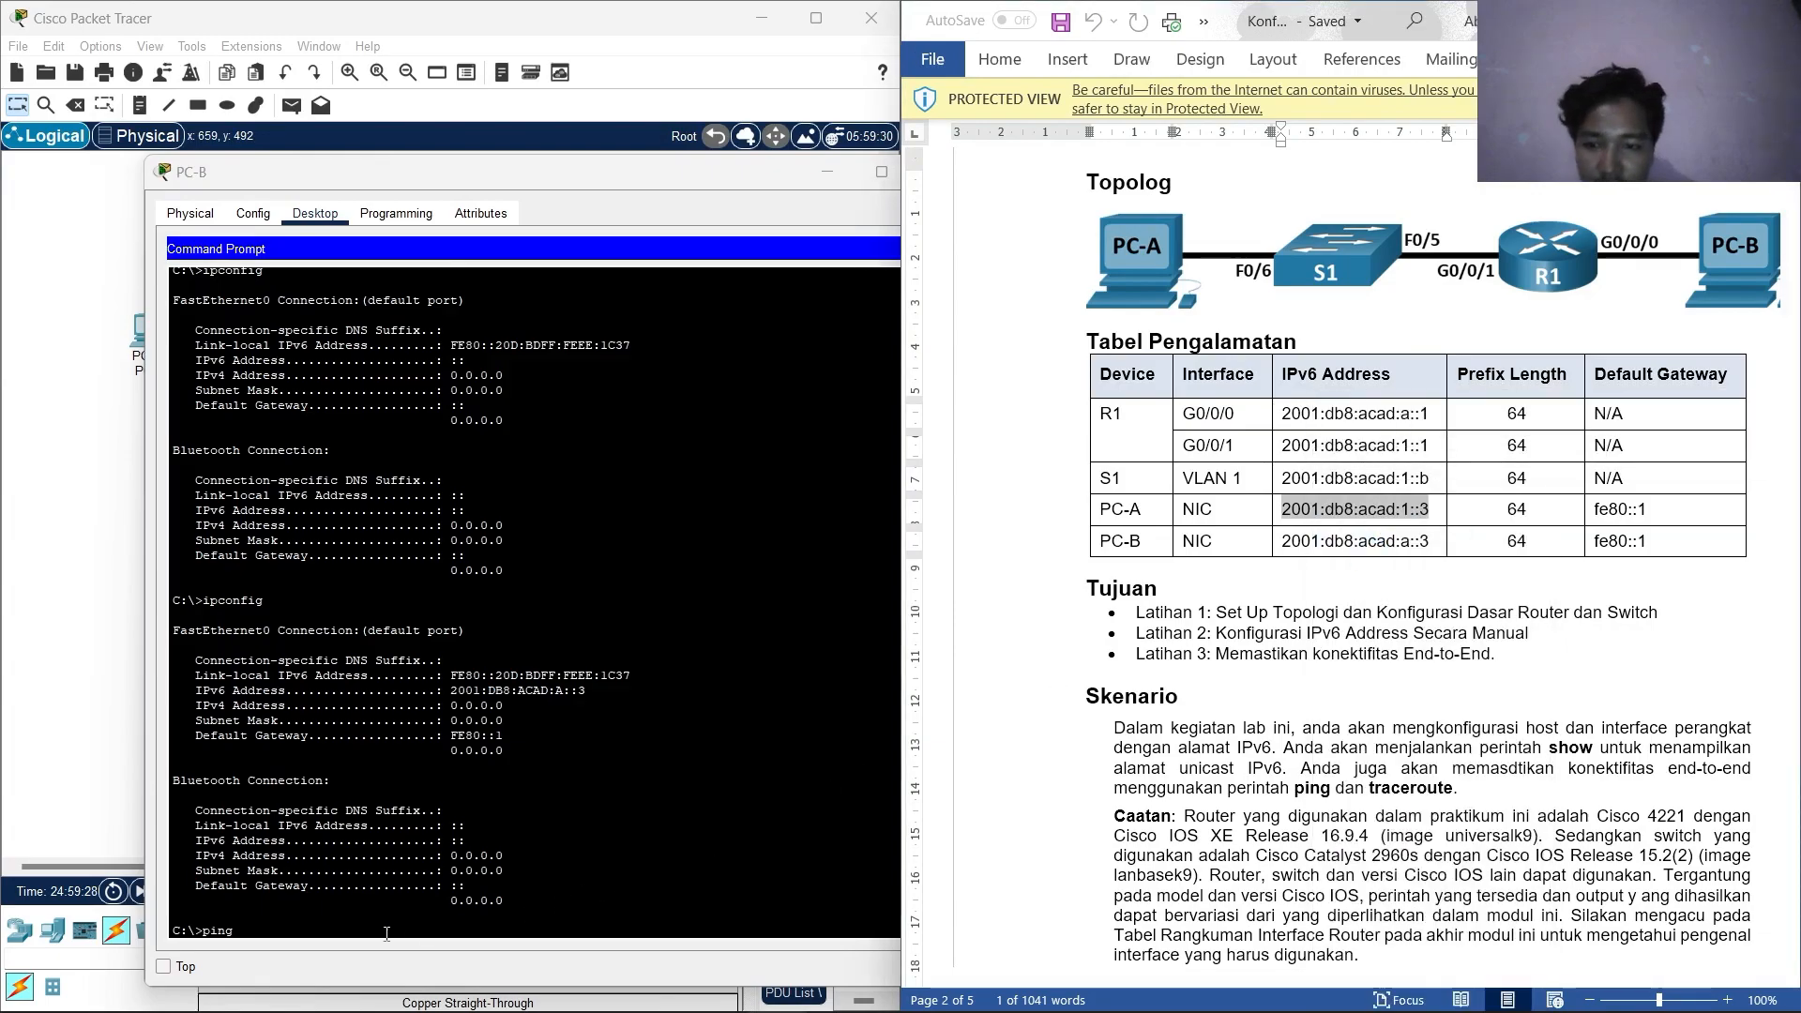
pyautogui.click(296, 928)
pyautogui.write('ping')
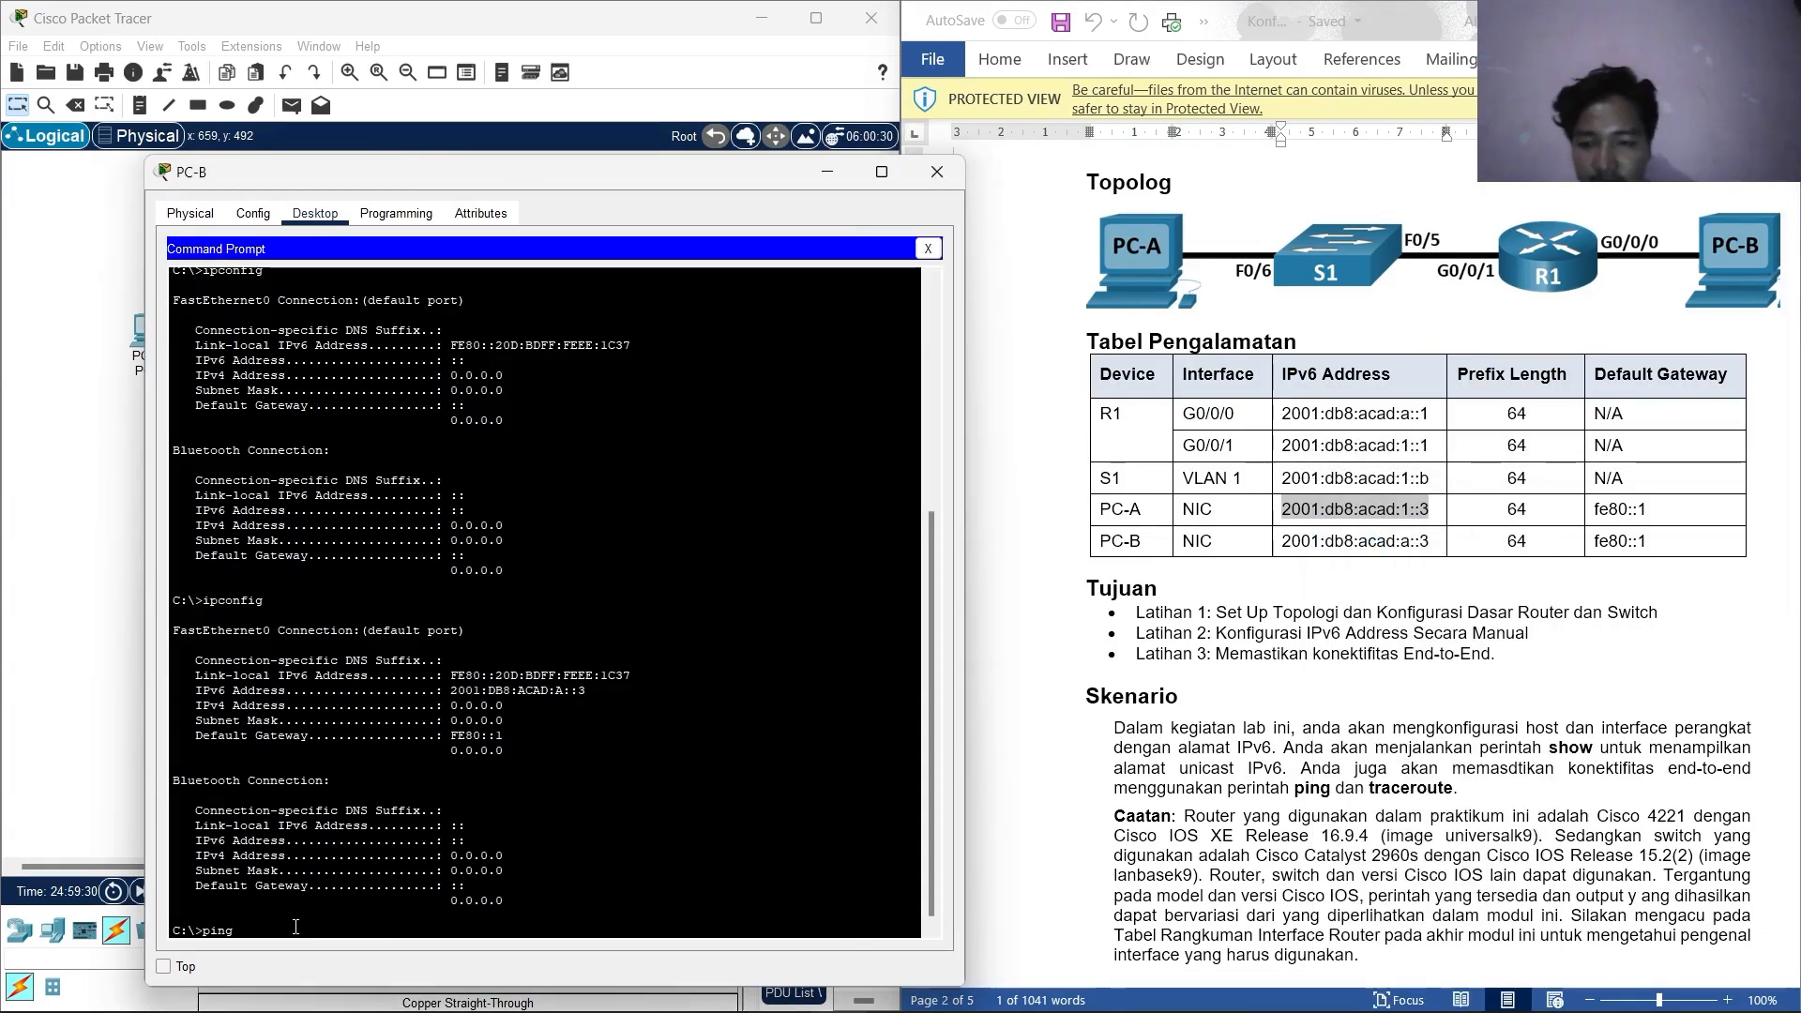
pyautogui.rightClick(296, 931)
pyautogui.click(314, 967)
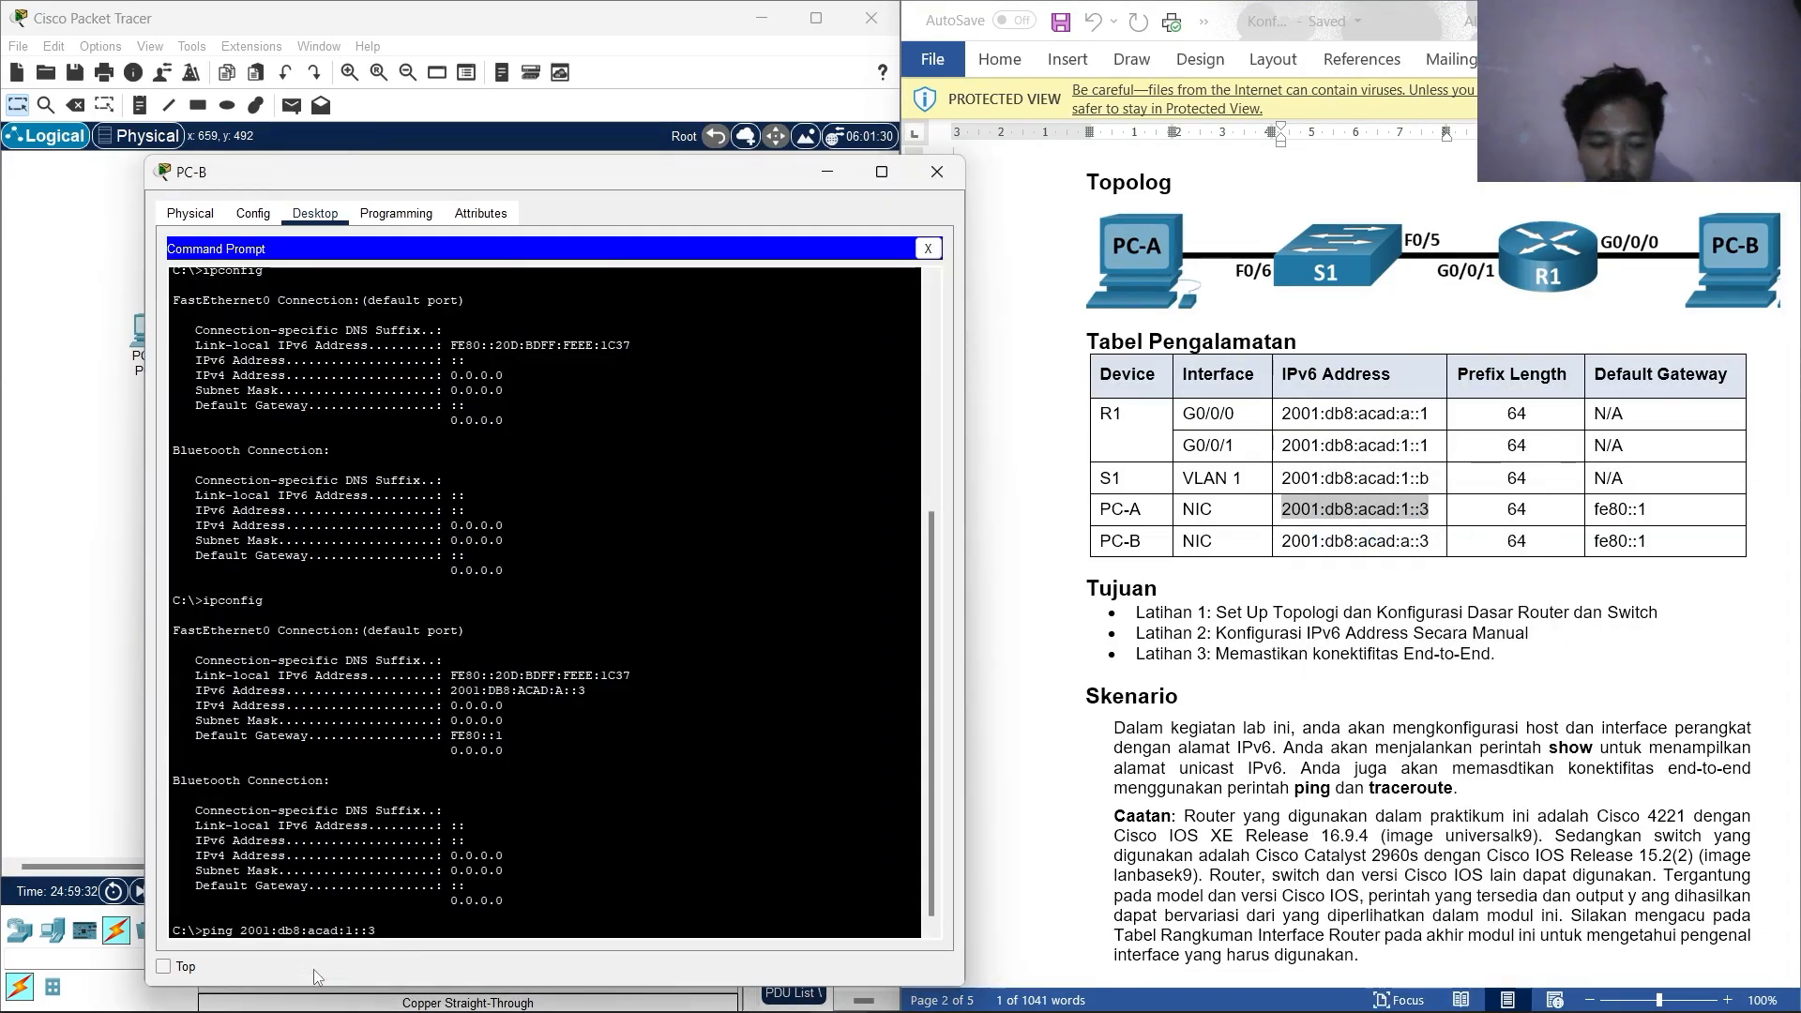
pyautogui.press('Return')
pyautogui.scroll(-7, 1265, 611)
pyautogui.scroll(-20, 1265, 611)
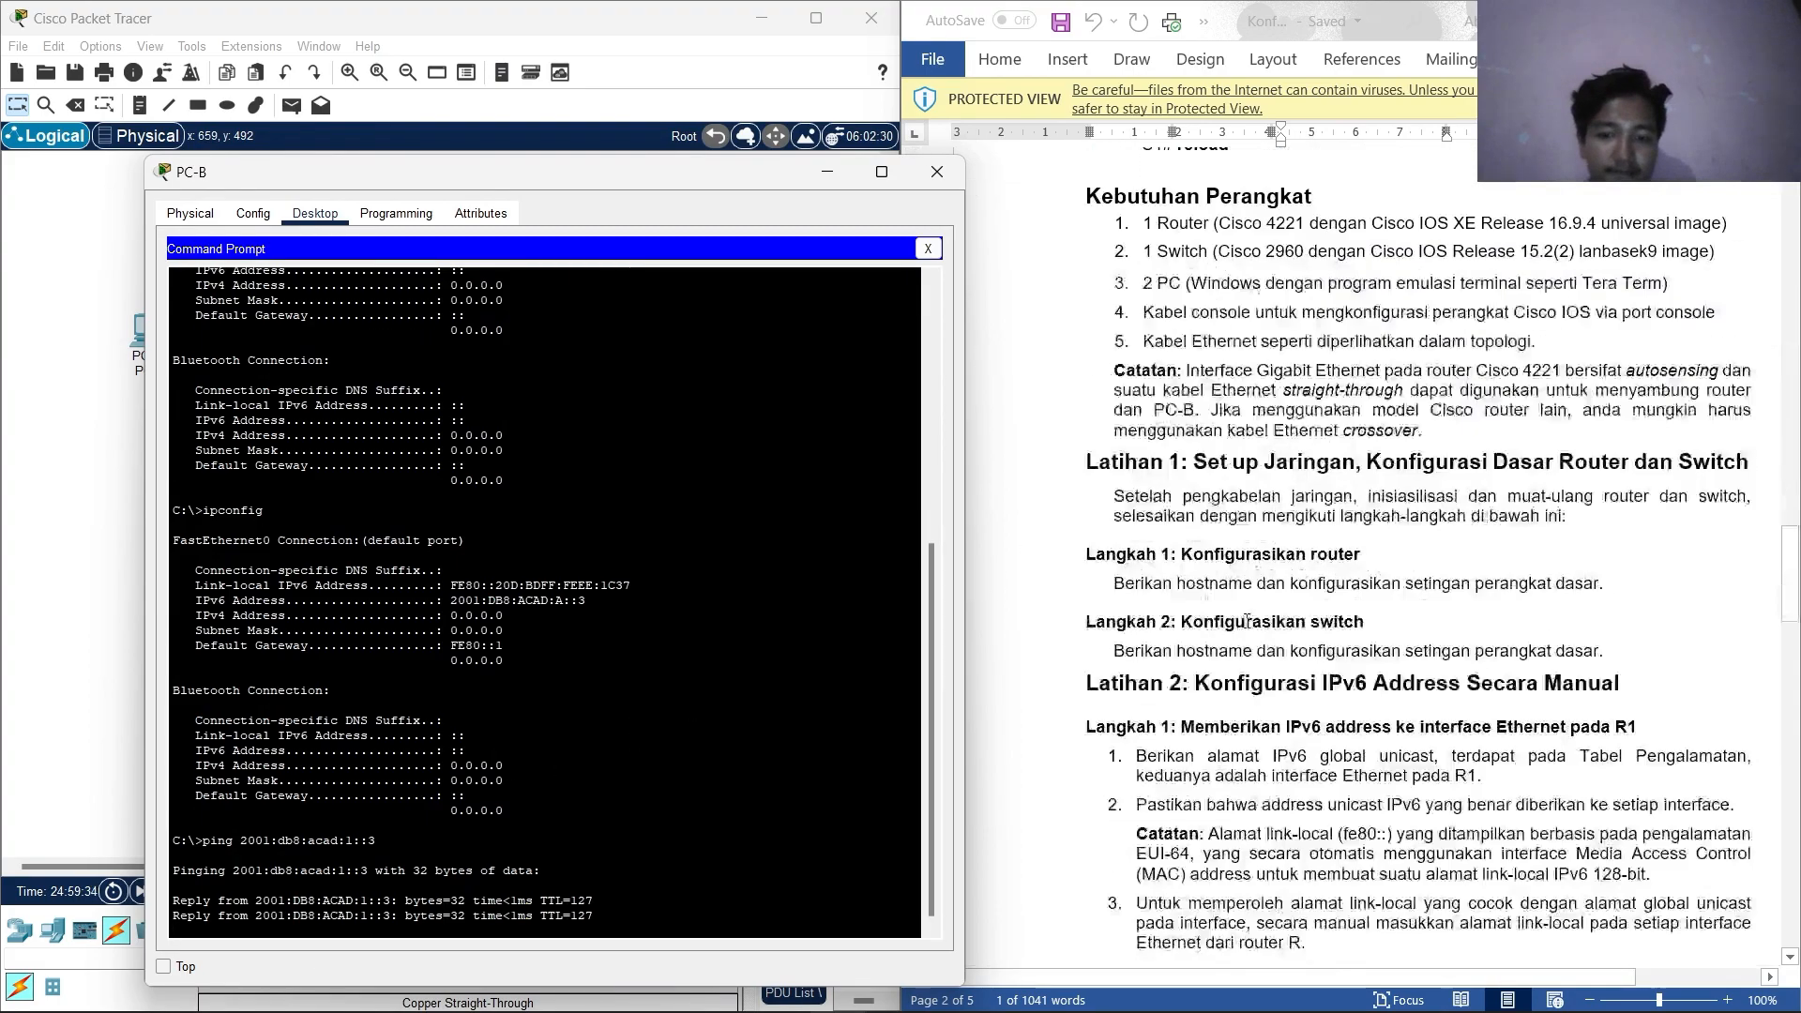
pyautogui.scroll(-3, 1242, 614)
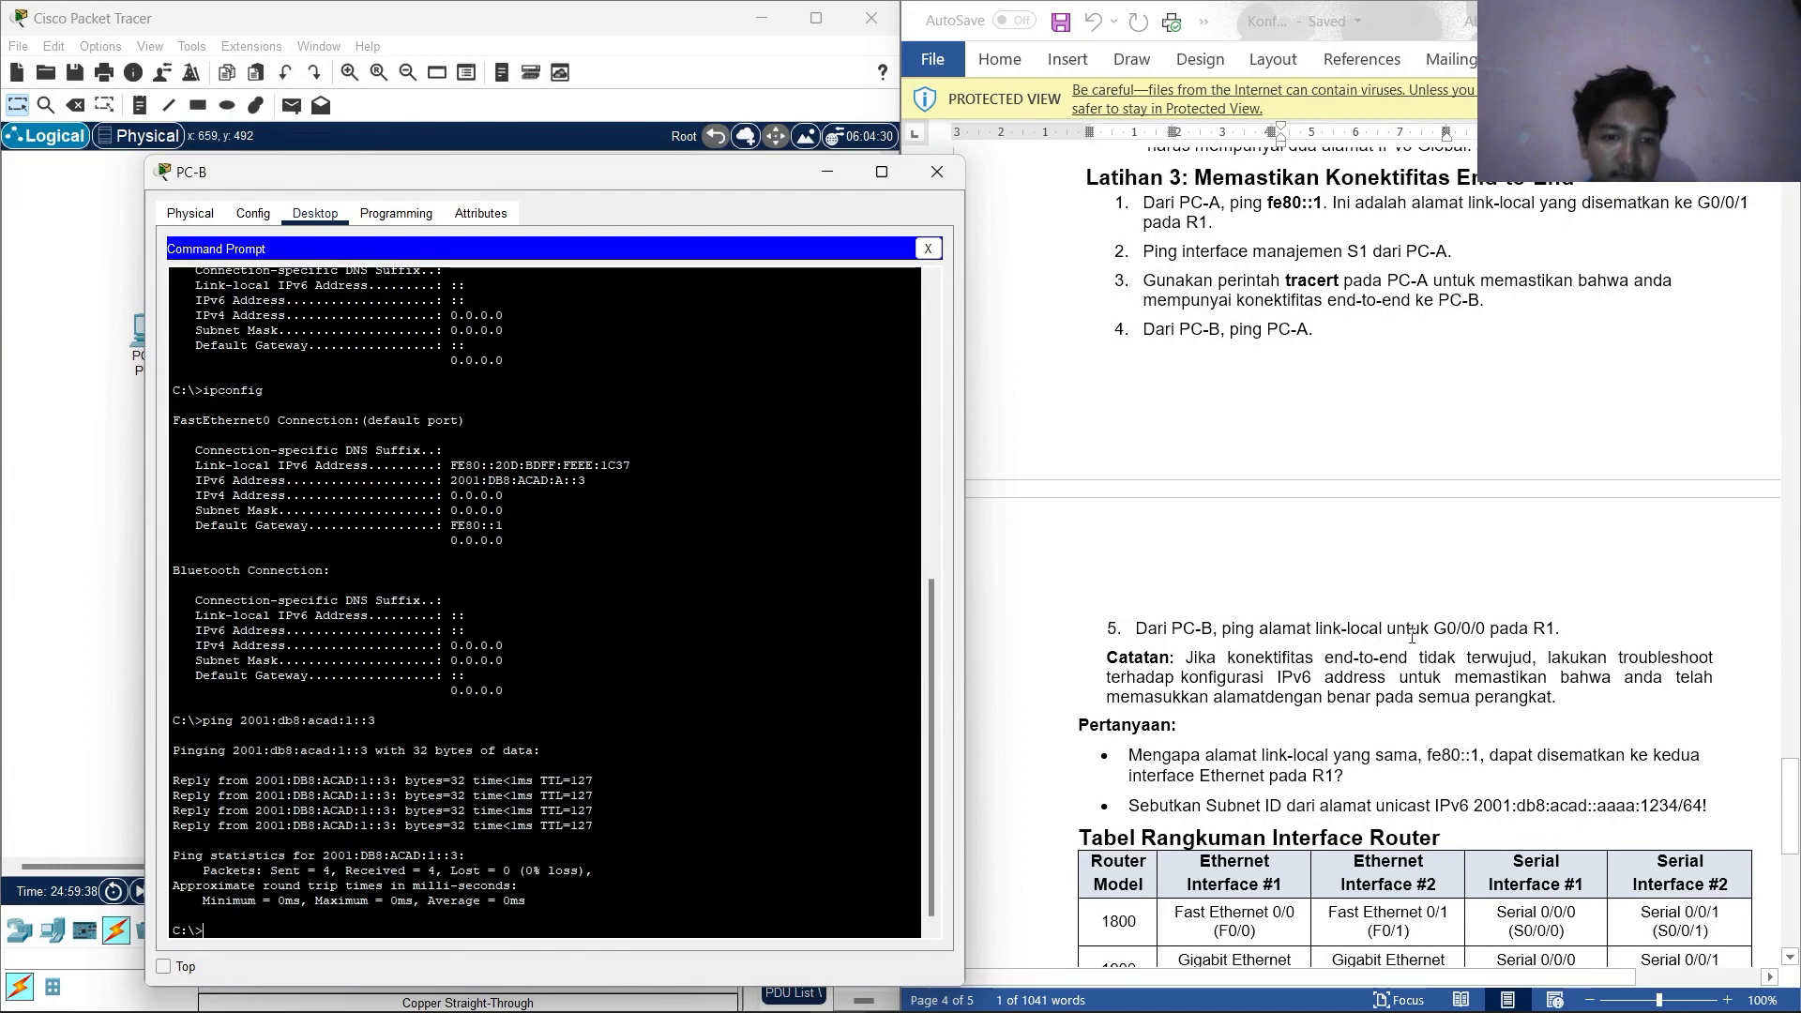
pyautogui.scroll(20, 1292, 564)
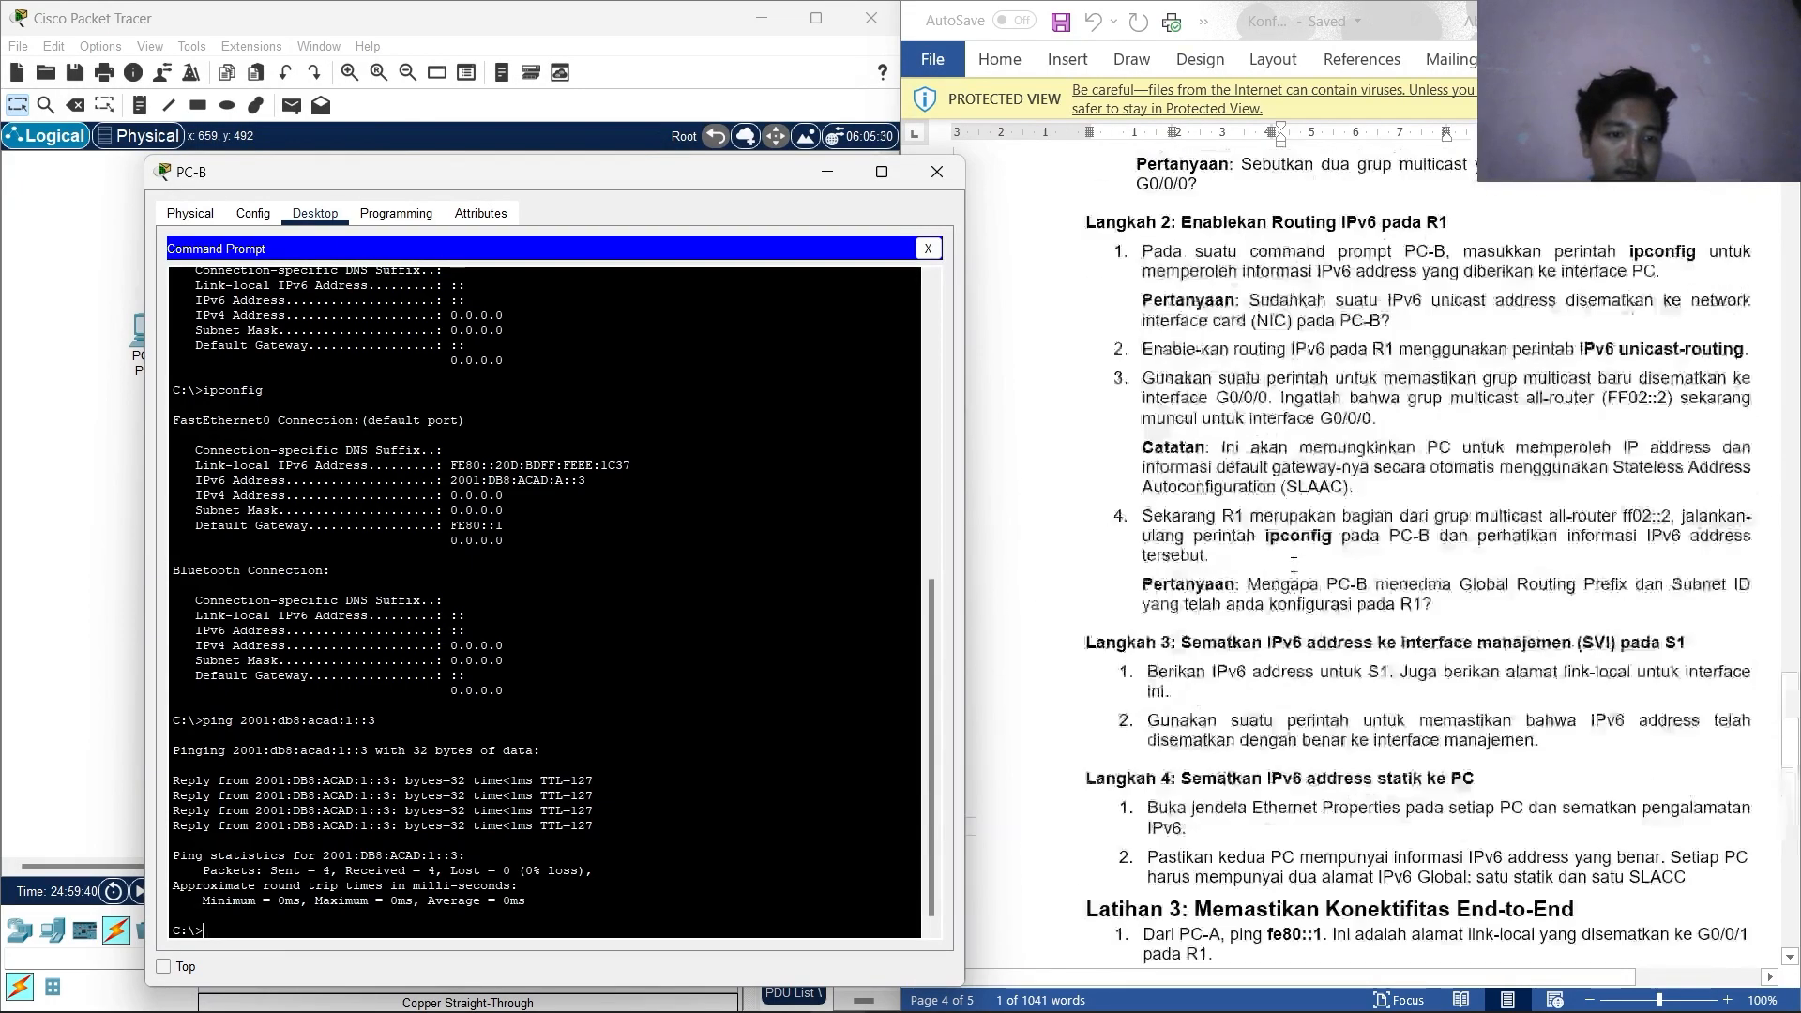
pyautogui.scroll(20, 1292, 564)
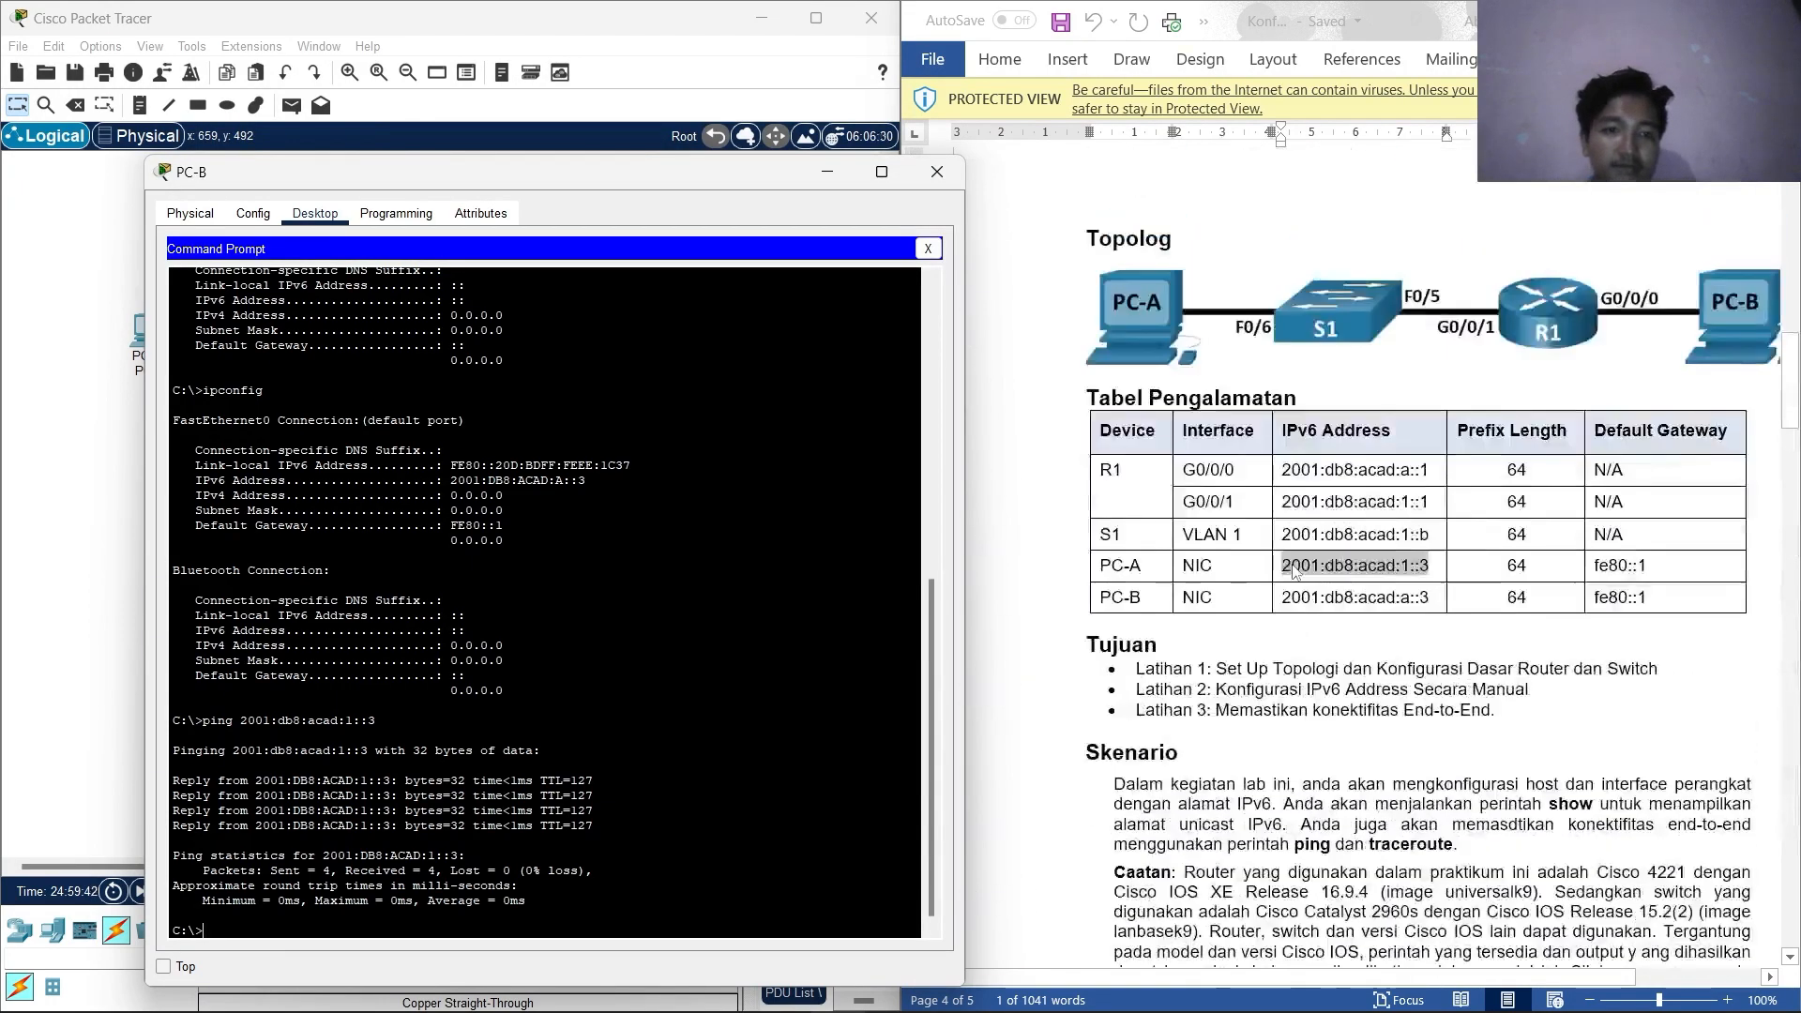
# Ping R1's G0/0/1 address 2001:db8:acad:1::1 from PC-B, receiving all 4 replies.
pyautogui.moveTo(1430, 501); pyautogui.dragTo(1284, 495)
pyautogui.rightClick(1284, 499)
pyautogui.click(1367, 537)
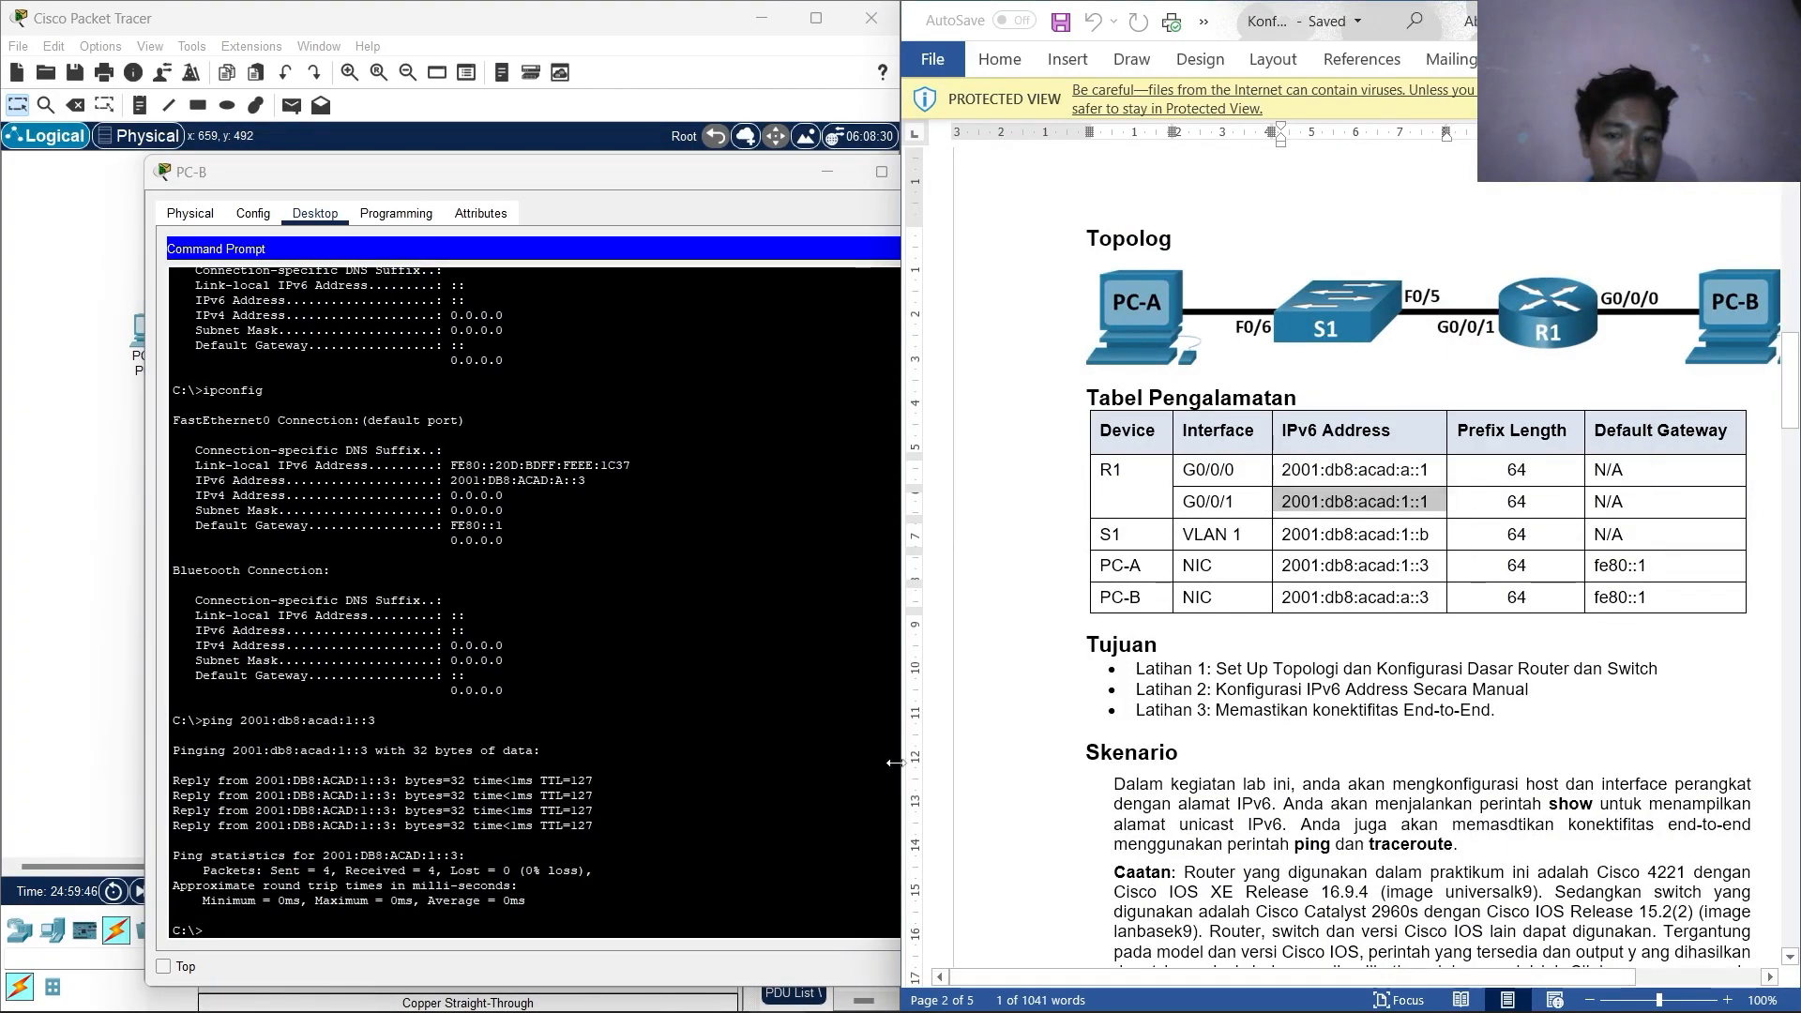
pyautogui.click(294, 931)
pyautogui.write('ping')
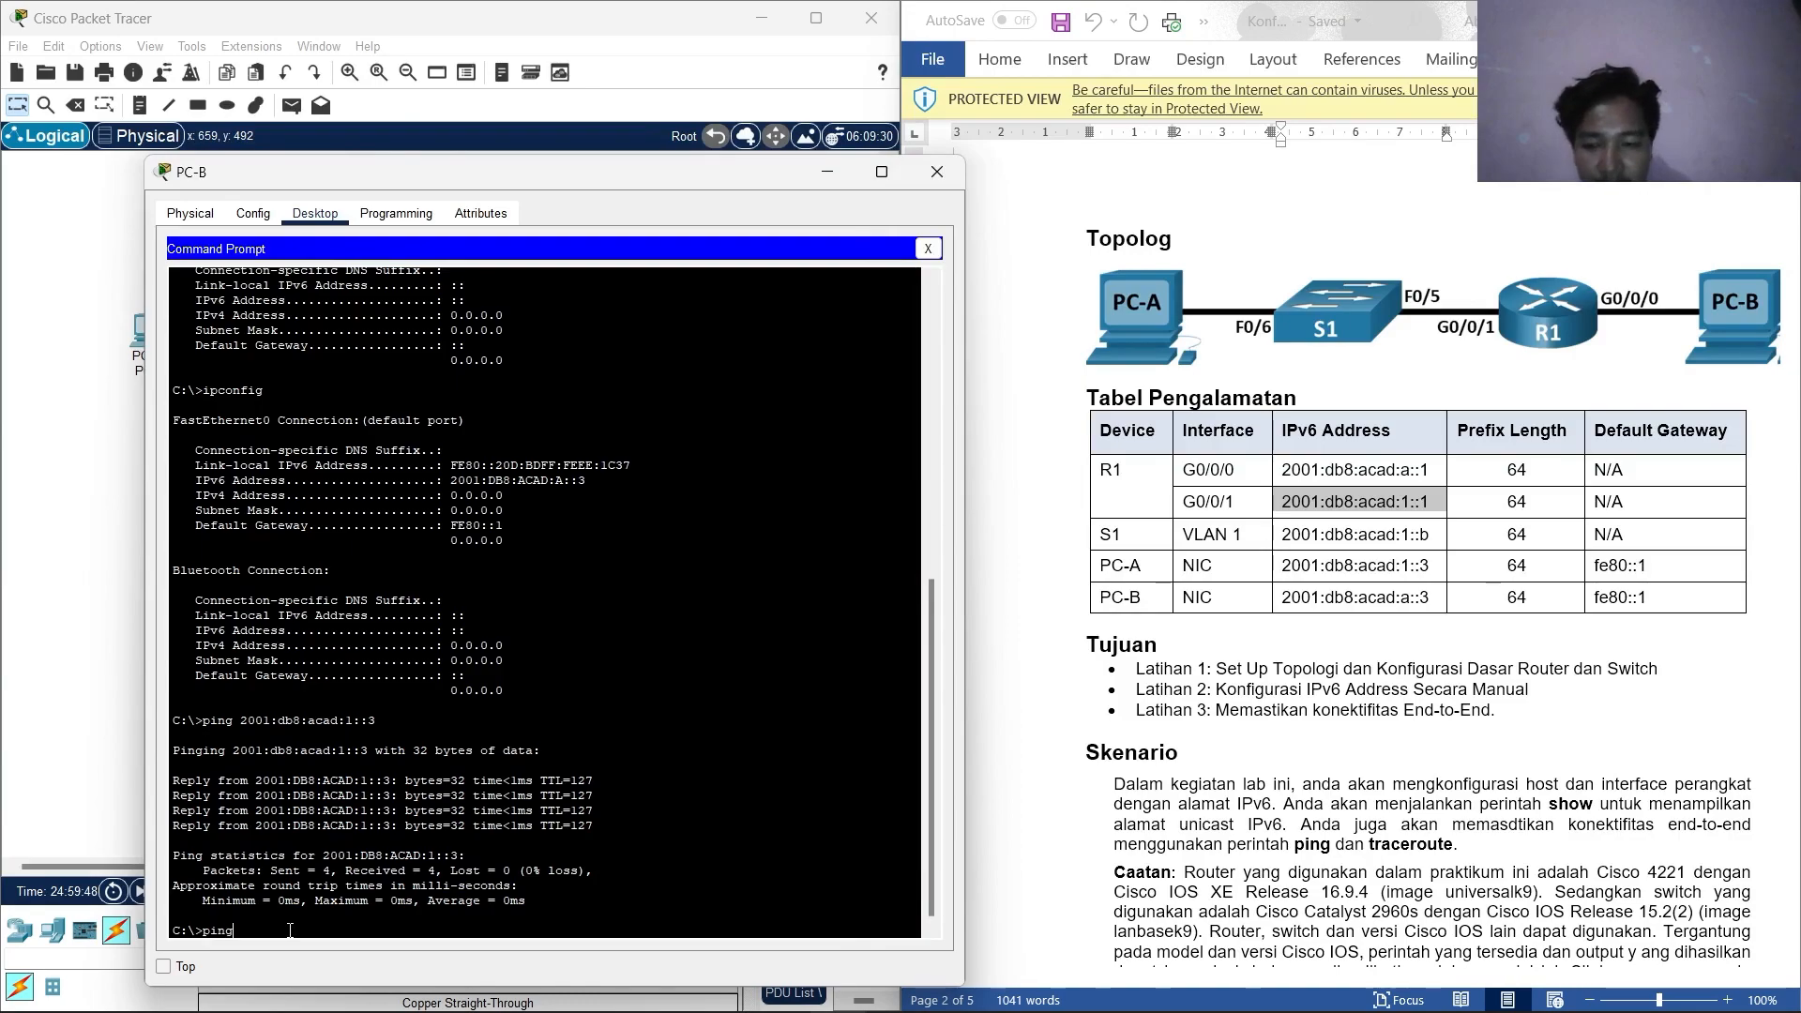
pyautogui.rightClick(290, 931)
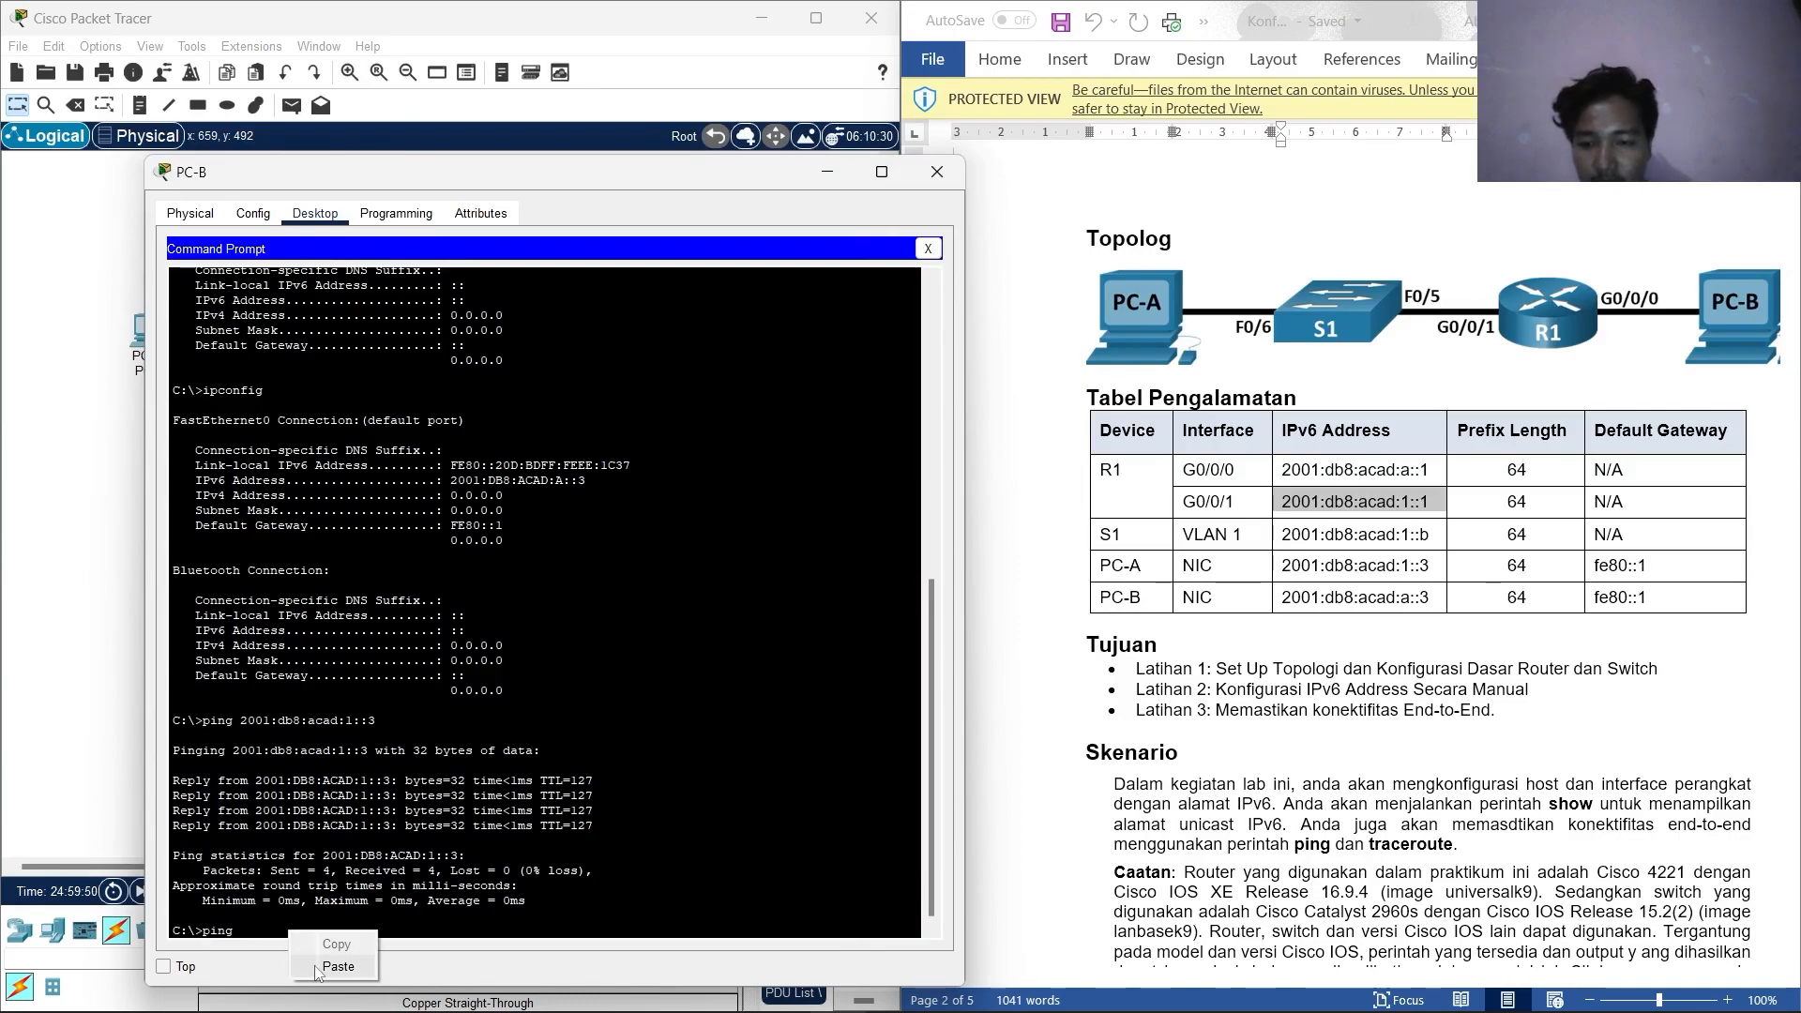
pyautogui.click(314, 965)
pyautogui.press('Return')
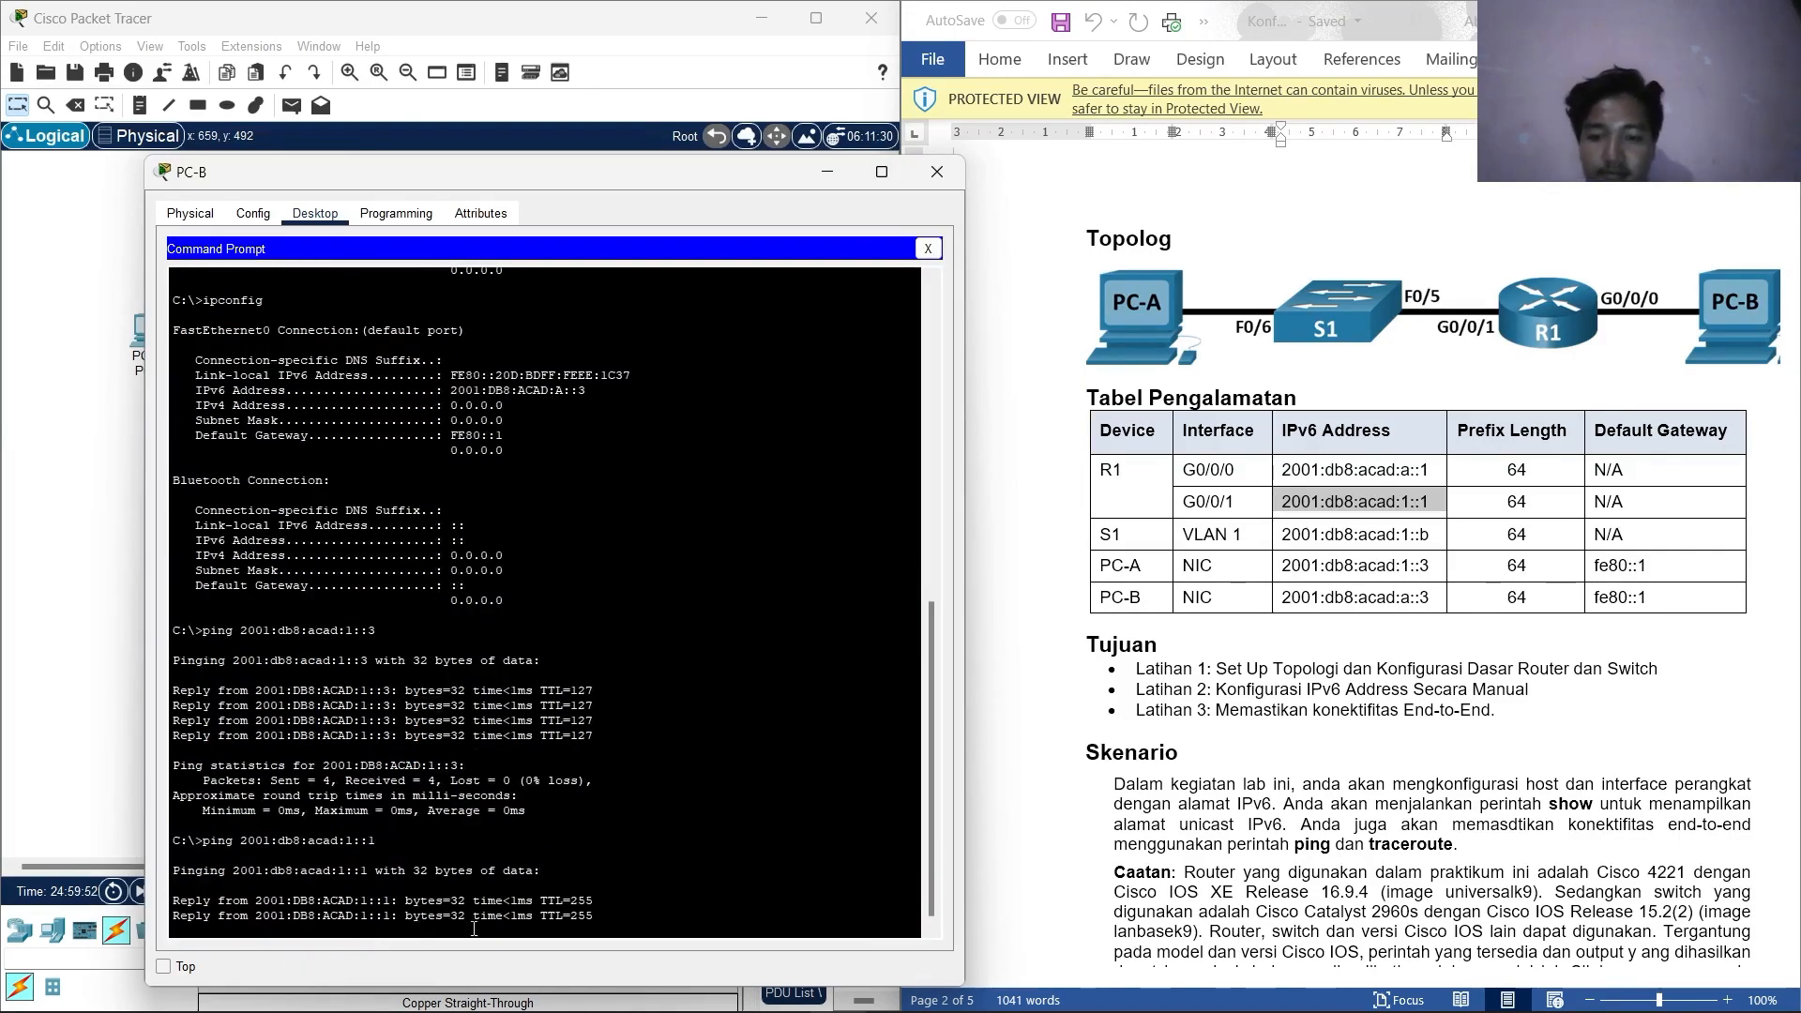
pyautogui.scroll(-12, 1309, 634)
pyautogui.scroll(-15, 1309, 634)
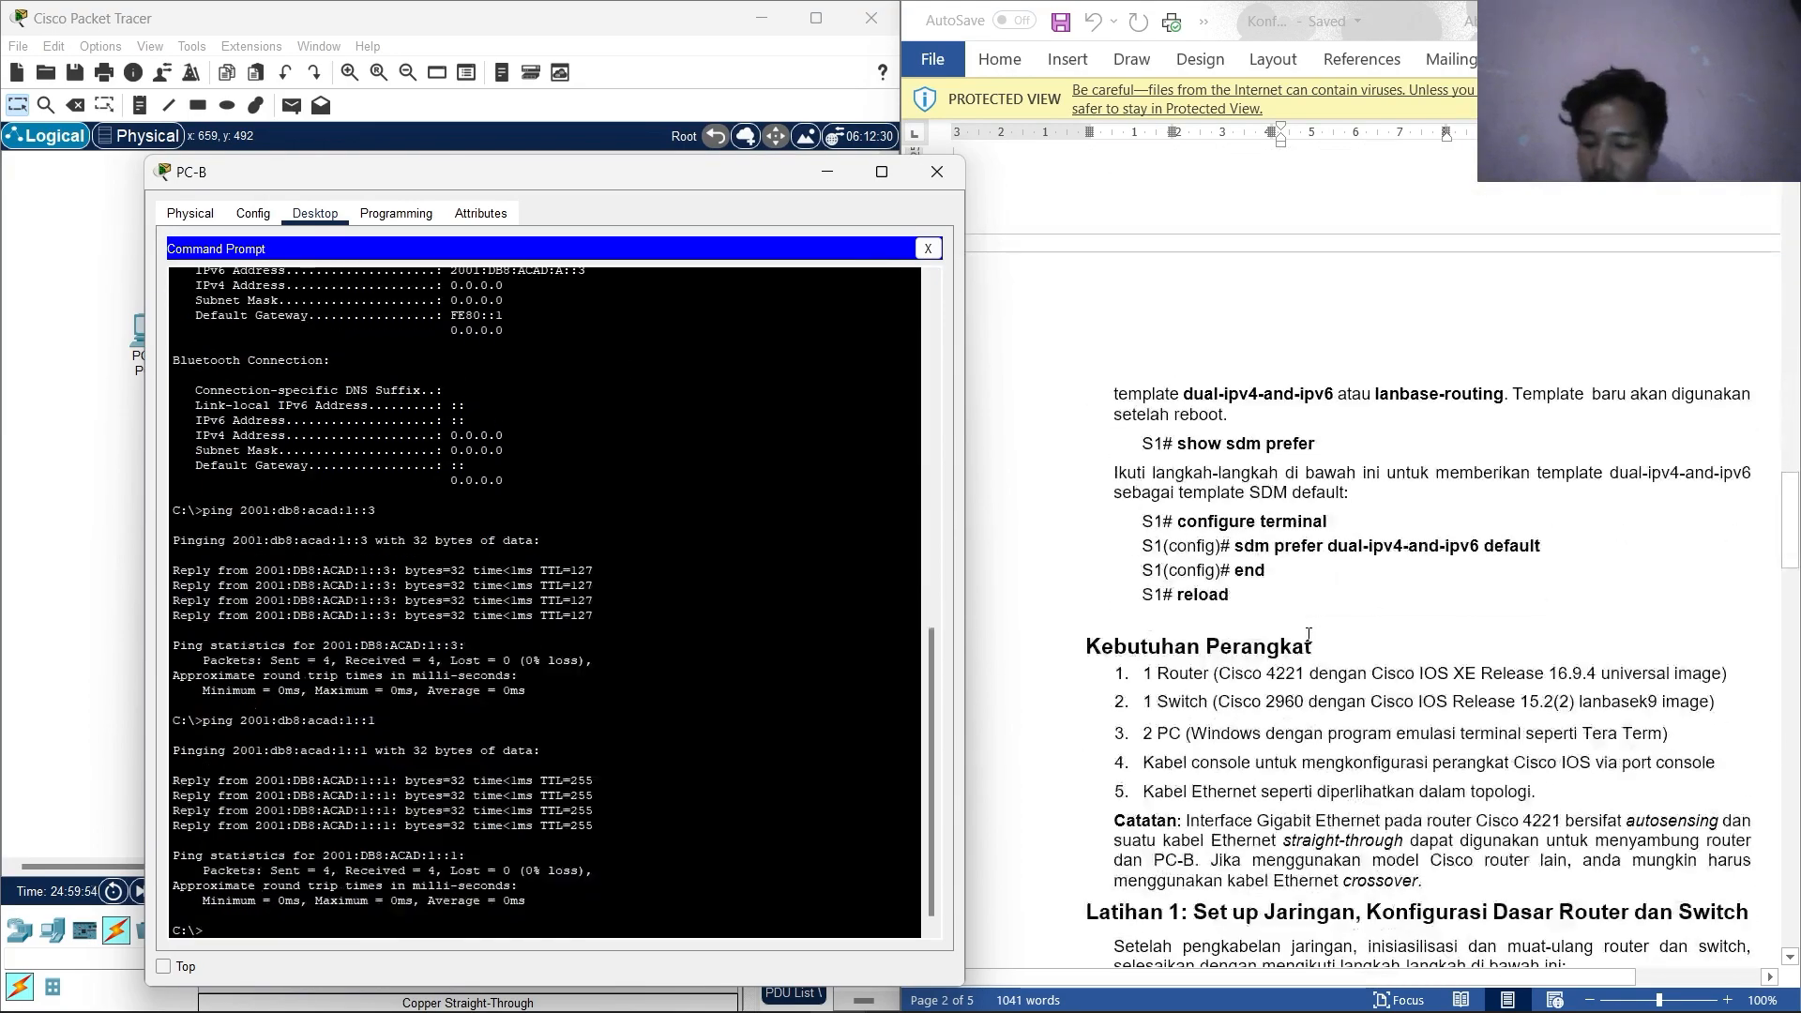
pyautogui.scroll(-5, 1343, 592)
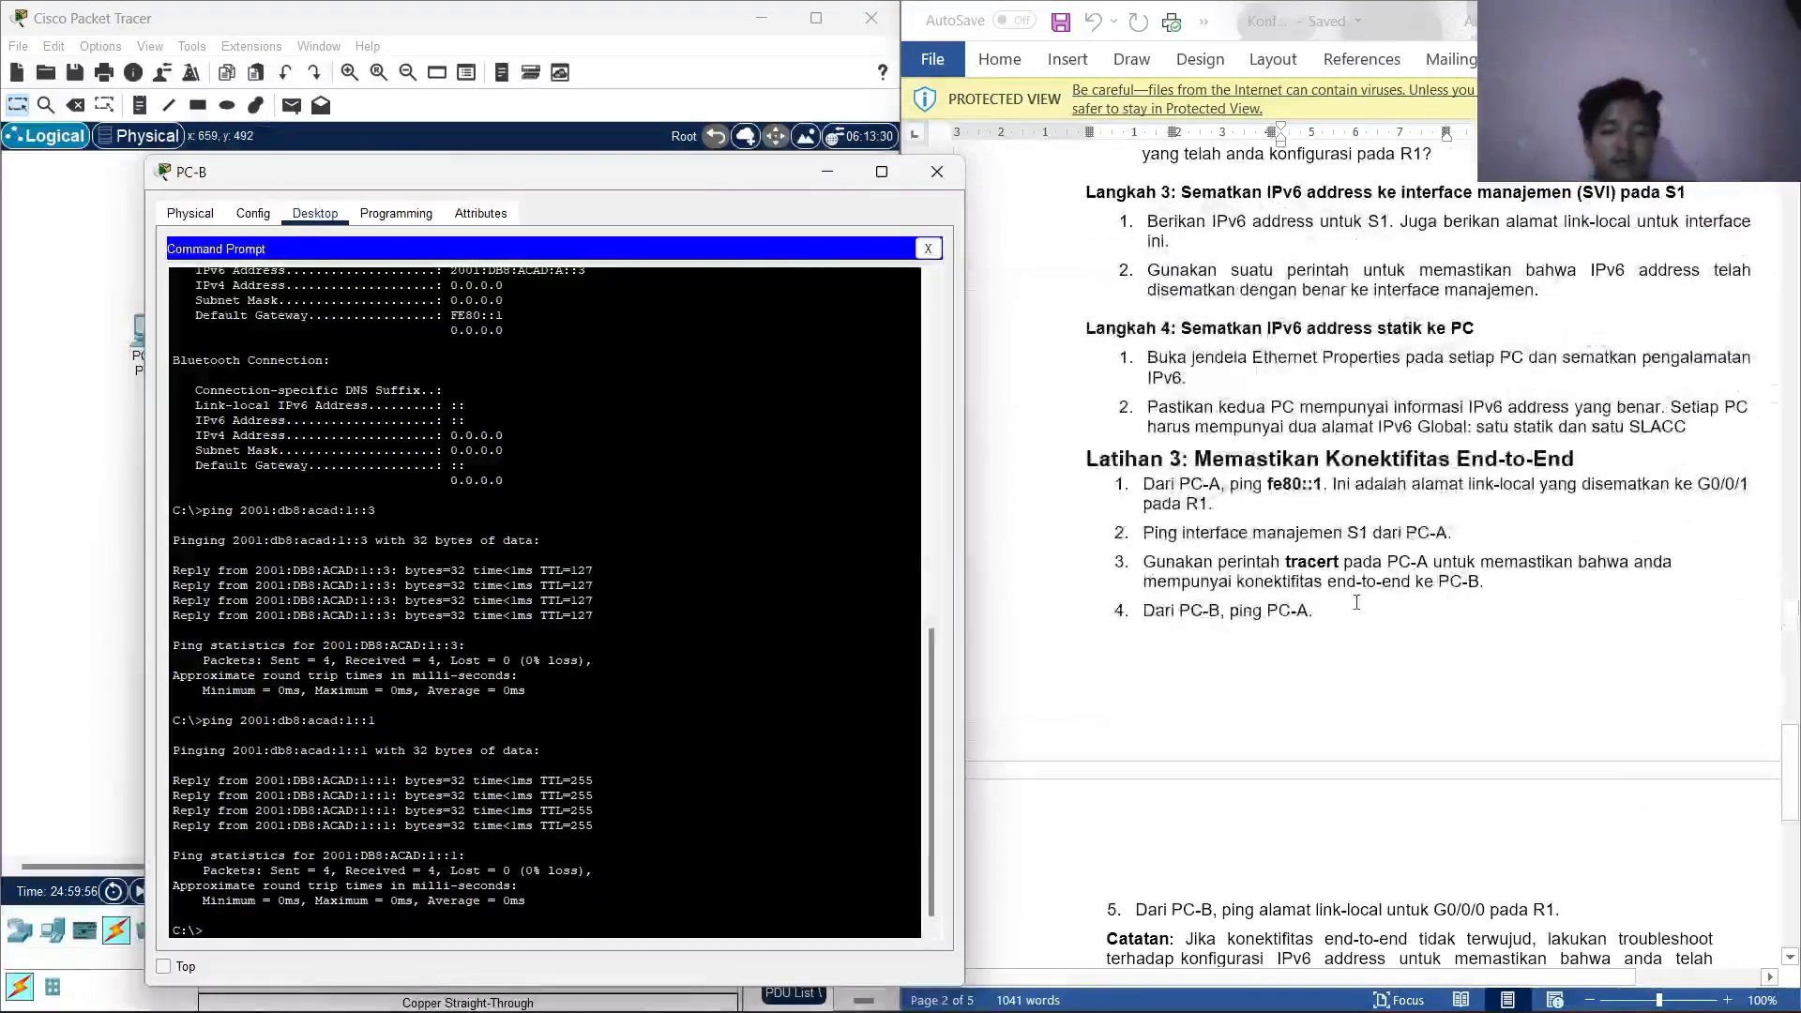
pyautogui.scroll(-5, 1353, 557)
pyautogui.scroll(-8, 1353, 556)
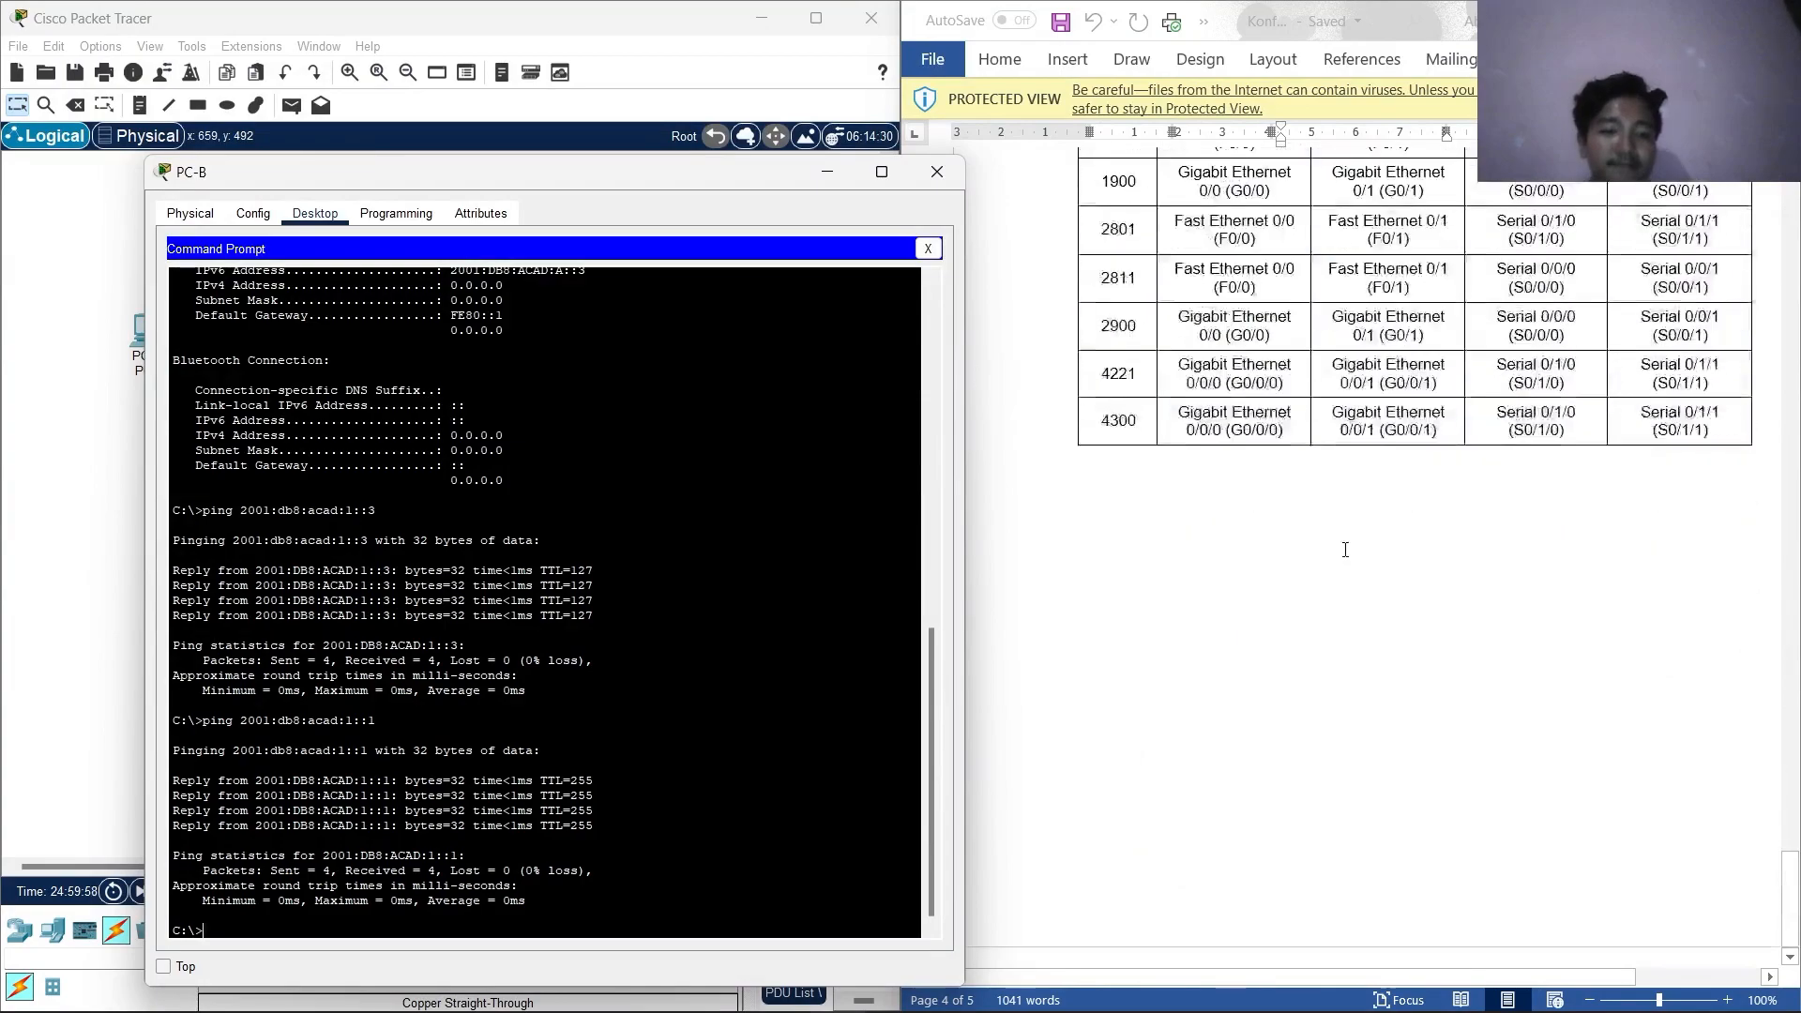
pyautogui.scroll(5, 1258, 466)
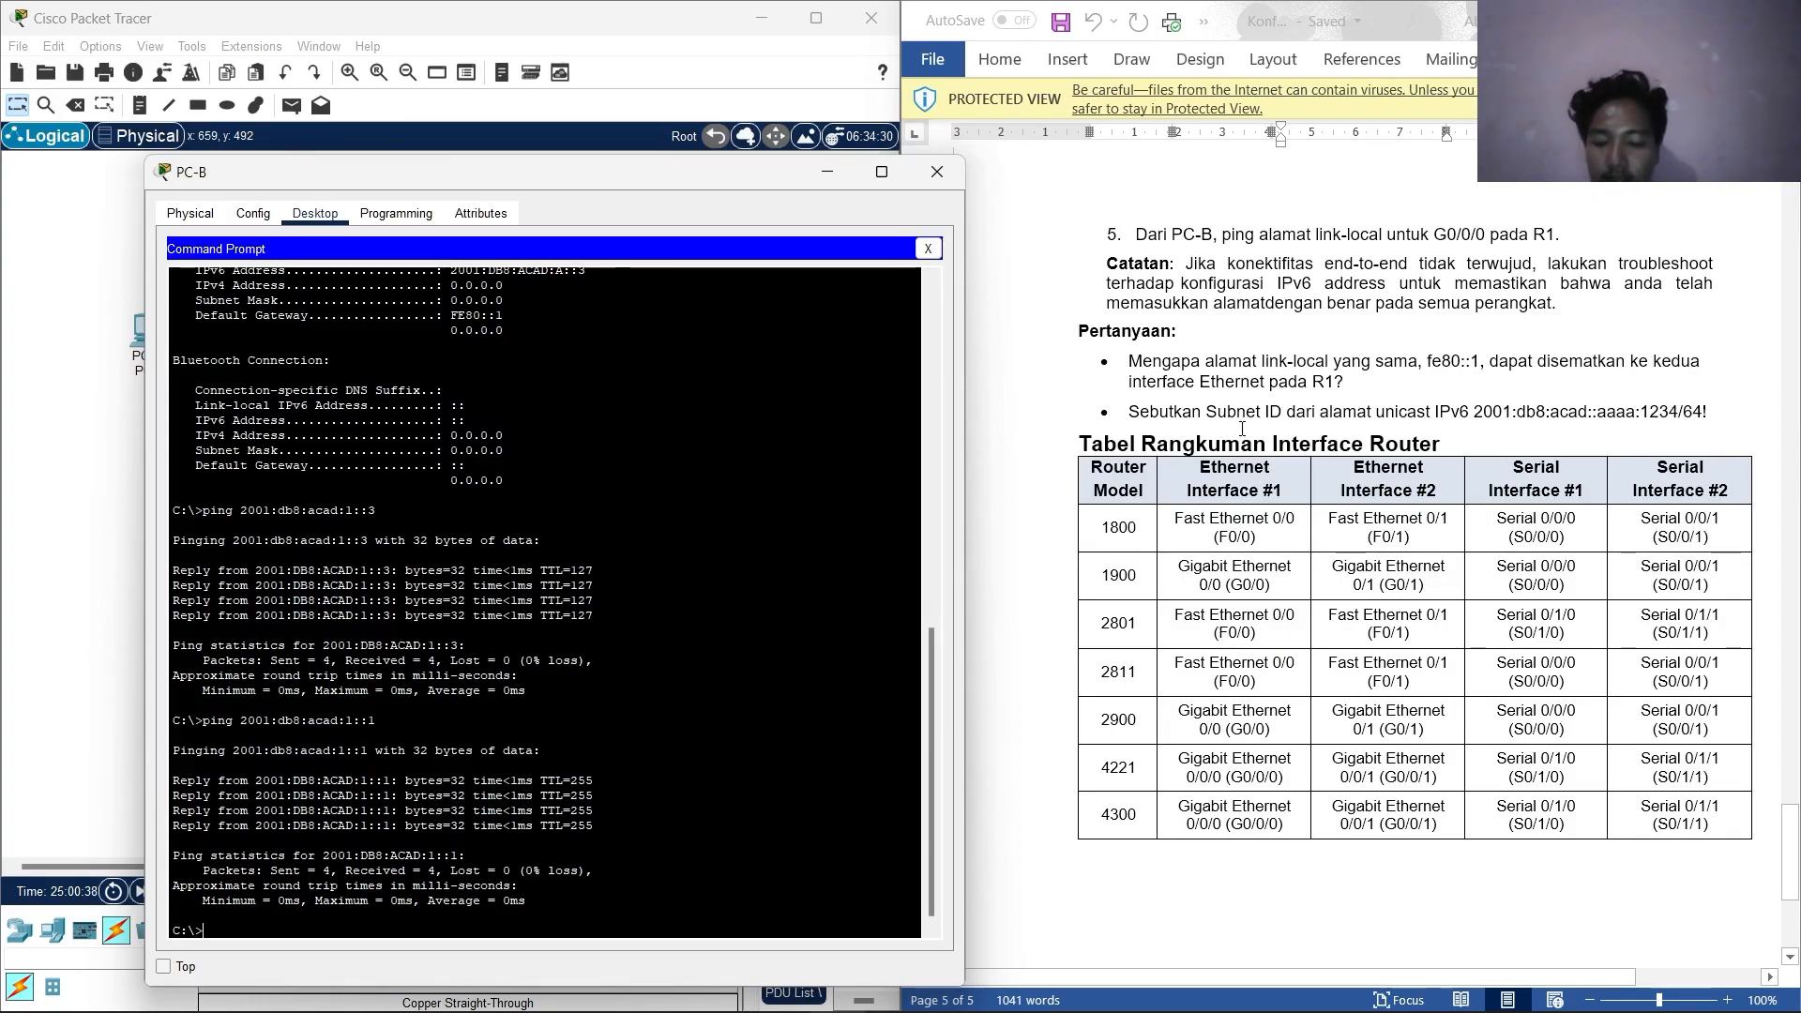
# Highlight the 'aaaa' portion of the Subnet ID question's IPv6 address to examine it.
pyautogui.doubleClick(1631, 413)
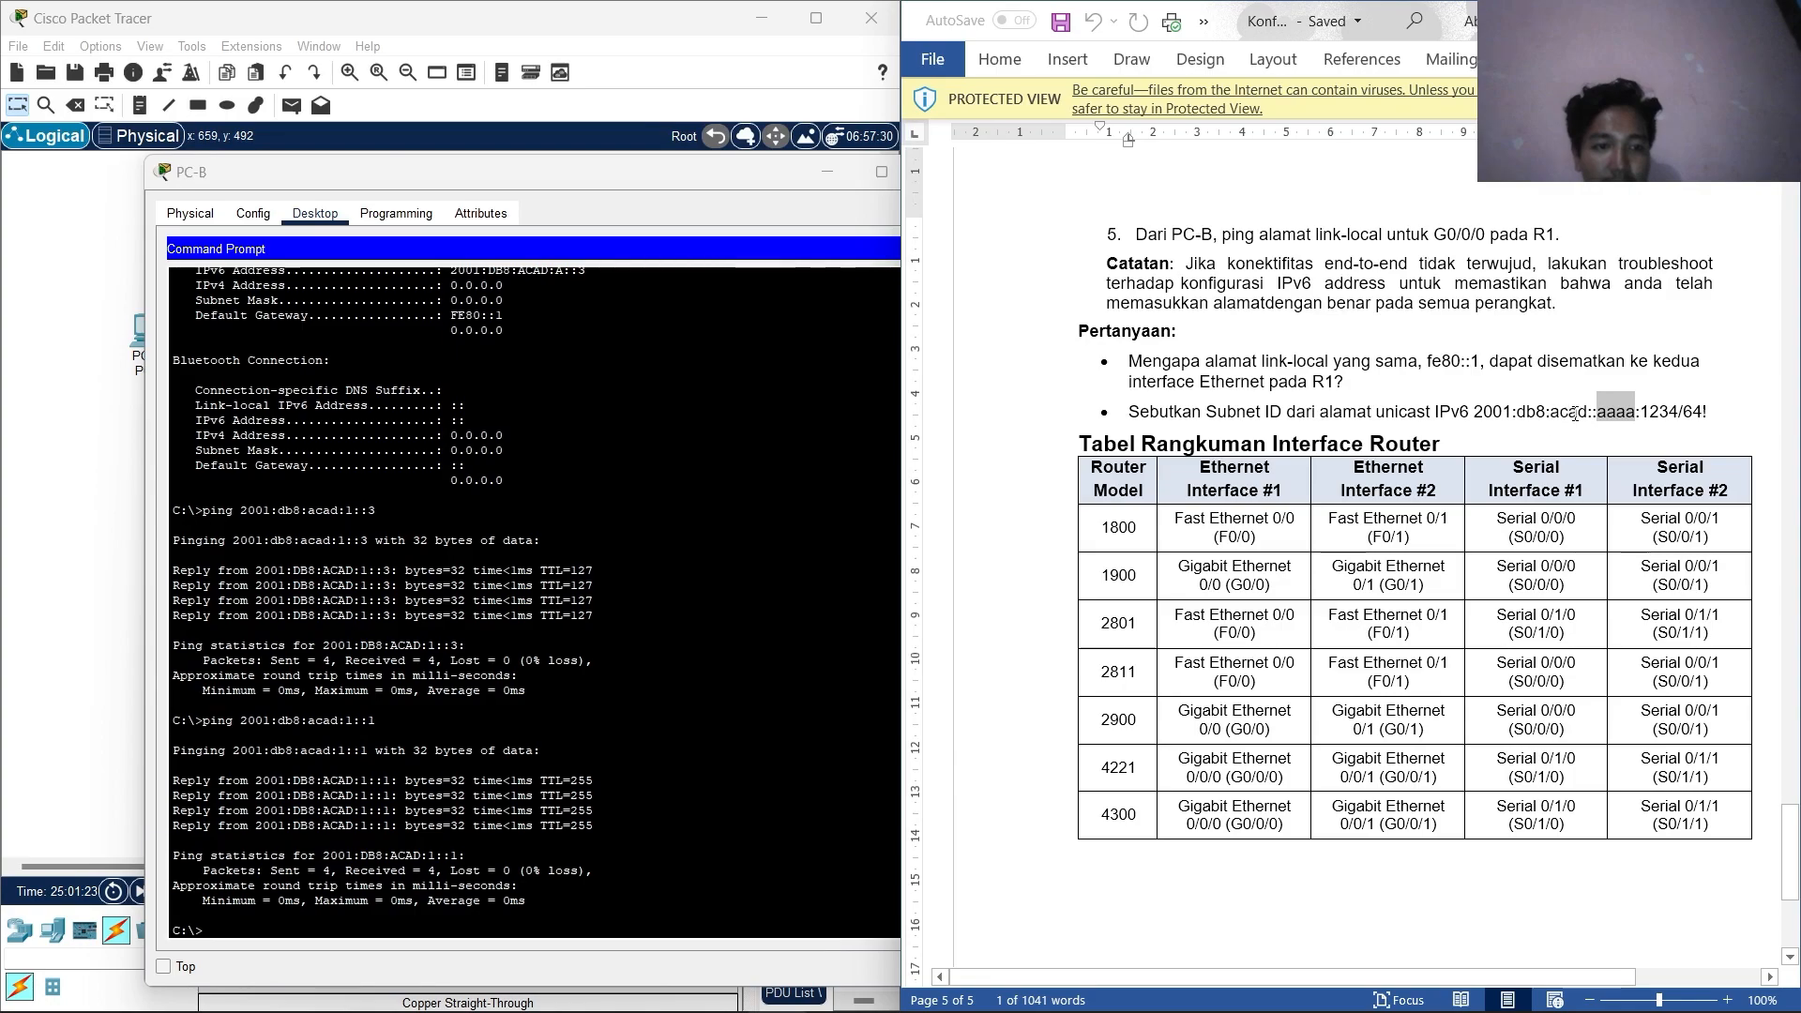
pyautogui.click(1612, 398)
pyautogui.moveTo(1635, 416); pyautogui.dragTo(1610, 420)
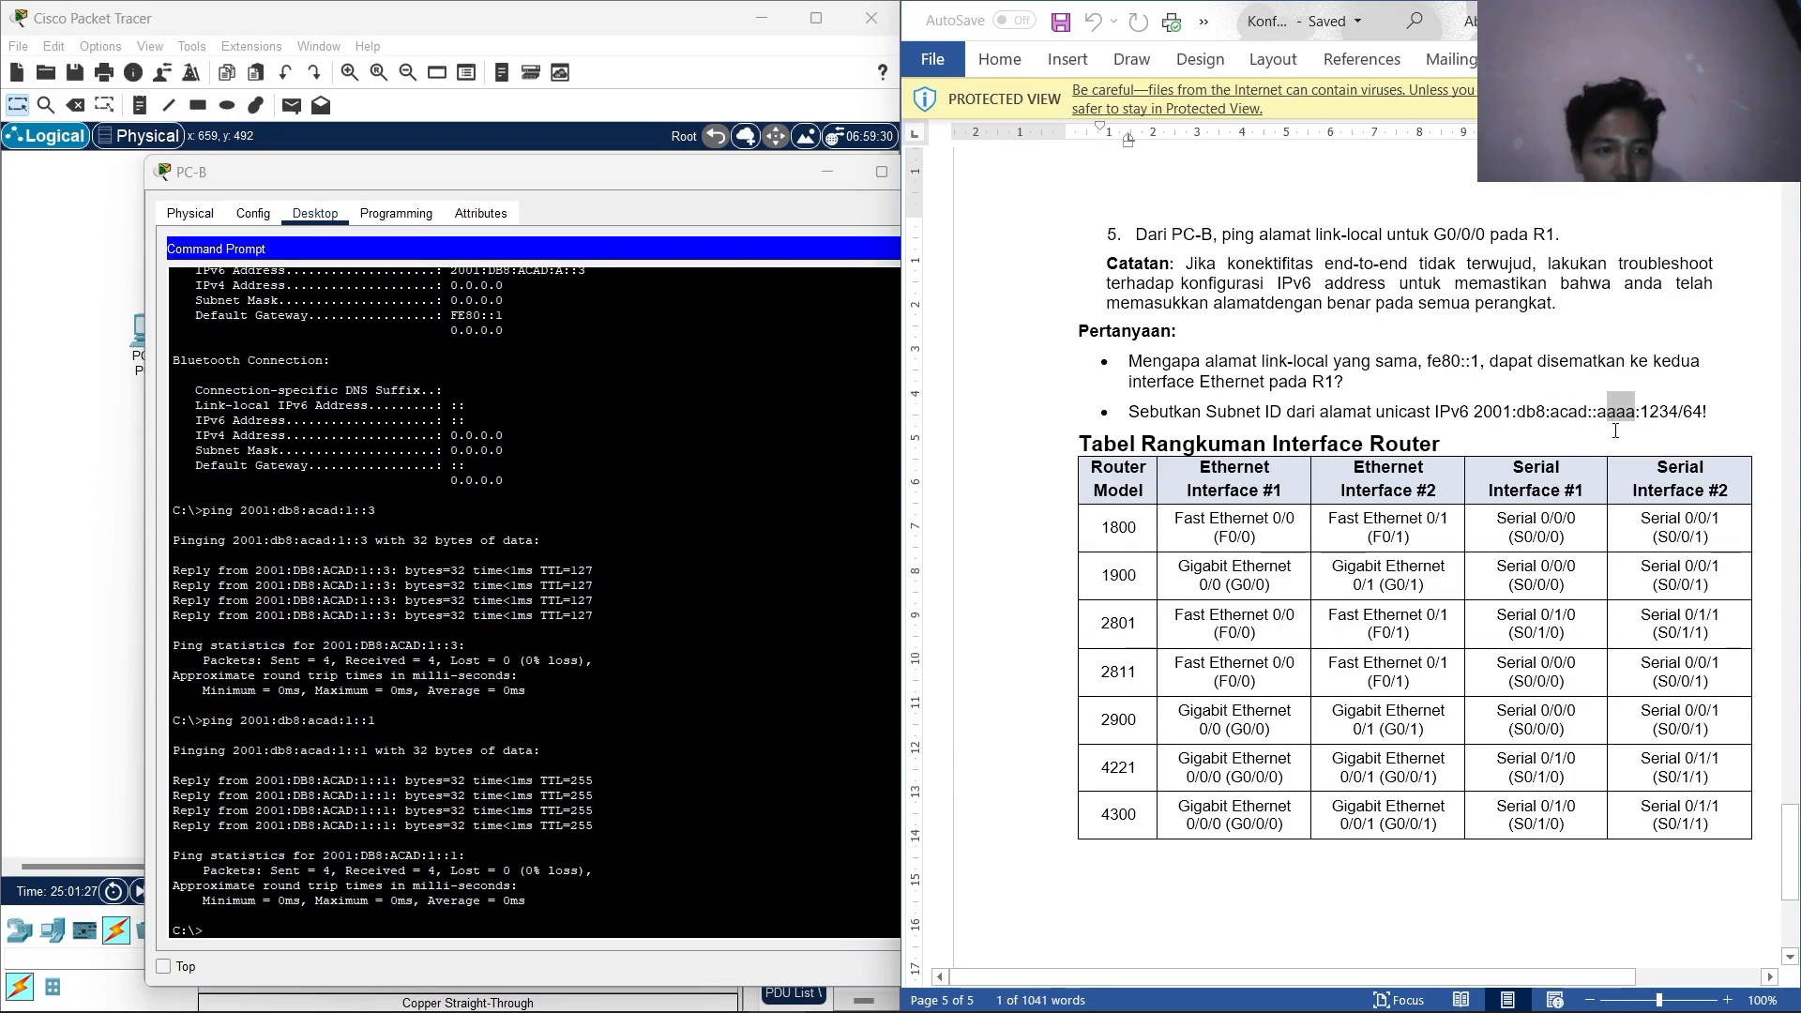
pyautogui.click(1623, 437)
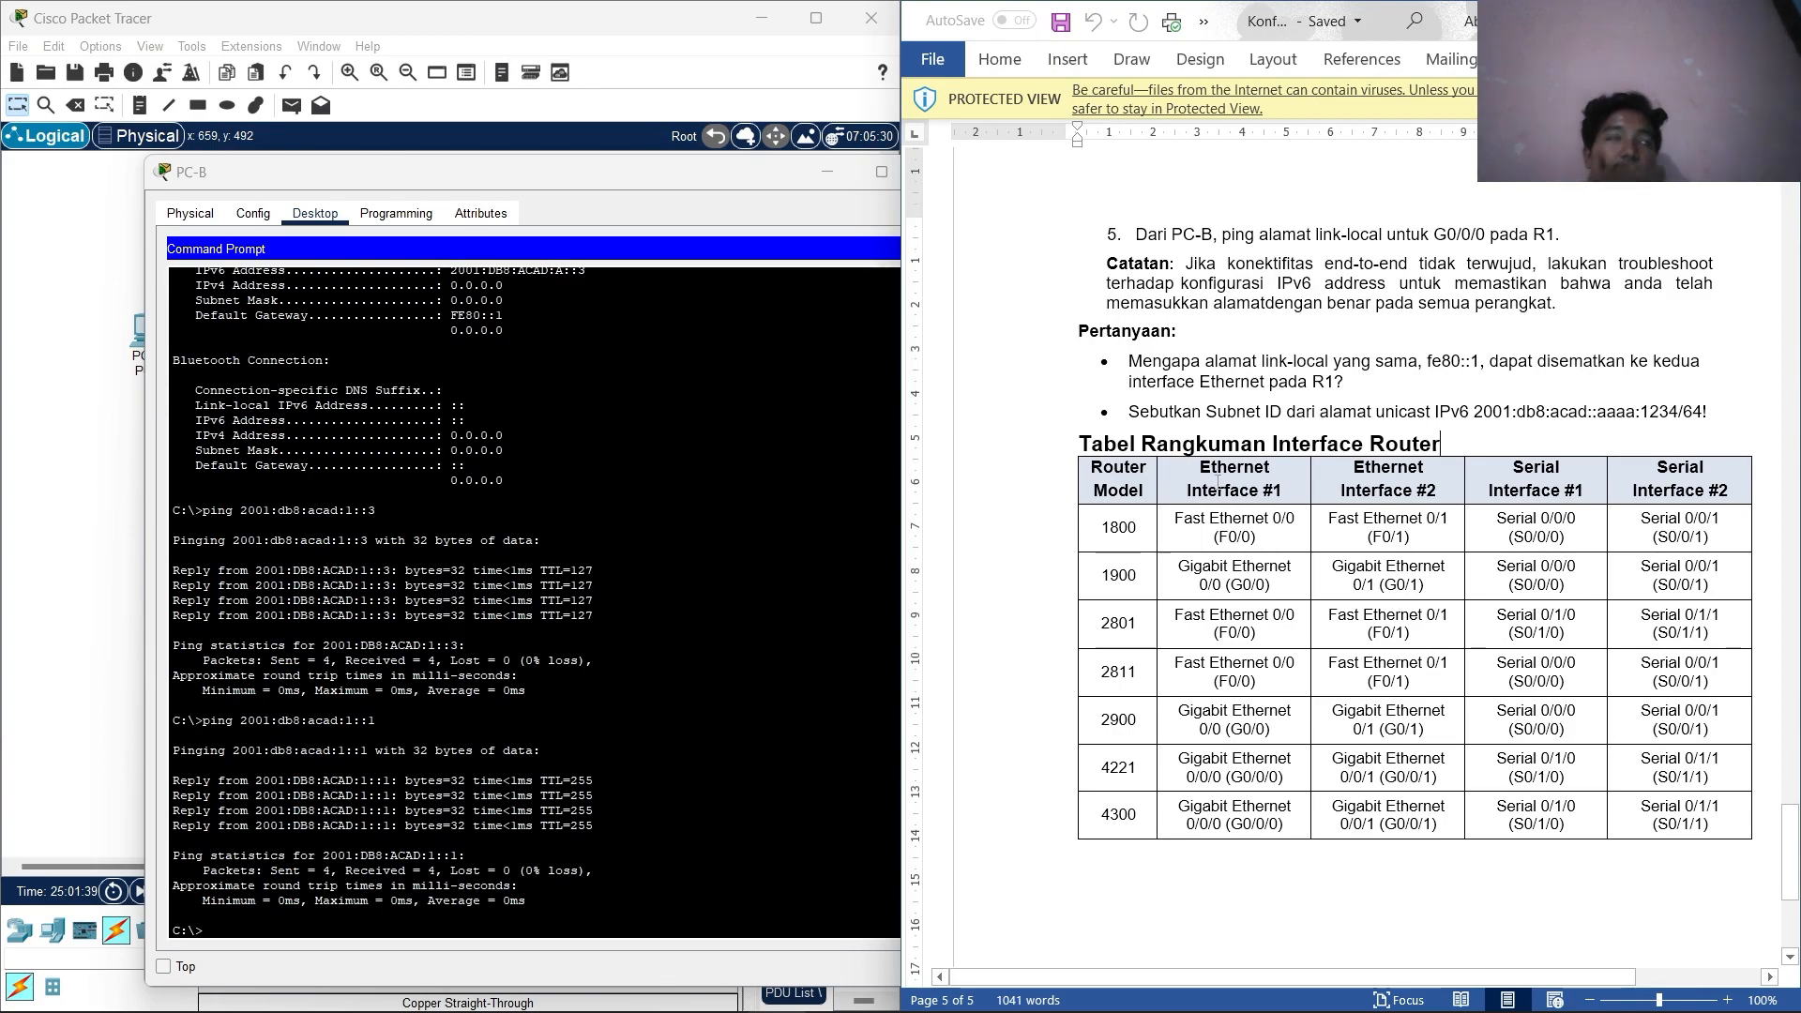
# Scroll up to the router interface summary heading and table and review them.
pyautogui.scroll(8, 1218, 481)
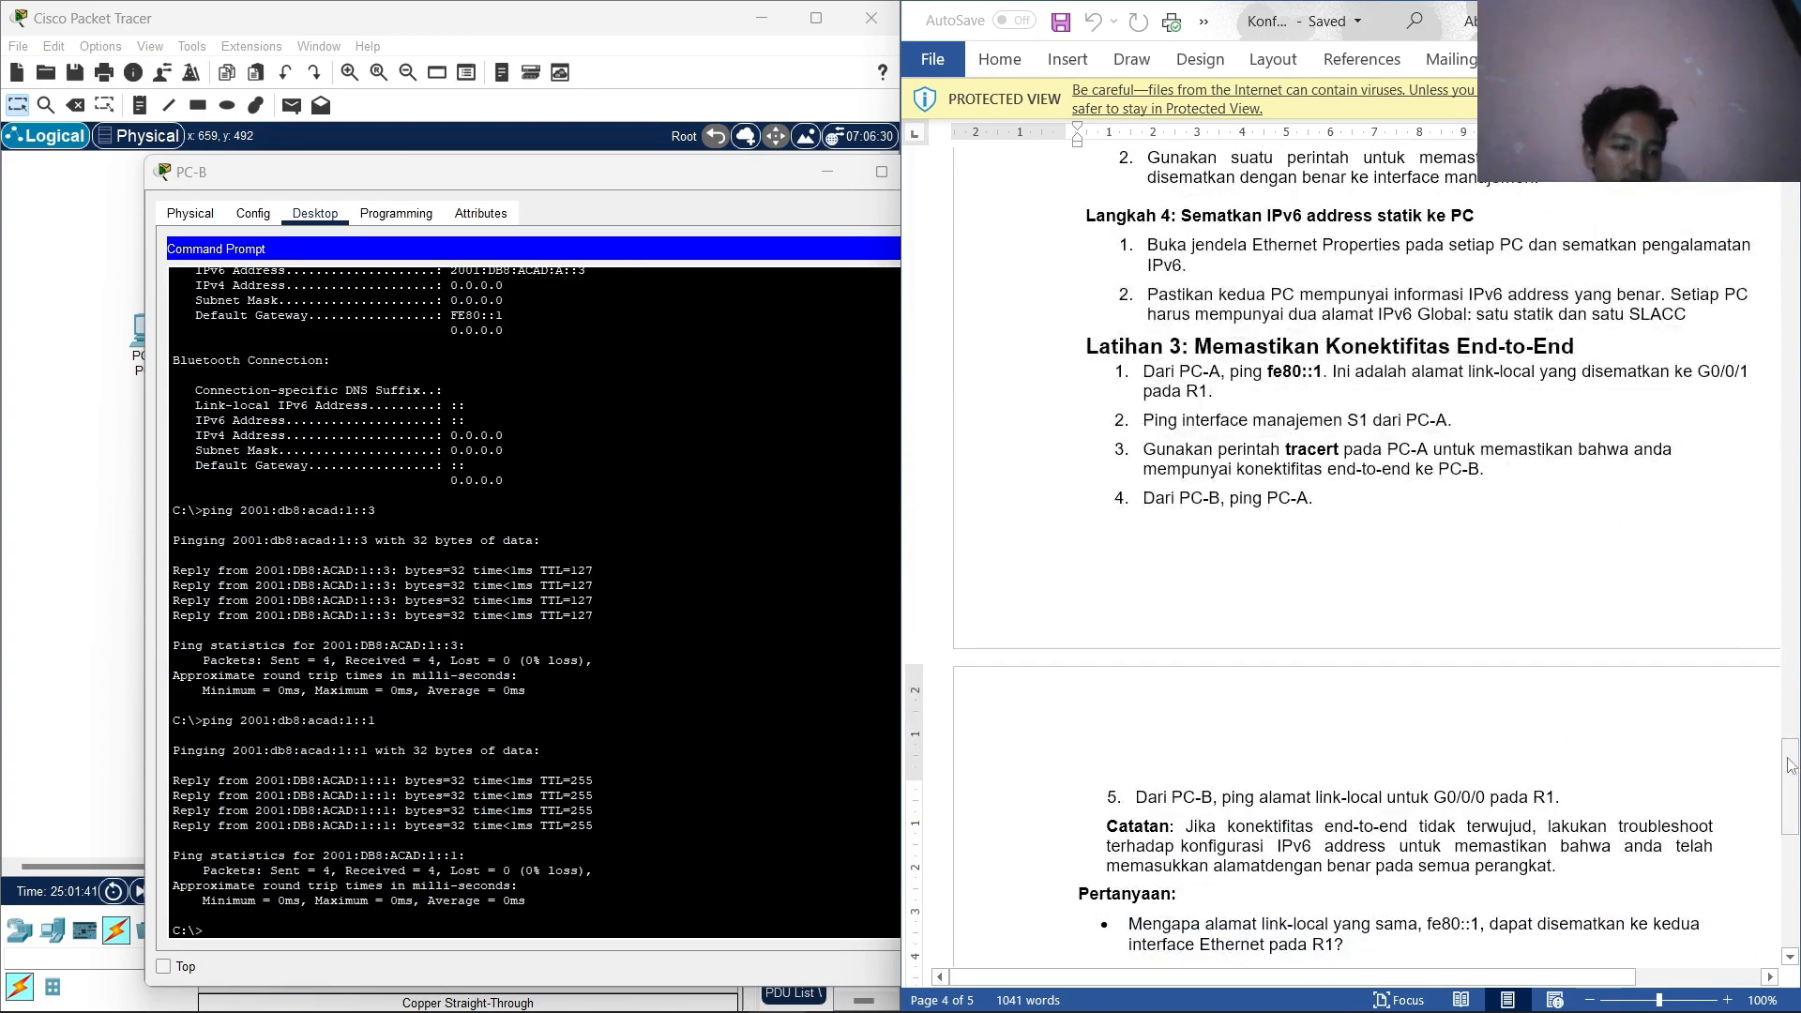
pyautogui.moveTo(1790, 763); pyautogui.dragTo(1729, 817)
pyautogui.scroll(3, 1729, 817)
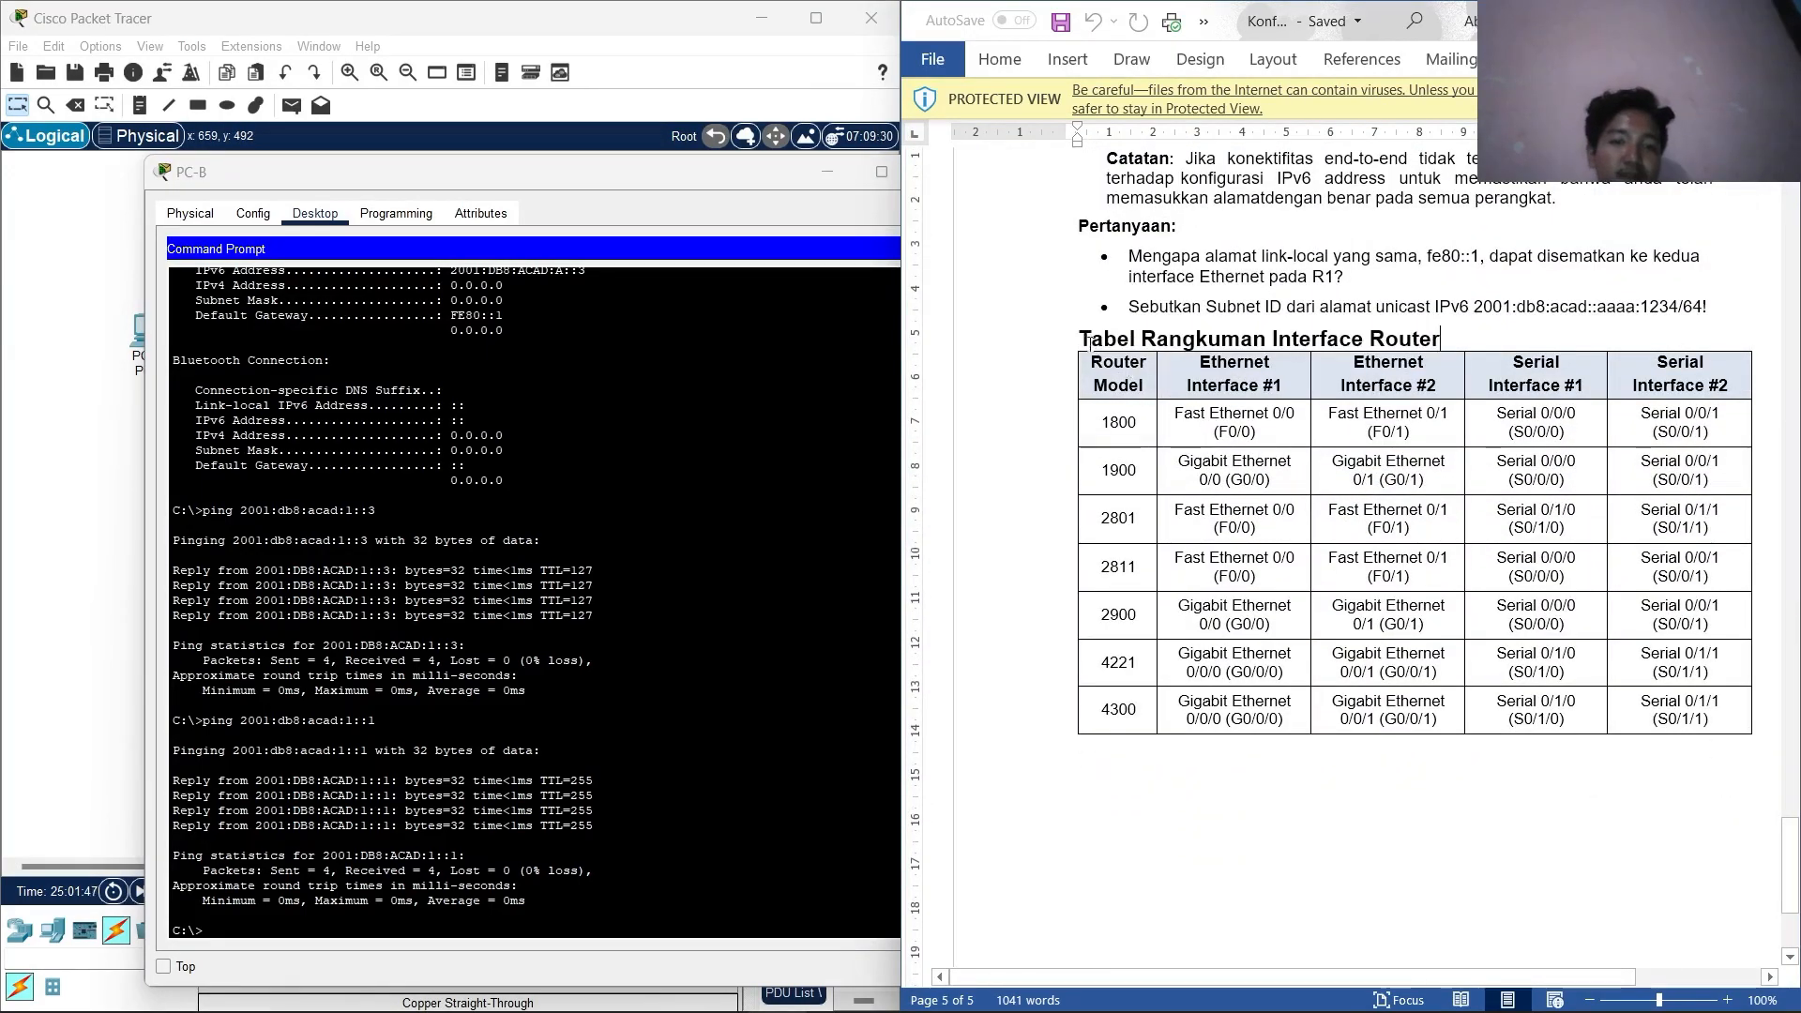
pyautogui.moveTo(1086, 337); pyautogui.dragTo(1416, 747)
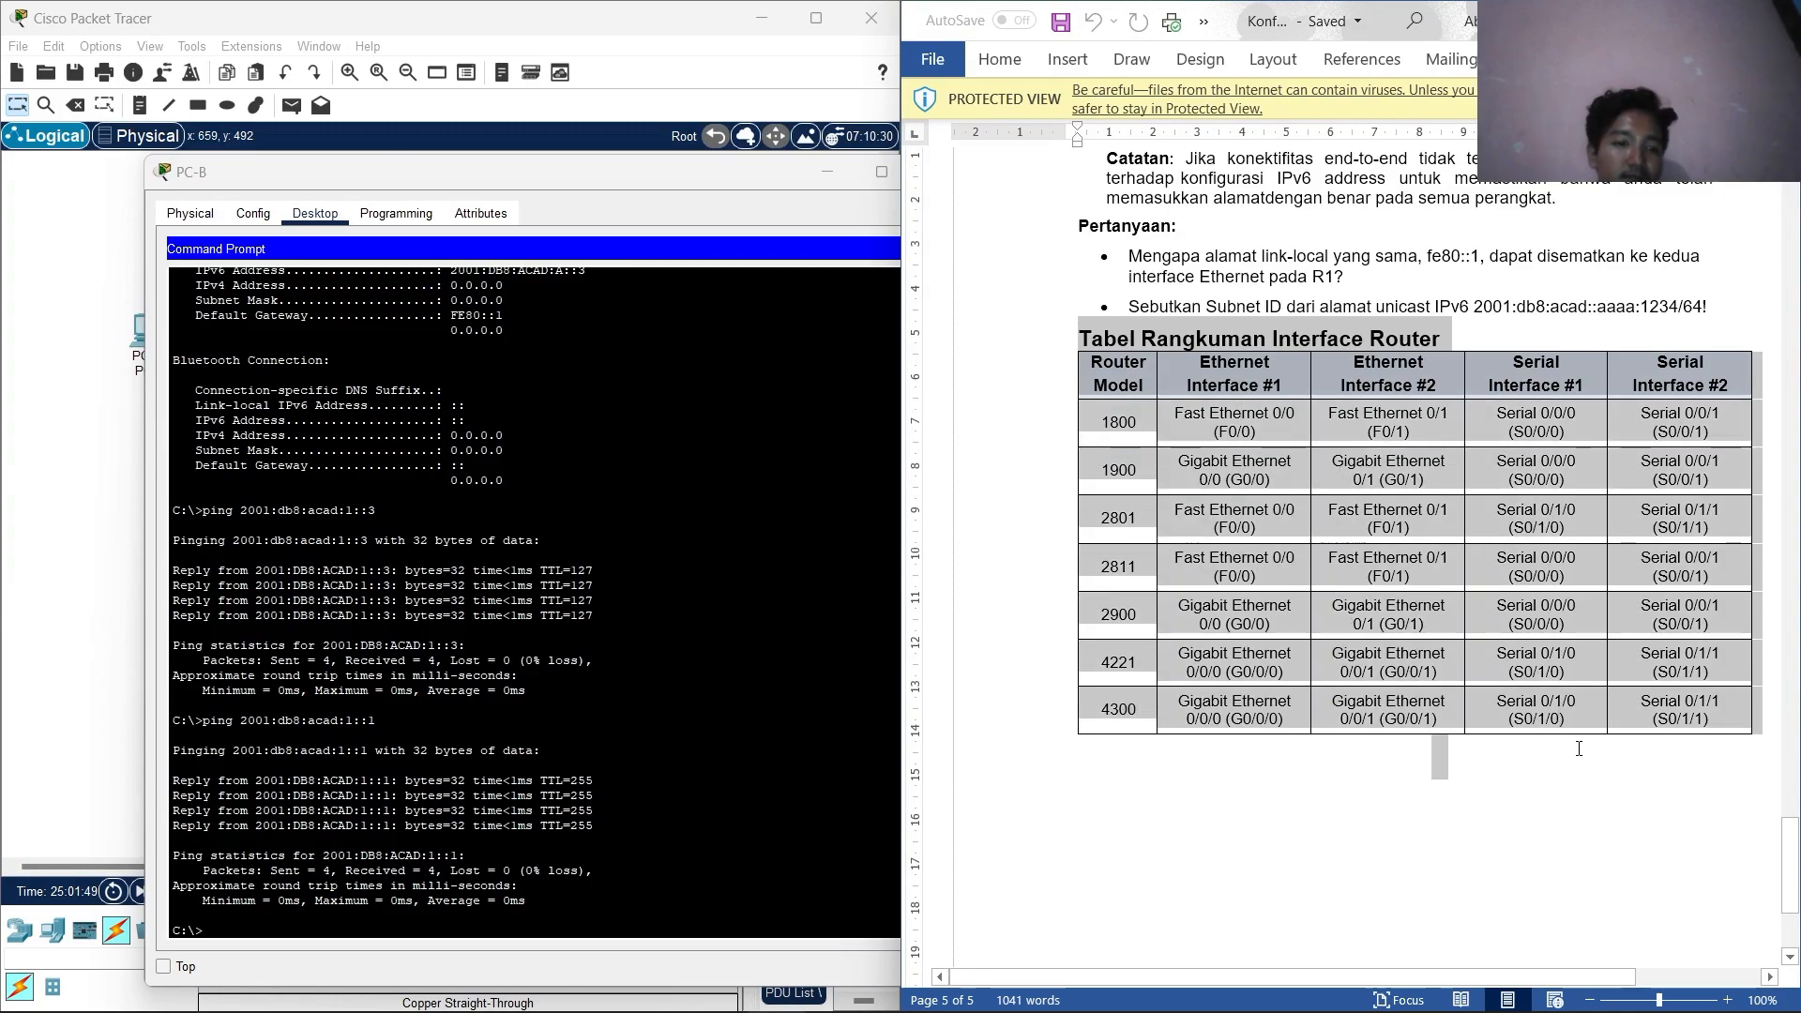
pyautogui.click(1576, 789)
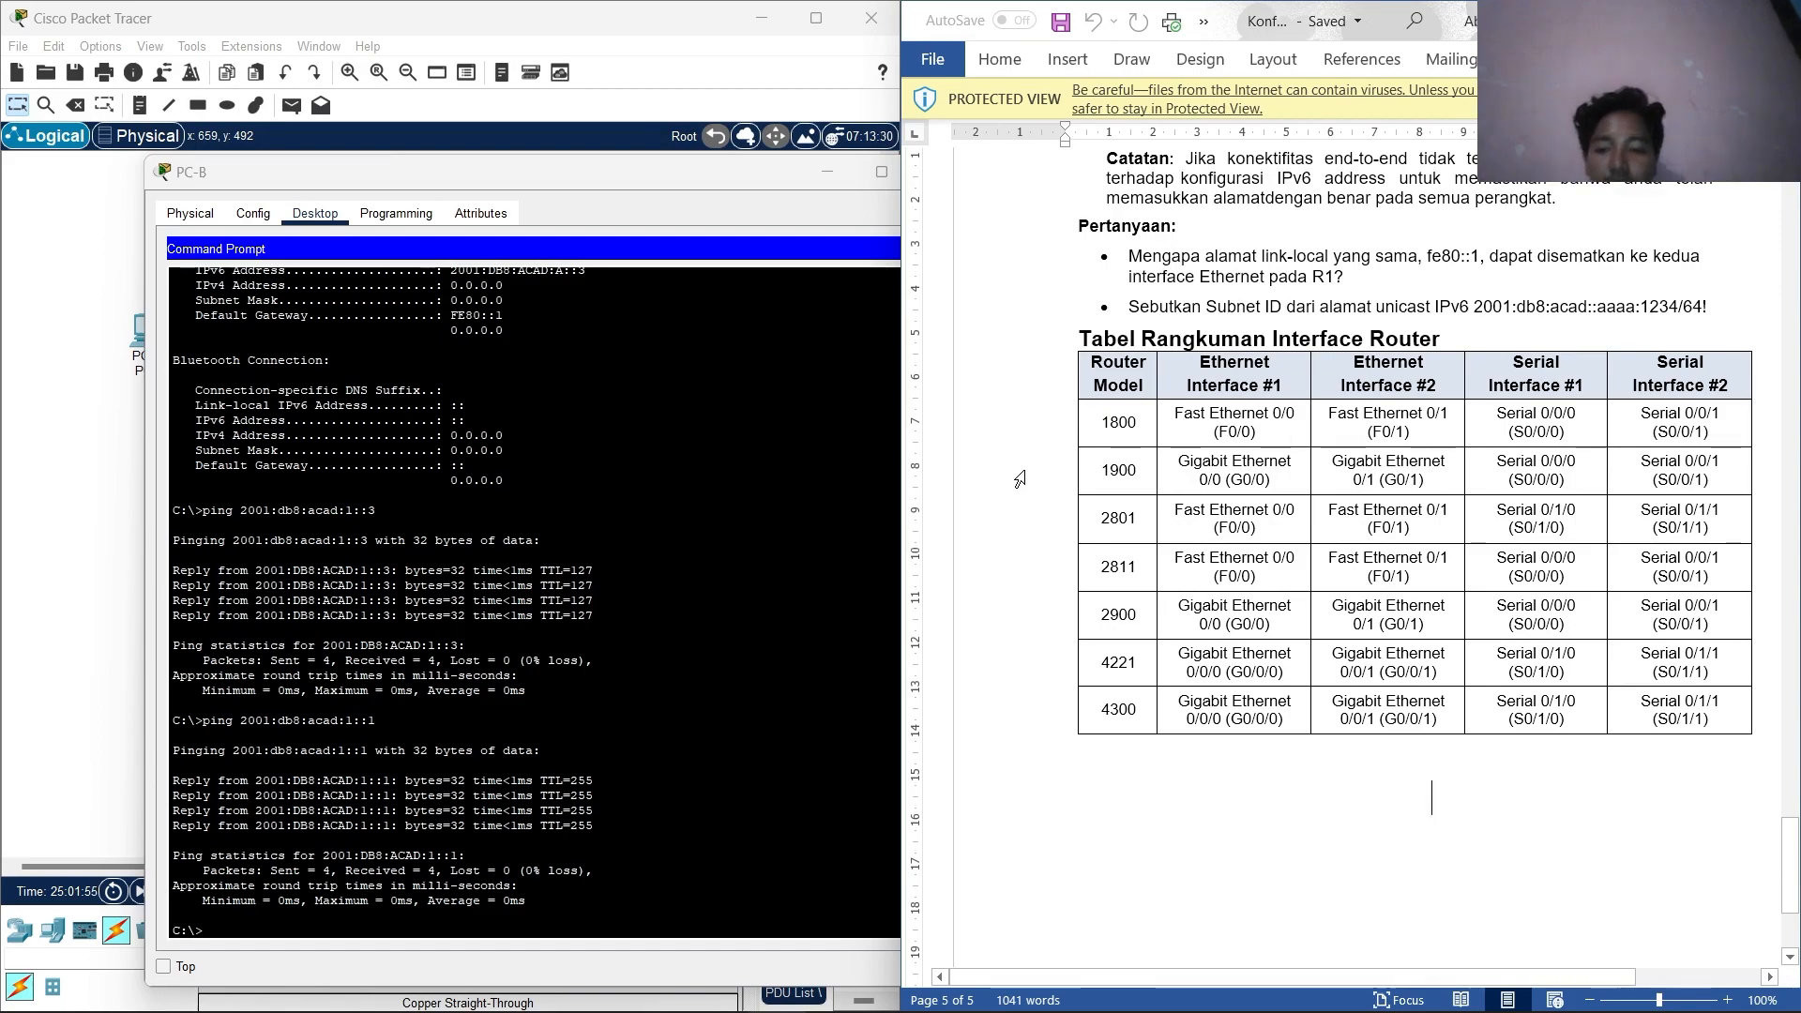
# Switch from Word to the OBS Studio recording window.
pyautogui.hotkey('alt', 'Tab')
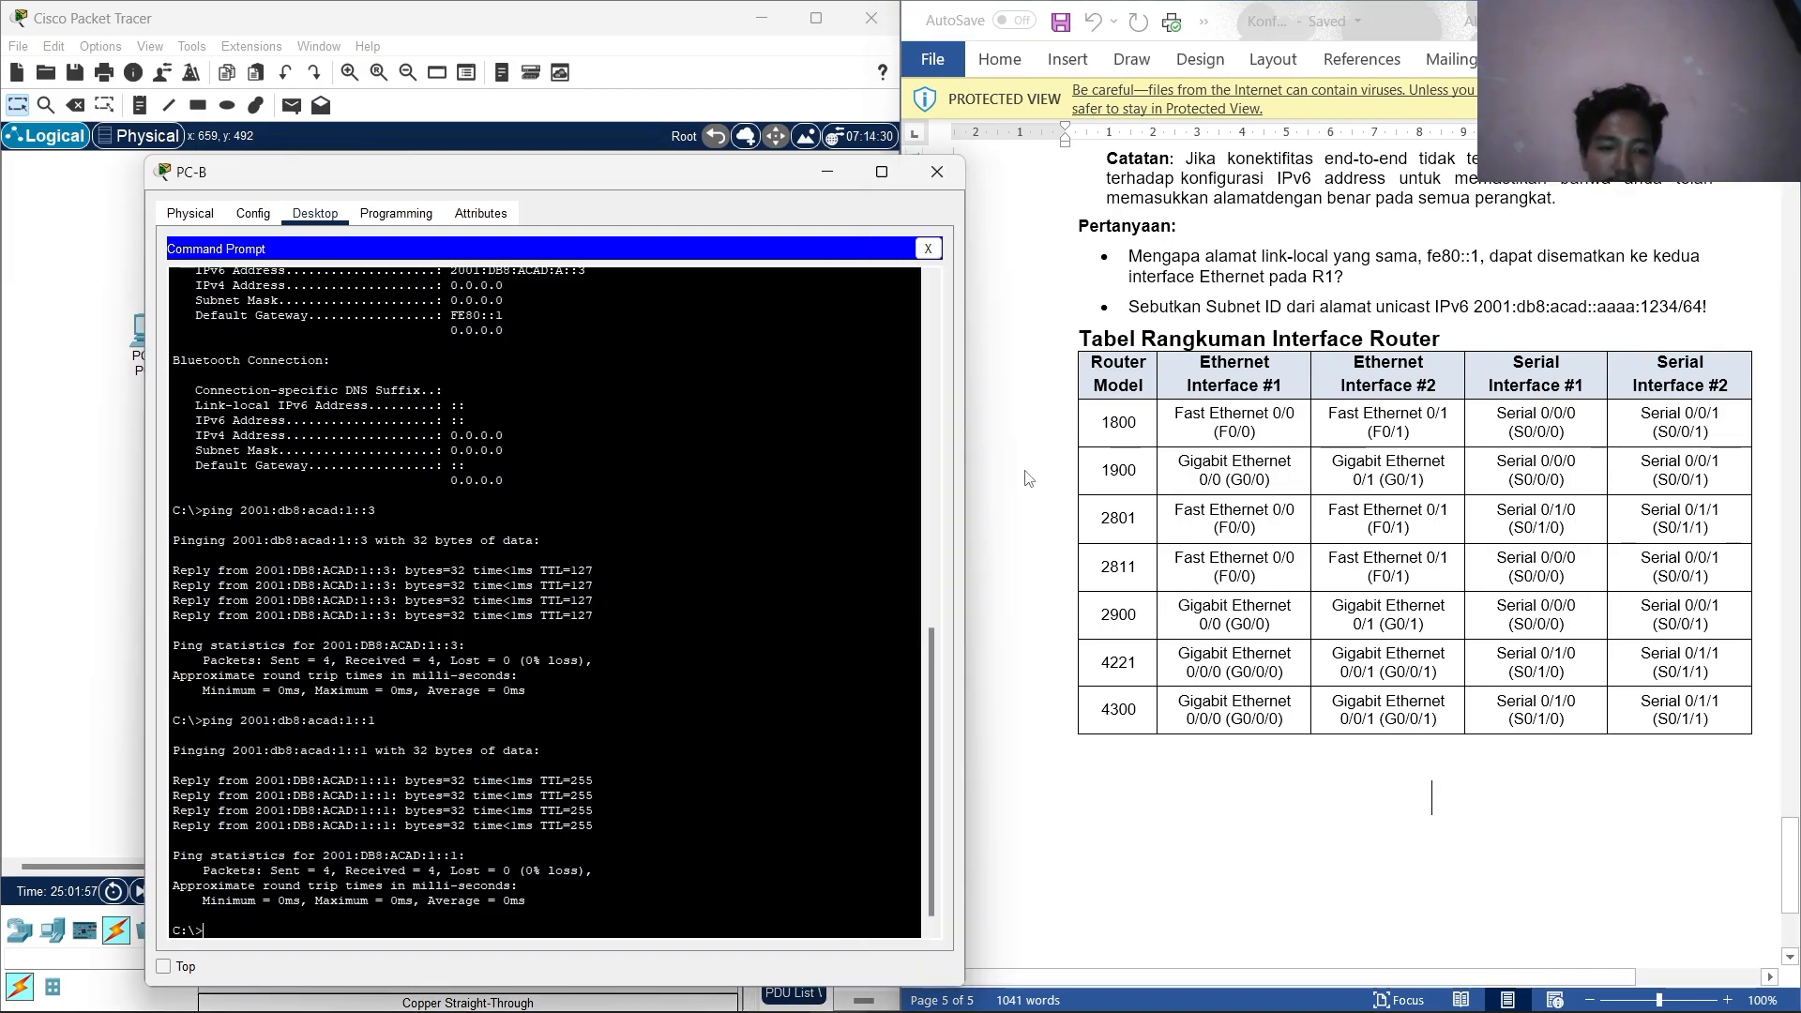
pyautogui.hotkey('alt', 'Tab')
pyautogui.click(460, 668)
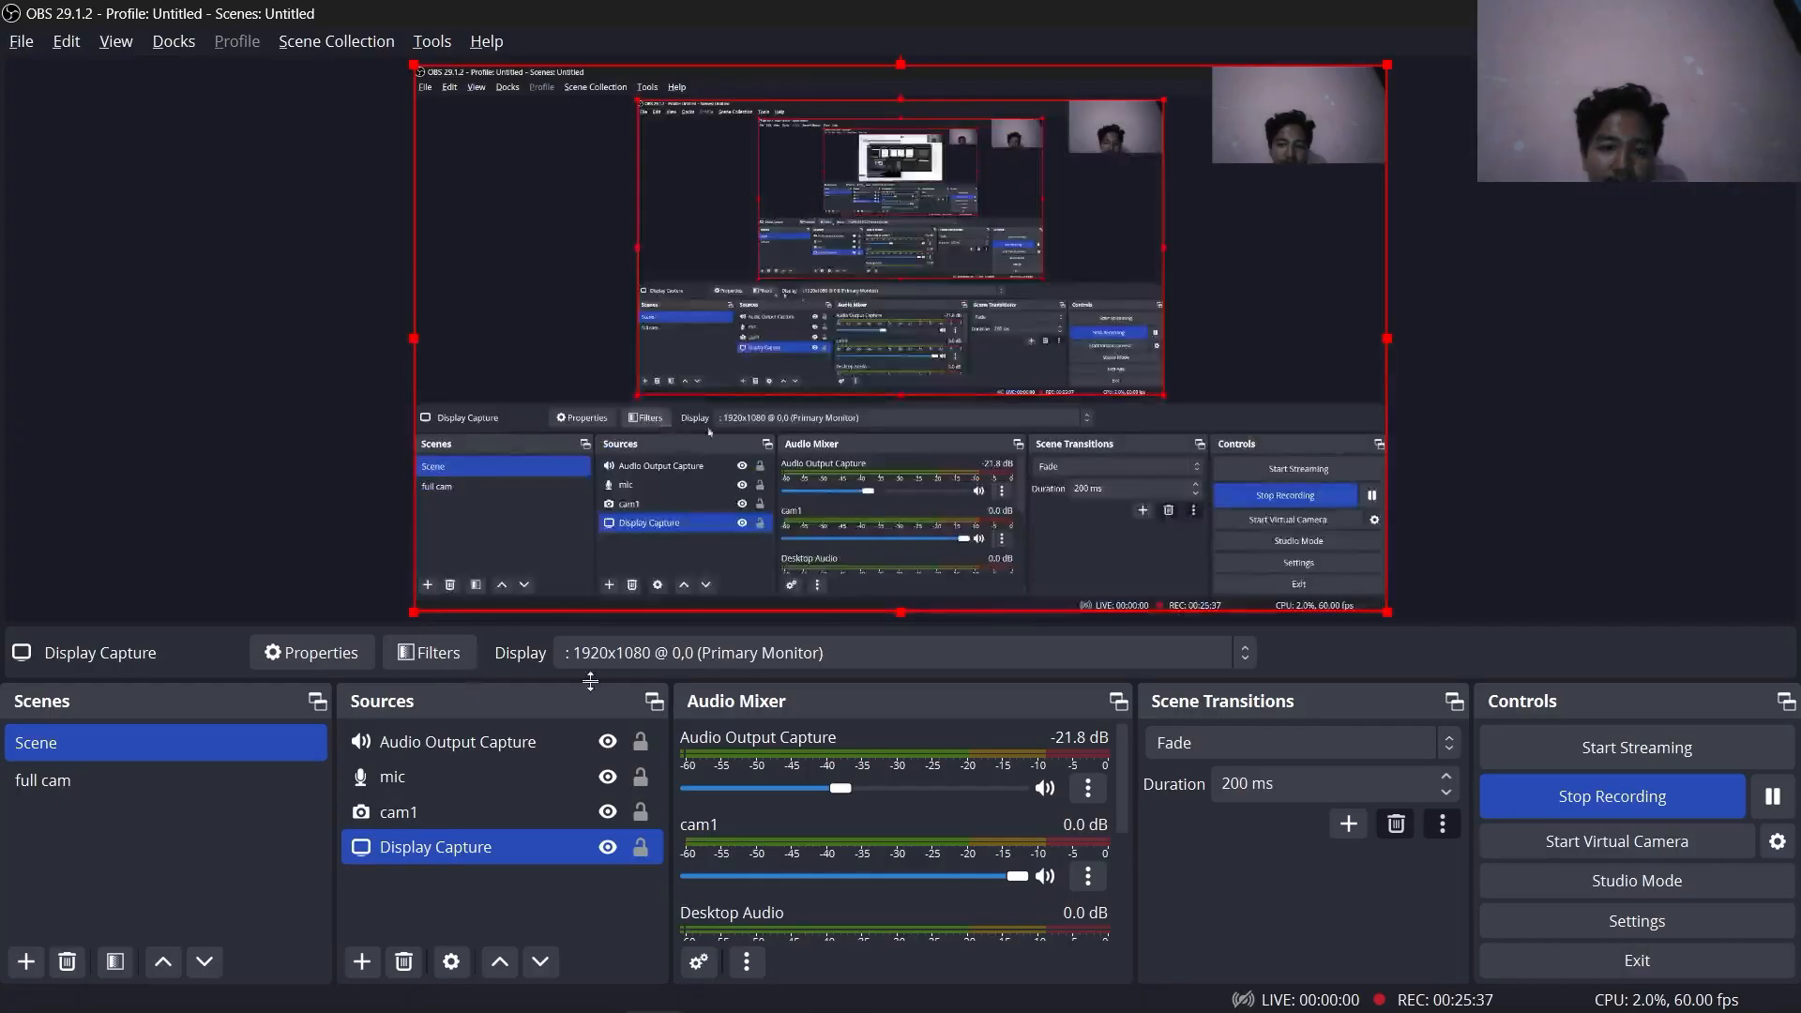